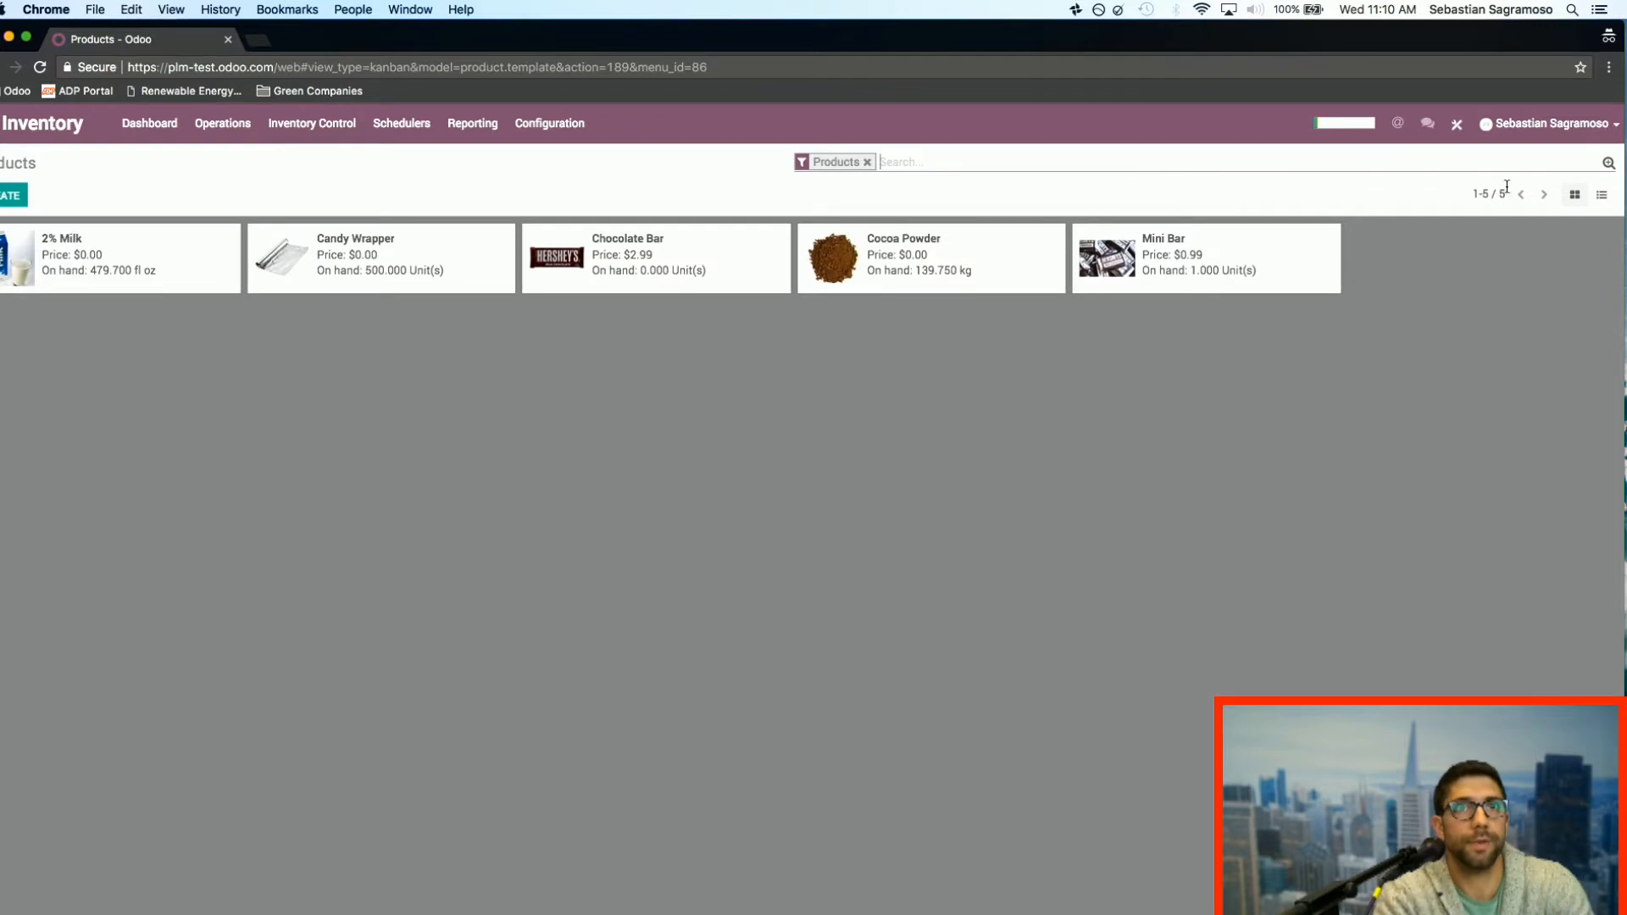
Step: Show the products as a list, try sorting by name and internal category, sort by ascending sale price, and reveal the filter and grouping options
{"action": "left_click", "coordinate": [1602, 195]}
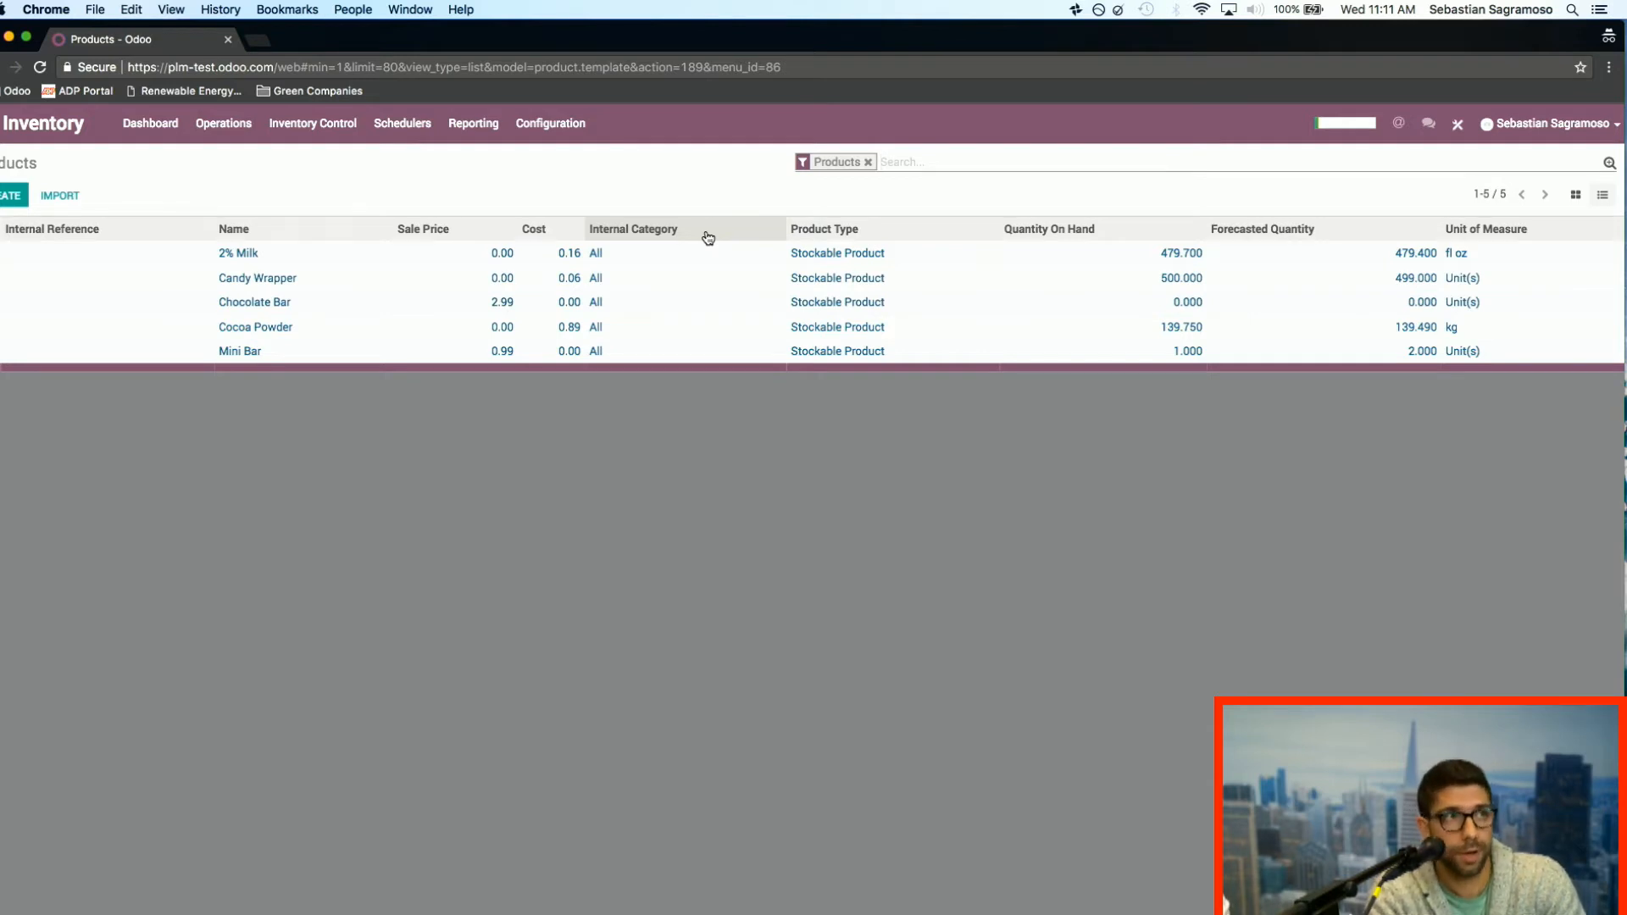
{"action": "left_click", "coordinate": [348, 235]}
{"action": "left_click", "coordinate": [321, 236]}
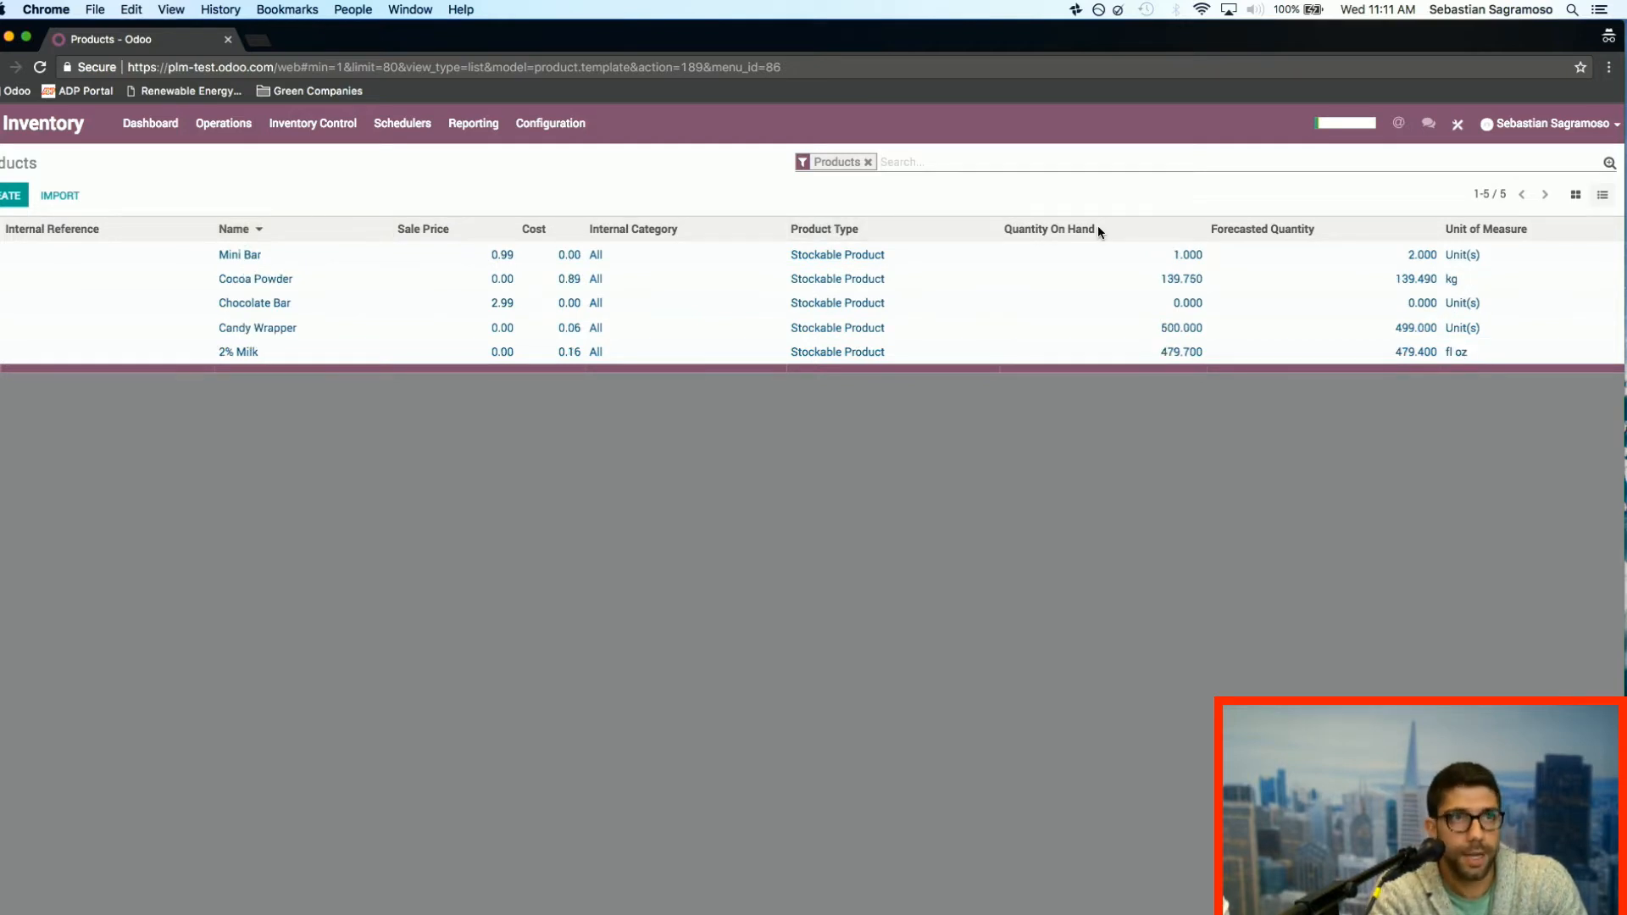
{"action": "left_click", "coordinate": [662, 232]}
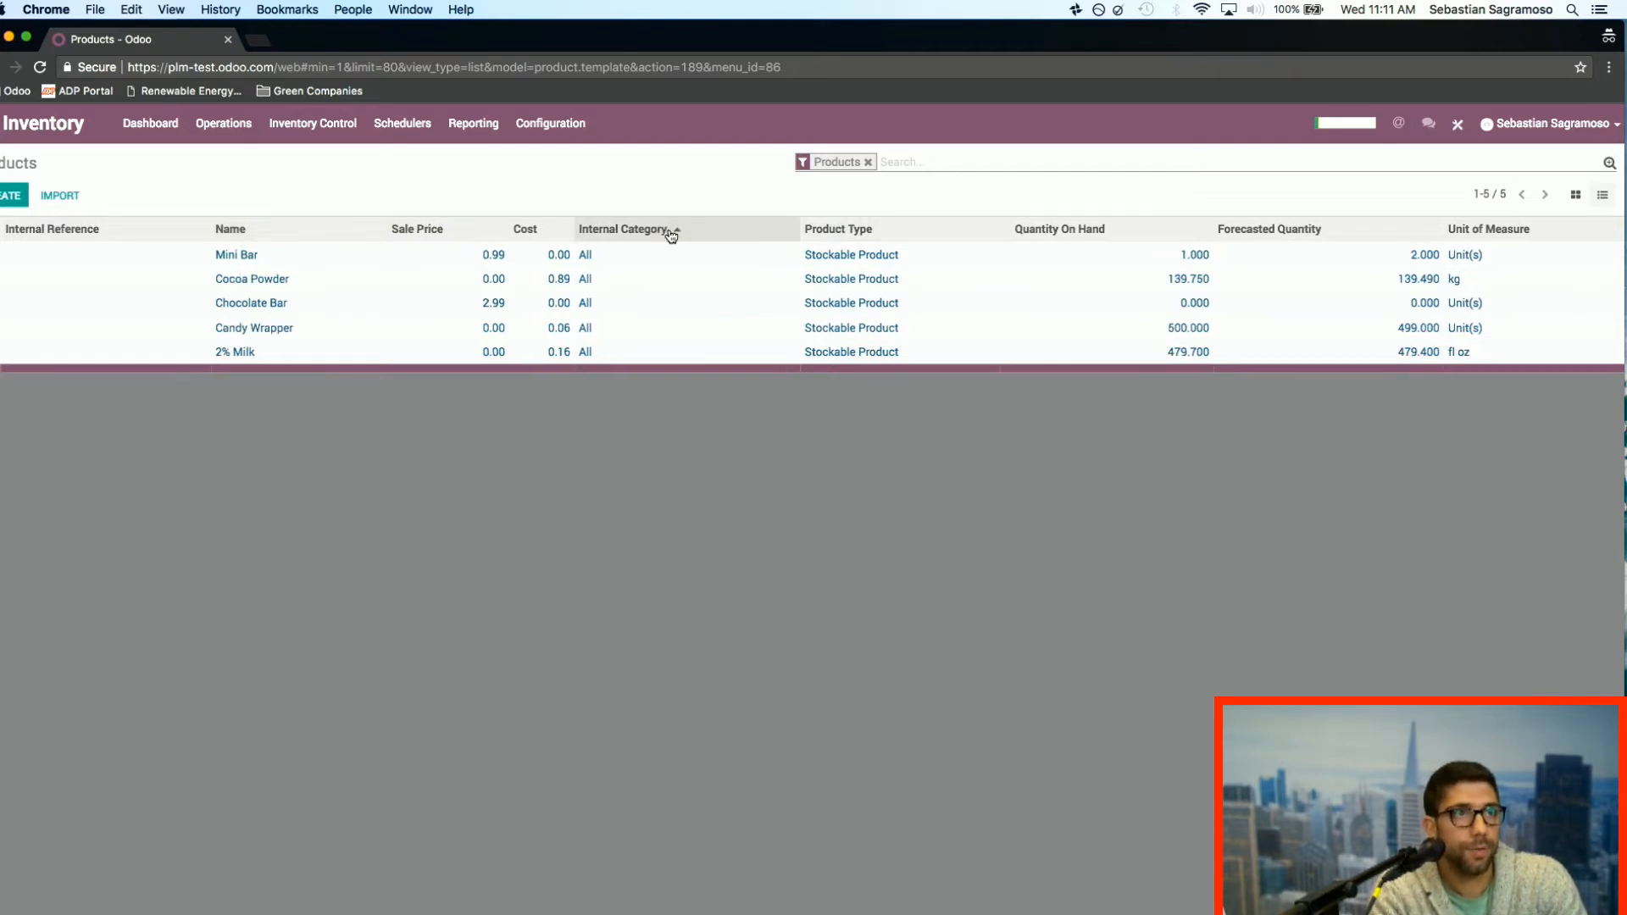
{"action": "left_click", "coordinate": [416, 240]}
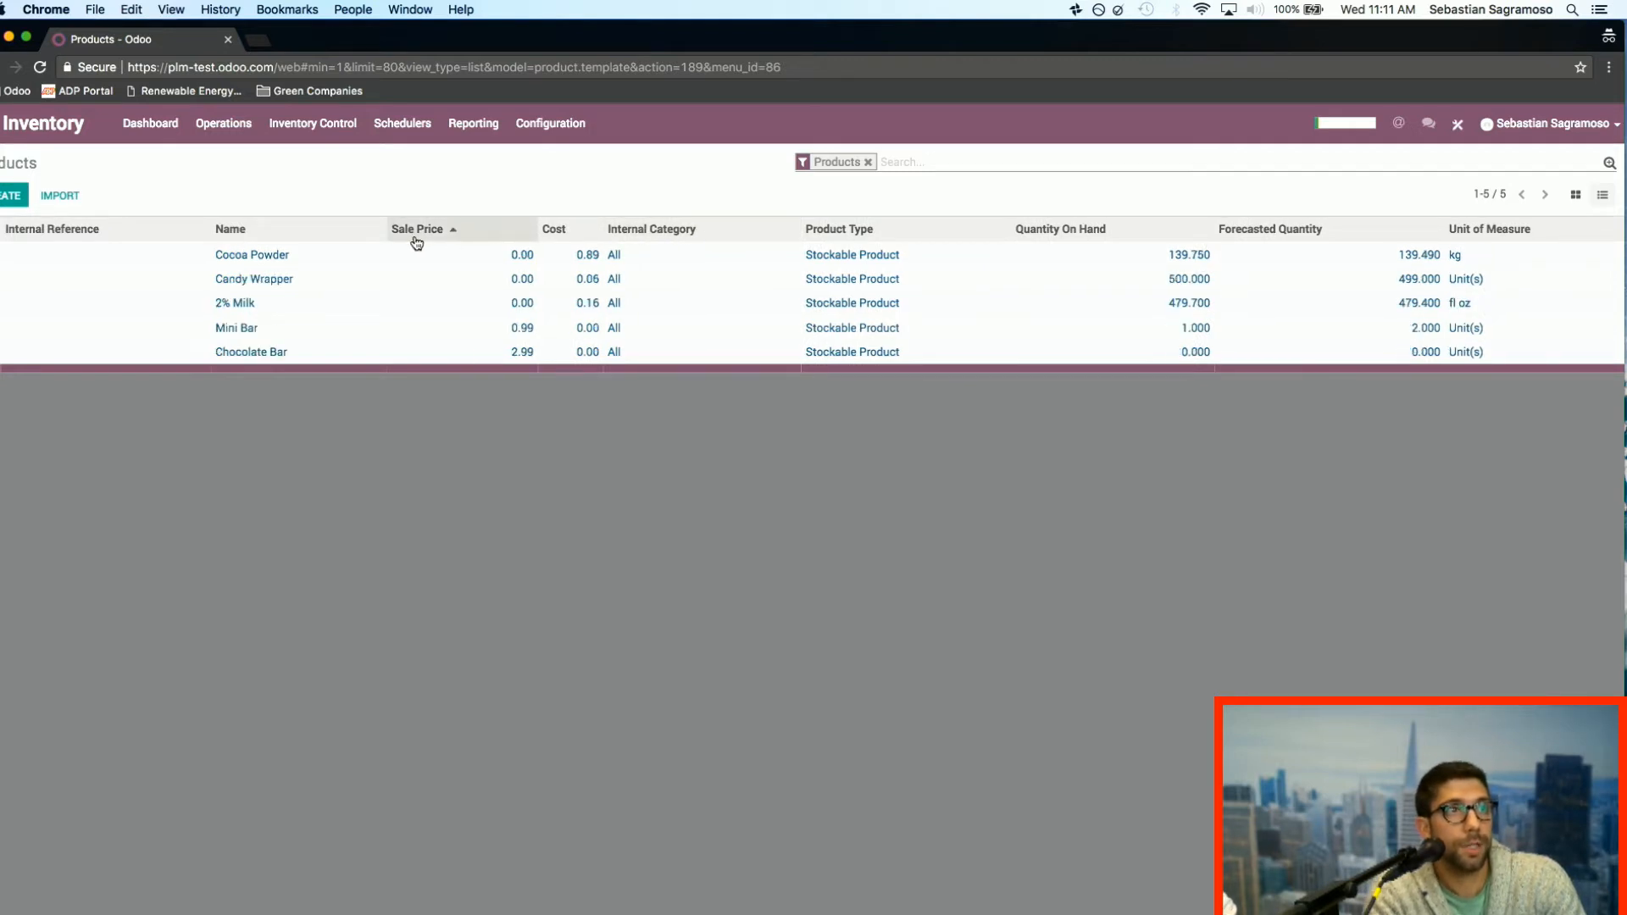
{"action": "left_click", "coordinate": [1609, 163]}
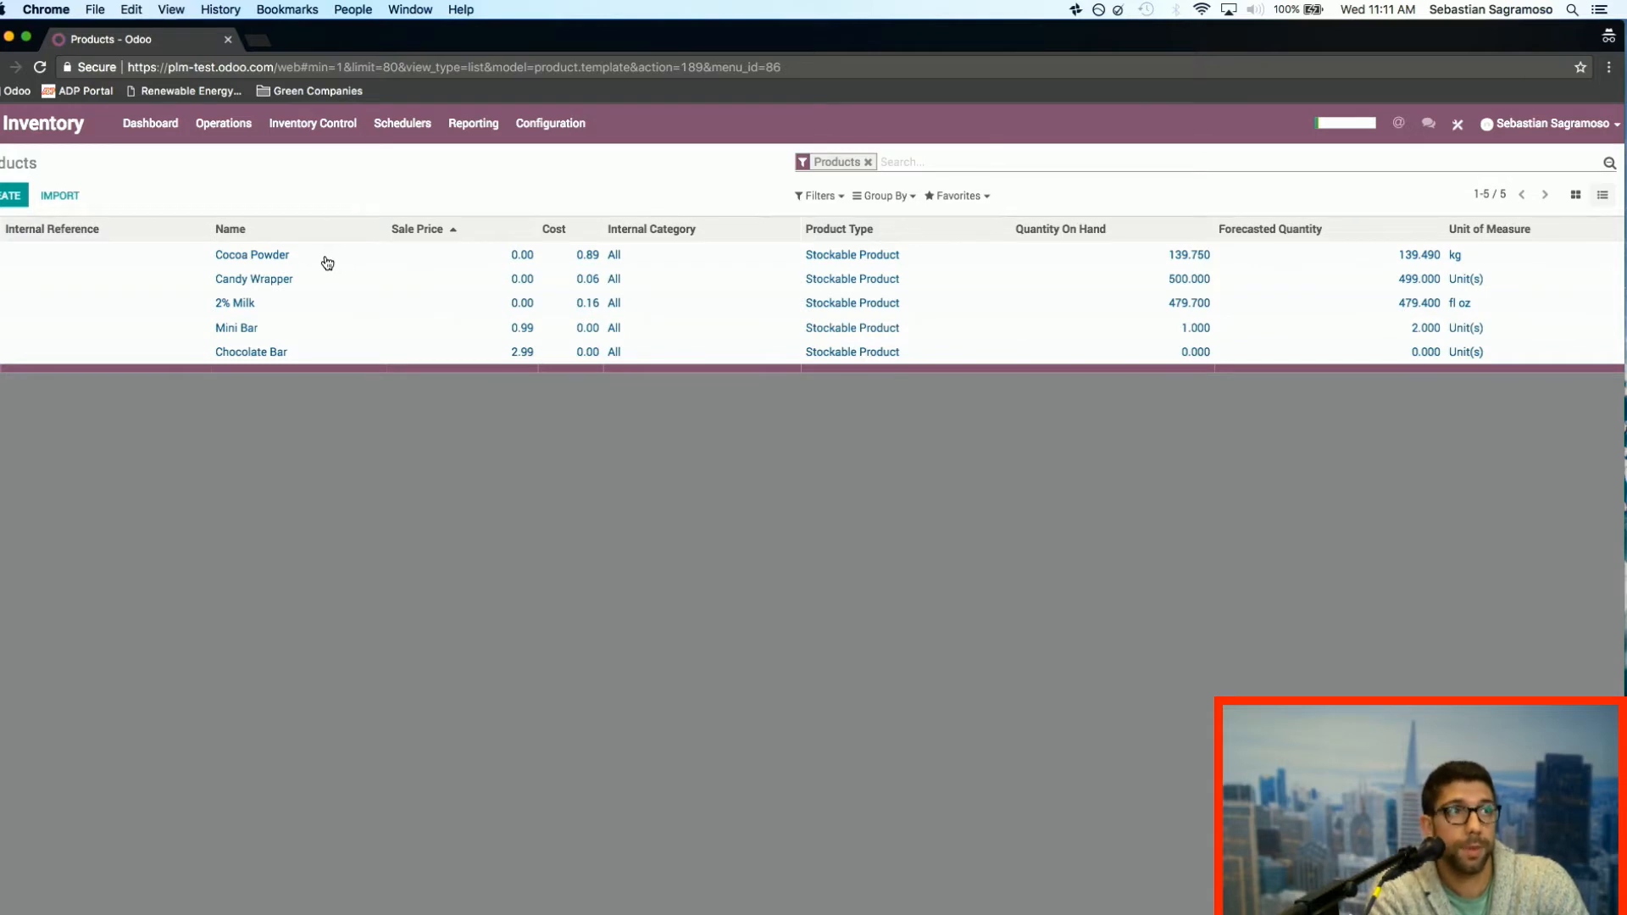
Step: Open the Chocolate Bar product record and check which additional related-record shortcuts it offers
{"action": "left_click", "coordinate": [298, 359]}
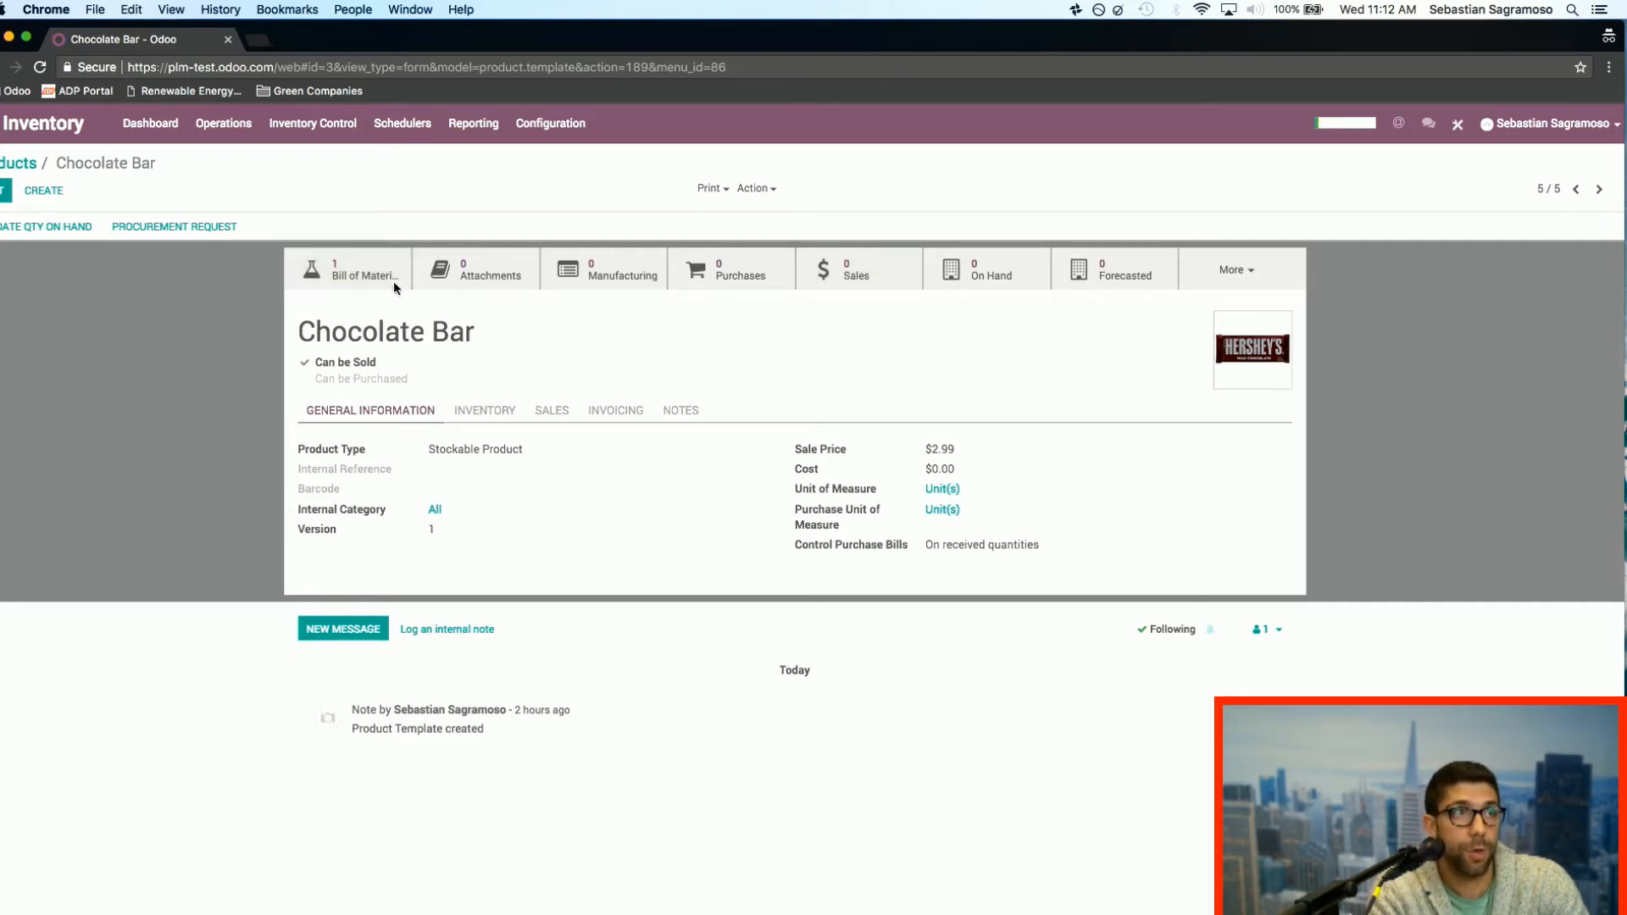
{"action": "left_click", "coordinate": [1264, 284]}
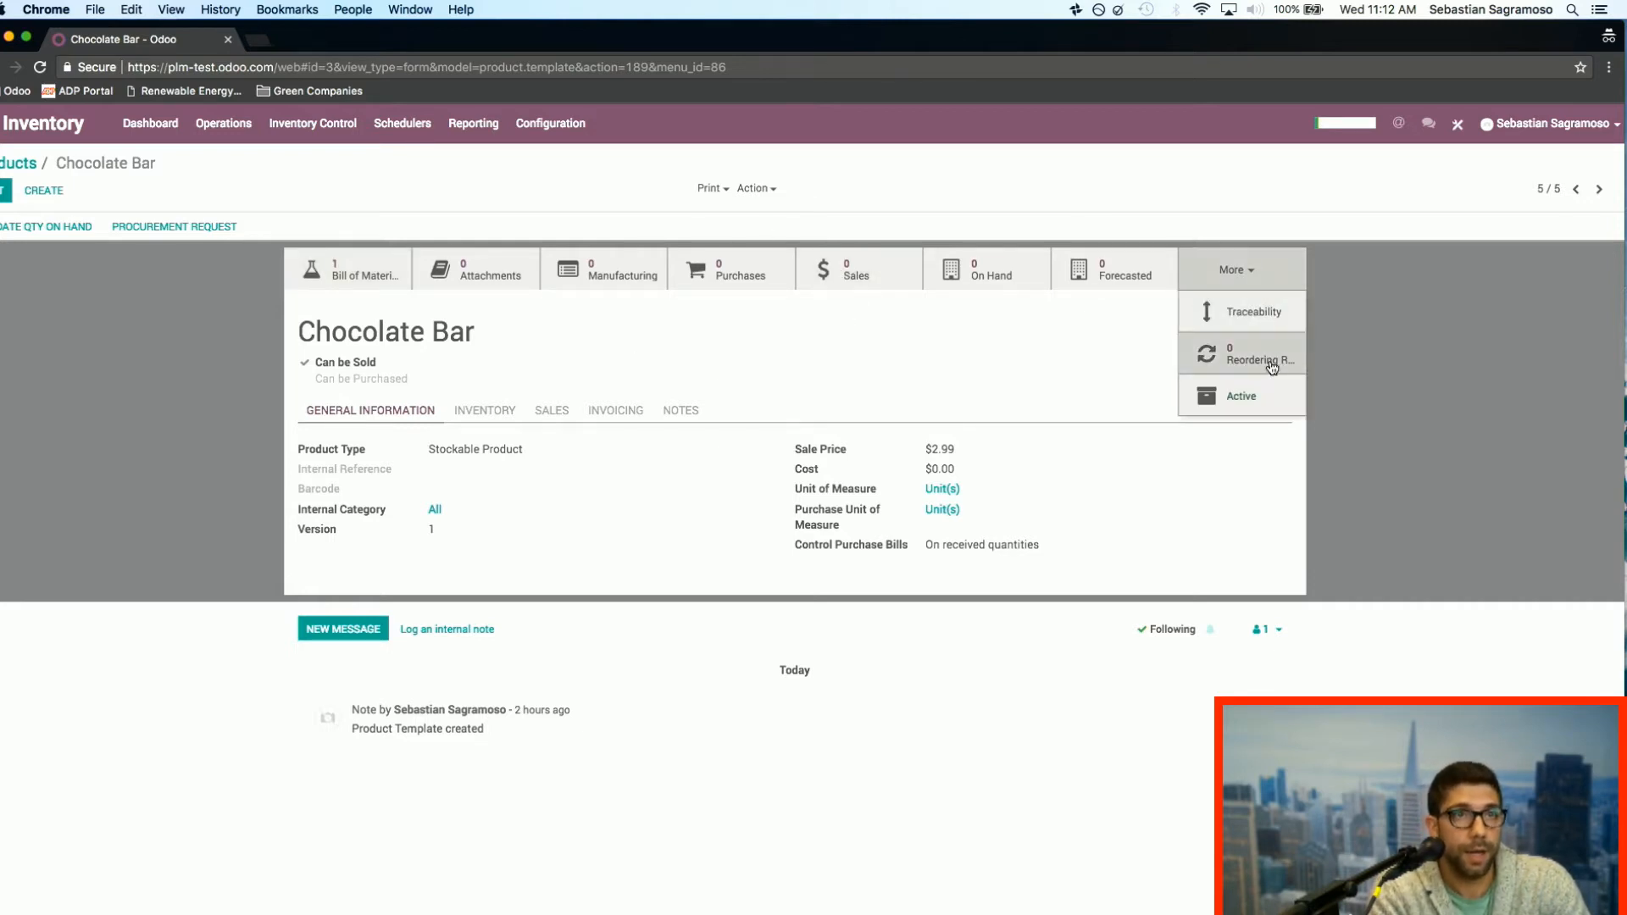
{"action": "left_click", "coordinate": [1022, 394]}
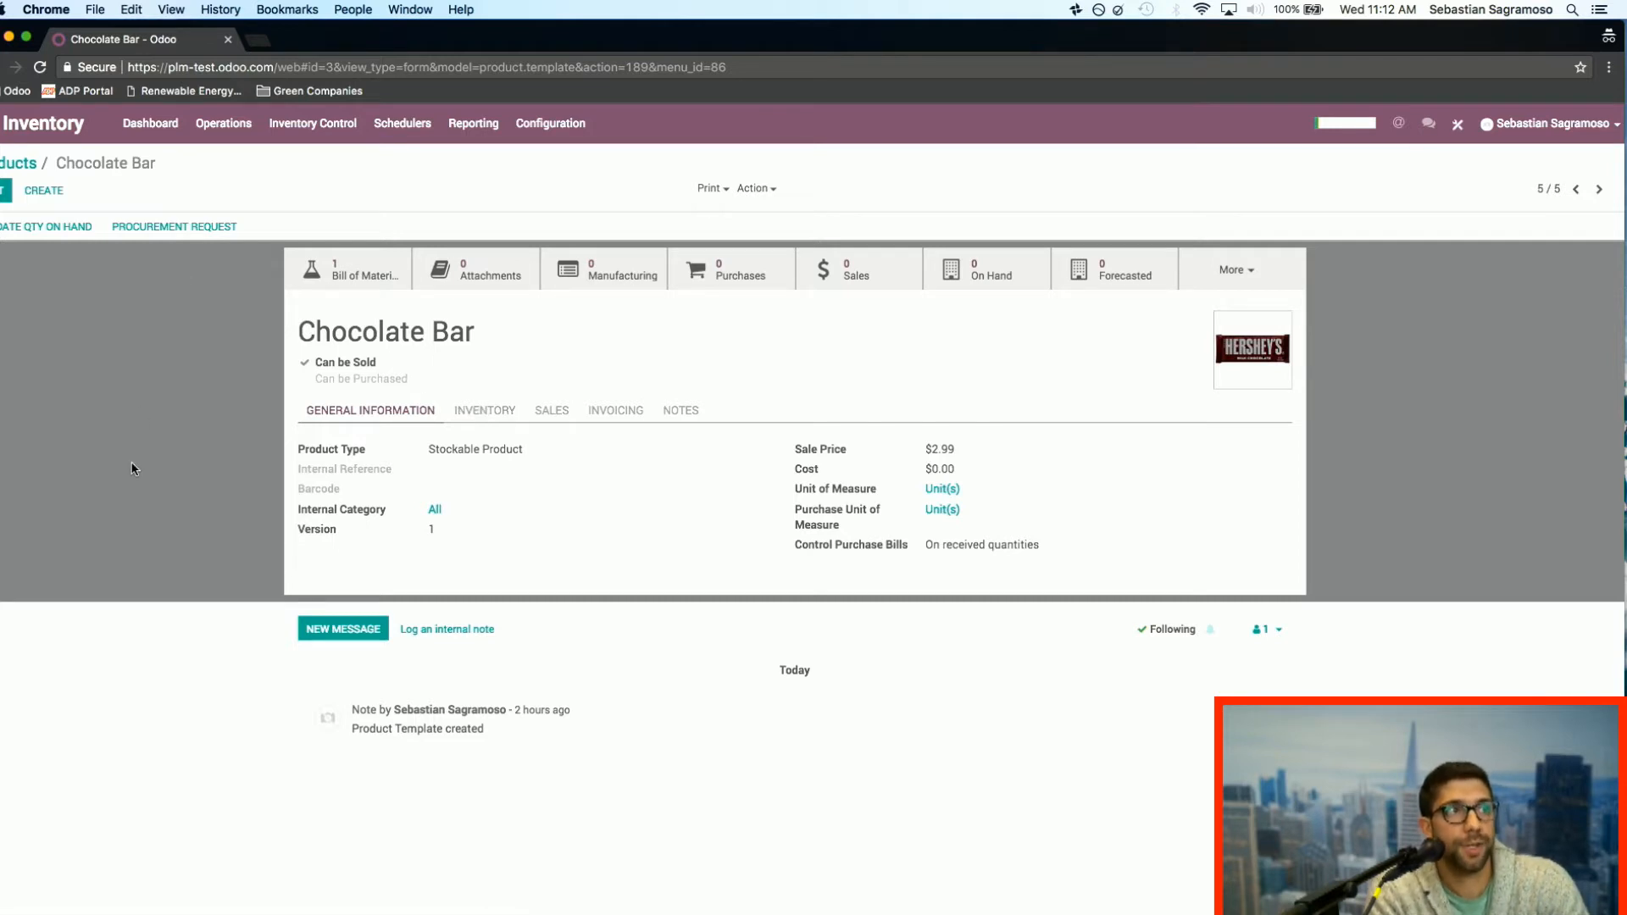
Step: Review the Chocolate Bar's product type choices and inventory settings in edit mode, keeping Stockable Product, and save the record
{"action": "left_click", "coordinate": [4, 193]}
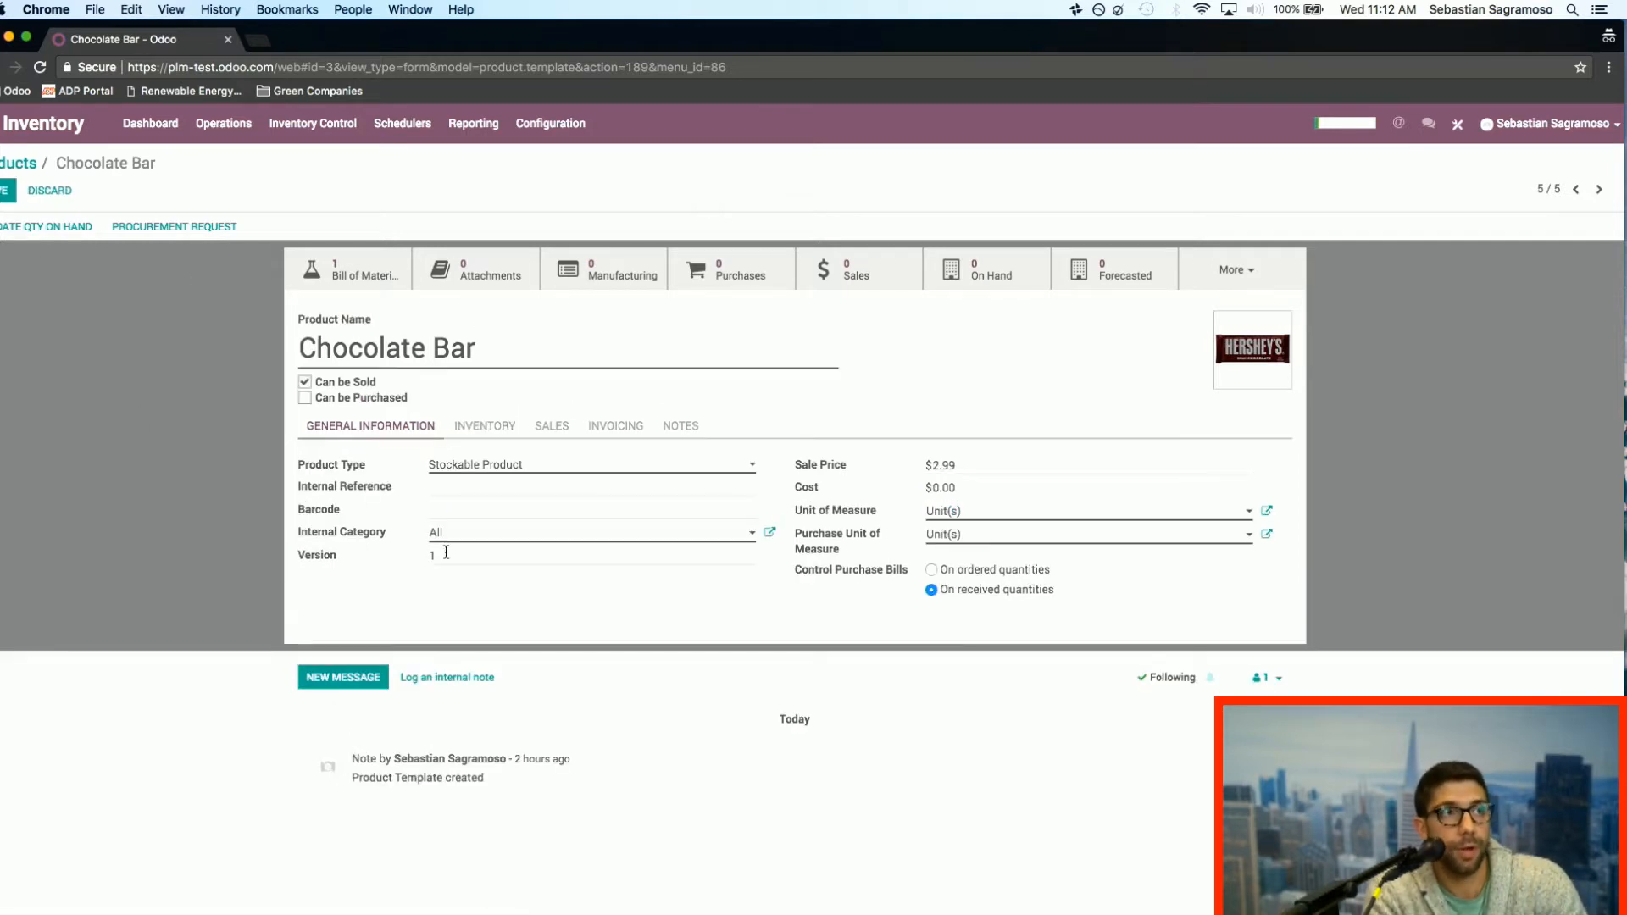
{"action": "left_click", "coordinate": [559, 465]}
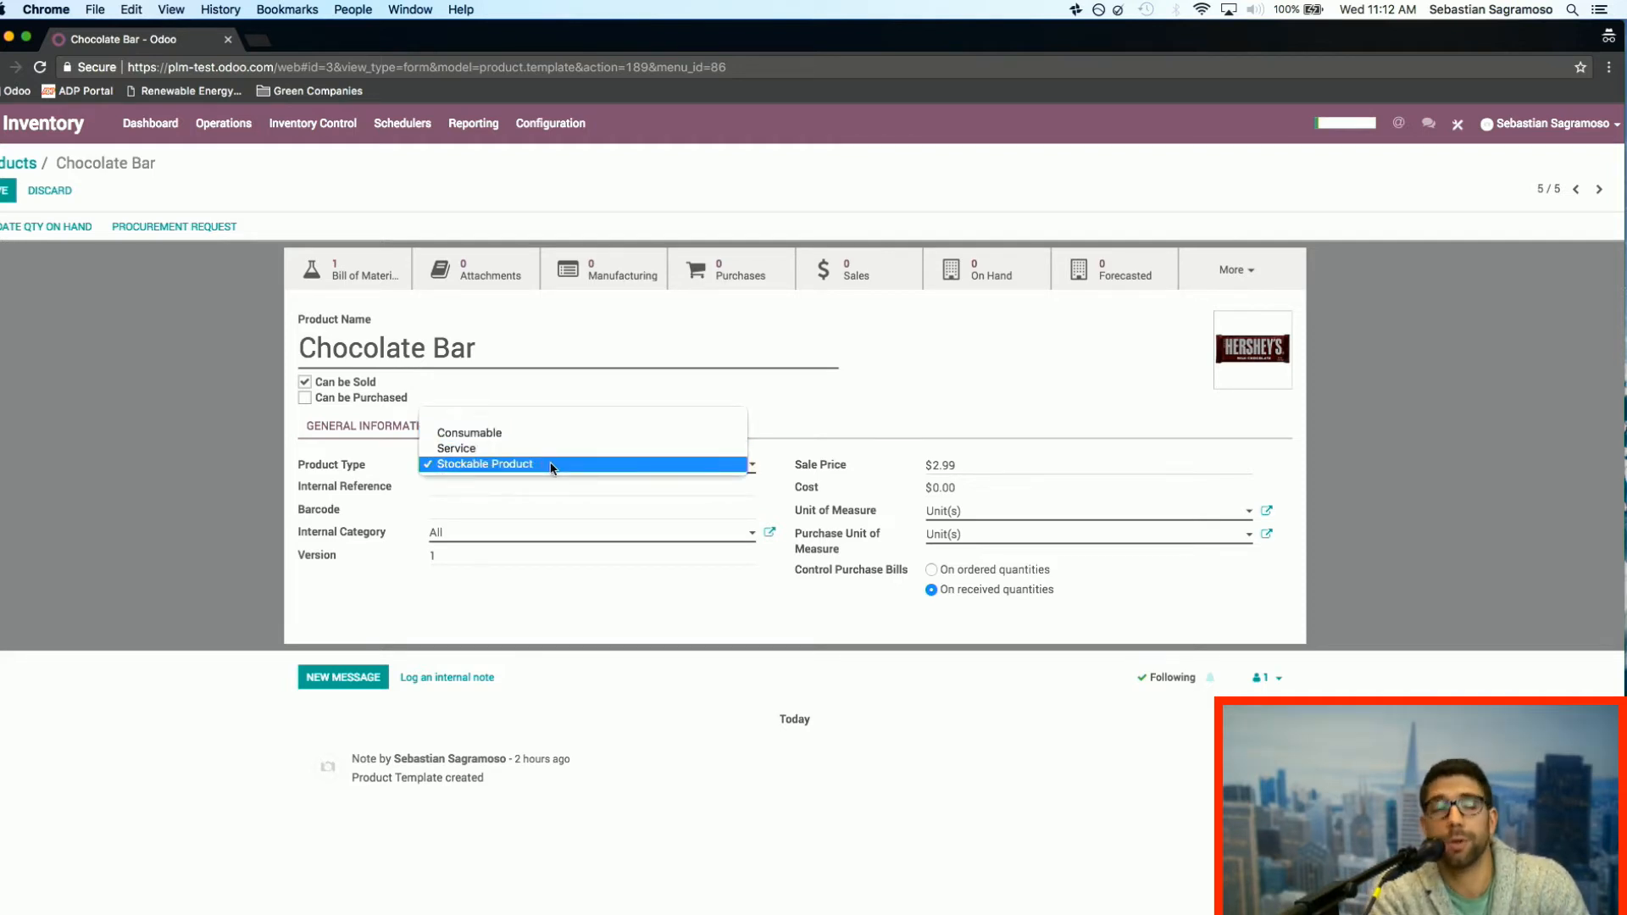
{"action": "left_click", "coordinate": [551, 469]}
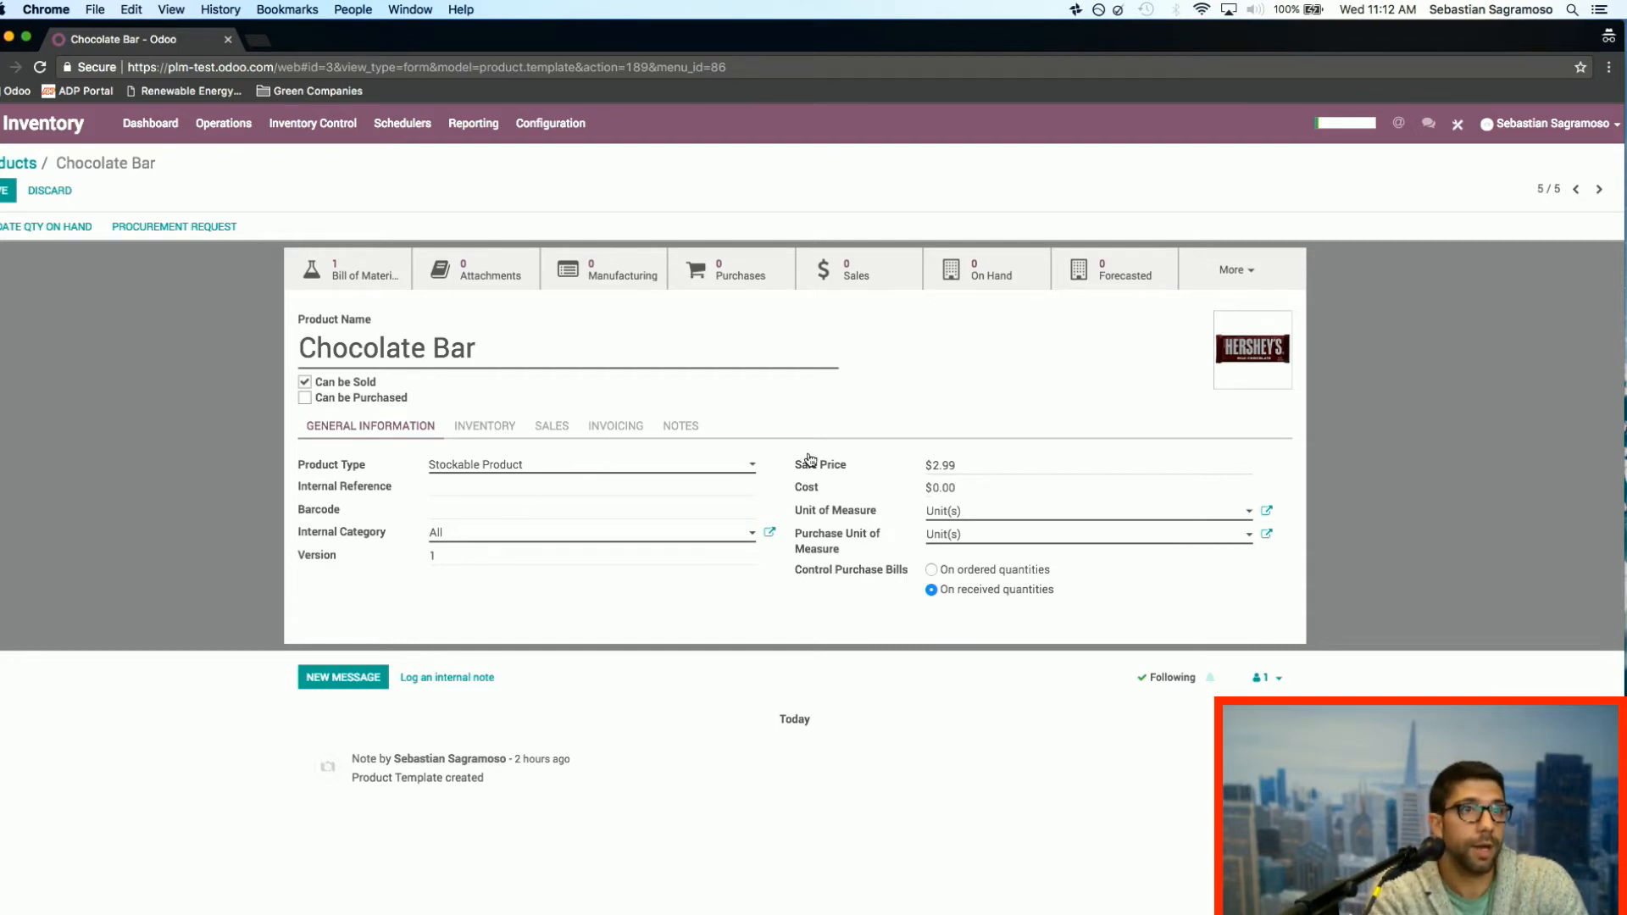
{"action": "left_click", "coordinate": [485, 426]}
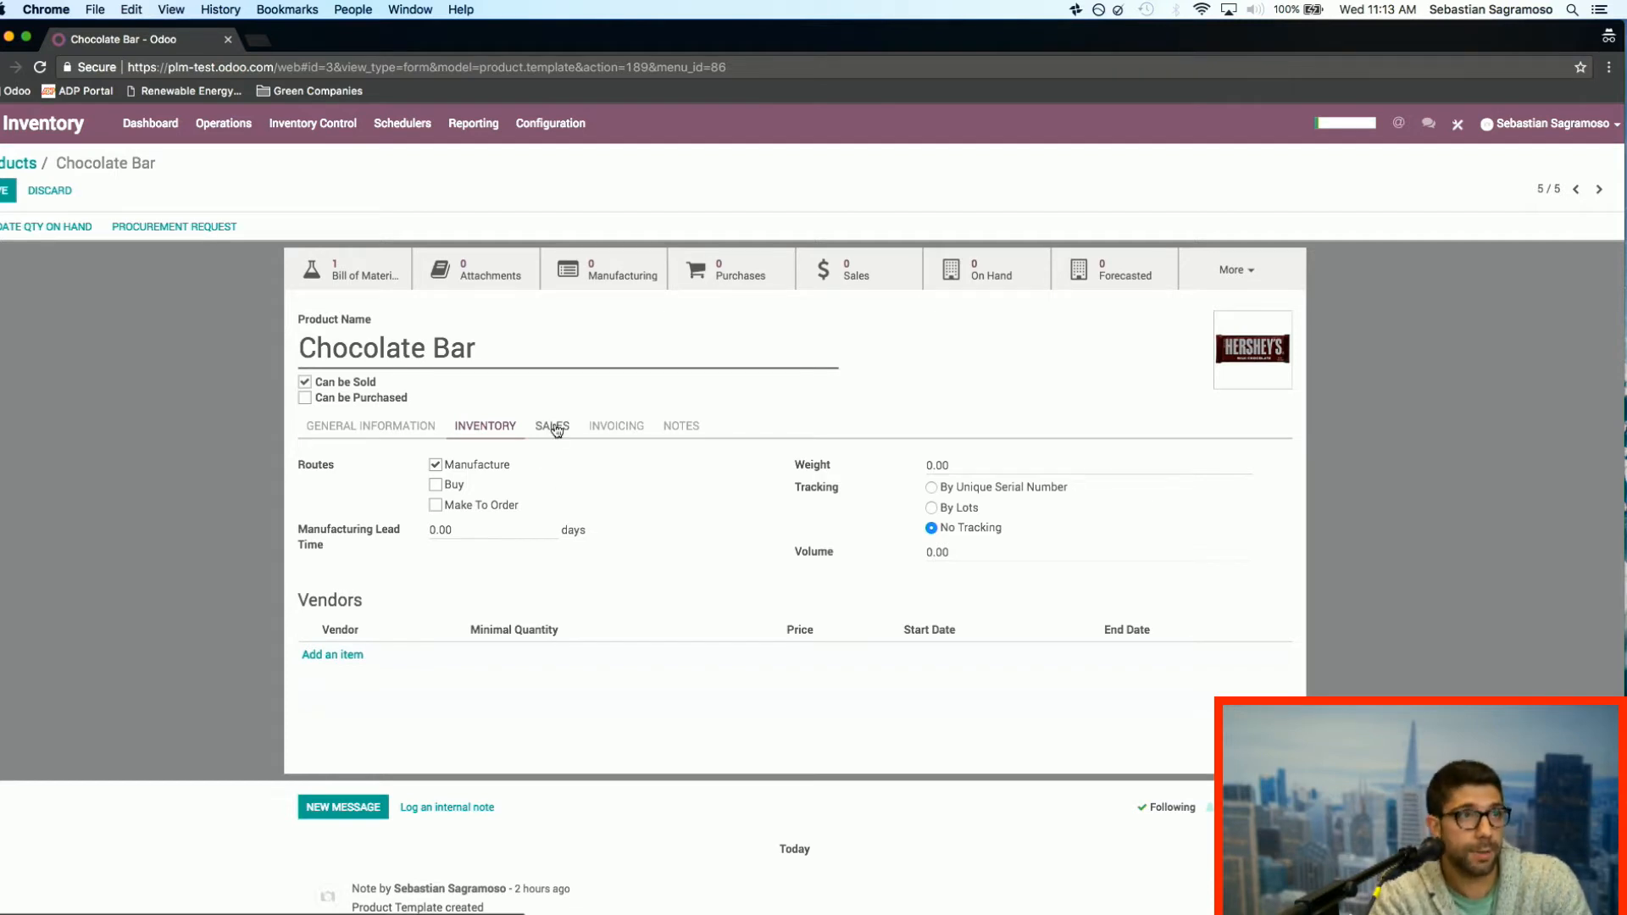
{"action": "left_click", "coordinate": [403, 427]}
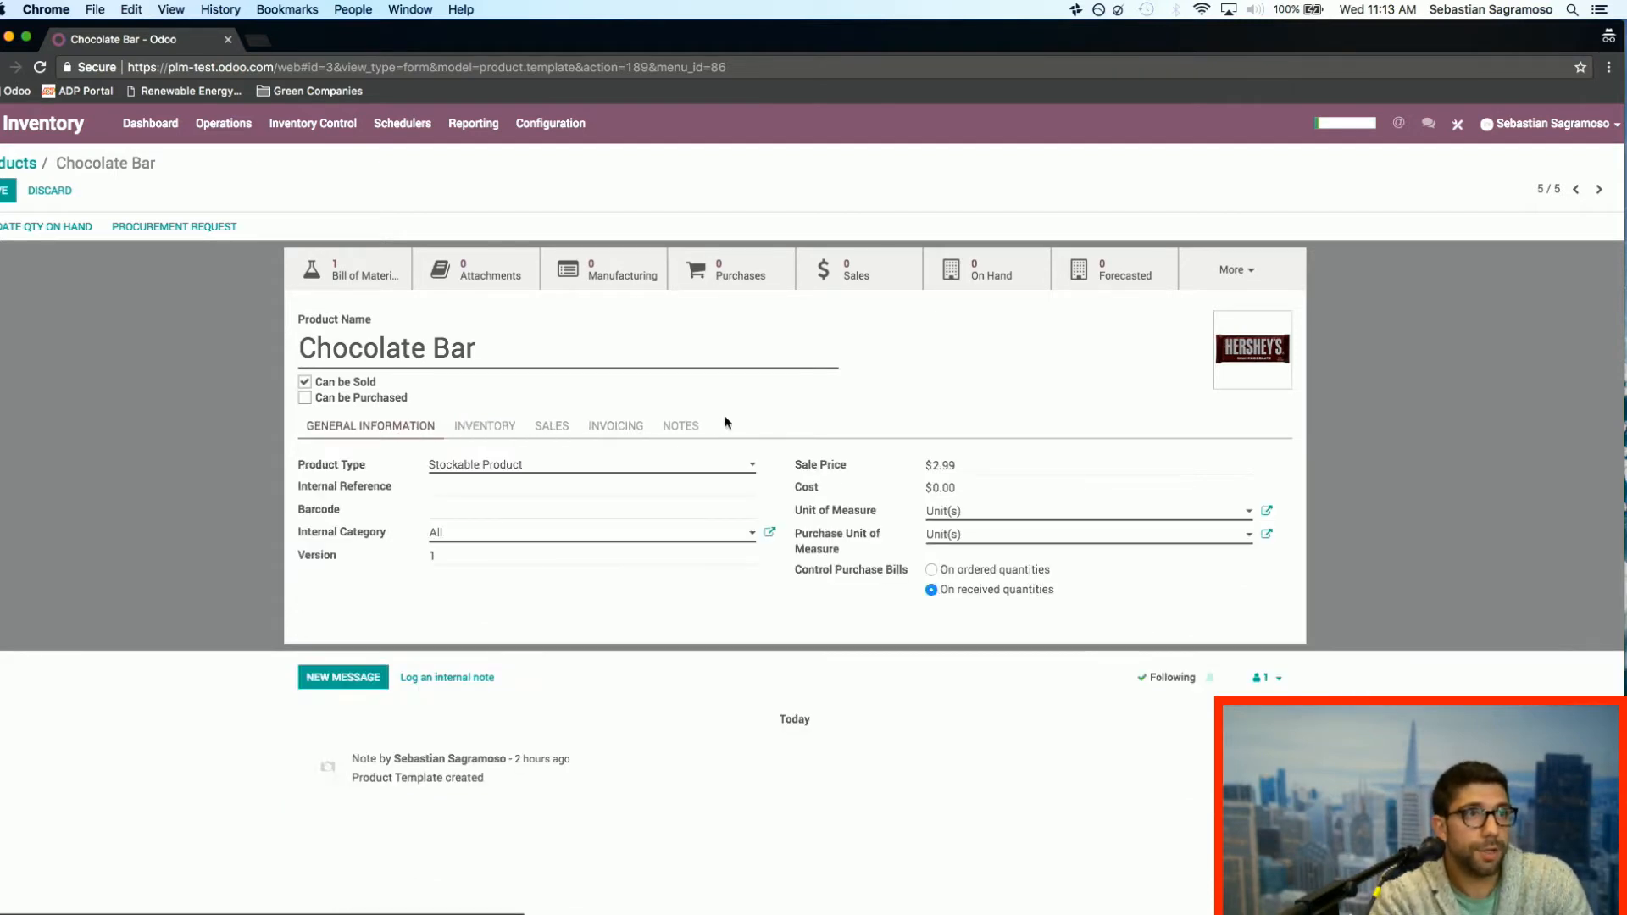
{"action": "left_click", "coordinate": [3, 193]}
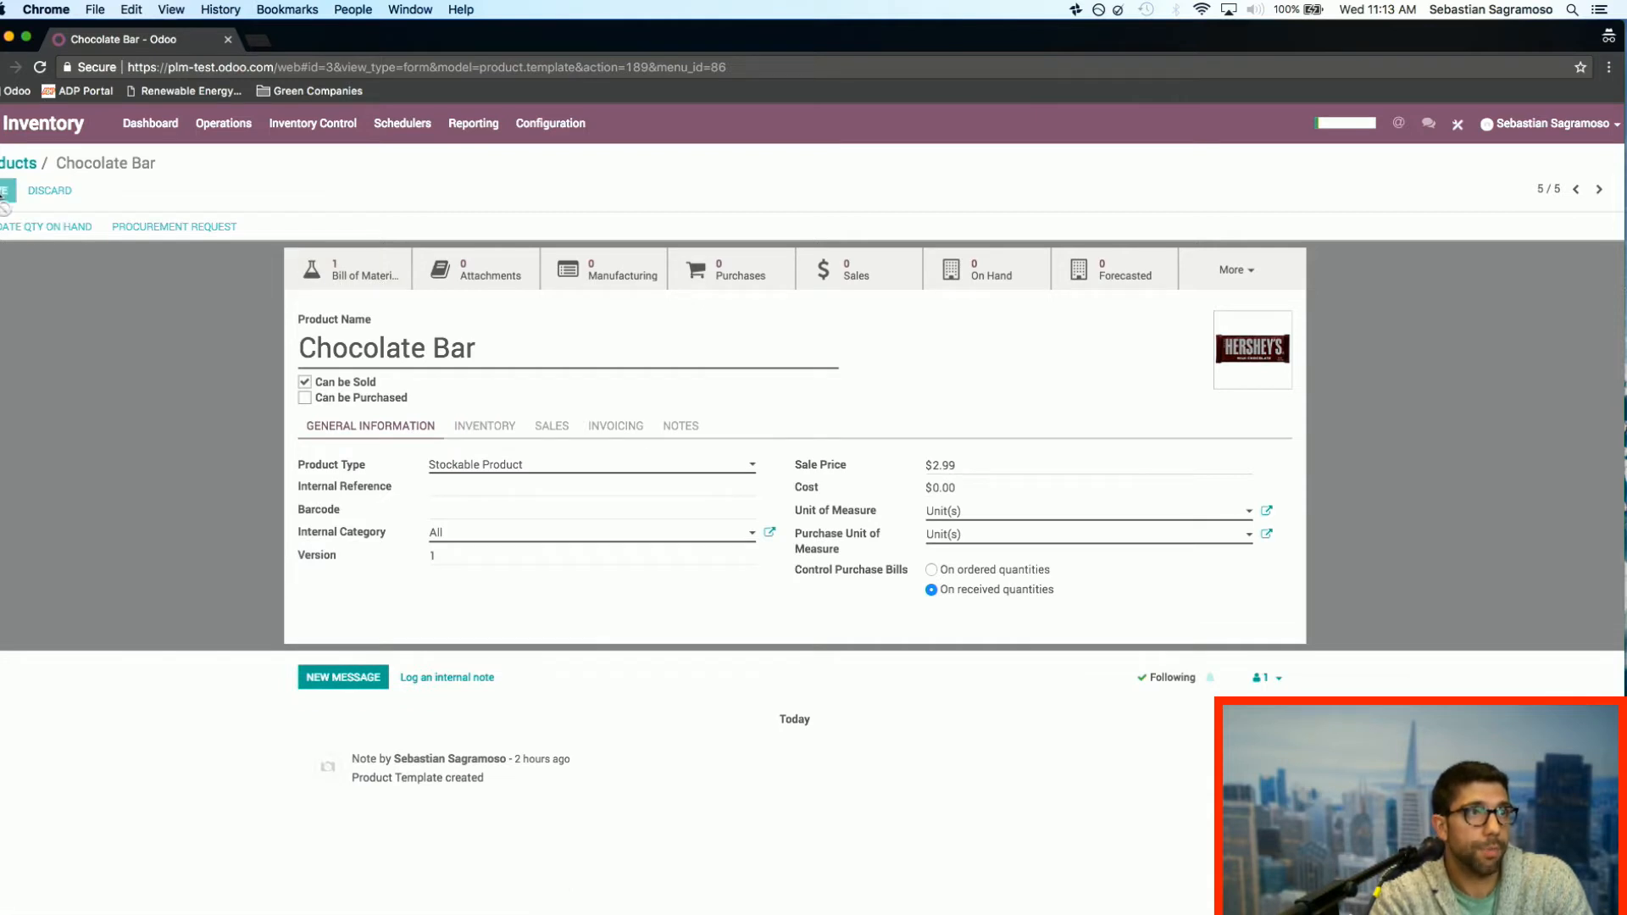
Step: Open the Chocolate Bar's bill of materials and examine its component quantities, units and consuming operations
{"action": "left_click", "coordinate": [359, 278]}
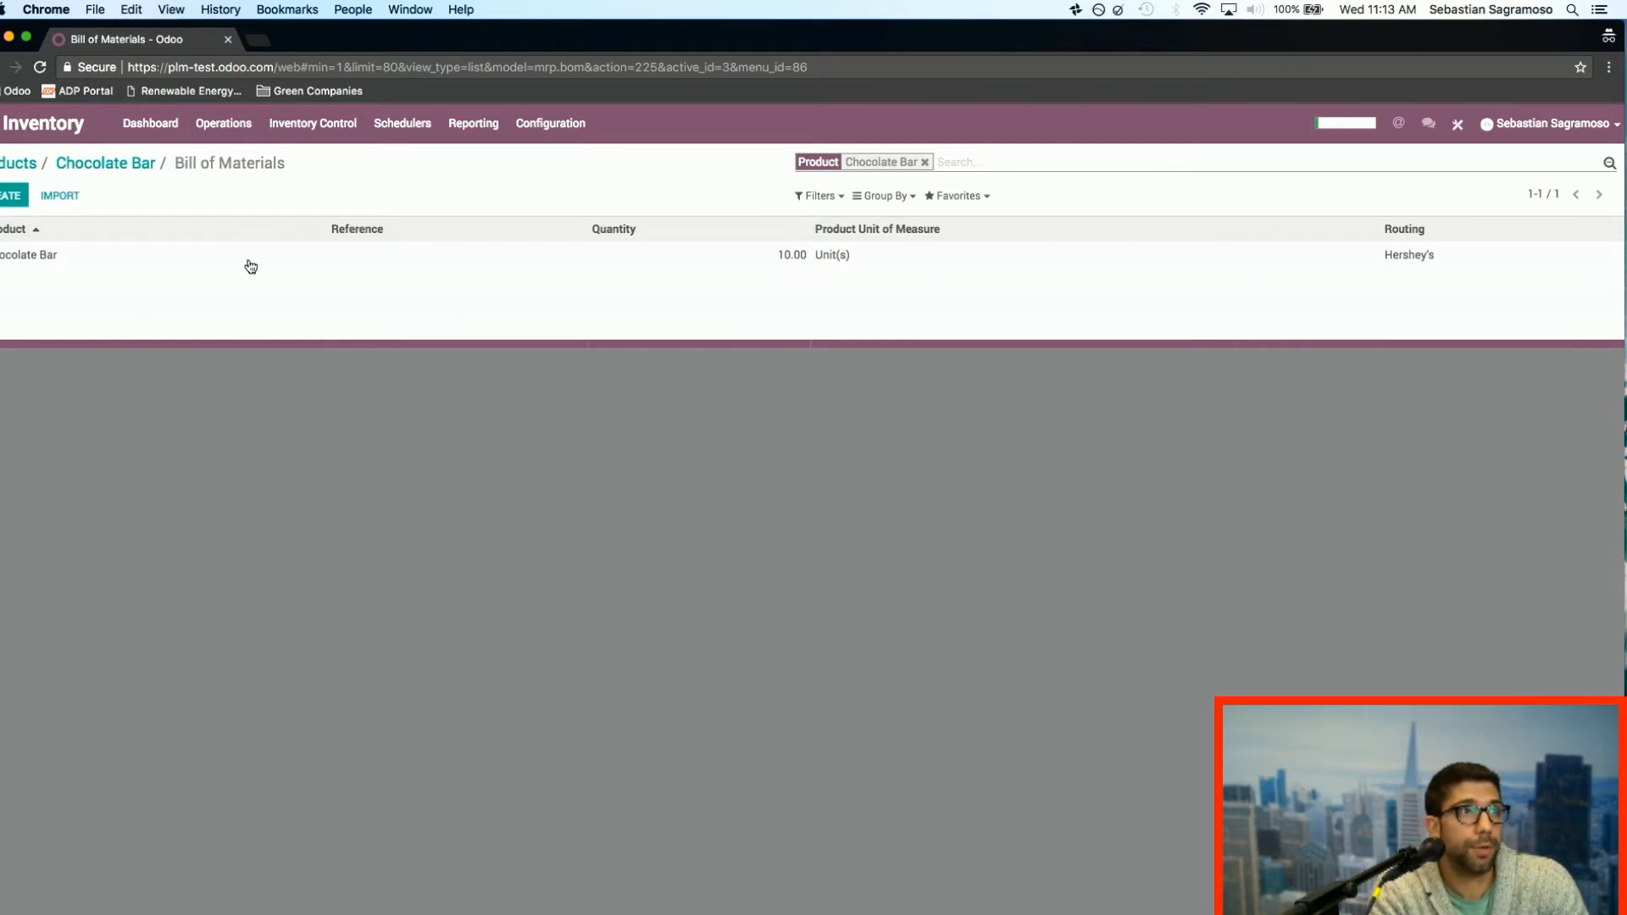
{"action": "left_click", "coordinate": [304, 260]}
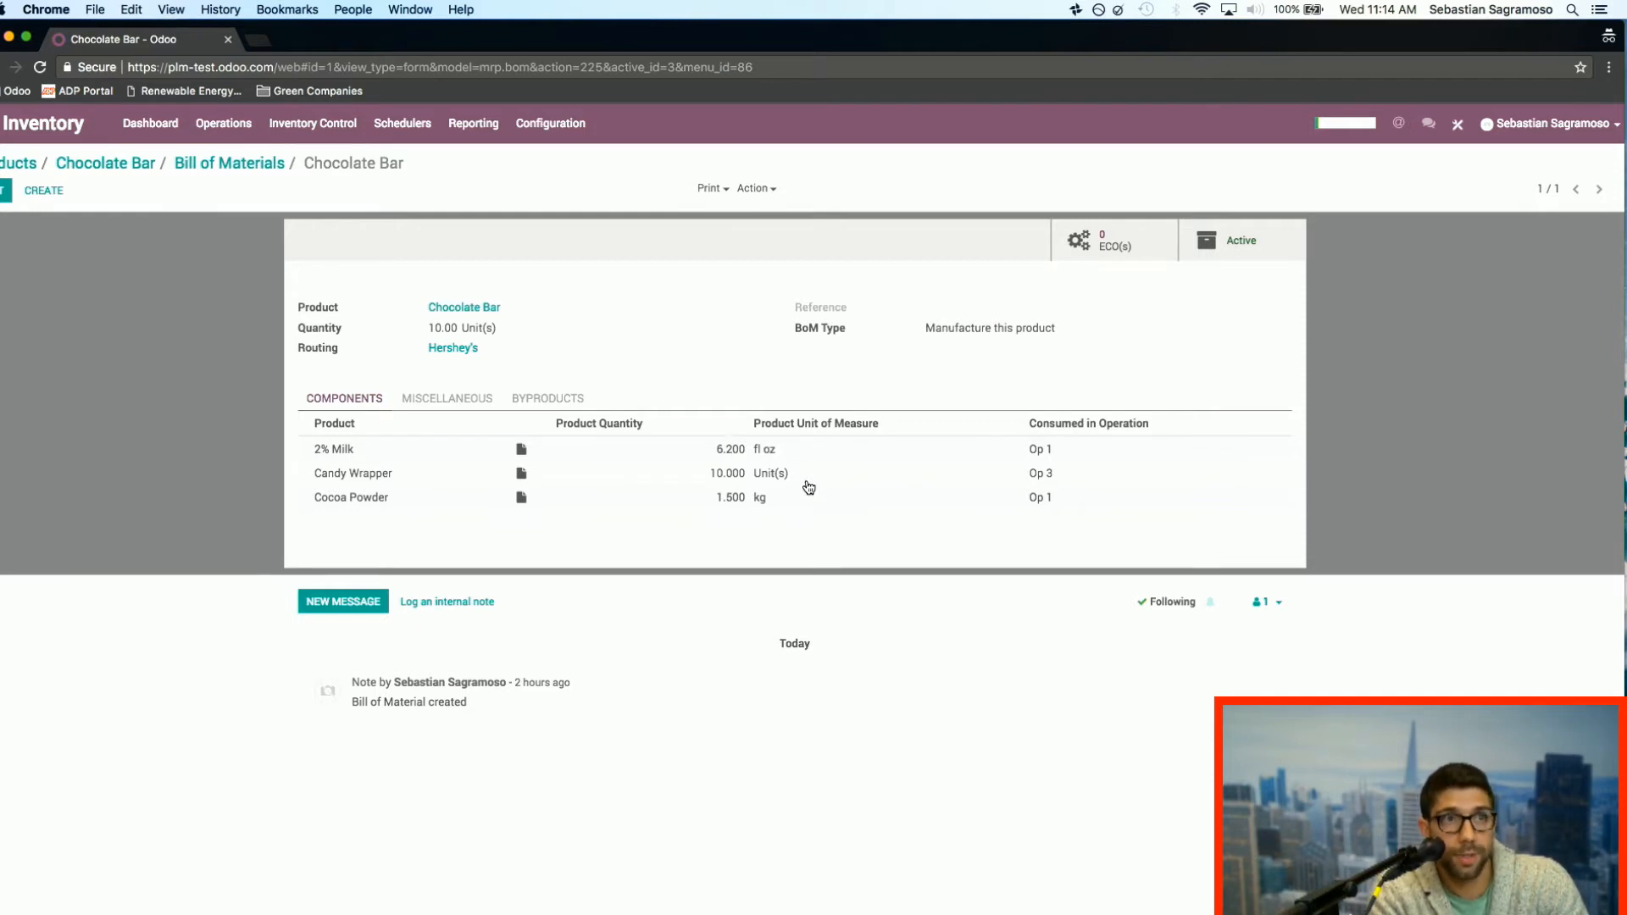
{"action": "mouse_move", "coordinate": [810, 454]}
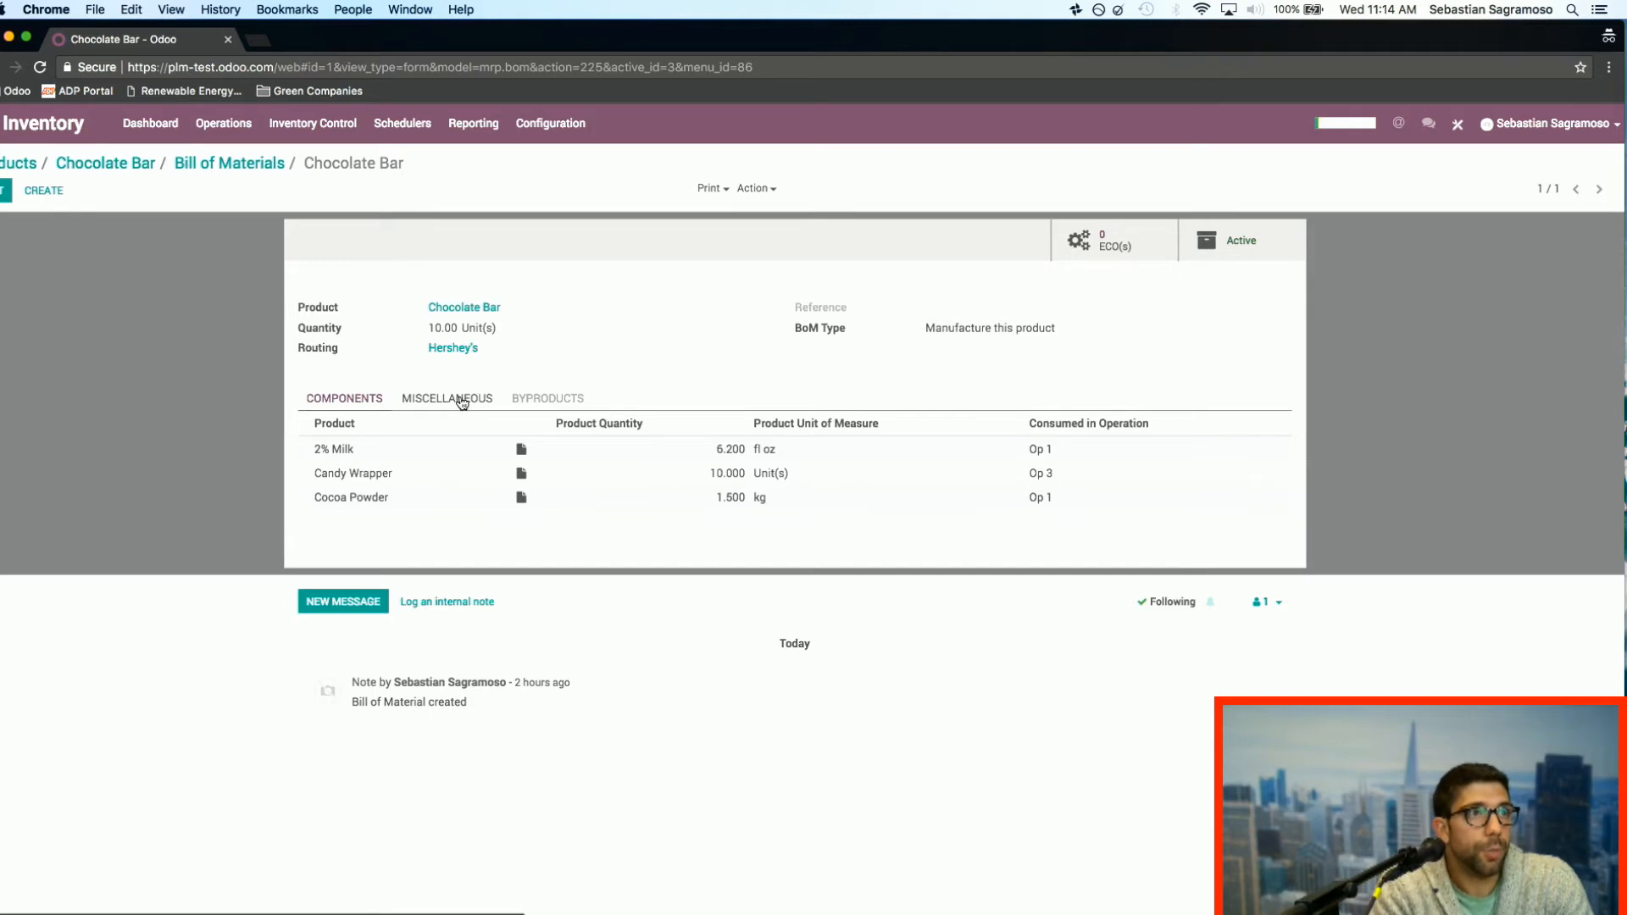
Step: Inspect the 2% Milk component line and its product record, and return to the Chocolate Bar bill of materials
{"action": "left_click", "coordinate": [363, 460]}
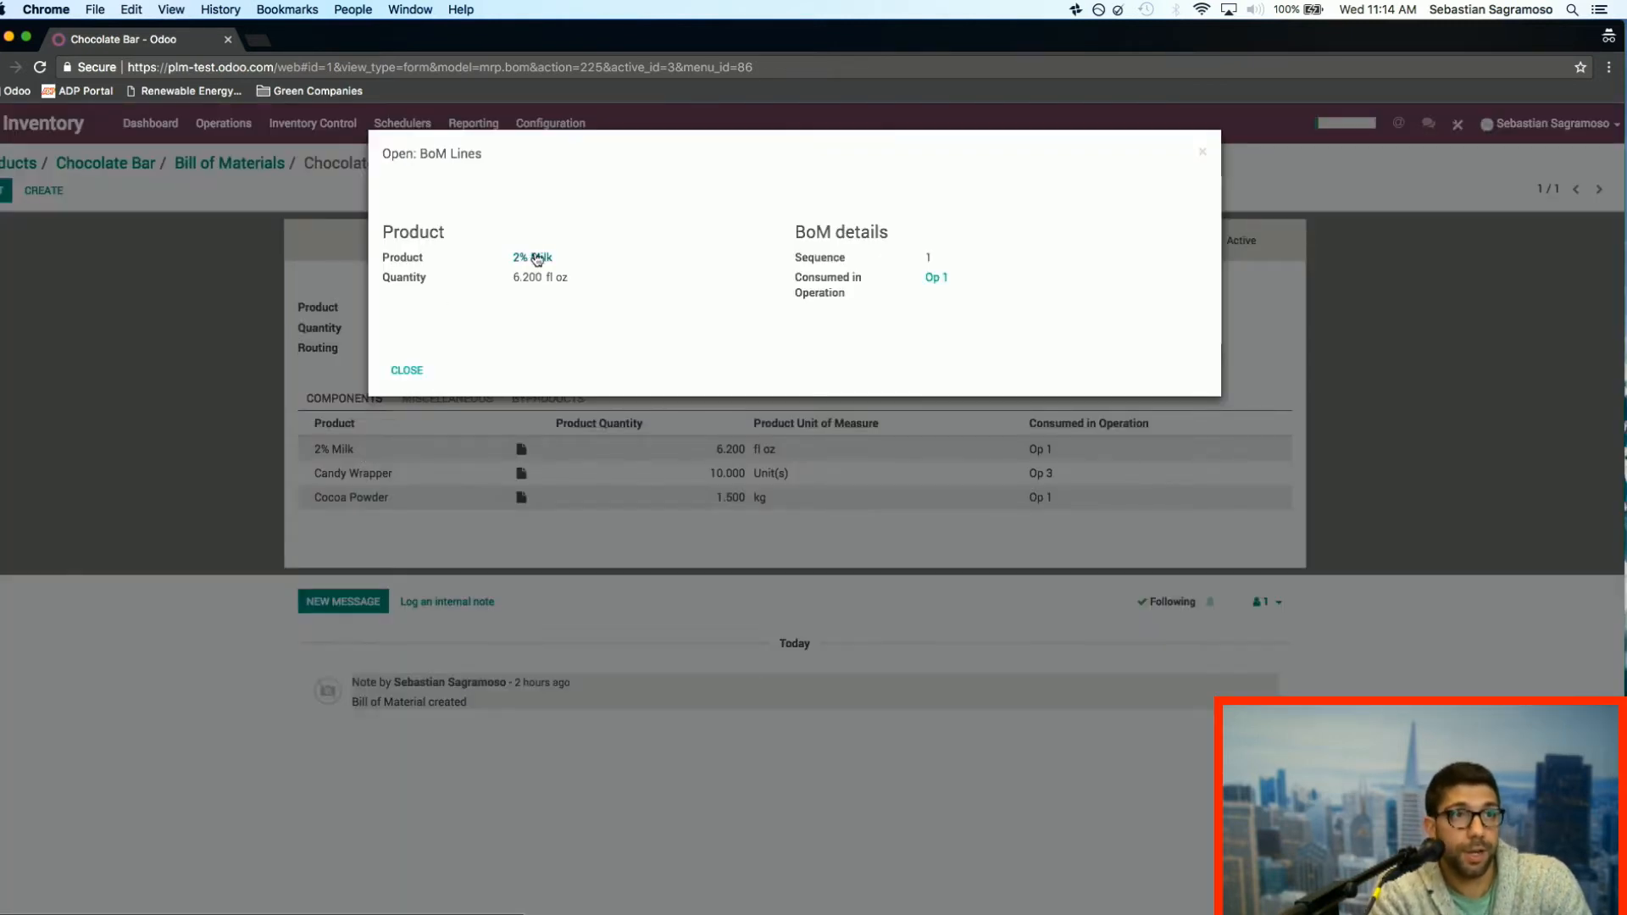
{"action": "left_click", "coordinate": [537, 258]}
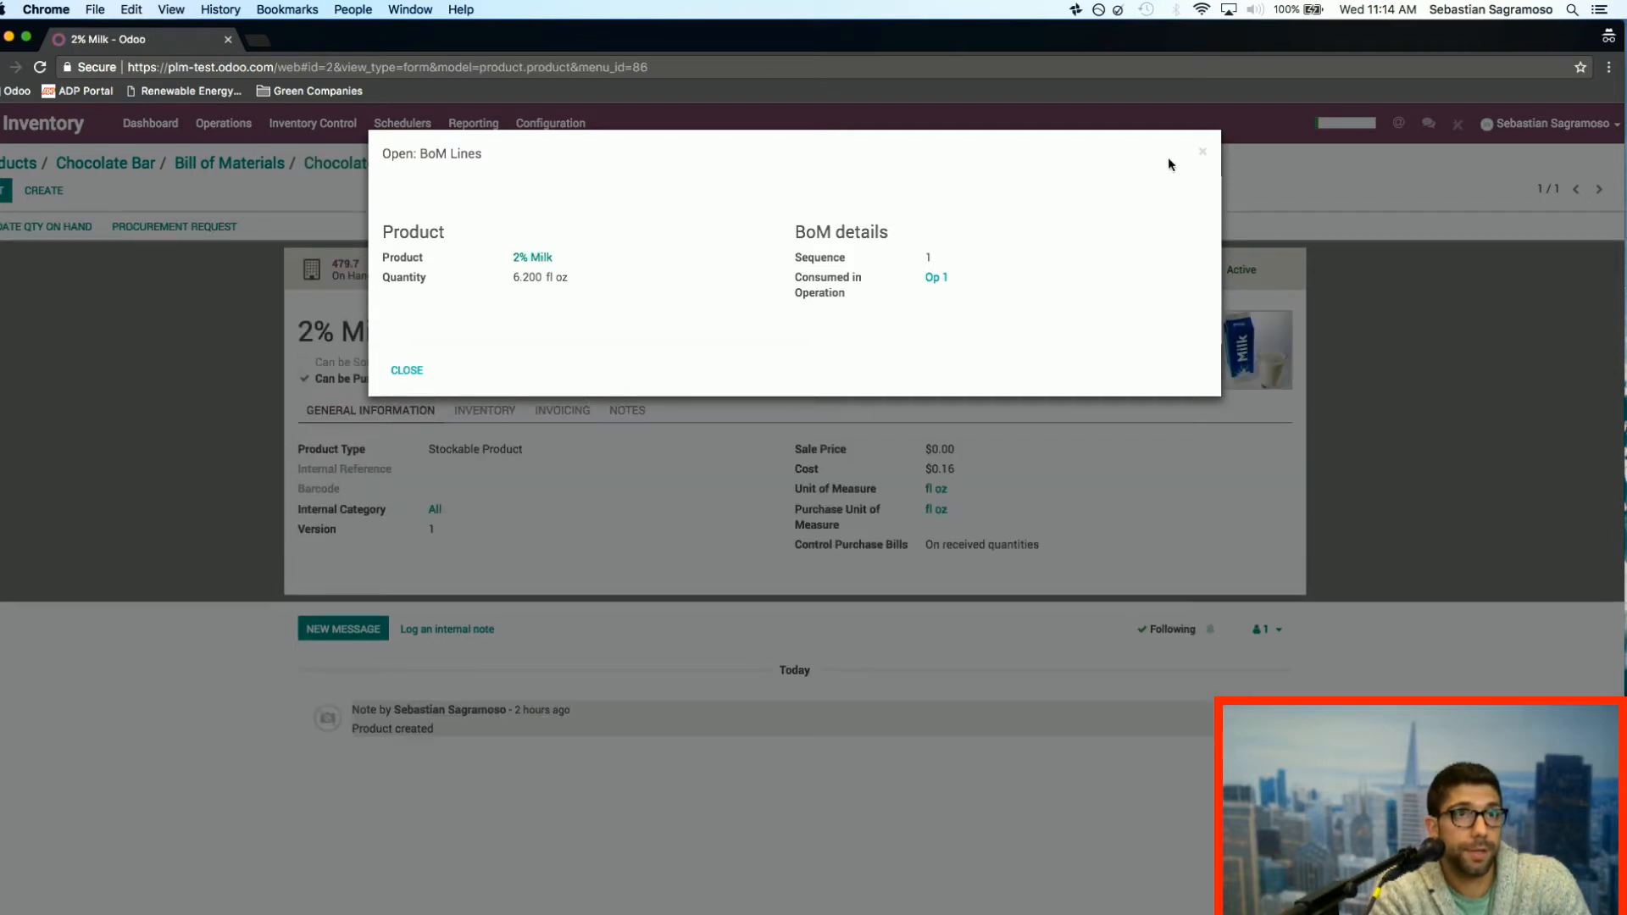
{"action": "left_click", "coordinate": [1202, 153]}
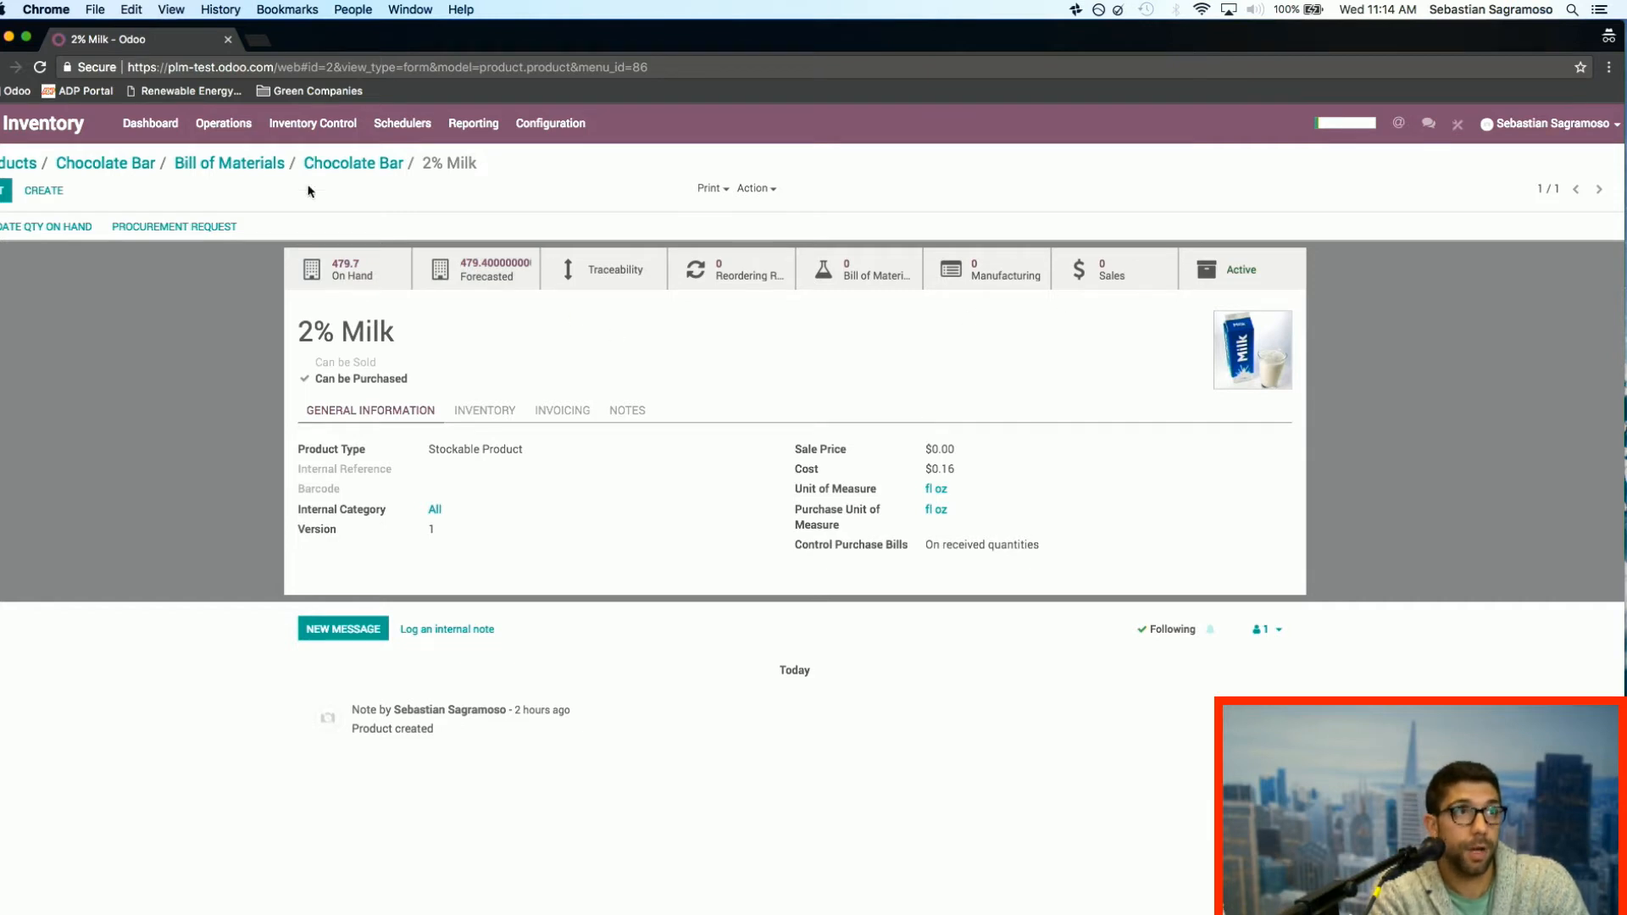
{"action": "left_click", "coordinate": [356, 172]}
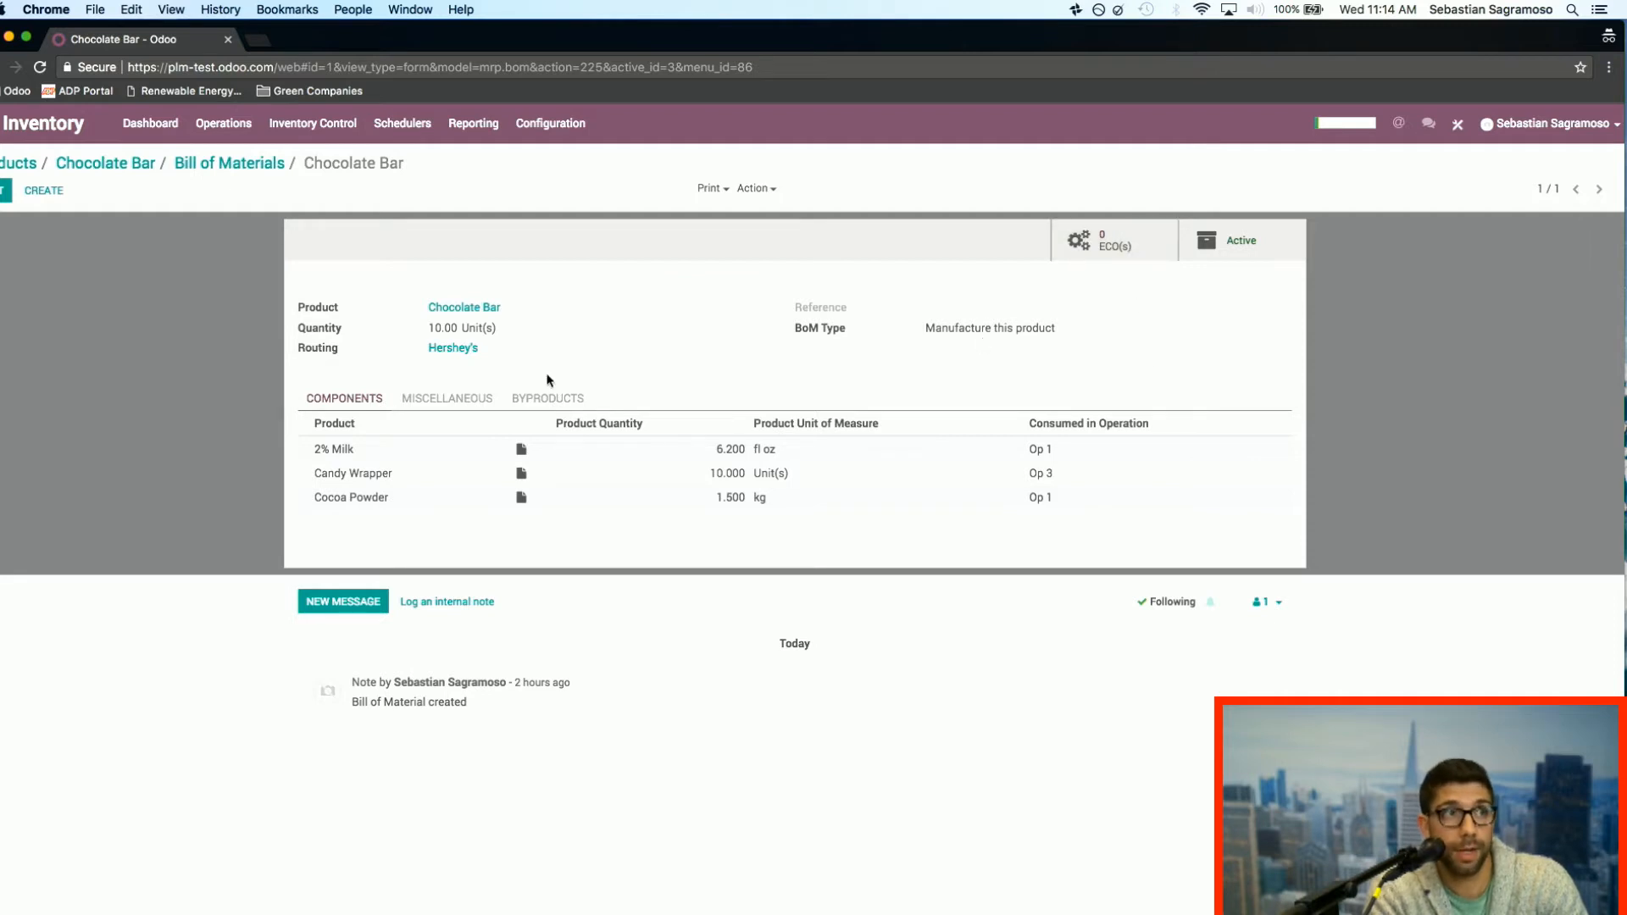
Step: Review the bill of materials' miscellaneous settings and byproducts, and return to its components
{"action": "left_click", "coordinate": [456, 399]}
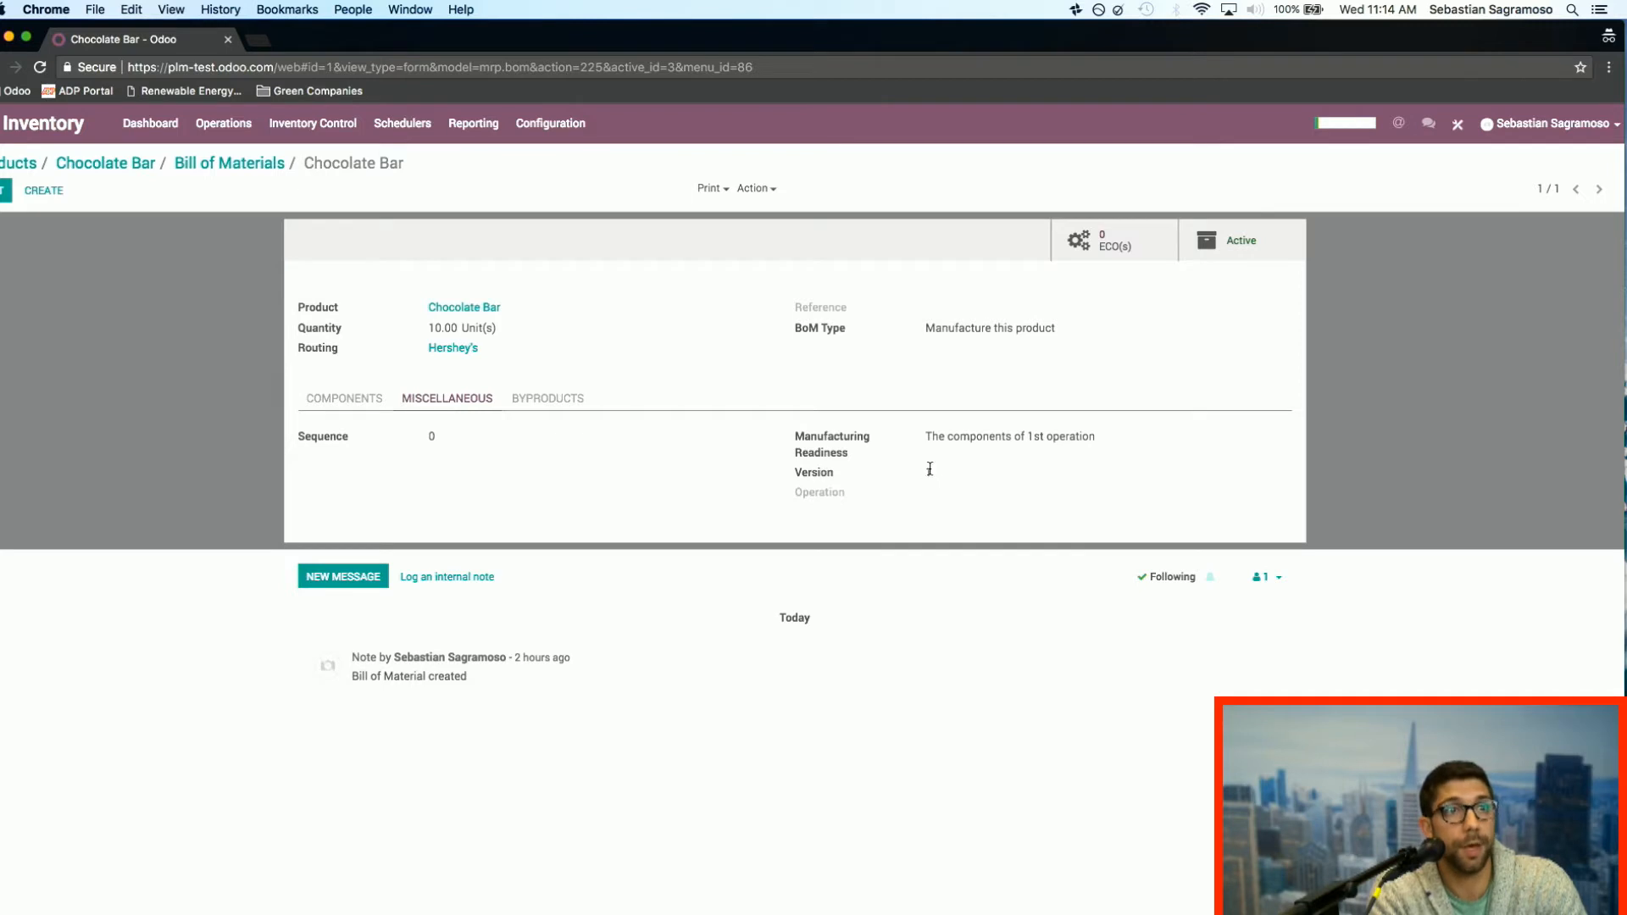
{"action": "left_click", "coordinate": [548, 400]}
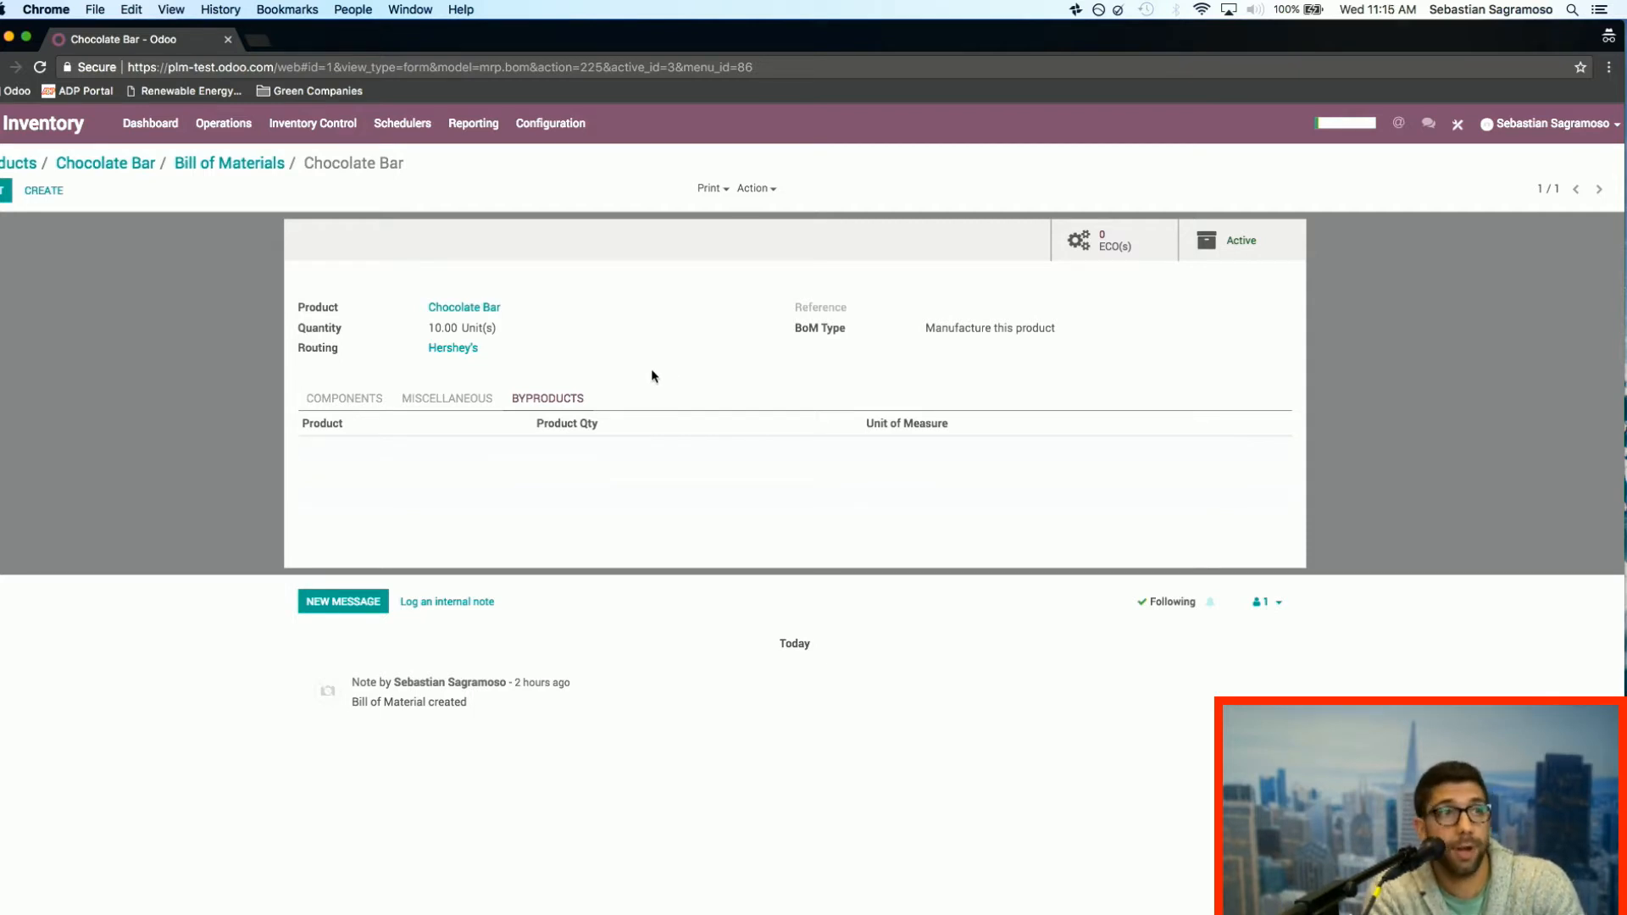
{"action": "left_click", "coordinate": [464, 401]}
{"action": "left_click", "coordinate": [354, 401]}
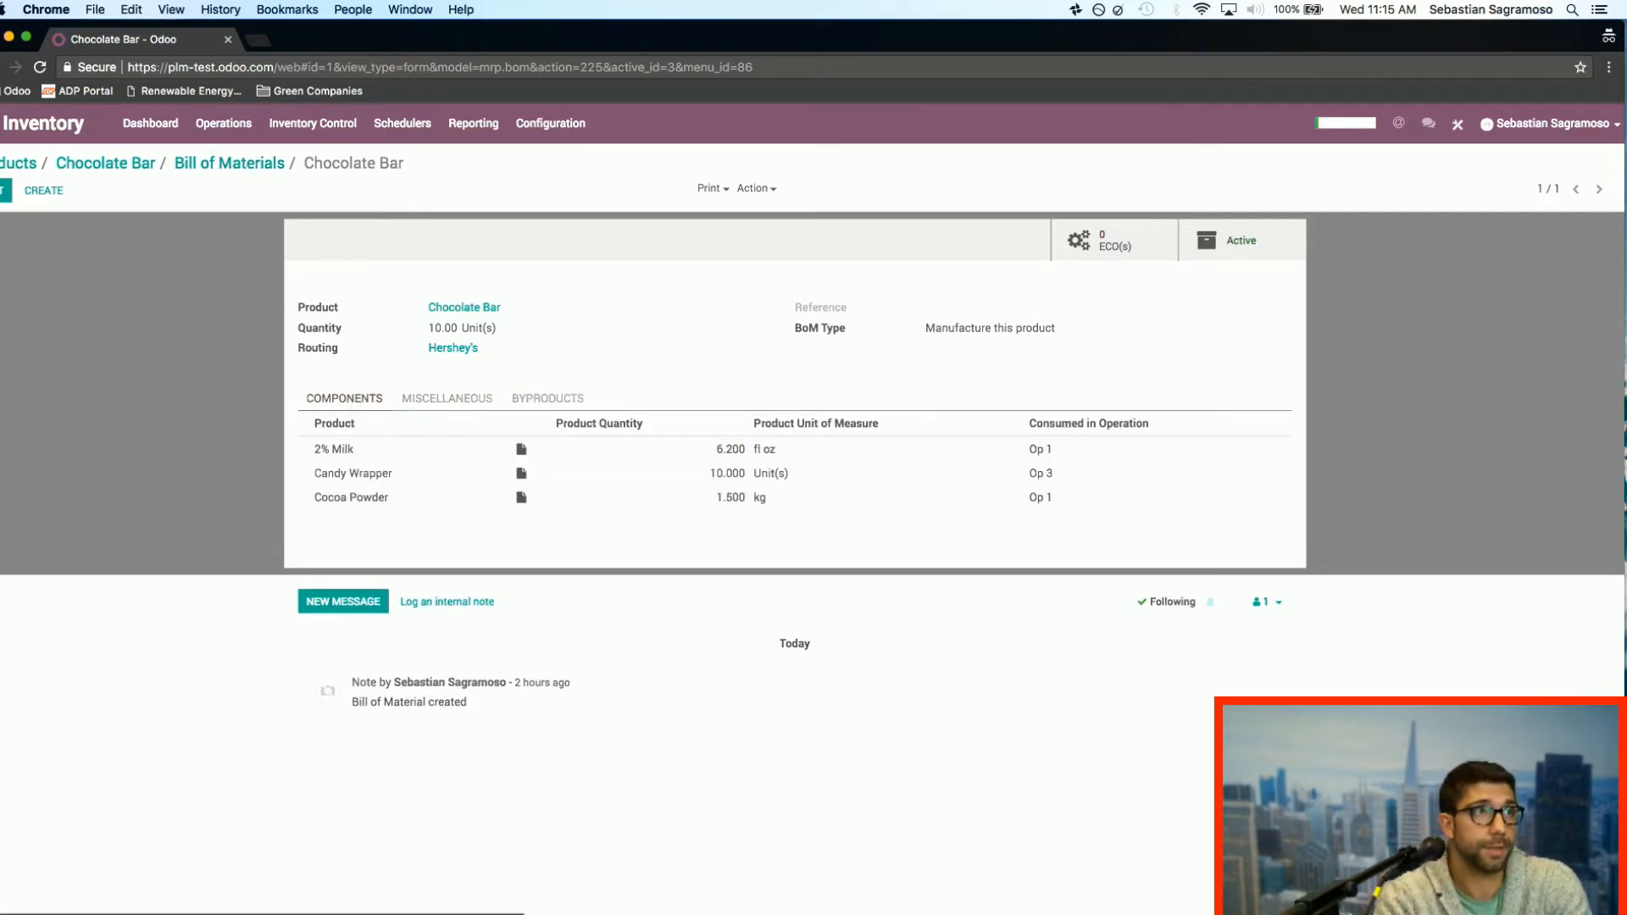
Step: Switch to the Manufacturing app and show its work centers dashboard
{"action": "left_click", "coordinate": [0, 123]}
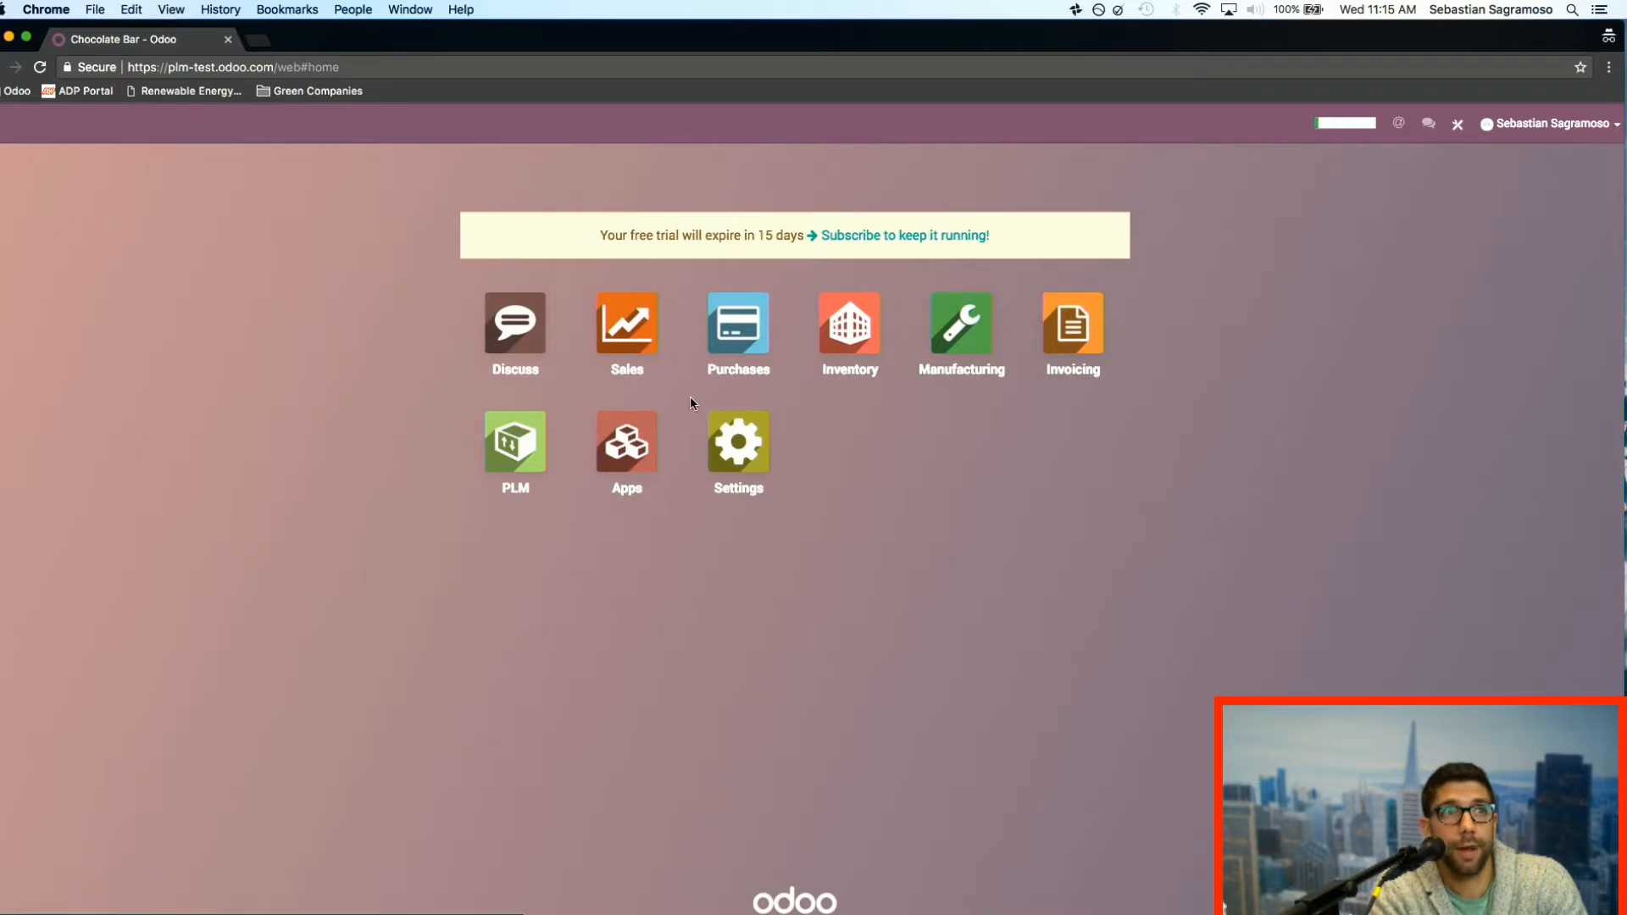
{"action": "left_click", "coordinate": [958, 344]}
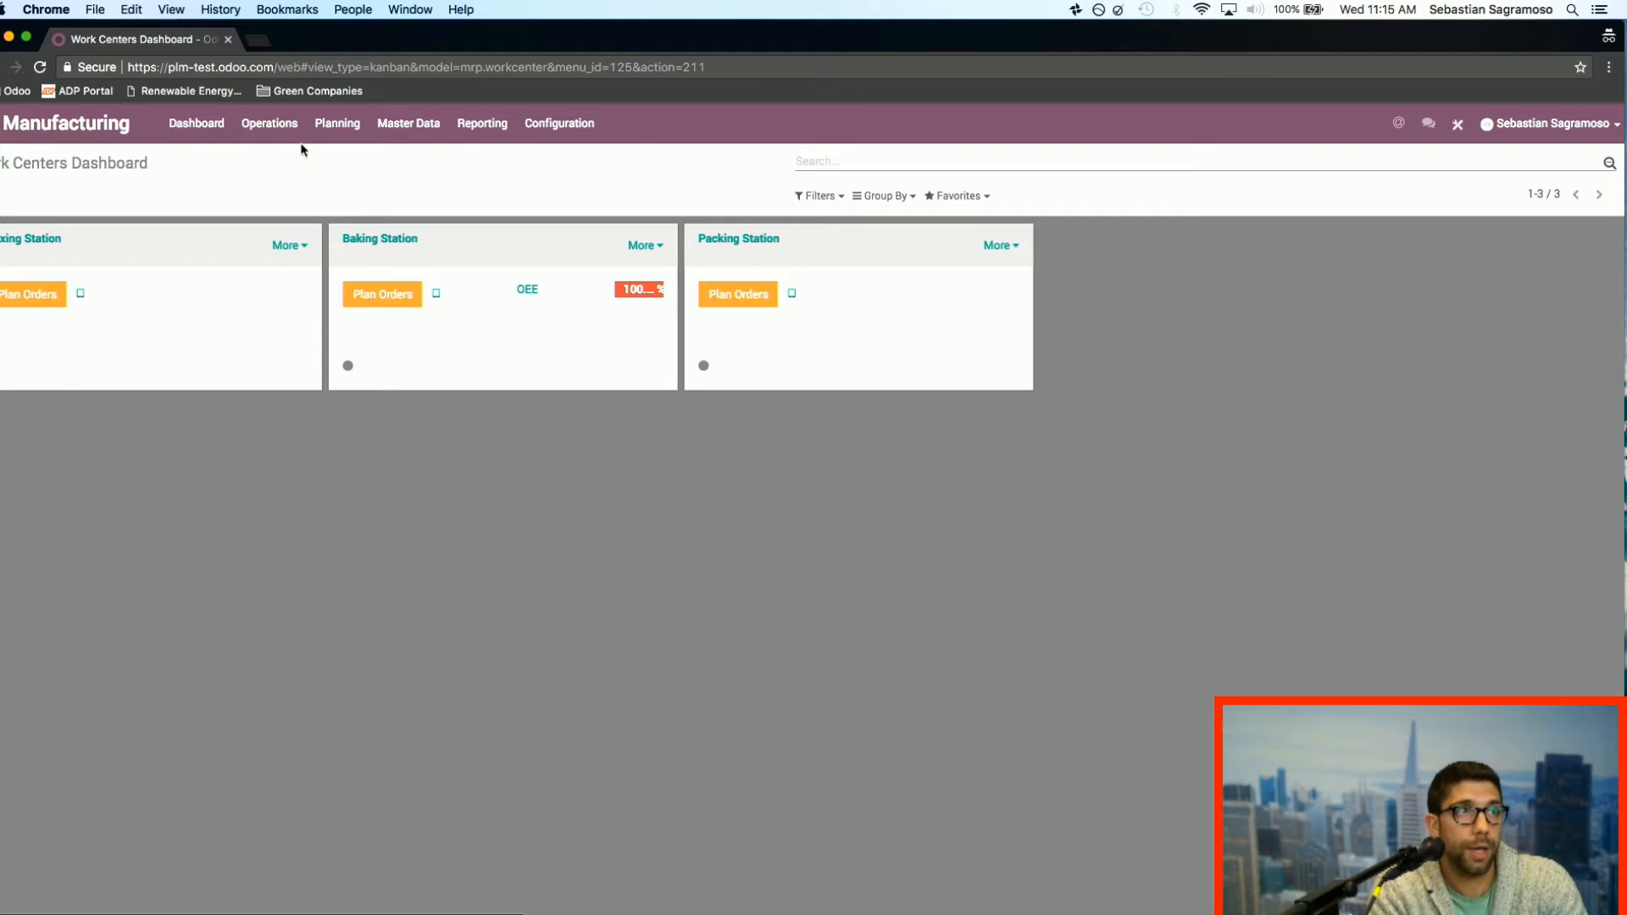
{"action": "left_click", "coordinate": [277, 127]}
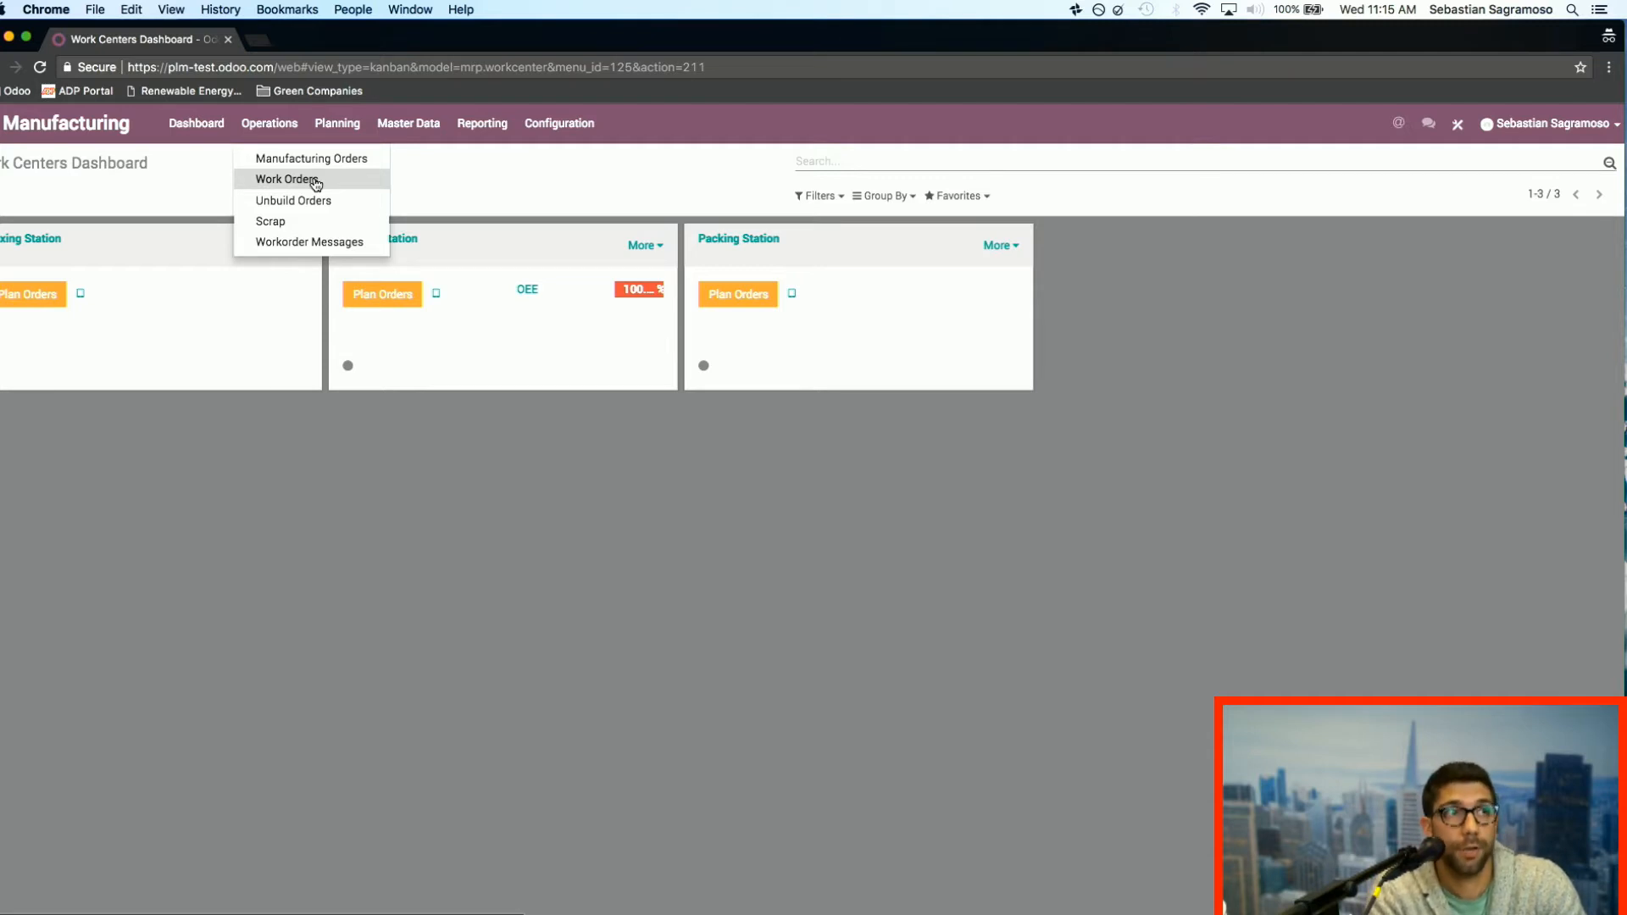
{"action": "left_click", "coordinate": [342, 126]}
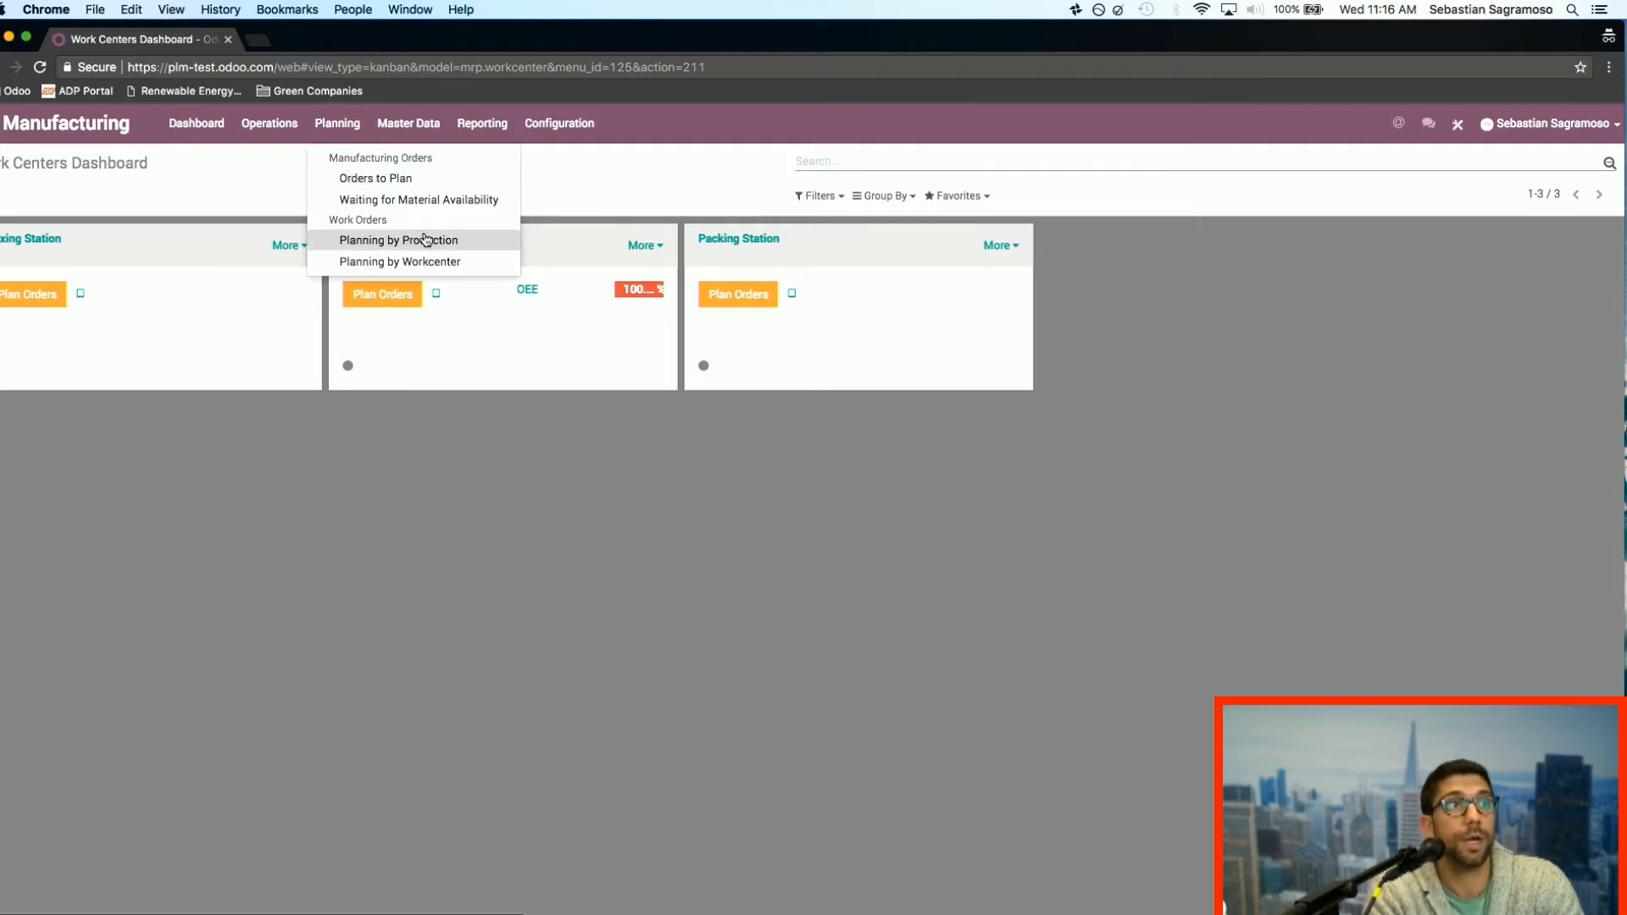
{"action": "left_click", "coordinate": [428, 126]}
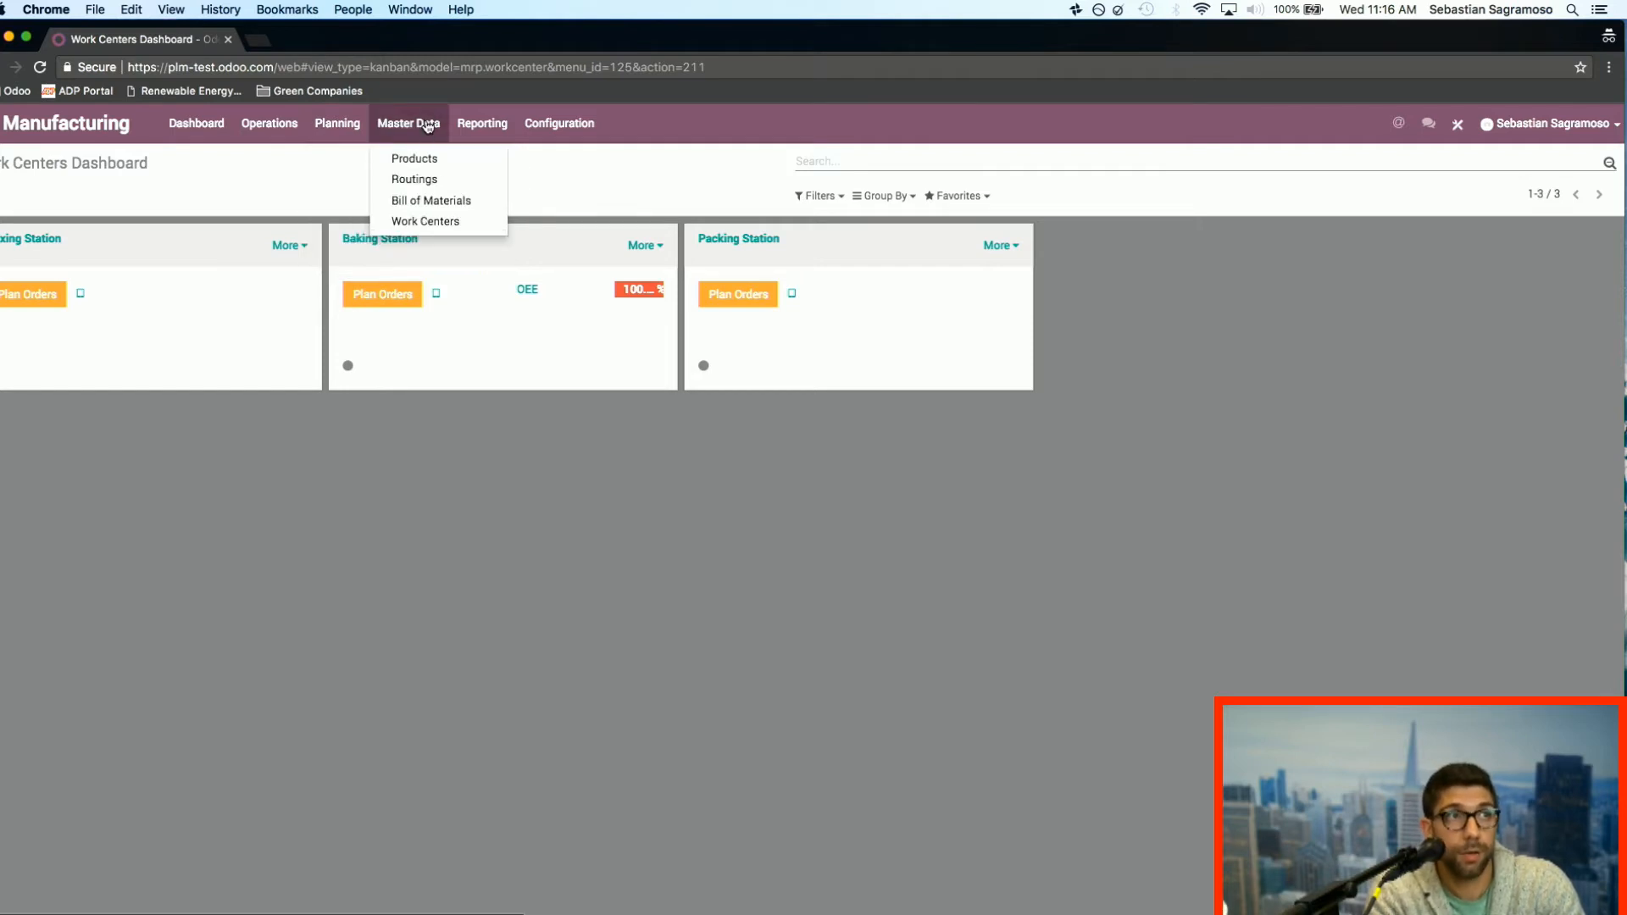
{"action": "left_click", "coordinate": [471, 124]}
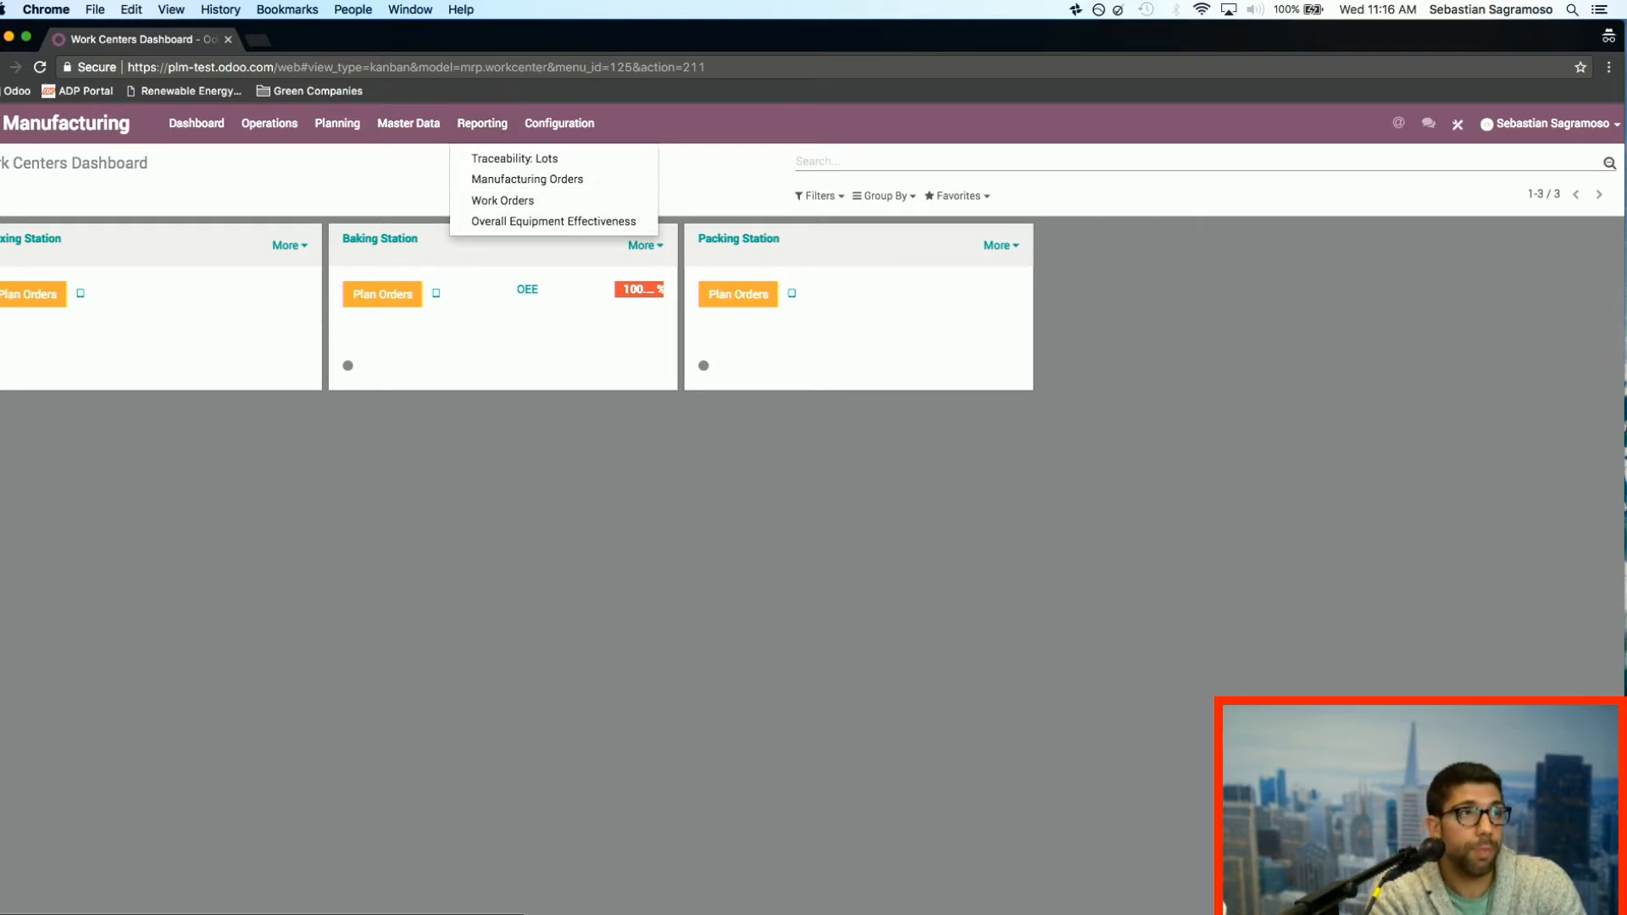
{"action": "left_click", "coordinate": [269, 124]}
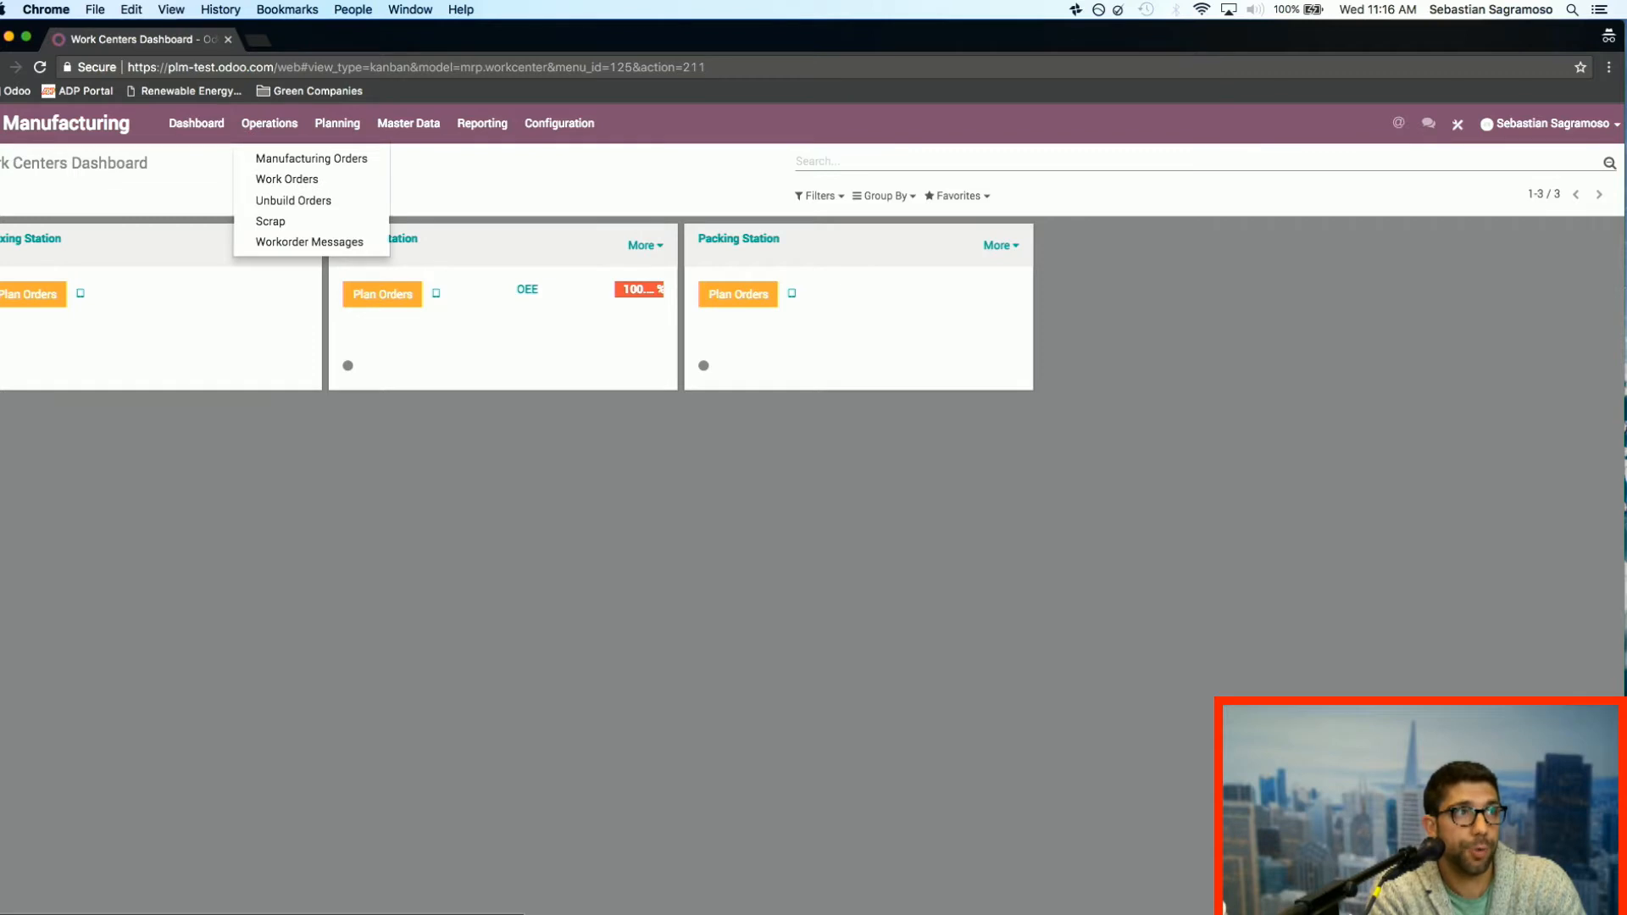
Step: Reopen the Manufacturing app from the home screen and display its list of all bills of materials
{"action": "left_click", "coordinate": [1, 124]}
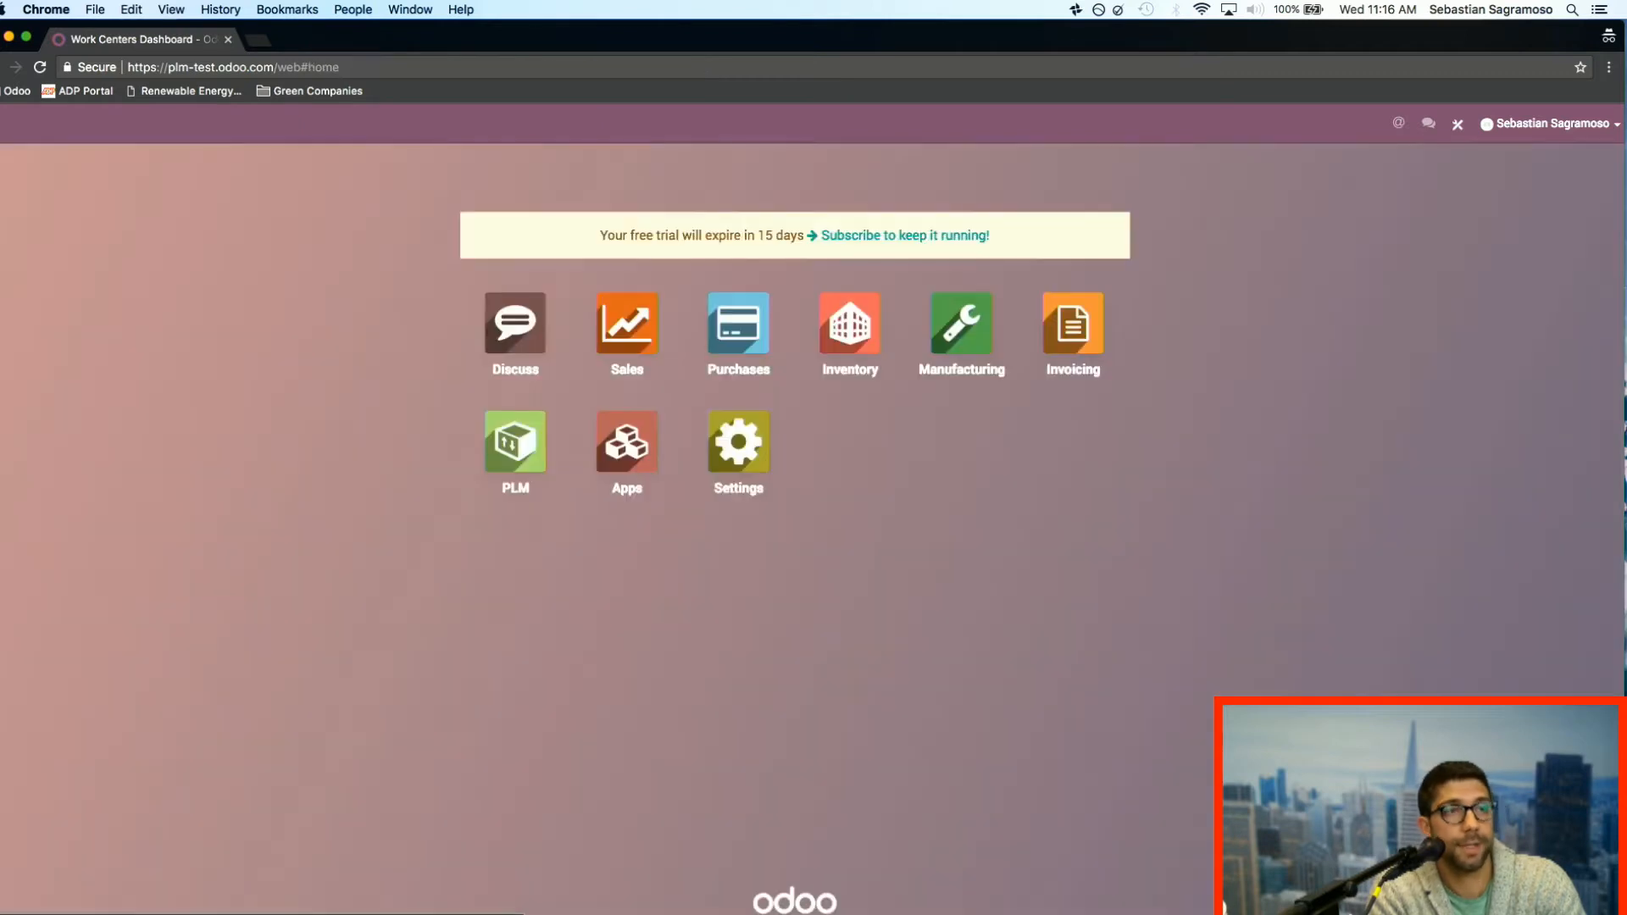
{"action": "left_click", "coordinate": [961, 354]}
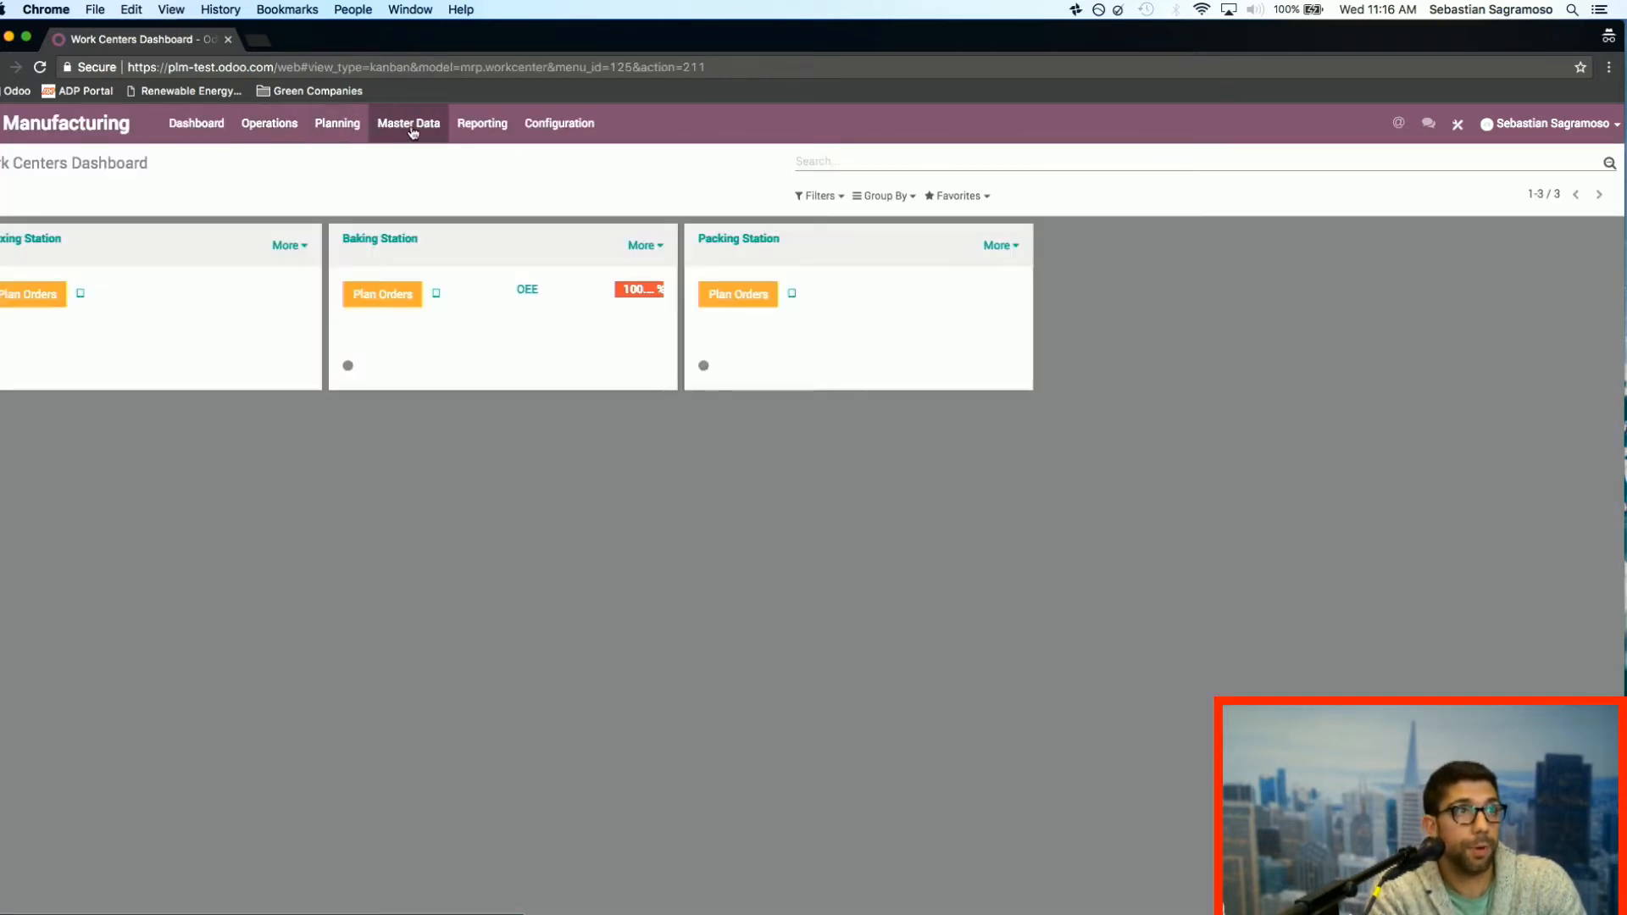
{"action": "left_click", "coordinate": [412, 128]}
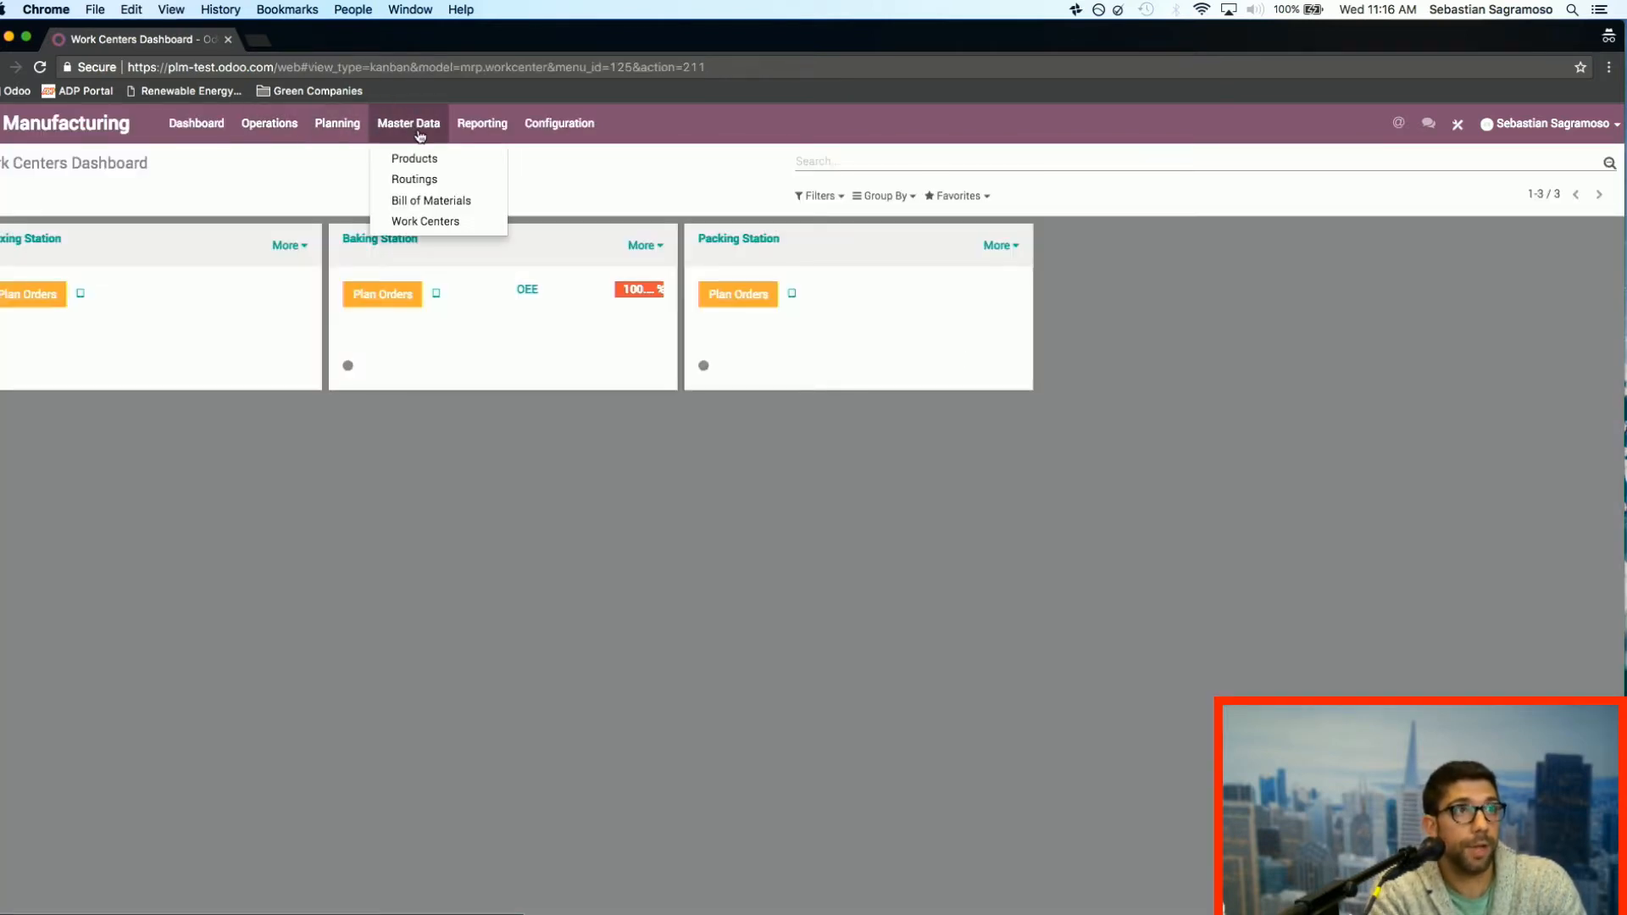
{"action": "left_click", "coordinate": [436, 200]}
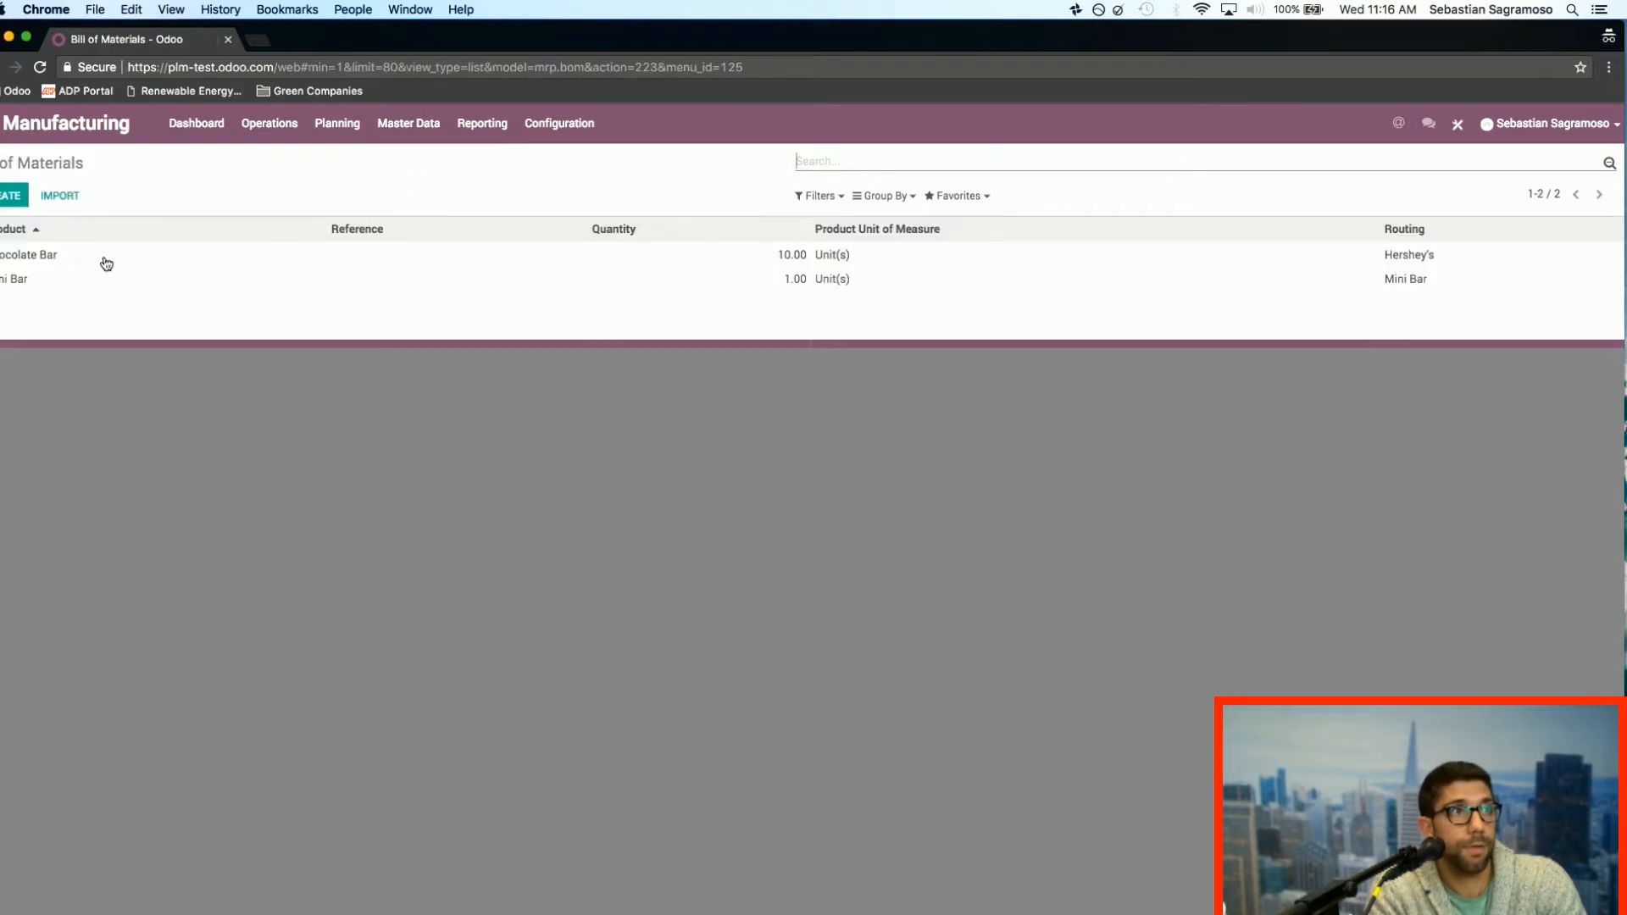
Step: Examine the Chocolate Bar bill of materials' Hershey's routing, including Op 1's work sheet and description and the routing notes, and return to the bill
{"action": "left_click", "coordinate": [106, 264]}
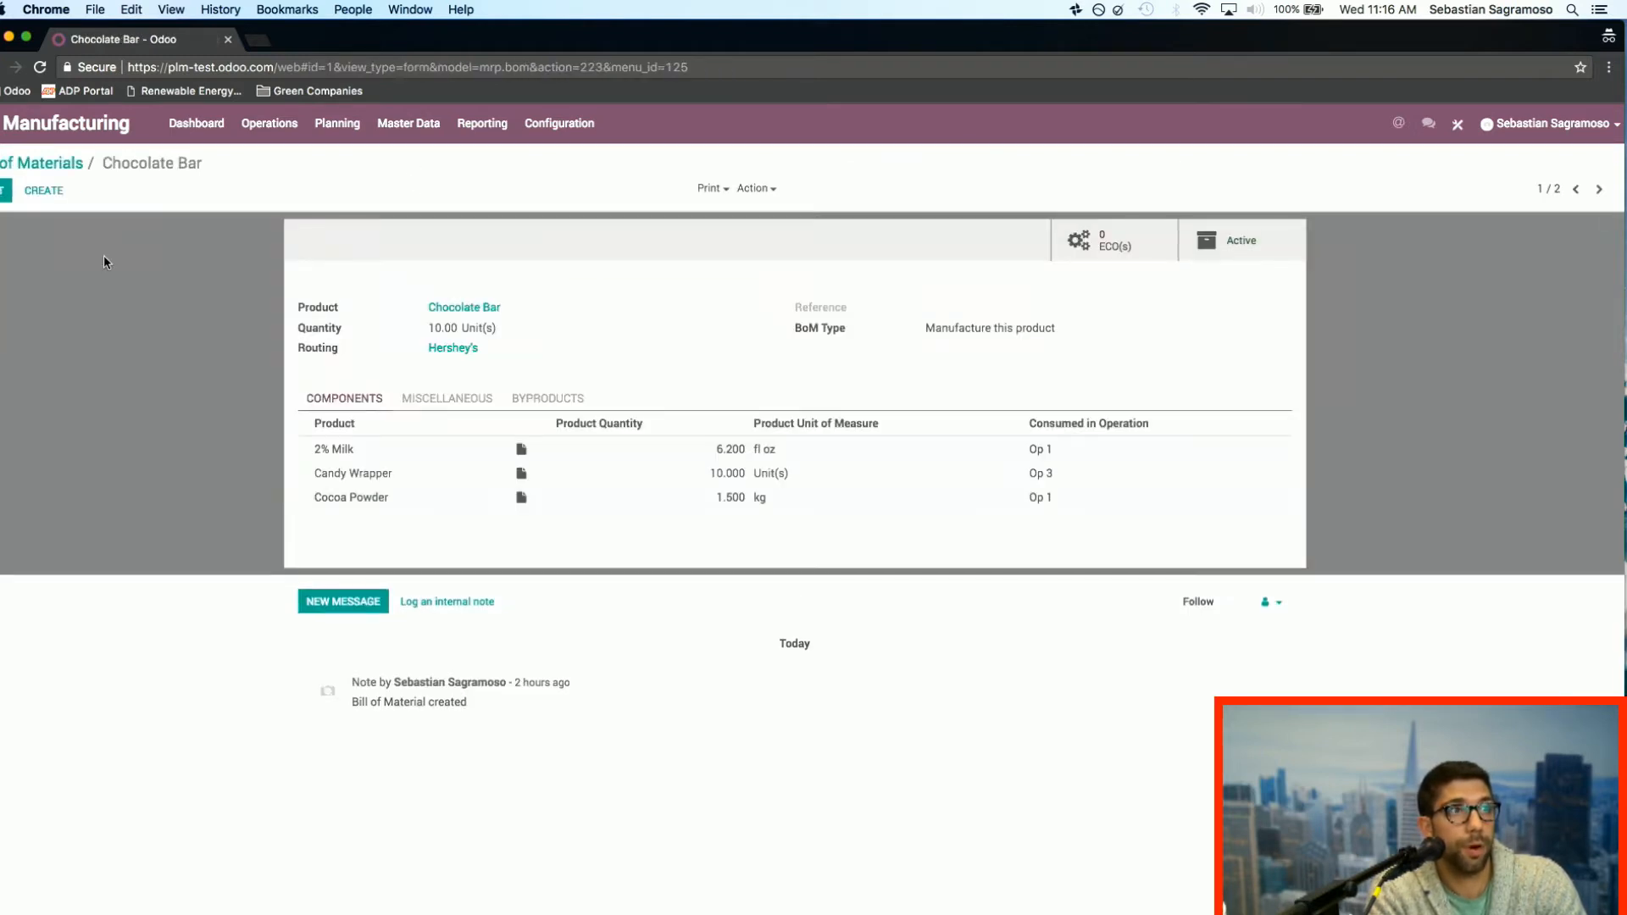
{"action": "left_click", "coordinate": [450, 354]}
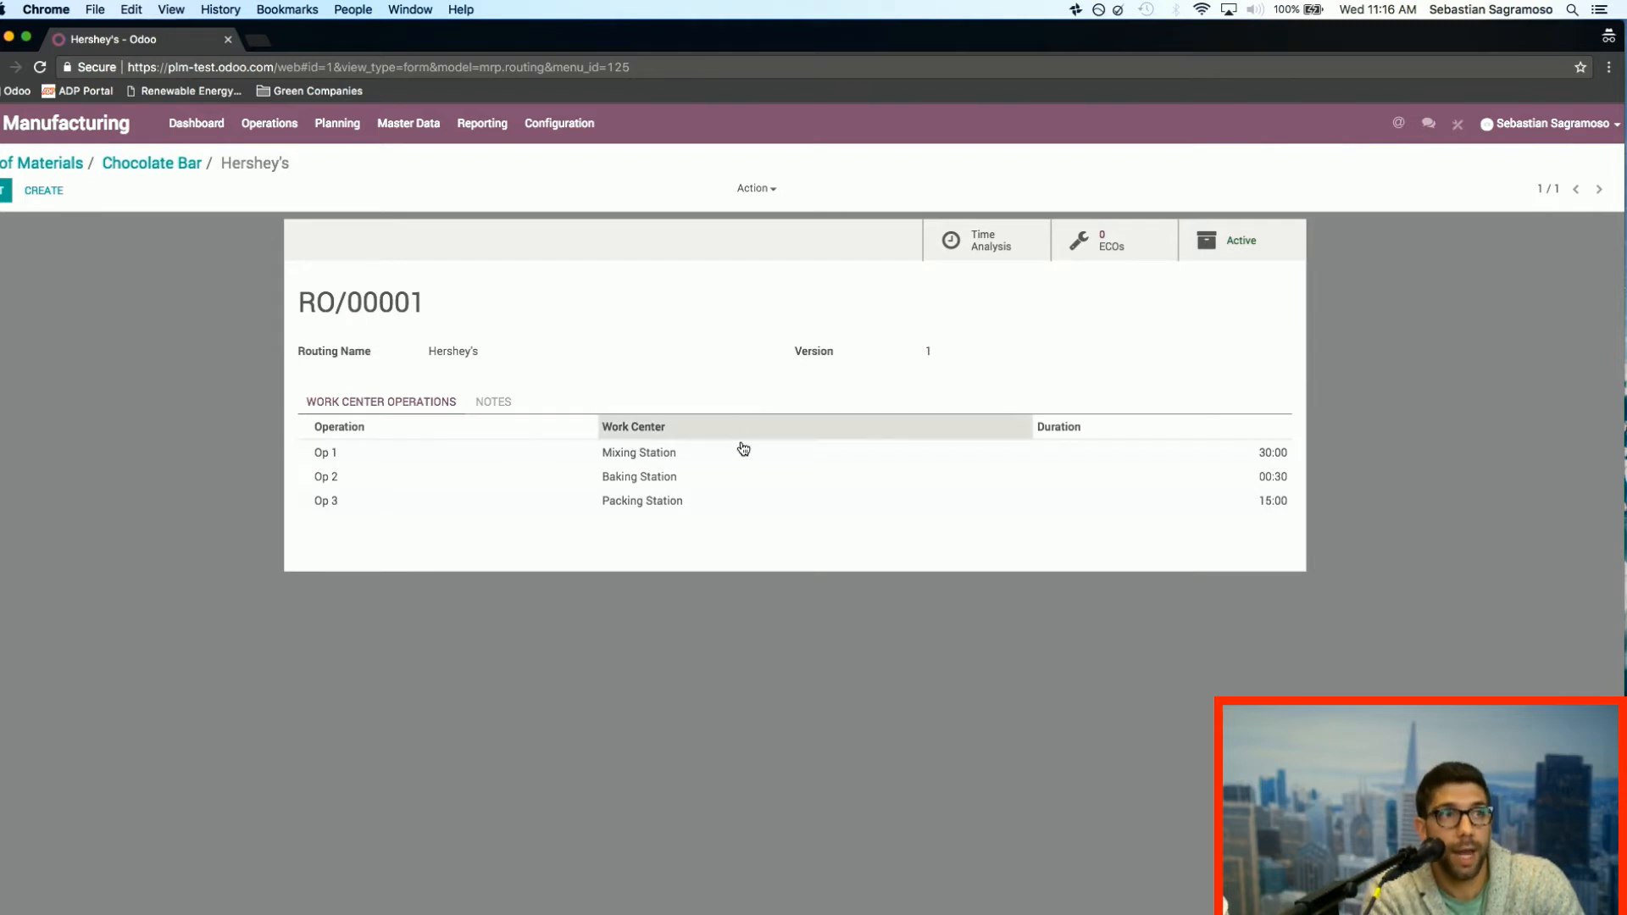
{"action": "left_click", "coordinate": [354, 460]}
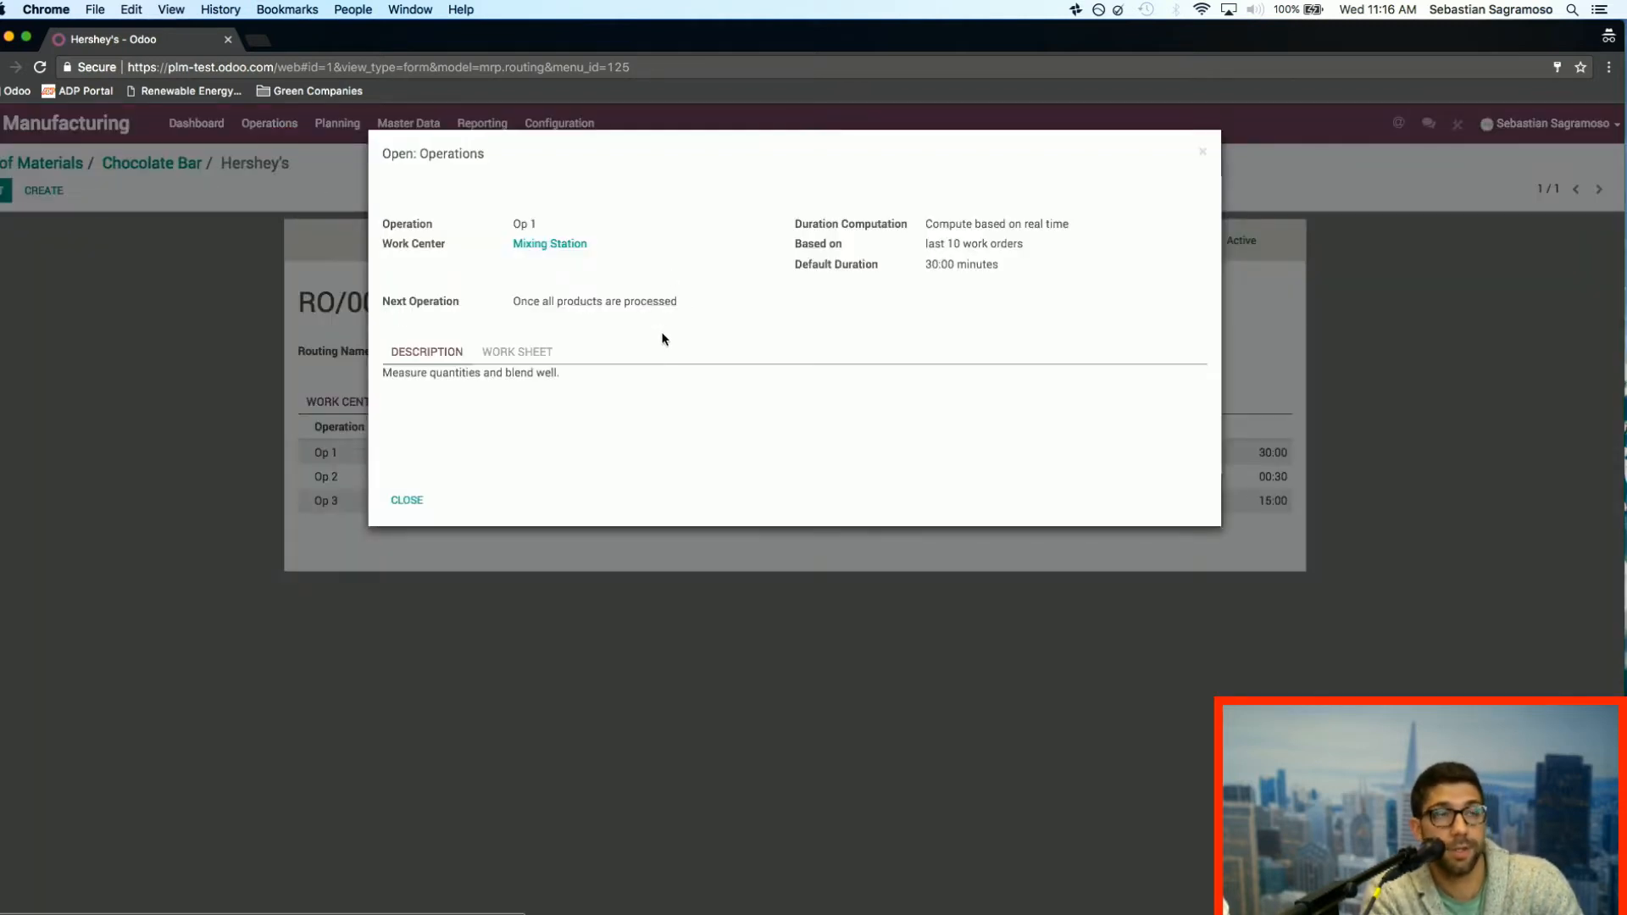
{"action": "left_click", "coordinate": [520, 354]}
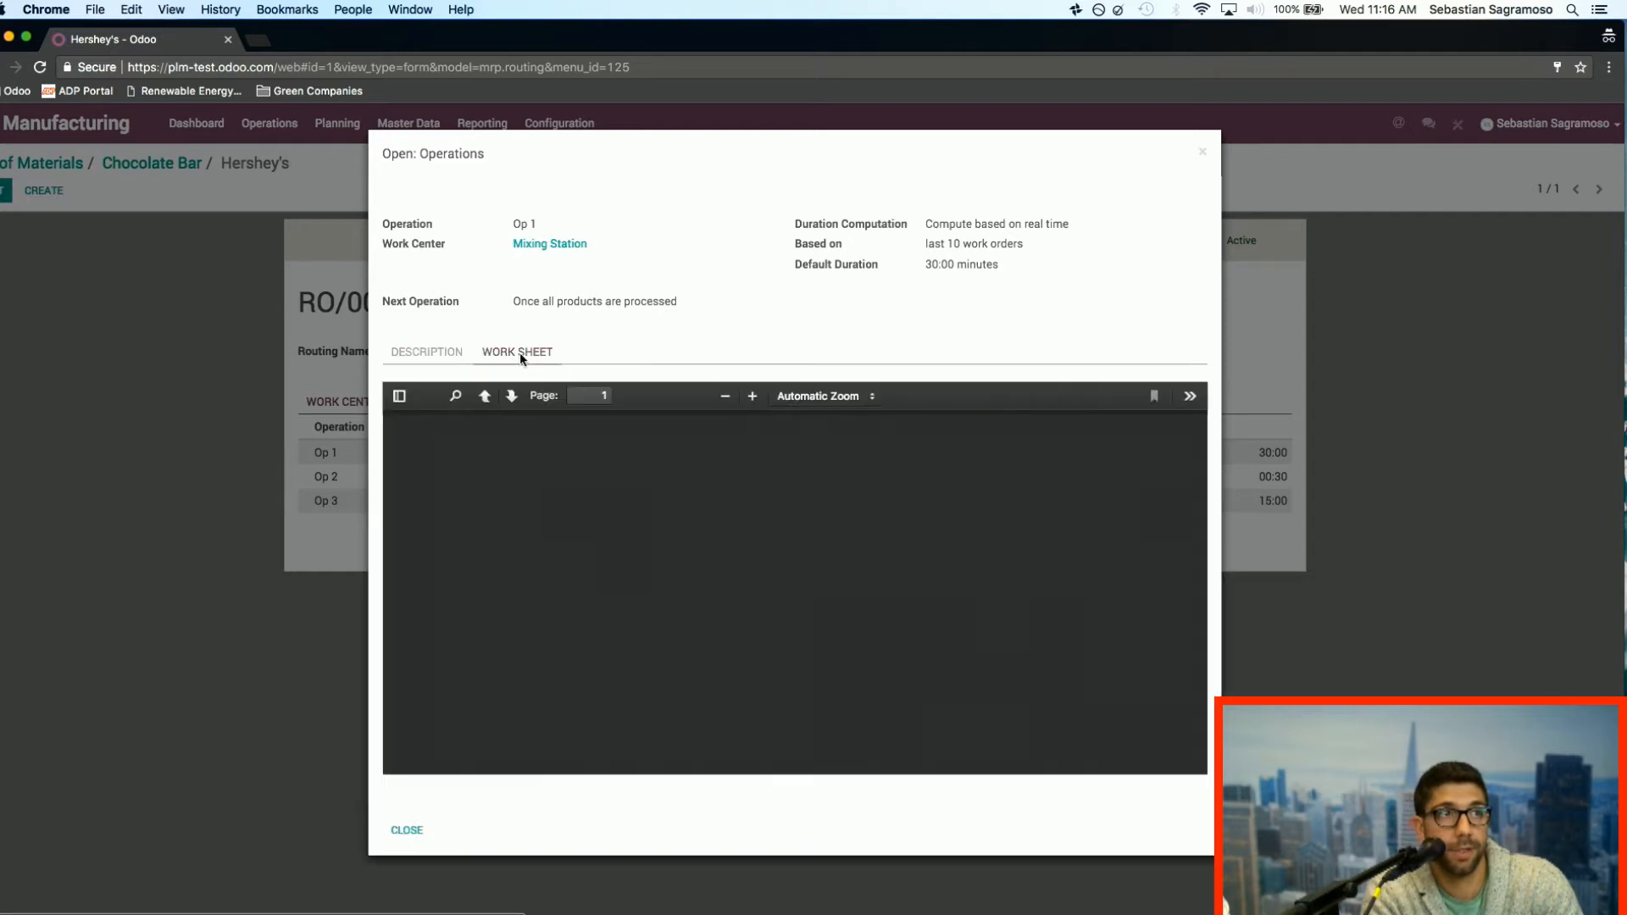
{"action": "left_click", "coordinate": [424, 360]}
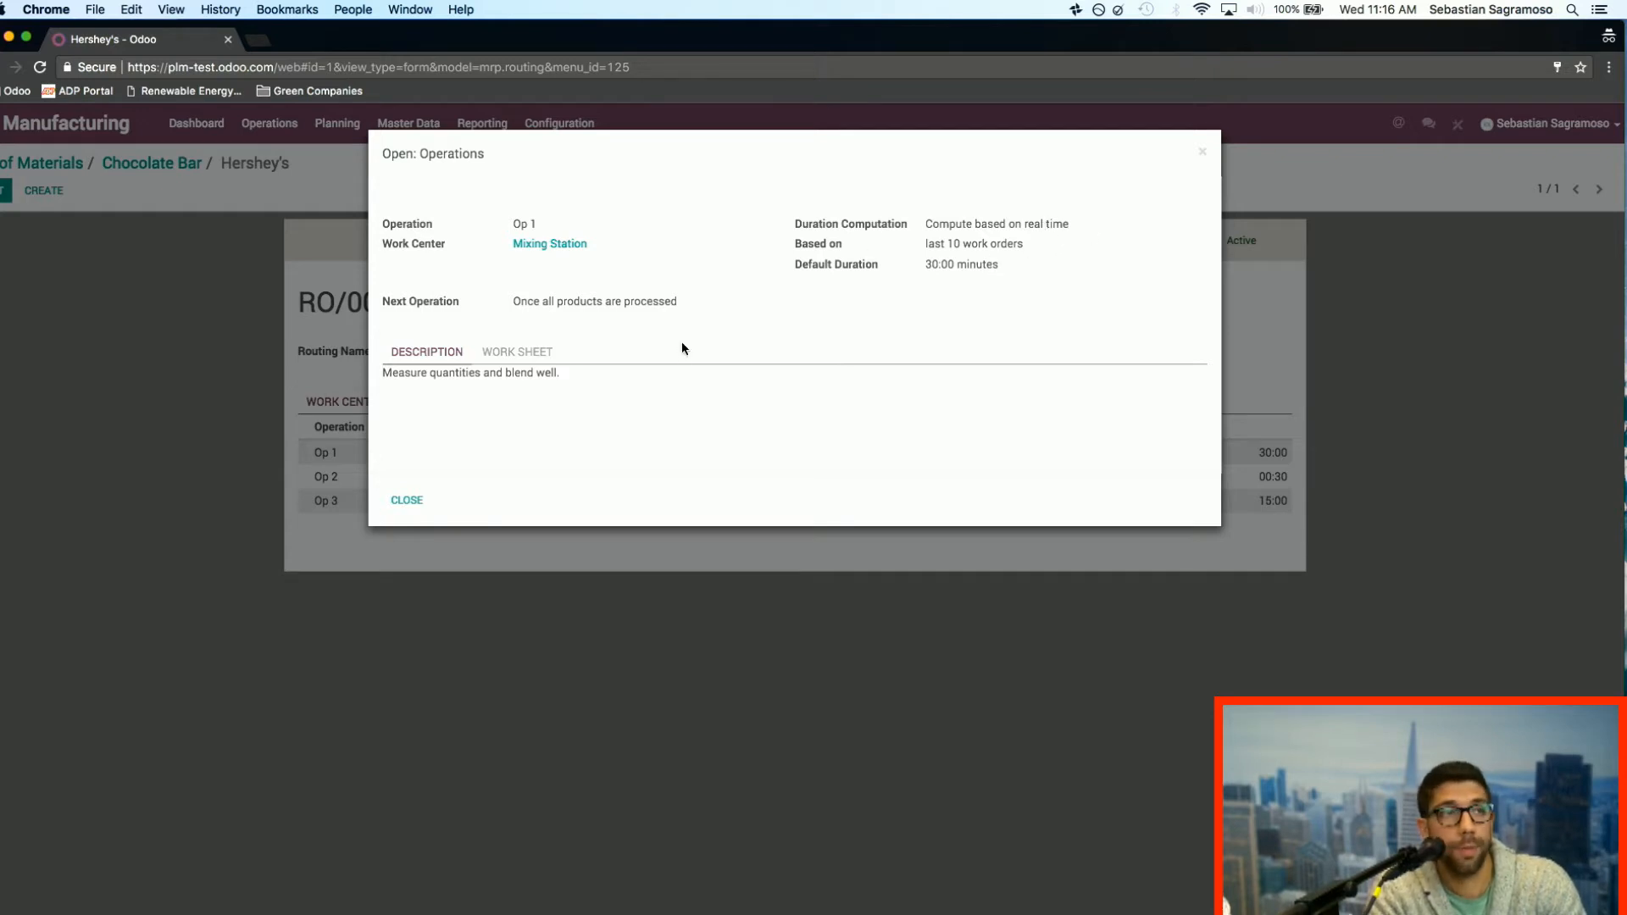
{"action": "left_click", "coordinate": [410, 506]}
{"action": "left_click", "coordinate": [482, 404]}
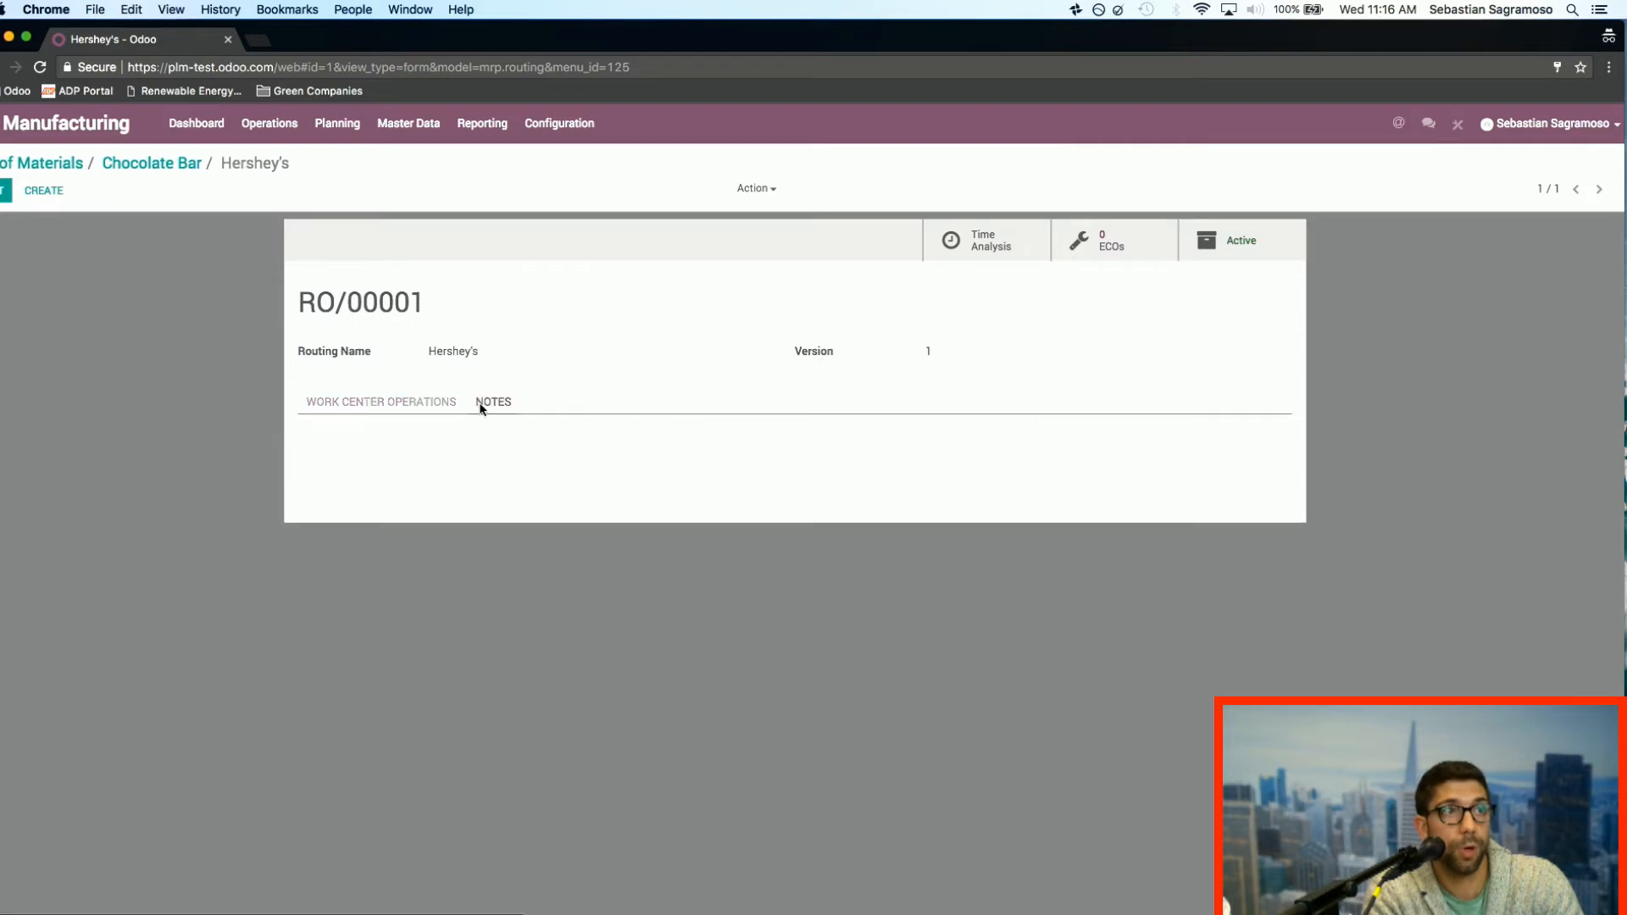
{"action": "left_click", "coordinate": [165, 164]}
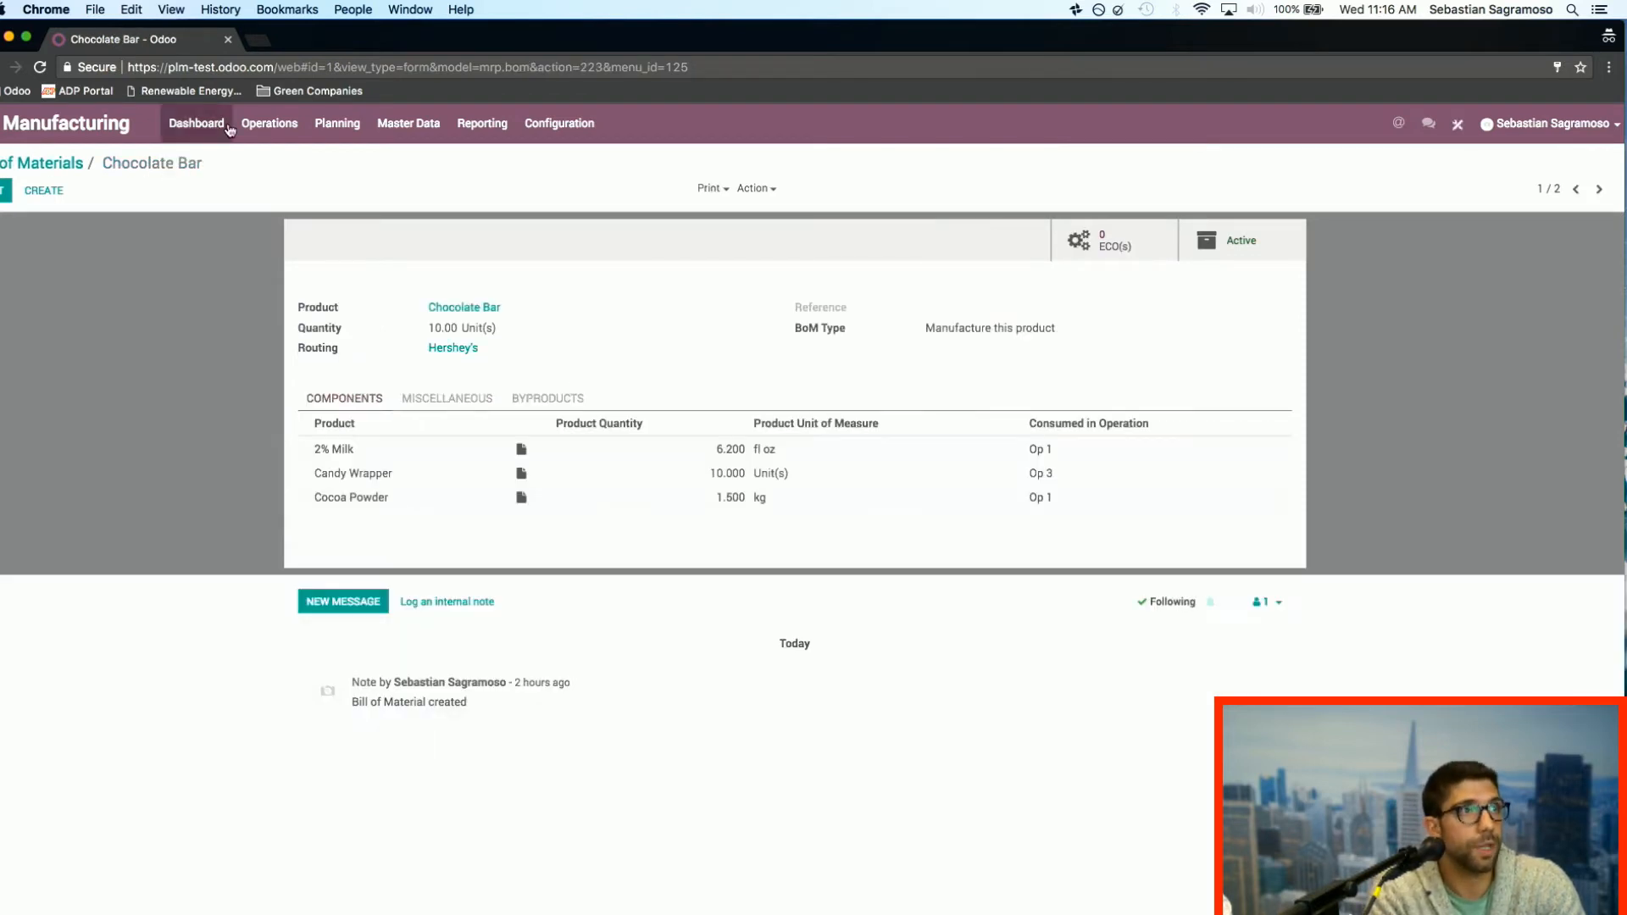
Step: Create and save a manufacturing order for the Chocolate Bar, keeping the default quantity and bill of materials
{"action": "left_click", "coordinate": [270, 123]}
{"action": "left_click", "coordinate": [308, 164]}
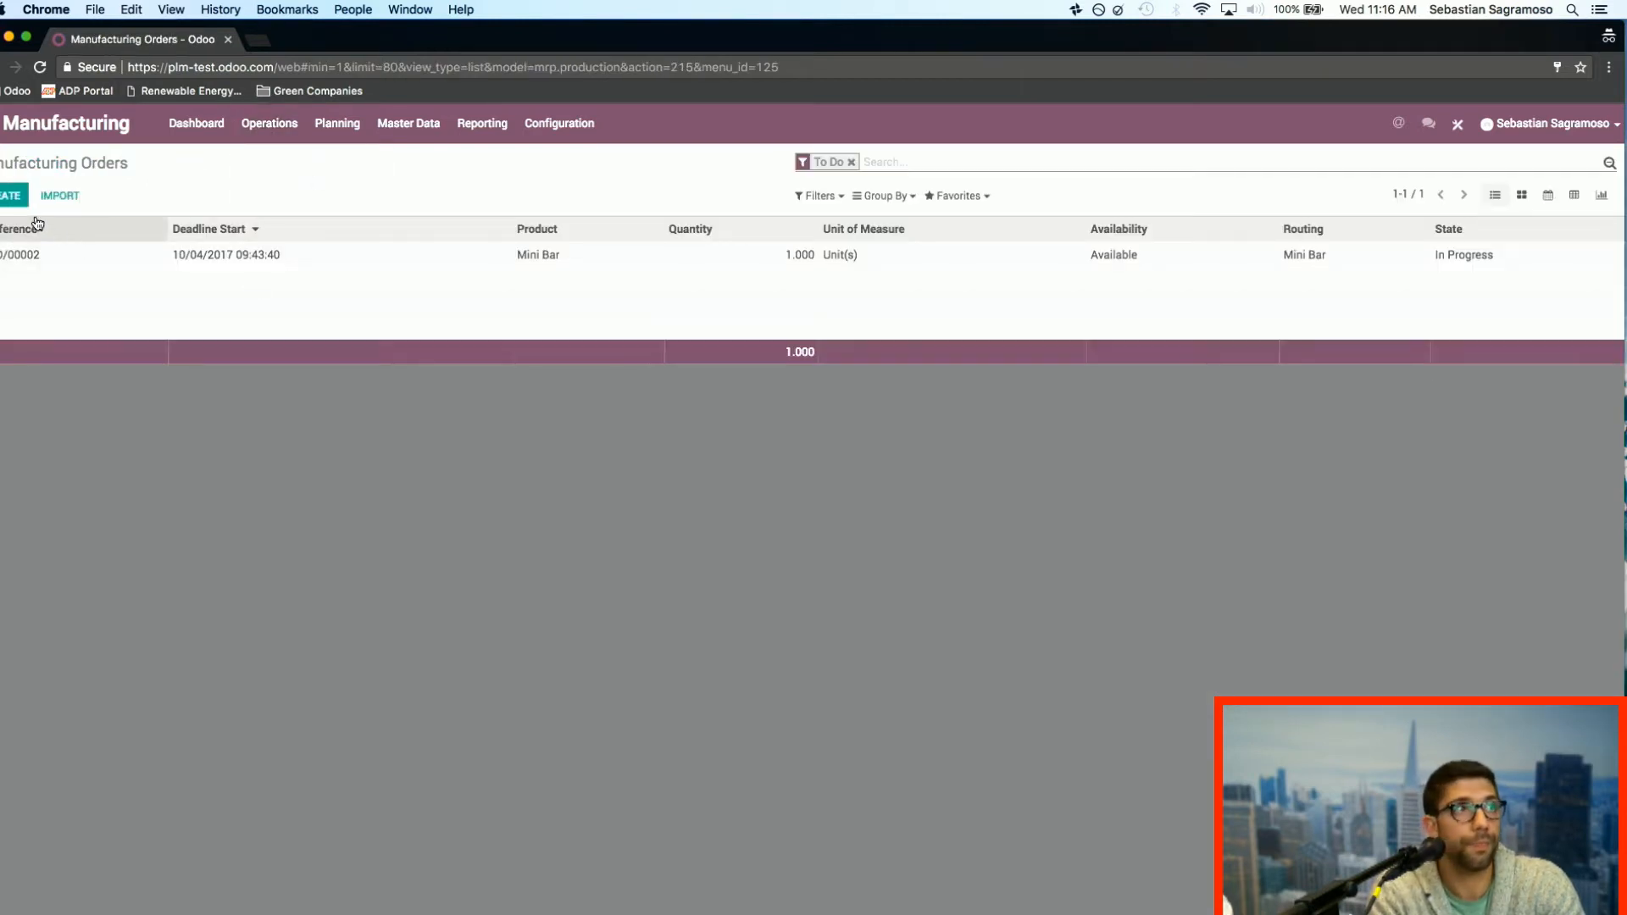
{"action": "left_click", "coordinate": [10, 195]}
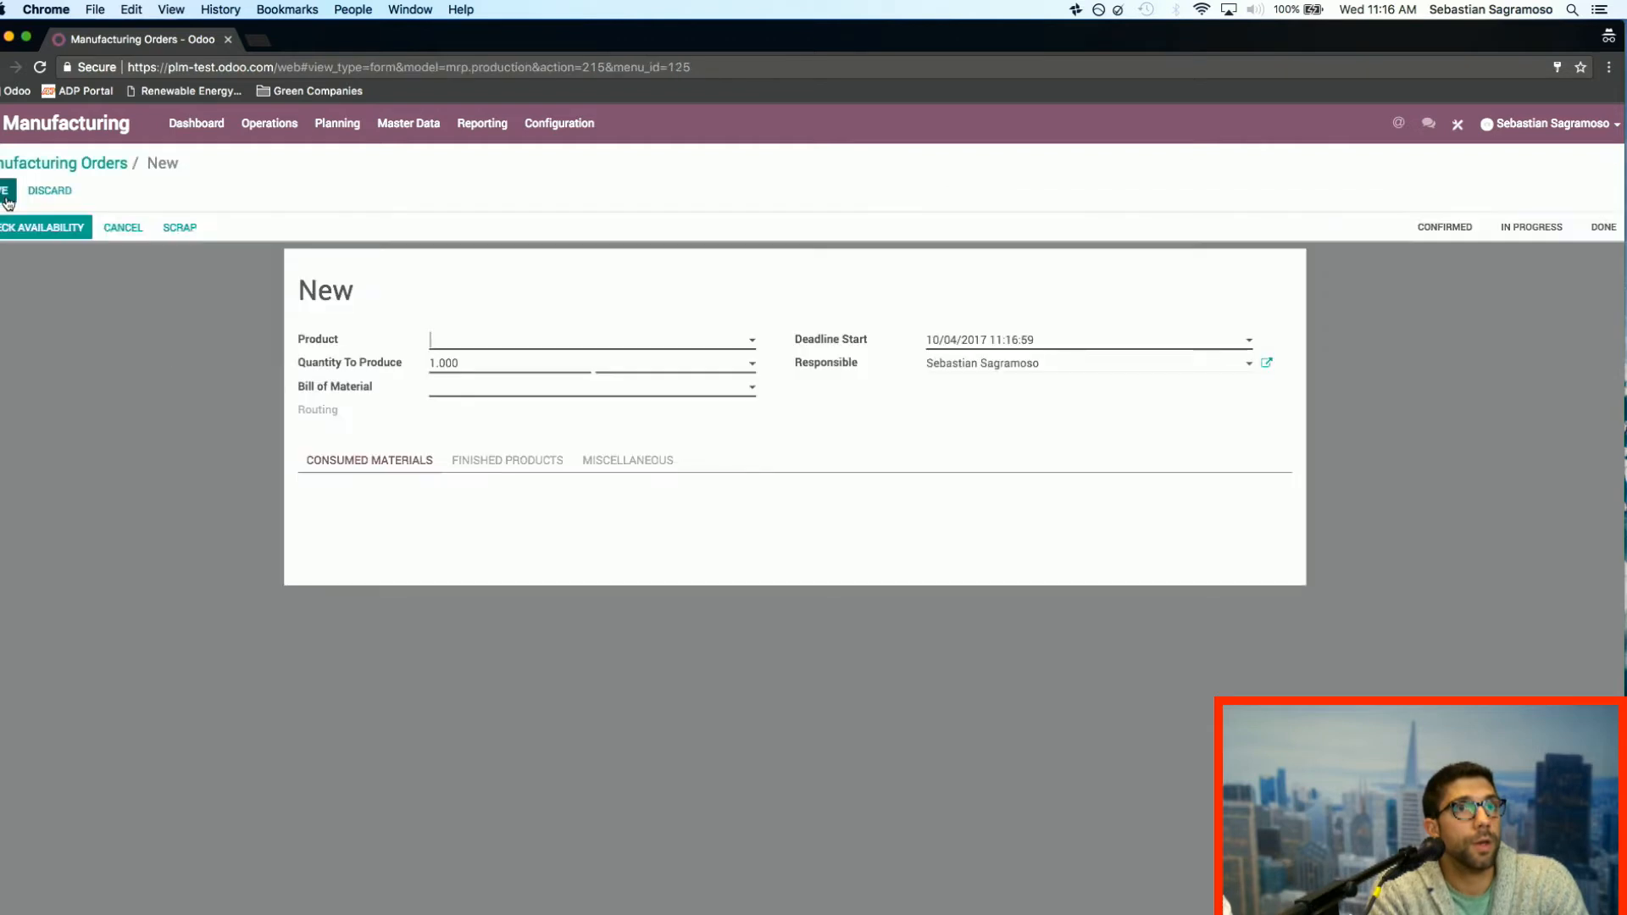
{"action": "left_click", "coordinate": [518, 347]}
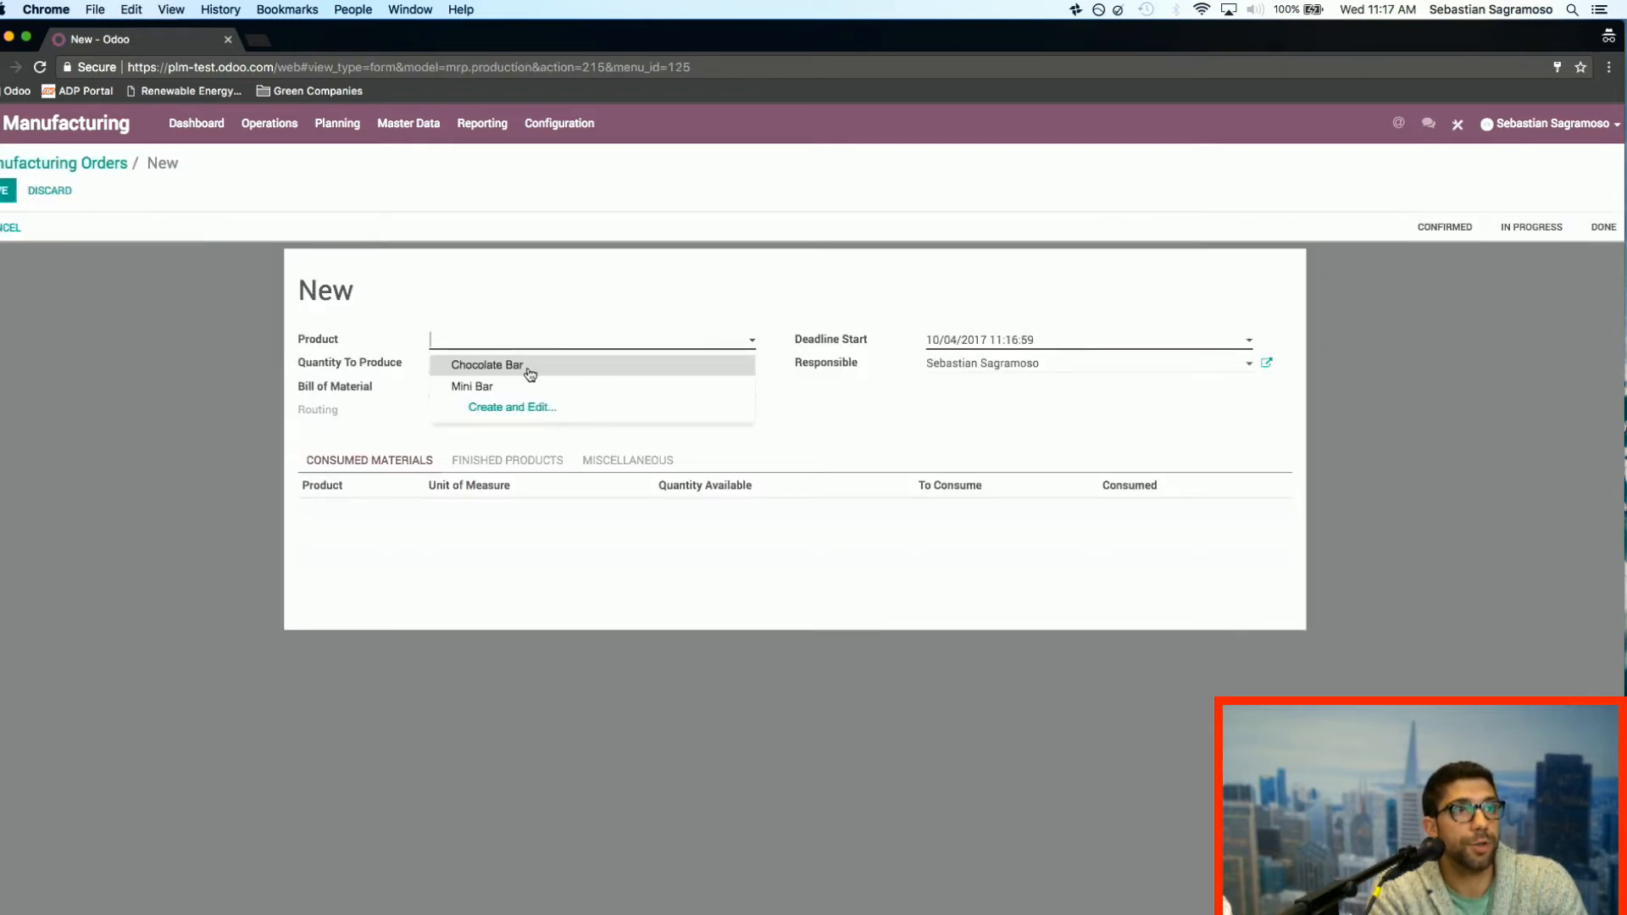
{"action": "left_click", "coordinate": [527, 368]}
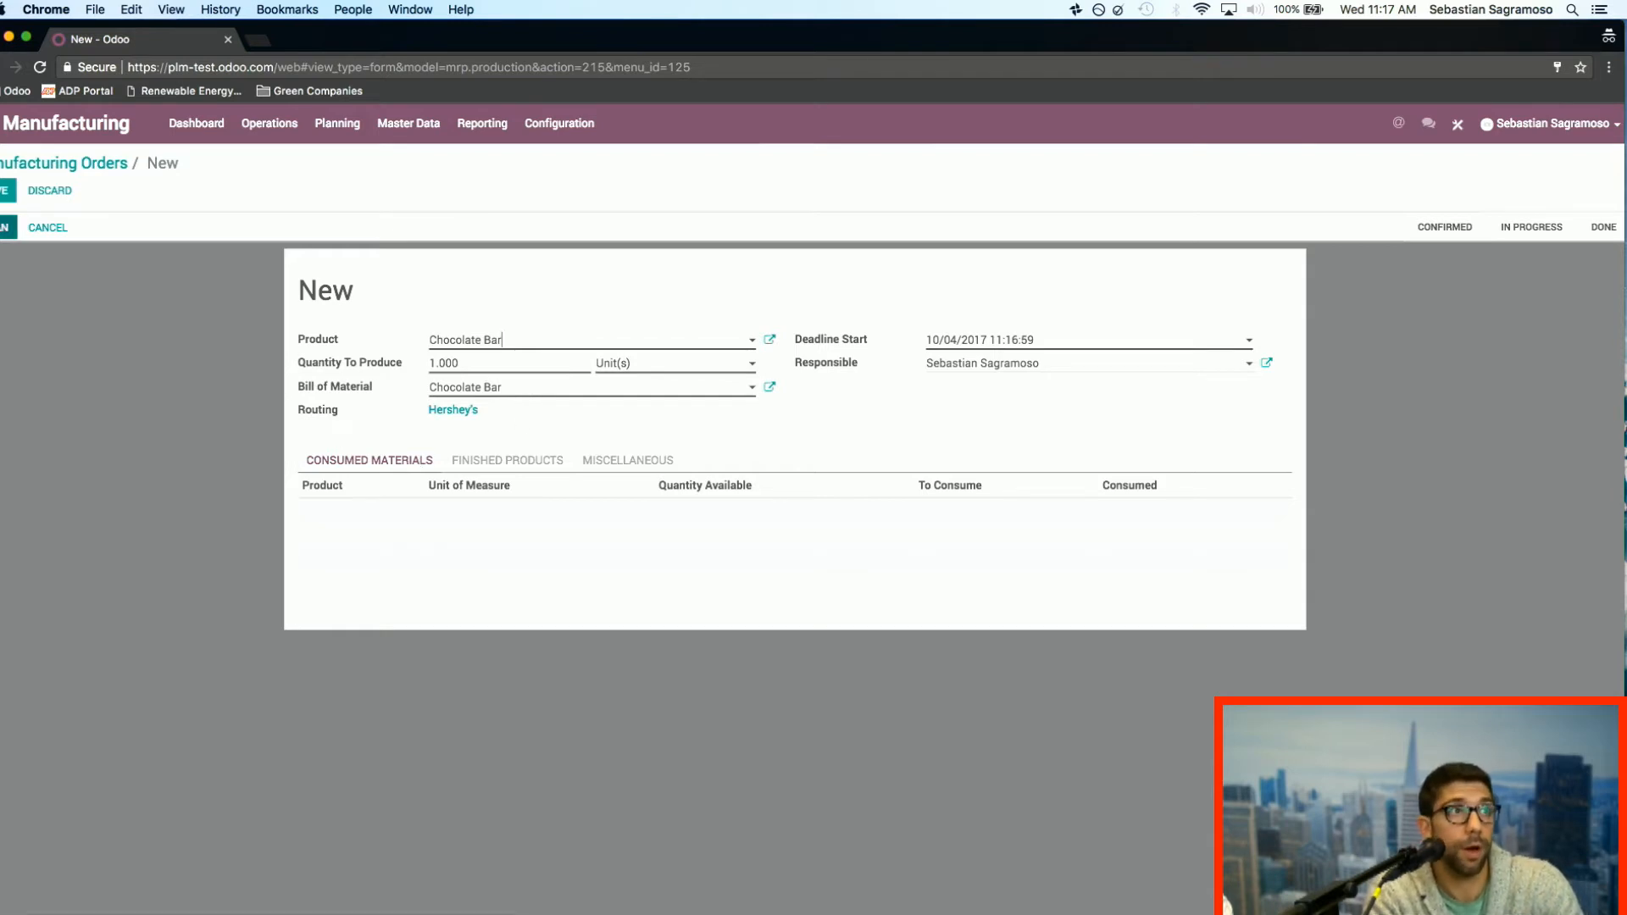
{"action": "left_click", "coordinate": [7, 190]}
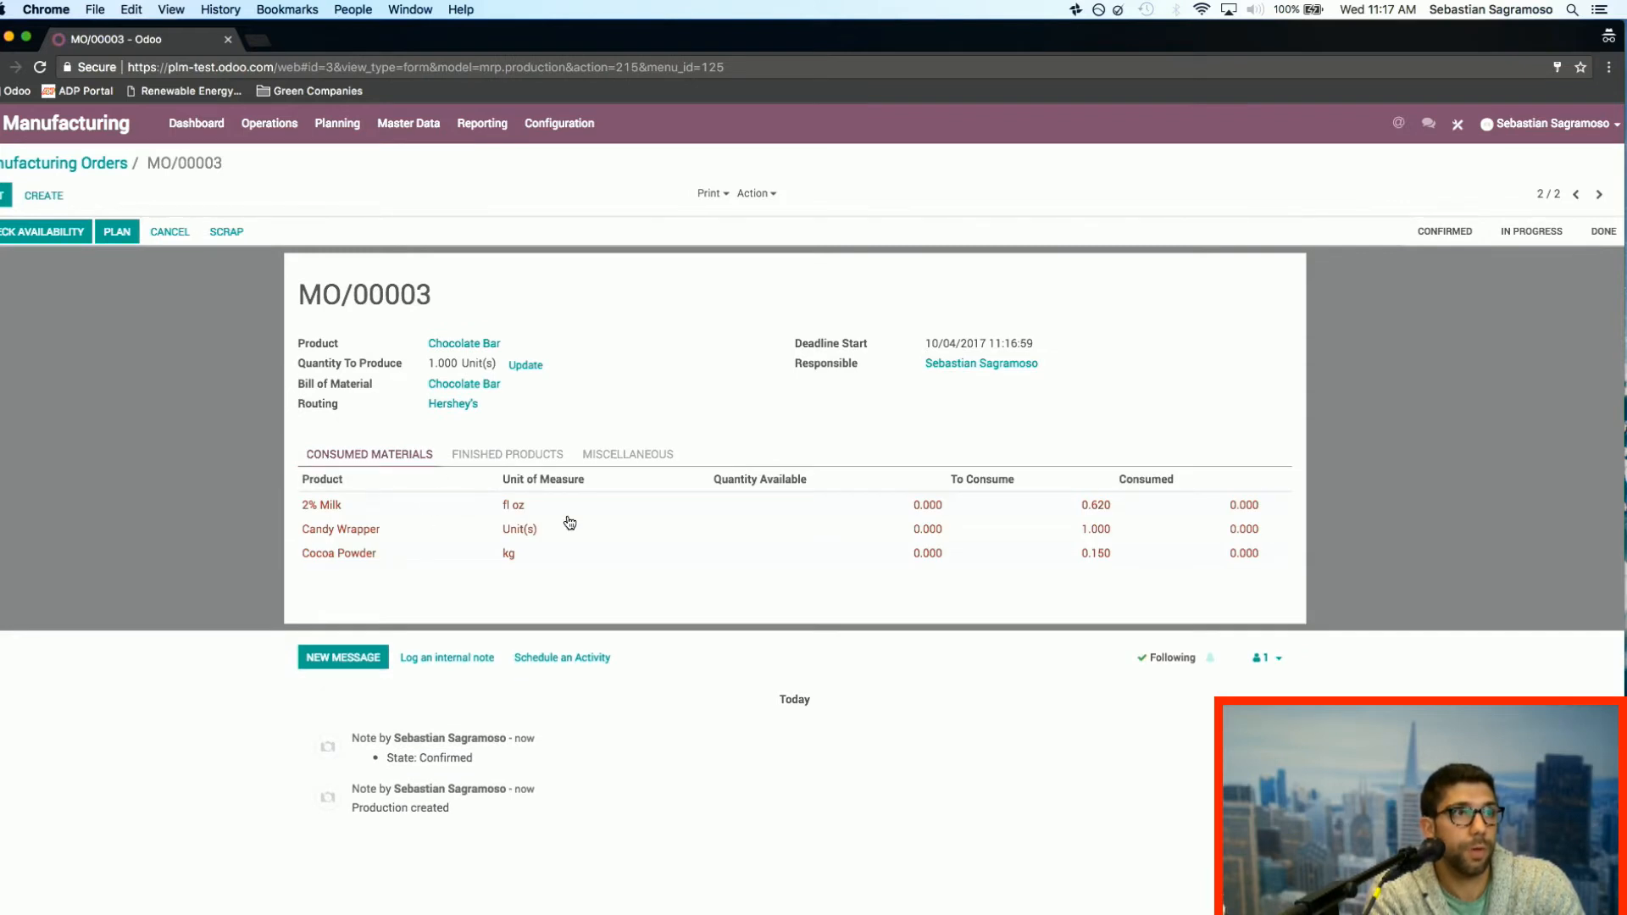
Step: Update the Chocolate Bar manufacturing order's quantity to produce to 10 units and approve the change
{"action": "left_click", "coordinate": [7, 195]}
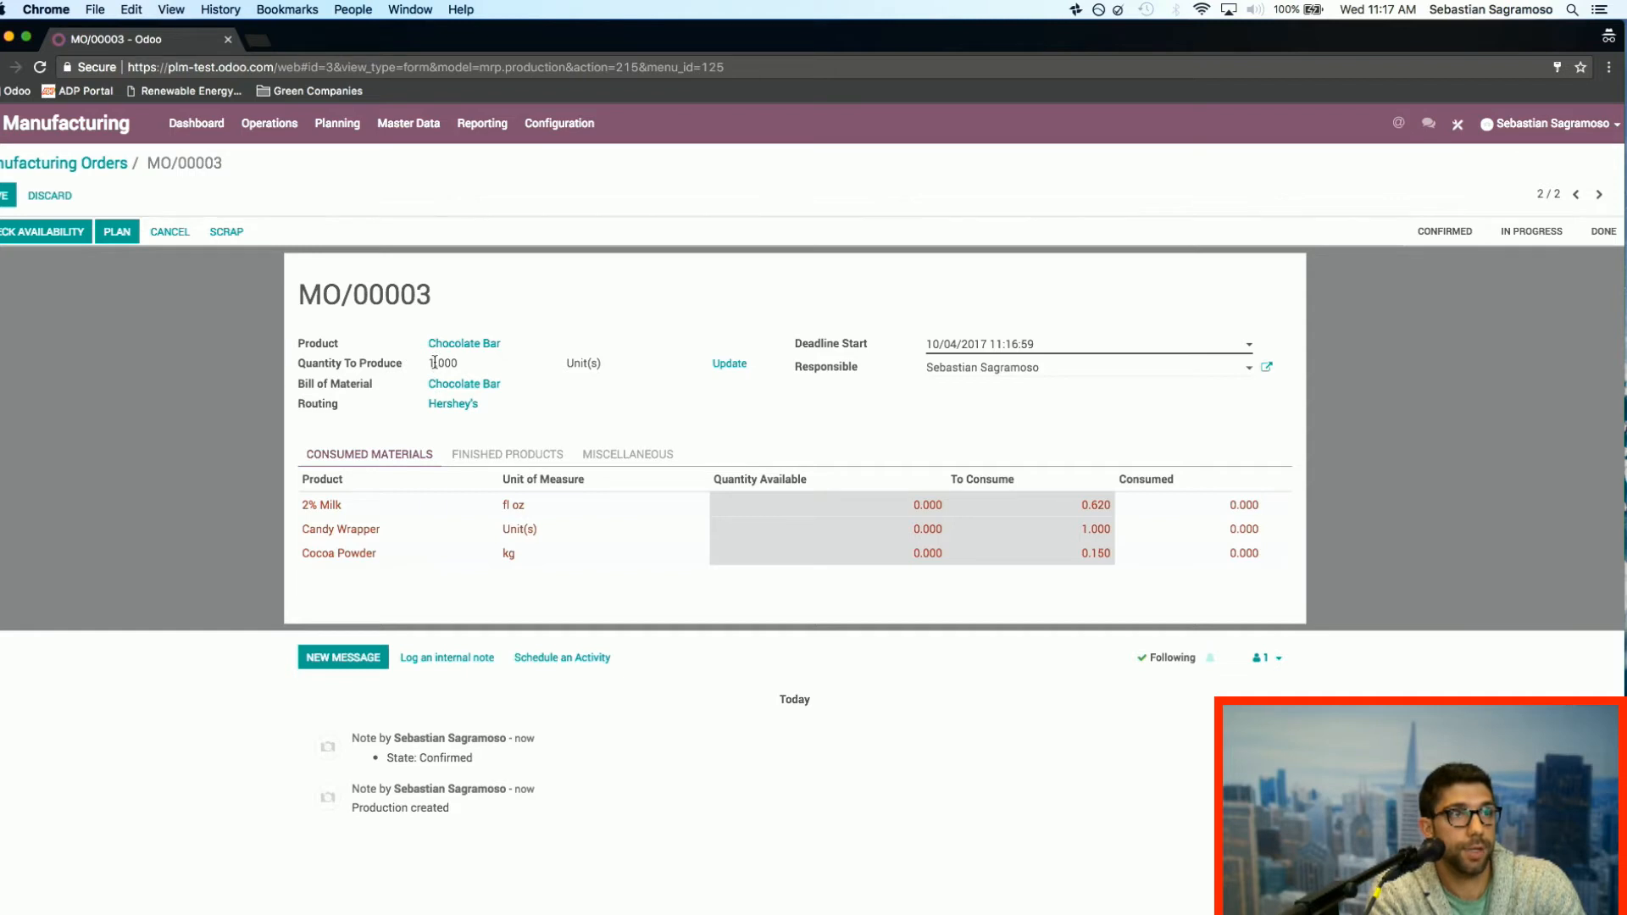
{"action": "left_click", "coordinate": [7, 195]}
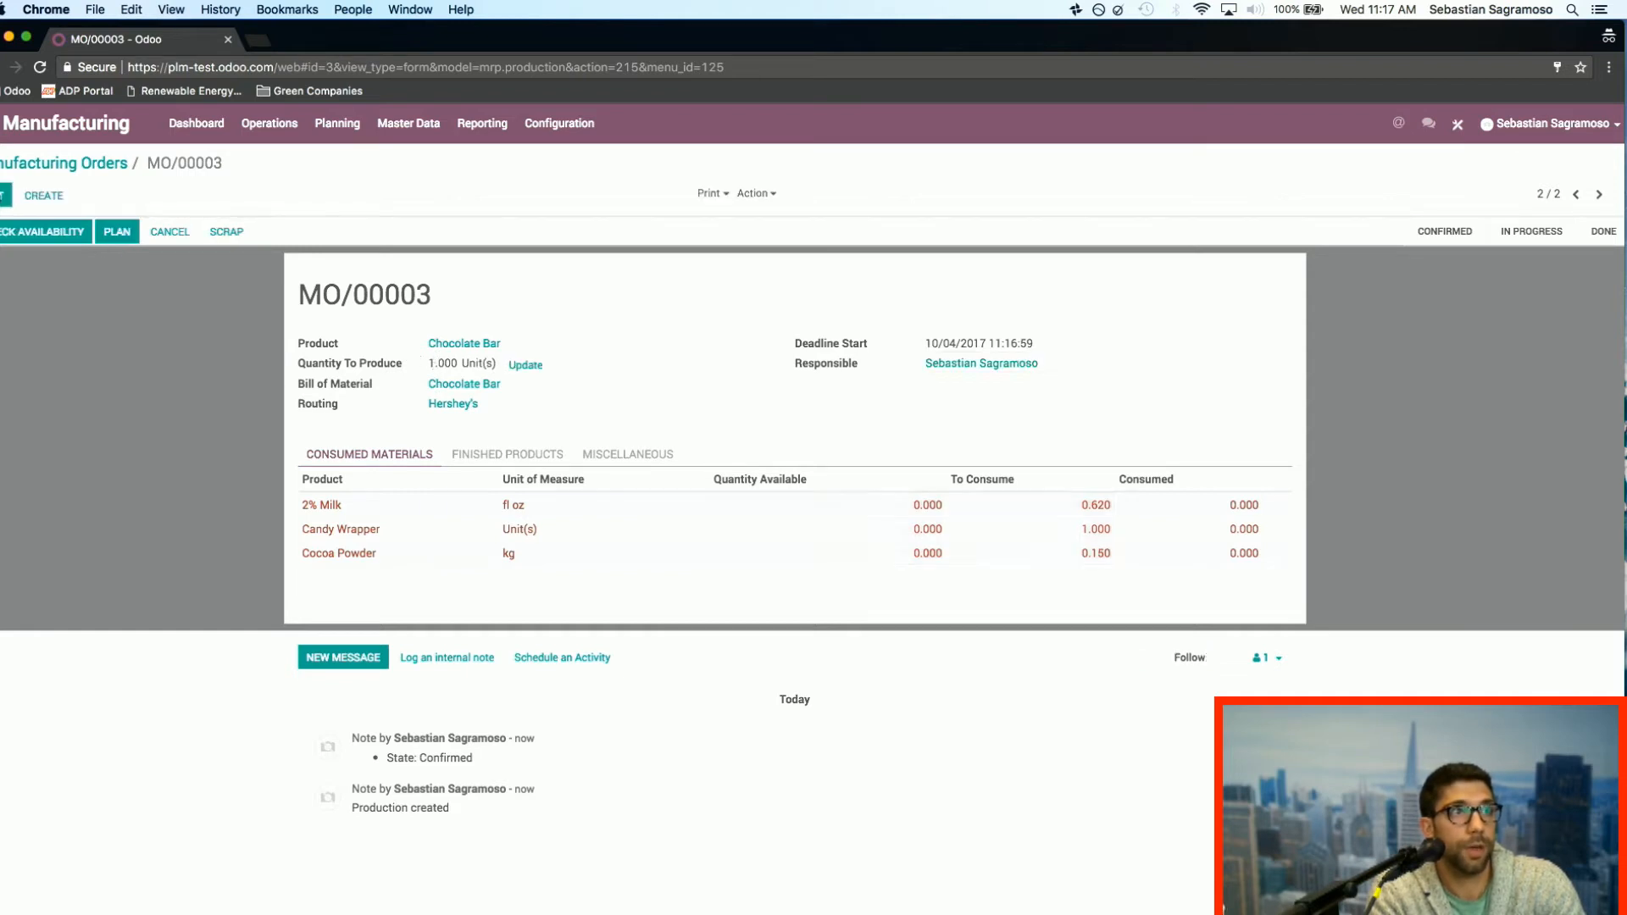
{"action": "left_click", "coordinate": [525, 364]}
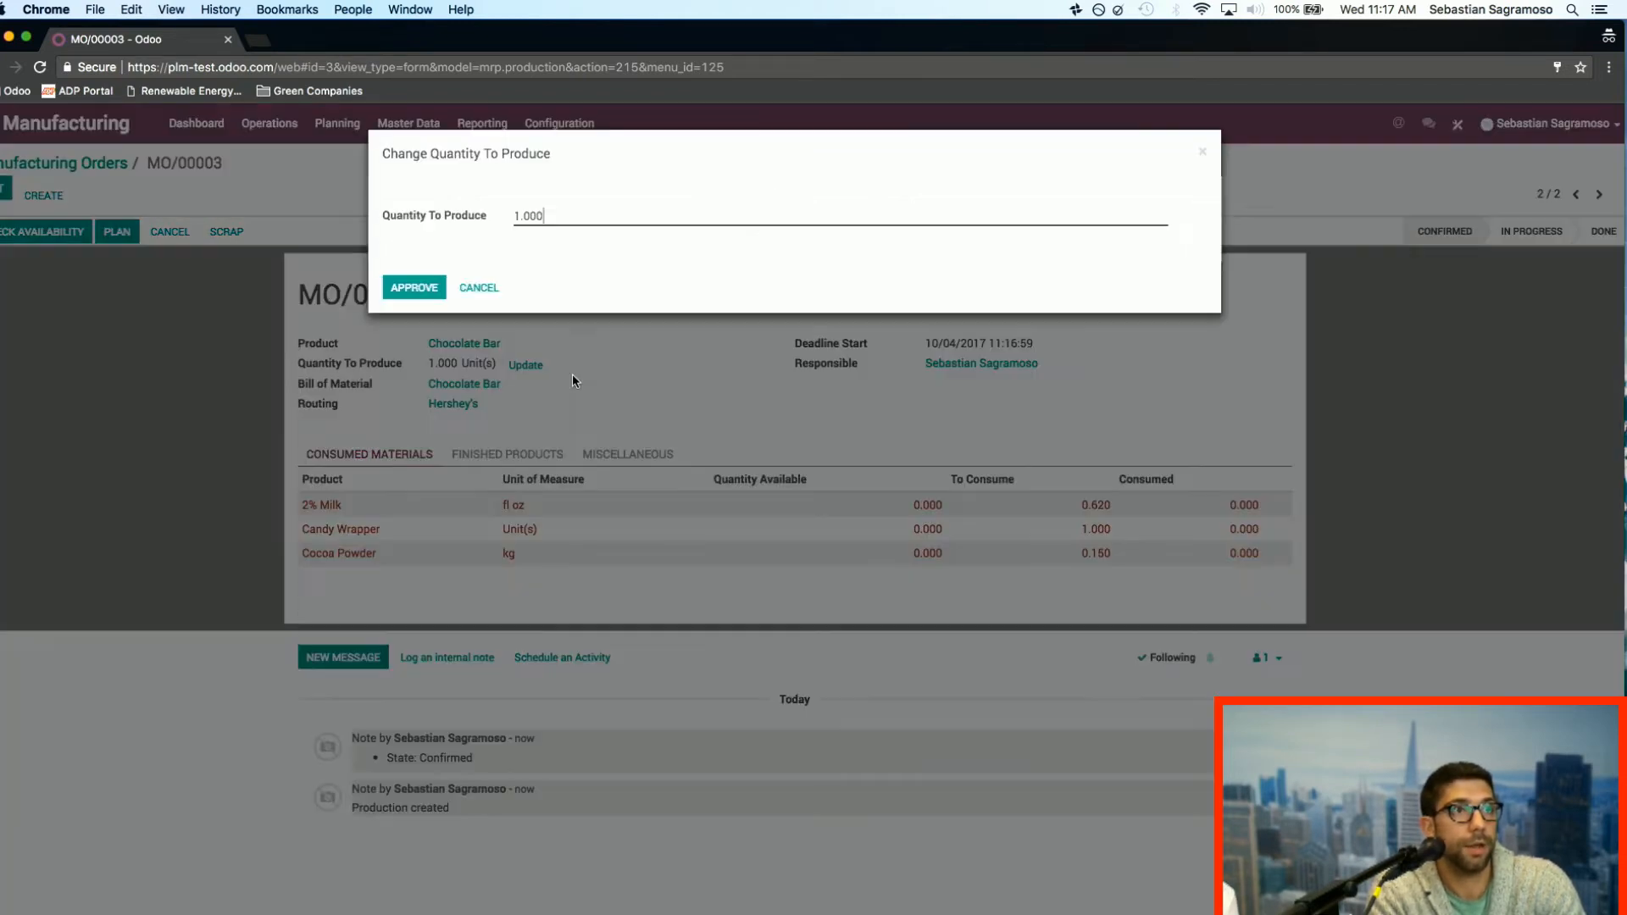
{"action": "left_click", "coordinate": [521, 216]}
{"action": "type", "text": "0"}
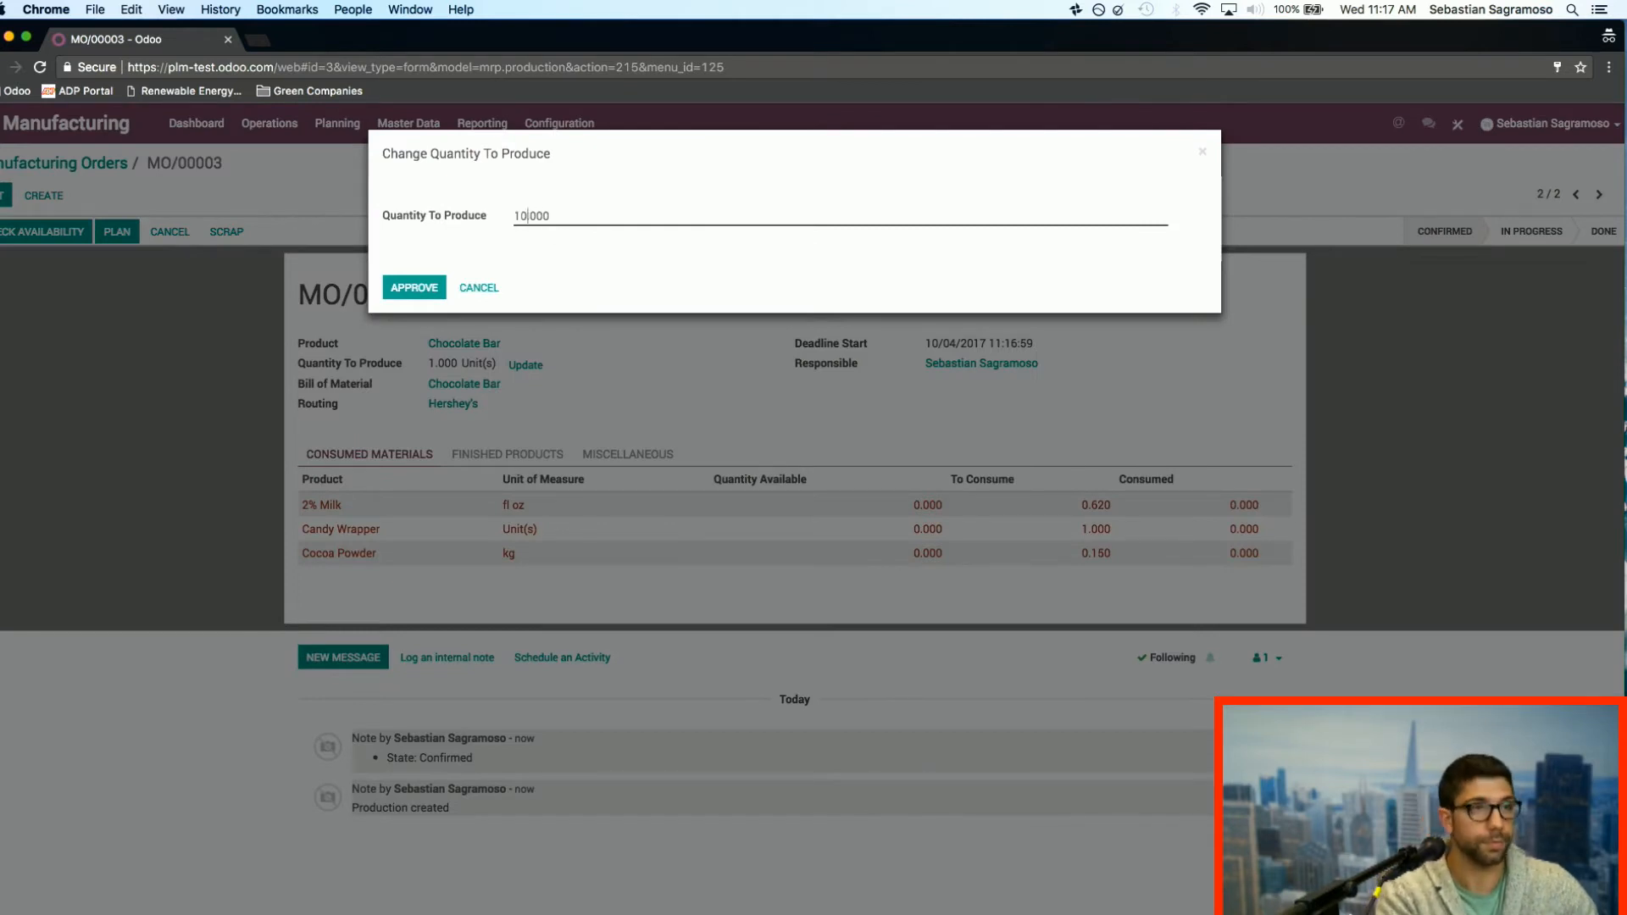
{"action": "left_click", "coordinate": [411, 287]}
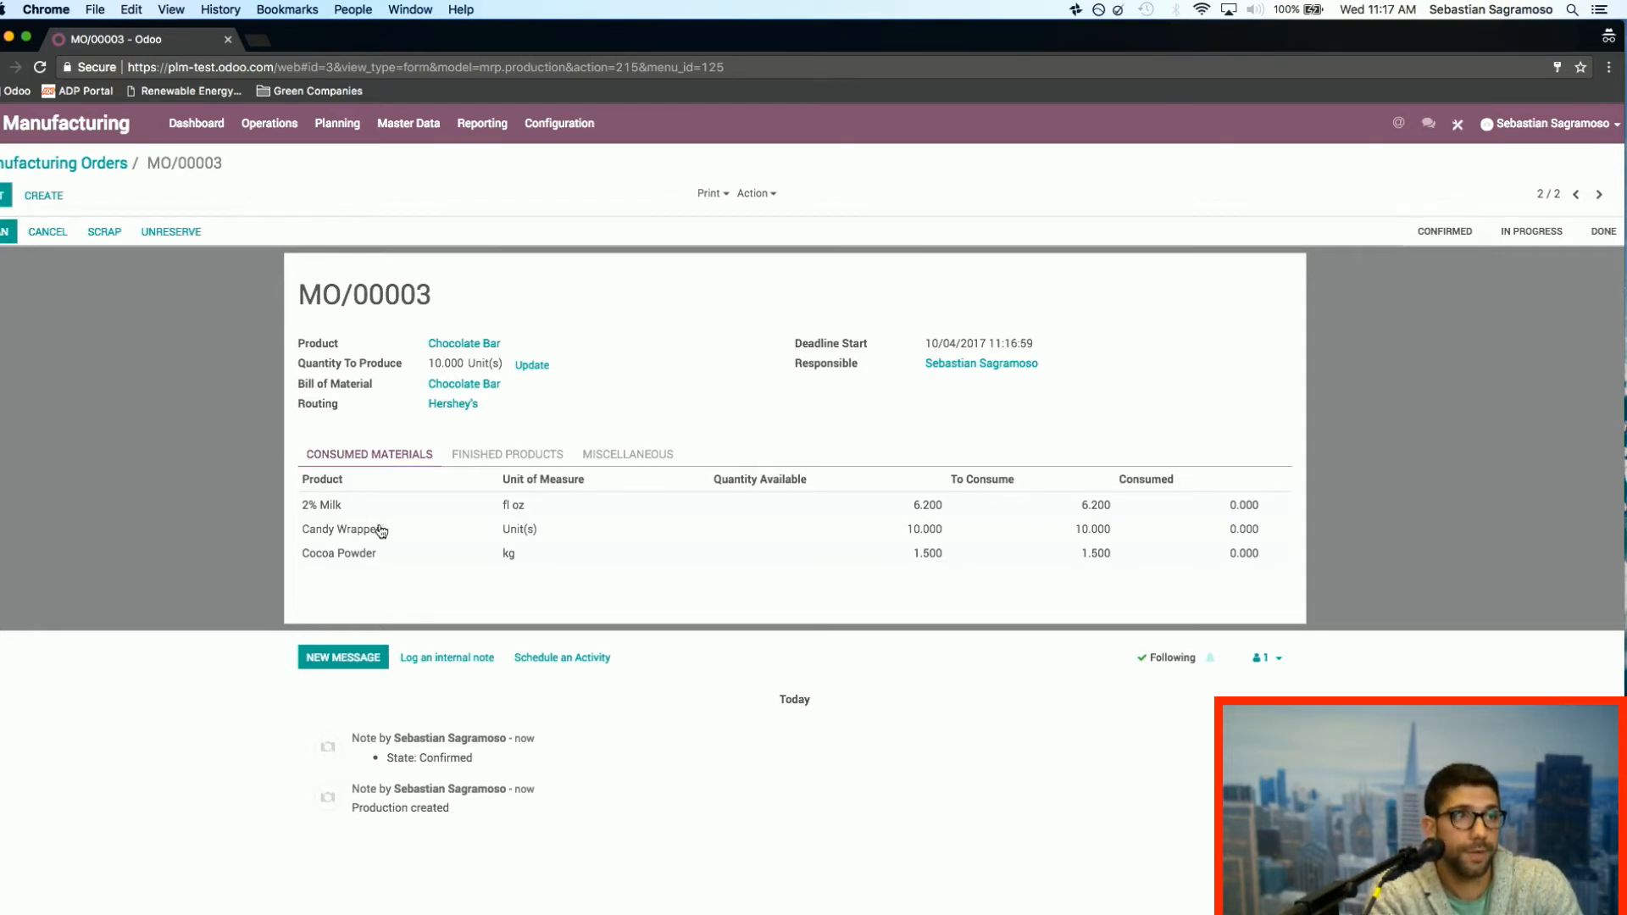
Step: Plan the Chocolate Bar manufacturing order and start work on its Mixing Station work order, Op 1
{"action": "left_click", "coordinate": [6, 237]}
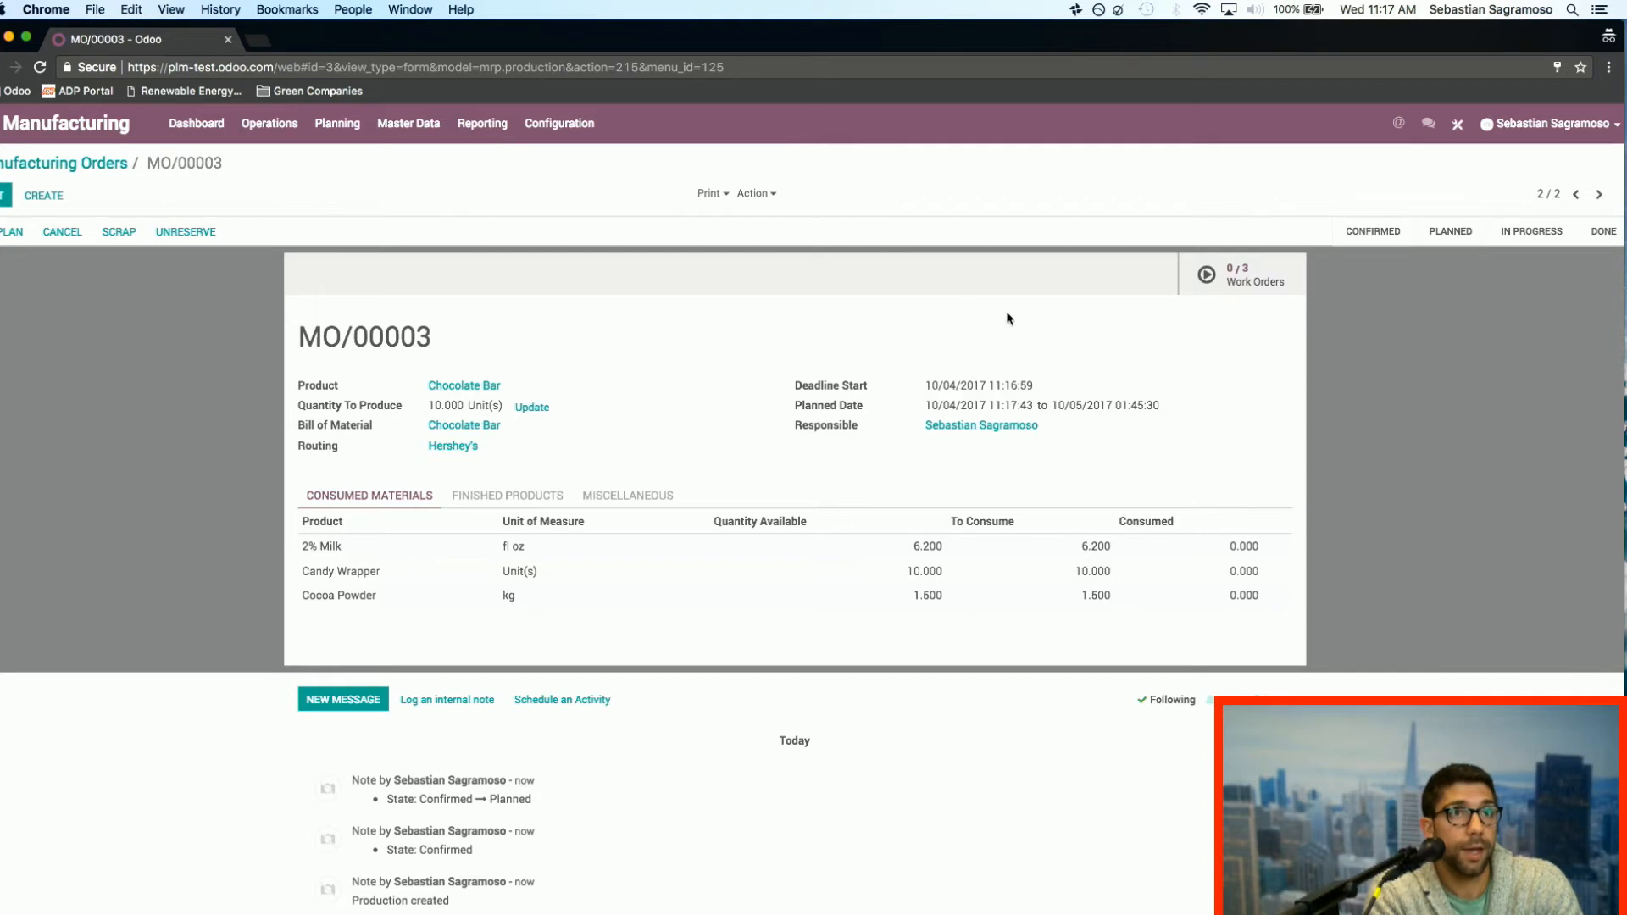
{"action": "left_click", "coordinate": [1256, 282]}
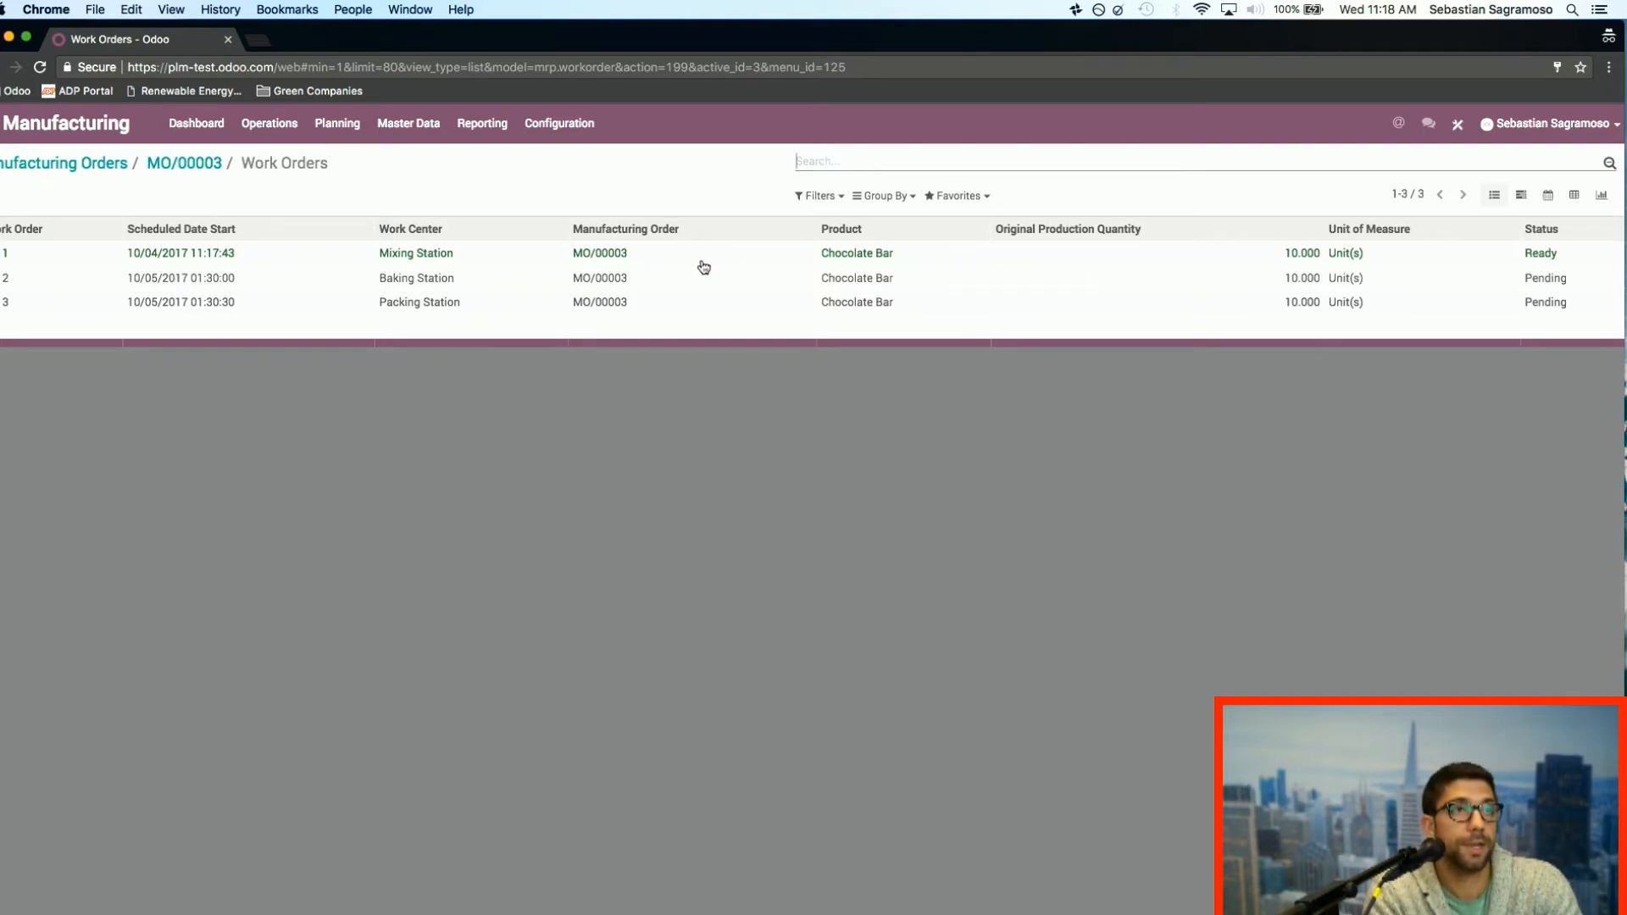
{"action": "left_click", "coordinate": [463, 264]}
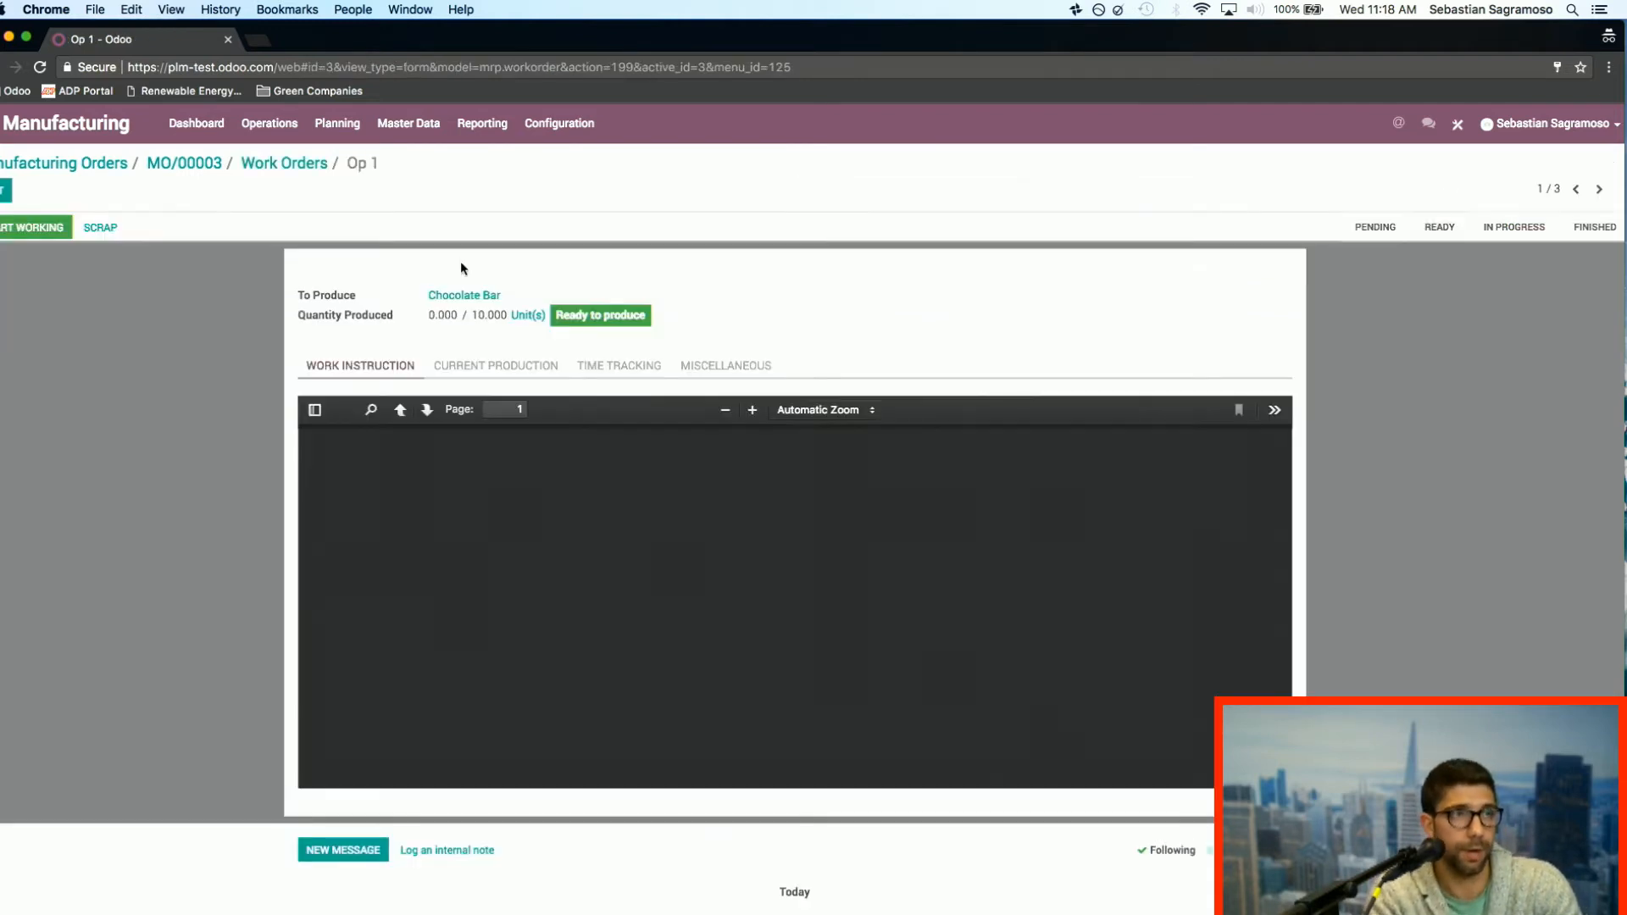
{"action": "left_click", "coordinate": [31, 230]}
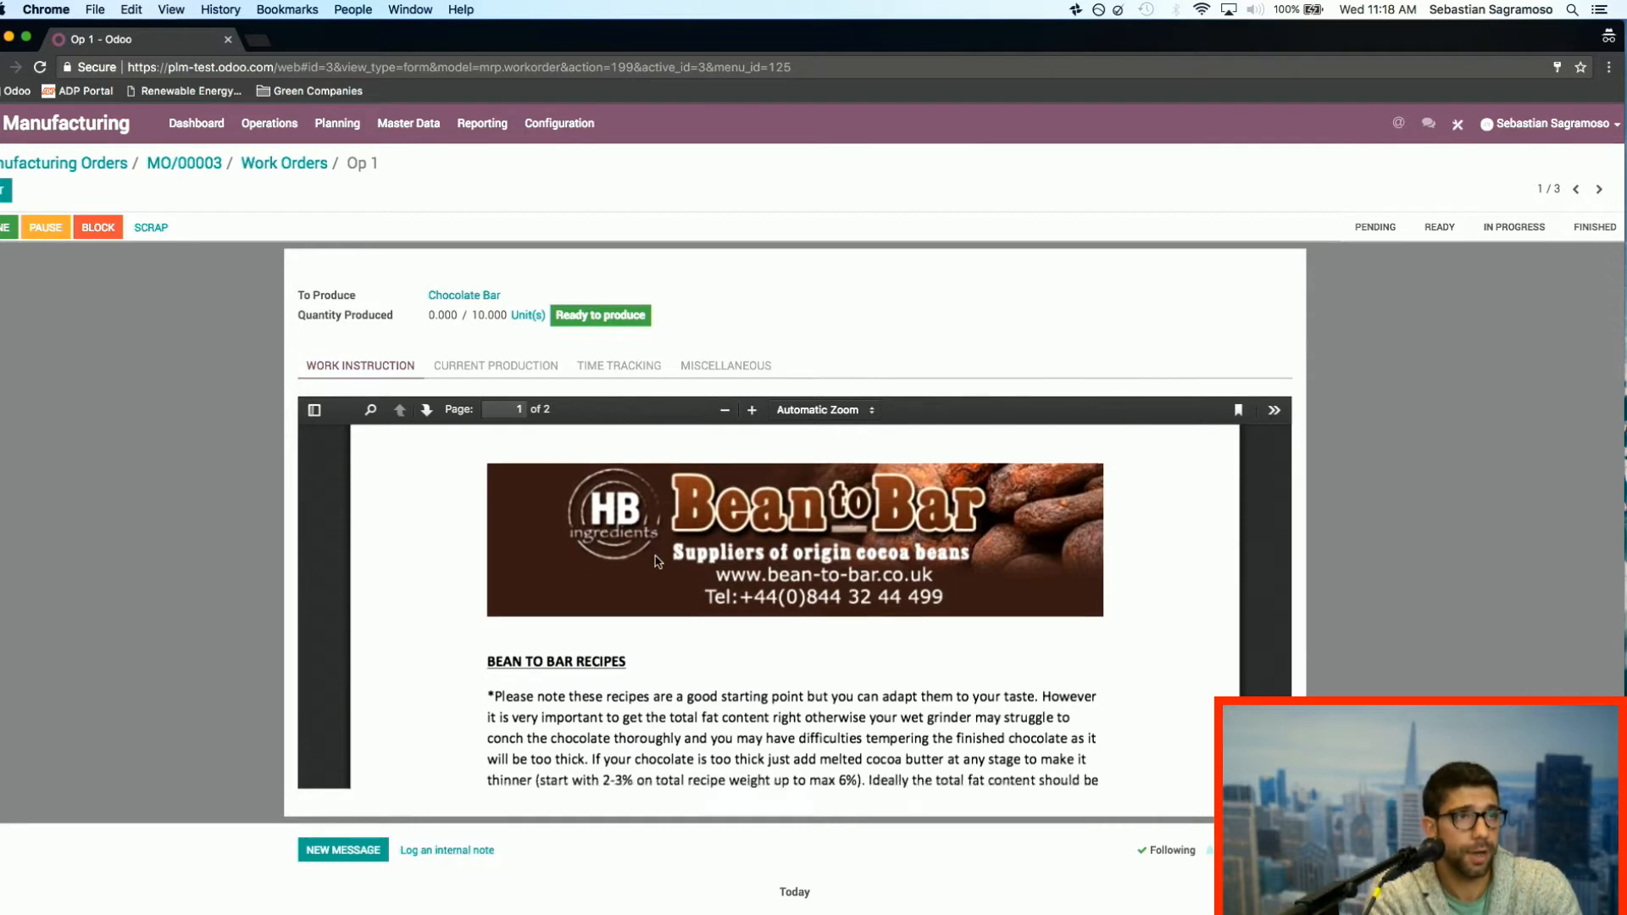
Step: Review Op 1's recipe work instructions, current production and time tracking details
{"action": "scroll", "coordinate": [644, 551], "scroll_direction": "down", "scroll_amount": 15}
{"action": "scroll", "coordinate": [656, 557], "scroll_direction": "down", "scroll_amount": 12}
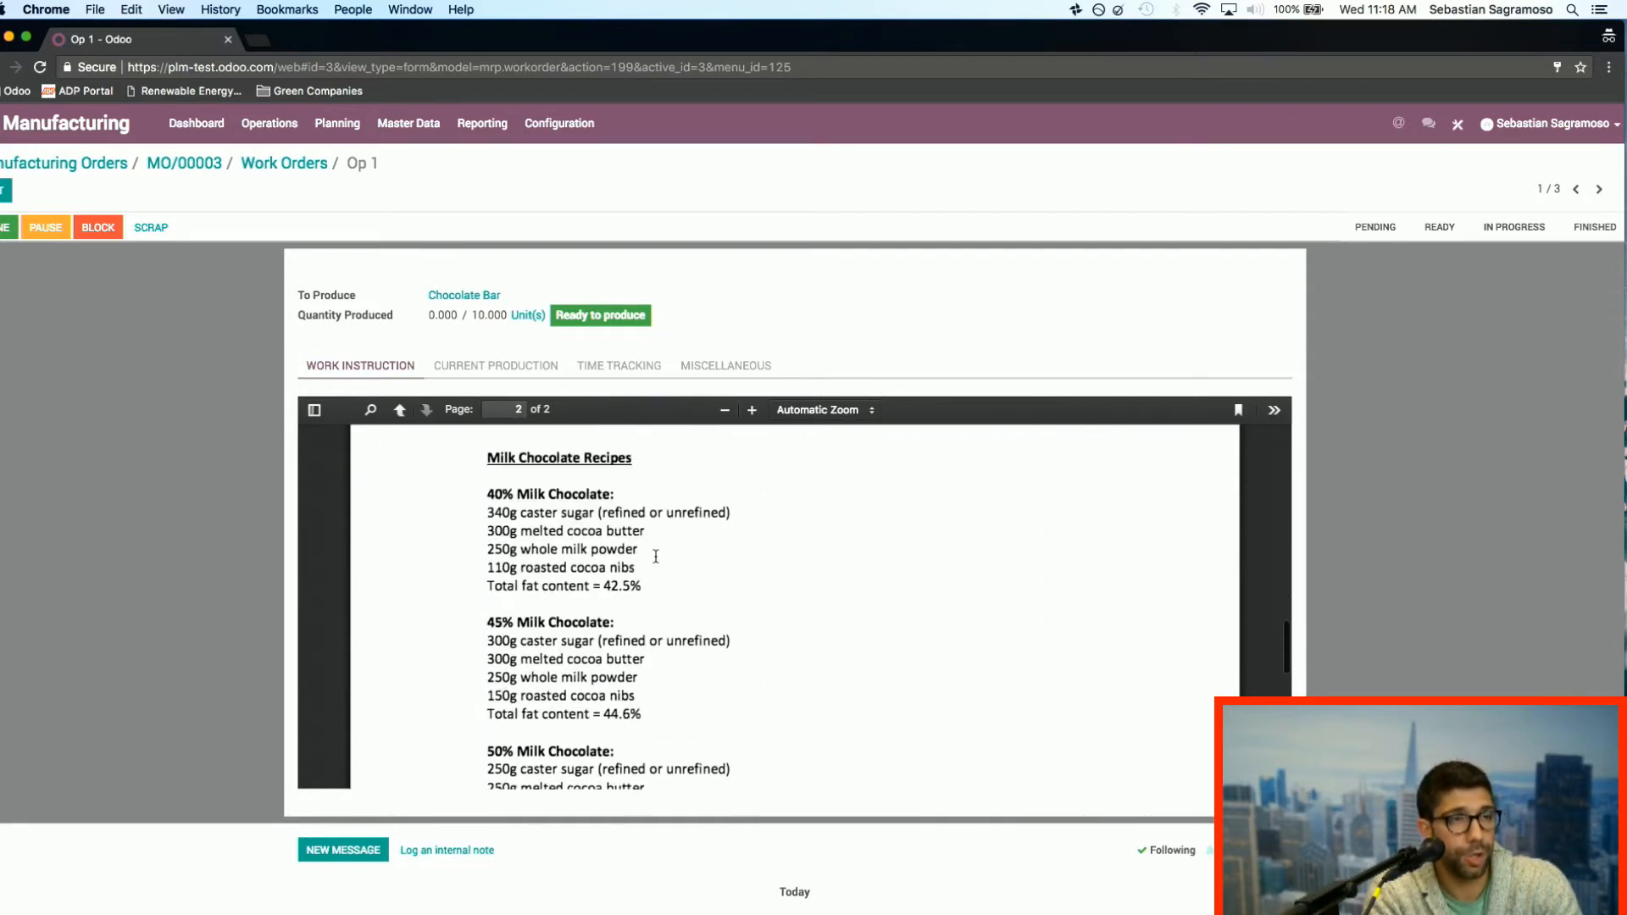
{"action": "scroll", "coordinate": [656, 556], "scroll_direction": "down", "scroll_amount": 5}
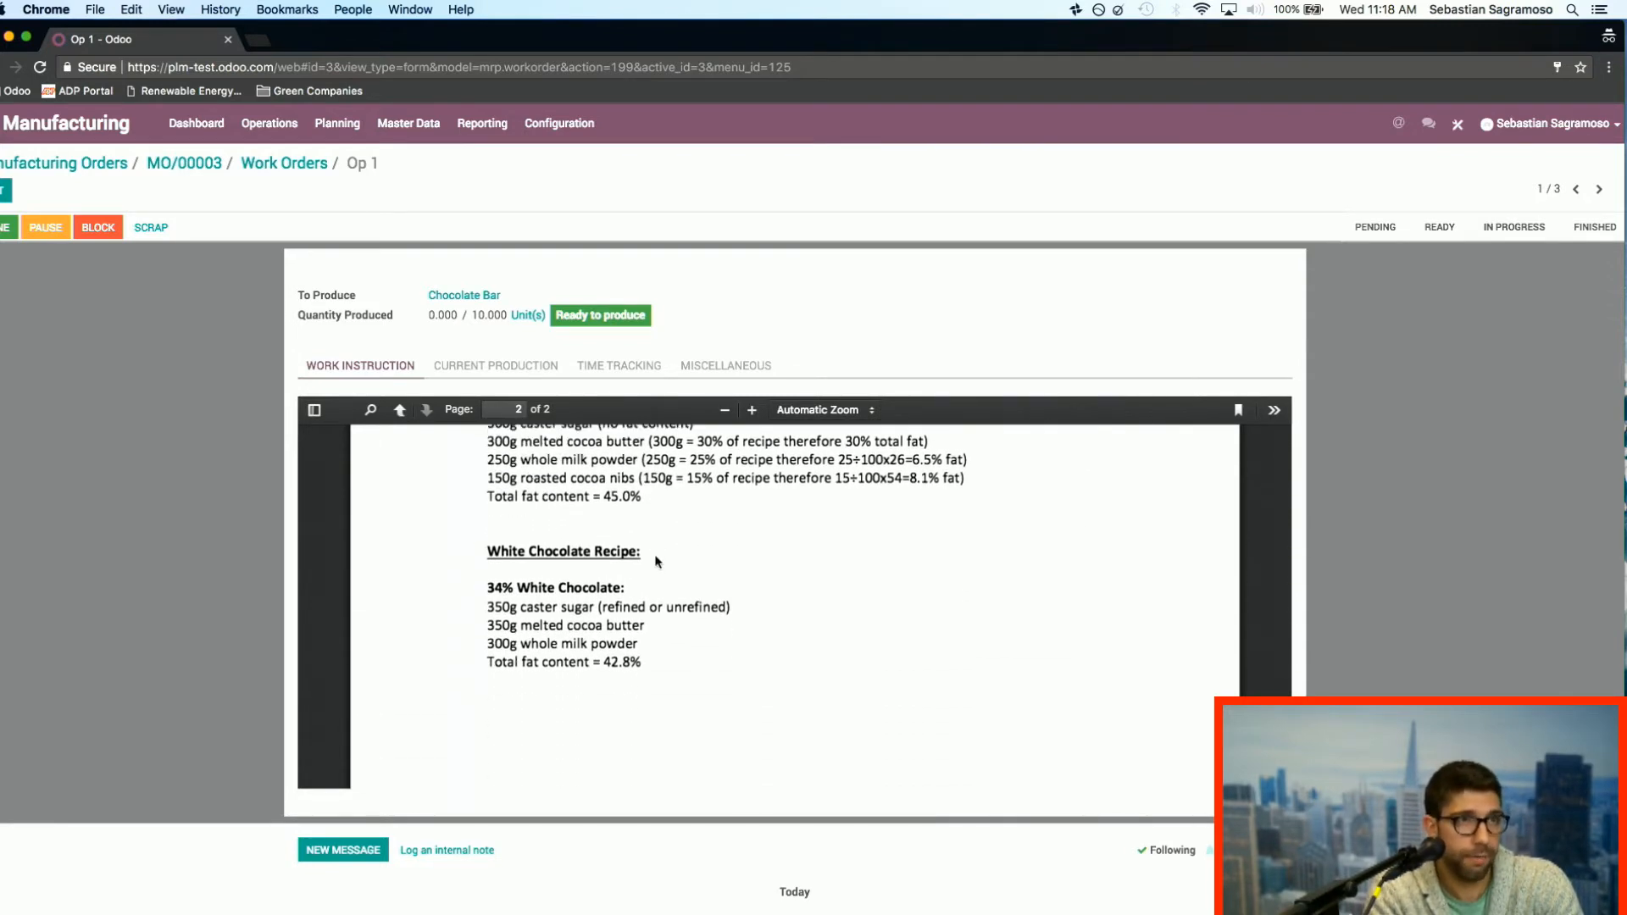
{"action": "scroll", "coordinate": [658, 562], "scroll_direction": "up", "scroll_amount": 10}
{"action": "scroll", "coordinate": [658, 561], "scroll_direction": "up", "scroll_amount": 10}
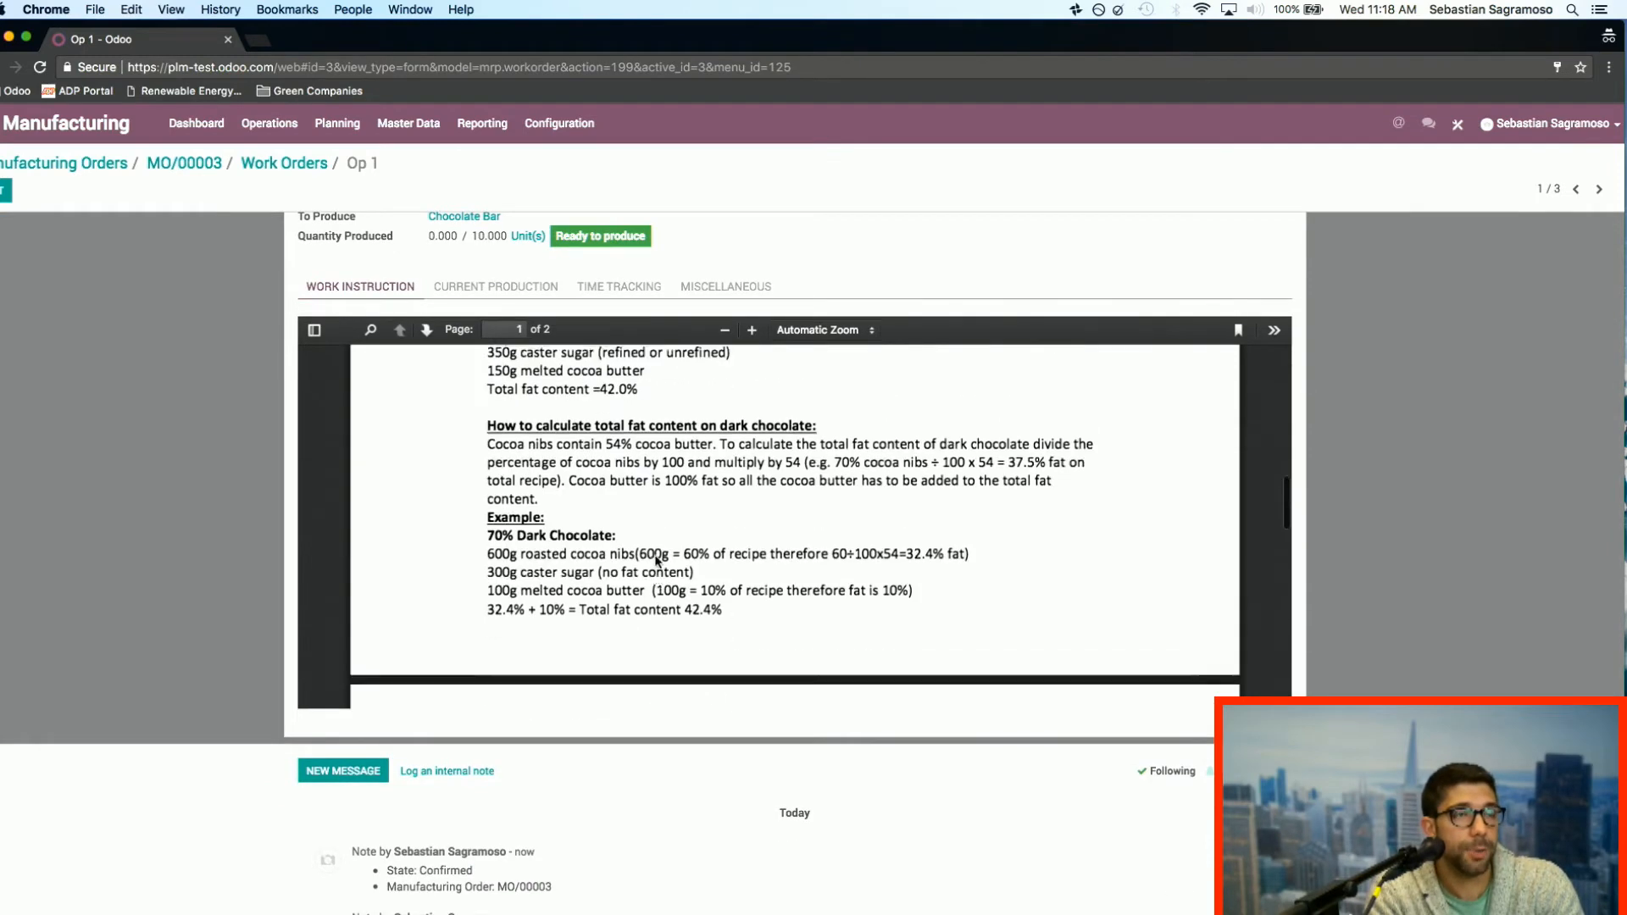
{"action": "scroll", "coordinate": [266, 508], "scroll_direction": "up", "scroll_amount": 2}
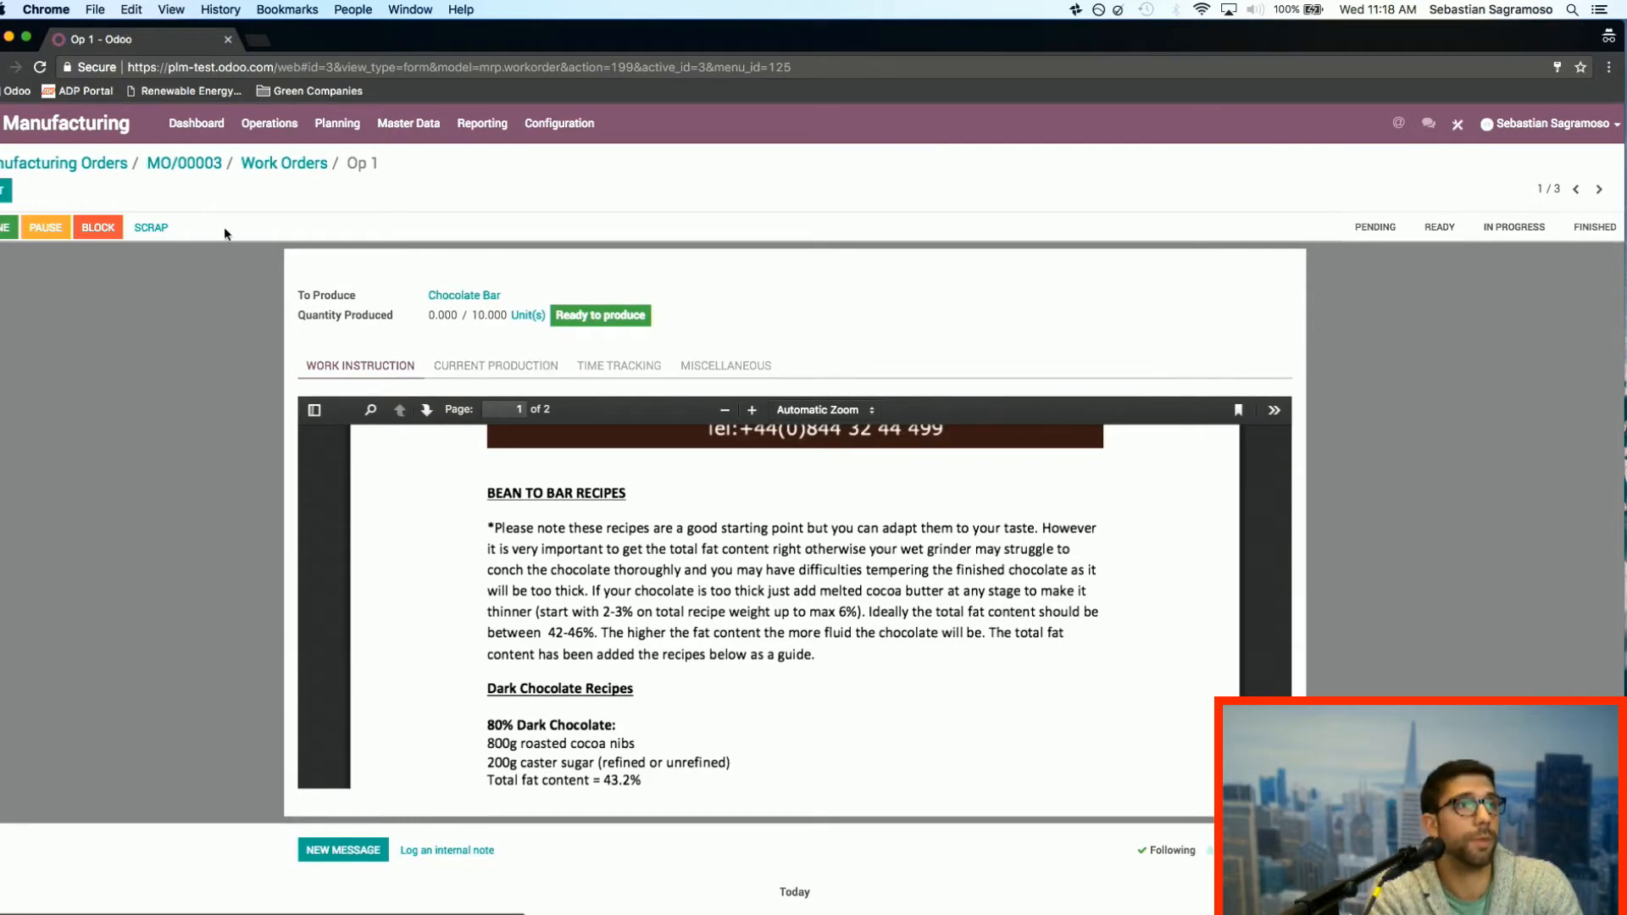
{"action": "left_click", "coordinate": [492, 370]}
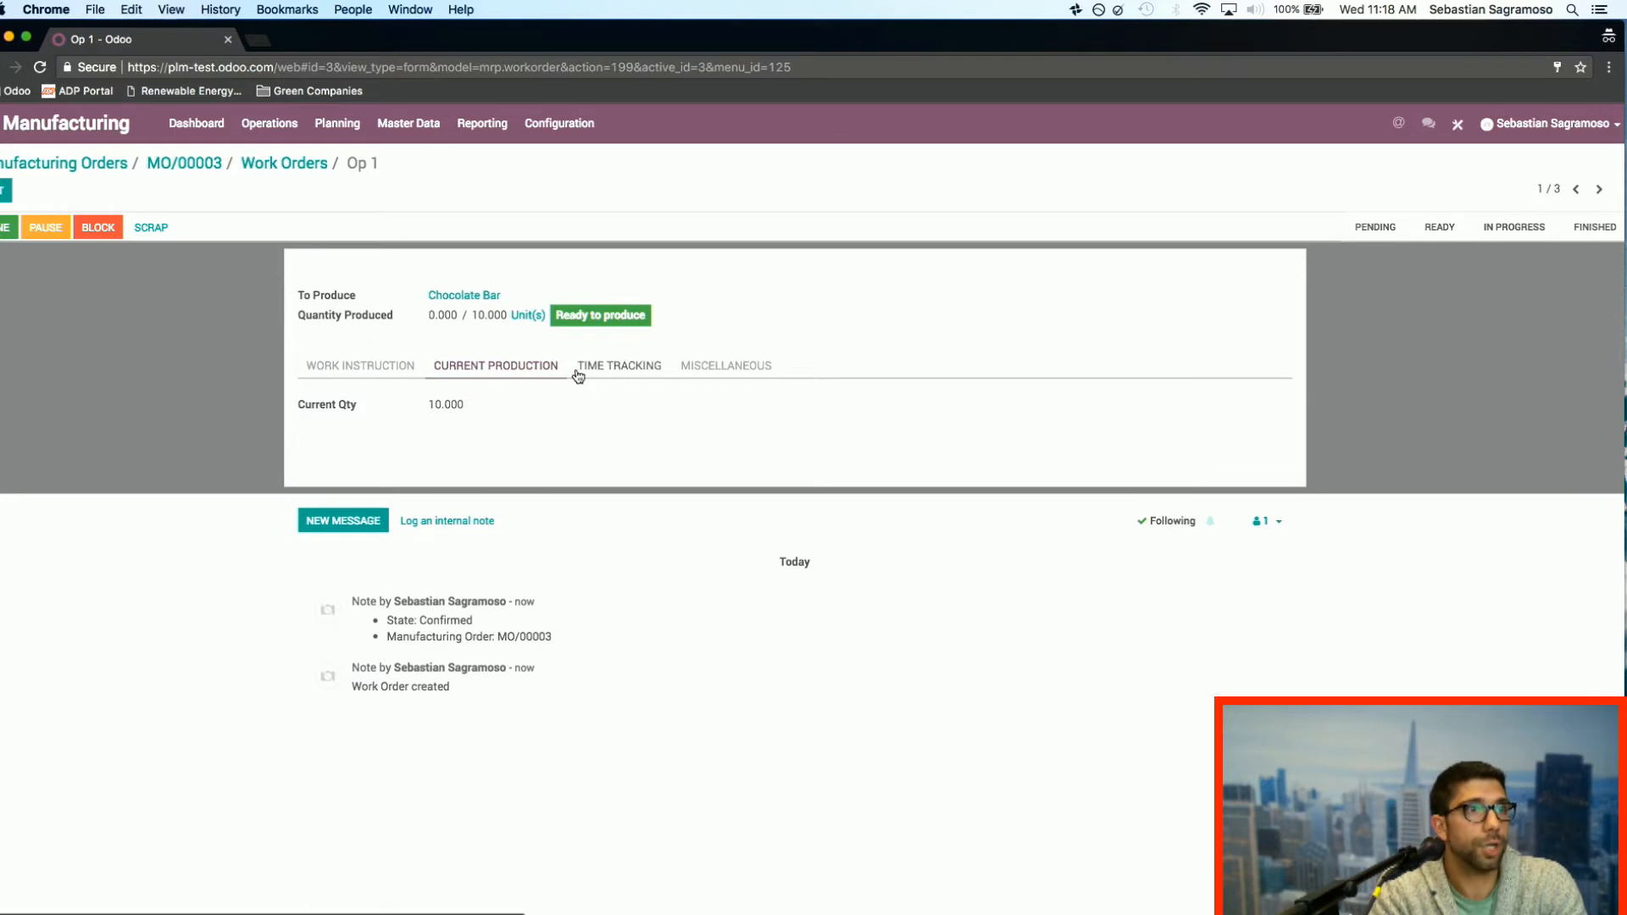
{"action": "left_click", "coordinate": [634, 373]}
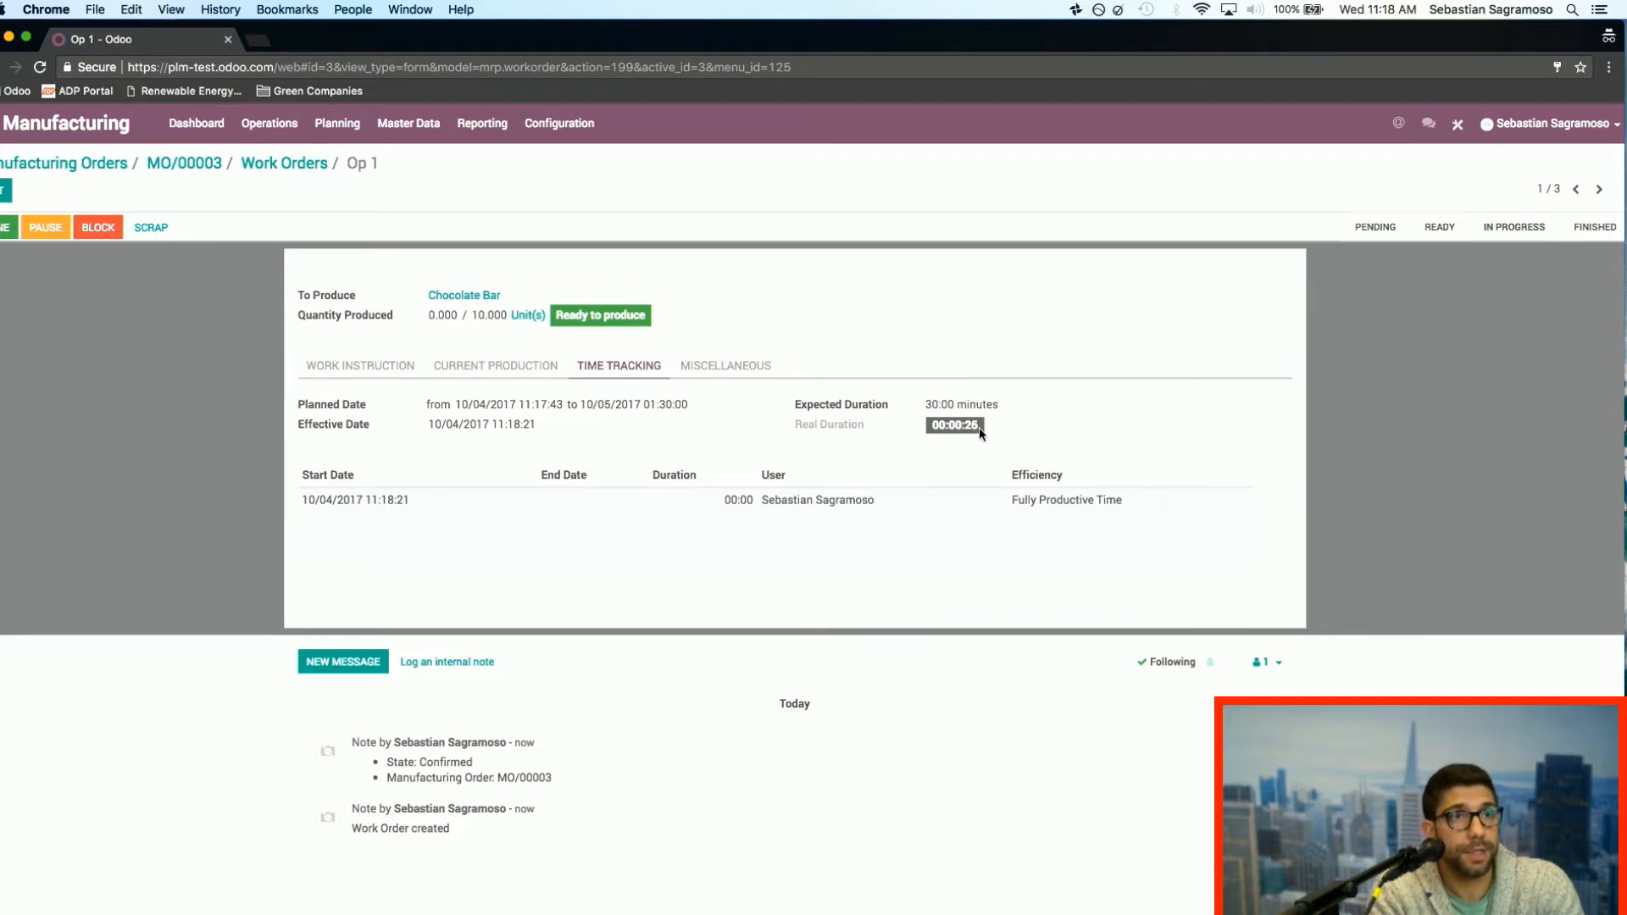
Step: Pause and resume work on Op 1, and mark the work order as done
{"action": "left_click", "coordinate": [45, 227]}
{"action": "left_click", "coordinate": [45, 227]}
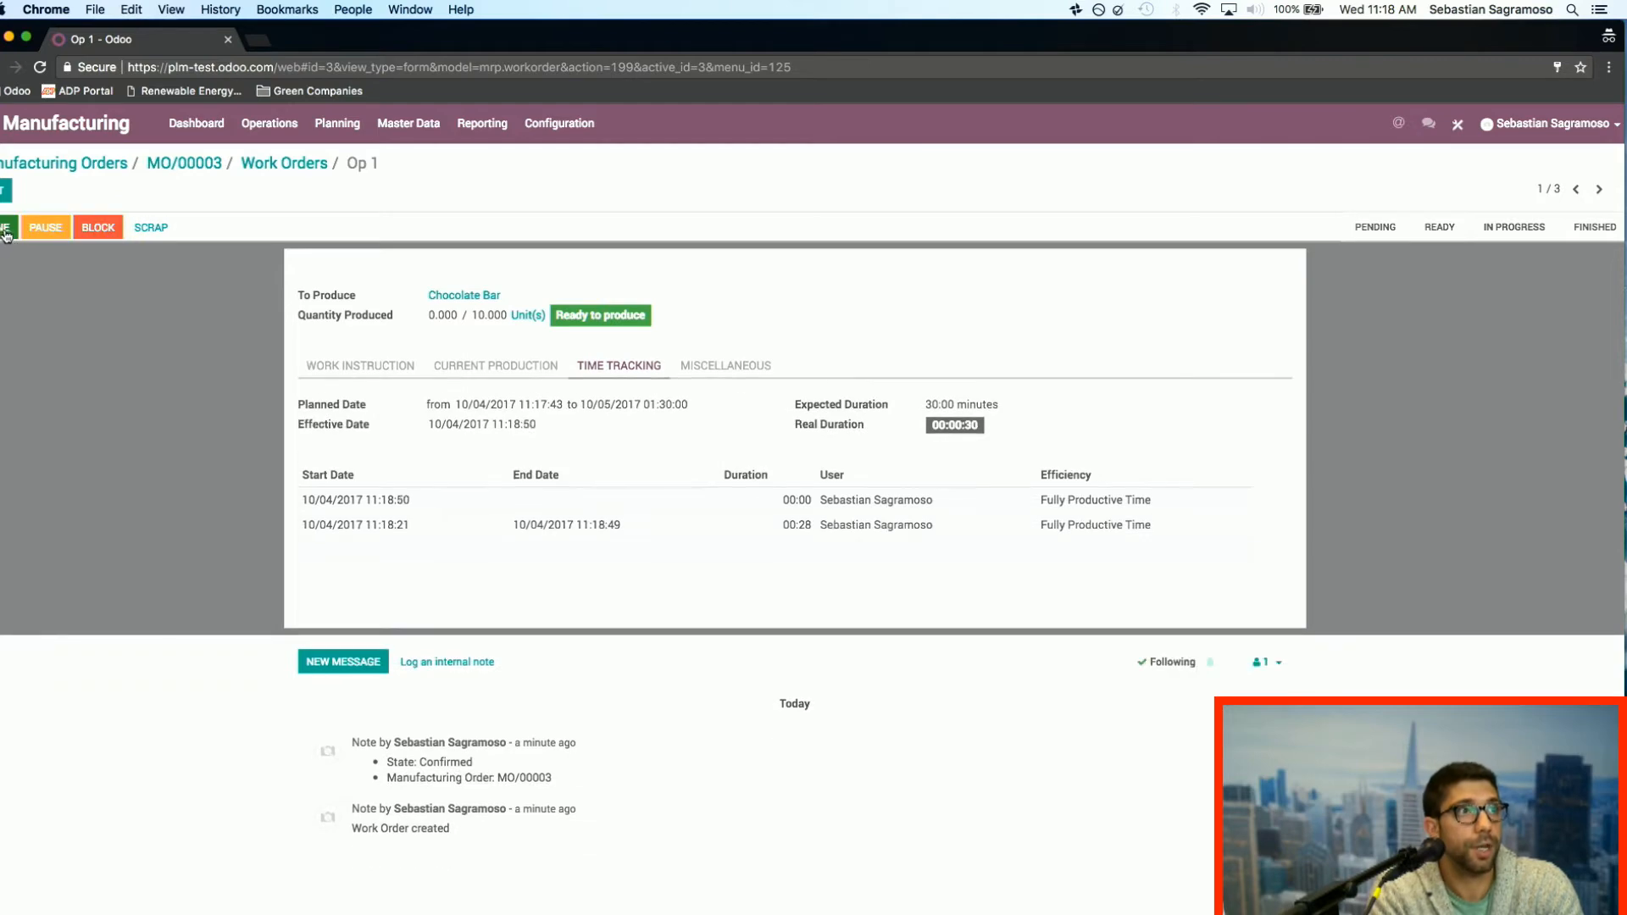
{"action": "left_click", "coordinate": [16, 227]}
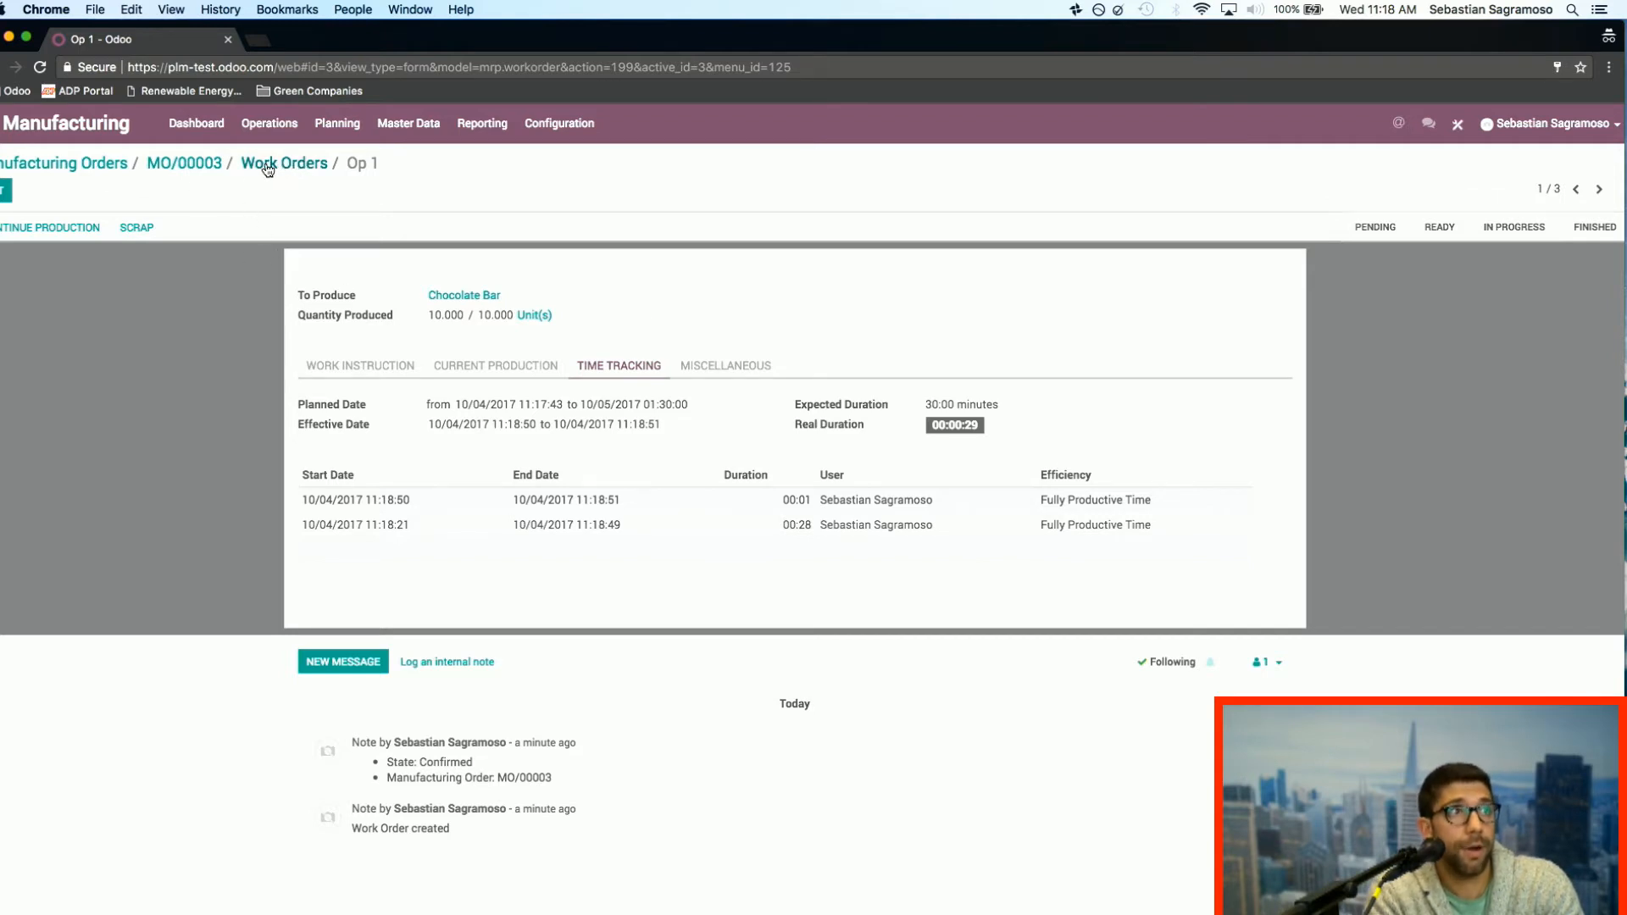
Step: Return to the manufacturing order, open its Baking Station work order Op 2, and start and complete it
{"action": "left_click", "coordinate": [206, 166]}
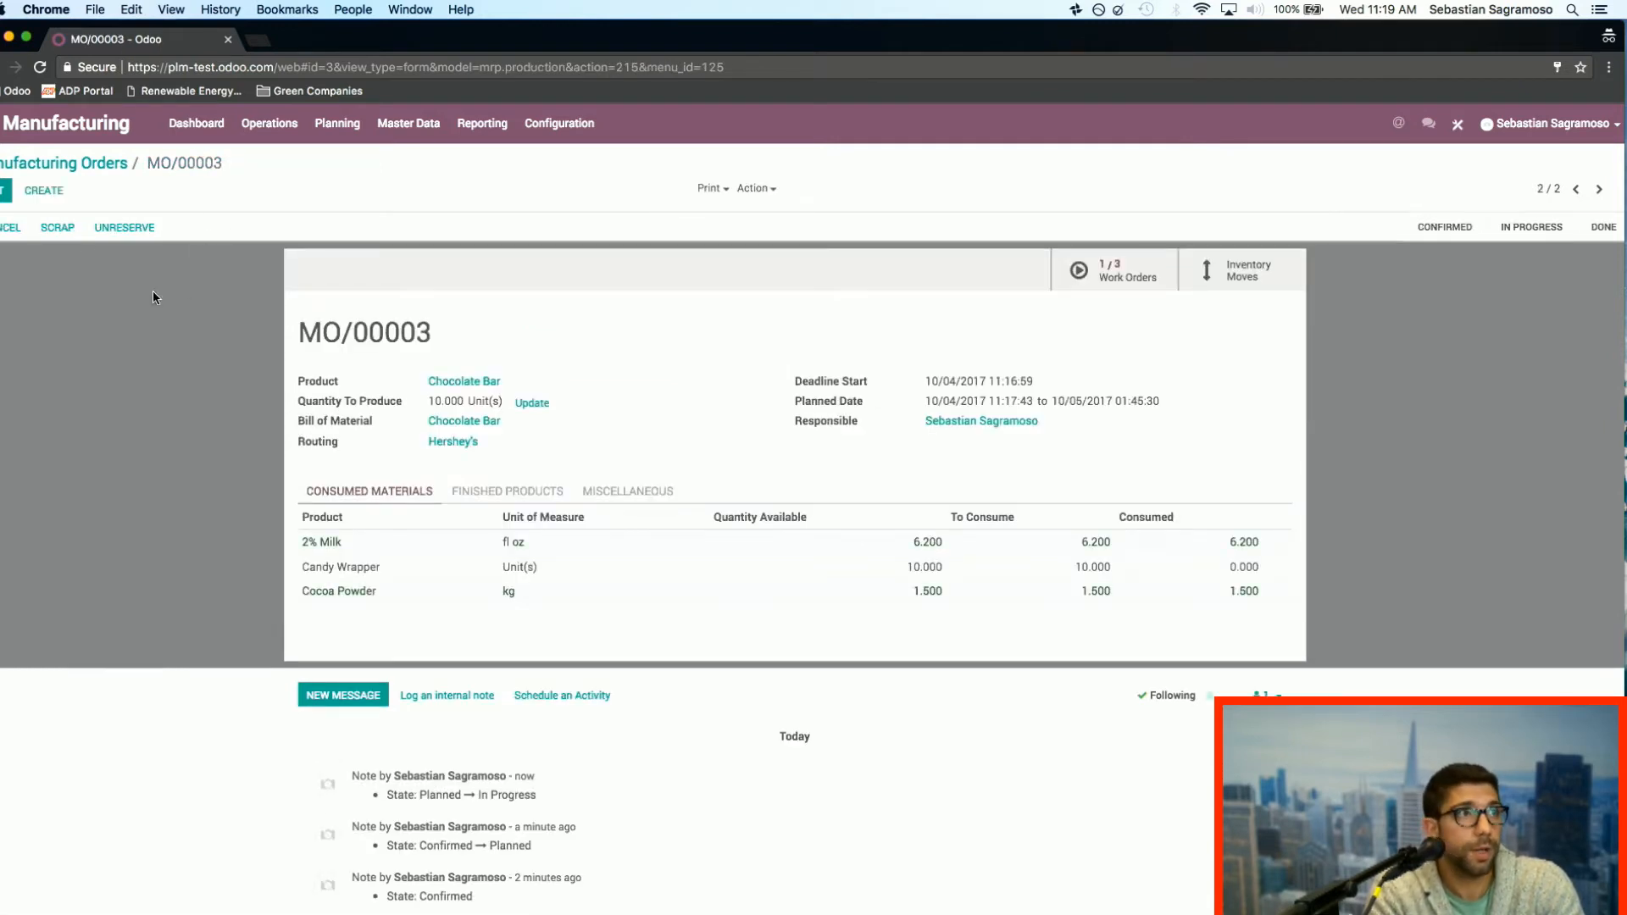
{"action": "left_click", "coordinate": [1128, 284]}
{"action": "left_click", "coordinate": [440, 283]}
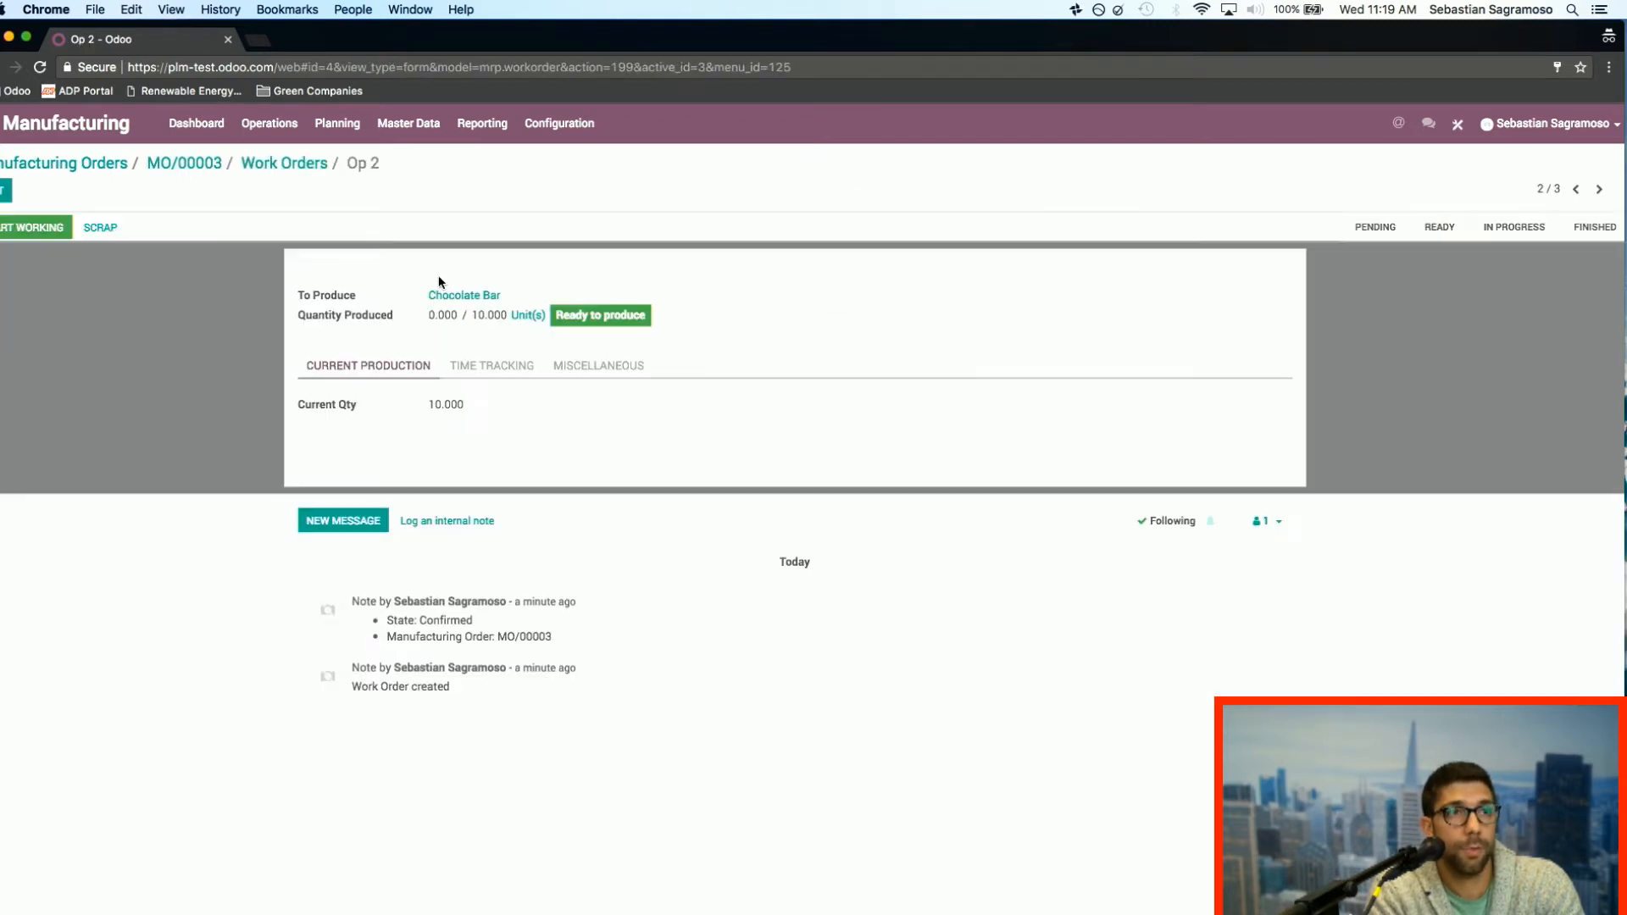
{"action": "left_click", "coordinate": [17, 228]}
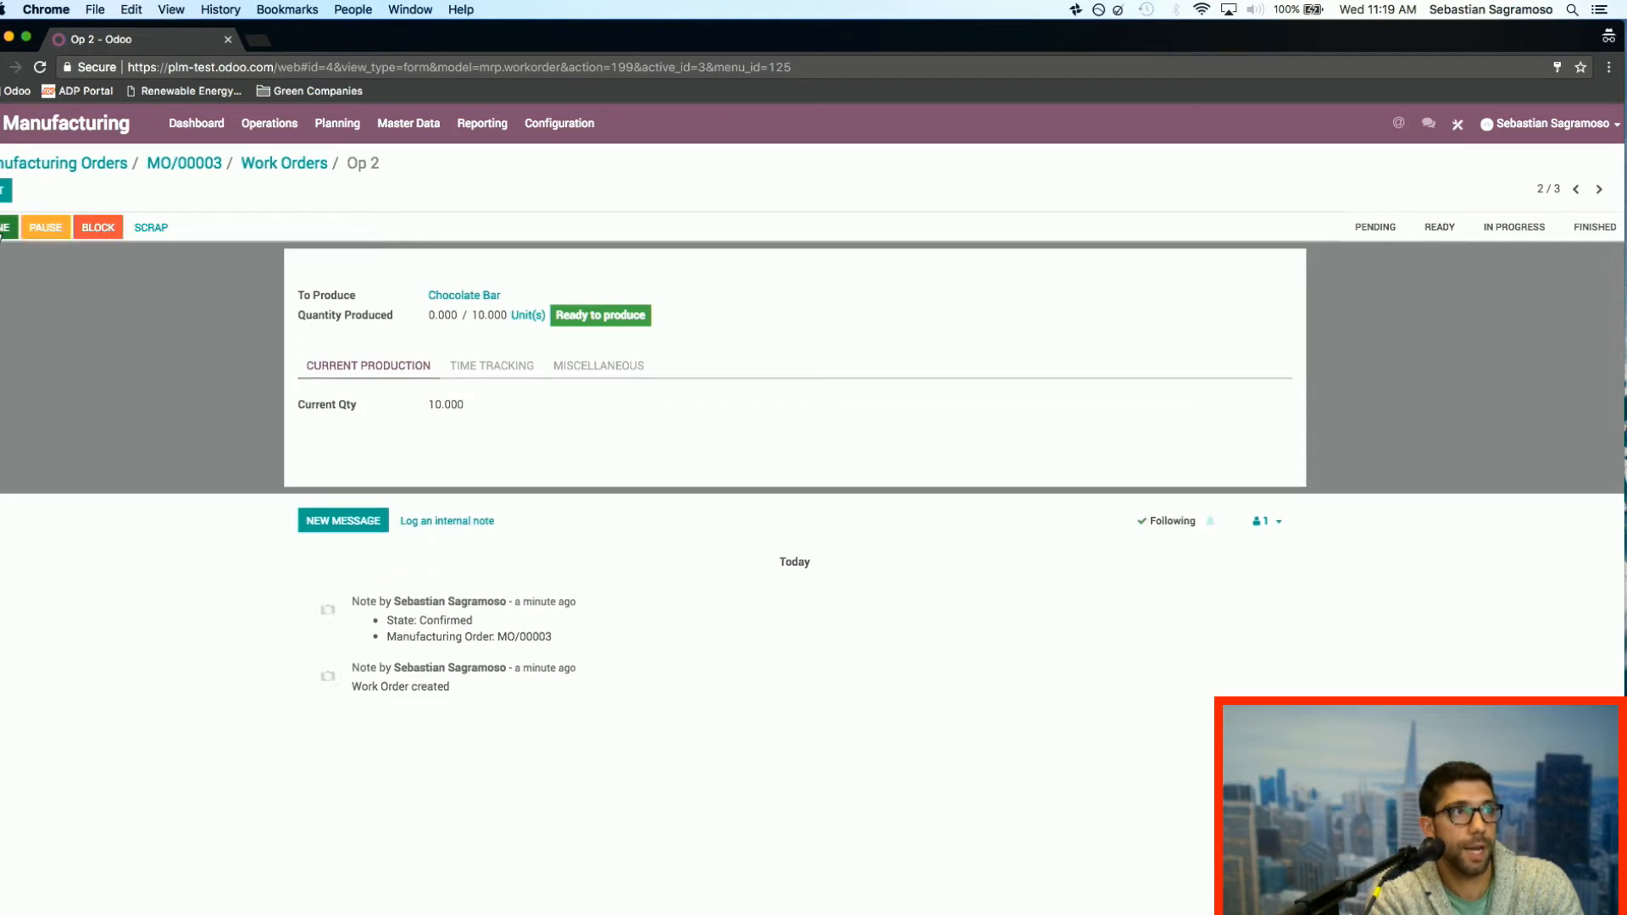
{"action": "left_click", "coordinate": [3, 234]}
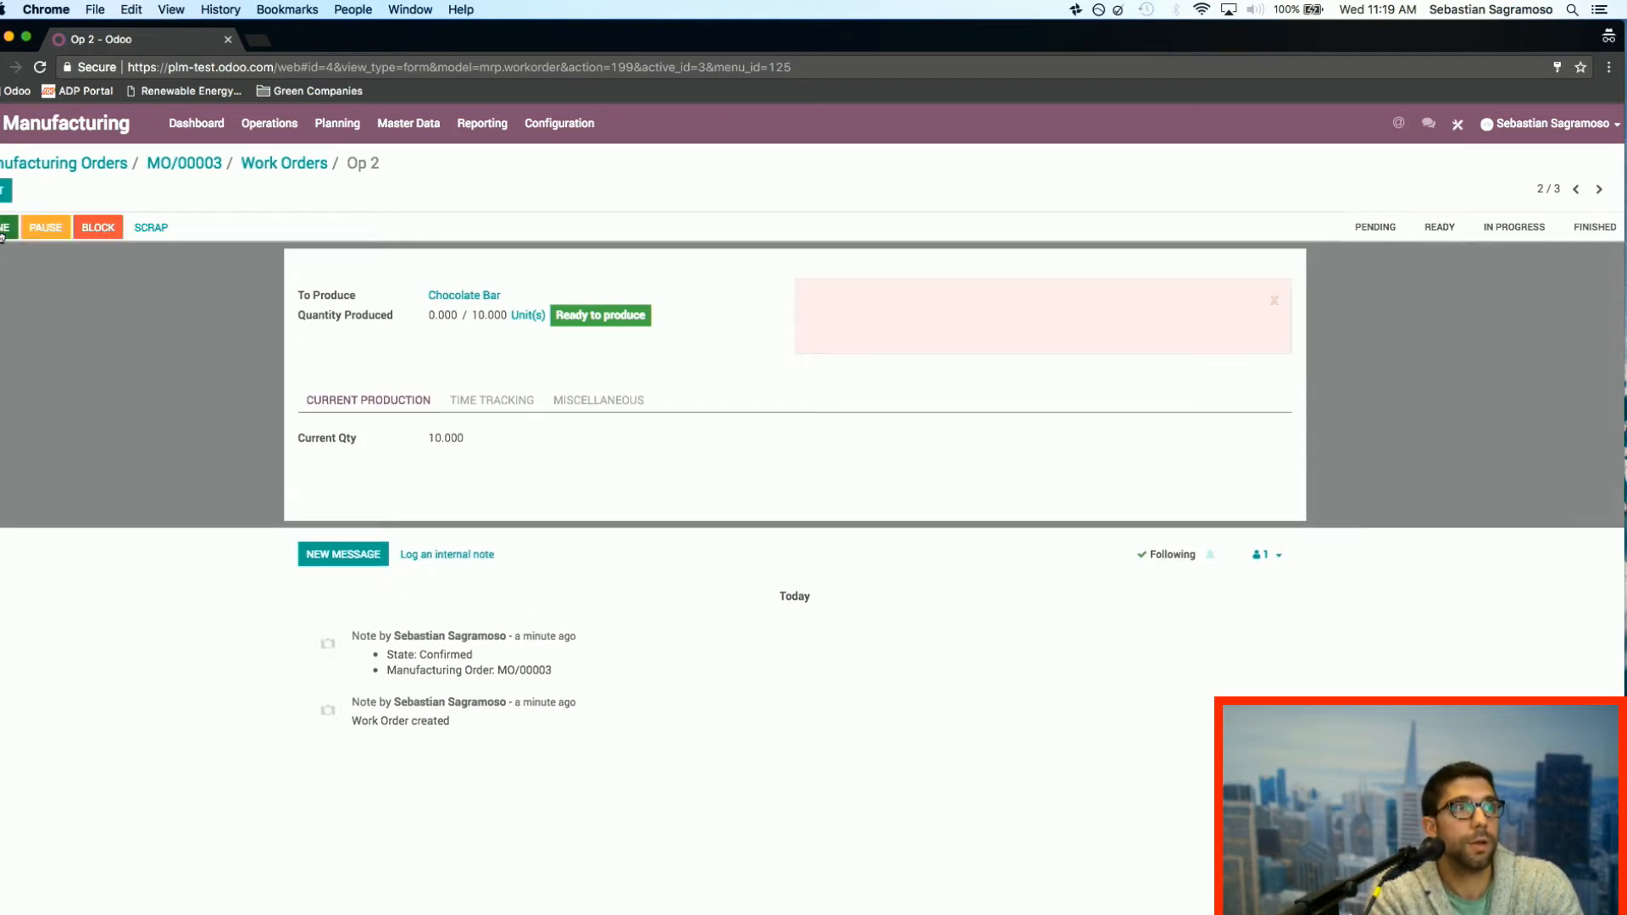
Step: Start and complete the order's last work order, Op 3, and mark the Chocolate Bar manufacturing order as done
{"action": "left_click", "coordinate": [1601, 191]}
{"action": "left_click", "coordinate": [59, 237]}
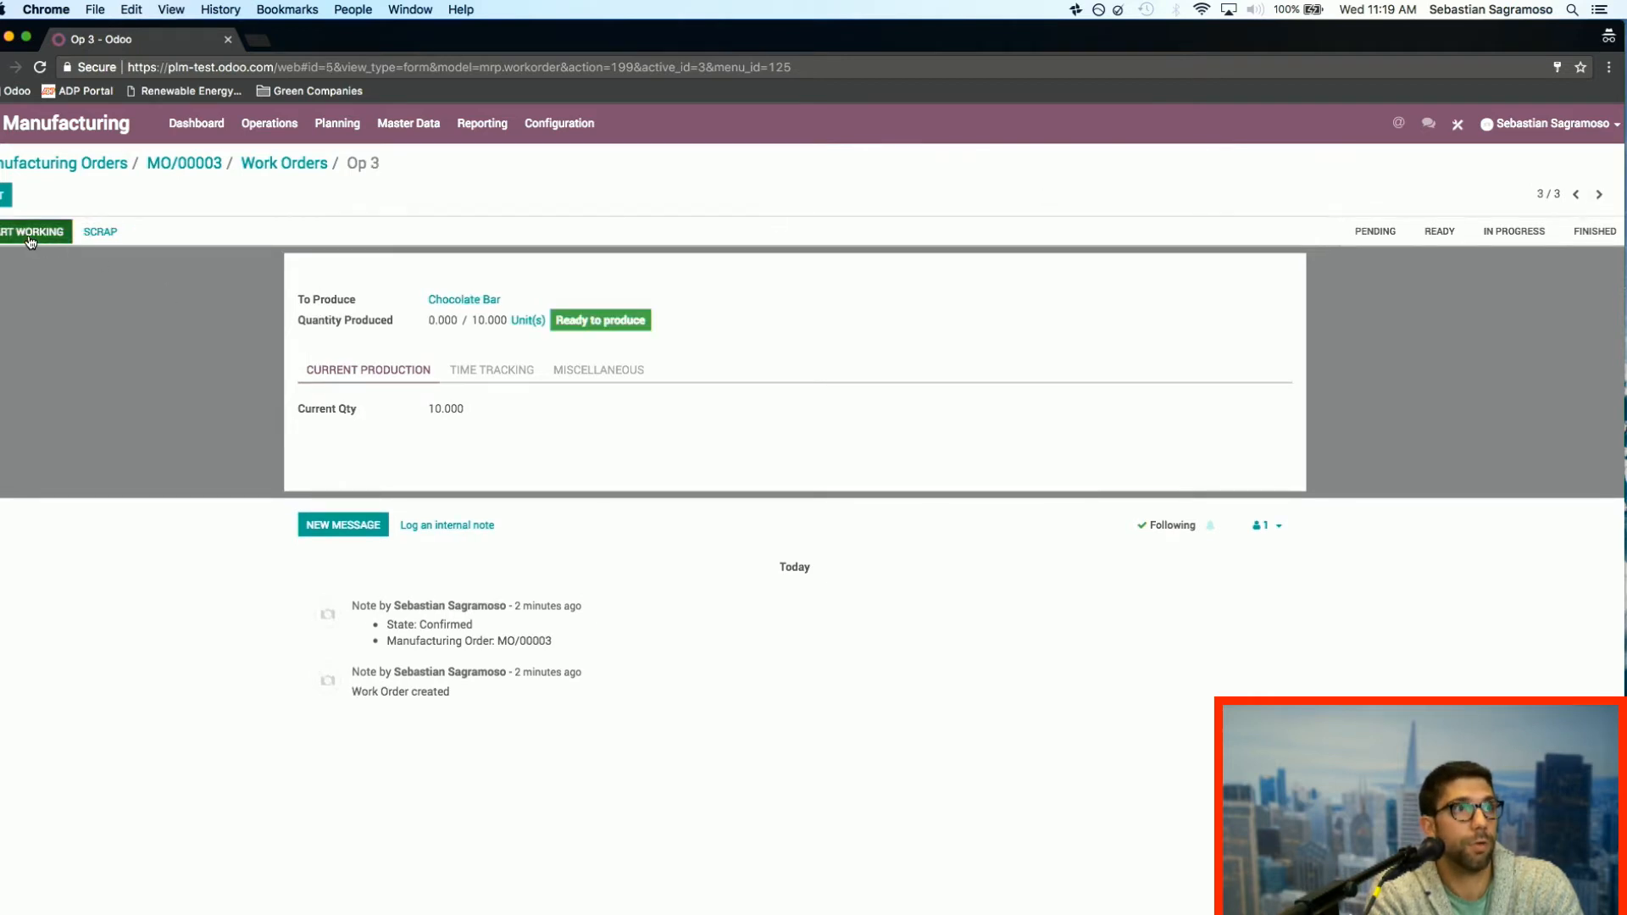
{"action": "left_click", "coordinate": [501, 370]}
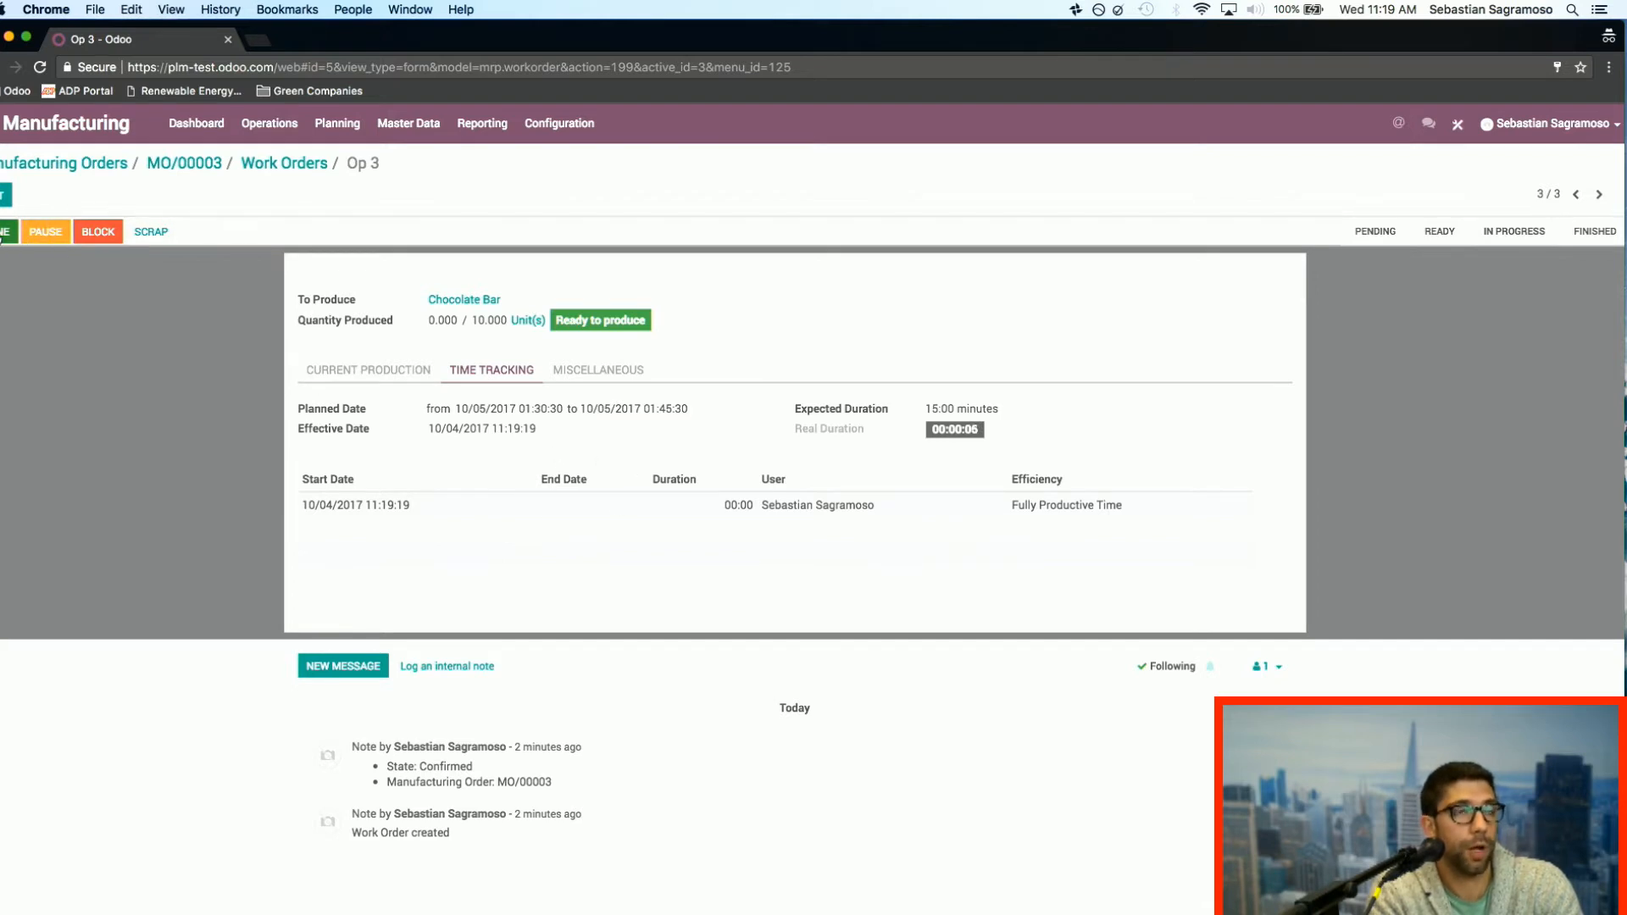
{"action": "left_click", "coordinate": [6, 234]}
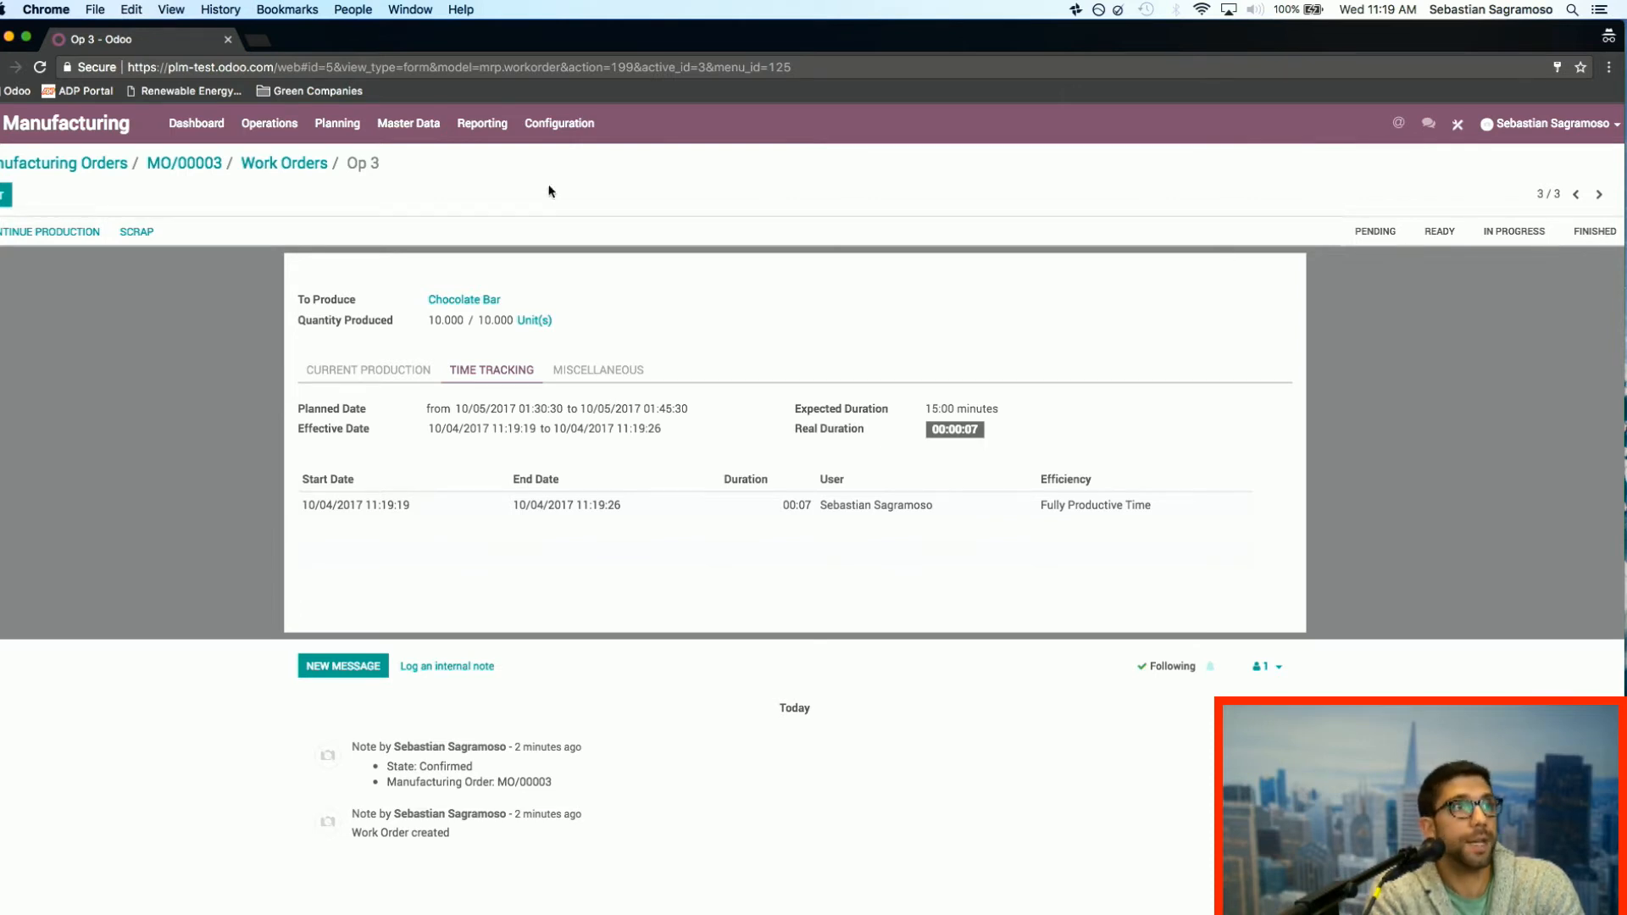
{"action": "left_click", "coordinate": [186, 168]}
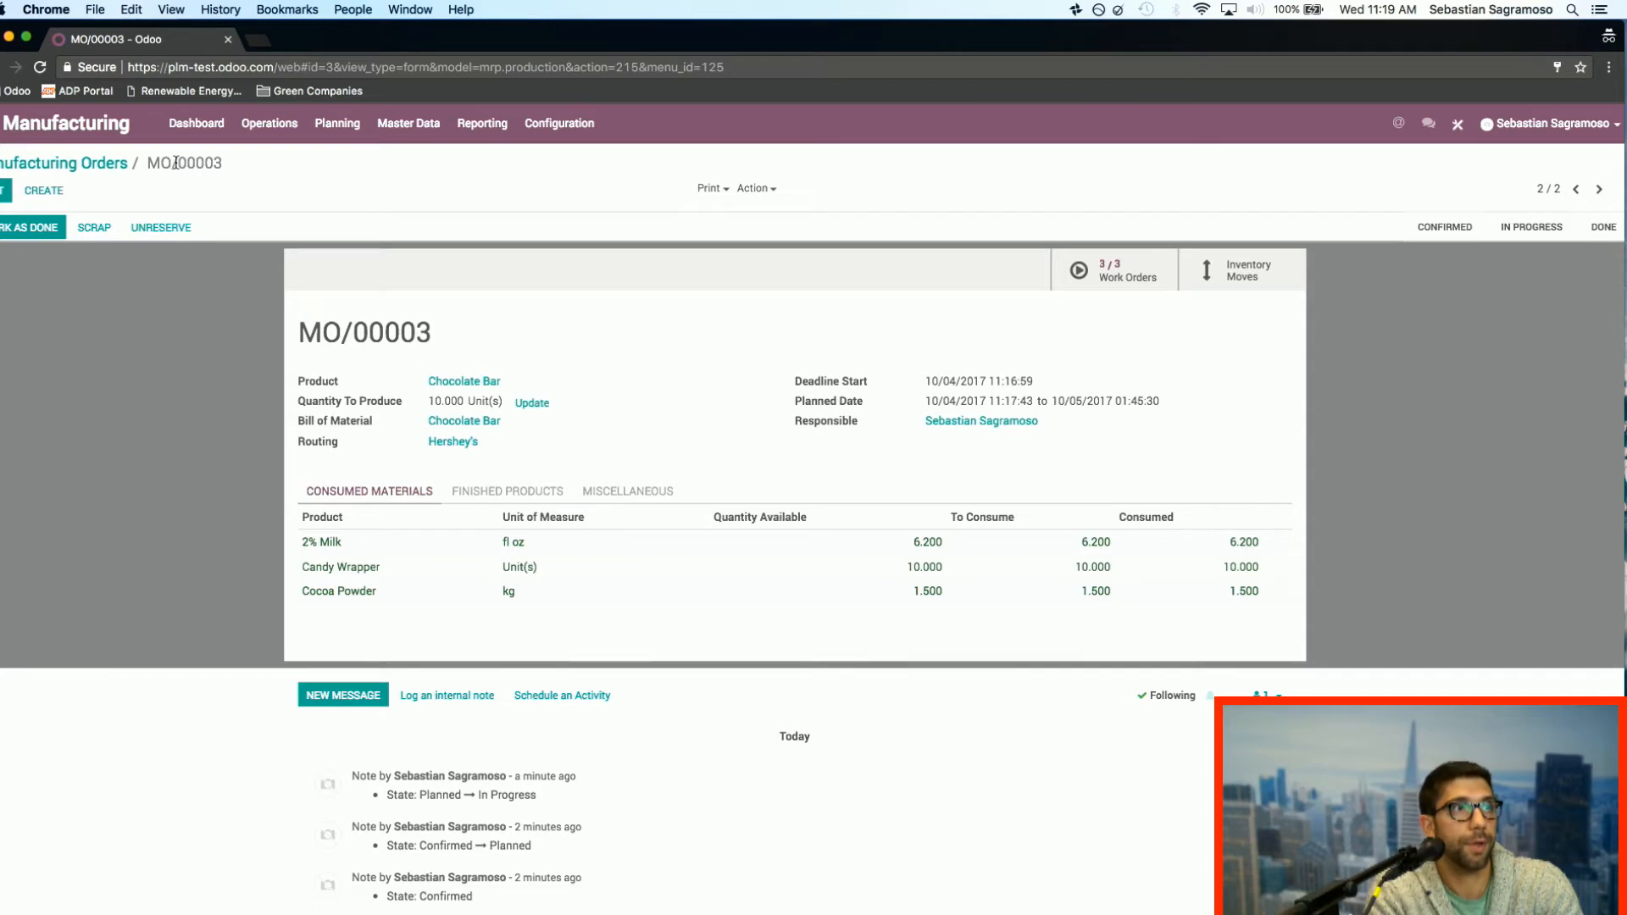
{"action": "left_click", "coordinate": [37, 234]}
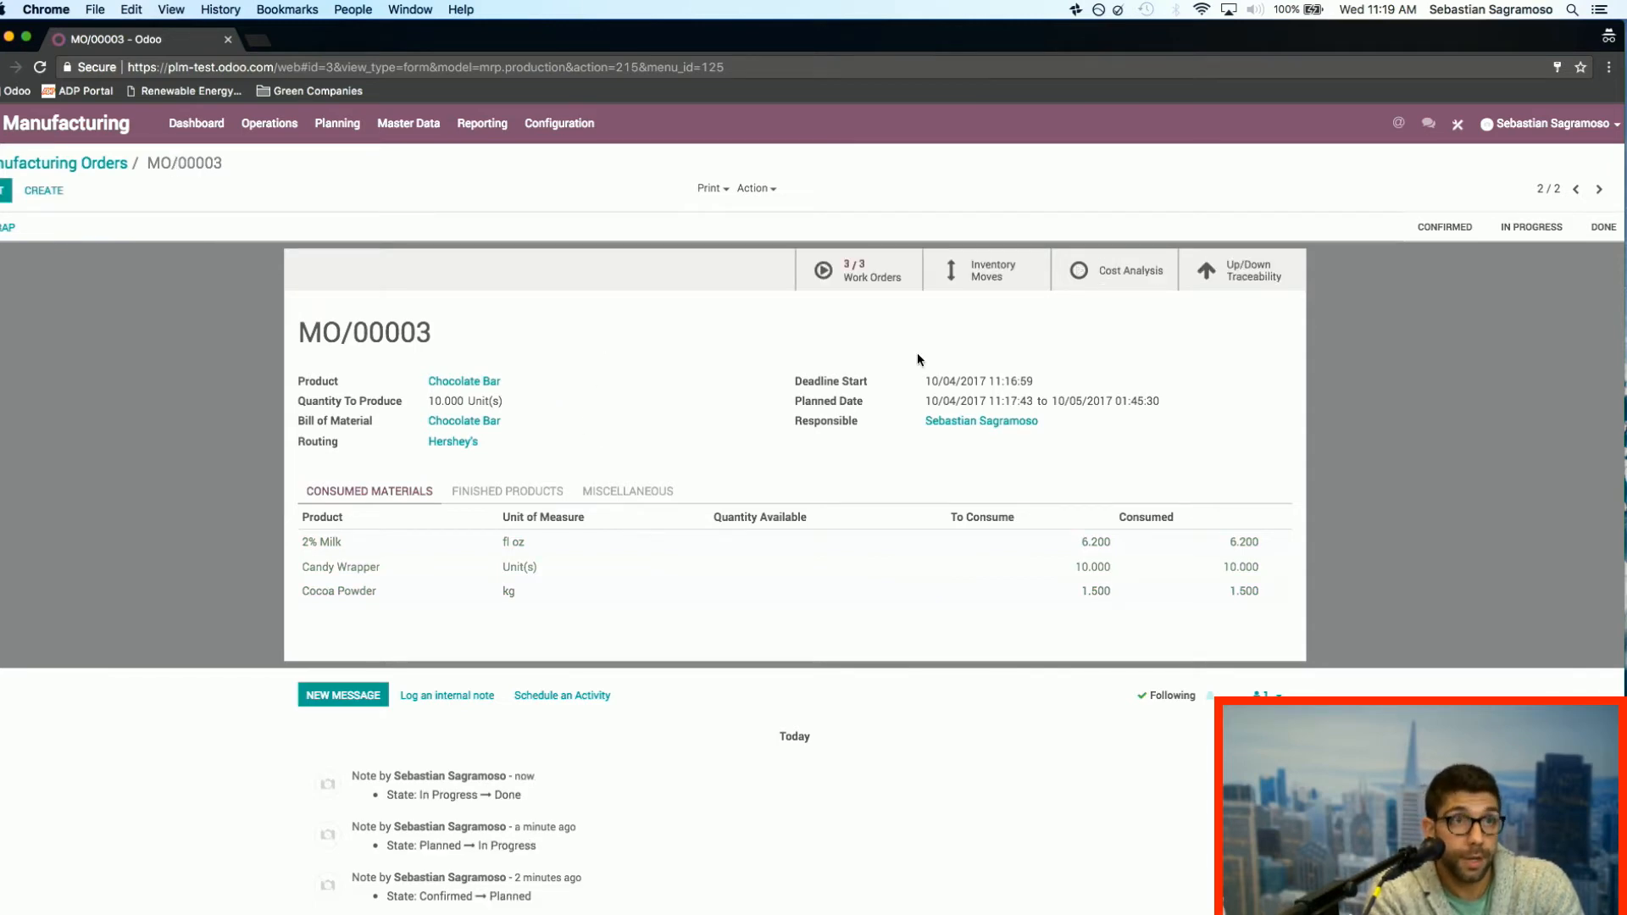
Step: Review the manufacturing order's inventory moves, including the details of the 2% Milk move, and return to the order
{"action": "left_click", "coordinate": [983, 275]}
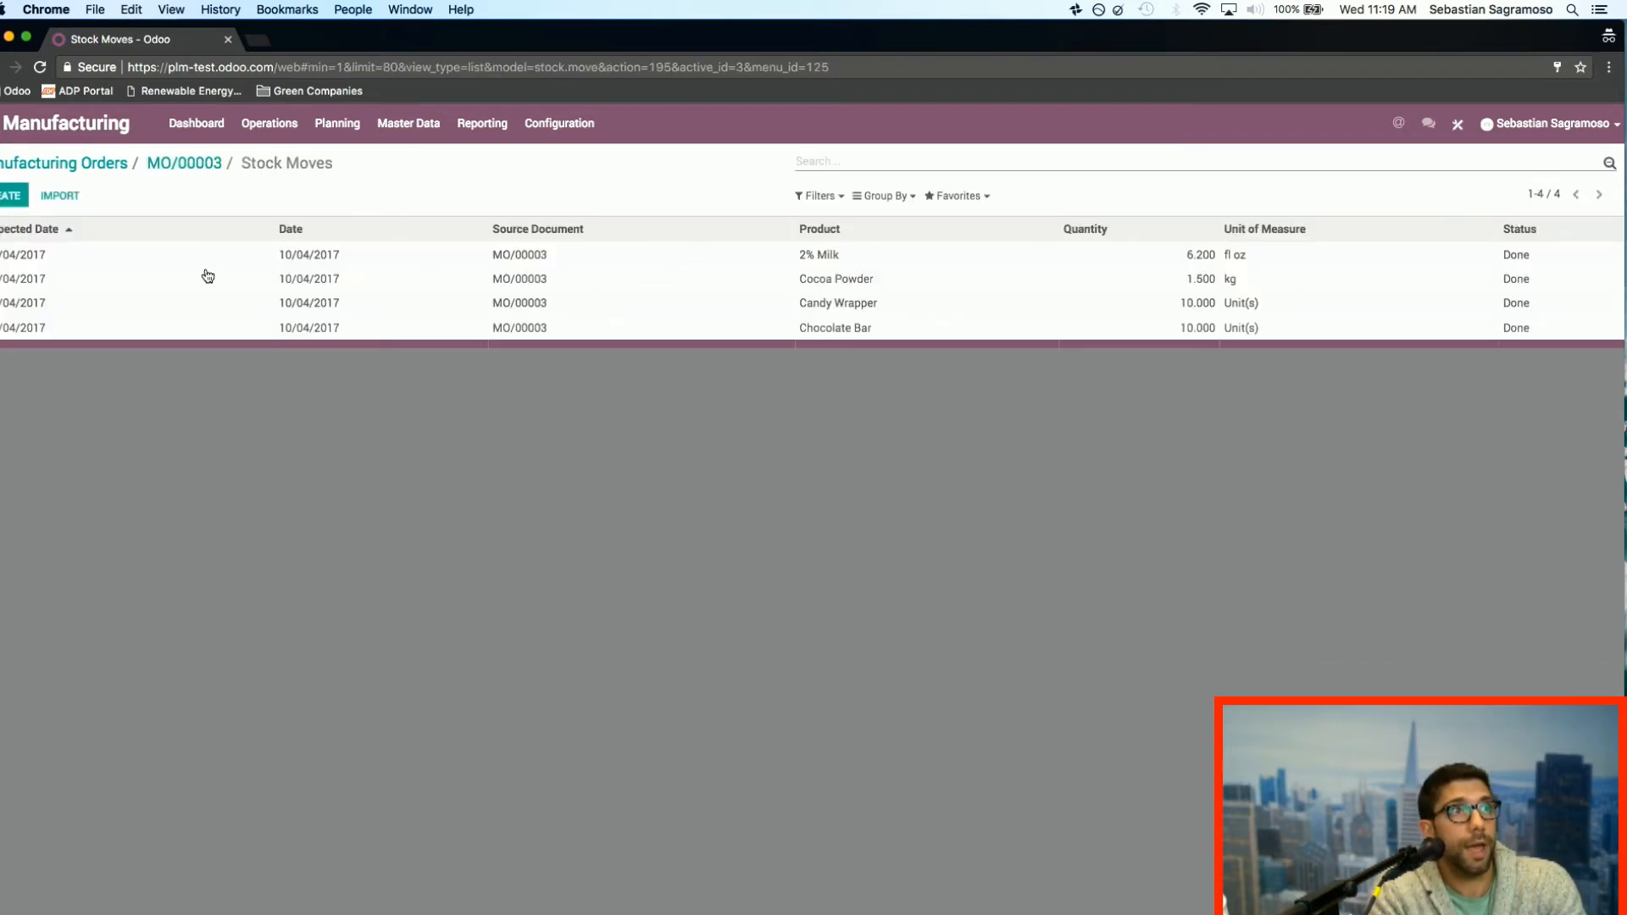
{"action": "left_click", "coordinate": [696, 263]}
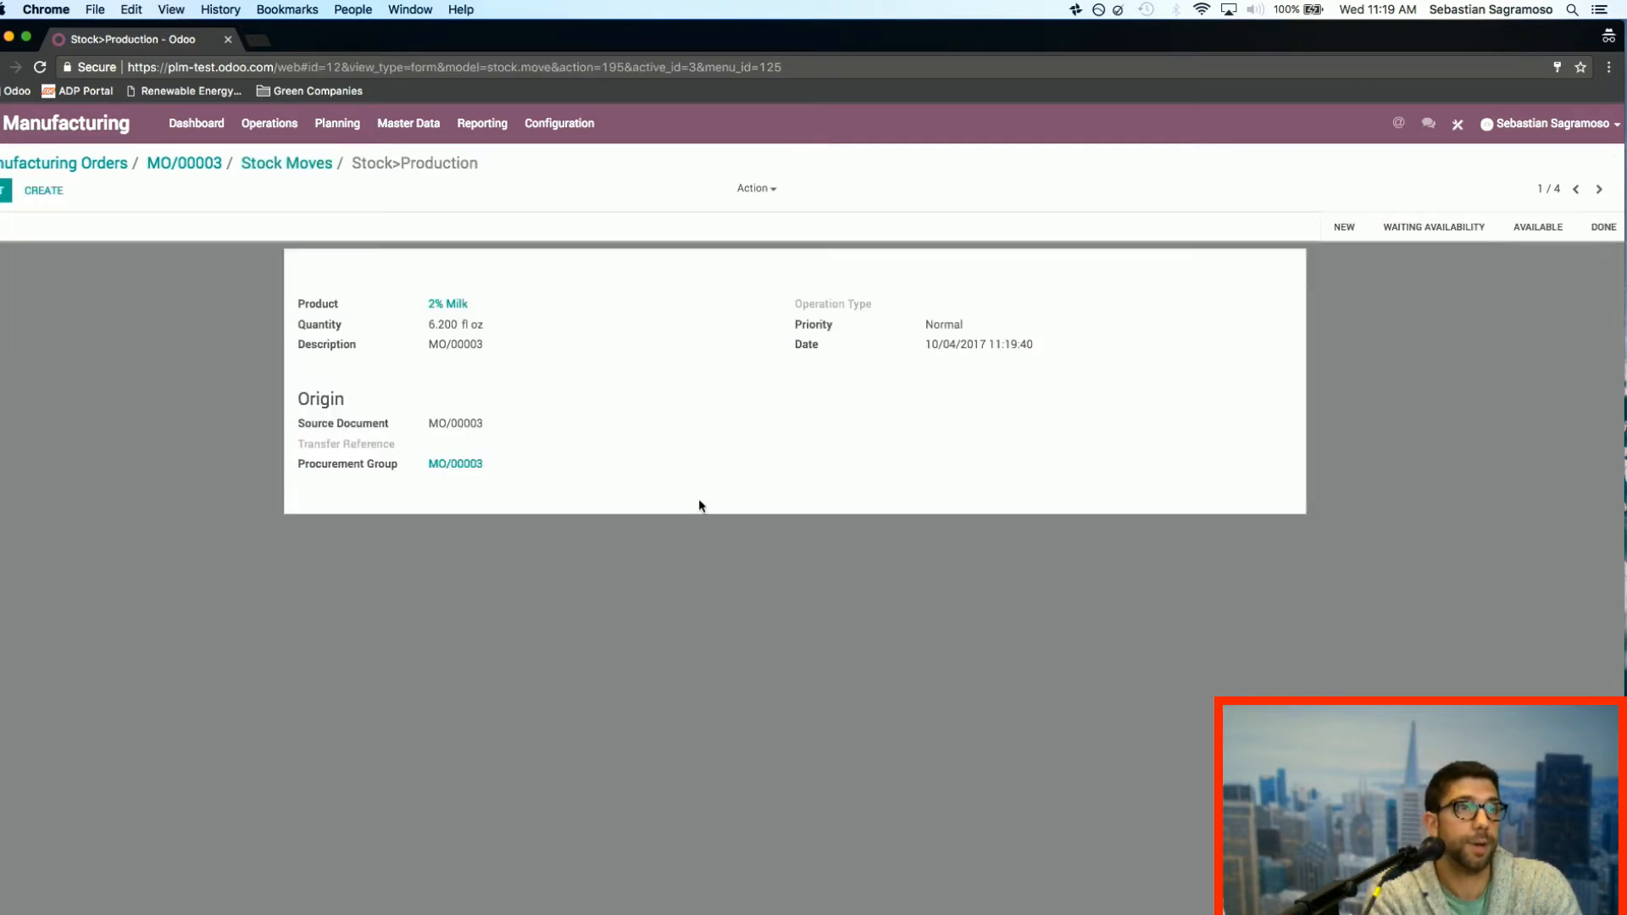
{"action": "left_click", "coordinate": [291, 167]}
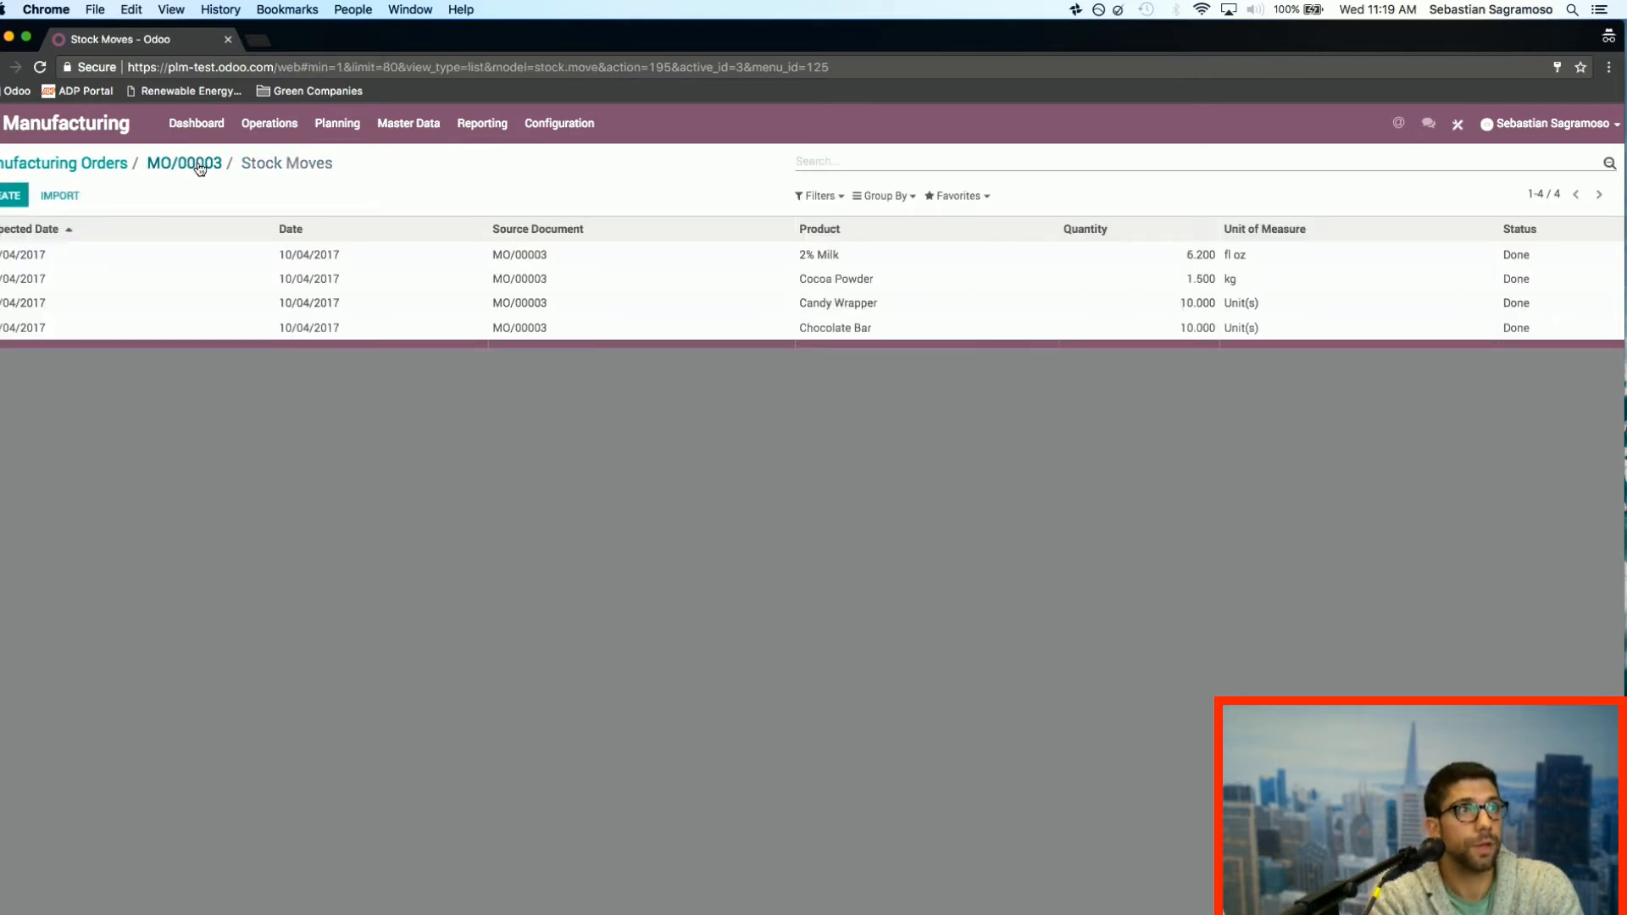
{"action": "left_click", "coordinate": [185, 163]}
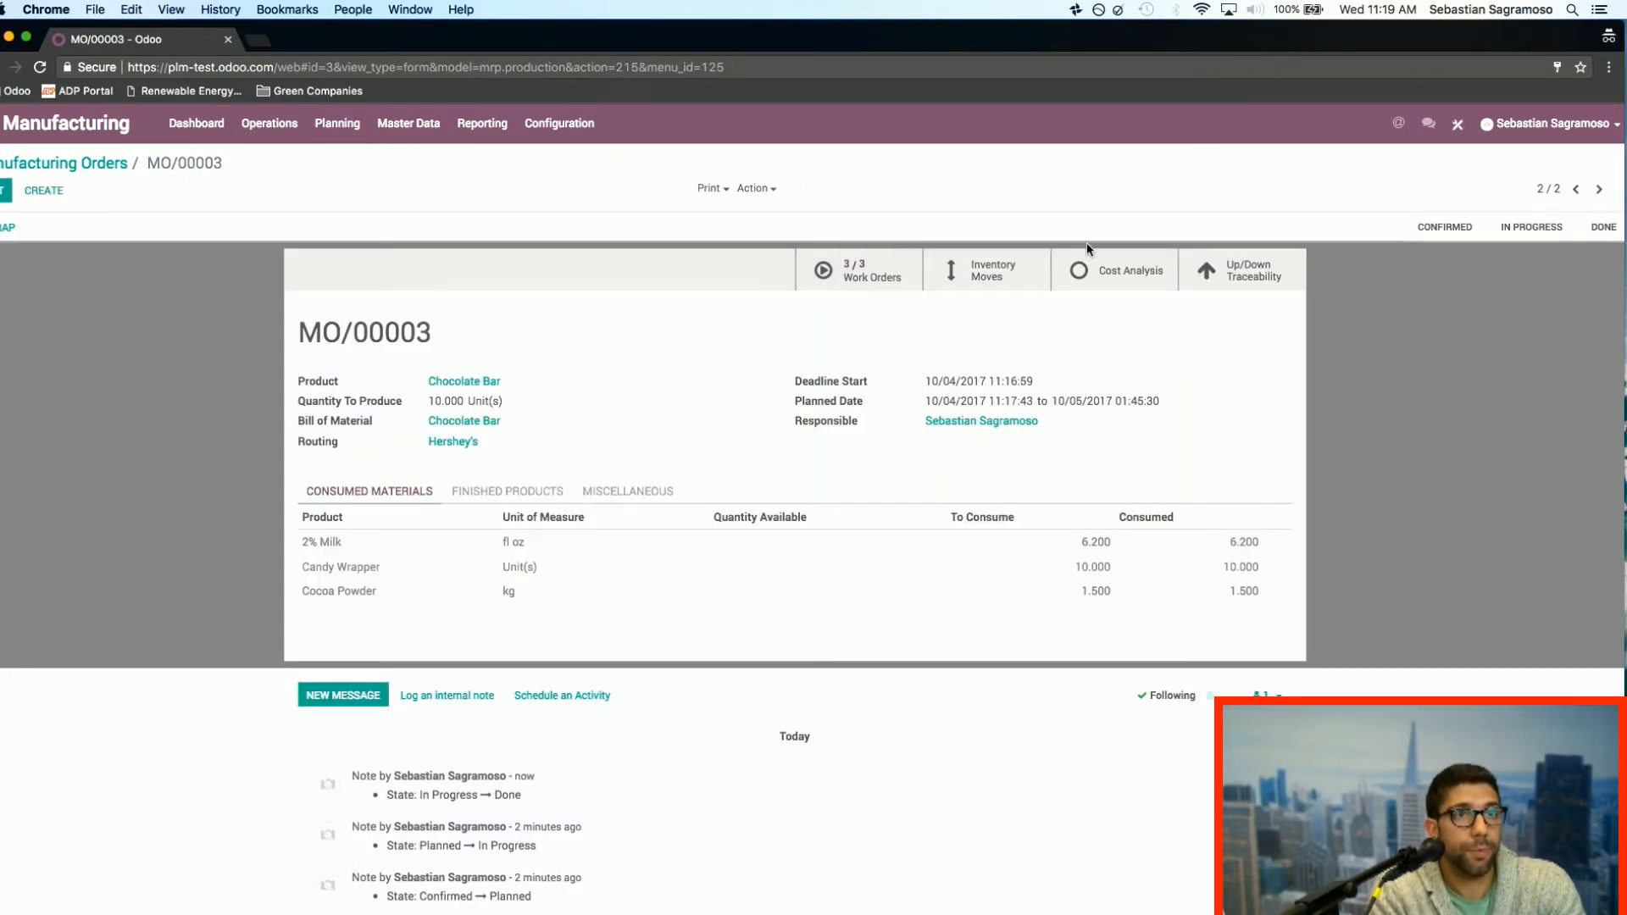
Step: Examine the manufacturing order's cost analysis of raw materials and operations, and return to the manufacturing orders list
{"action": "left_click", "coordinate": [1114, 269]}
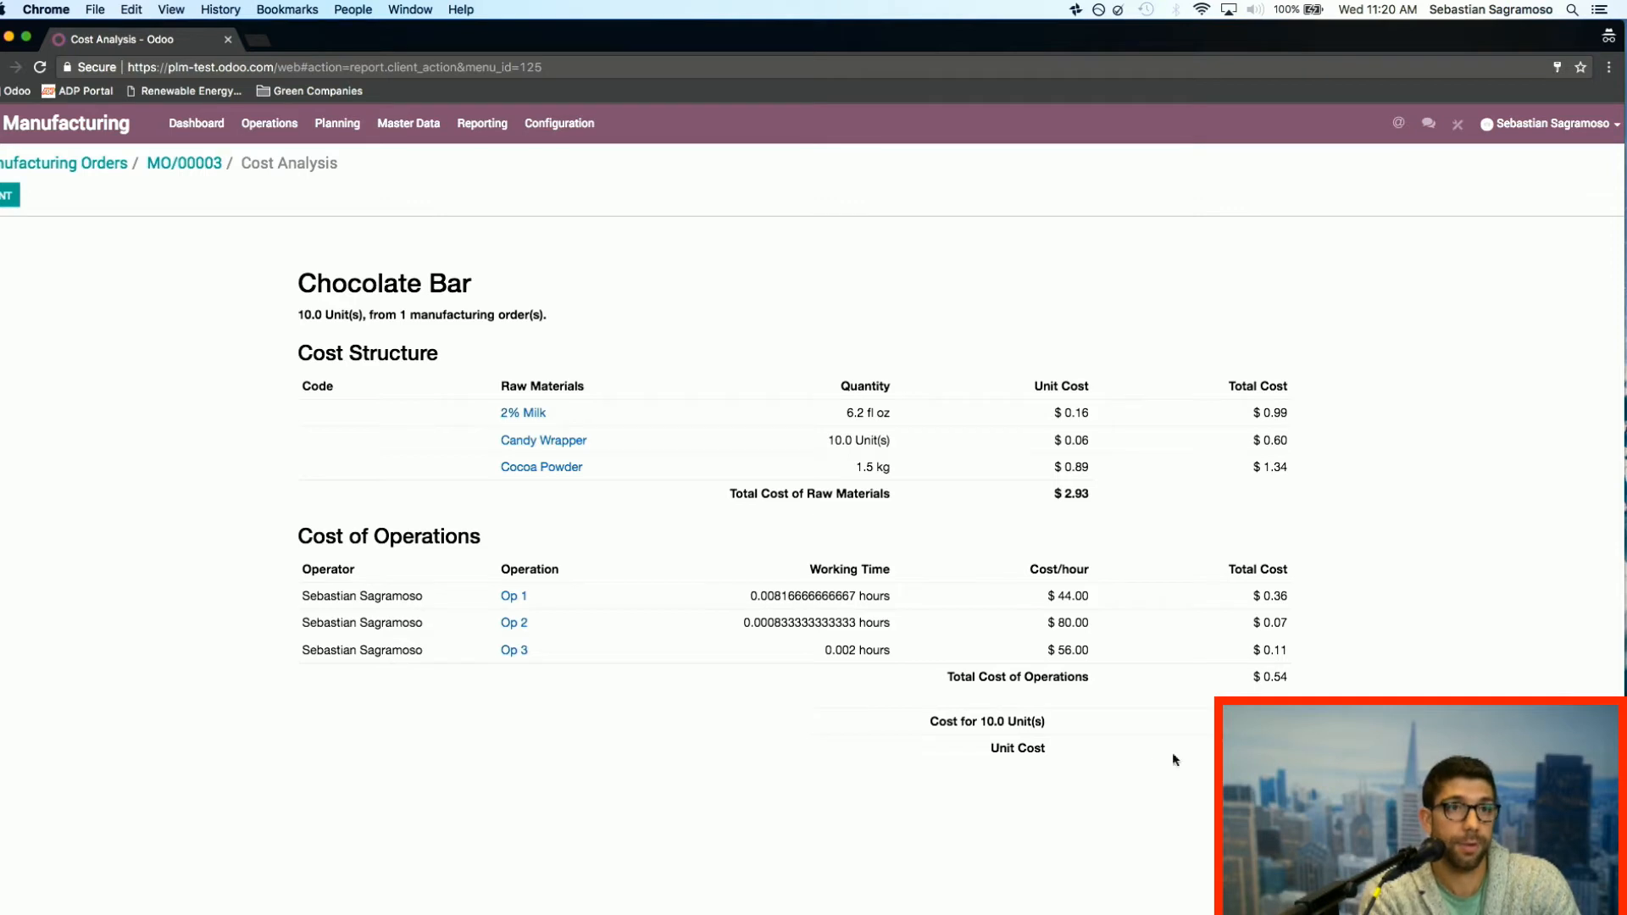
{"action": "left_click", "coordinate": [191, 170]}
{"action": "left_click", "coordinate": [80, 161]}
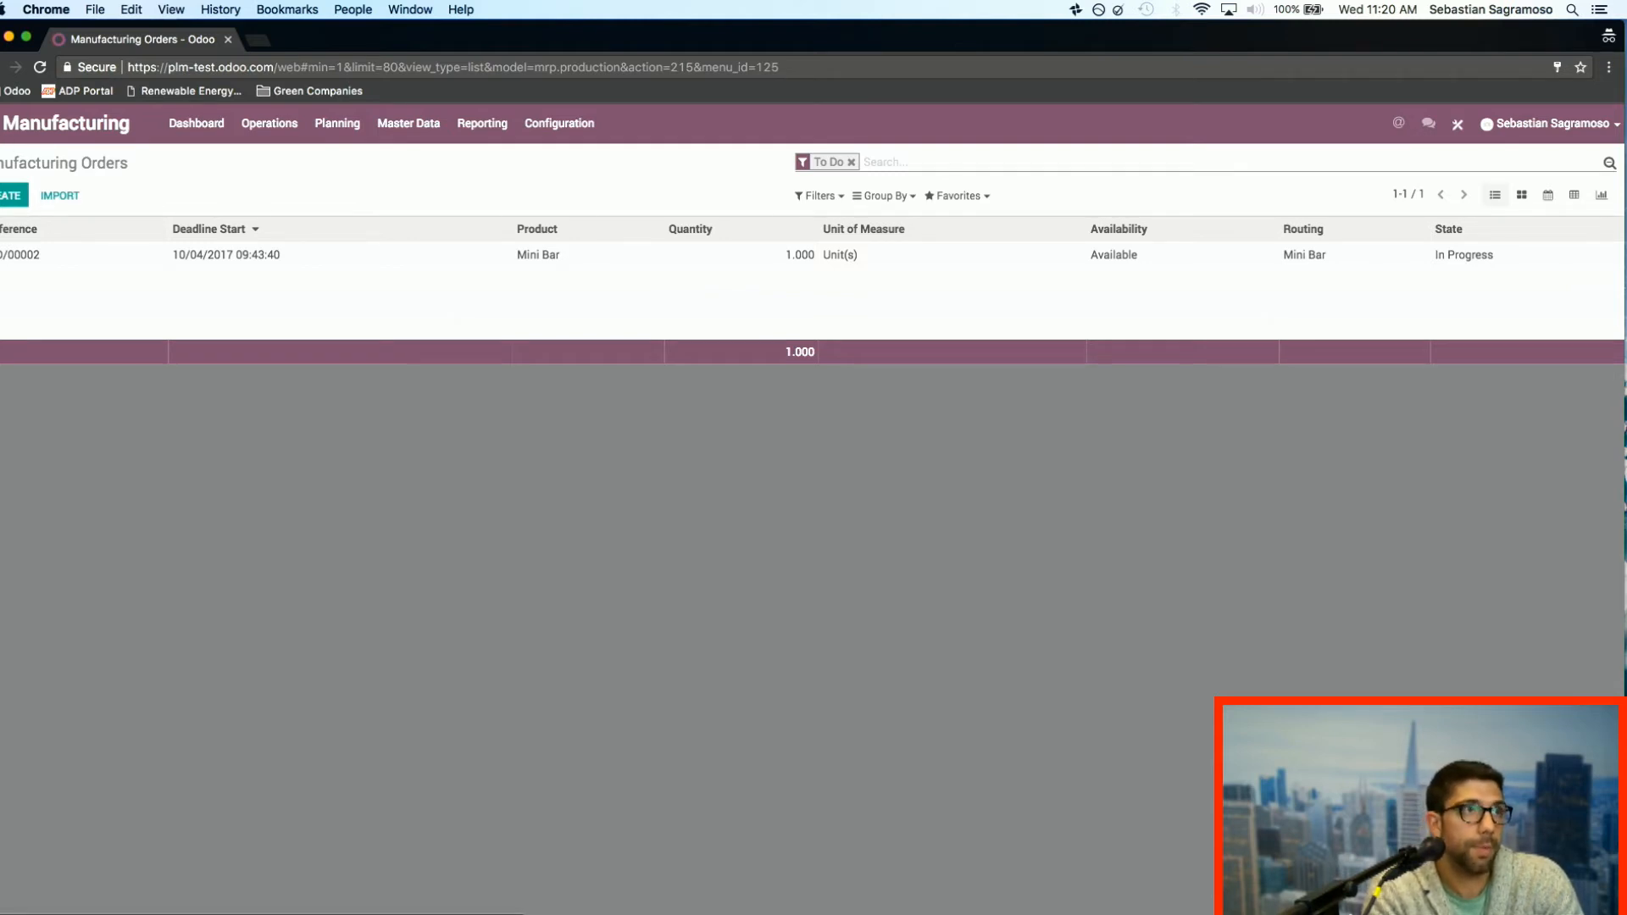
Step: Switch to the PLM app and view the Seasonal Change engineering changes with the Refused and Effective stages unfolded
{"action": "left_click", "coordinate": [1, 123]}
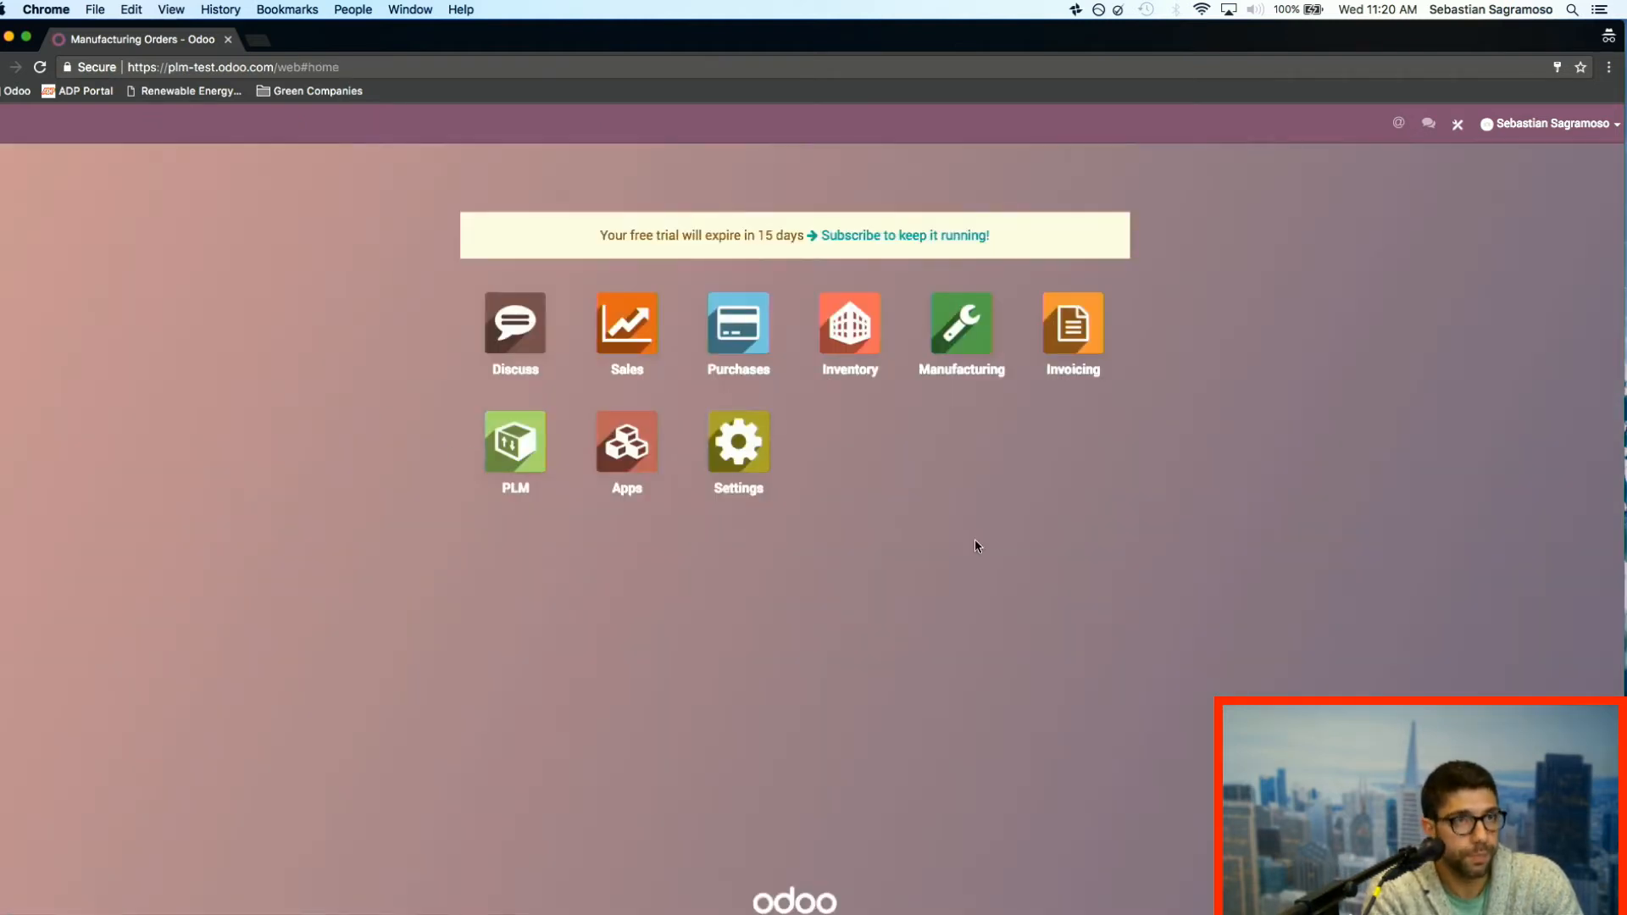
{"action": "left_click", "coordinate": [515, 458]}
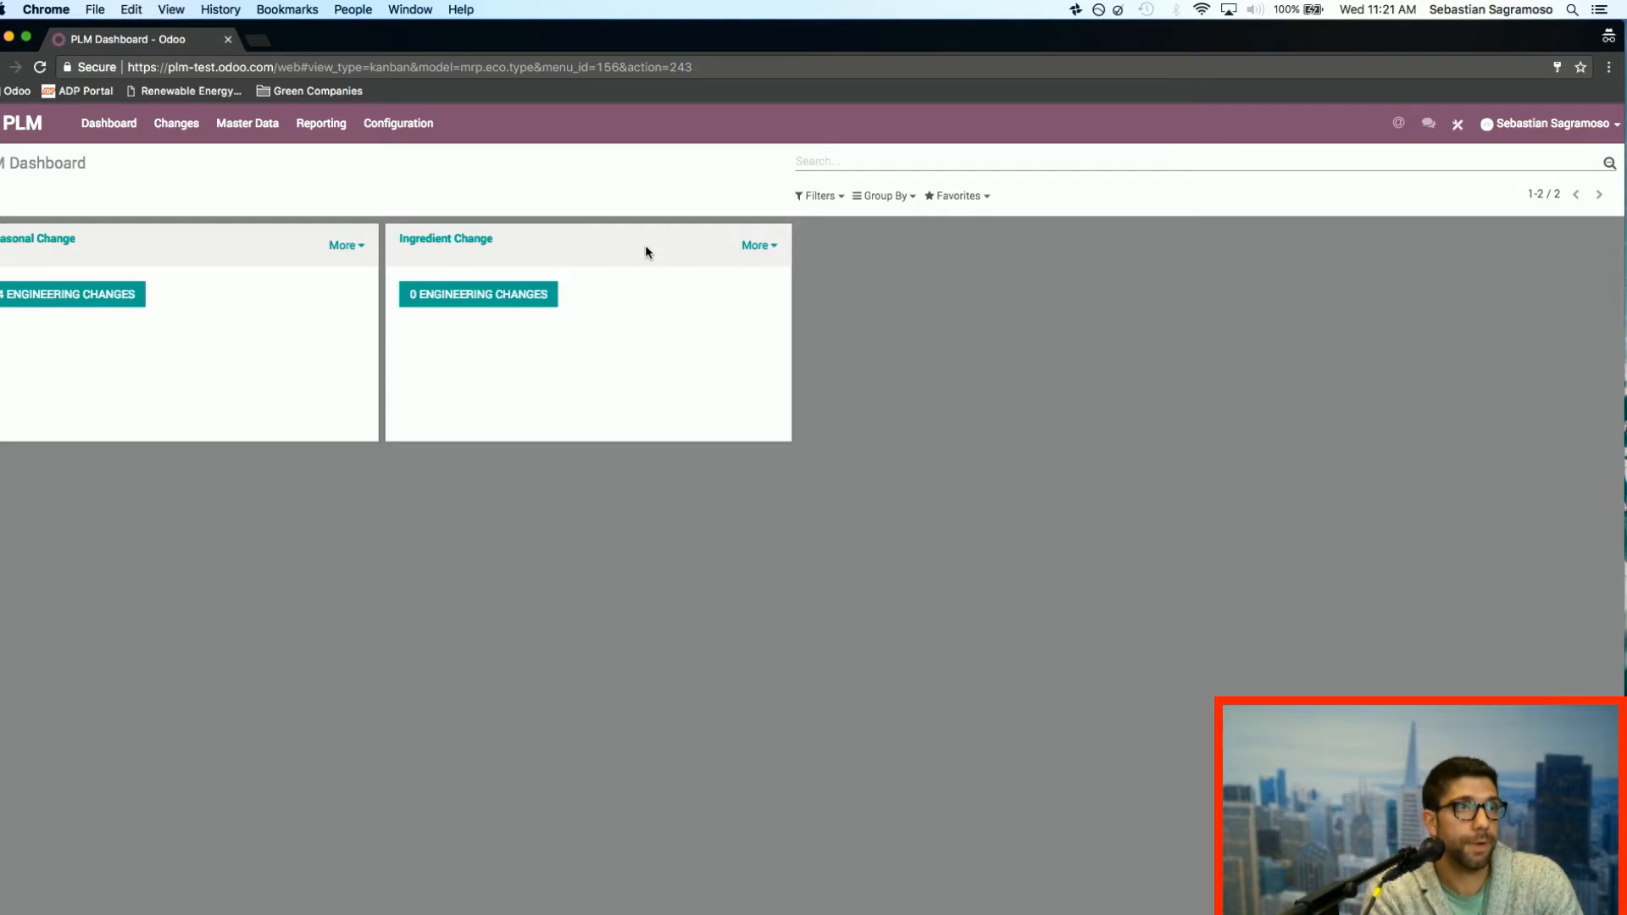
{"action": "left_click", "coordinate": [115, 297]}
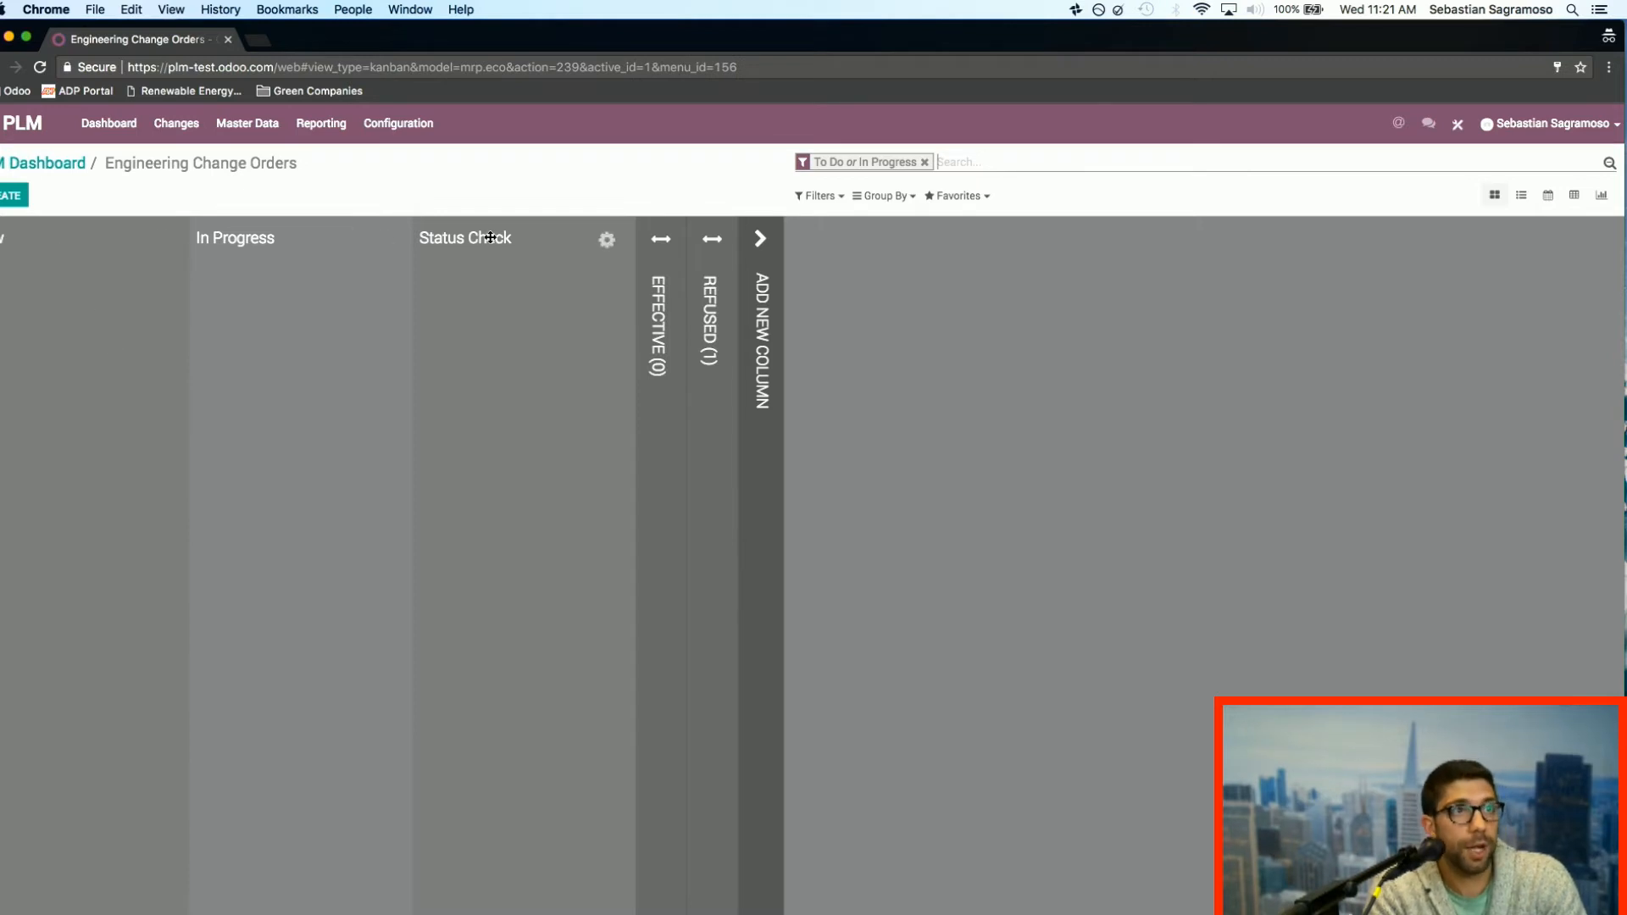
{"action": "left_click", "coordinate": [711, 317]}
{"action": "left_click", "coordinate": [658, 308]}
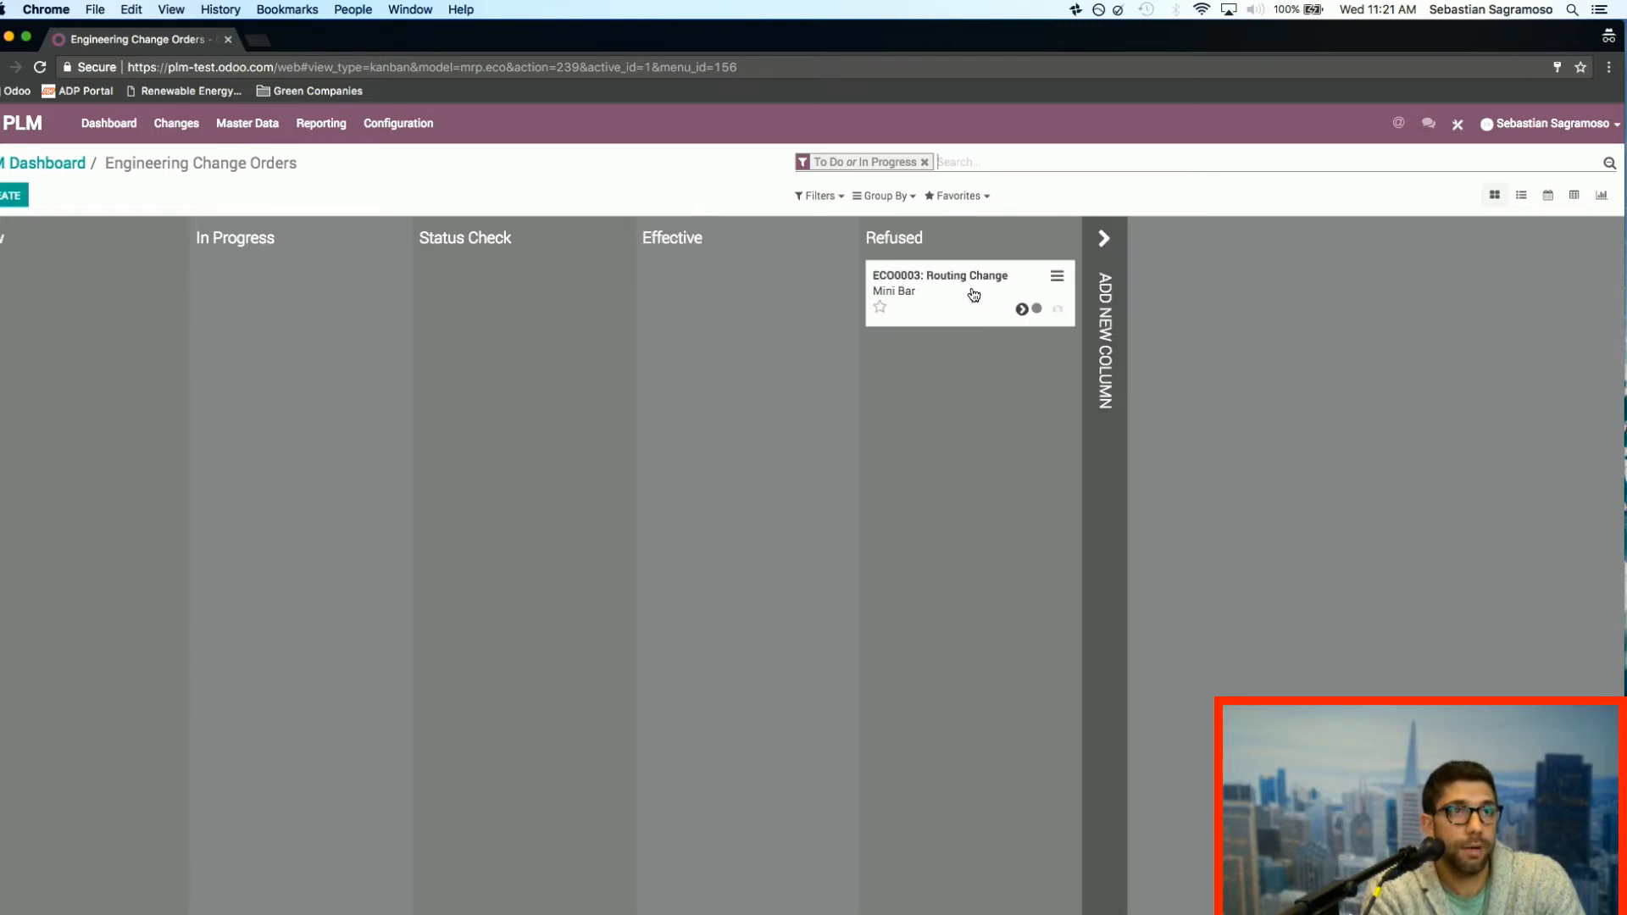
{"action": "left_click_drag", "start_coordinate": [973, 294], "coordinate": [983, 326]}
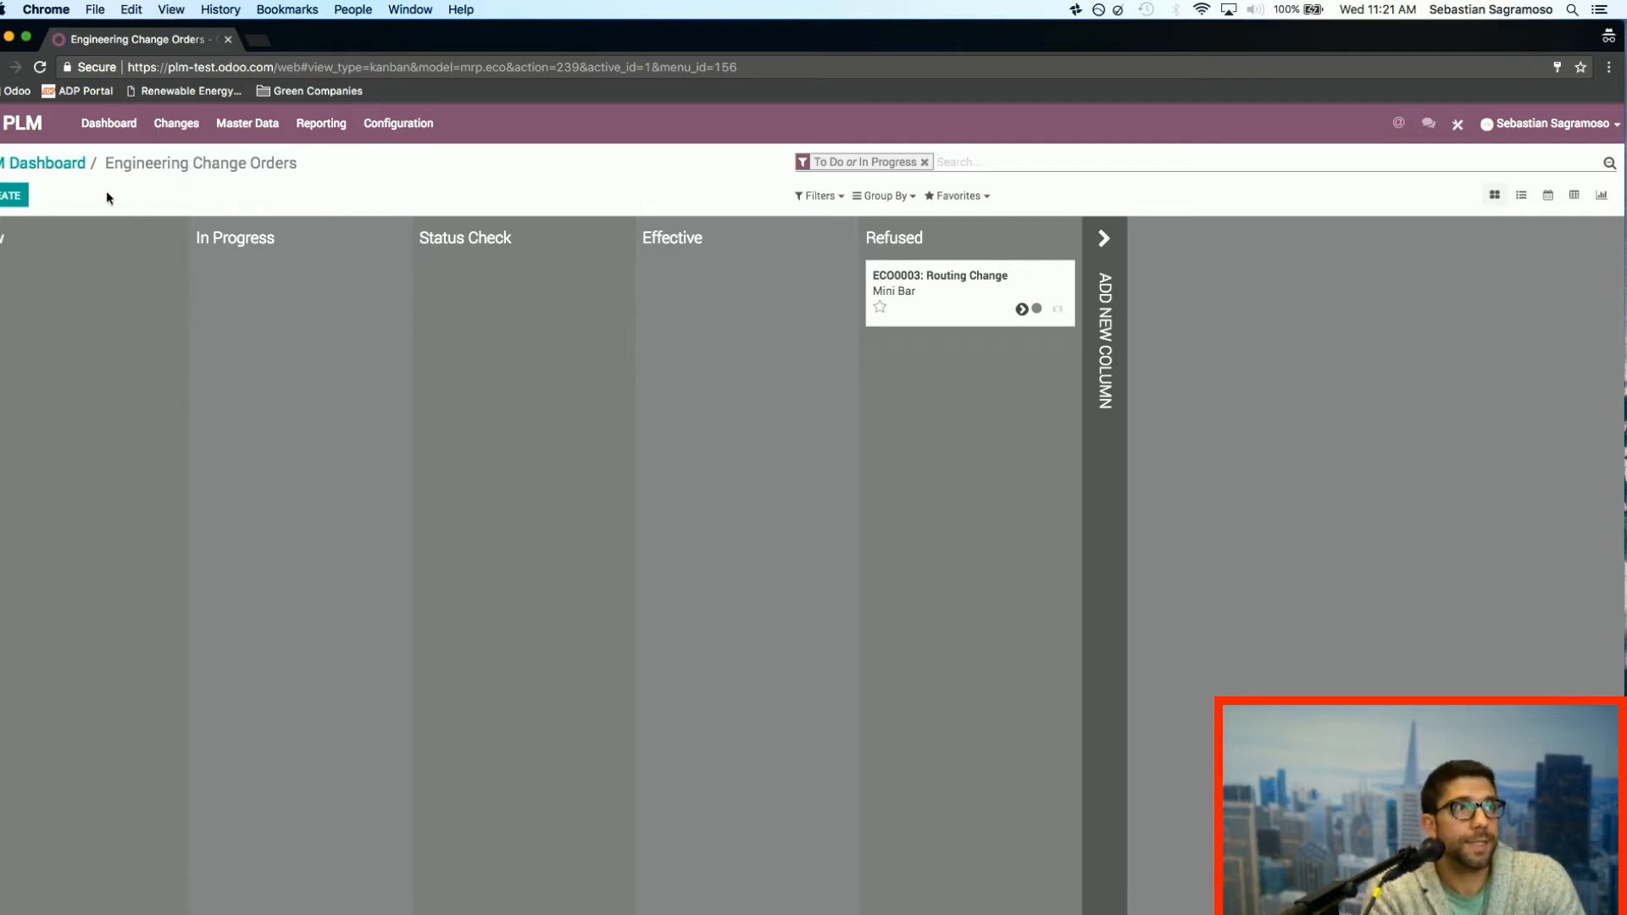
Step: Review the configured ECO types and the ECO stages with their approval roles
{"action": "left_click", "coordinate": [54, 164]}
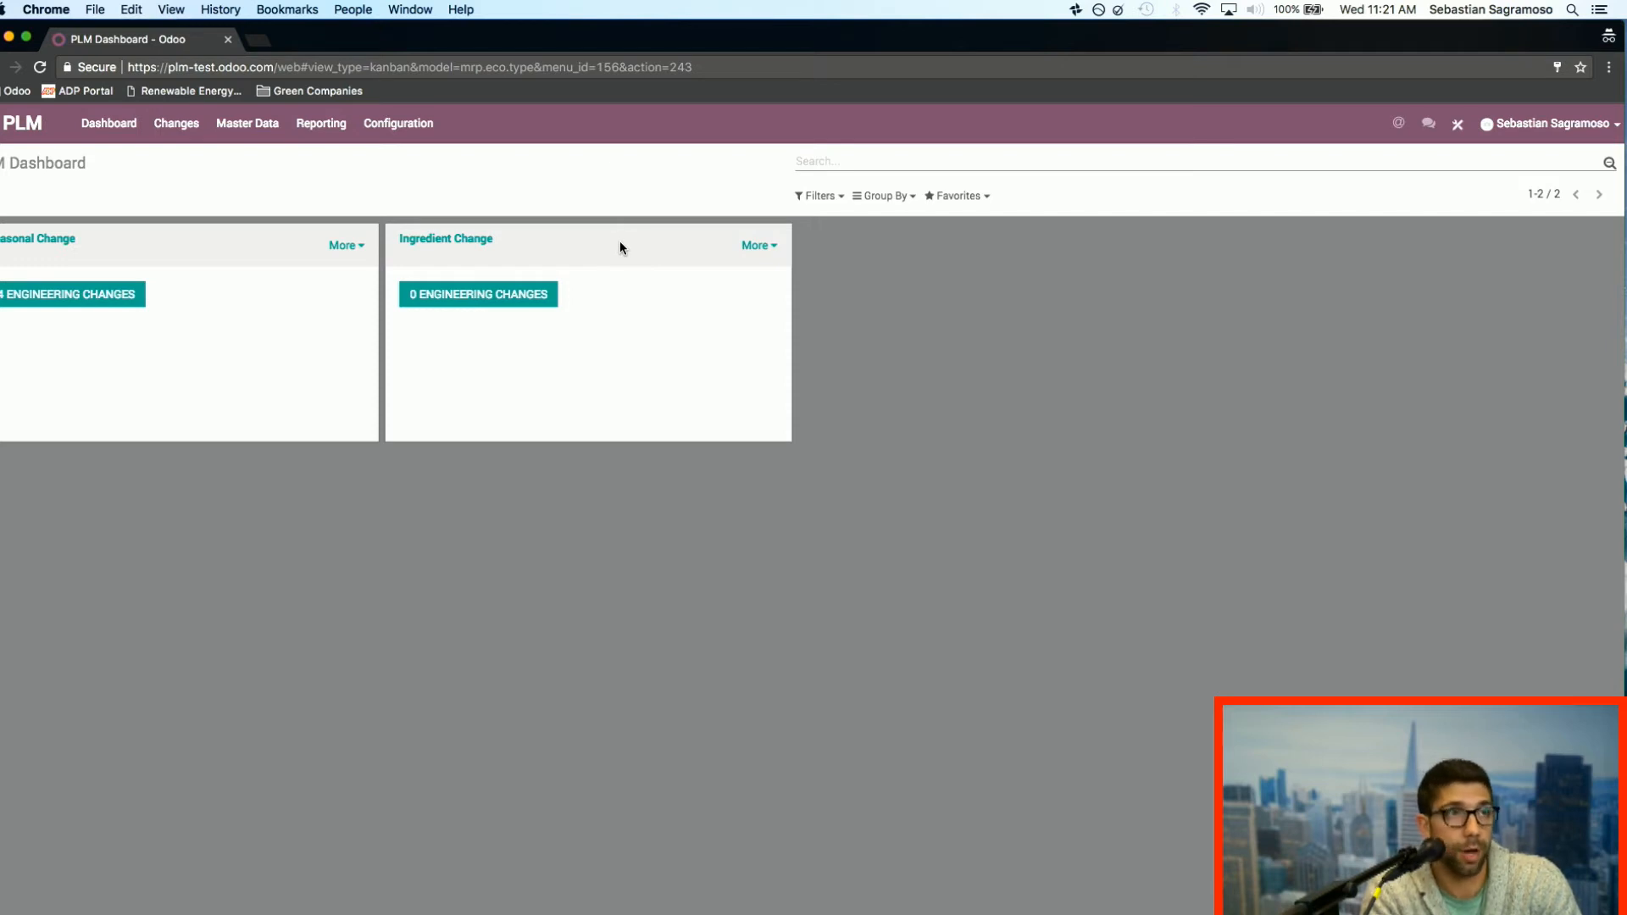
{"action": "left_click", "coordinate": [405, 127]}
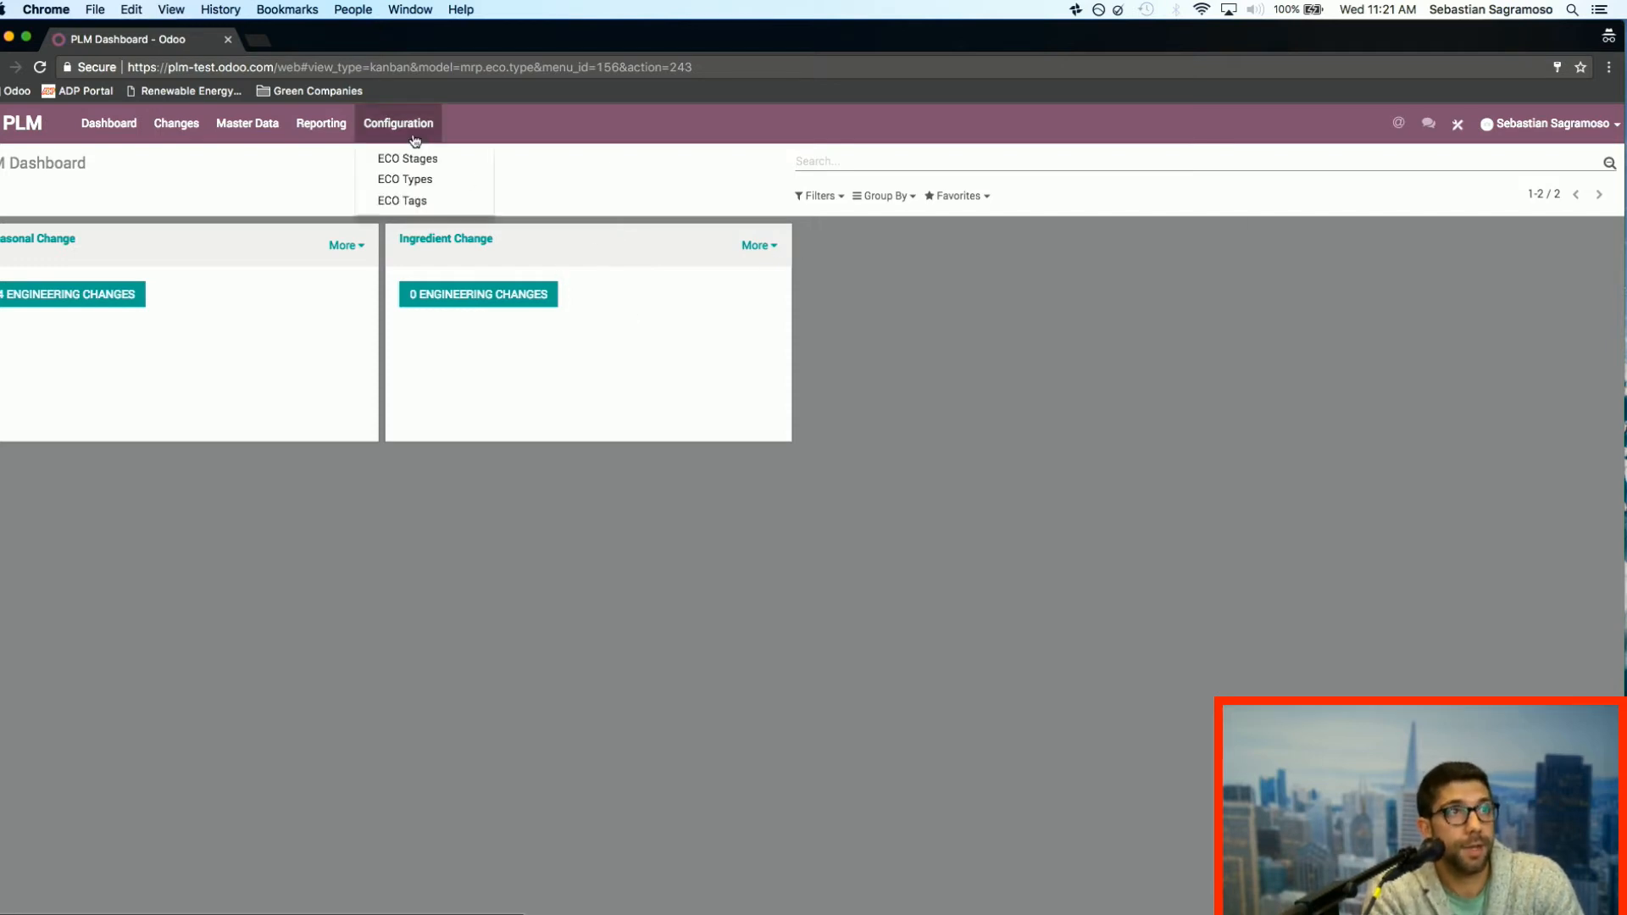
{"action": "left_click", "coordinate": [432, 183]}
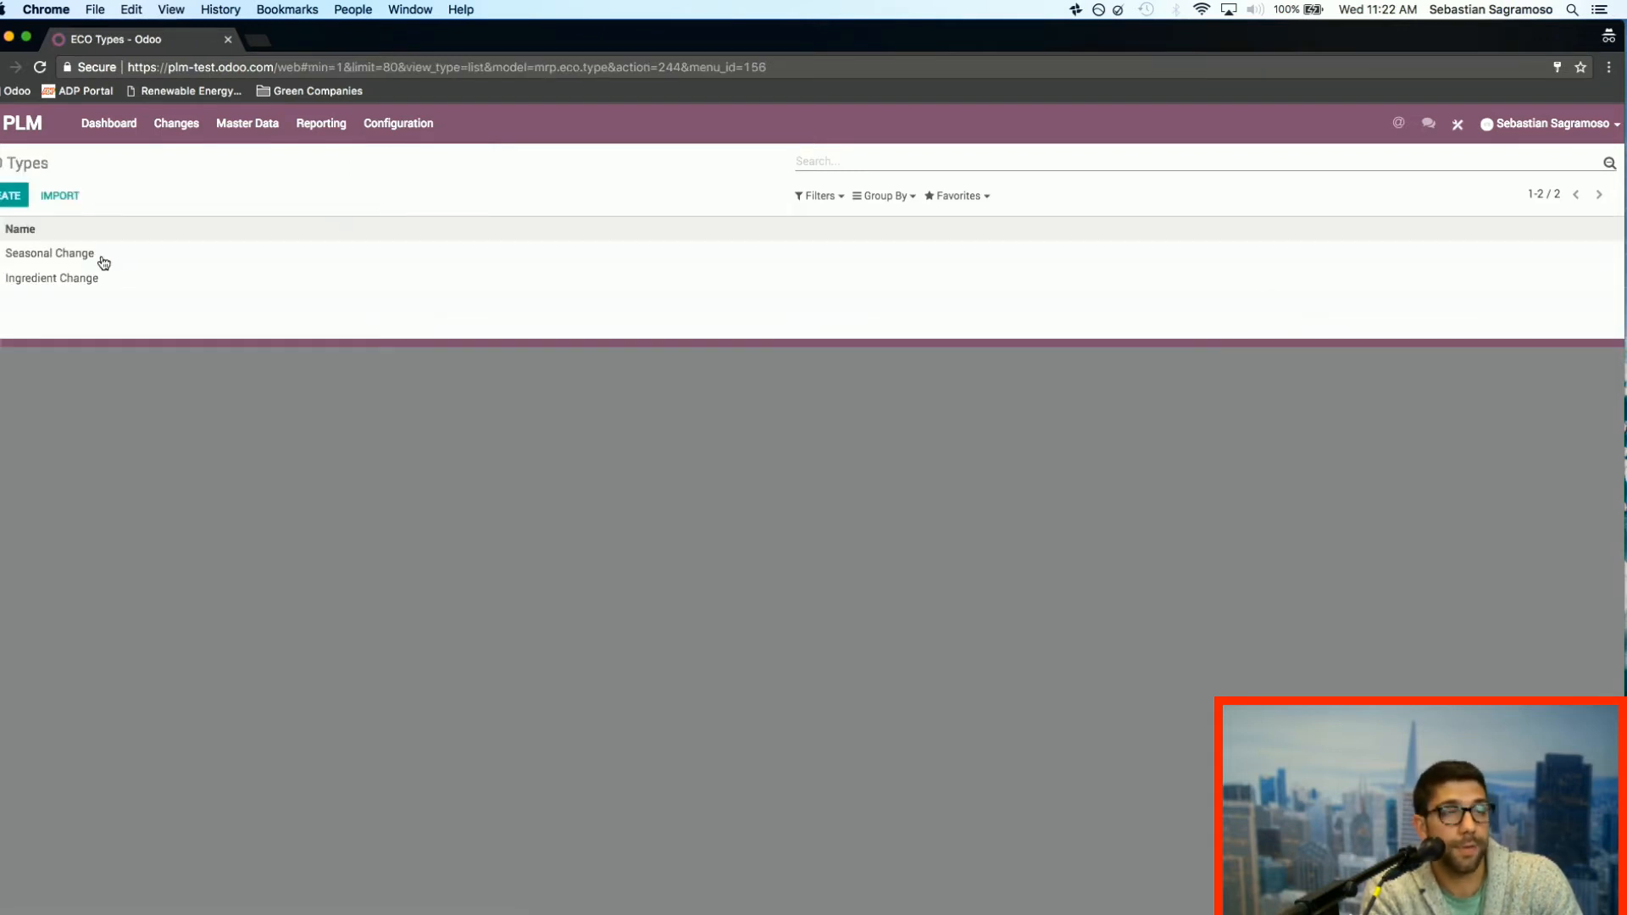
{"action": "left_click", "coordinate": [394, 123]}
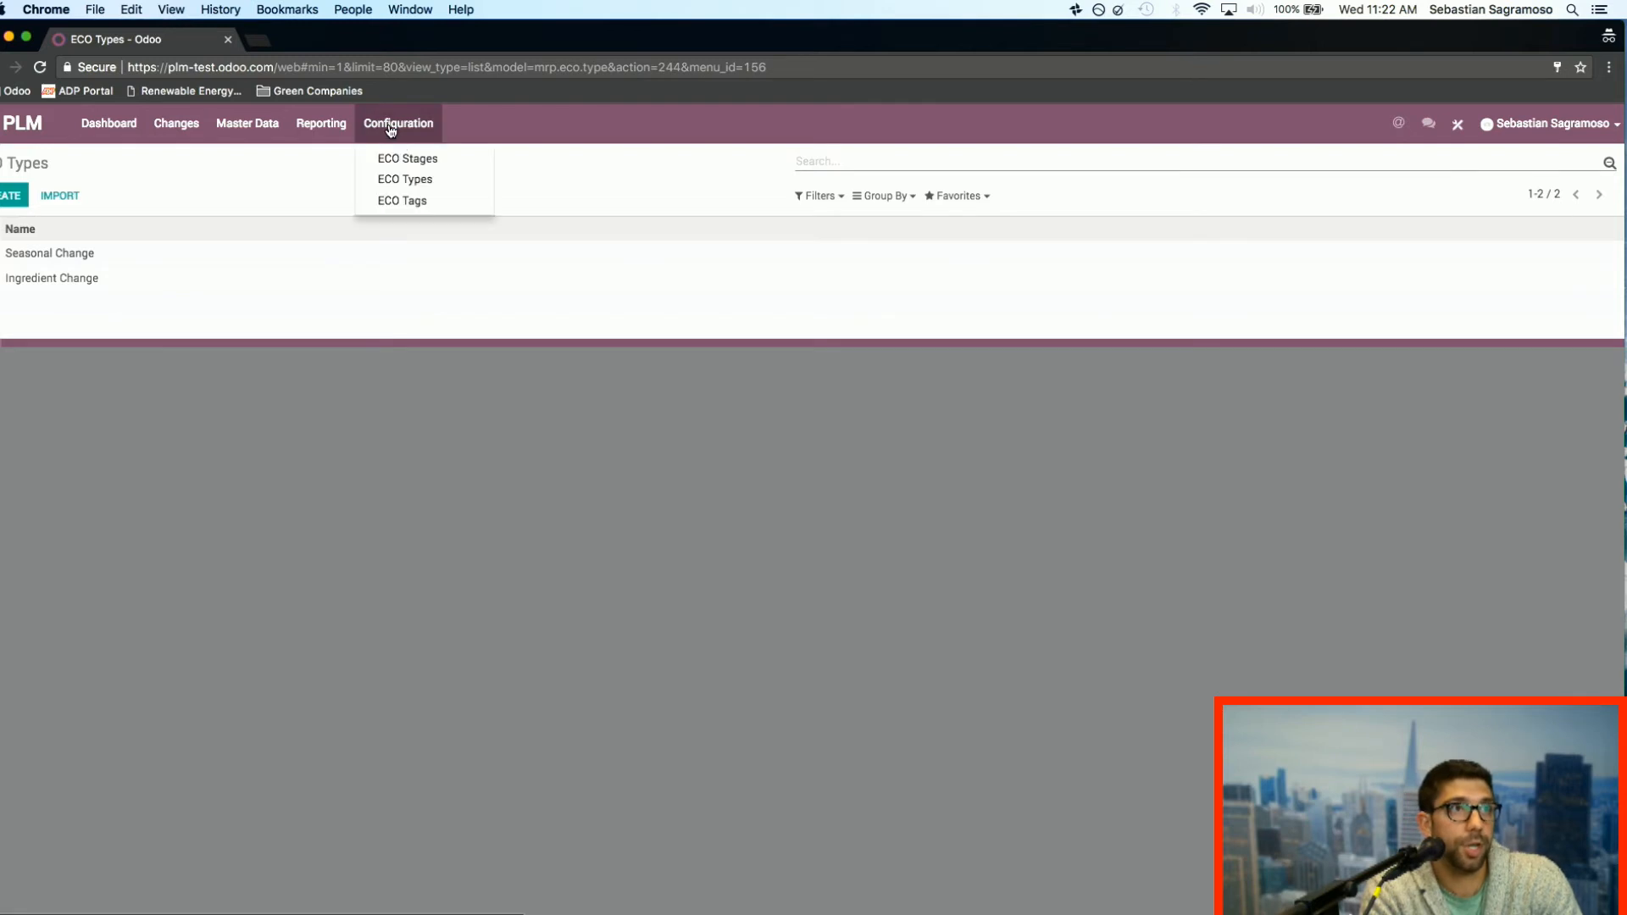
{"action": "left_click", "coordinate": [441, 164]}
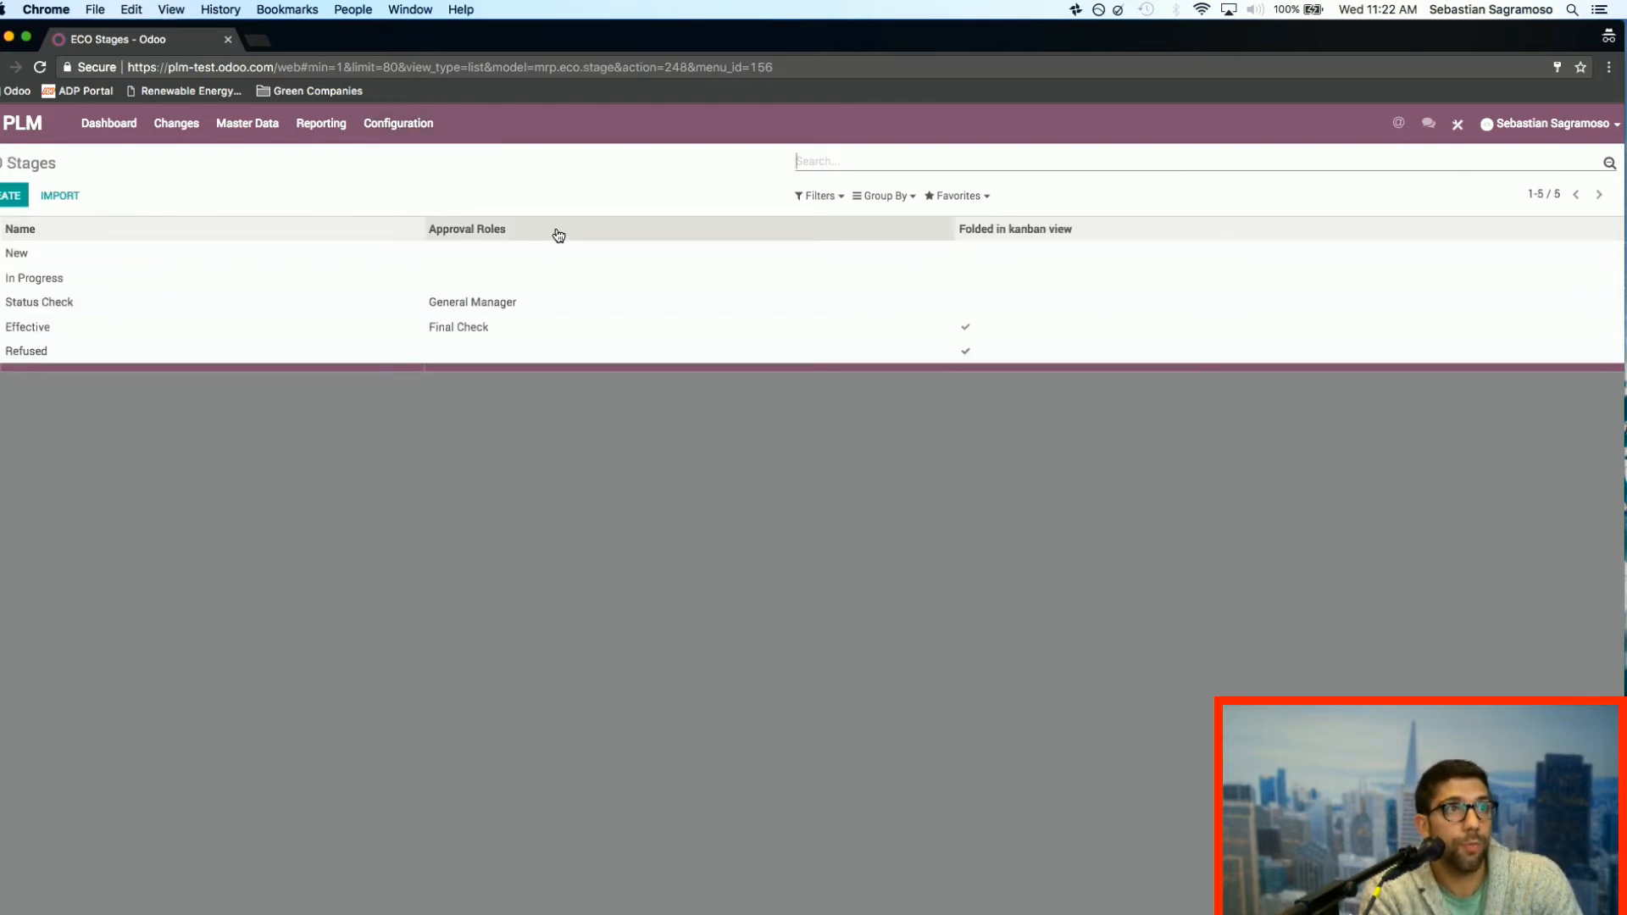
Step: Reopen the Seasonal Change engineering changes from the PLM dashboard and unfold the Refused stage
{"action": "left_click", "coordinate": [110, 134]}
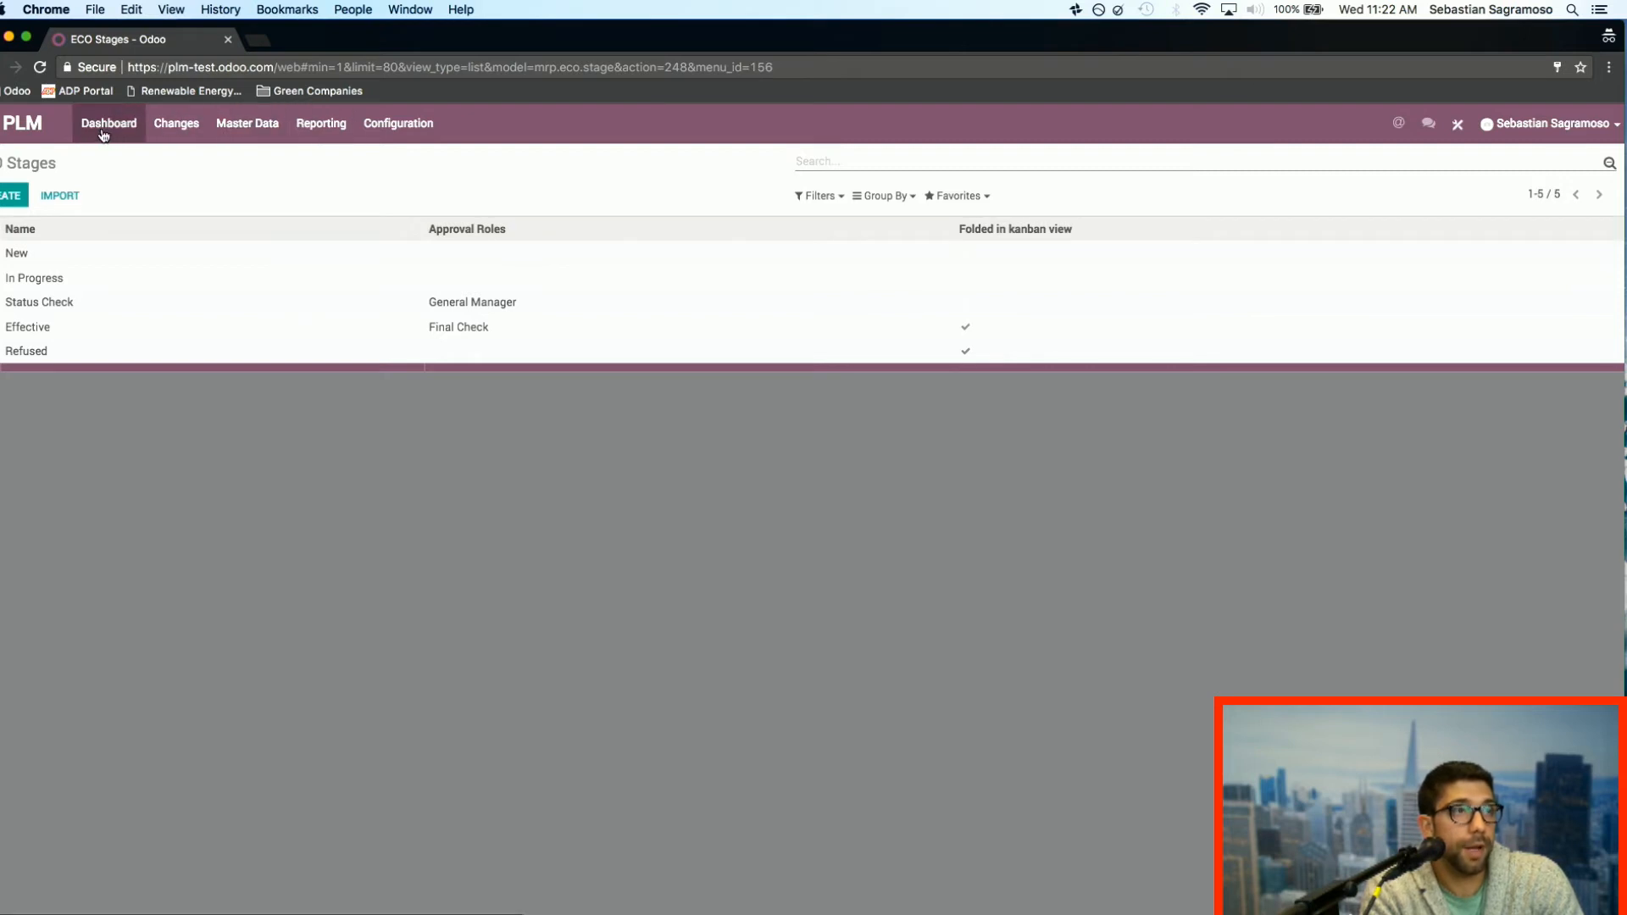
{"action": "left_click", "coordinate": [119, 299]}
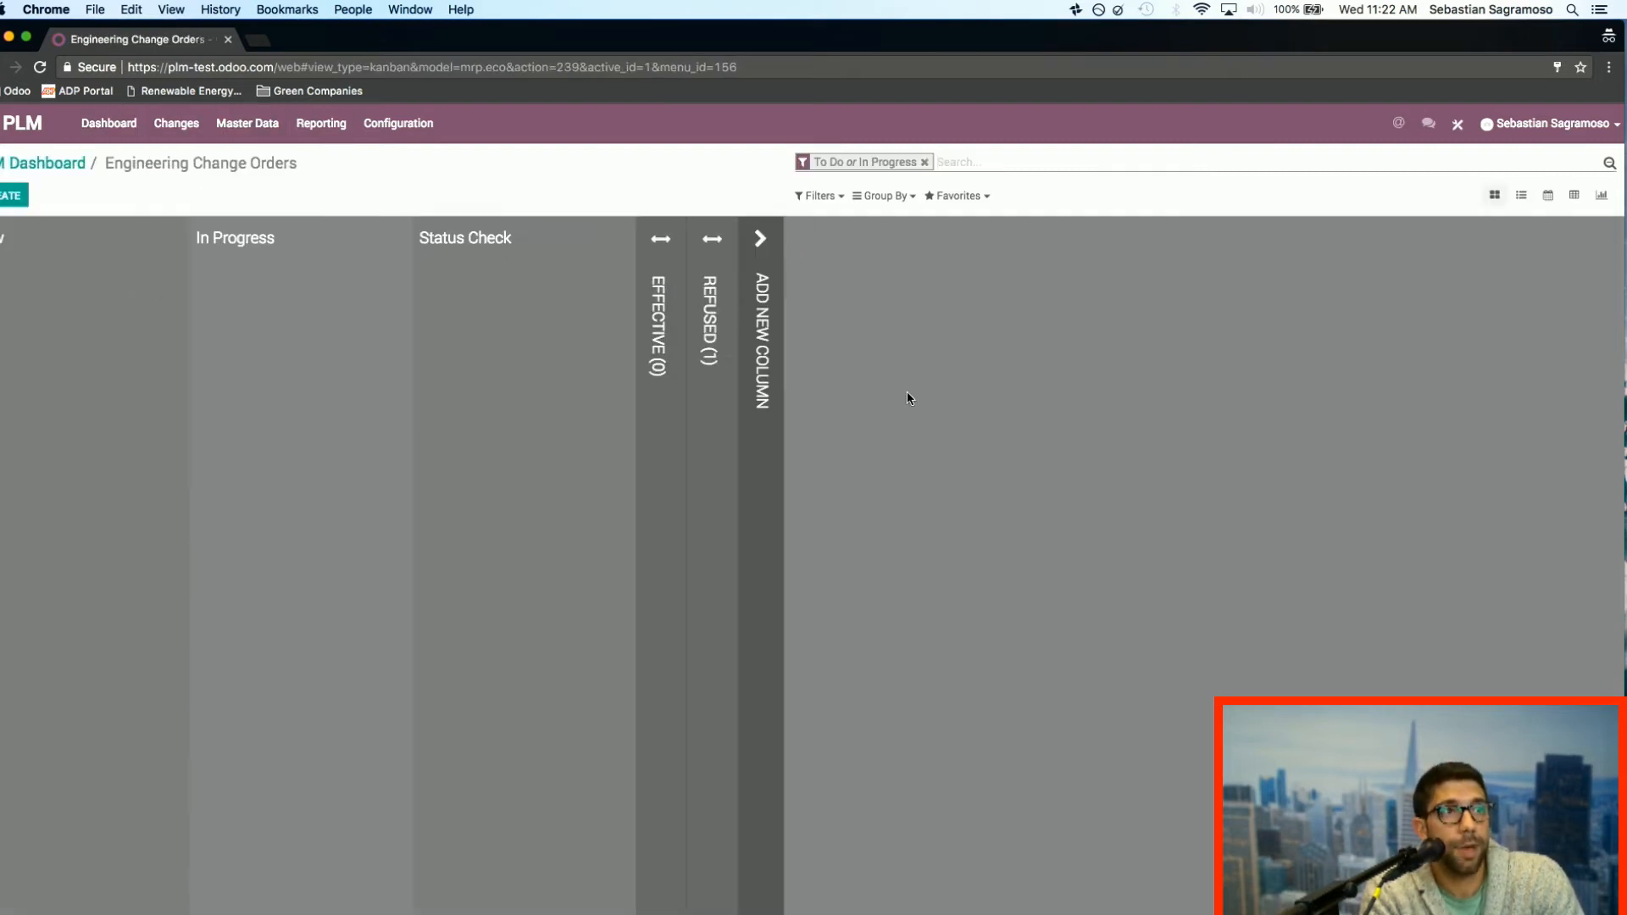
{"action": "mouse_move", "coordinate": [380, 241]}
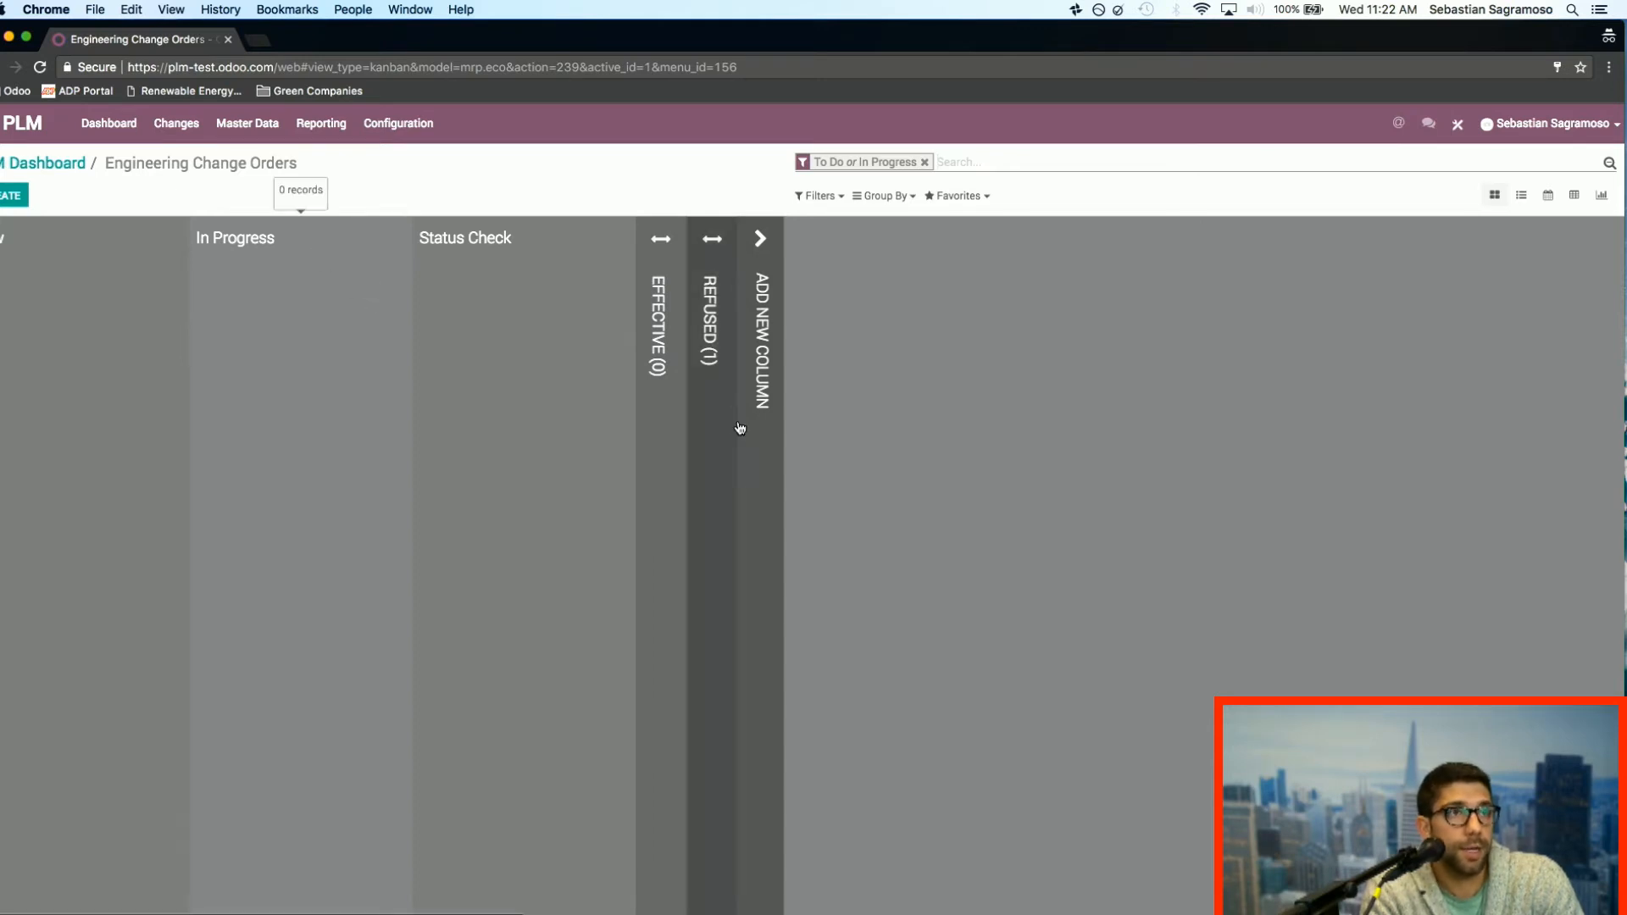
{"action": "left_click", "coordinate": [720, 354]}
{"action": "mouse_move", "coordinate": [796, 312]}
{"action": "left_mouse_down"}
{"action": "mouse_move", "coordinate": [669, 331]}
{"action": "mouse_move", "coordinate": [796, 304]}
{"action": "left_mouse_up"}
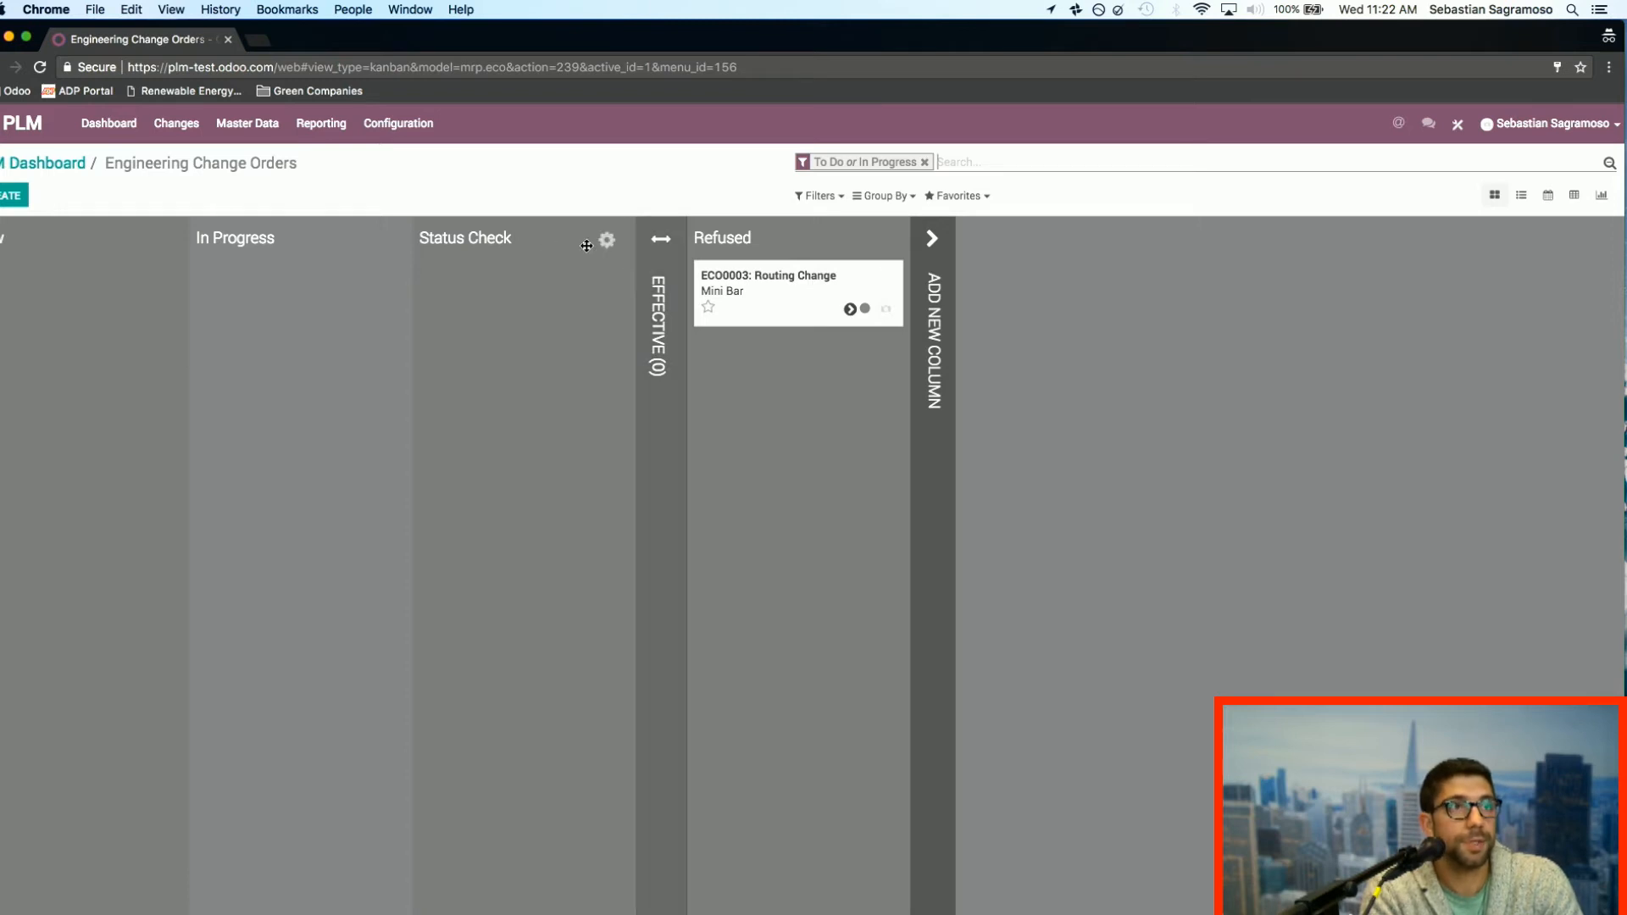
Step: Inspect the Status Check stage's settings and approvals, and close them without saving
{"action": "left_click", "coordinate": [607, 240]}
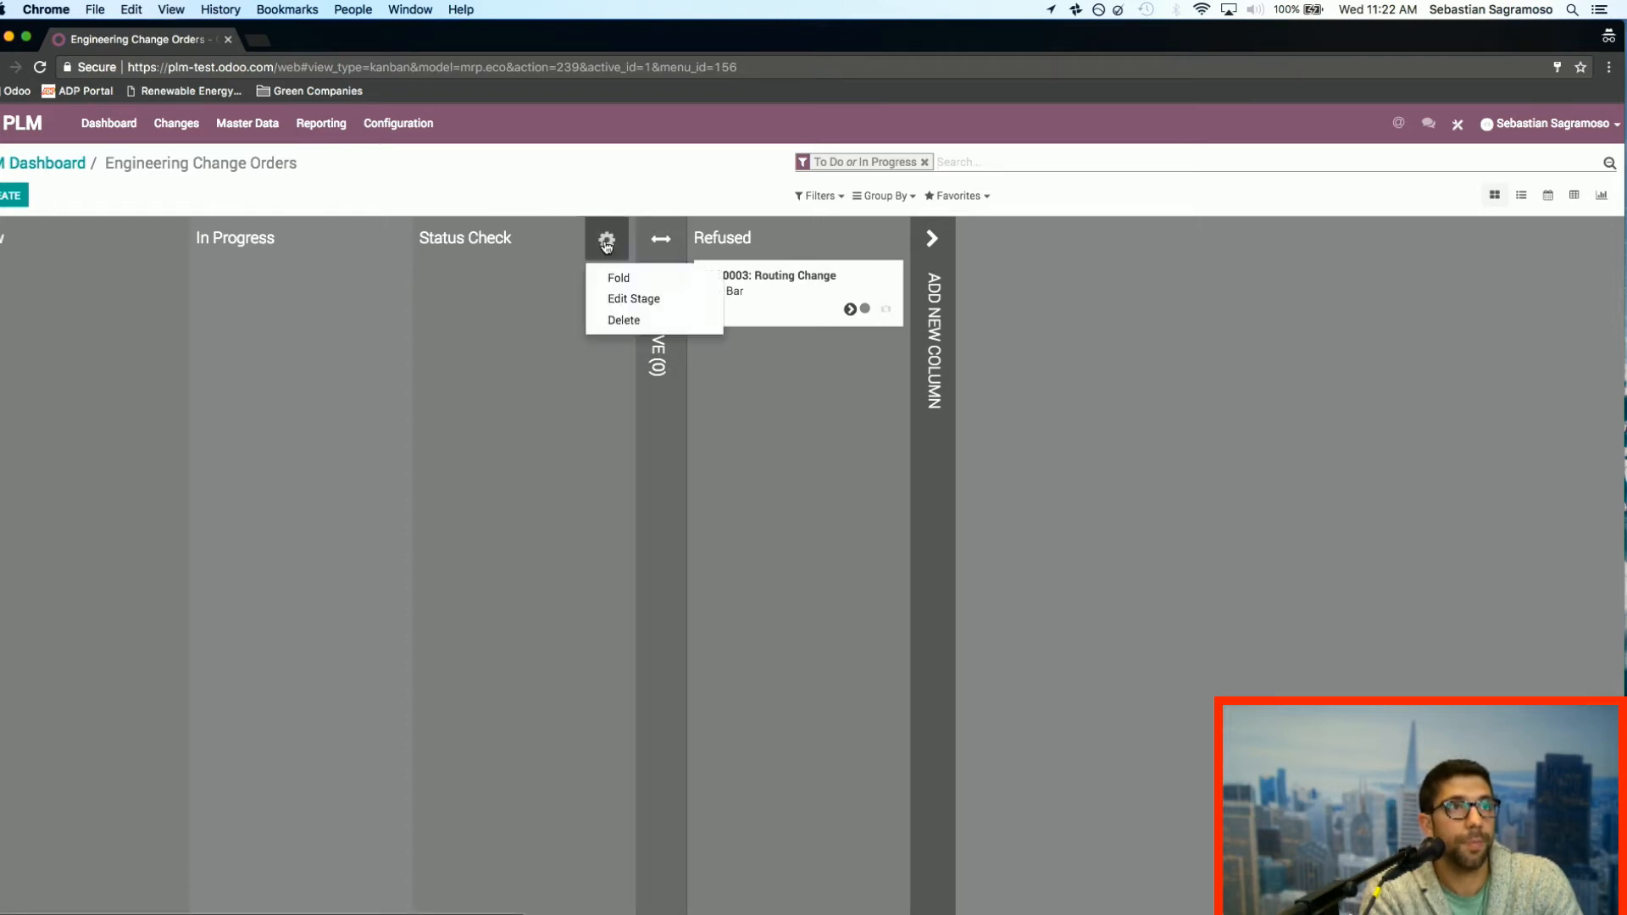
{"action": "left_click", "coordinate": [633, 302]}
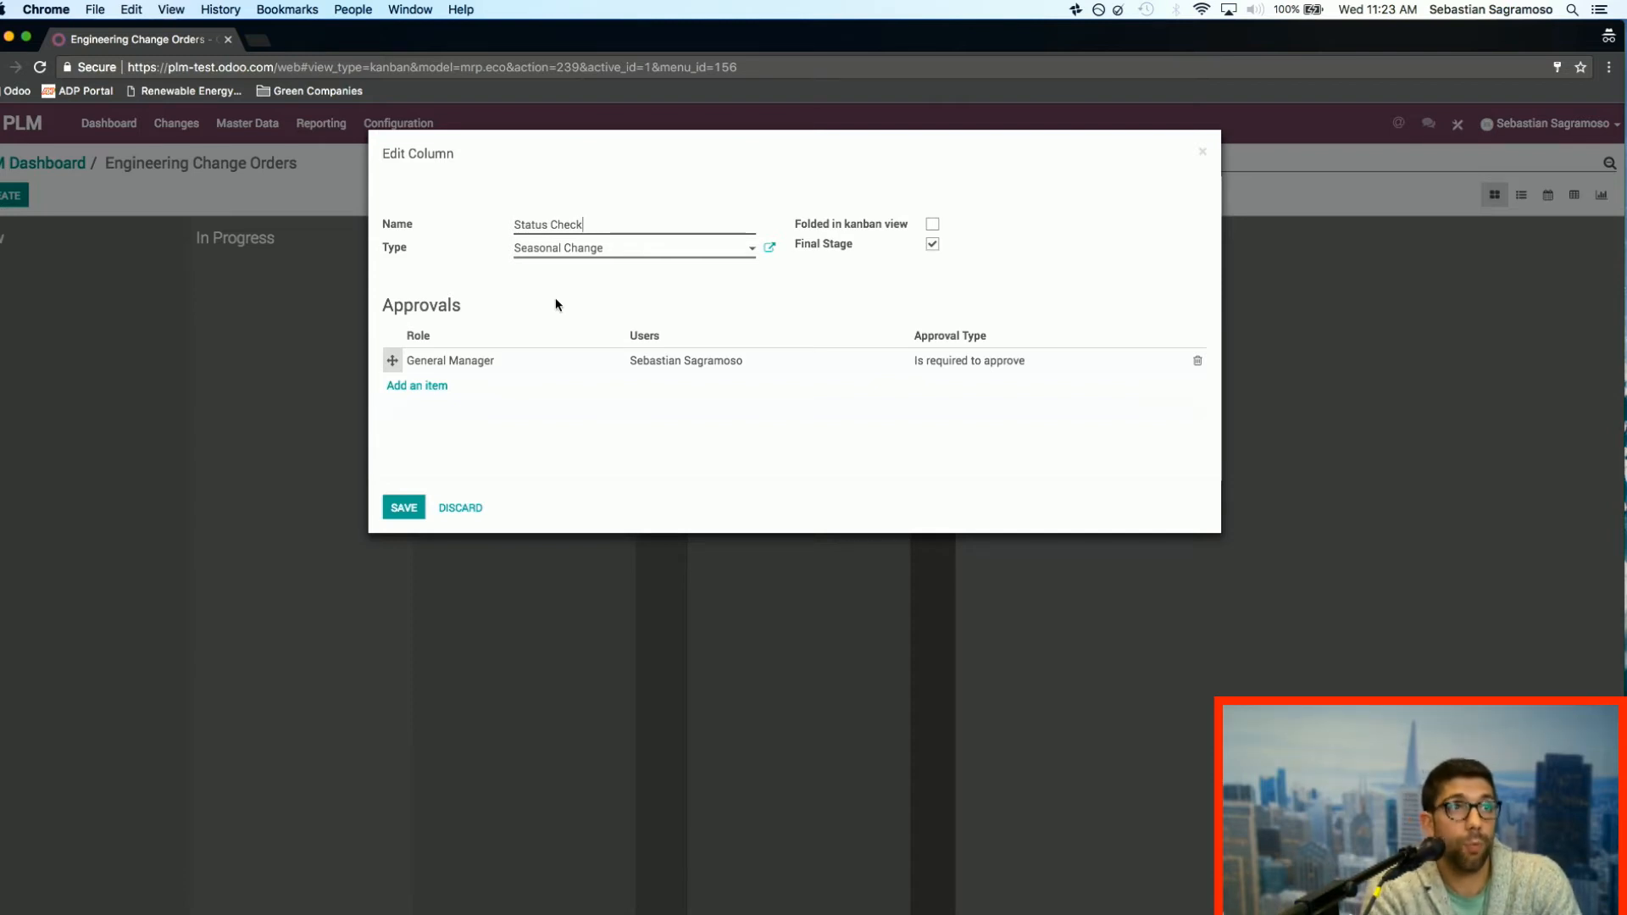
{"action": "left_click", "coordinate": [464, 509]}
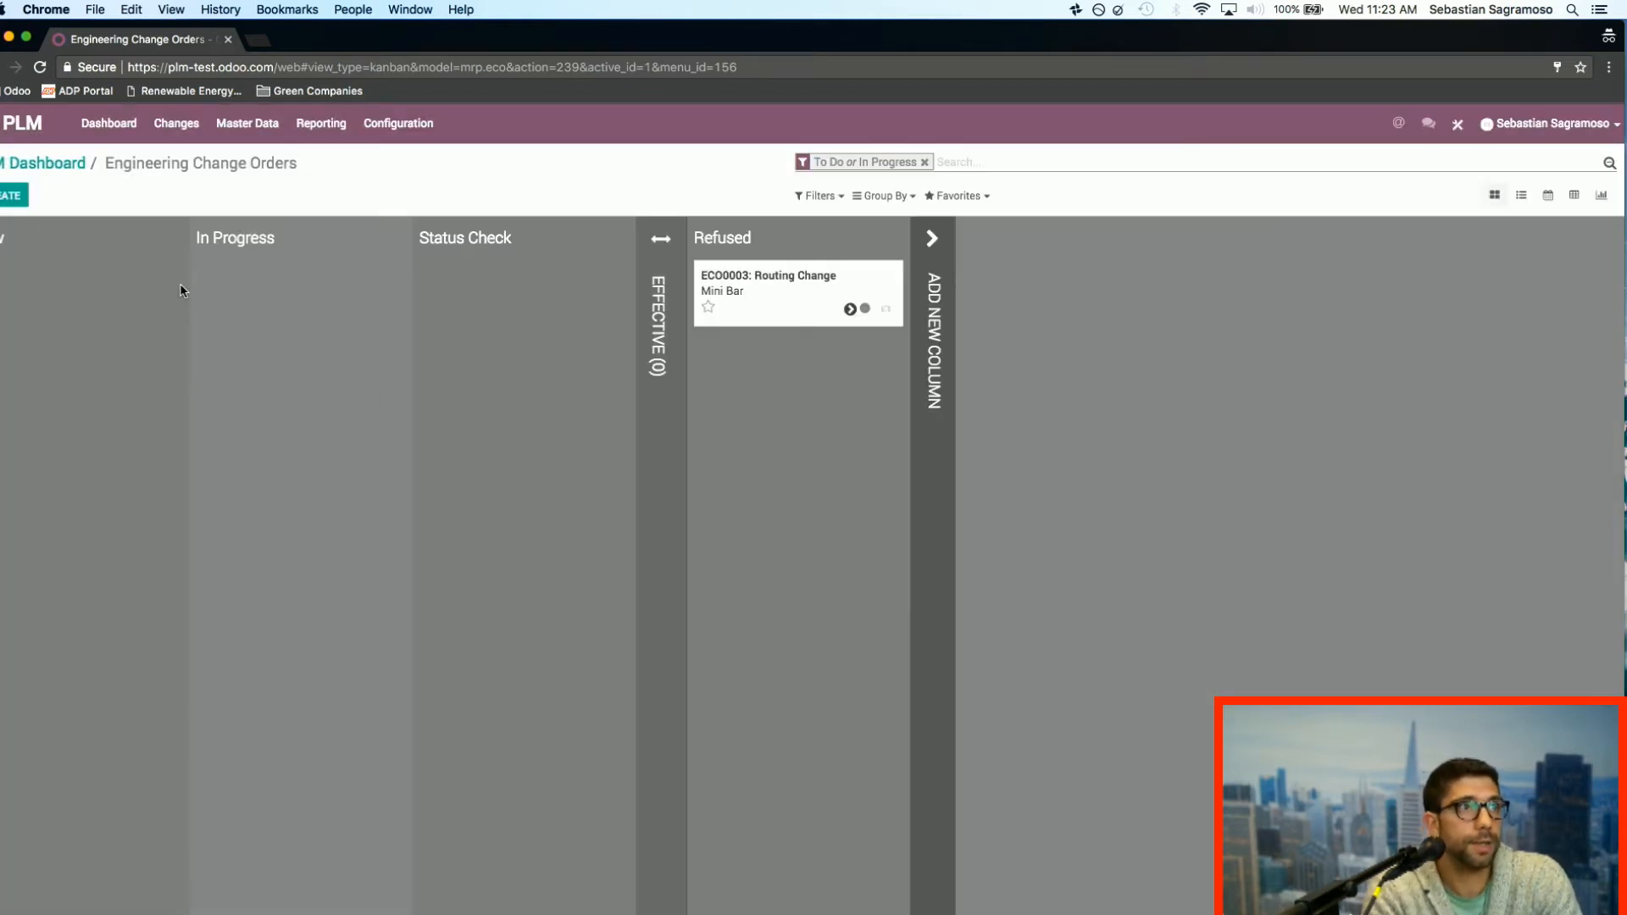
{"action": "left_click", "coordinate": [882, 242]}
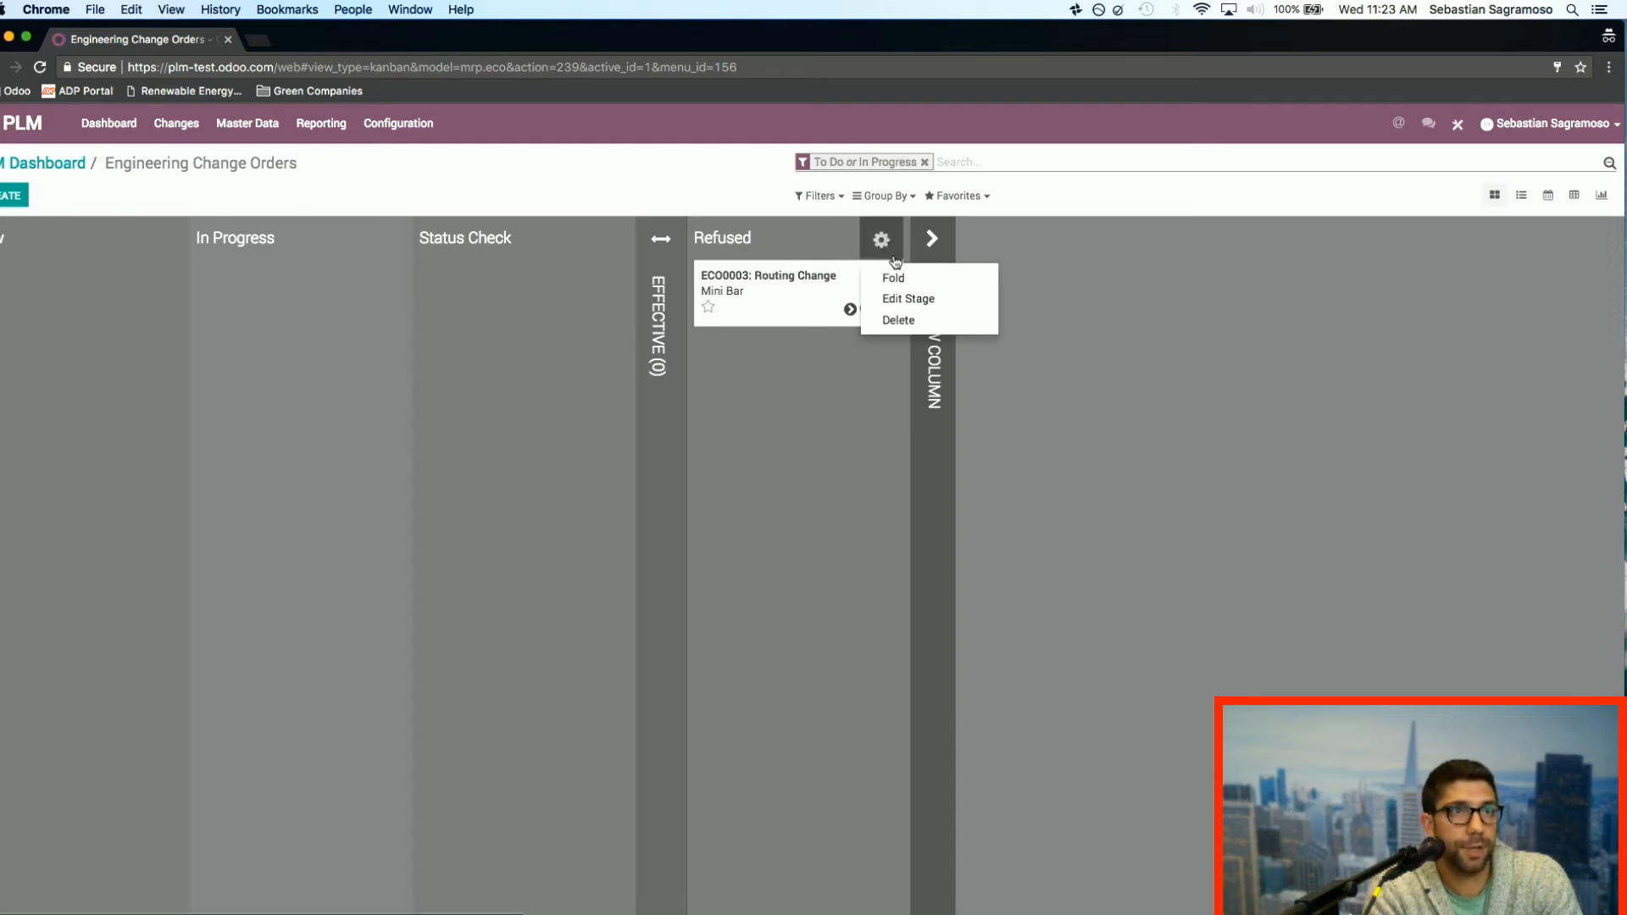
{"action": "left_click", "coordinate": [636, 204]}
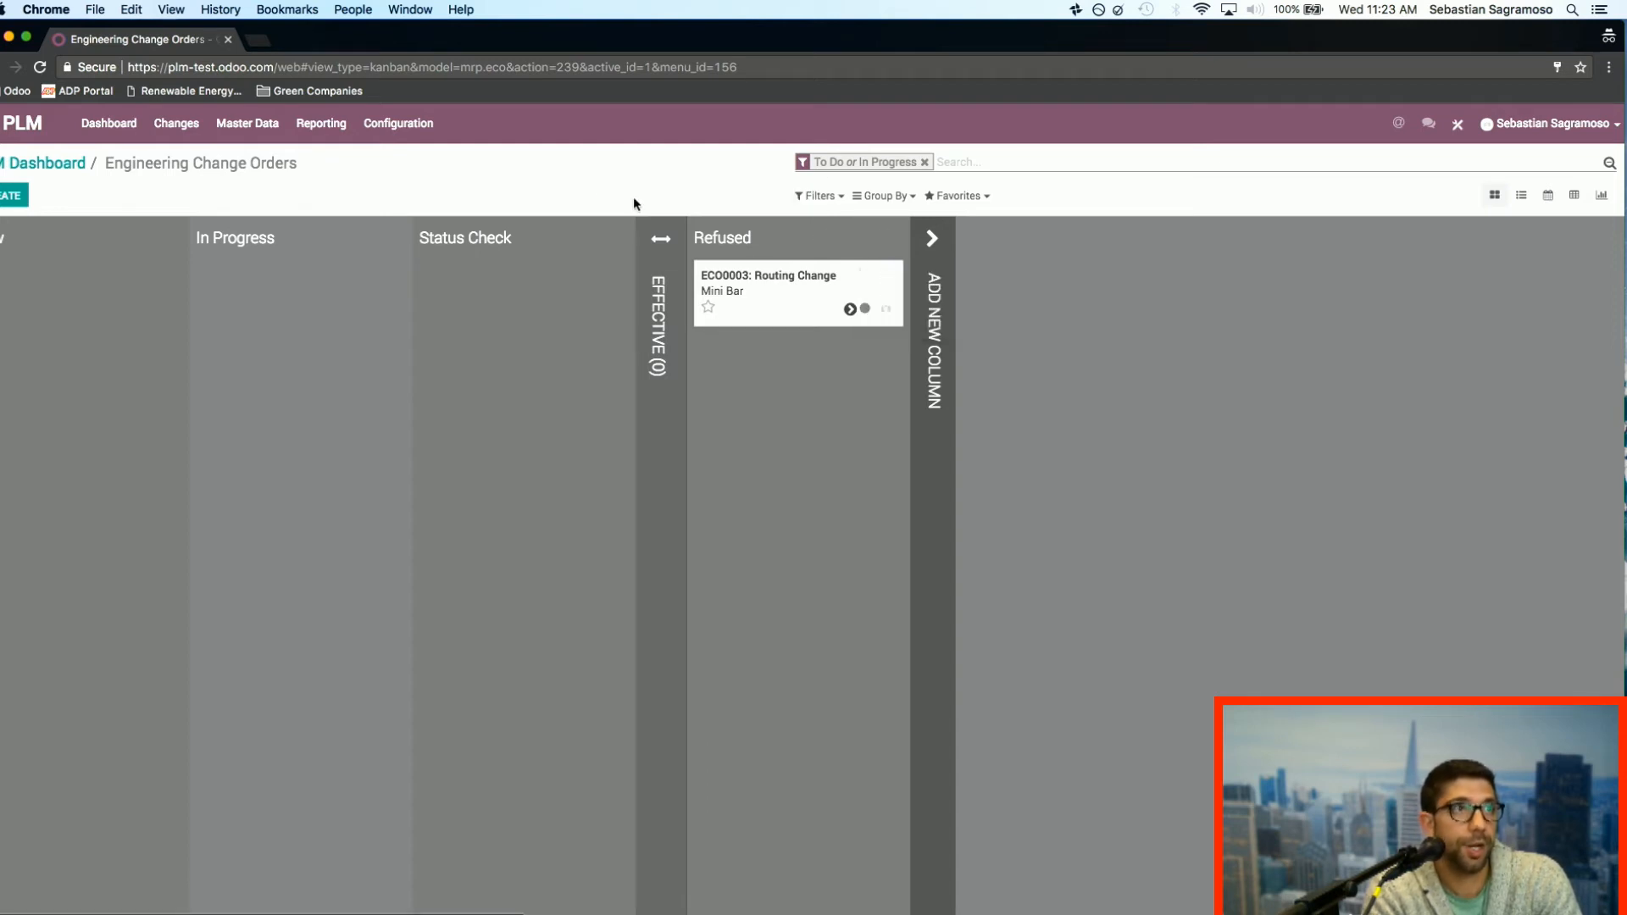
{"action": "left_click", "coordinate": [398, 123]}
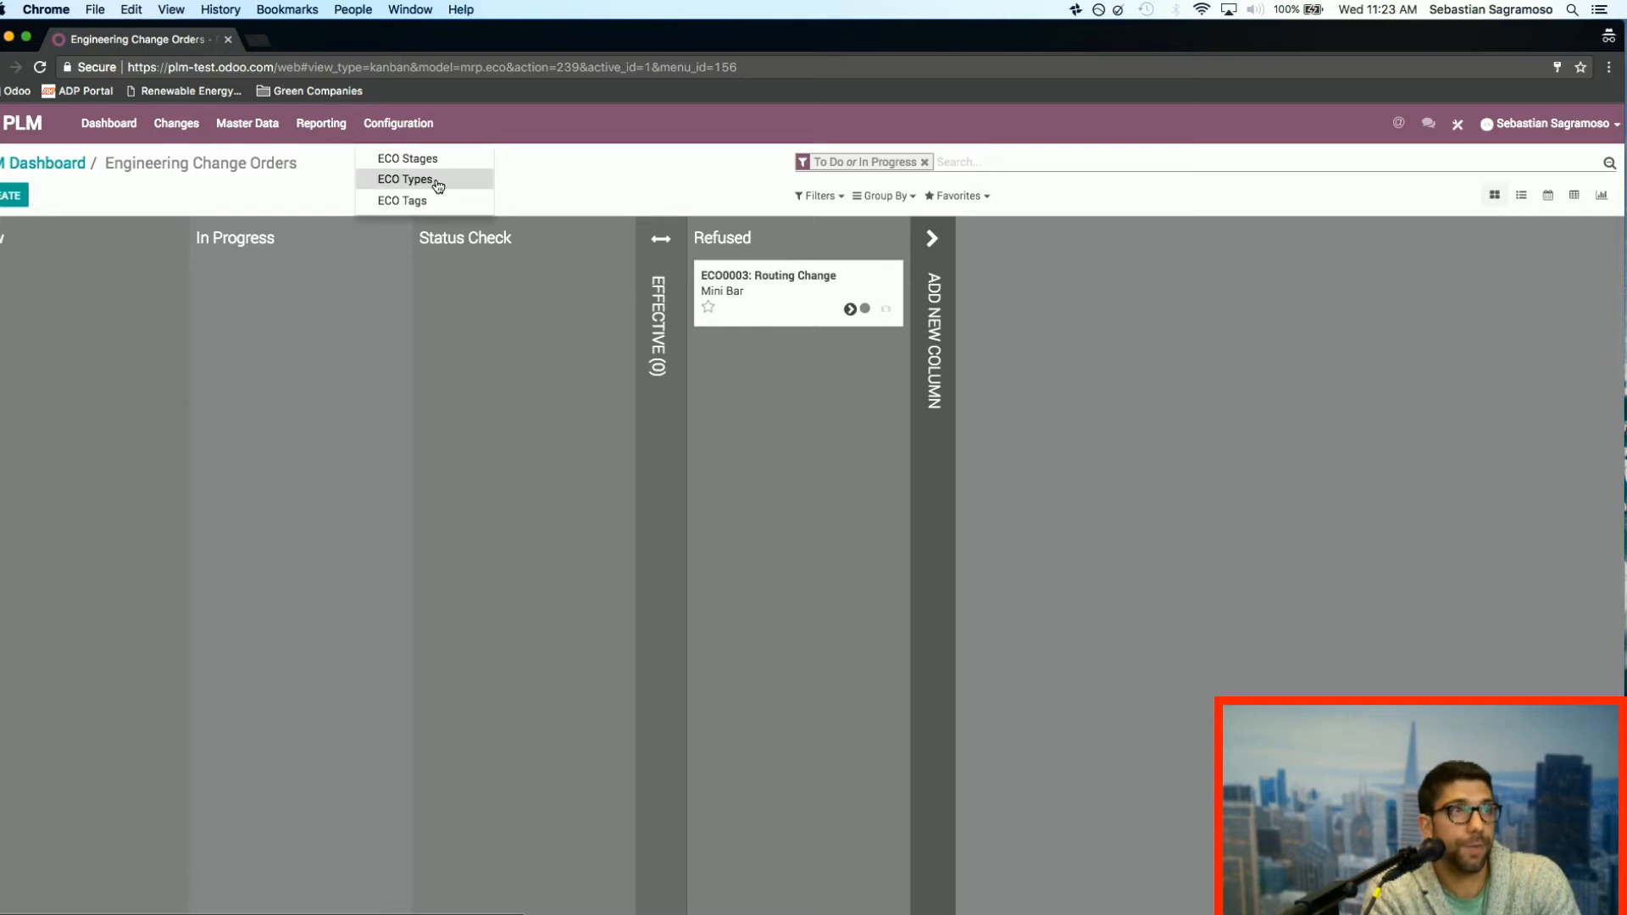
Step: Show all engineering change orders as a list and group them by product
{"action": "left_click", "coordinate": [107, 127]}
{"action": "left_click", "coordinate": [176, 125]}
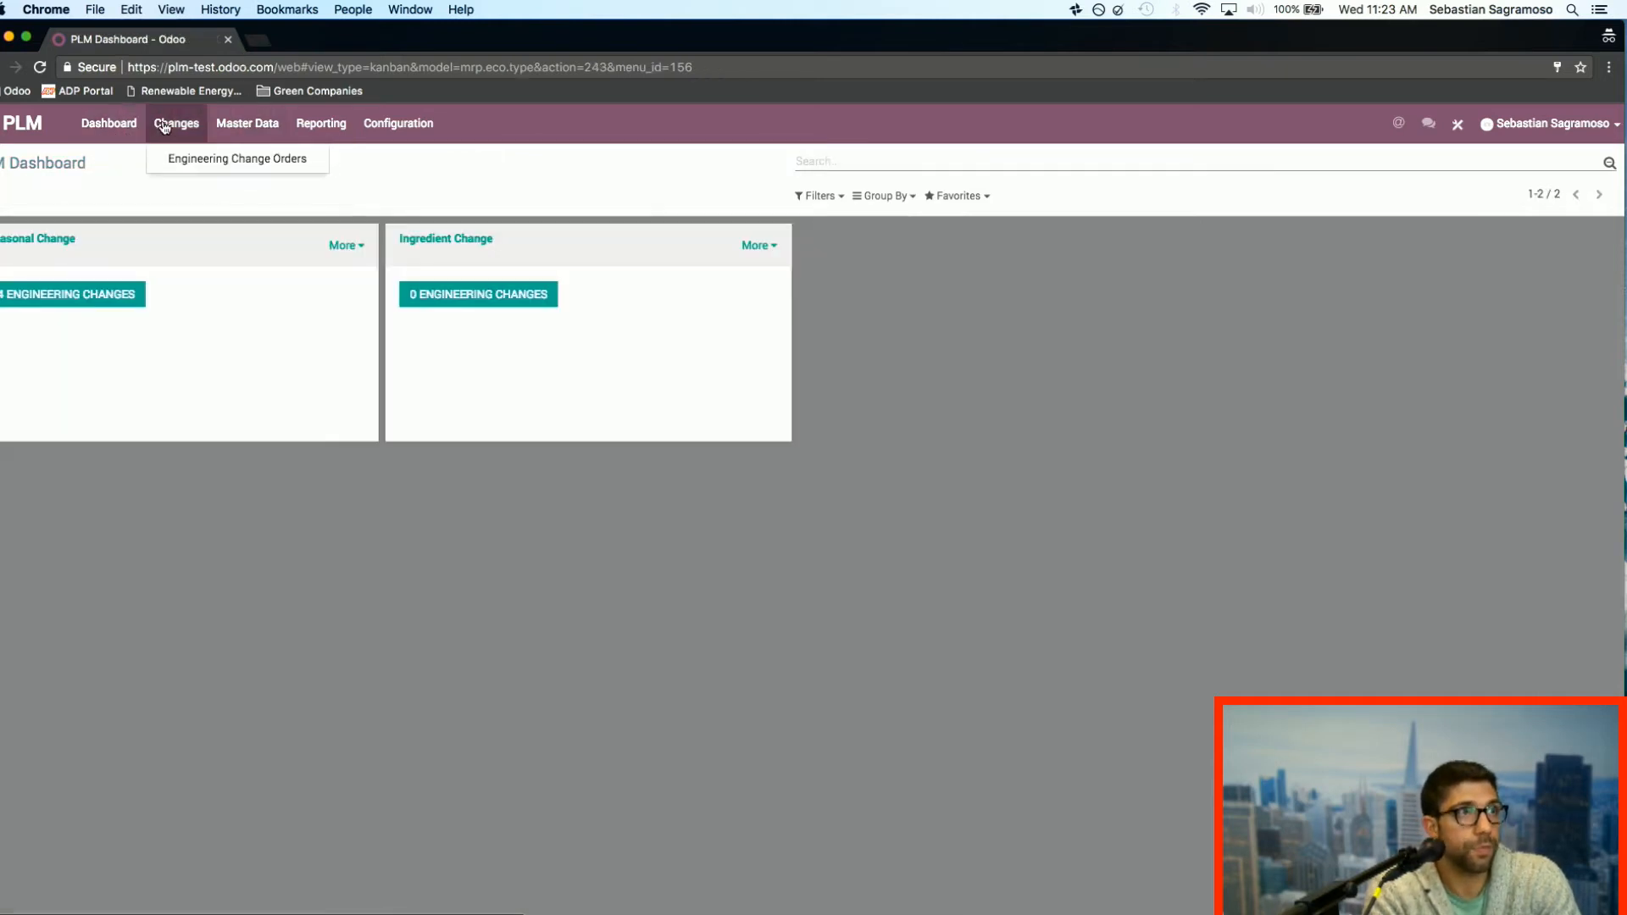
{"action": "left_click", "coordinate": [216, 161]}
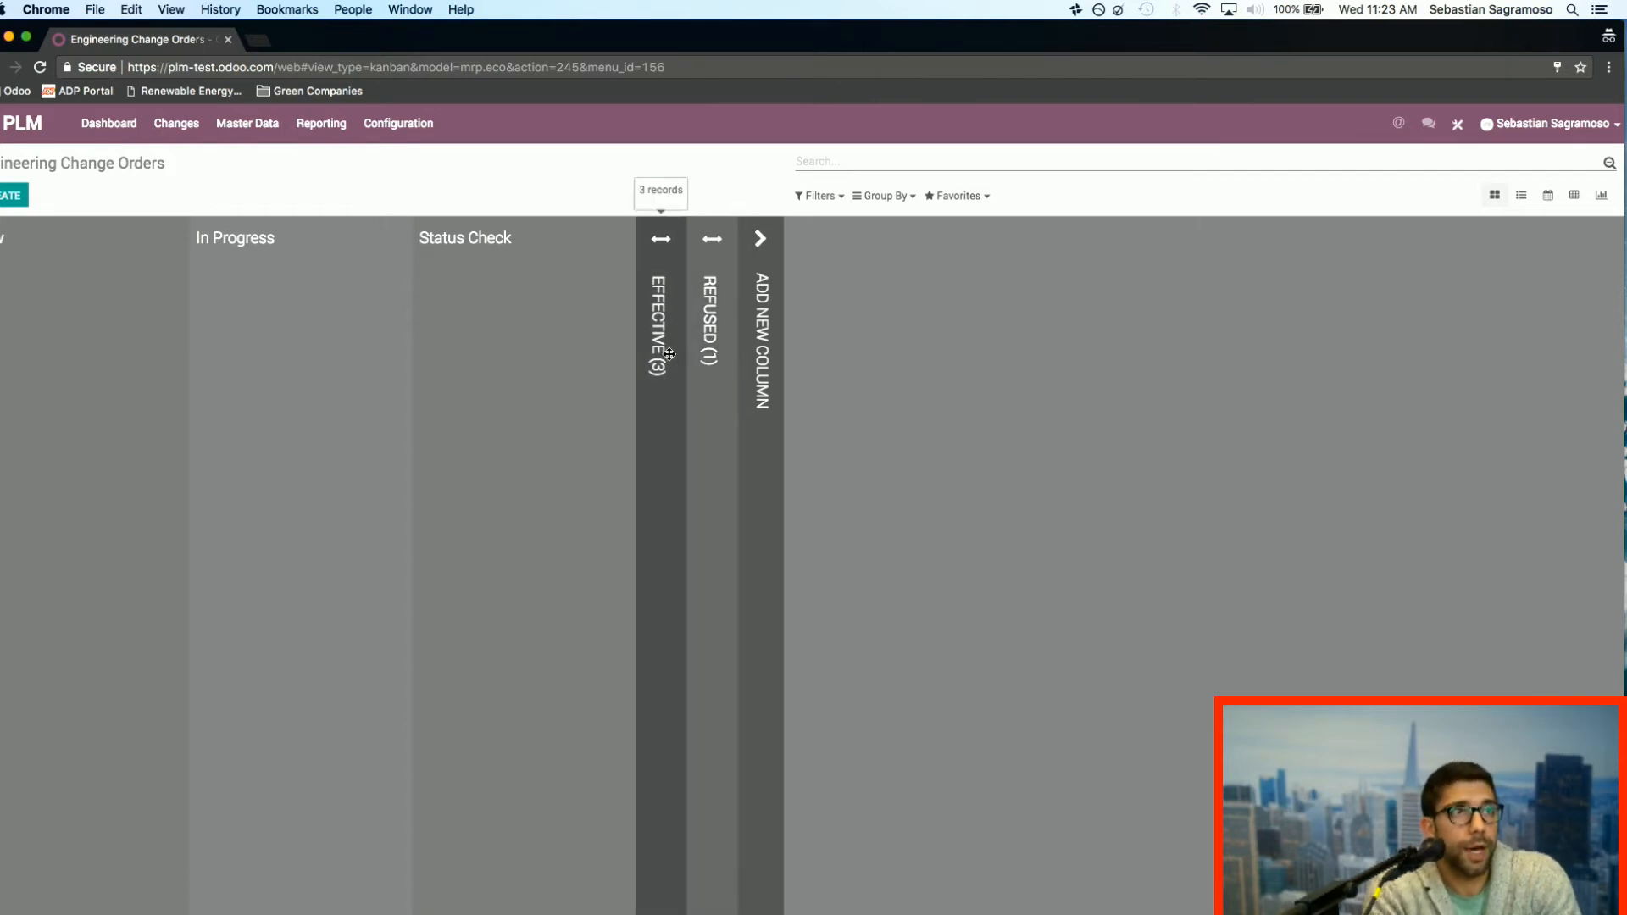
{"action": "left_click", "coordinate": [1521, 196]}
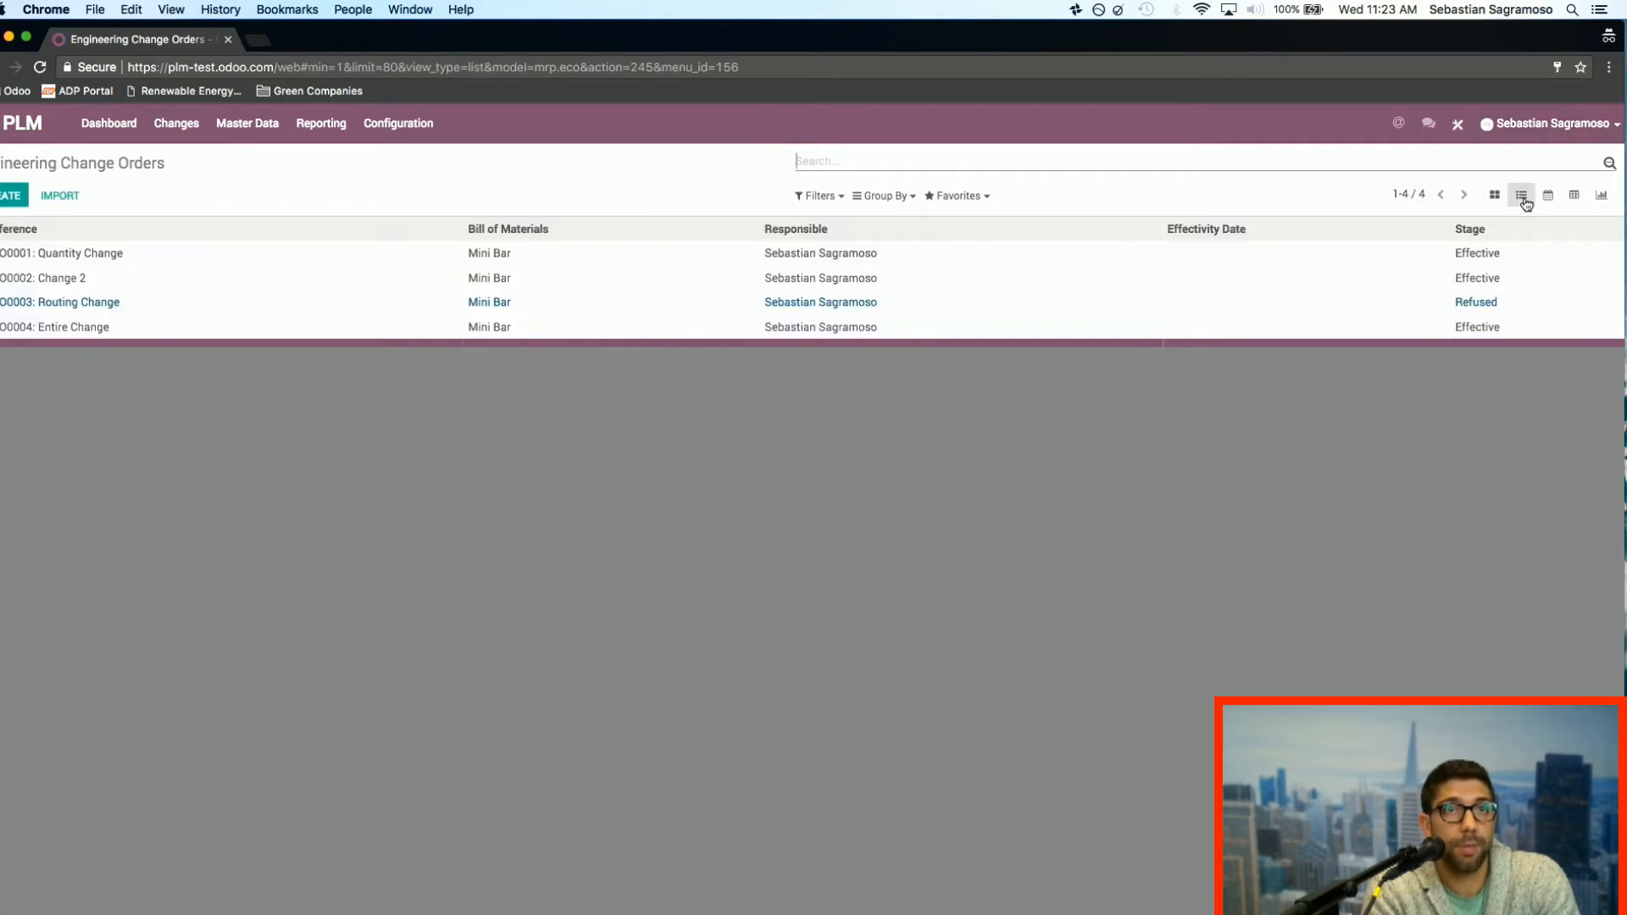
{"action": "left_click", "coordinate": [909, 200]}
{"action": "left_click", "coordinate": [923, 222]}
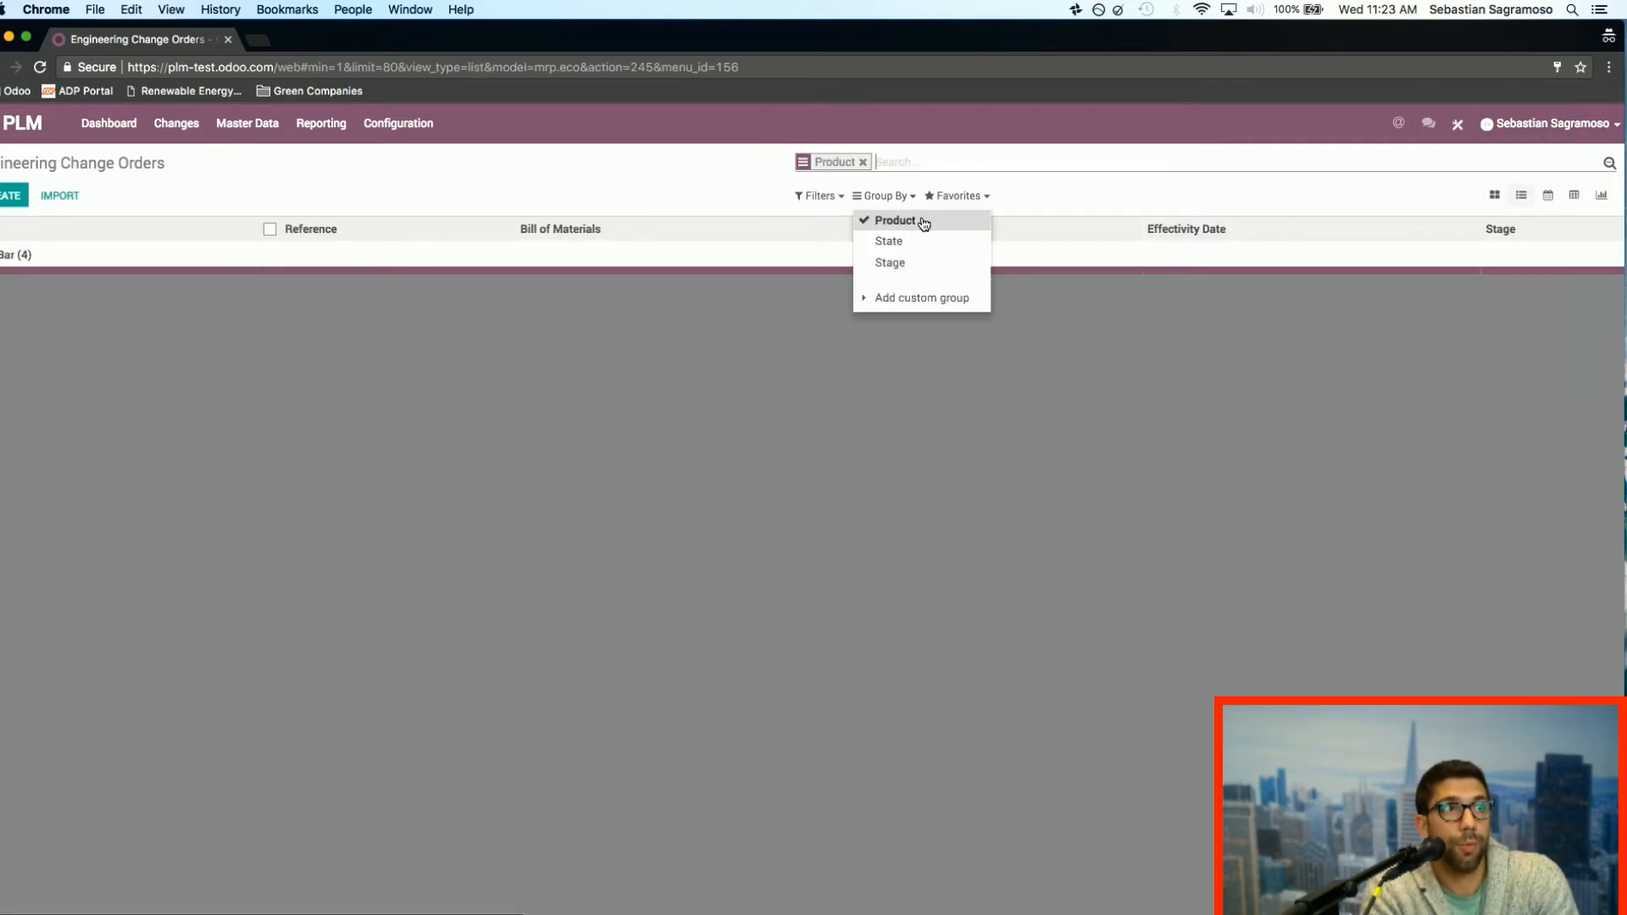
Step: Expand the product group to review its engineering change orders and glance at the available master data
{"action": "left_click", "coordinate": [71, 264]}
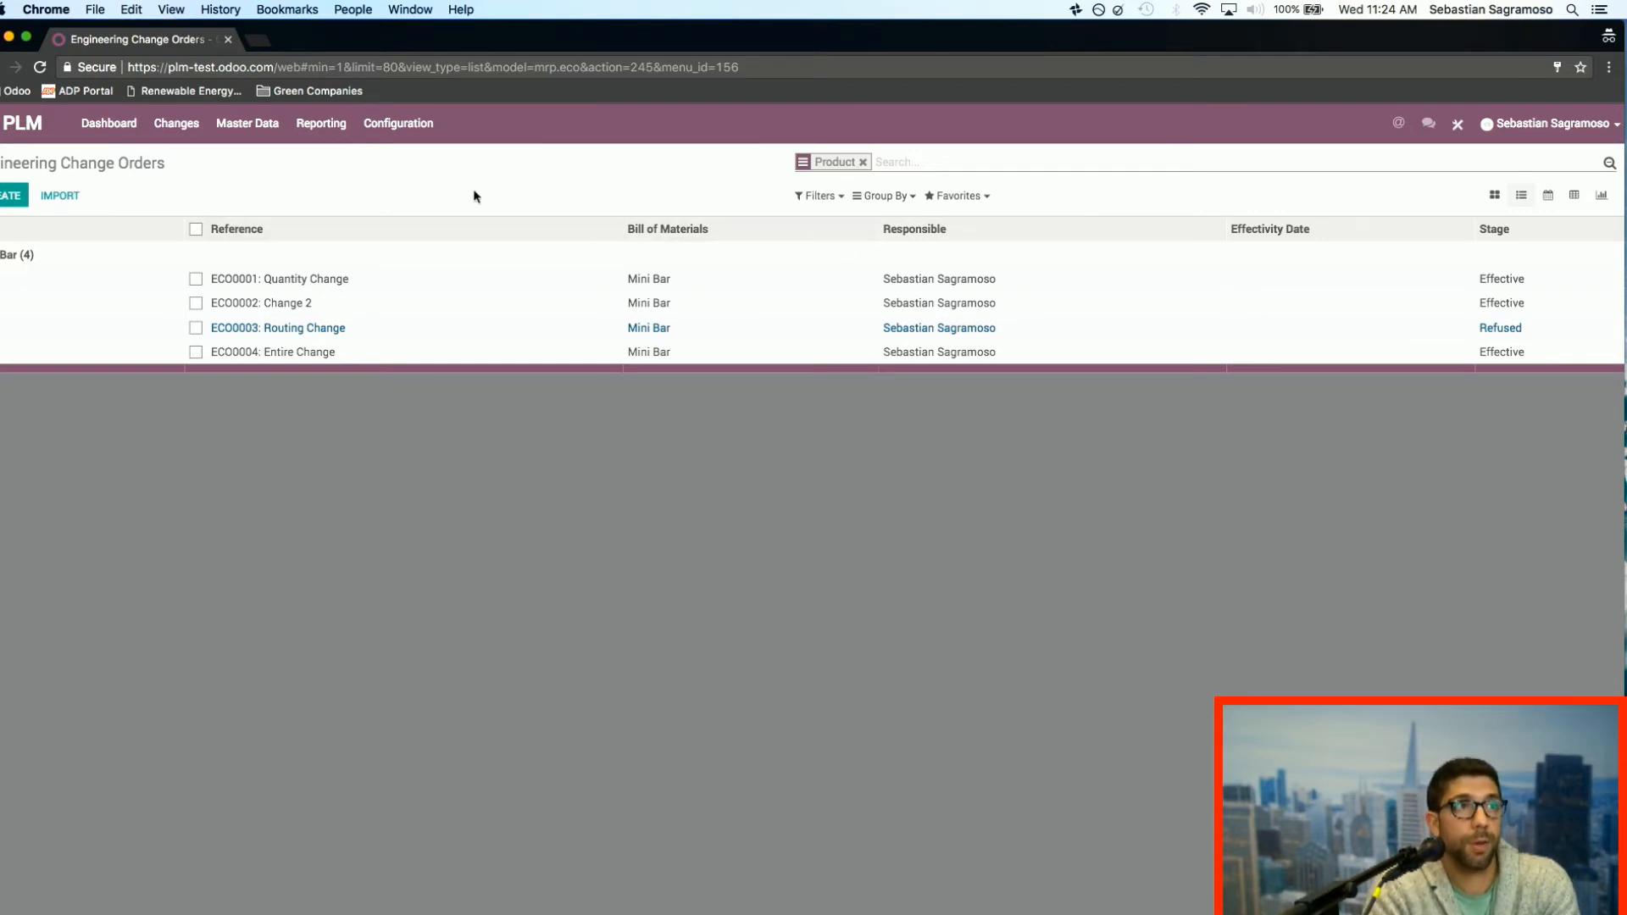
{"action": "left_click", "coordinate": [257, 128]}
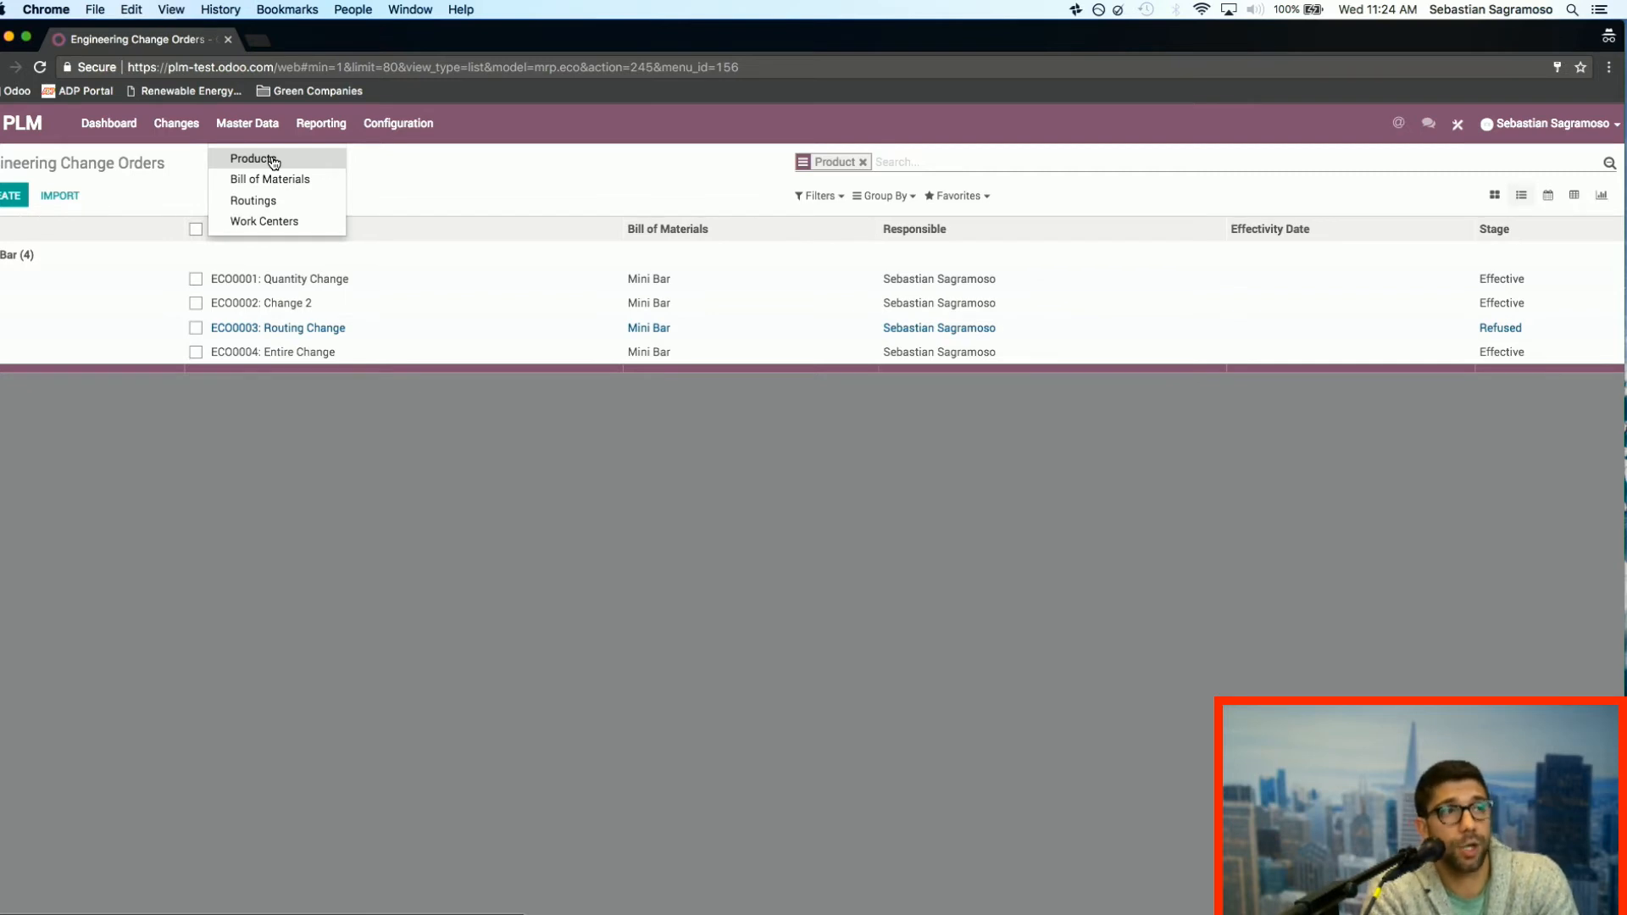
Step: Start a new engineering change order under Seasonal Change with the short summary "Winter Change"
{"action": "left_click", "coordinate": [103, 134]}
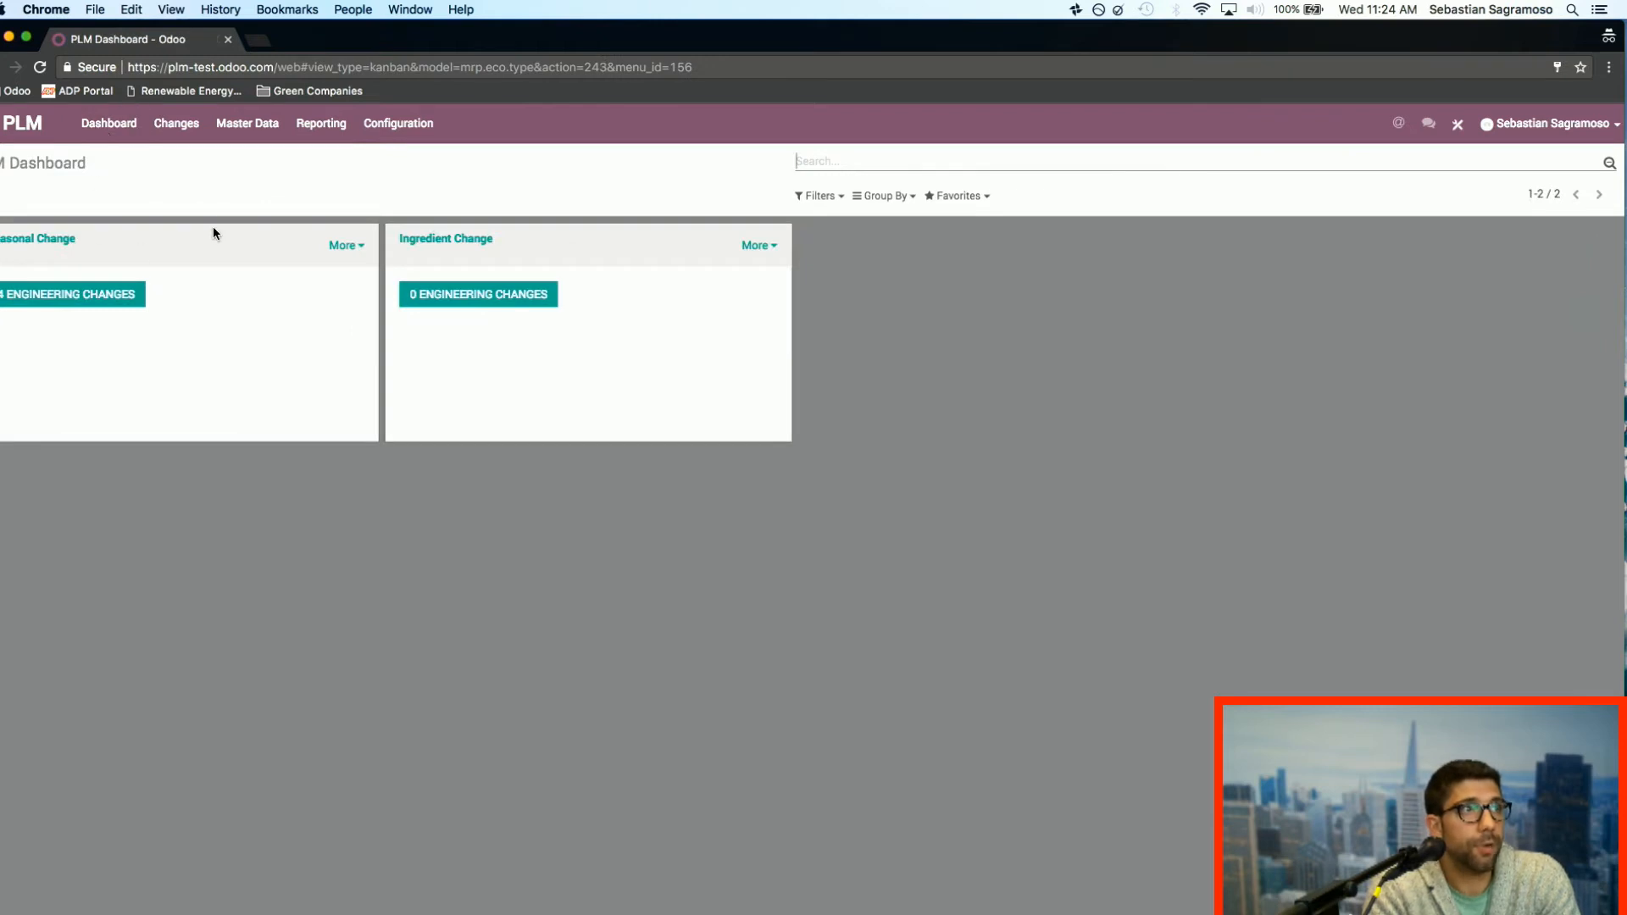
{"action": "left_click", "coordinate": [69, 299]}
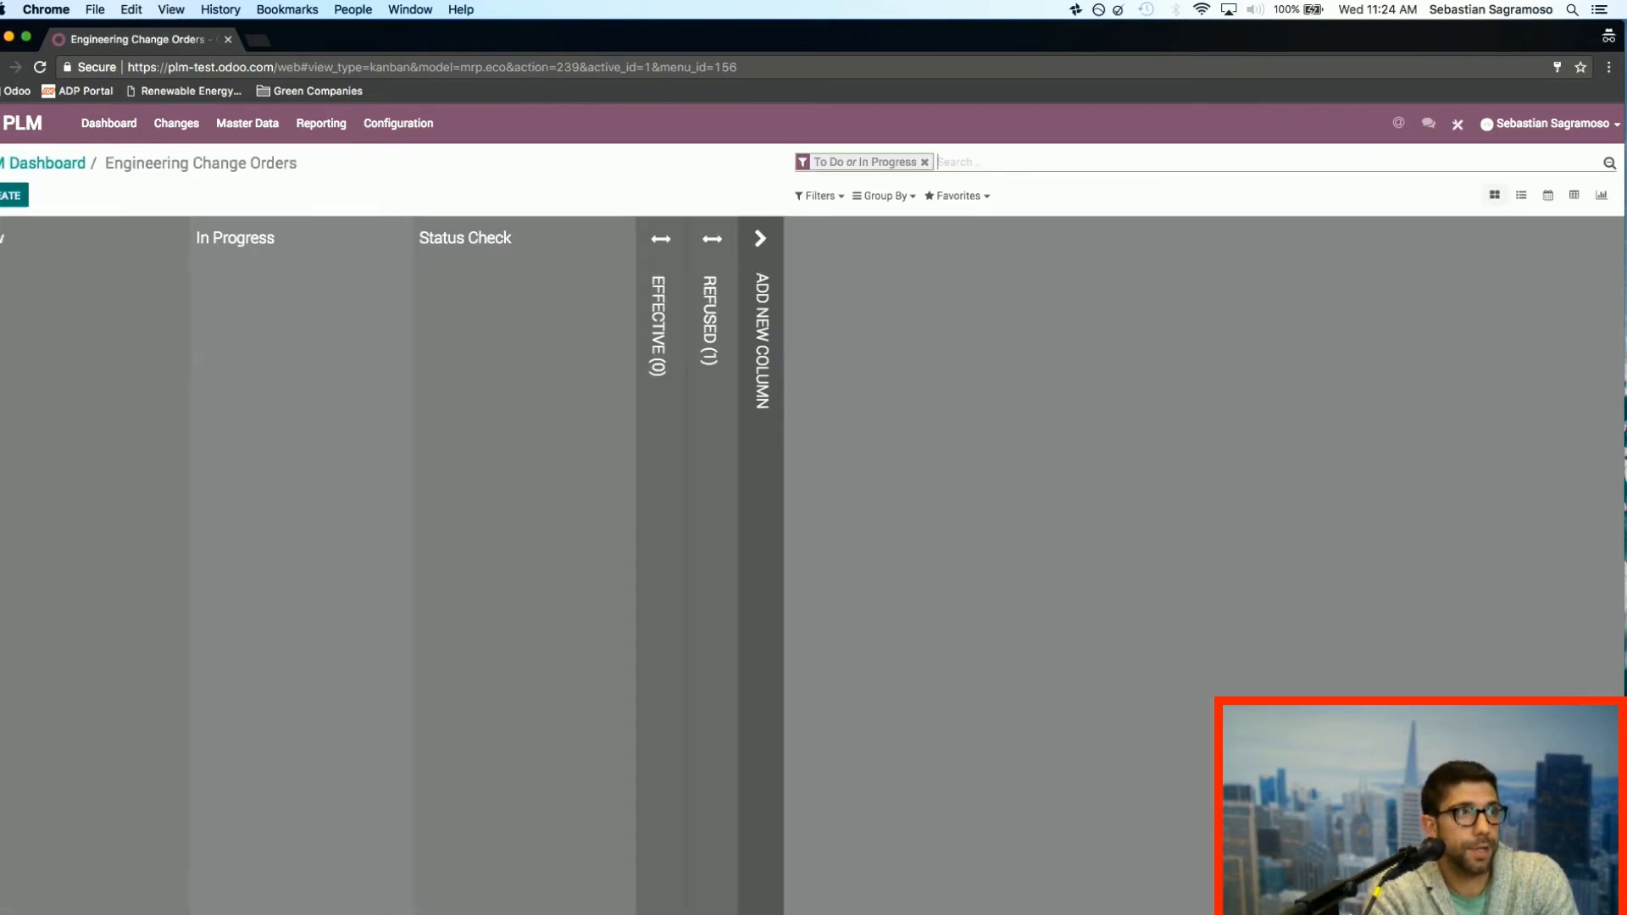
{"action": "left_click", "coordinate": [13, 196]}
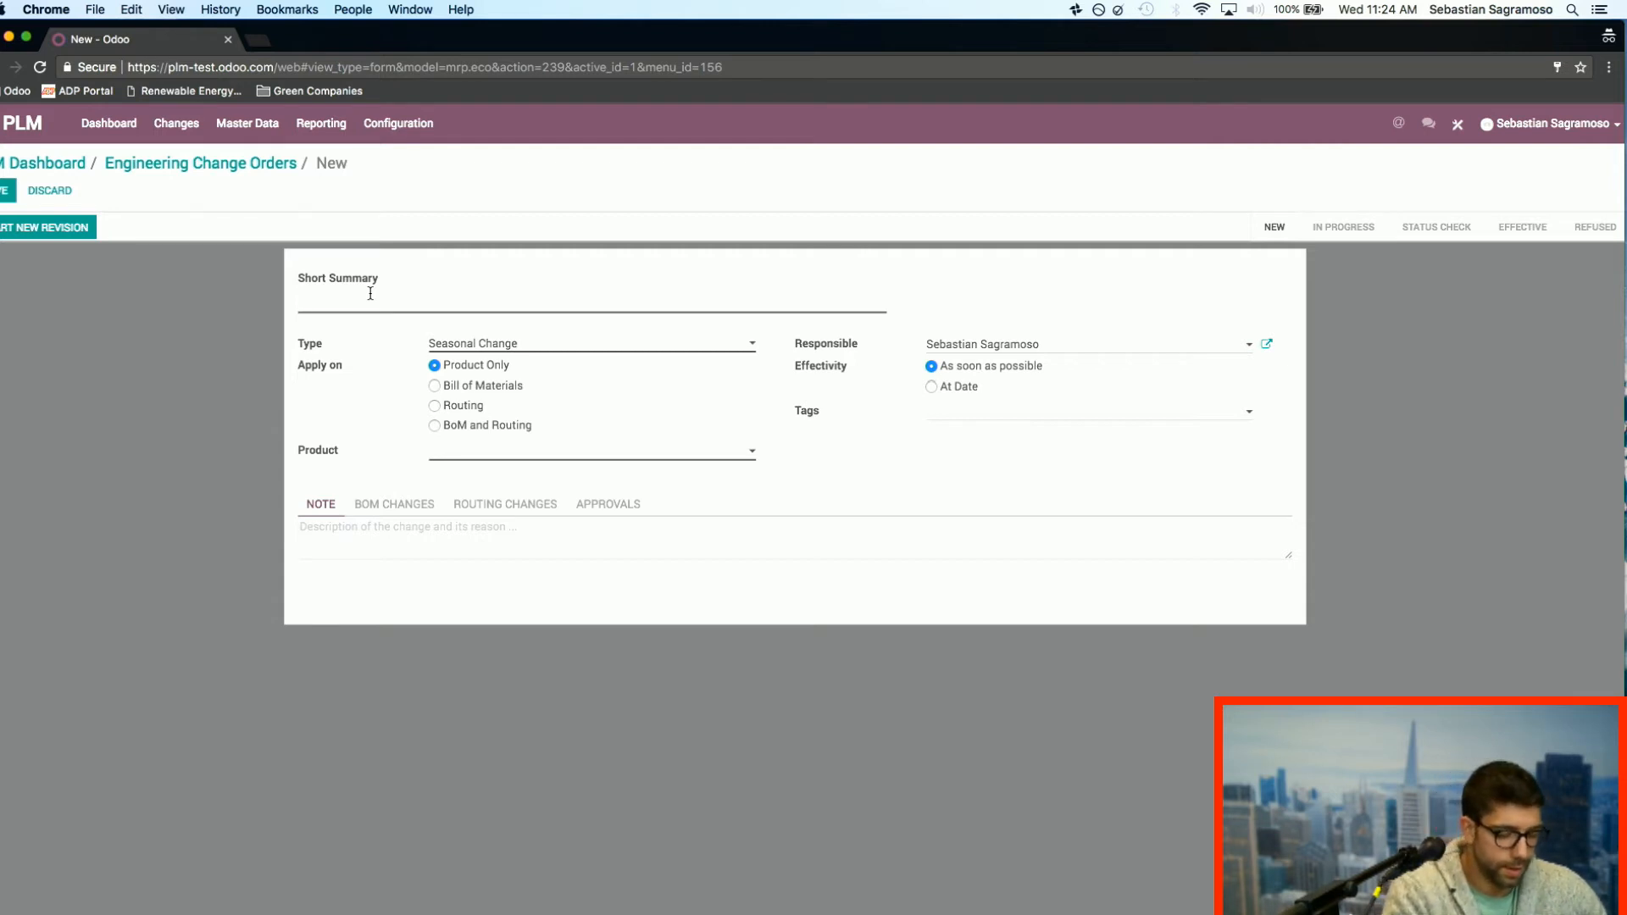
{"action": "type", "text": "W"}
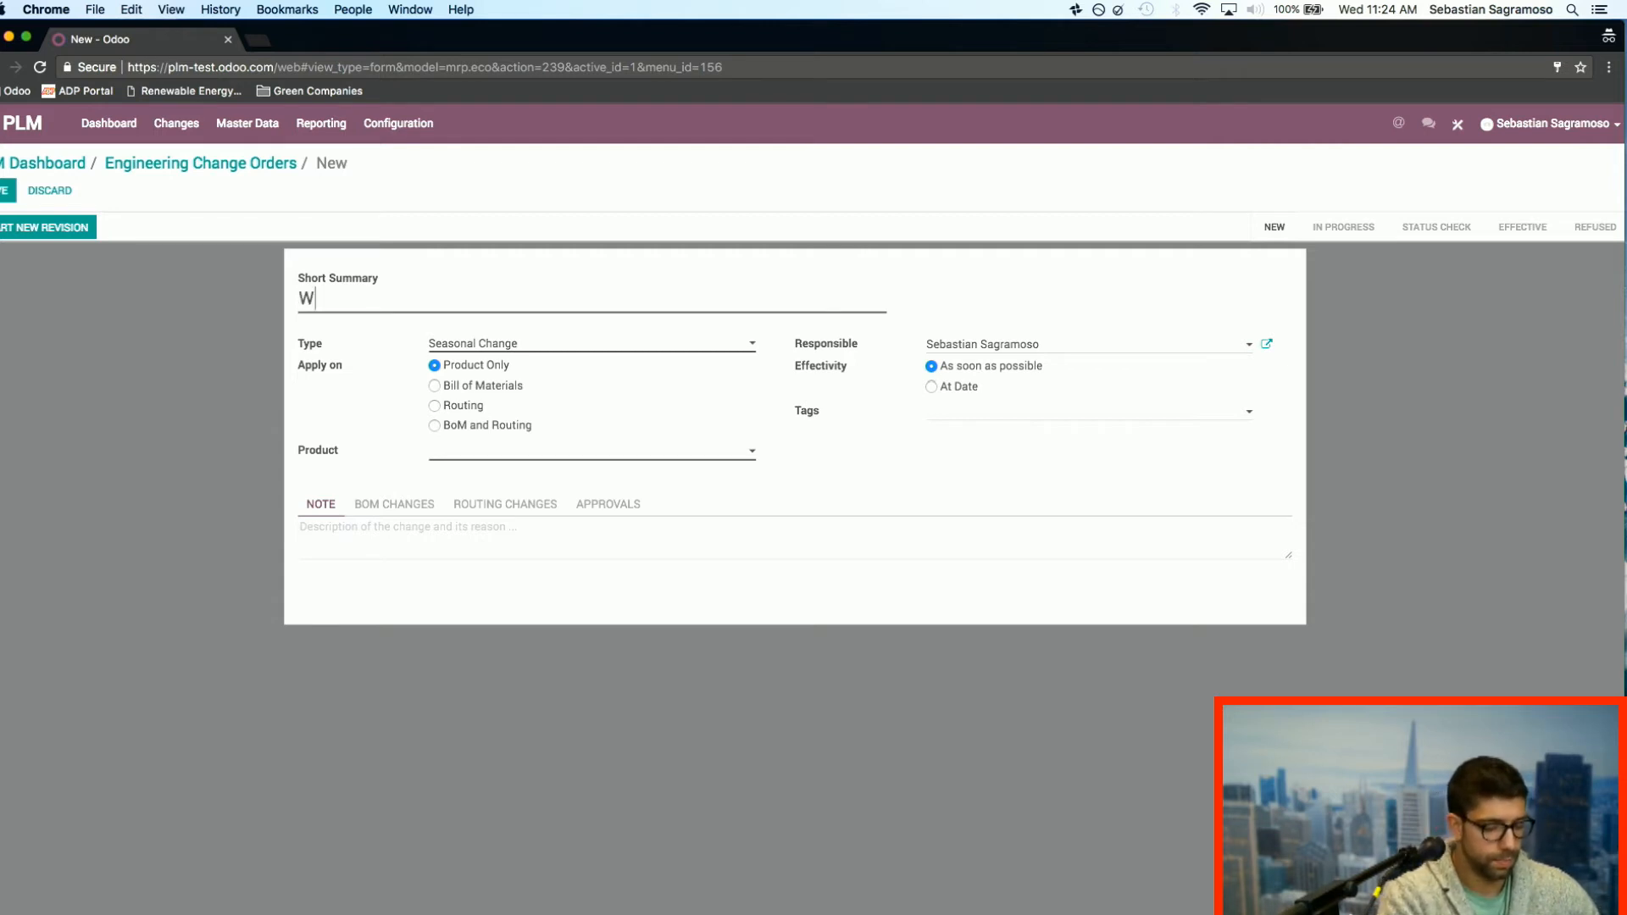
{"action": "type", "text": "inter Ch"}
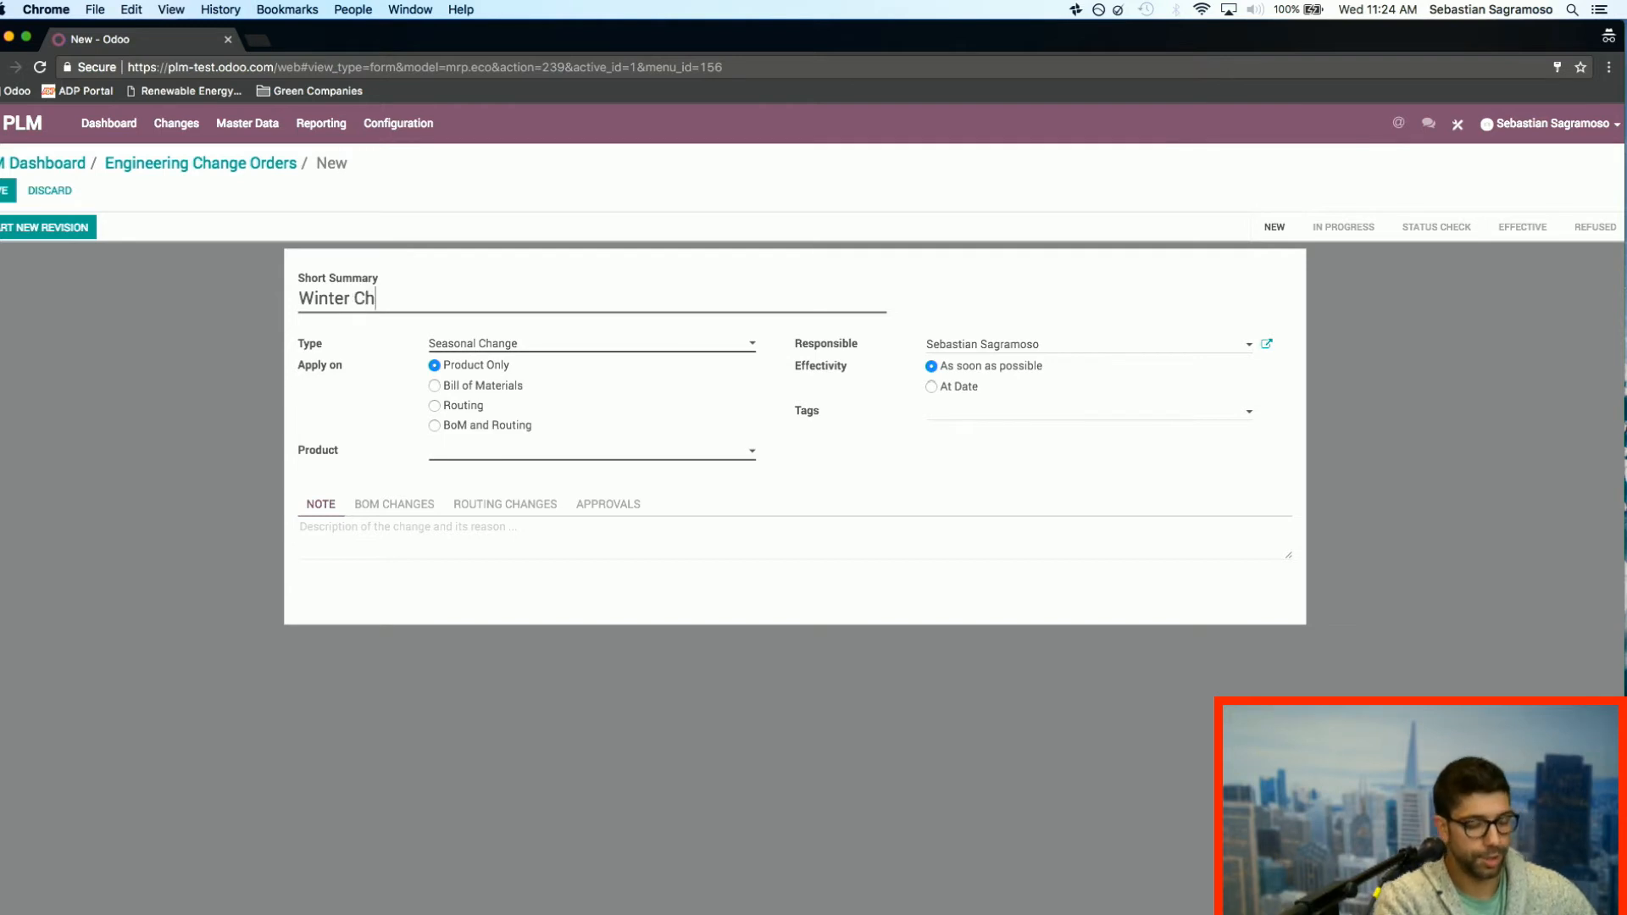
{"action": "type", "text": "ange"}
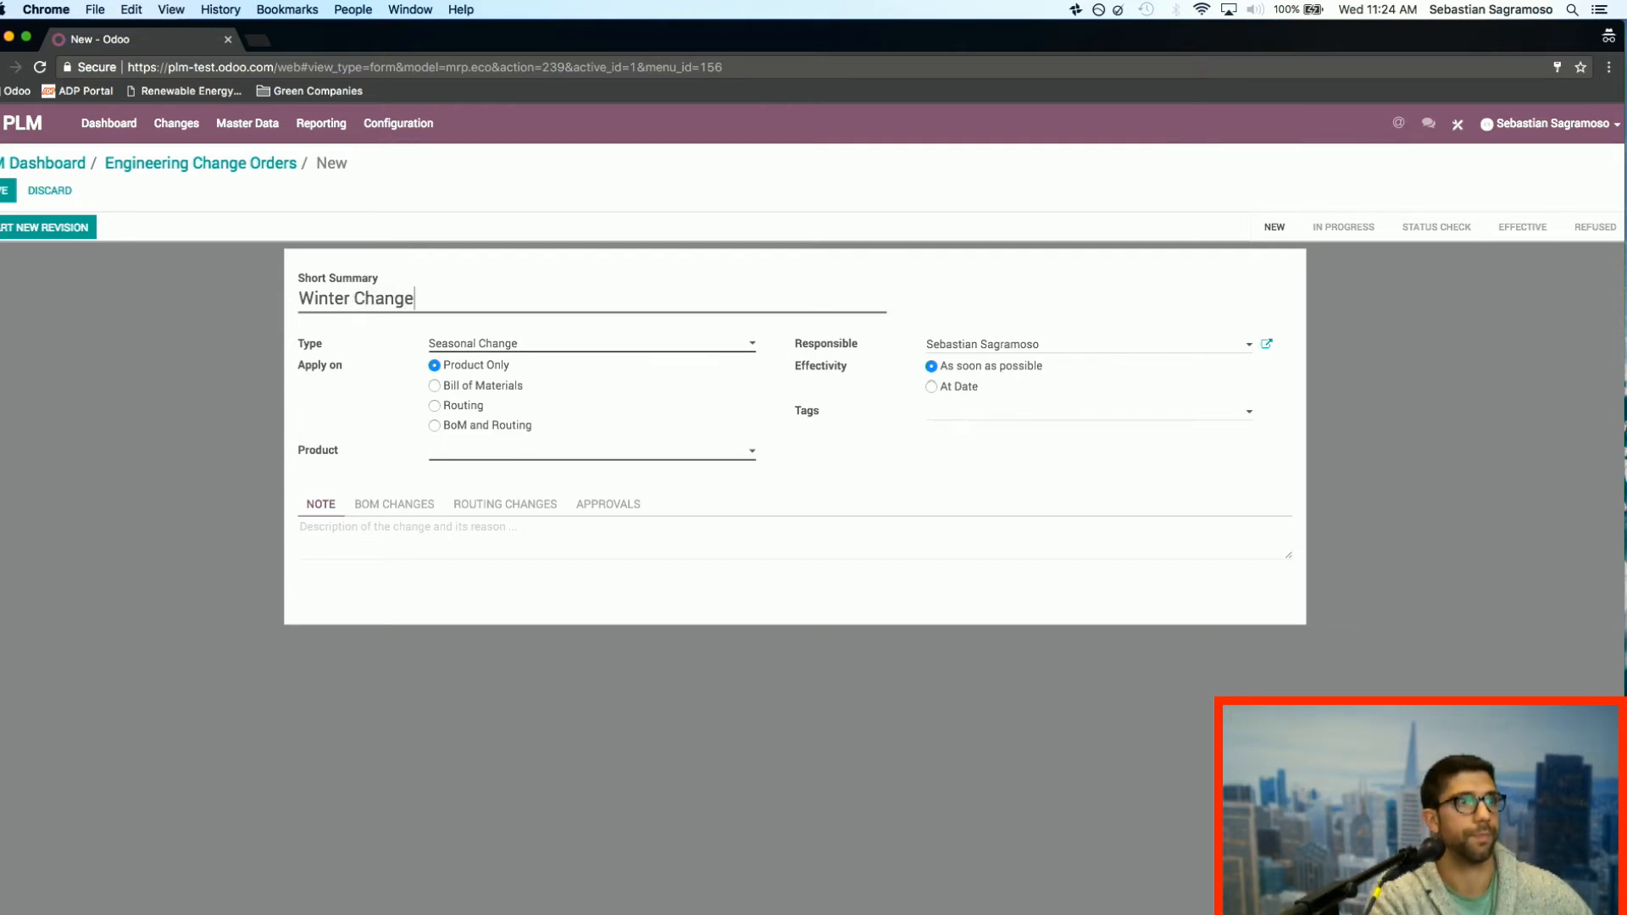
Step: Apply the change to BoM and Routing, choosing Chocolate Bar as both the product and the bill of materials
{"action": "left_click", "coordinate": [434, 427]}
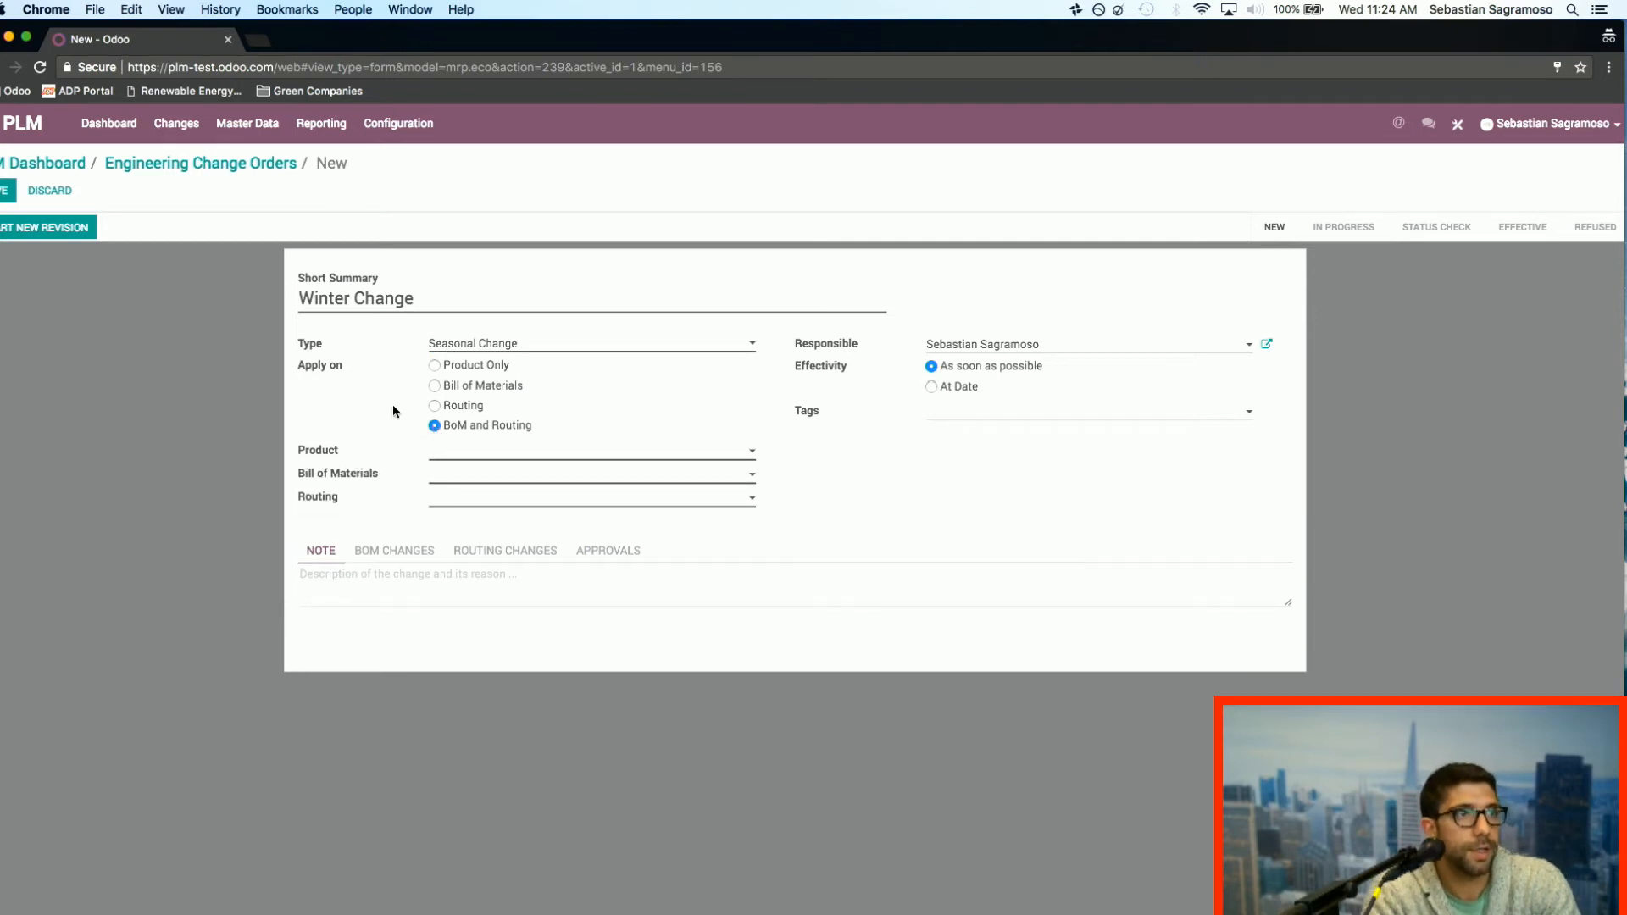
{"action": "left_click", "coordinate": [474, 453]}
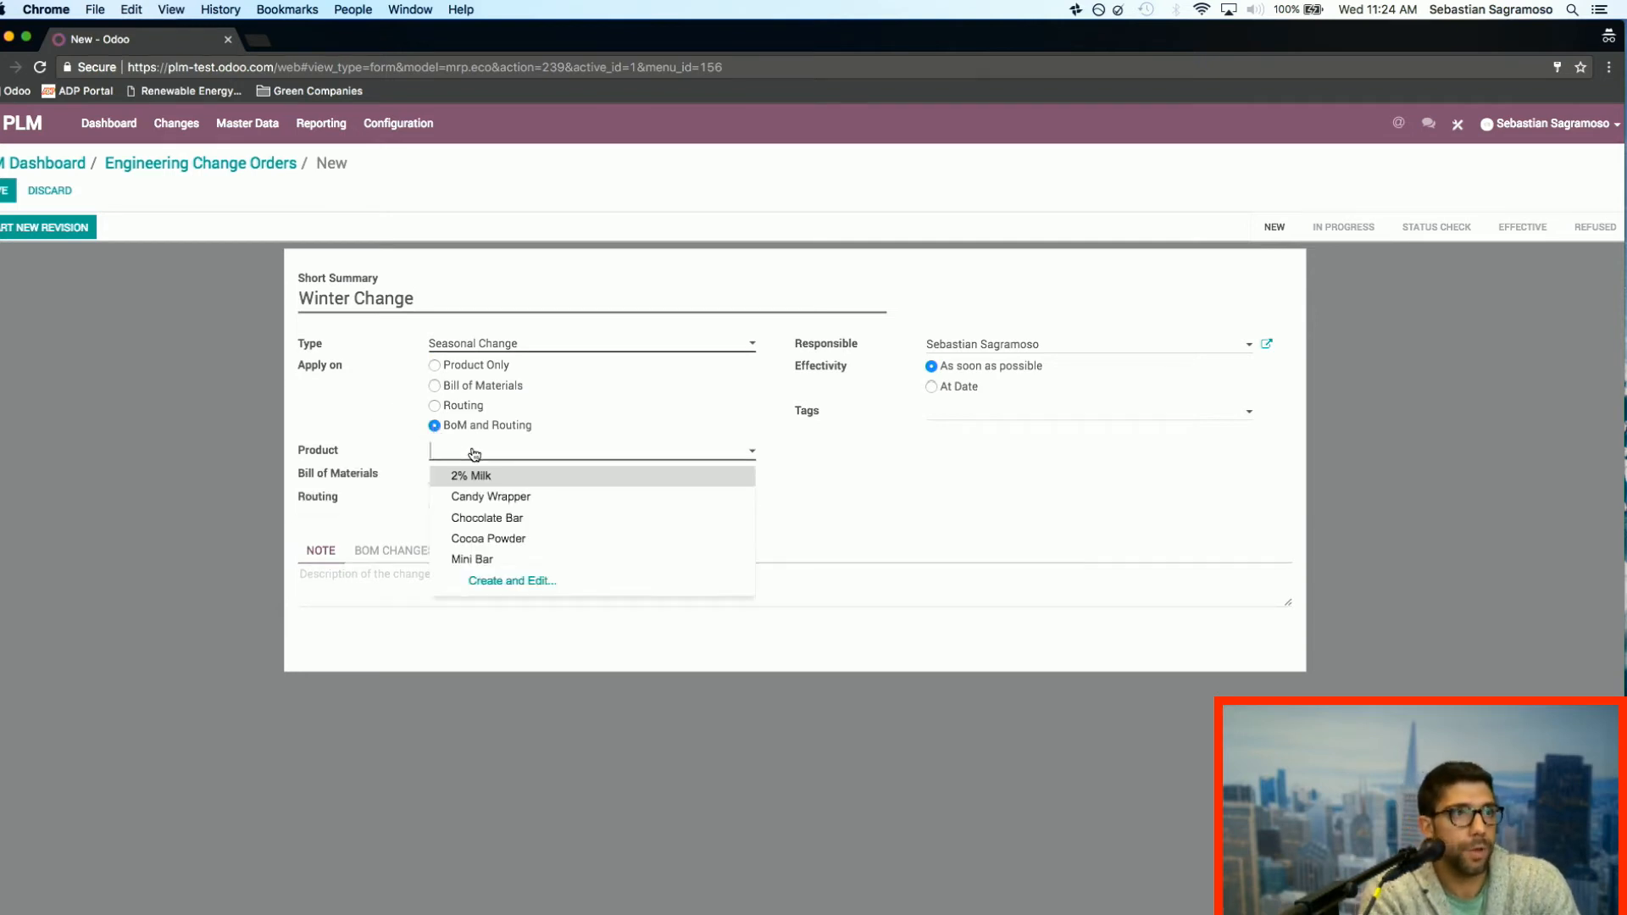
{"action": "left_click", "coordinate": [530, 520]}
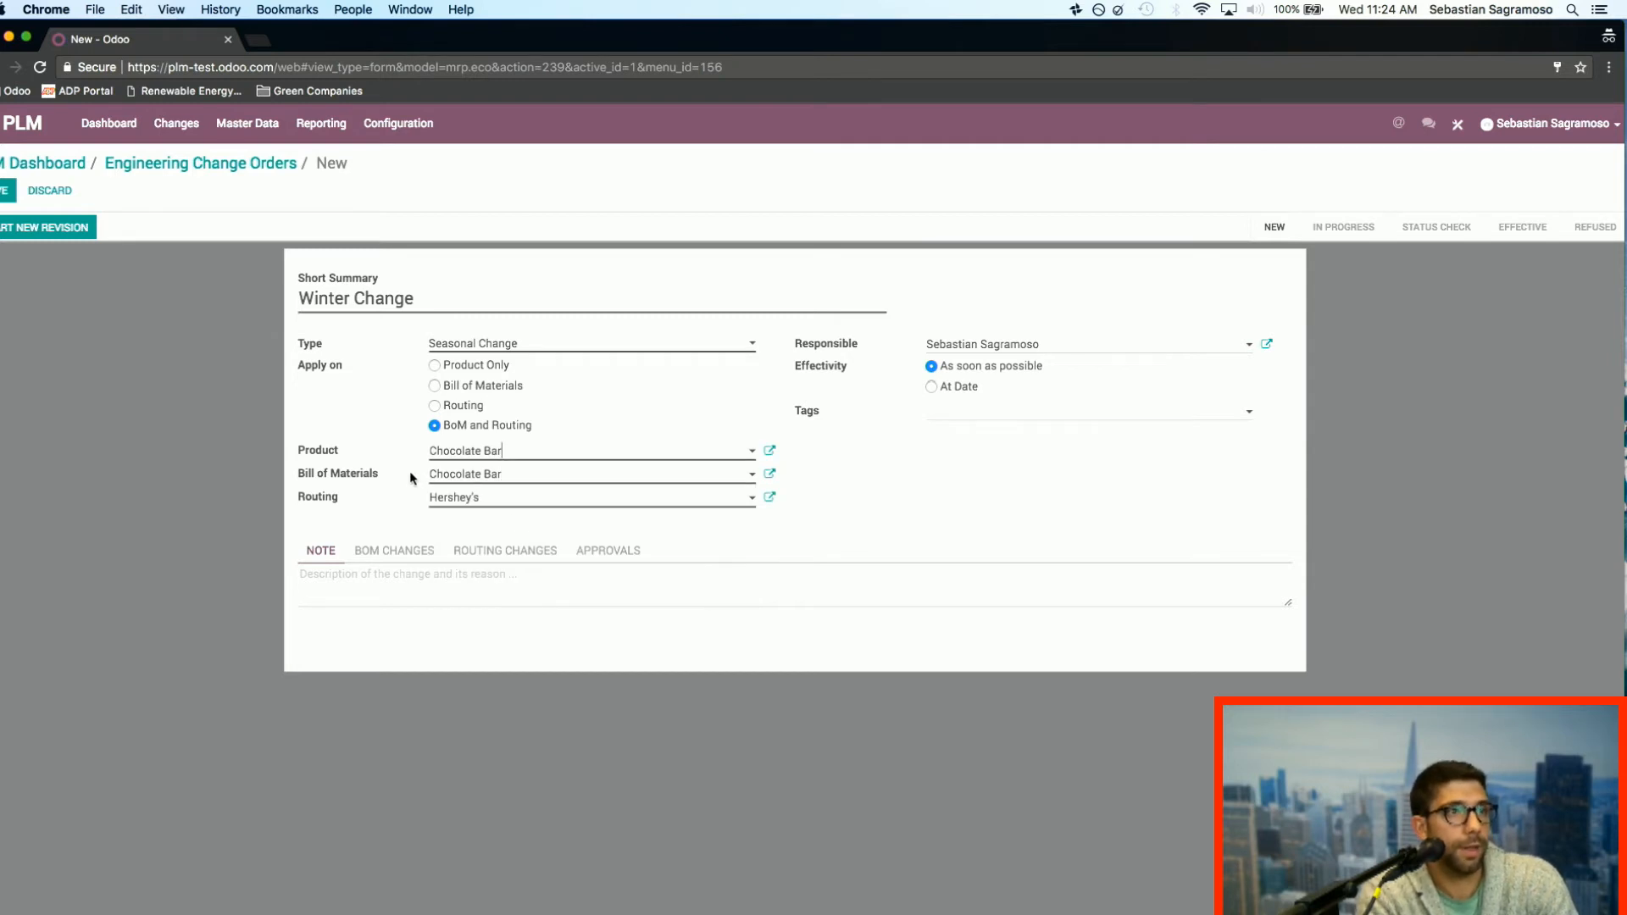
{"action": "left_click", "coordinate": [566, 481]}
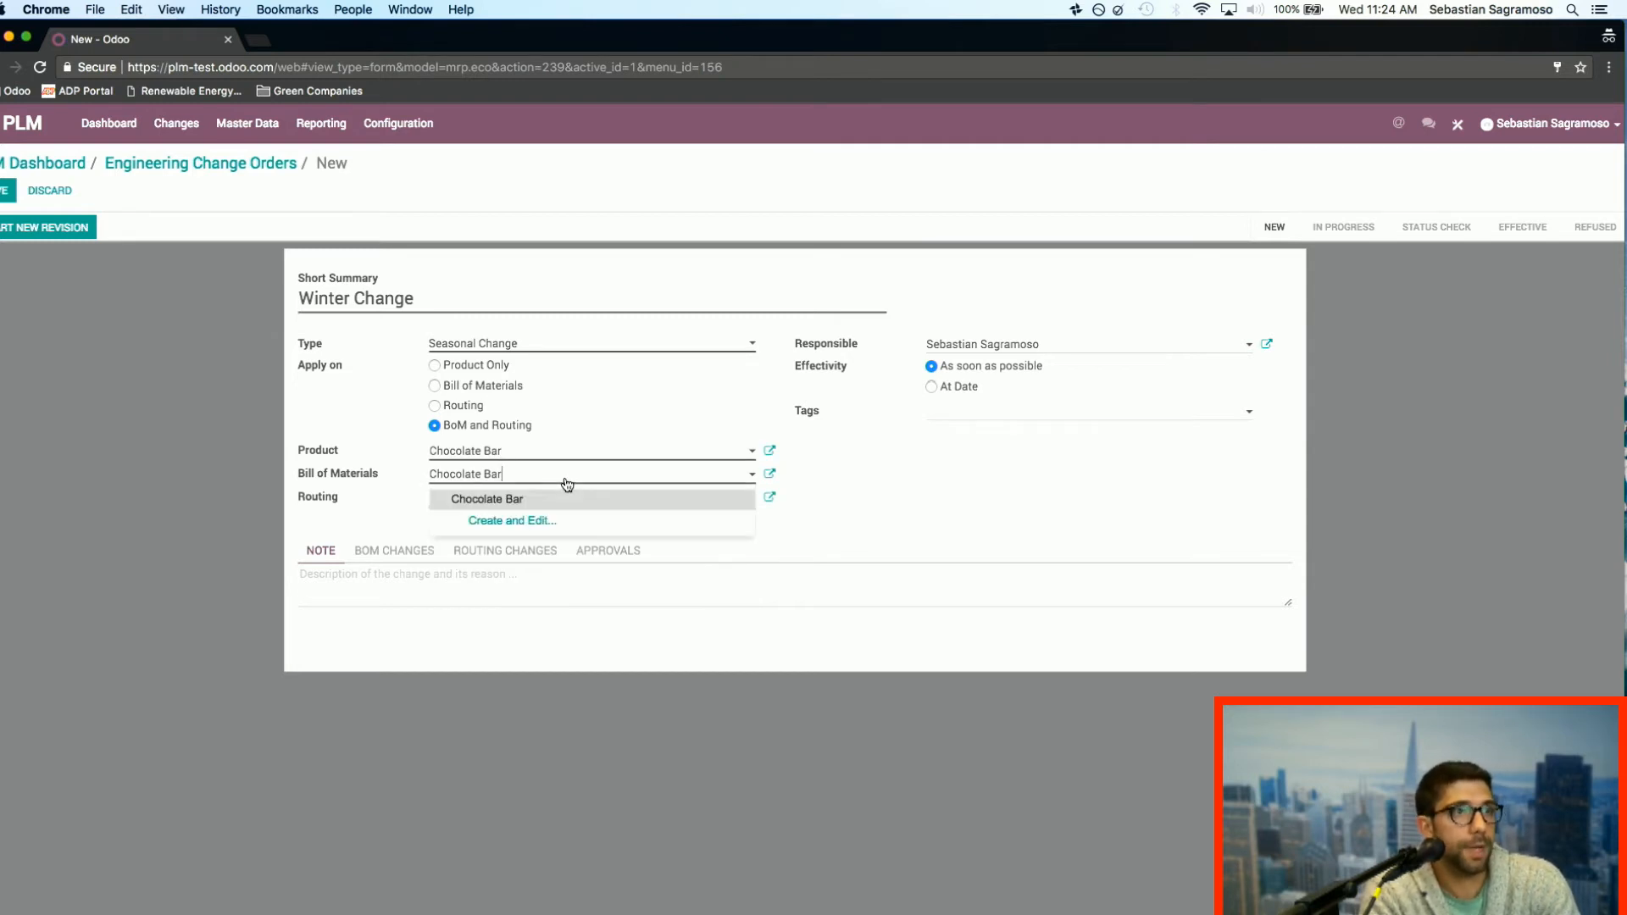
{"action": "left_click", "coordinate": [525, 503]}
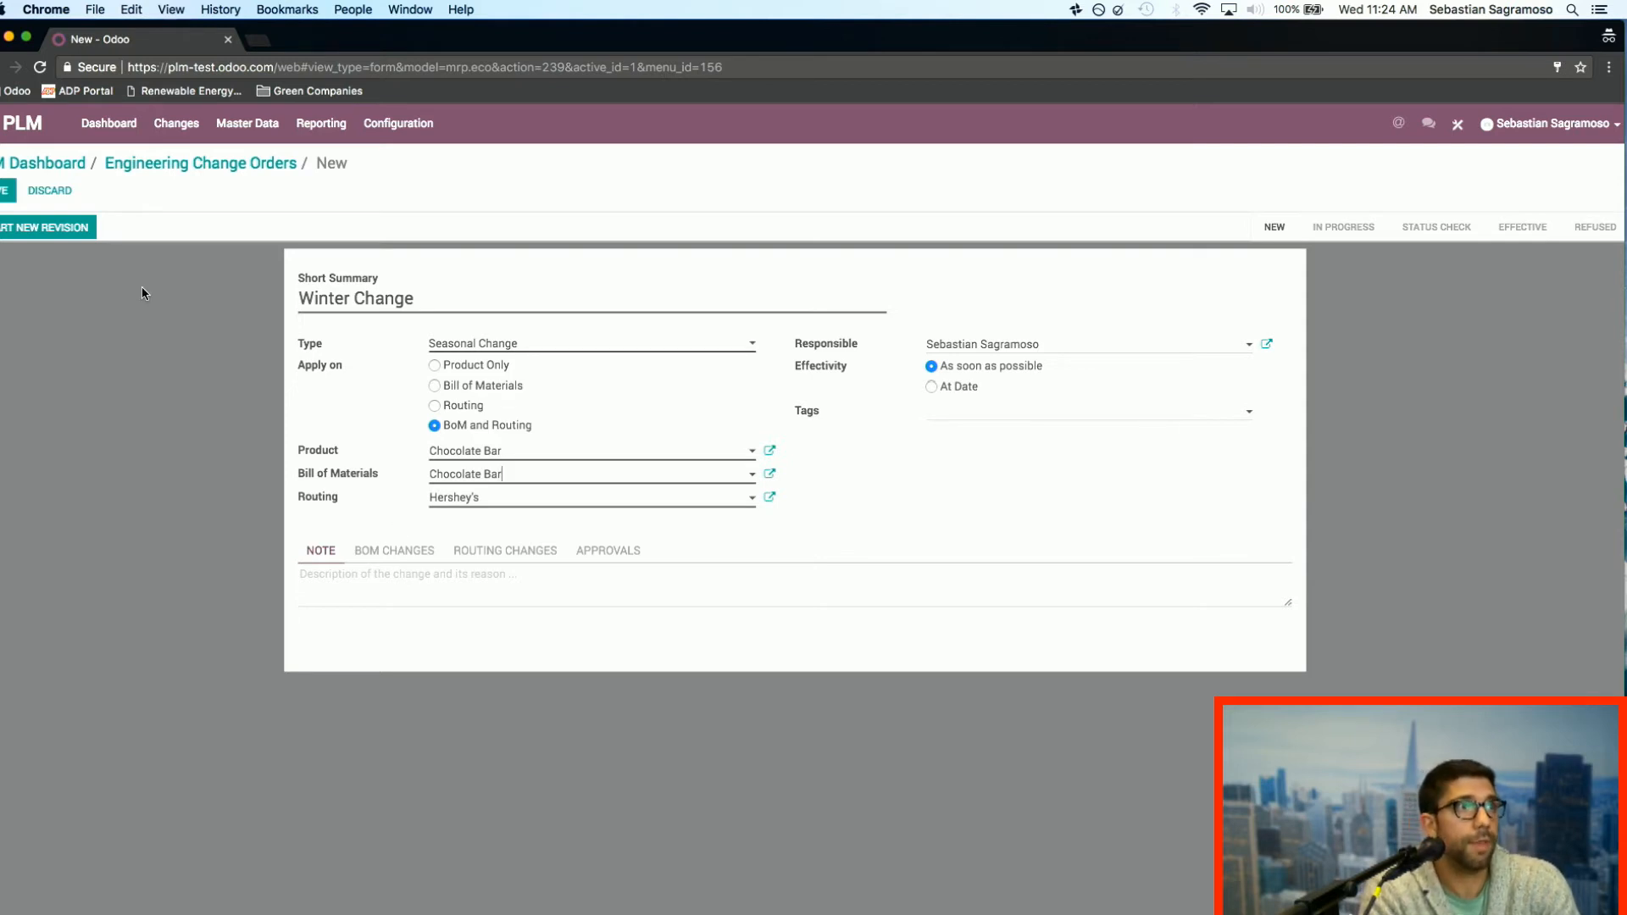
{"action": "left_click", "coordinate": [931, 386]}
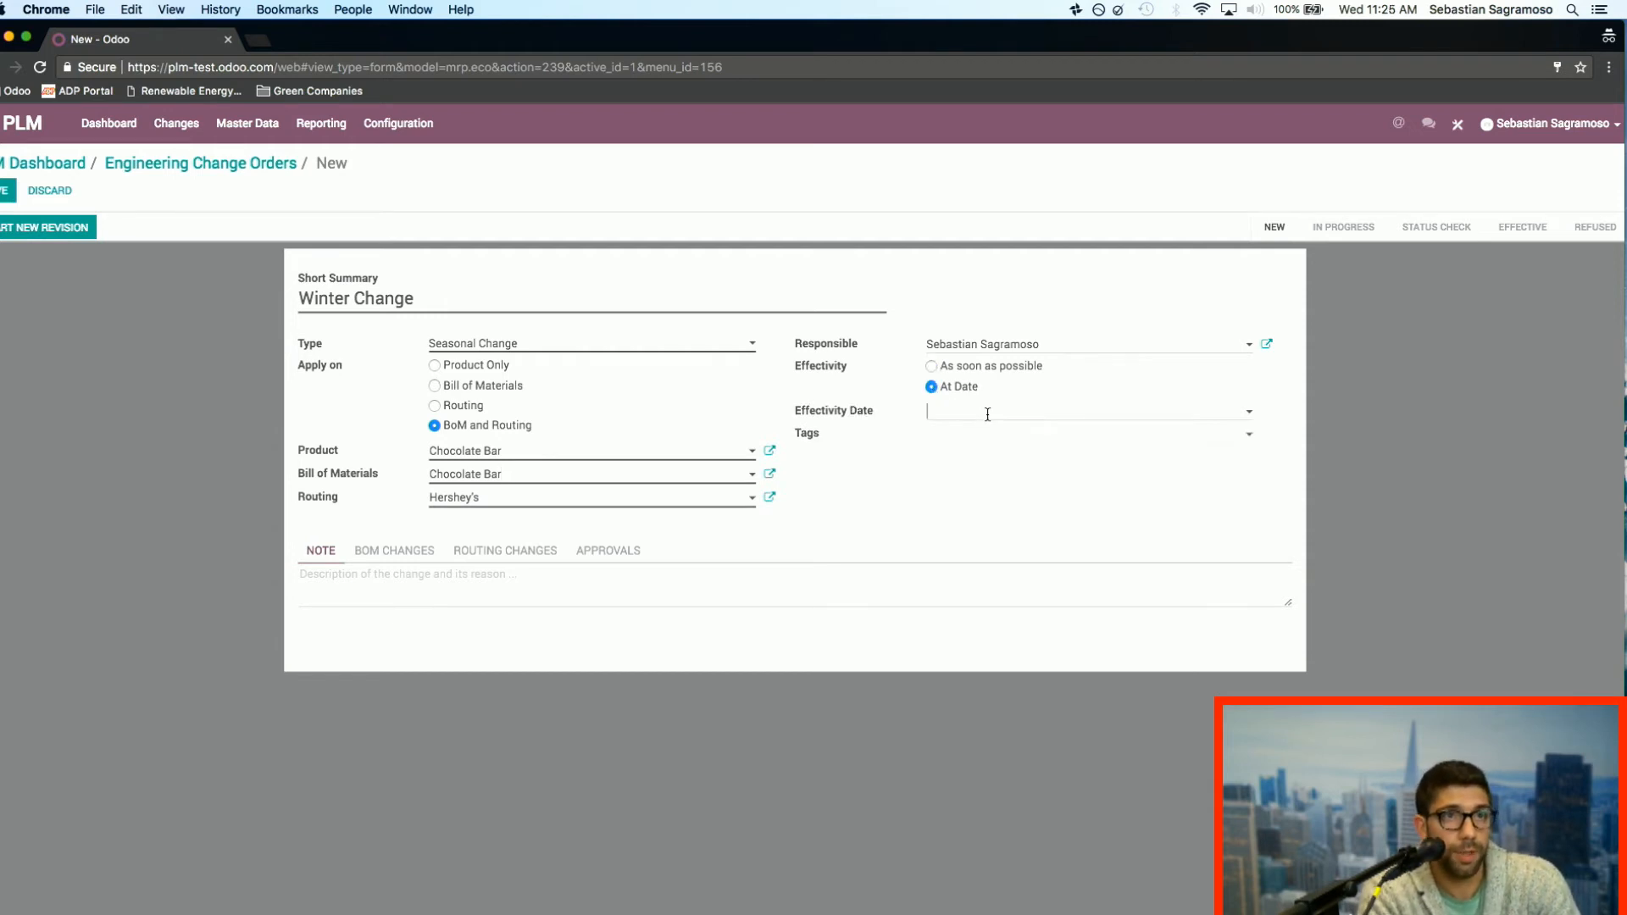
{"action": "left_click", "coordinate": [987, 414]}
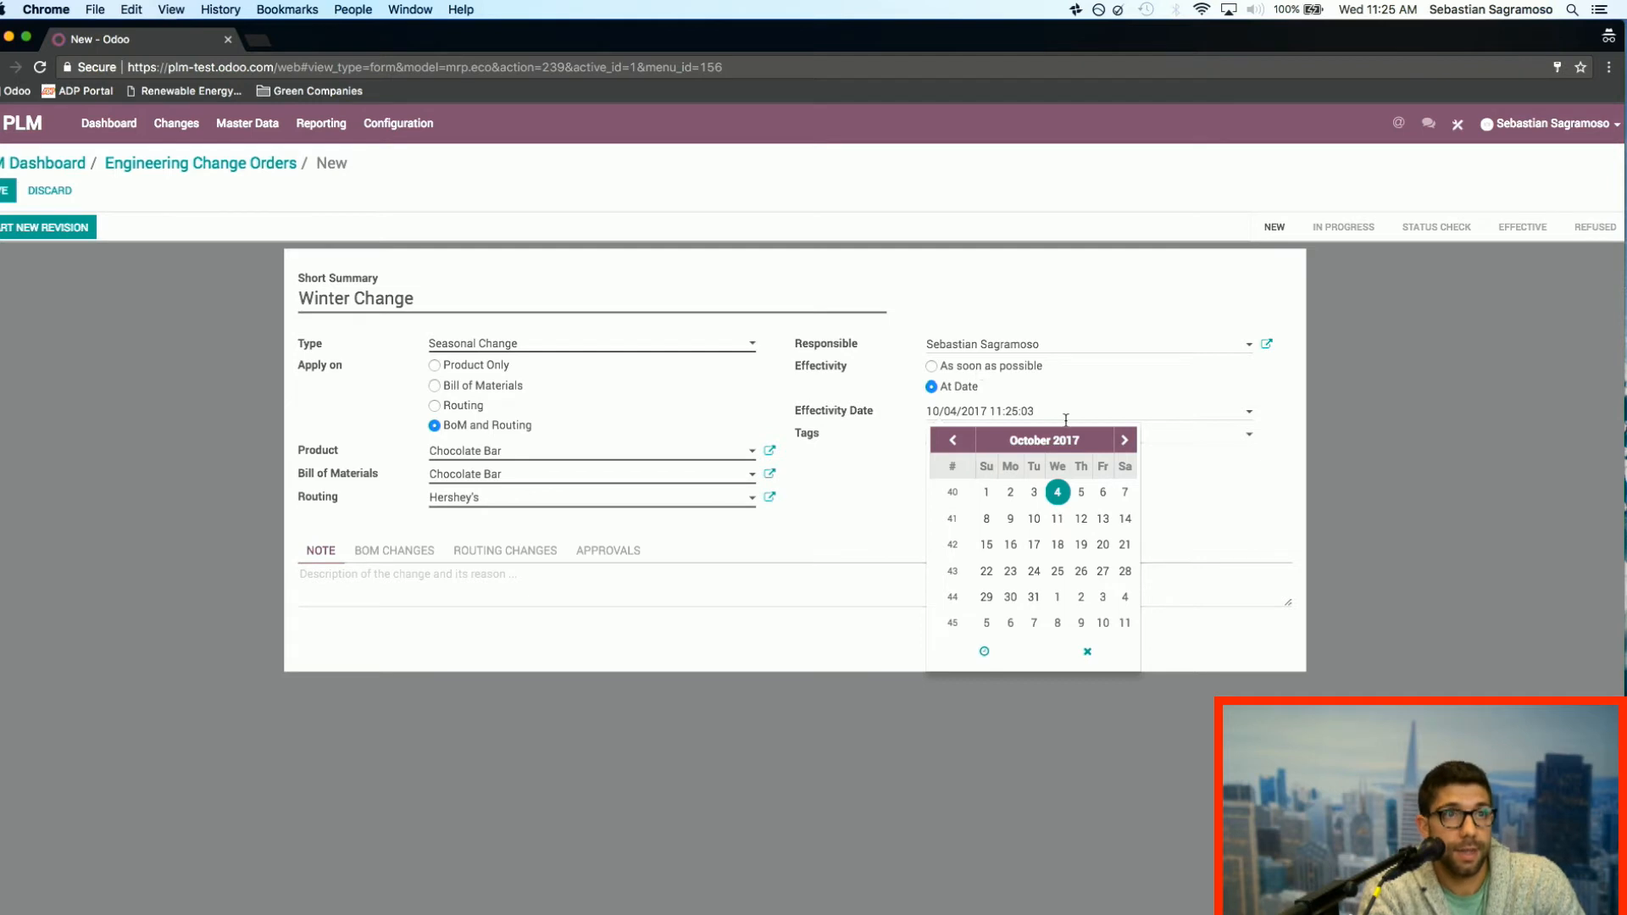
{"action": "left_click", "coordinate": [932, 366]}
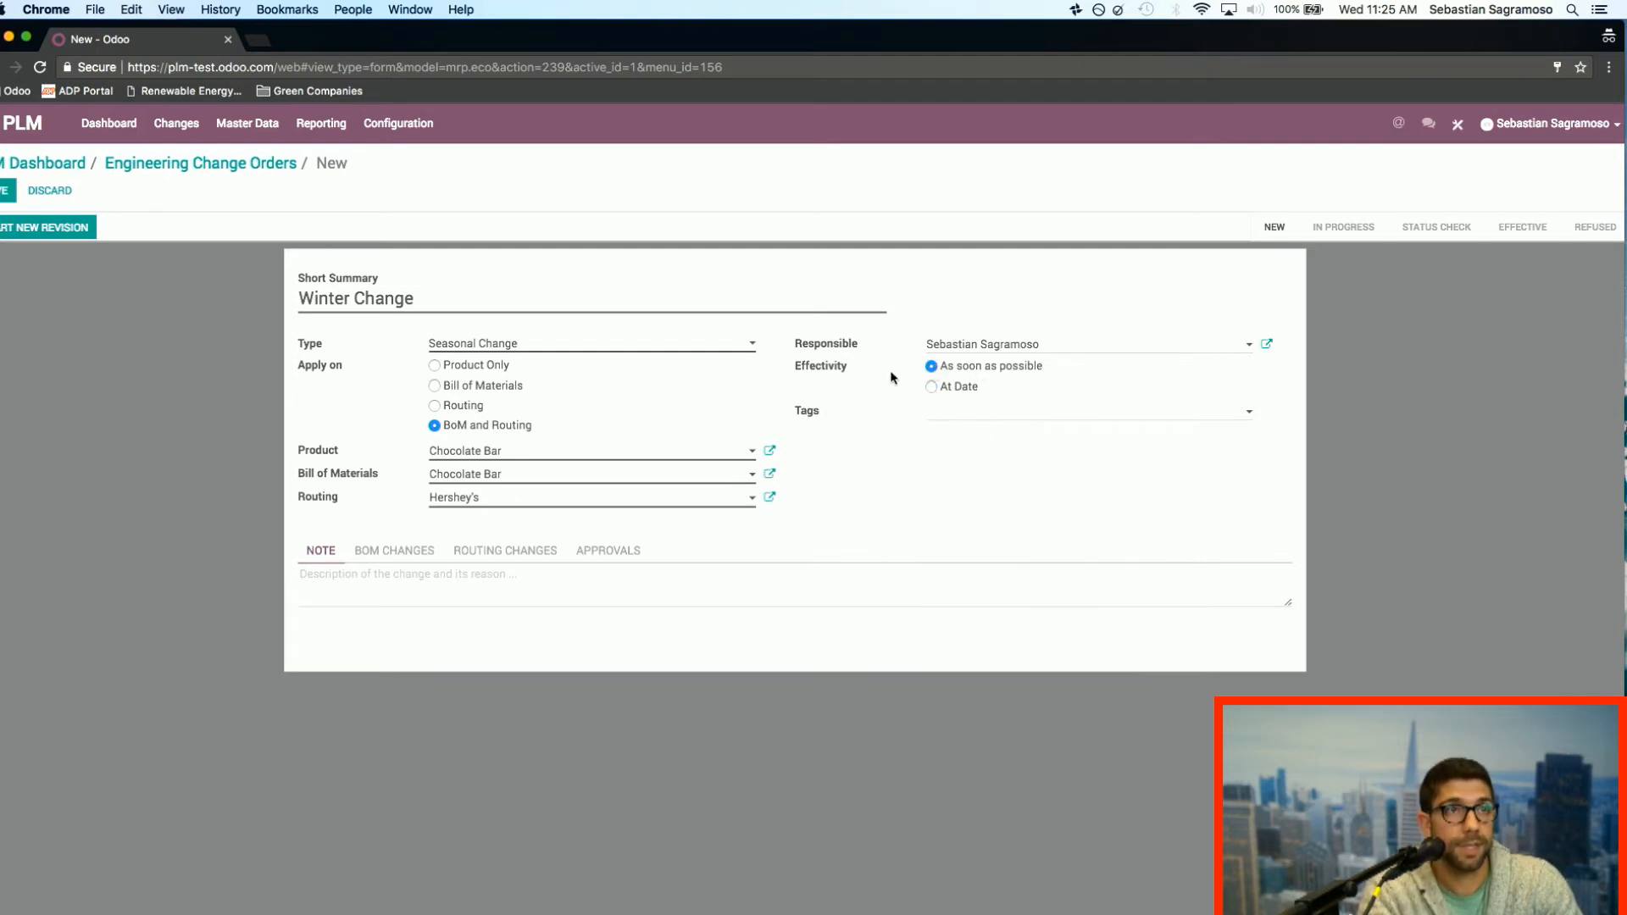
Step: Create a tag named "Simple" on the change order and color it green
{"action": "left_click", "coordinate": [1071, 418]}
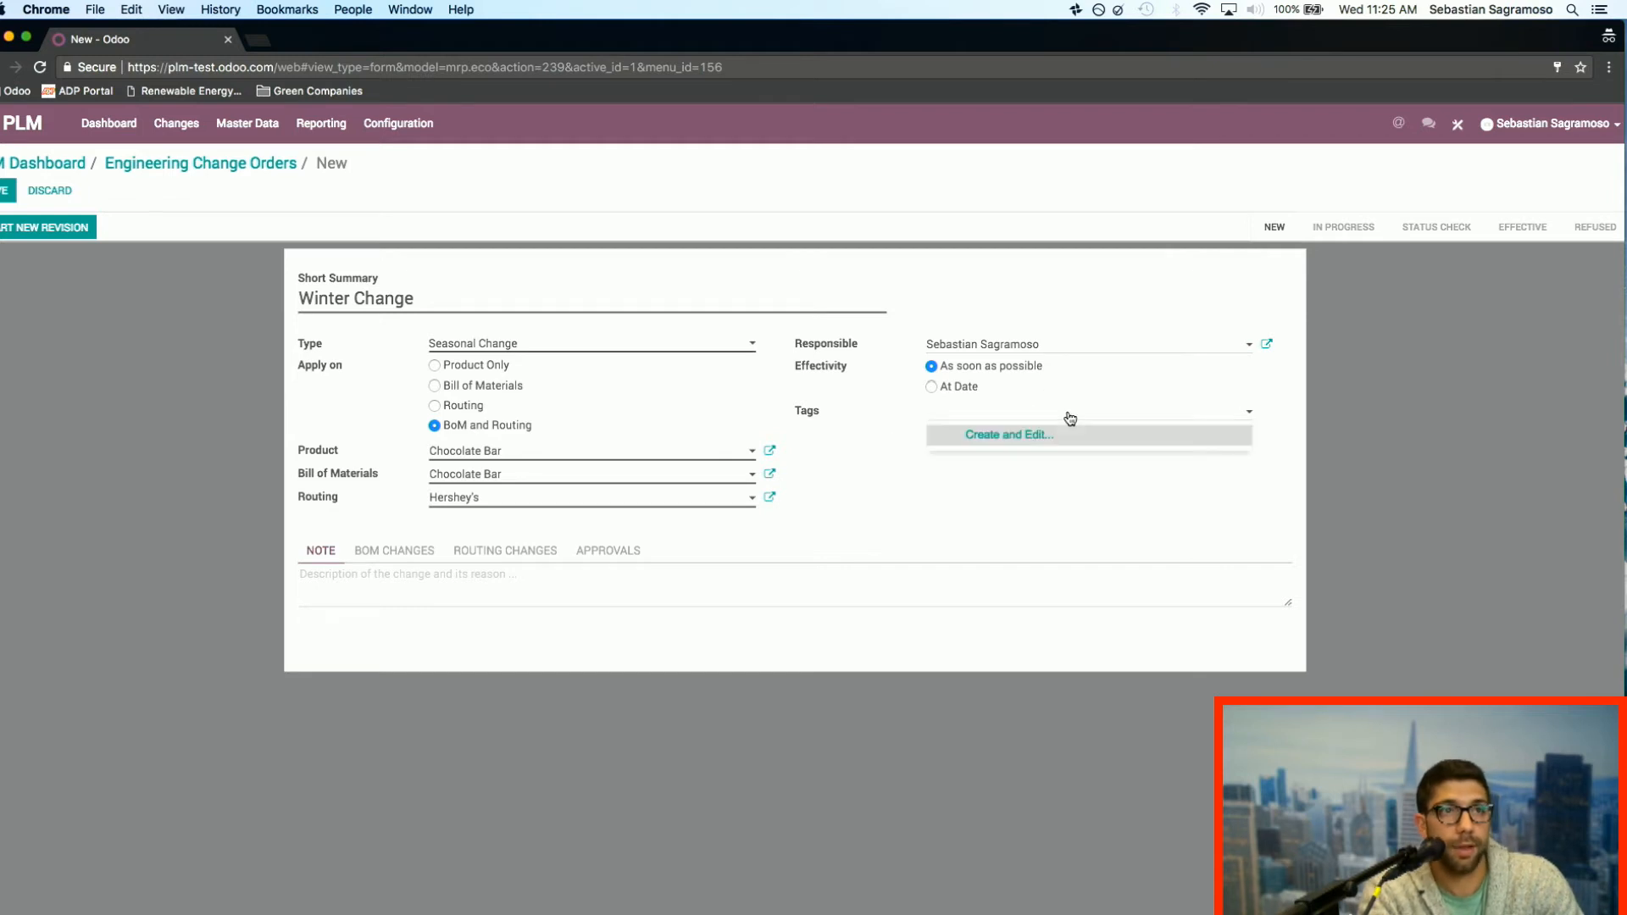
{"action": "left_click", "coordinate": [1009, 437]}
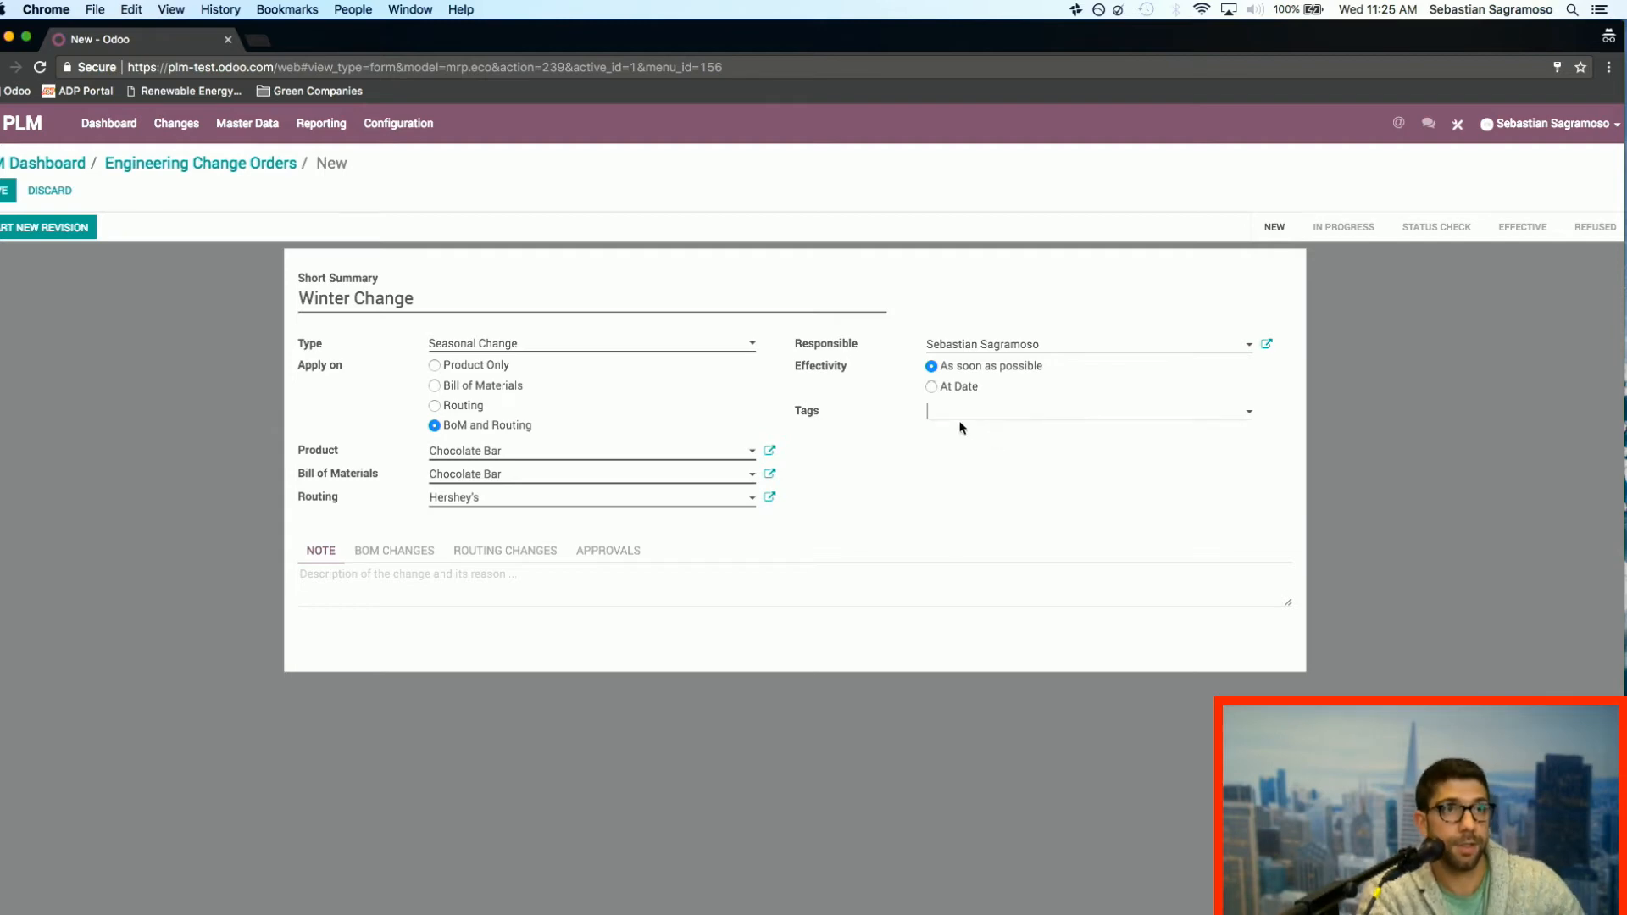
{"action": "type", "text": "Simple"}
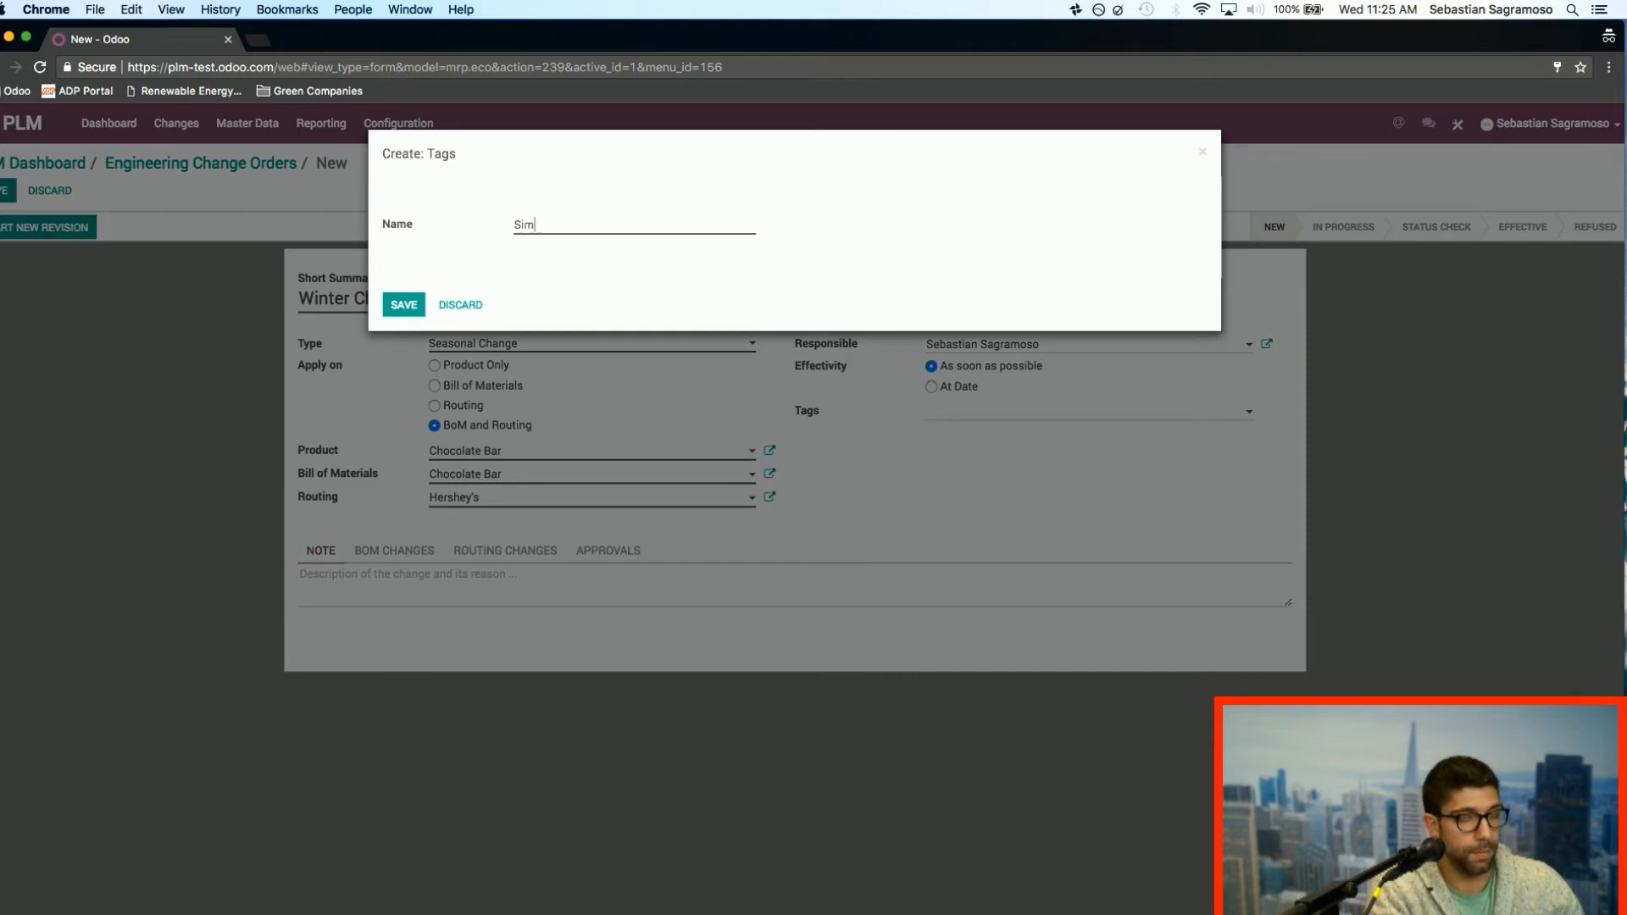
{"action": "left_click", "coordinate": [404, 305]}
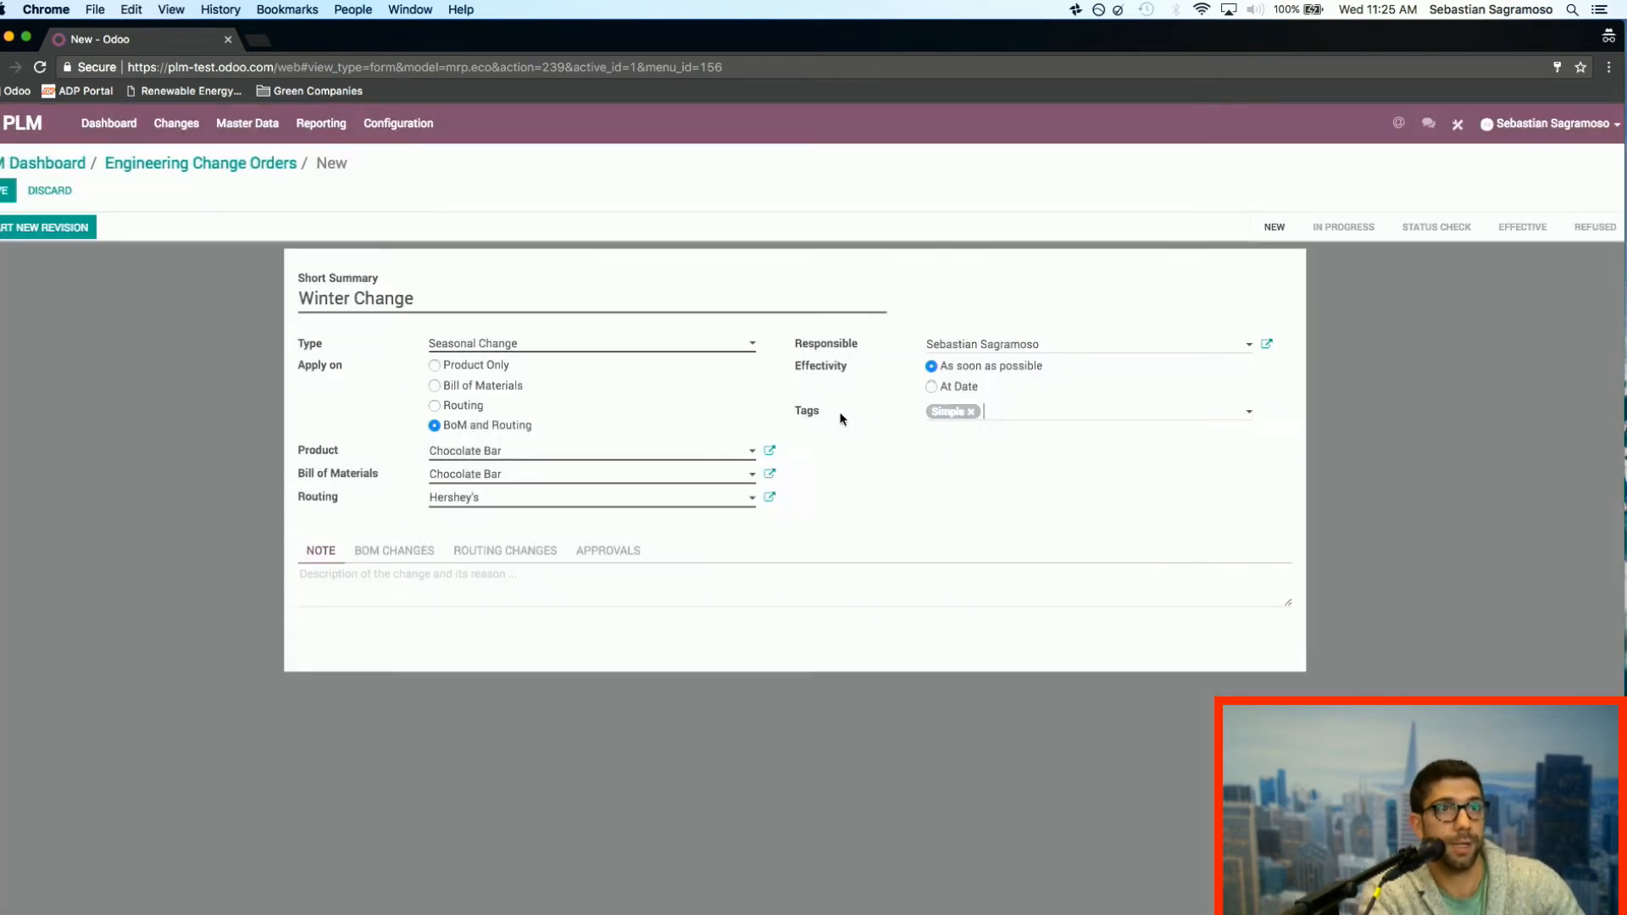
{"action": "left_click", "coordinate": [958, 413]}
{"action": "left_click", "coordinate": [986, 439]}
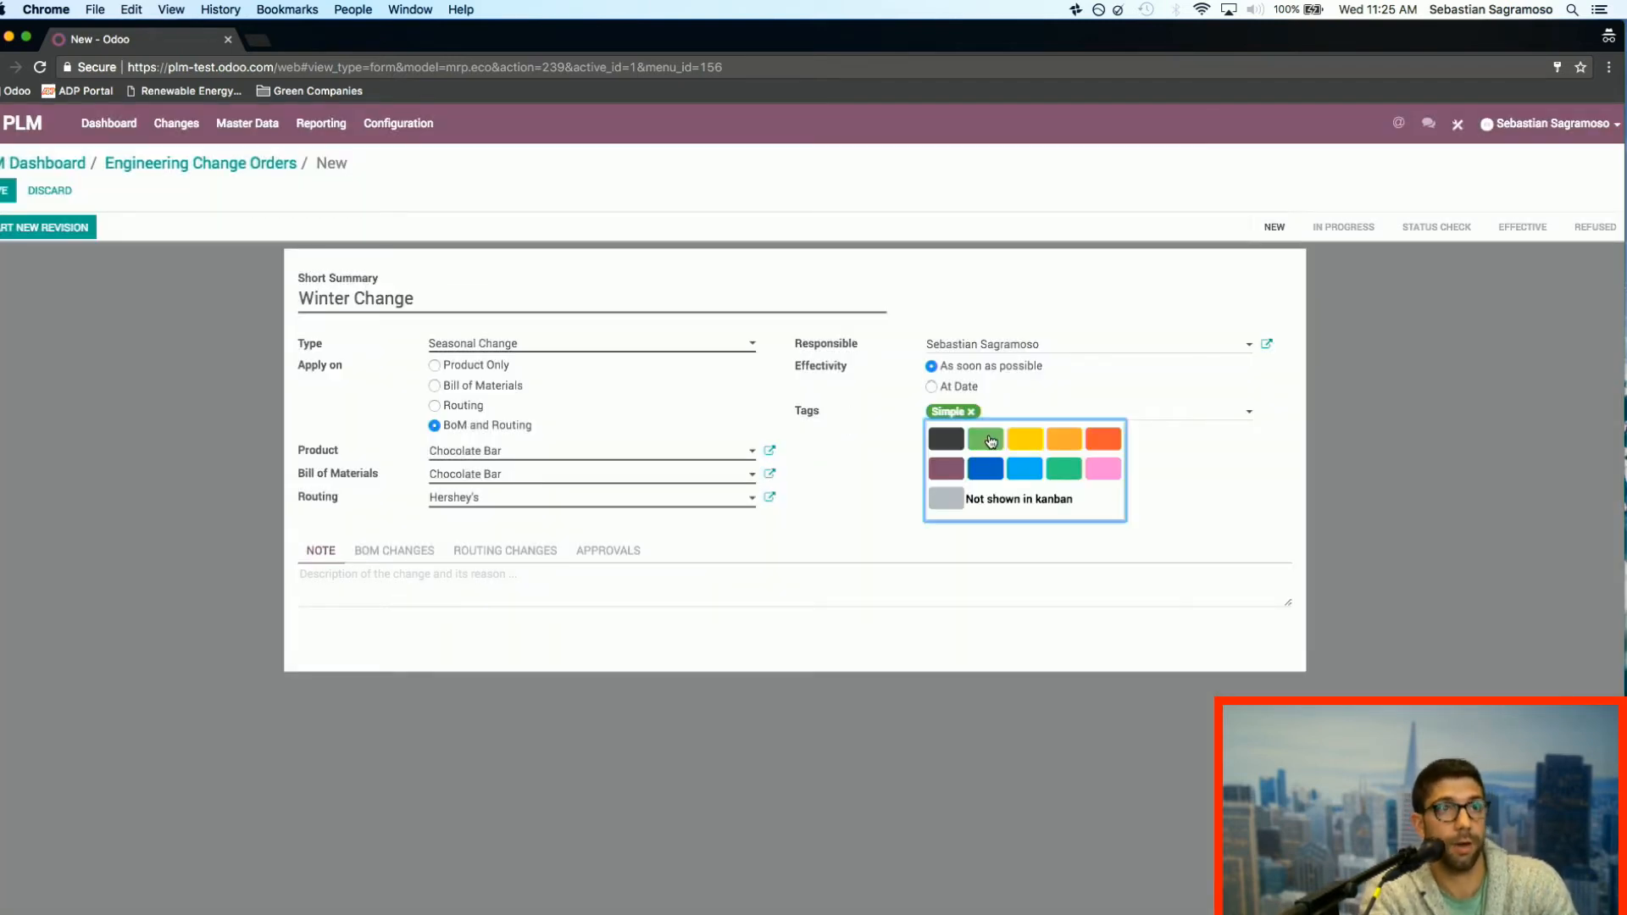
{"action": "left_click", "coordinate": [852, 497]}
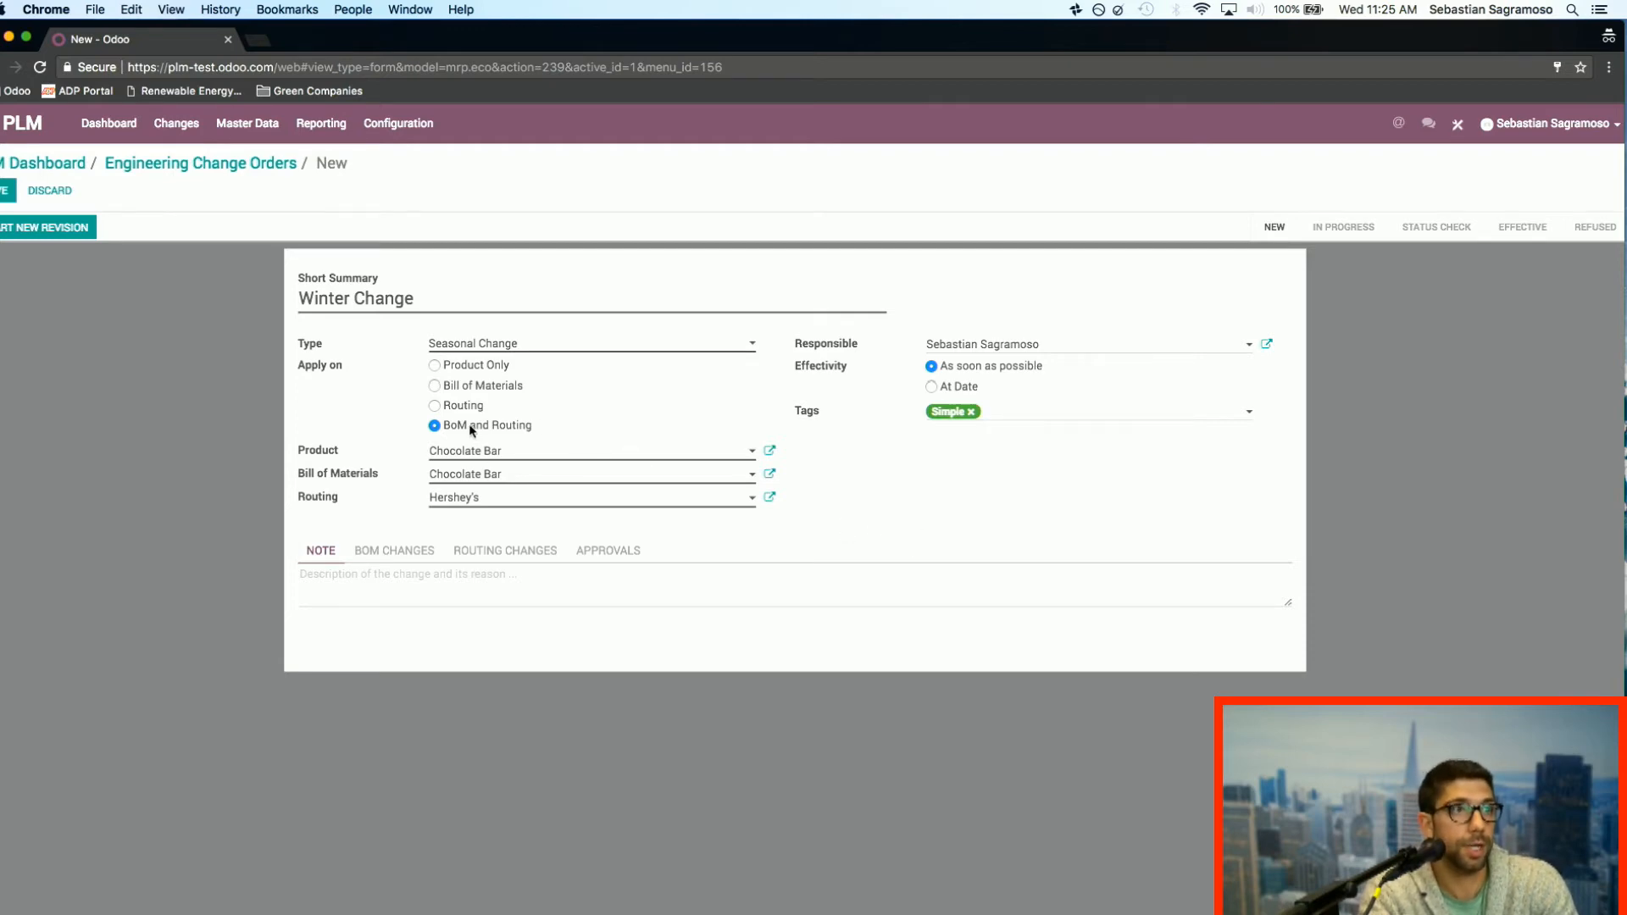
Step: Save the Winter Change order and start its new revision
{"action": "left_click", "coordinate": [4, 191]}
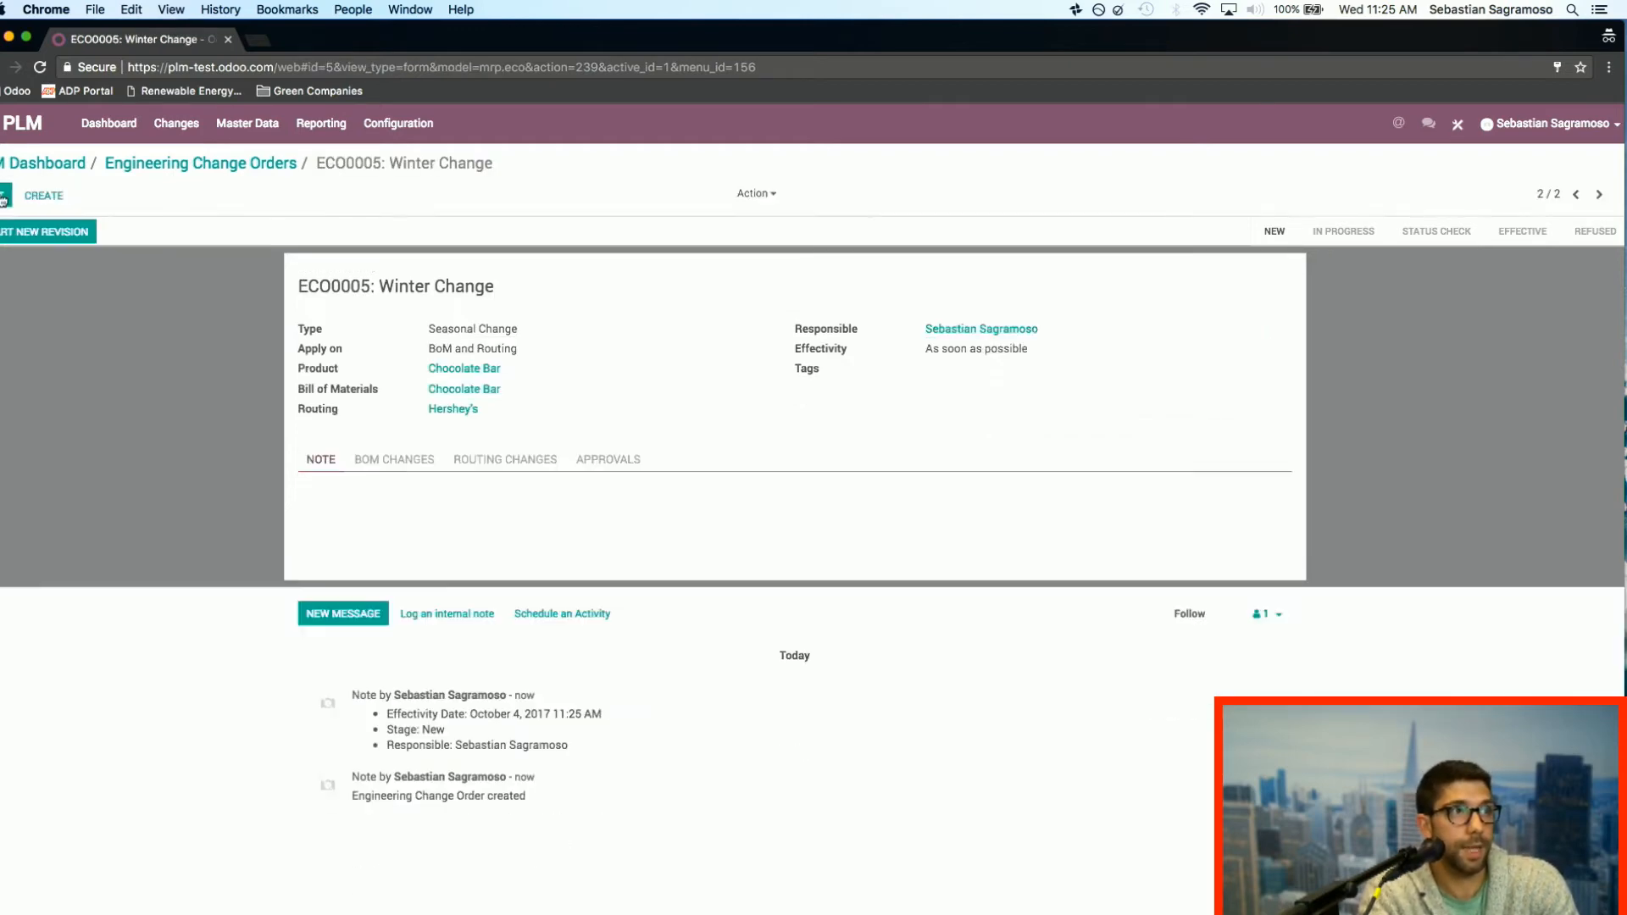
{"action": "left_click", "coordinate": [36, 235]}
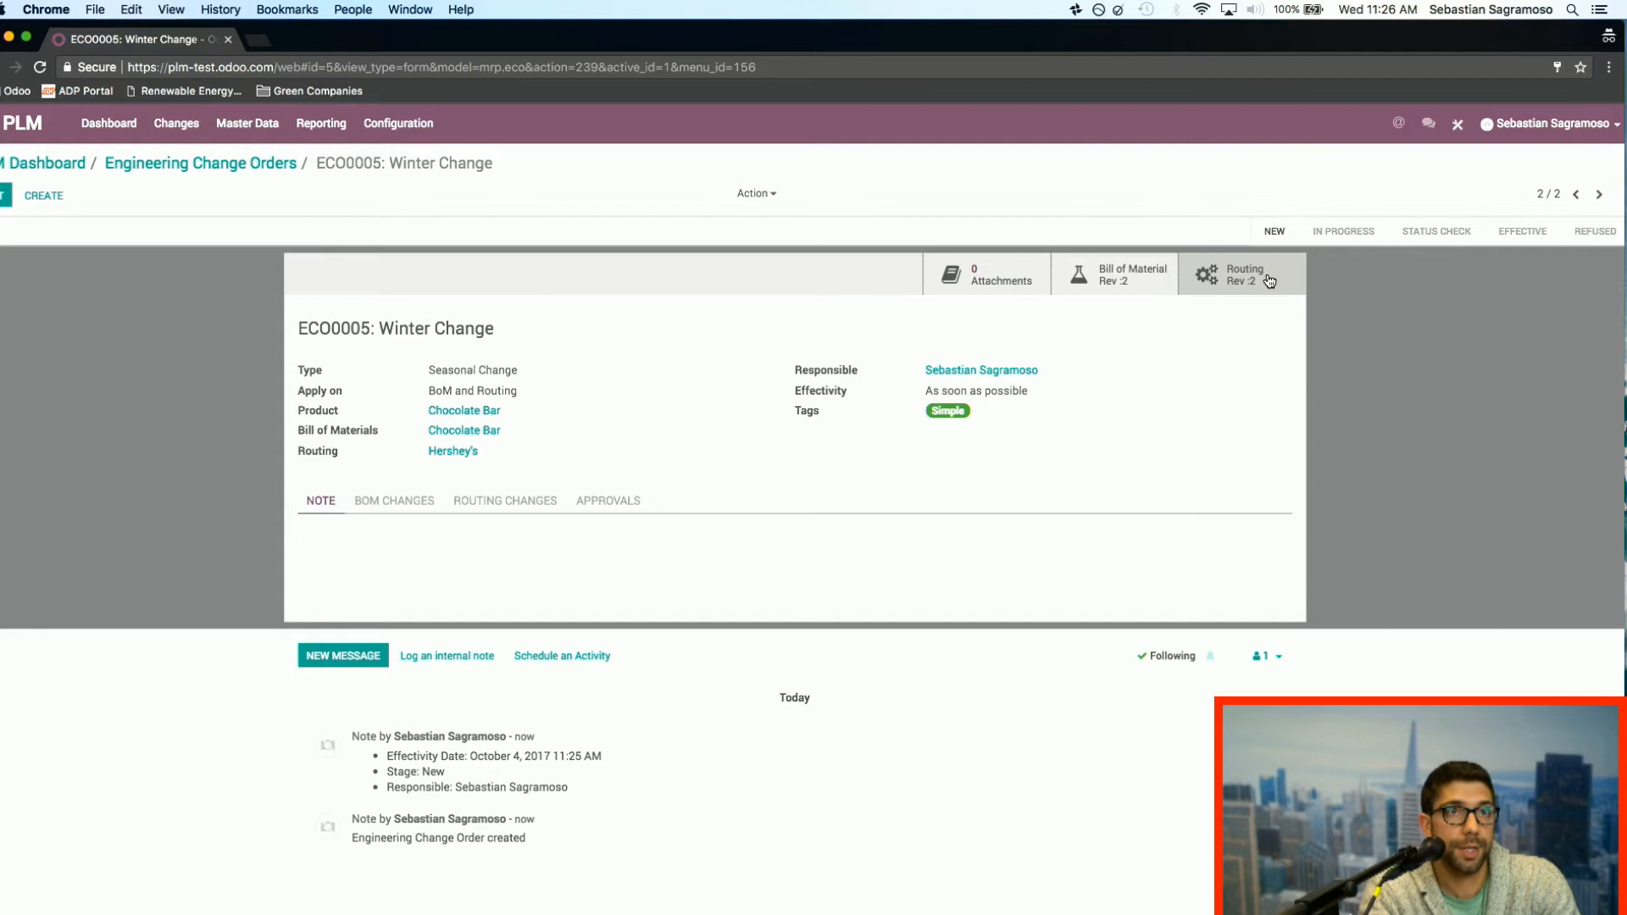
Step: Create a new attachment named "Image" for the Winter Change order
{"action": "left_click", "coordinate": [980, 276]}
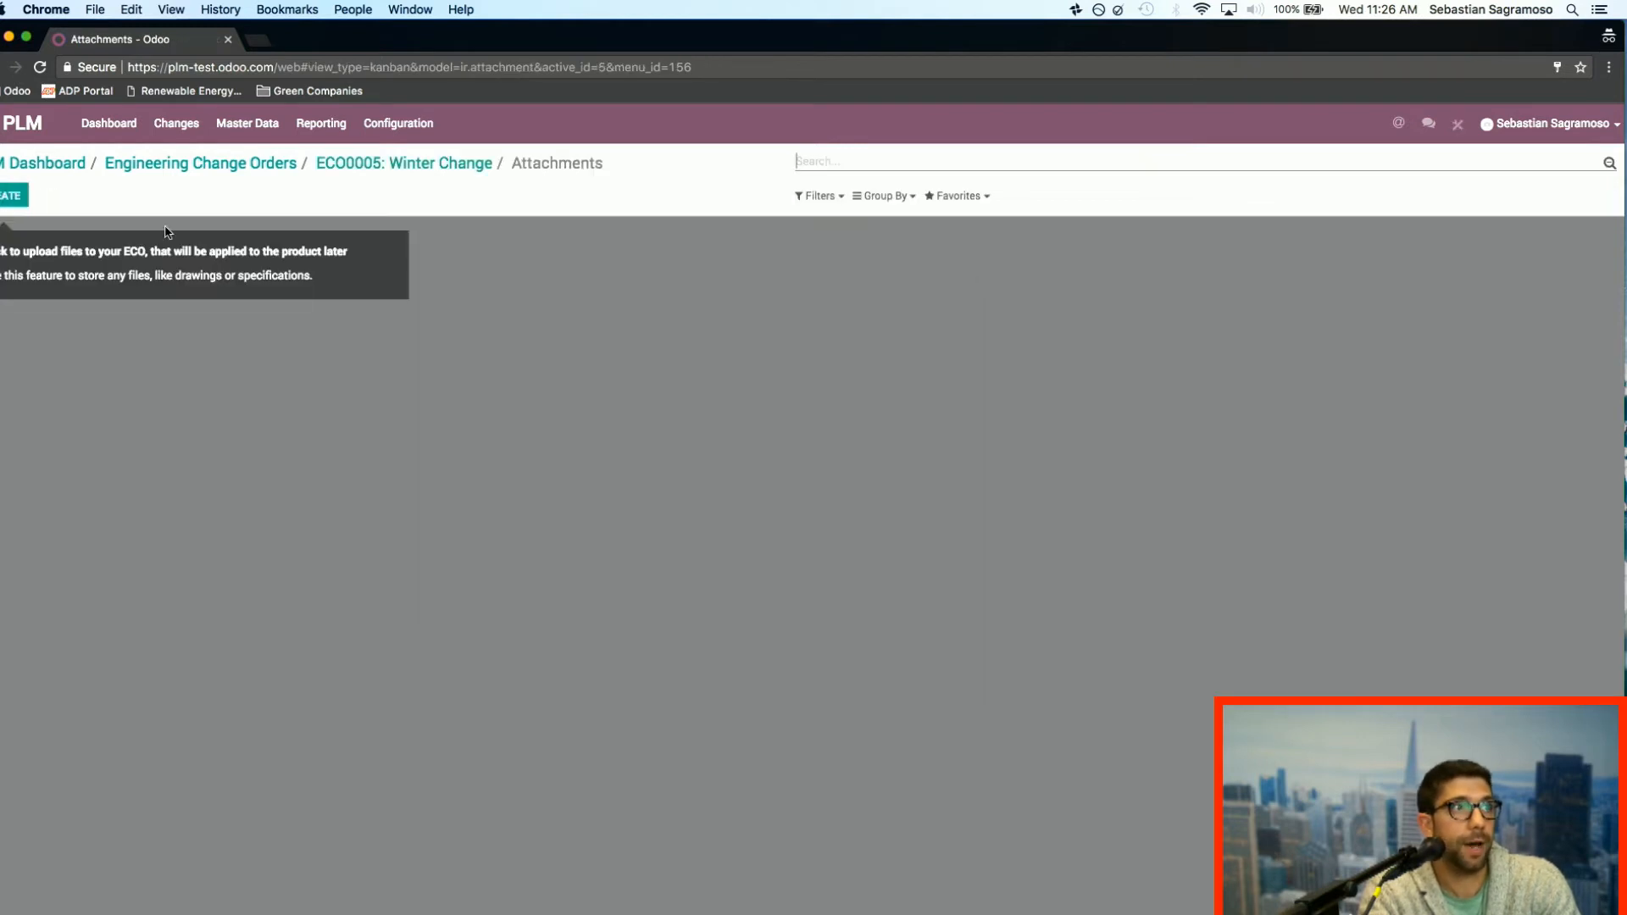
{"action": "left_click", "coordinate": [5, 197]}
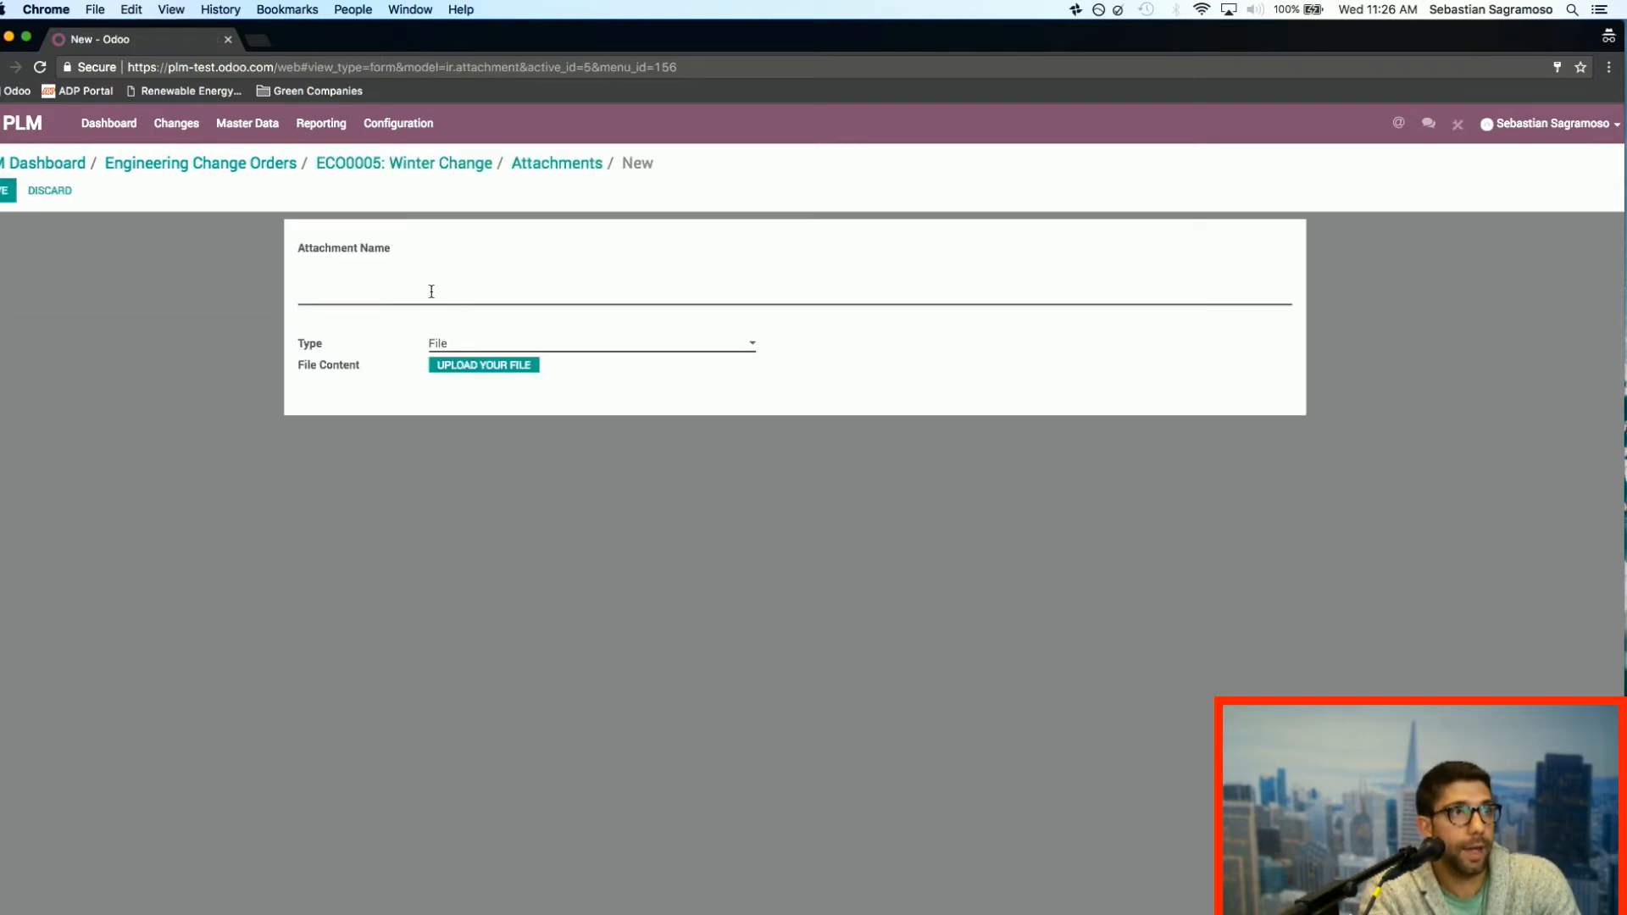
{"action": "type", "text": "Image"}
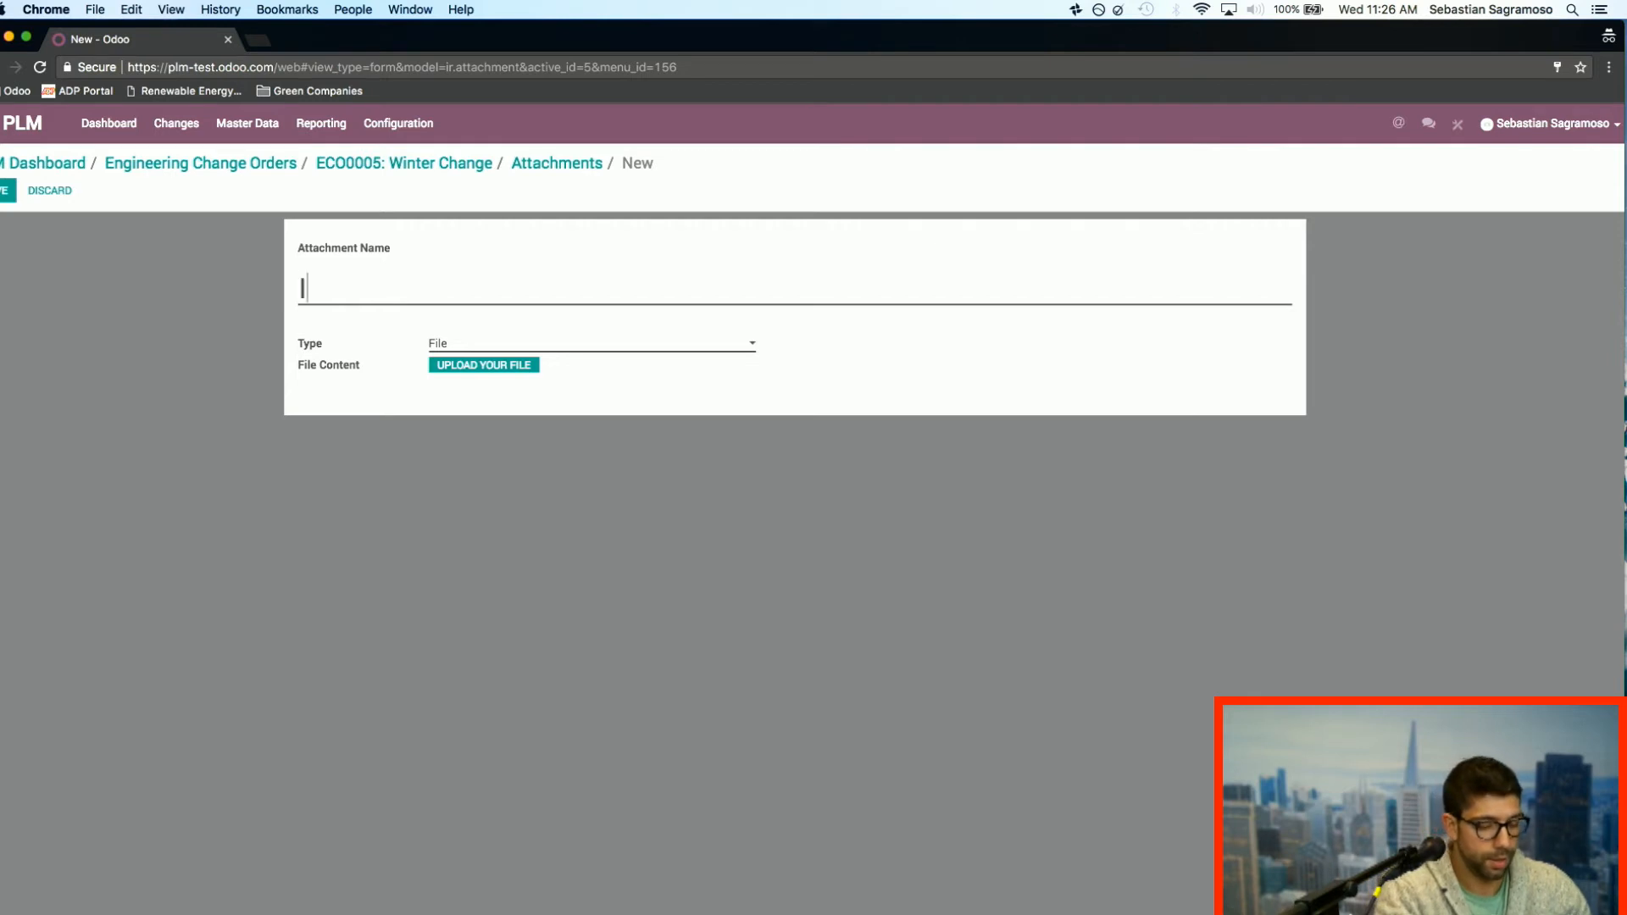
Step: Upload CAD Example 2.jpg from the Odoo folder as the attachment's file, save it and return to the Winter Change order
{"action": "left_click", "coordinate": [526, 371]}
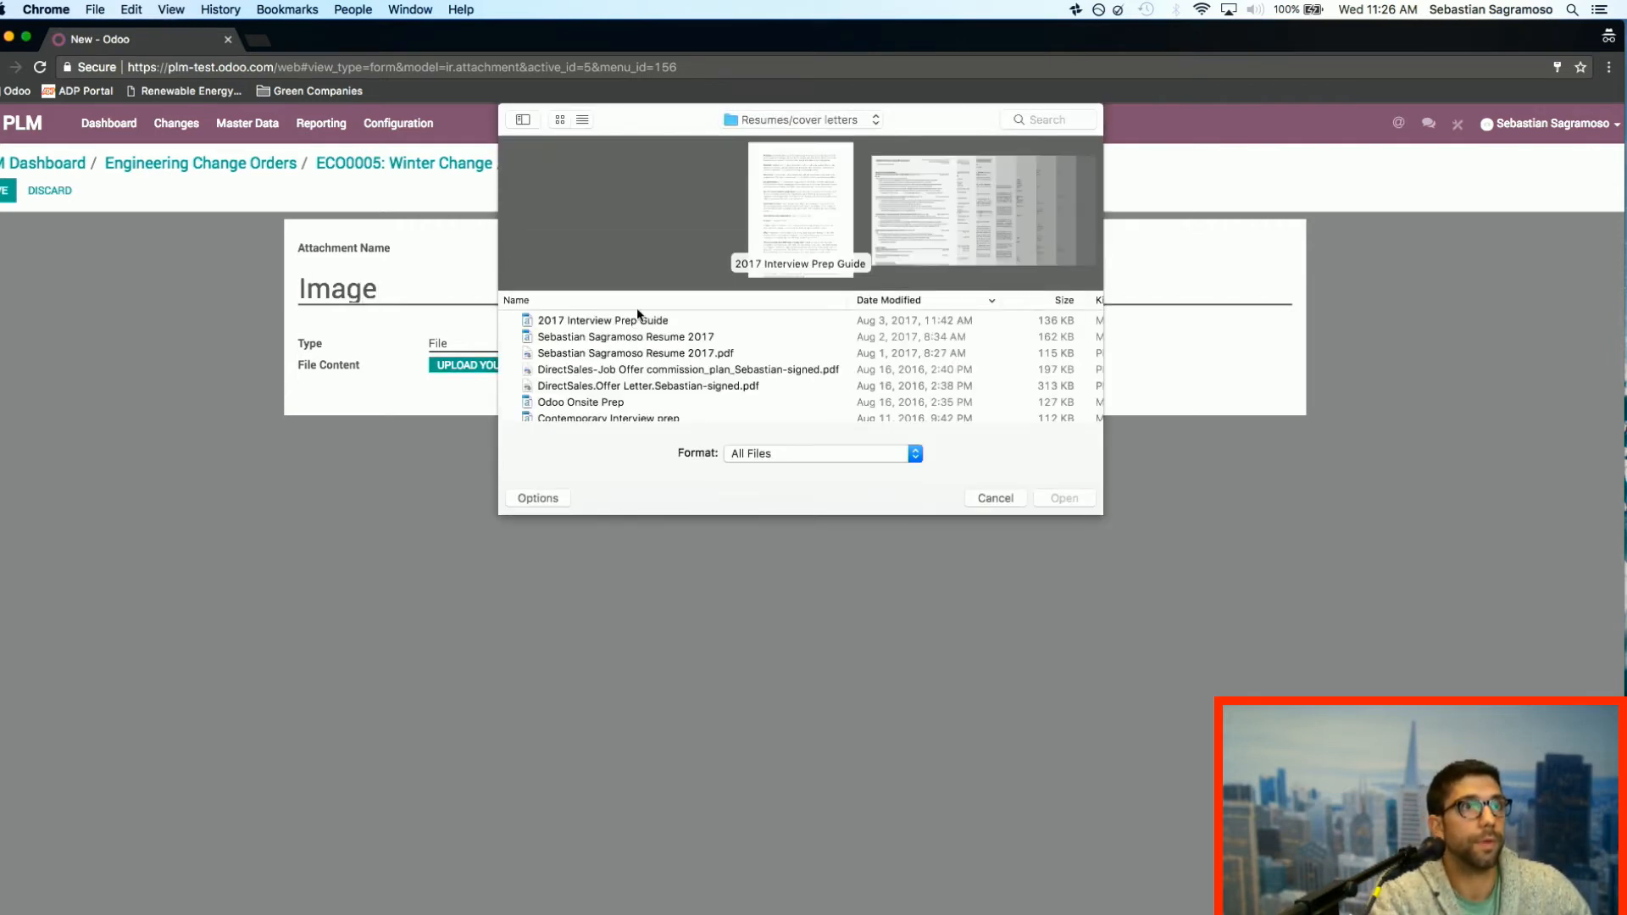
{"action": "left_click", "coordinate": [776, 123]}
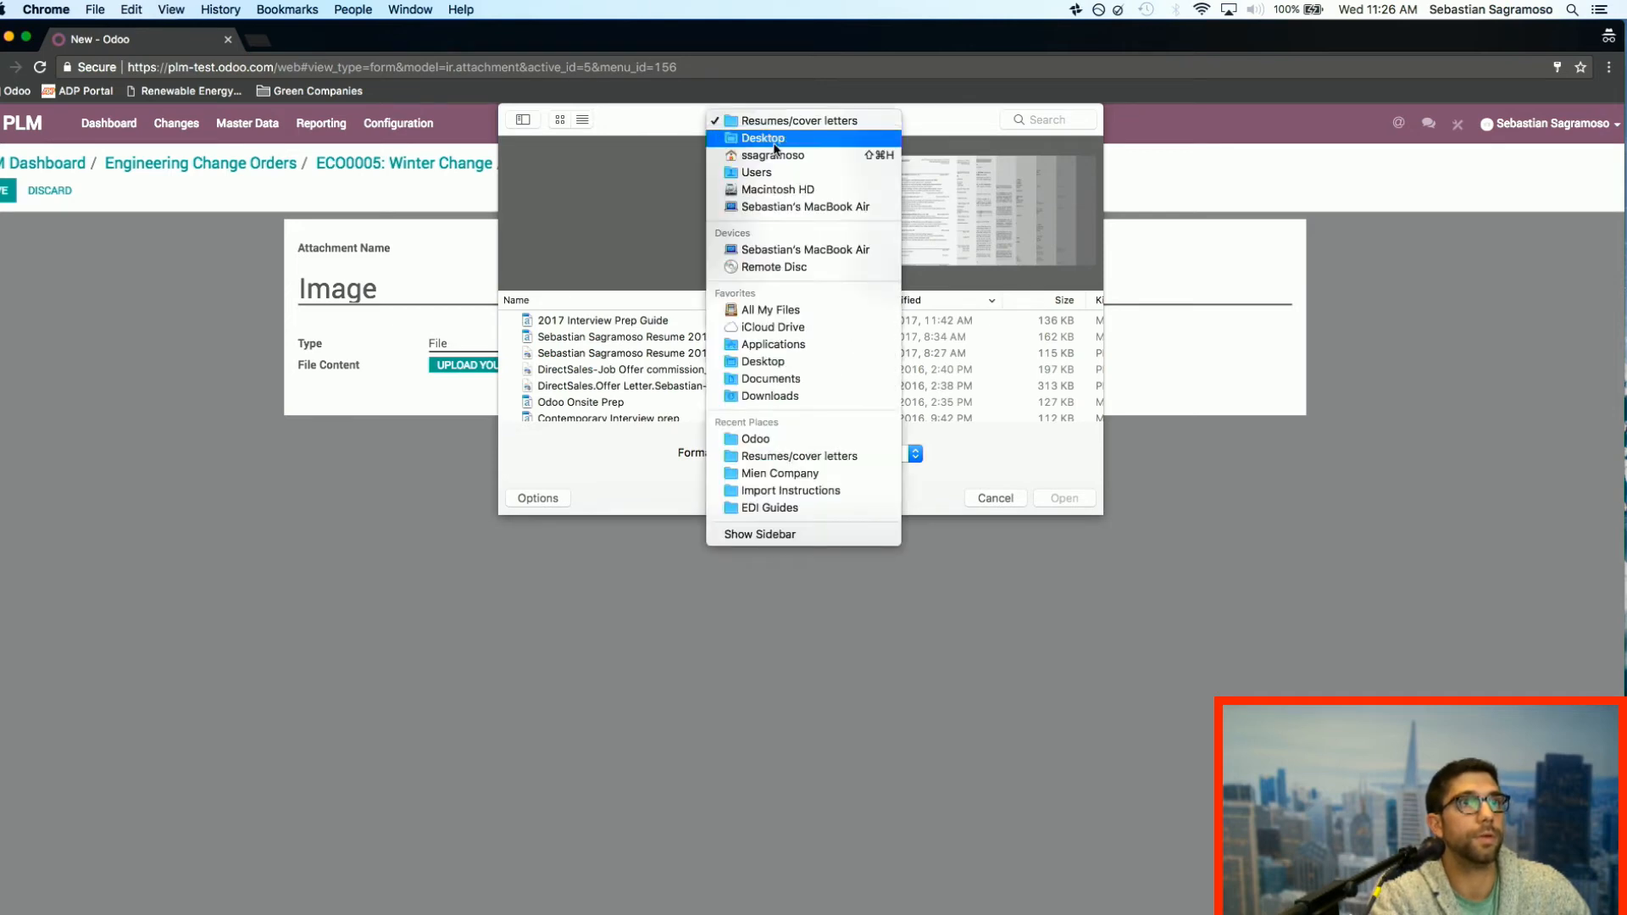
{"action": "left_click", "coordinate": [797, 438]}
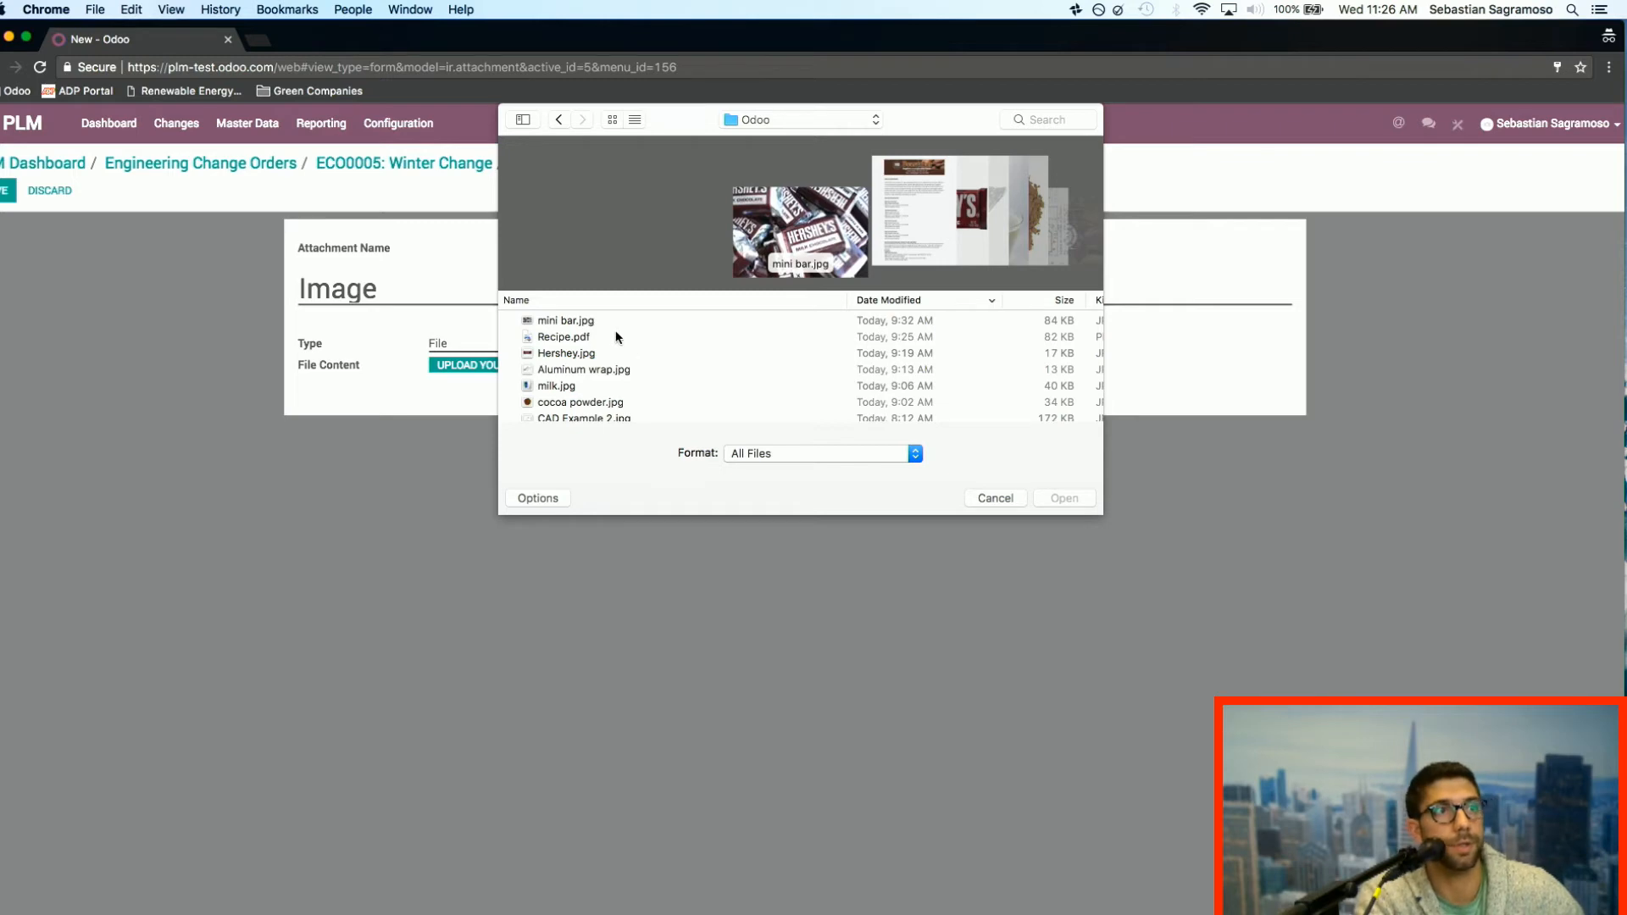
{"action": "scroll", "coordinate": [632, 339], "scroll_direction": "down", "scroll_amount": 5}
{"action": "left_click", "coordinate": [606, 327]}
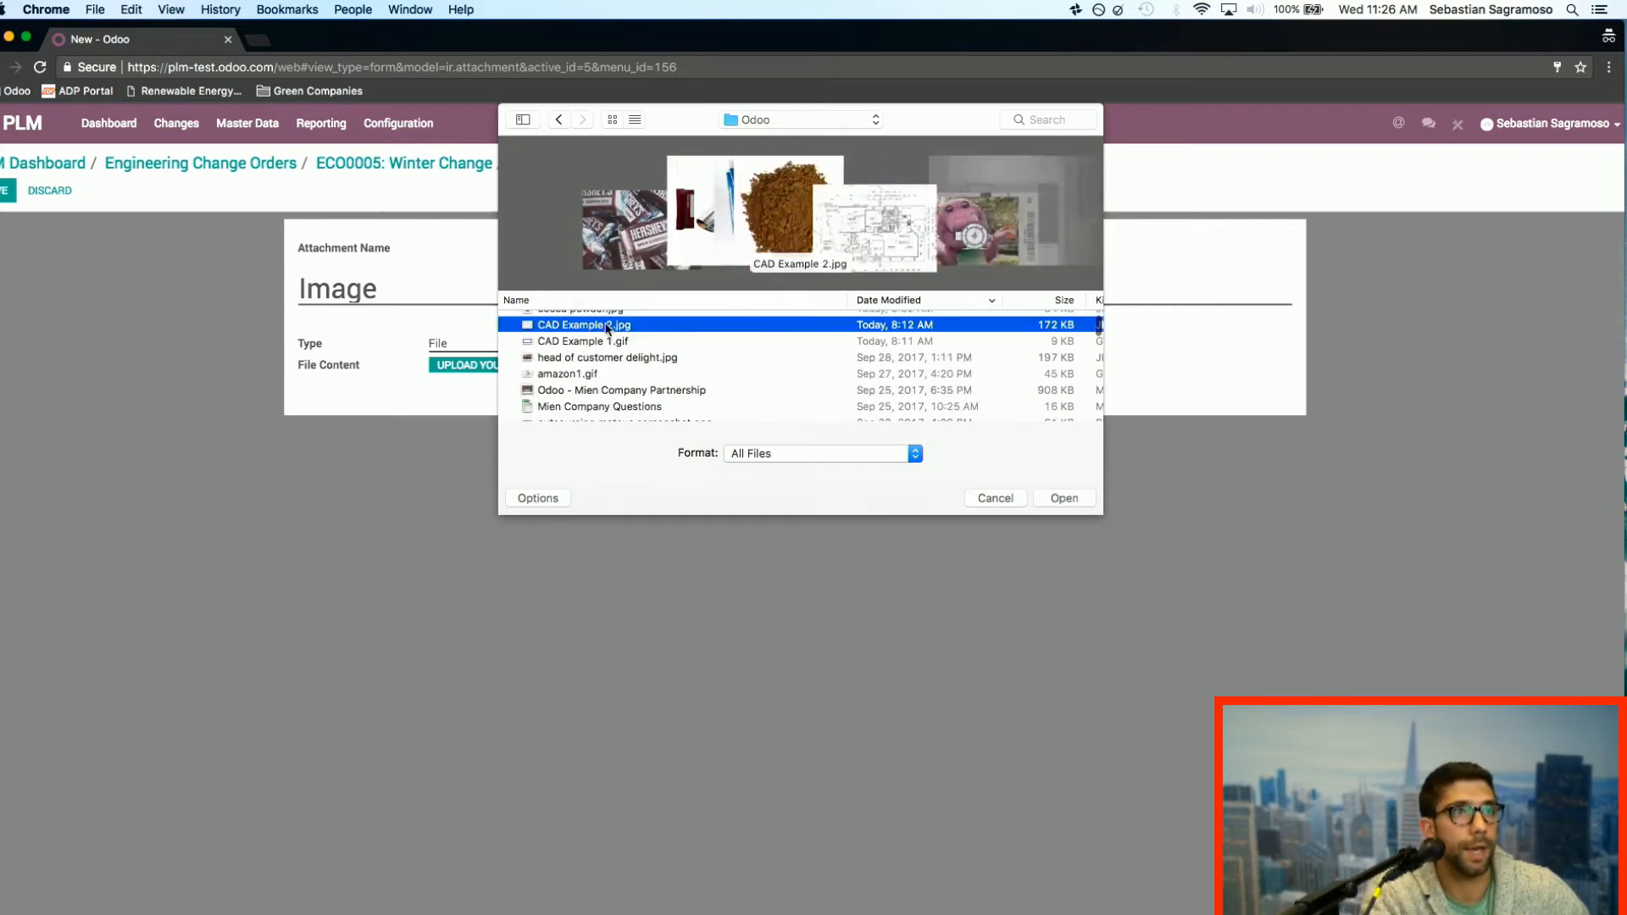
{"action": "key", "text": "Return"}
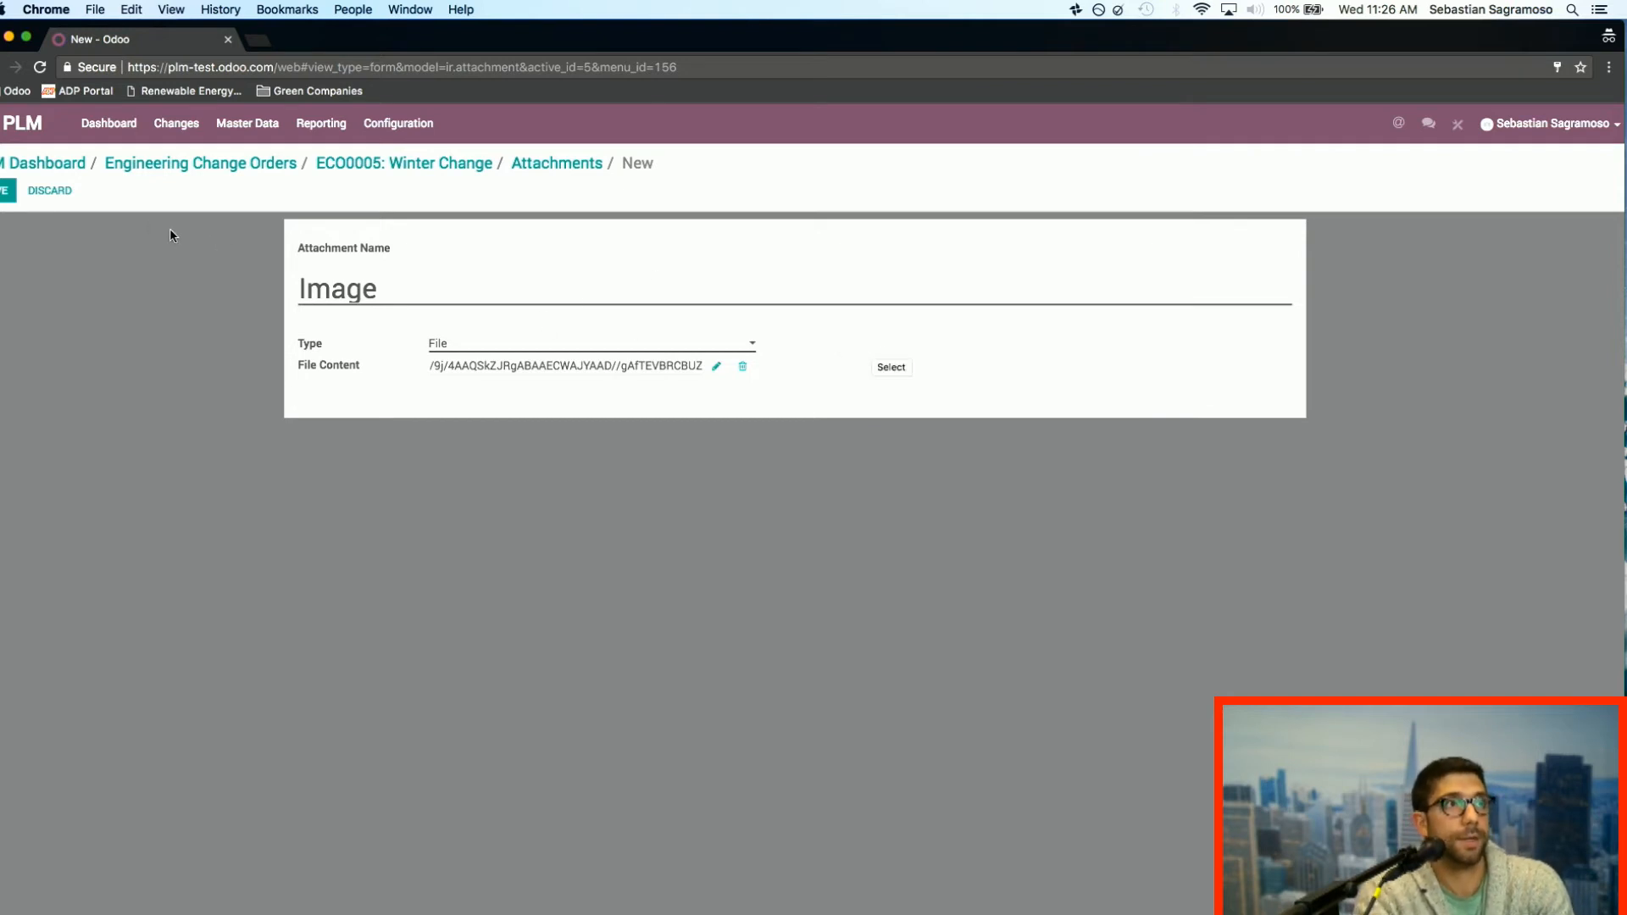
{"action": "left_click", "coordinate": [4, 193]}
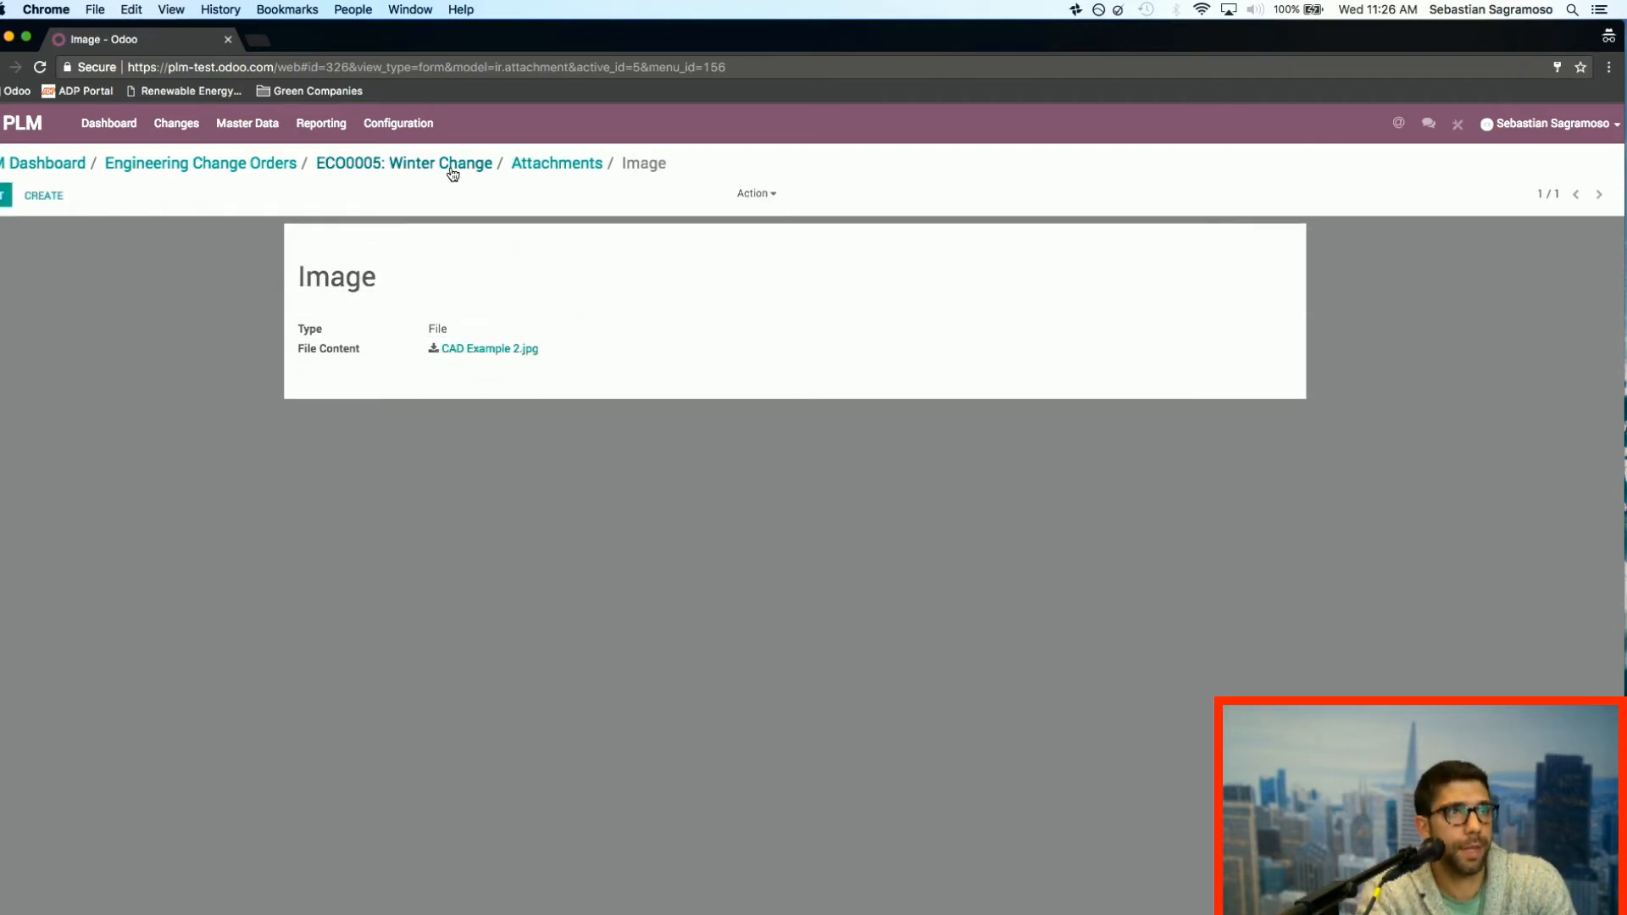
{"action": "left_click", "coordinate": [543, 169]}
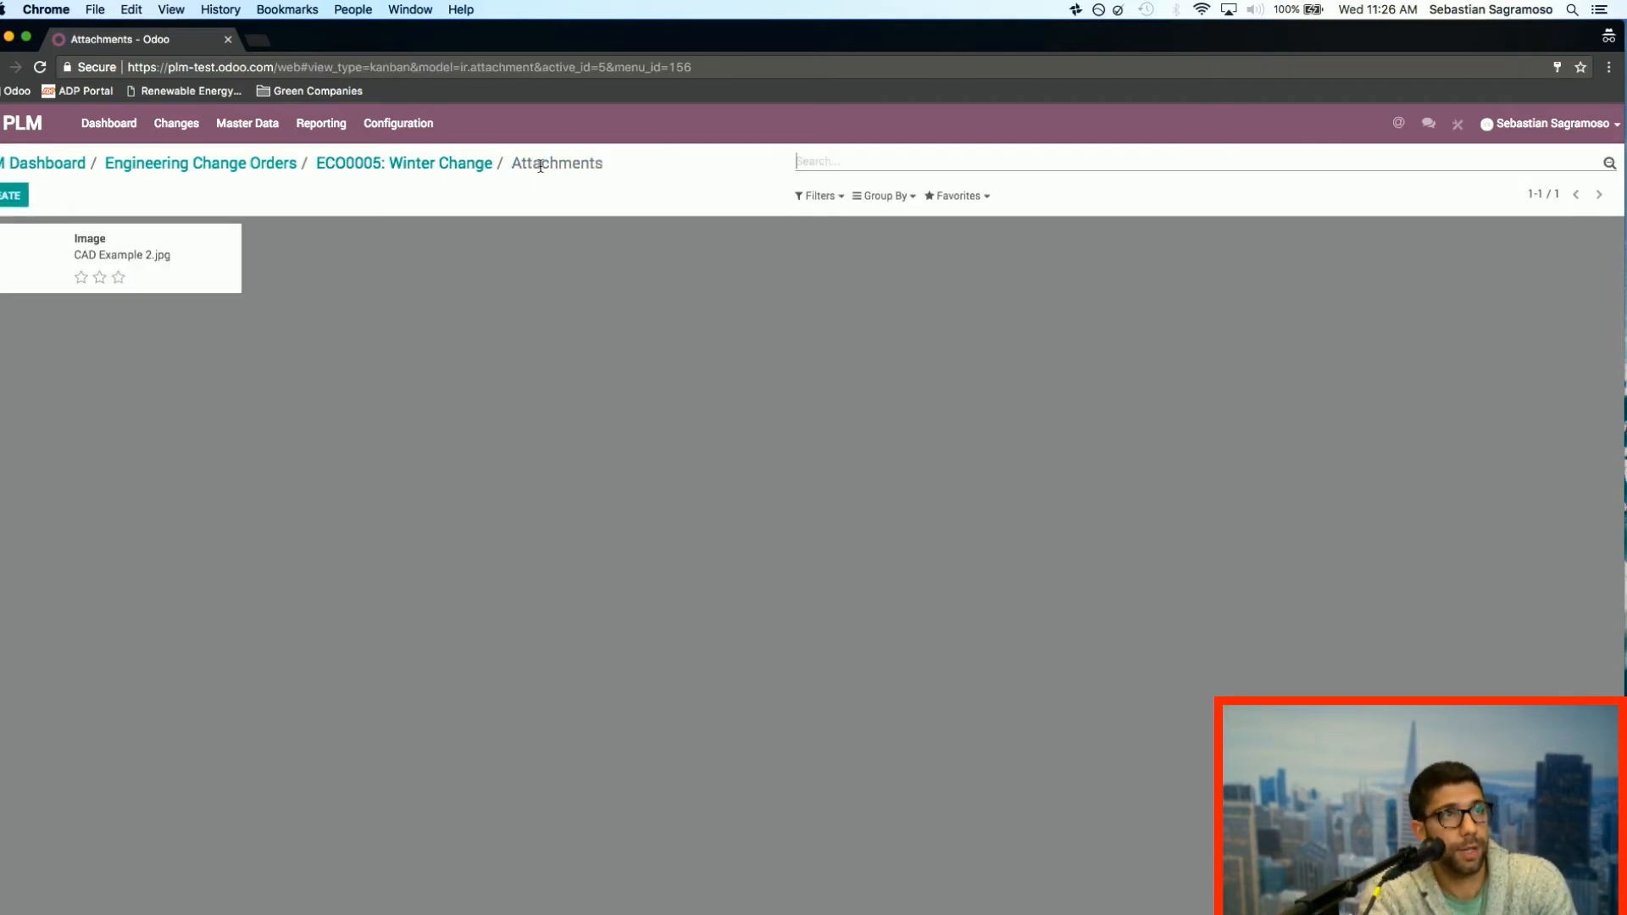
{"action": "left_click", "coordinate": [436, 170]}
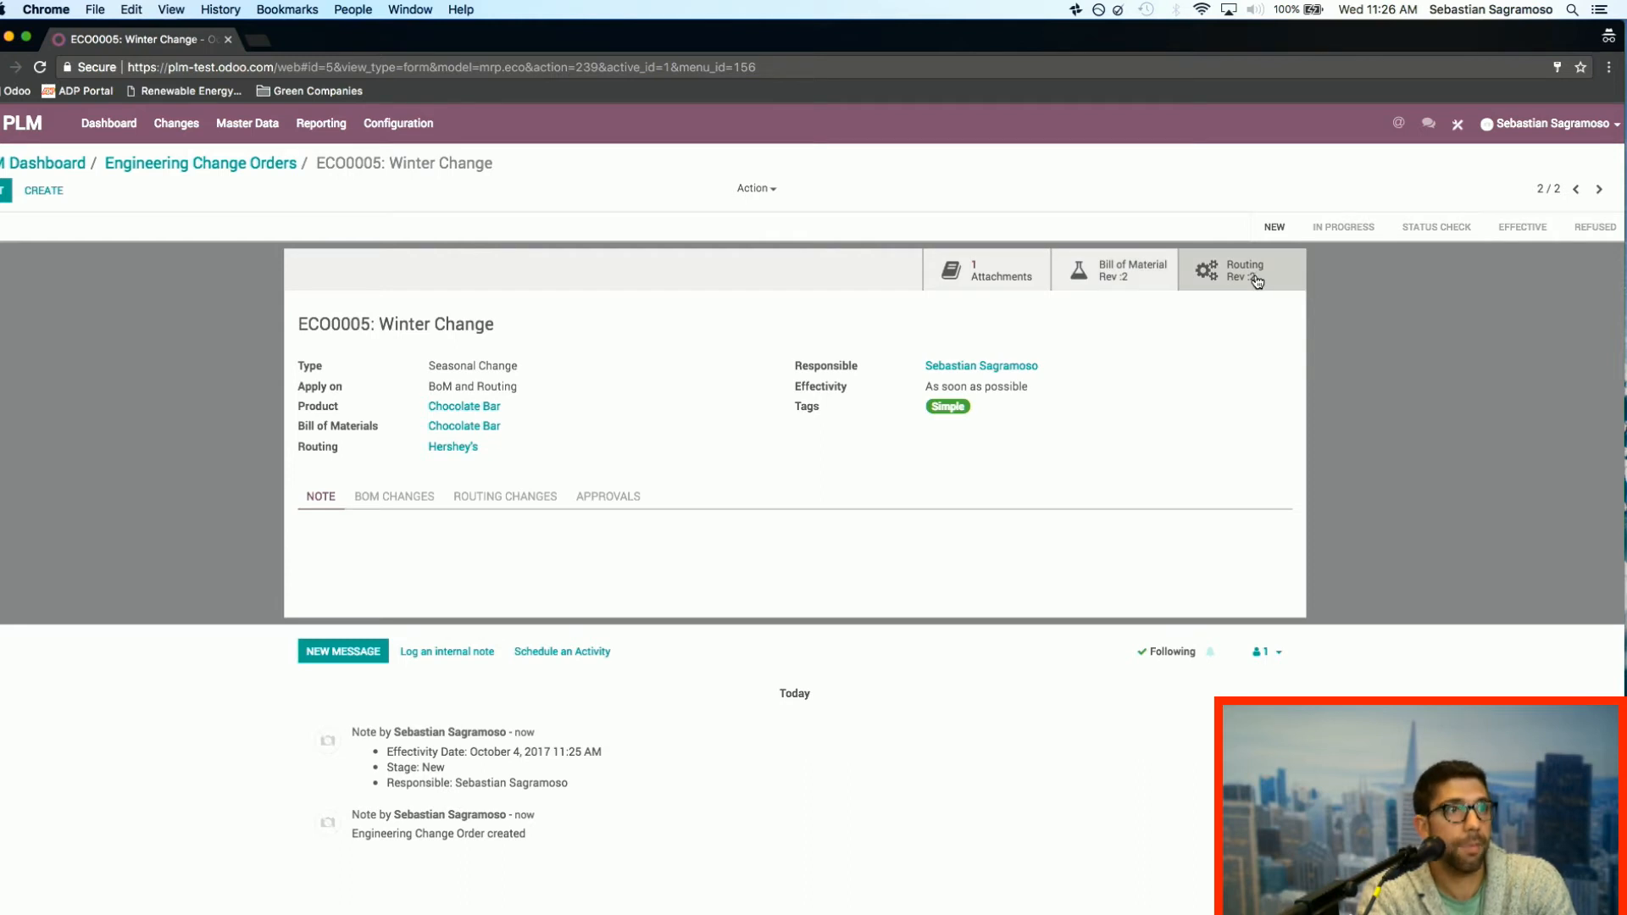
Step: Open the Winter Change order's revised bill of materials for editing and start creating a new product on an added component line
{"action": "left_click", "coordinate": [414, 497]}
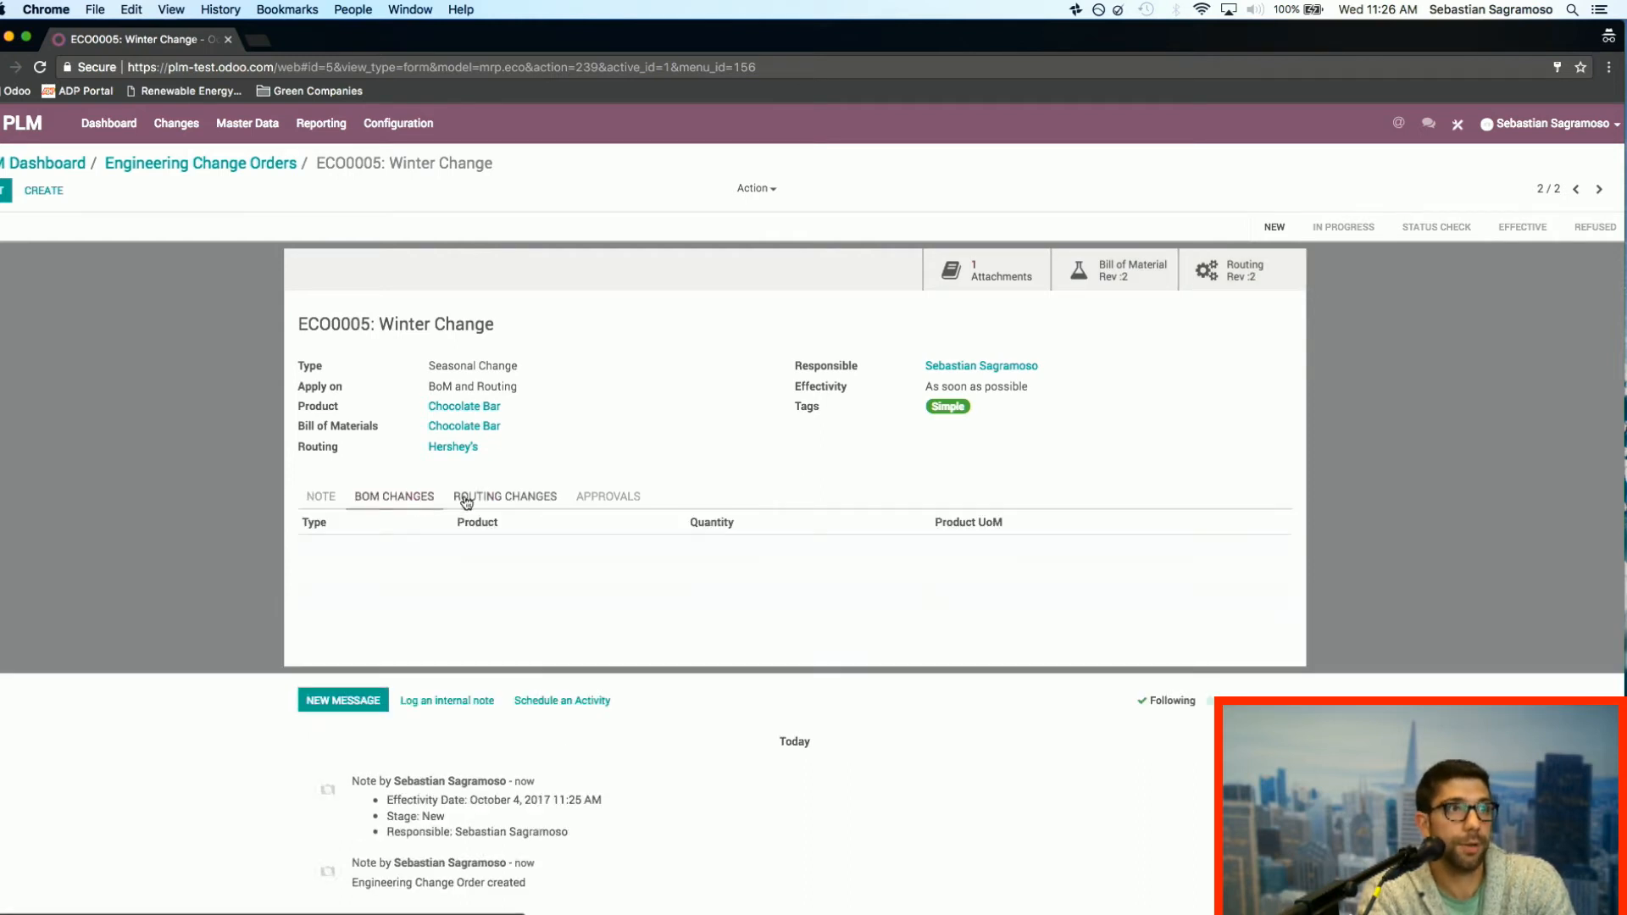
{"action": "left_click", "coordinate": [472, 500]}
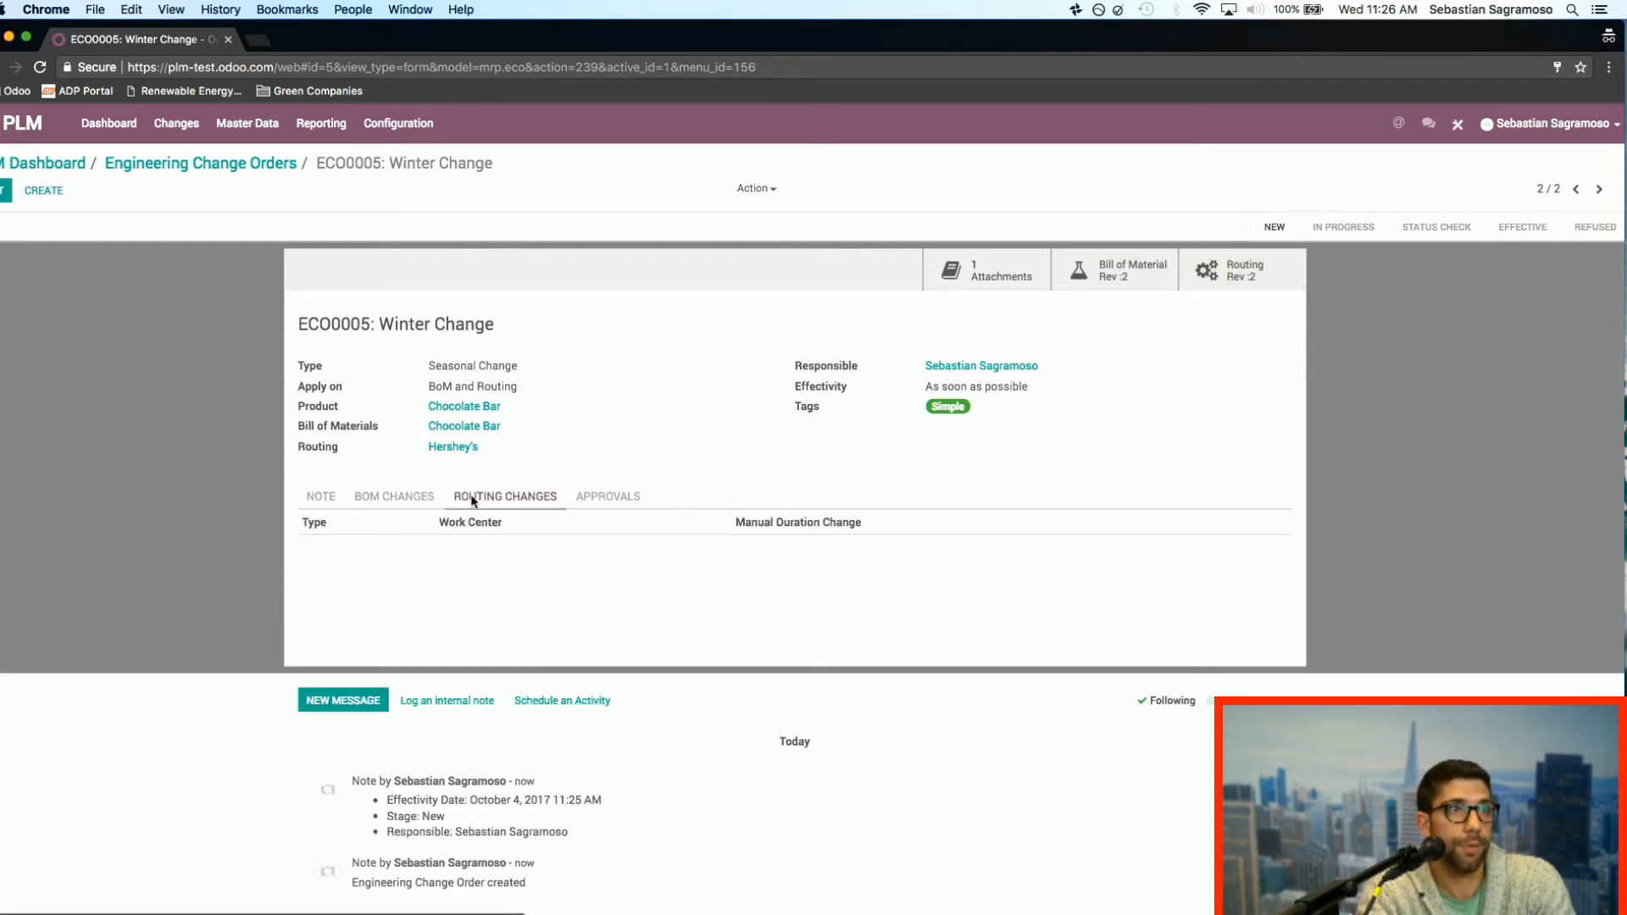
{"action": "left_click", "coordinate": [1110, 273]}
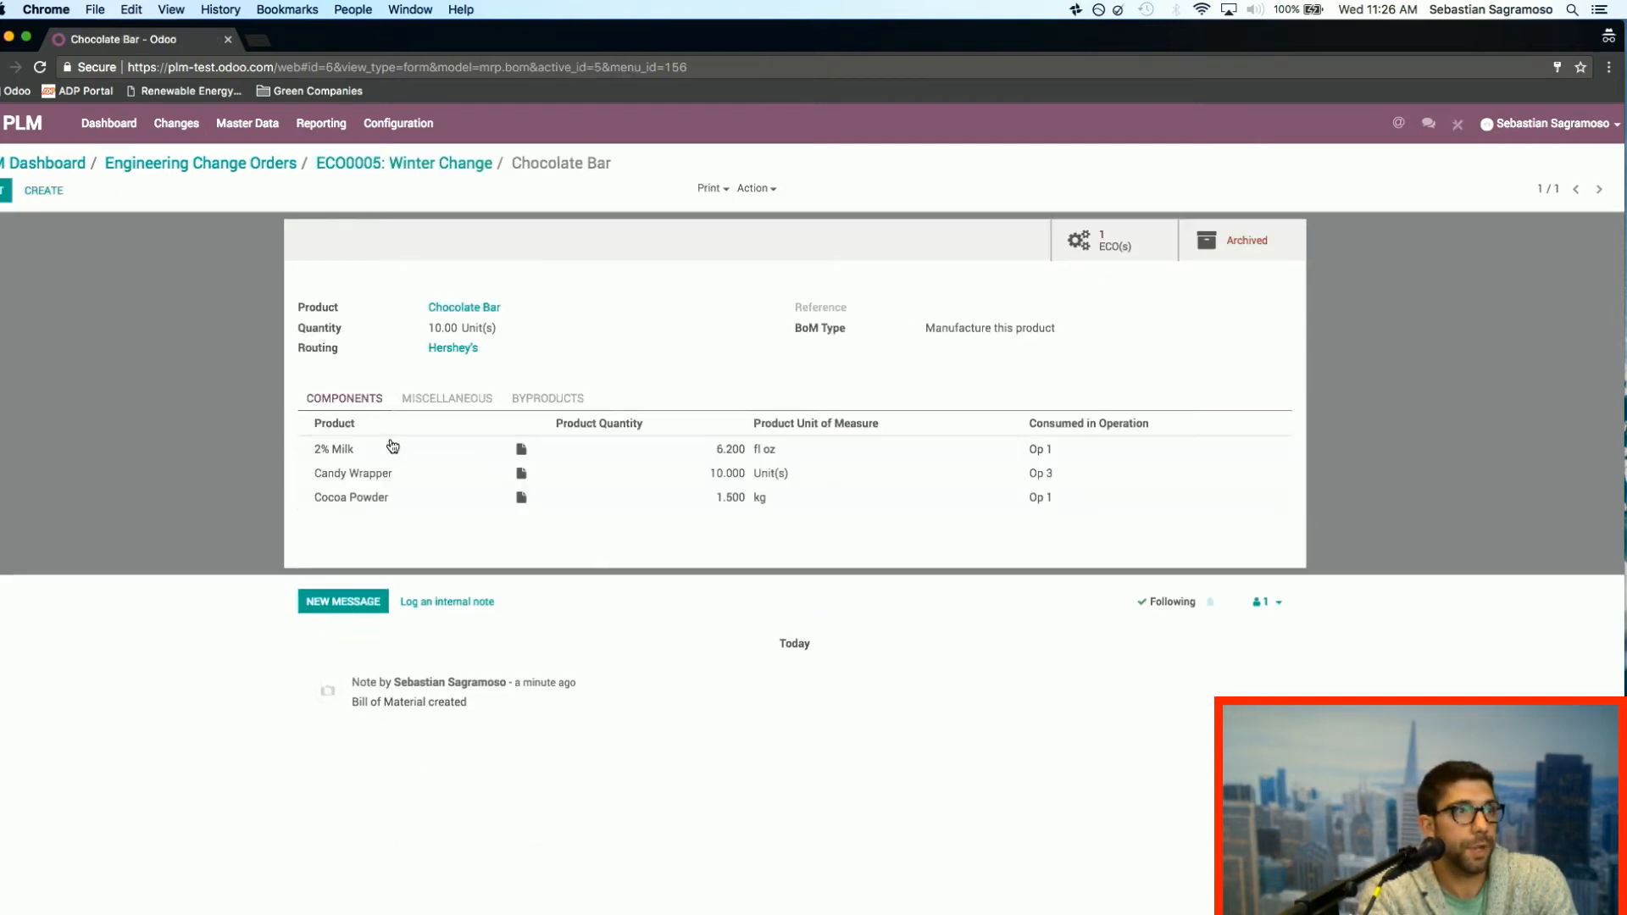
{"action": "left_click", "coordinate": [5, 190]}
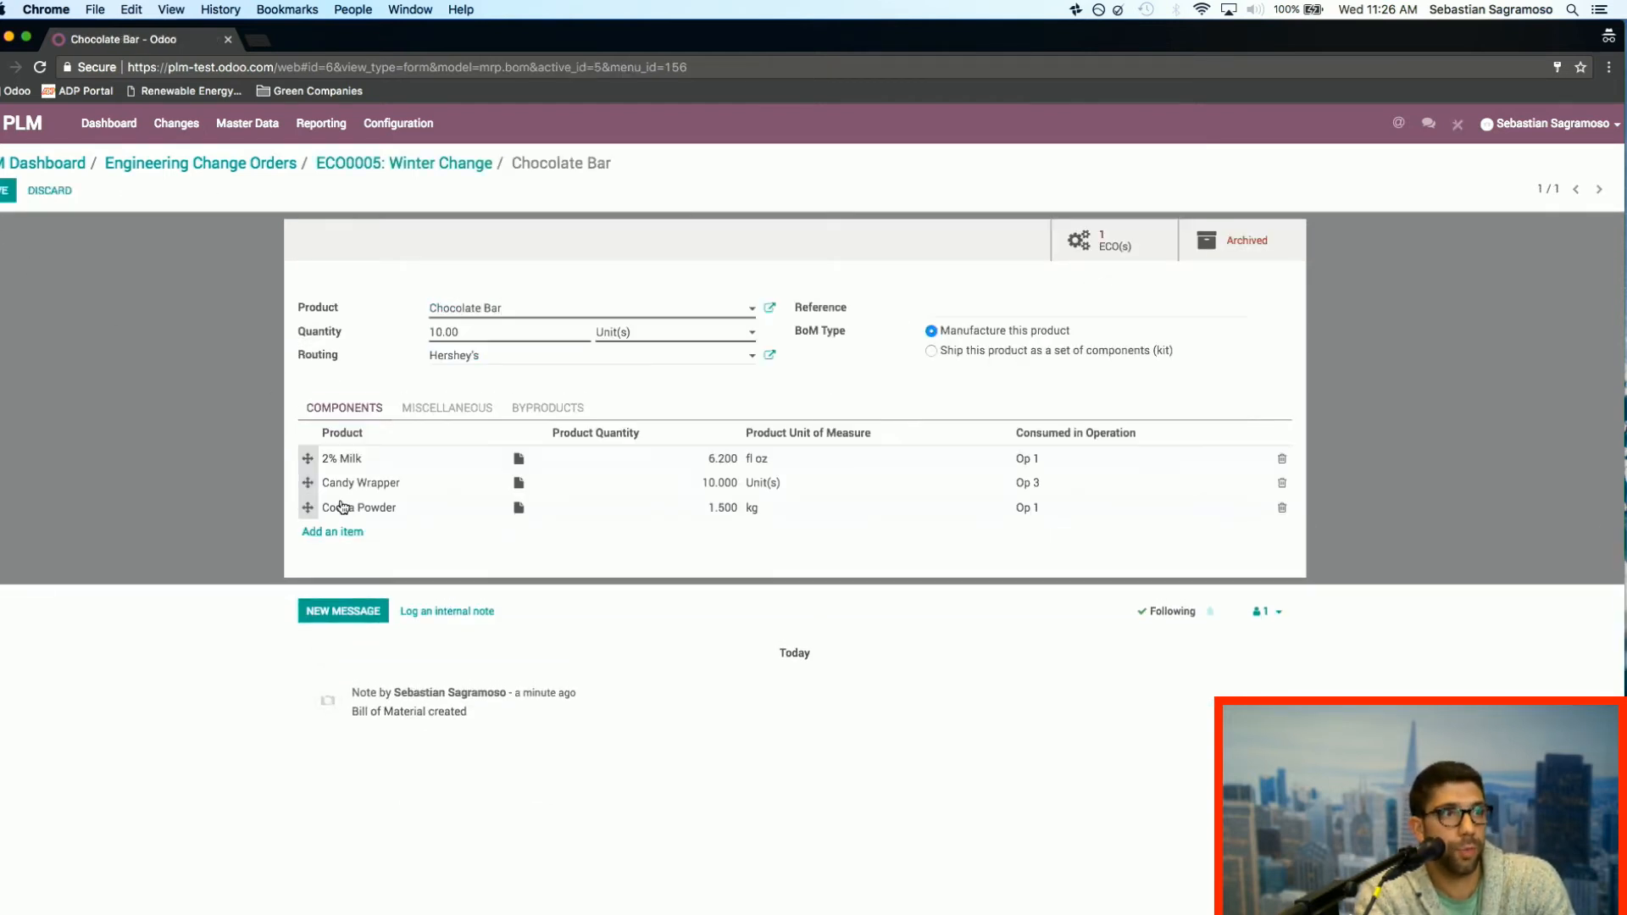
{"action": "left_click", "coordinate": [352, 534]}
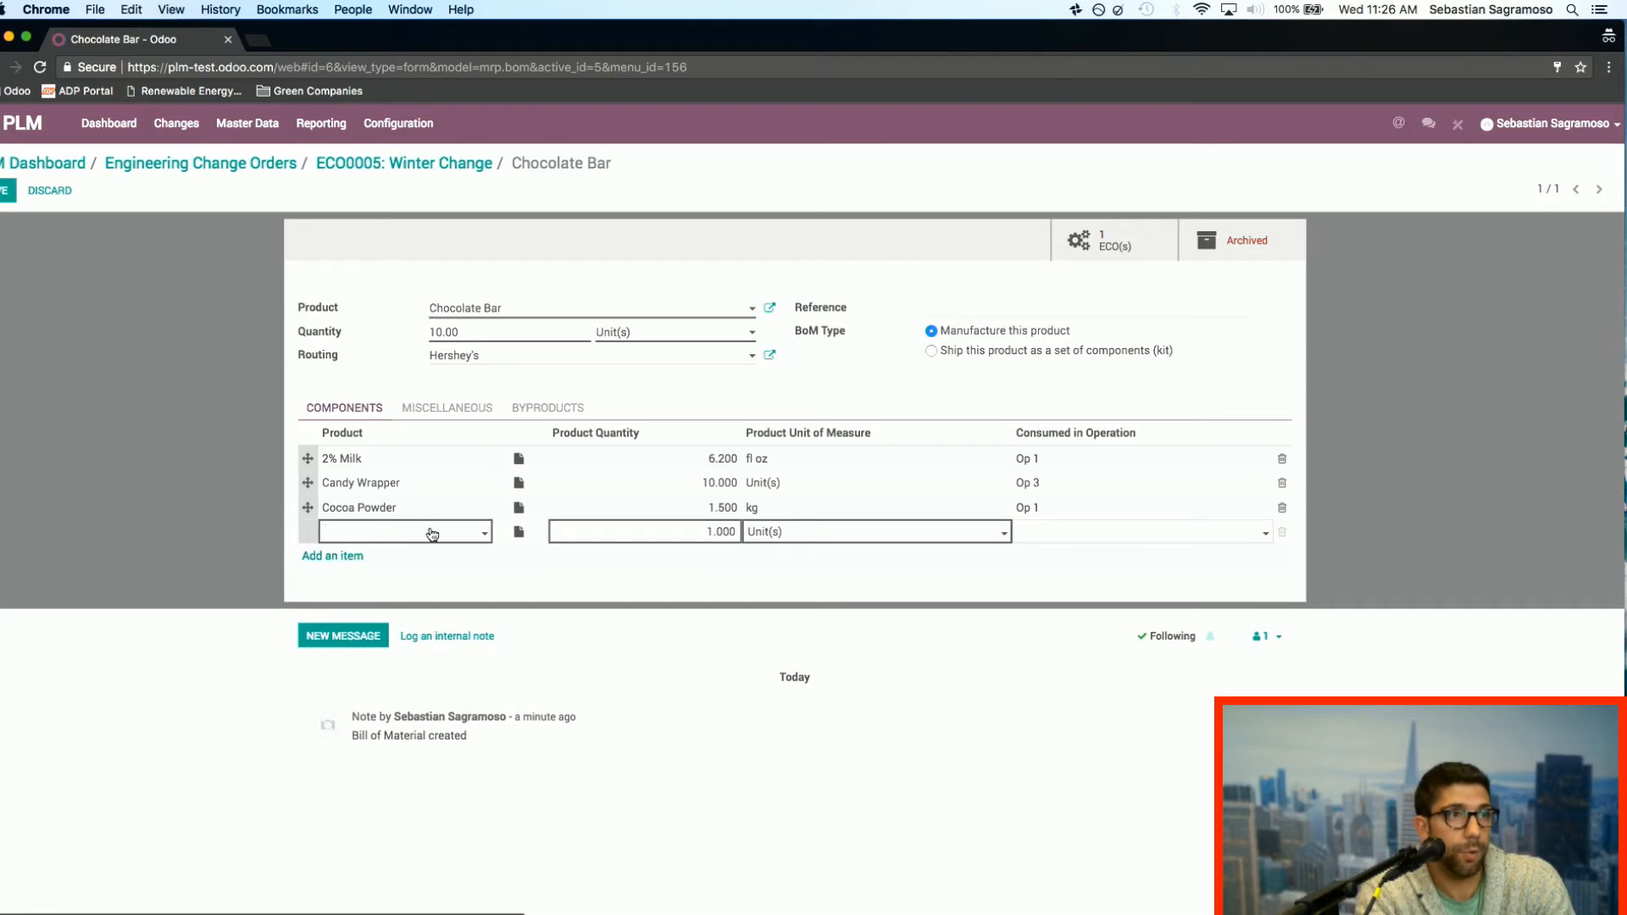
{"action": "left_click", "coordinate": [467, 540]}
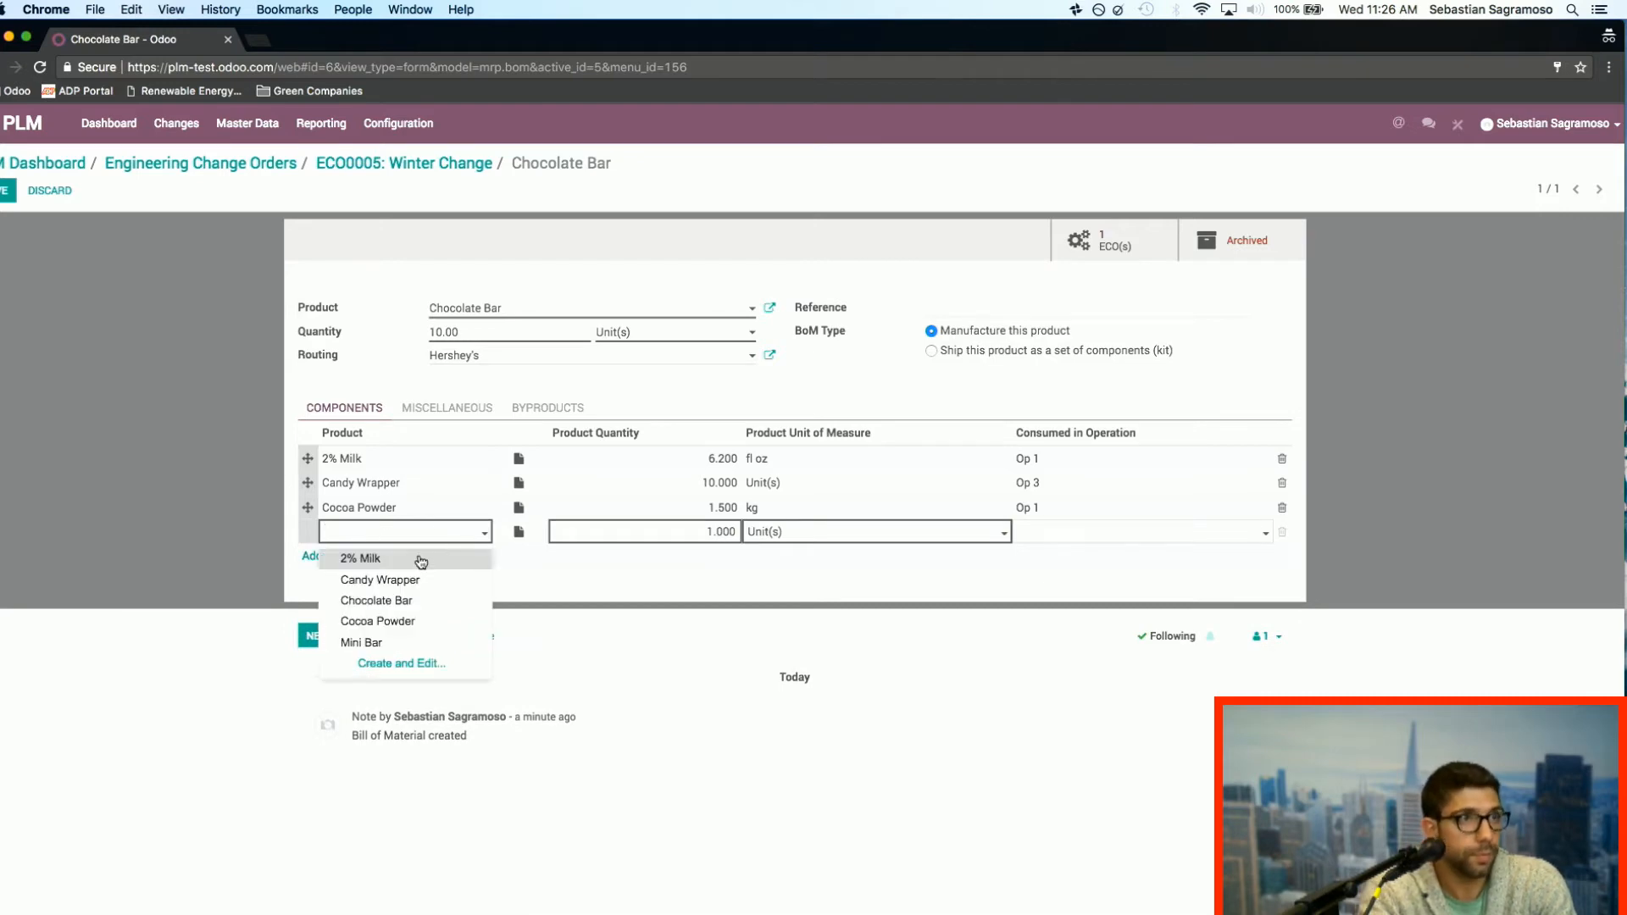
{"action": "left_click", "coordinate": [425, 670]}
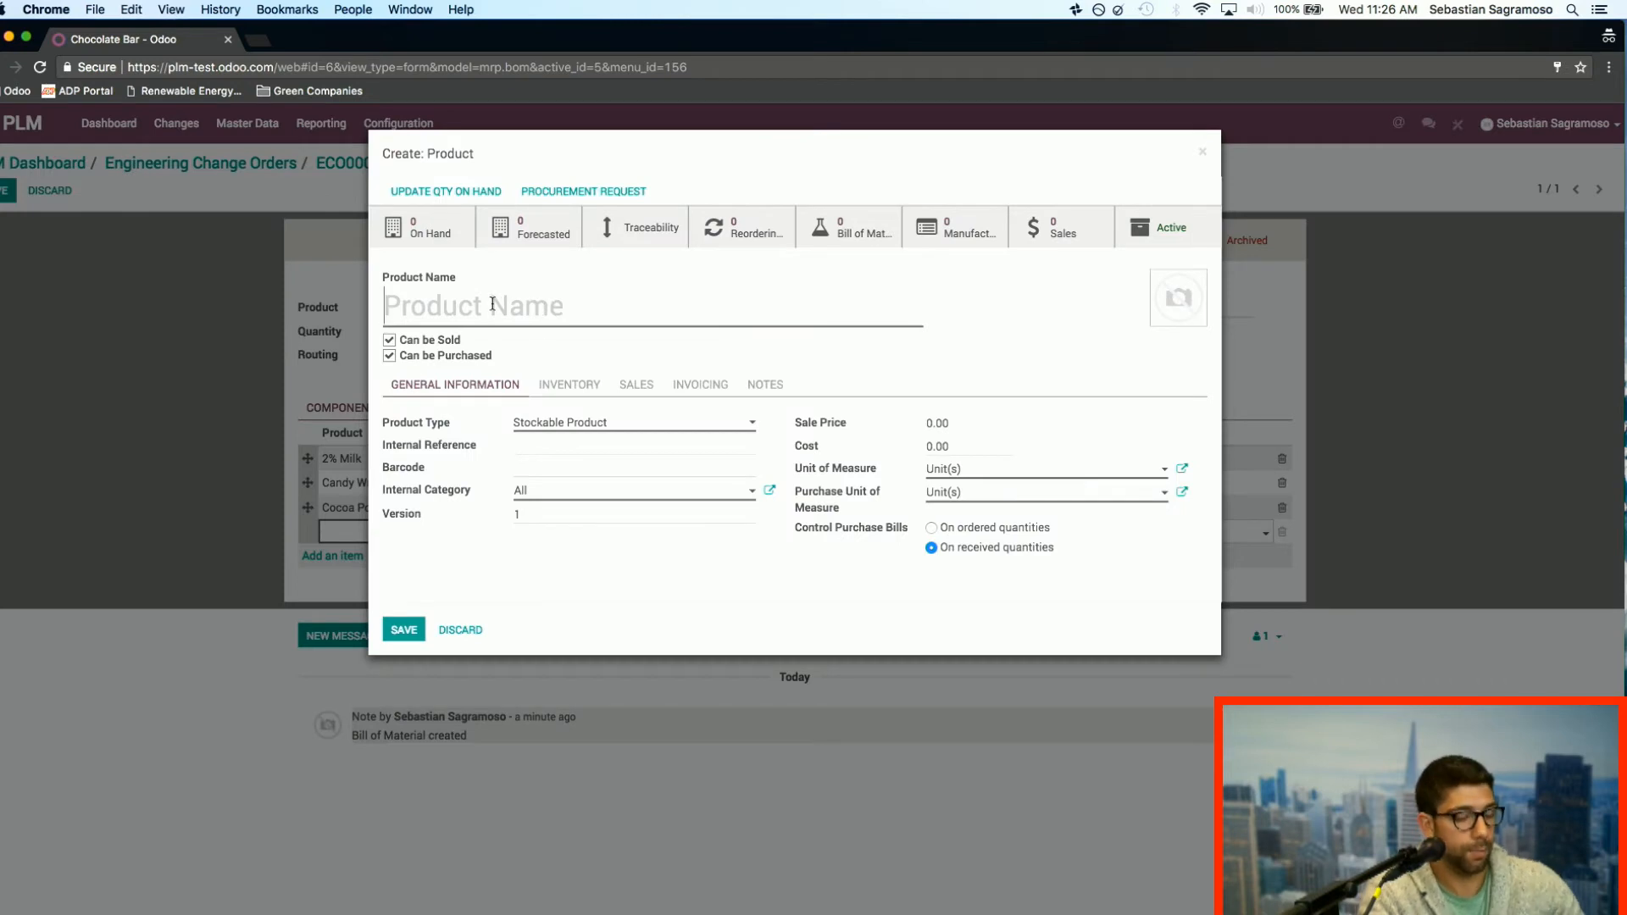
{"action": "type", "text": "Cinammon"}
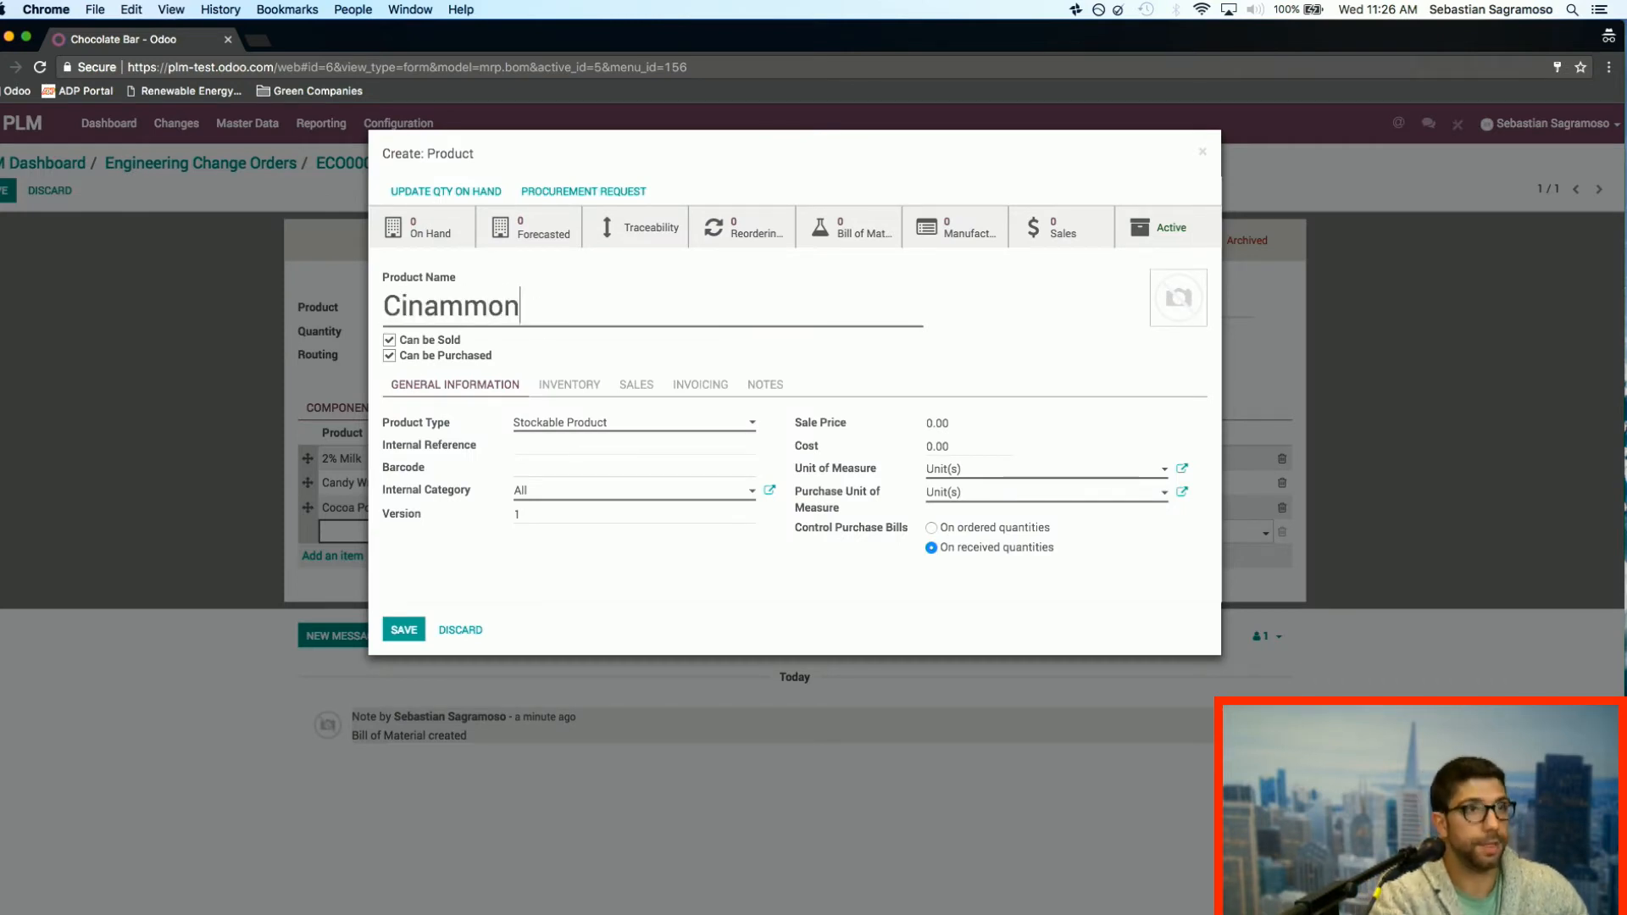
{"action": "key", "text": "BackSpace"}
{"action": "key", "text": "BackSpace"}
{"action": "key", "text": "BackSpace"}
{"action": "key", "text": "BackSpace"}
{"action": "key", "text": "BackSpace"}
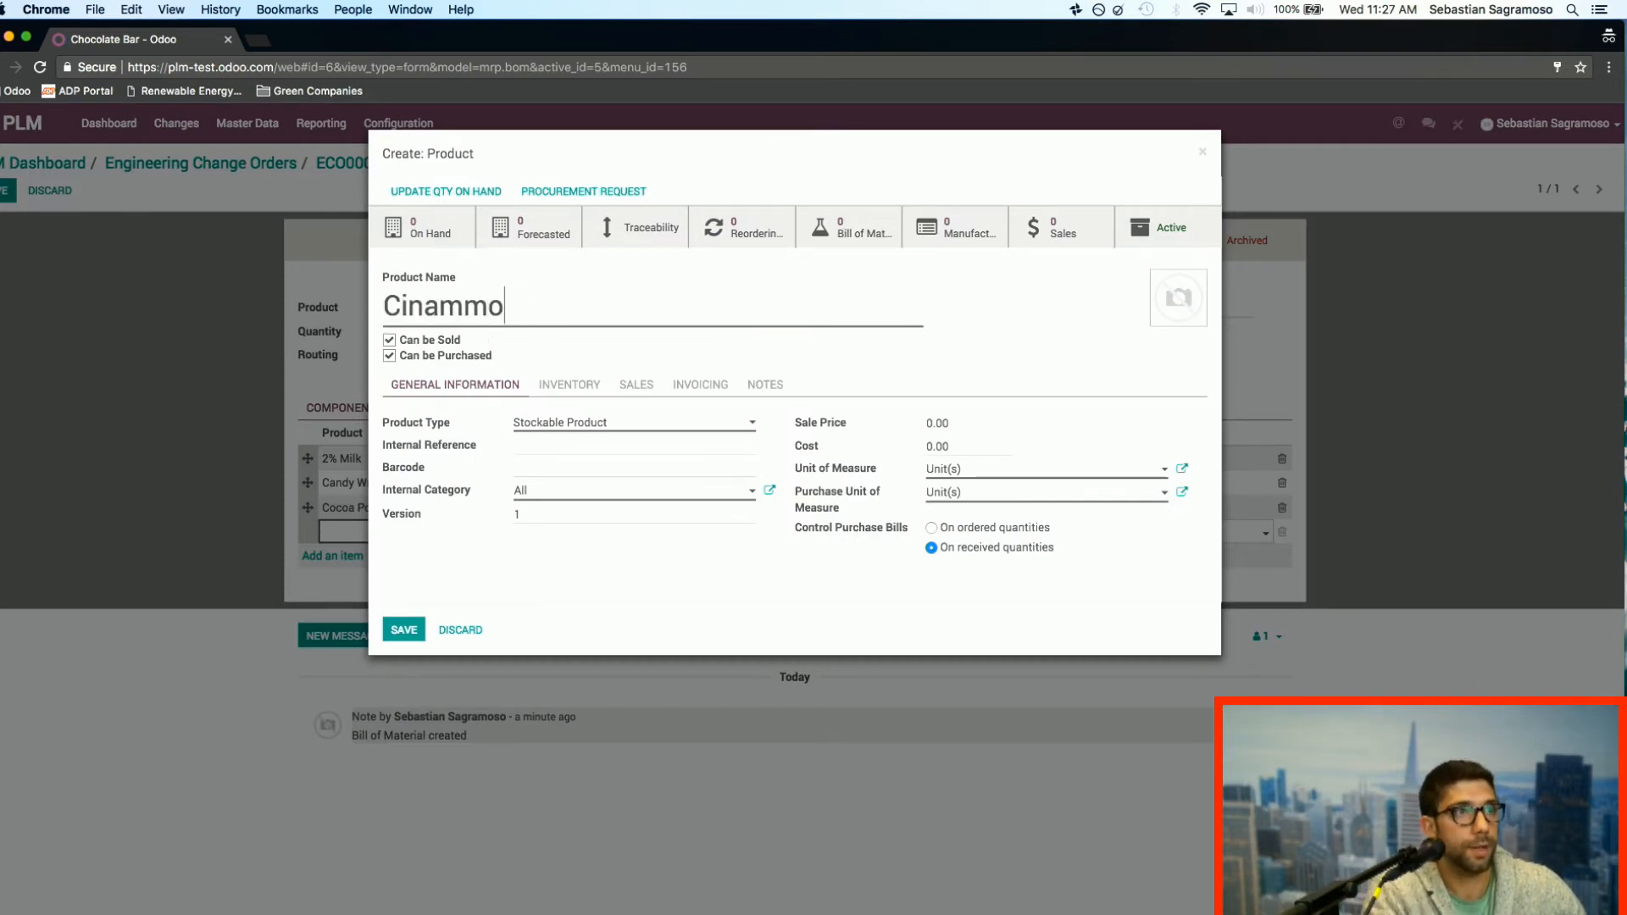
{"action": "key", "text": "BackSpace"}
{"action": "key", "text": "BackSpace"}
{"action": "key", "text": "BackSpace"}
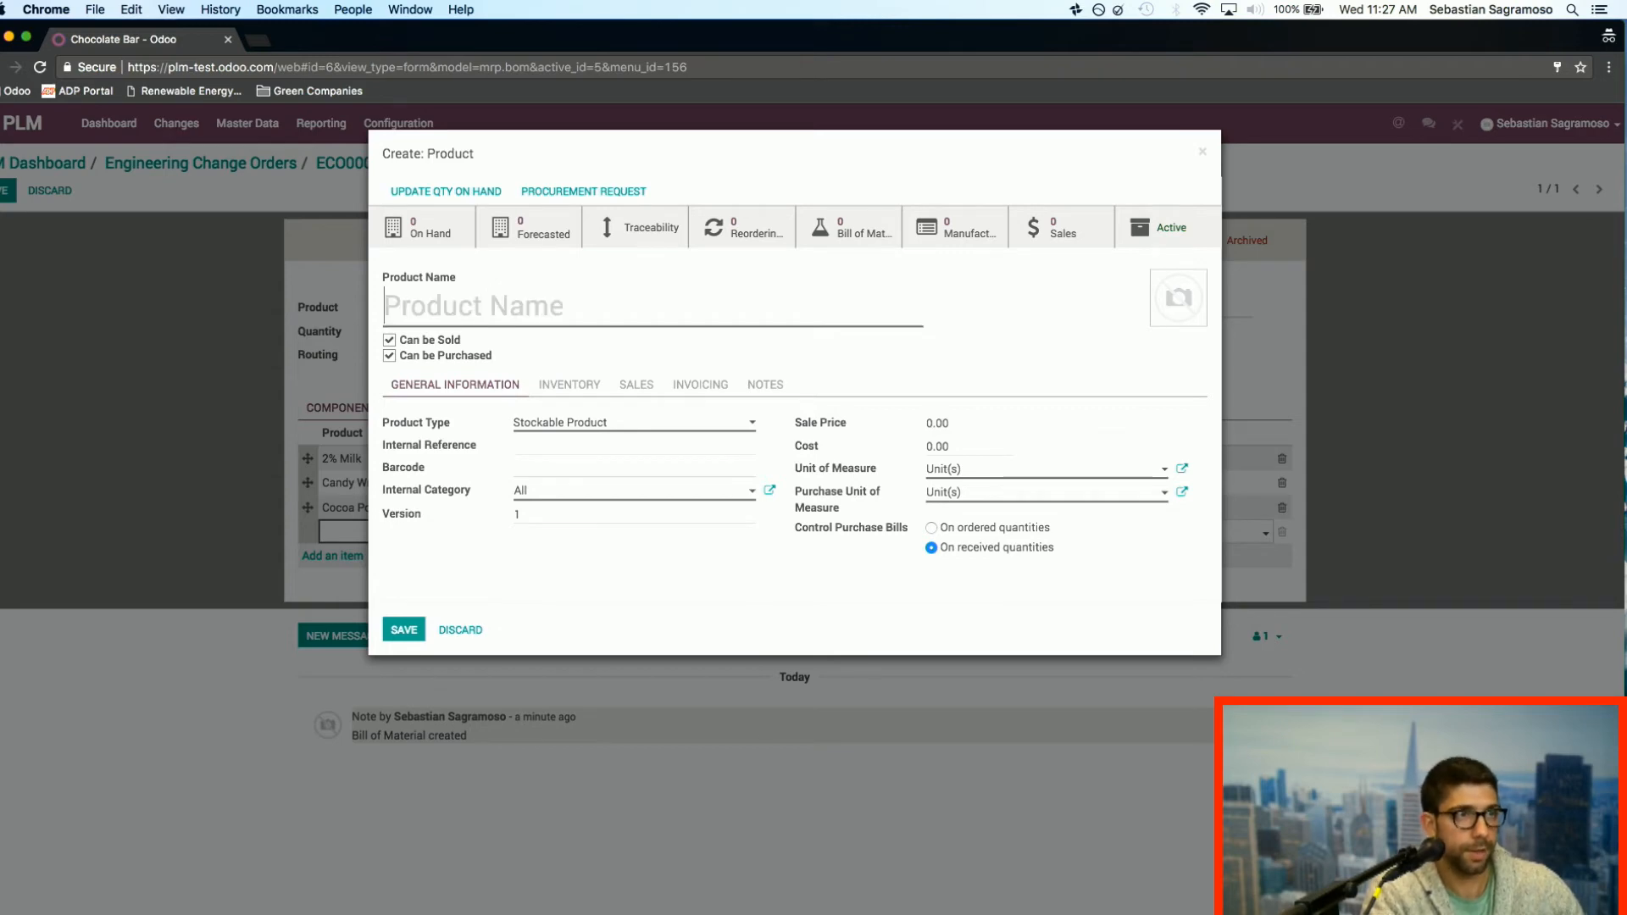
Step: Name the new product "Hazelnut", add Food Wholesale Inc. as its vendor and save it
{"action": "type", "text": "Hazelb"}
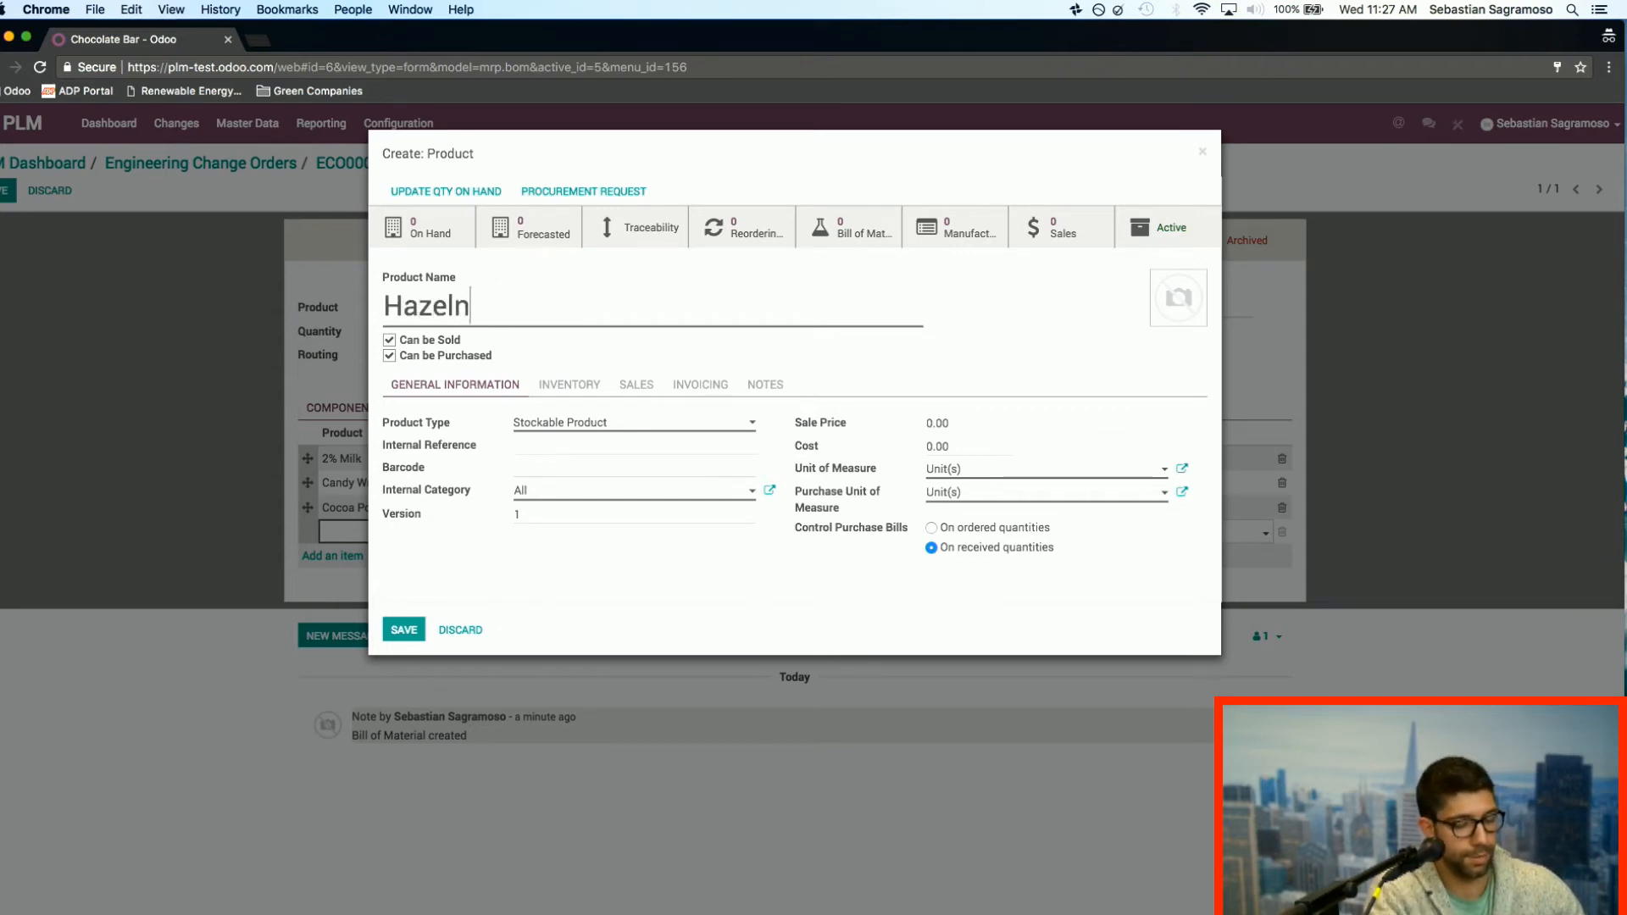
{"action": "type", "text": "ut"}
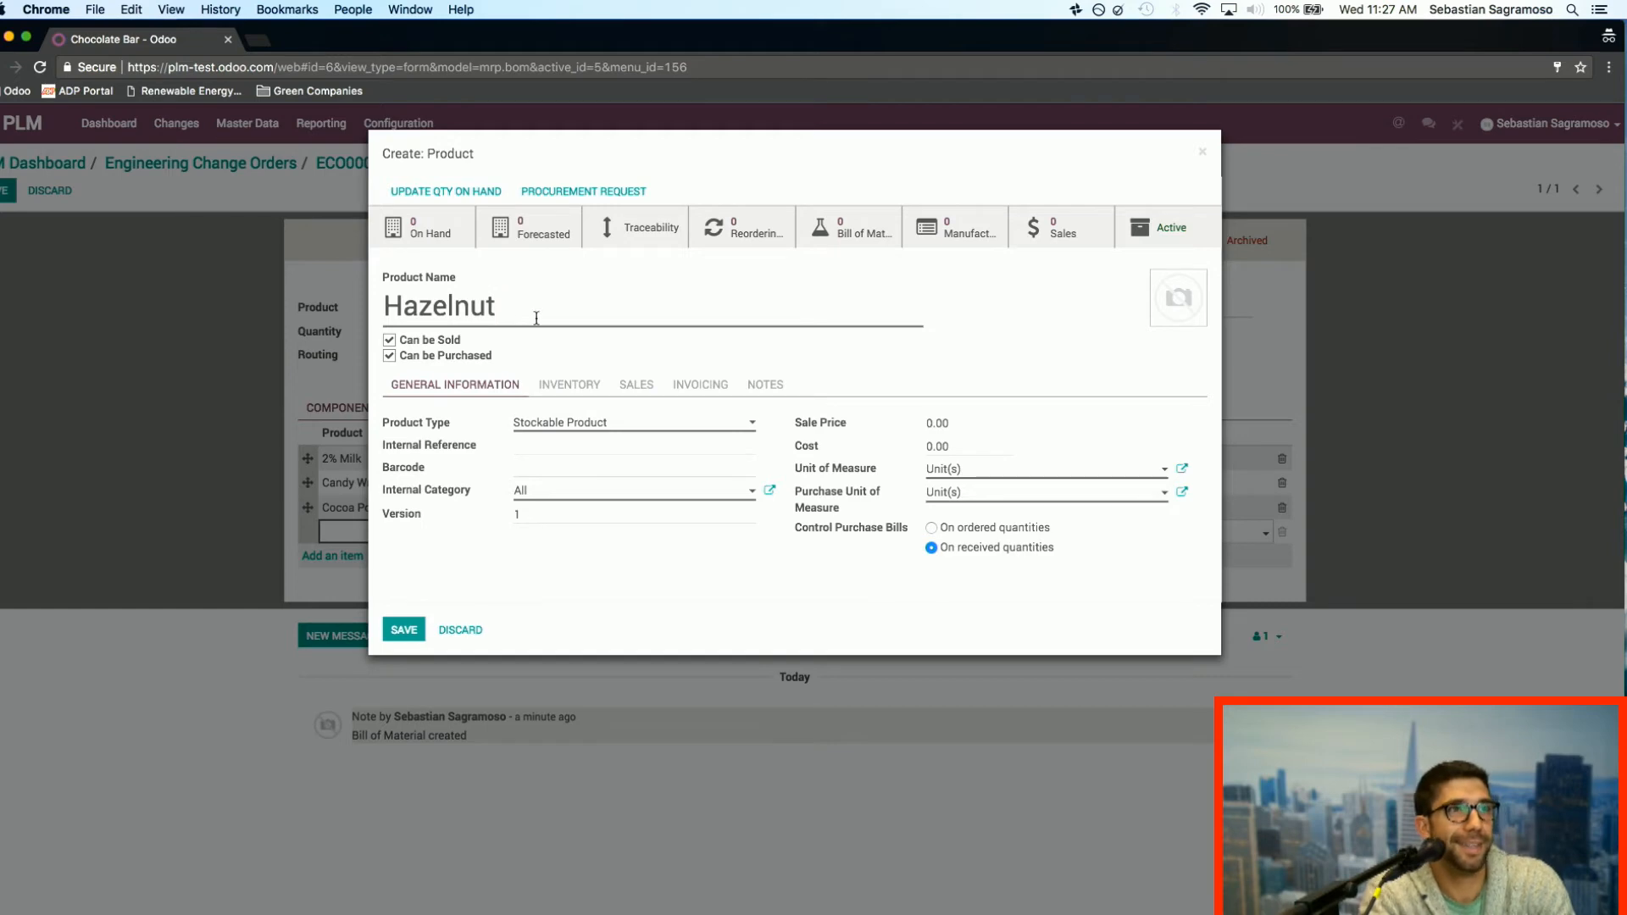
{"action": "left_click", "coordinate": [593, 385]}
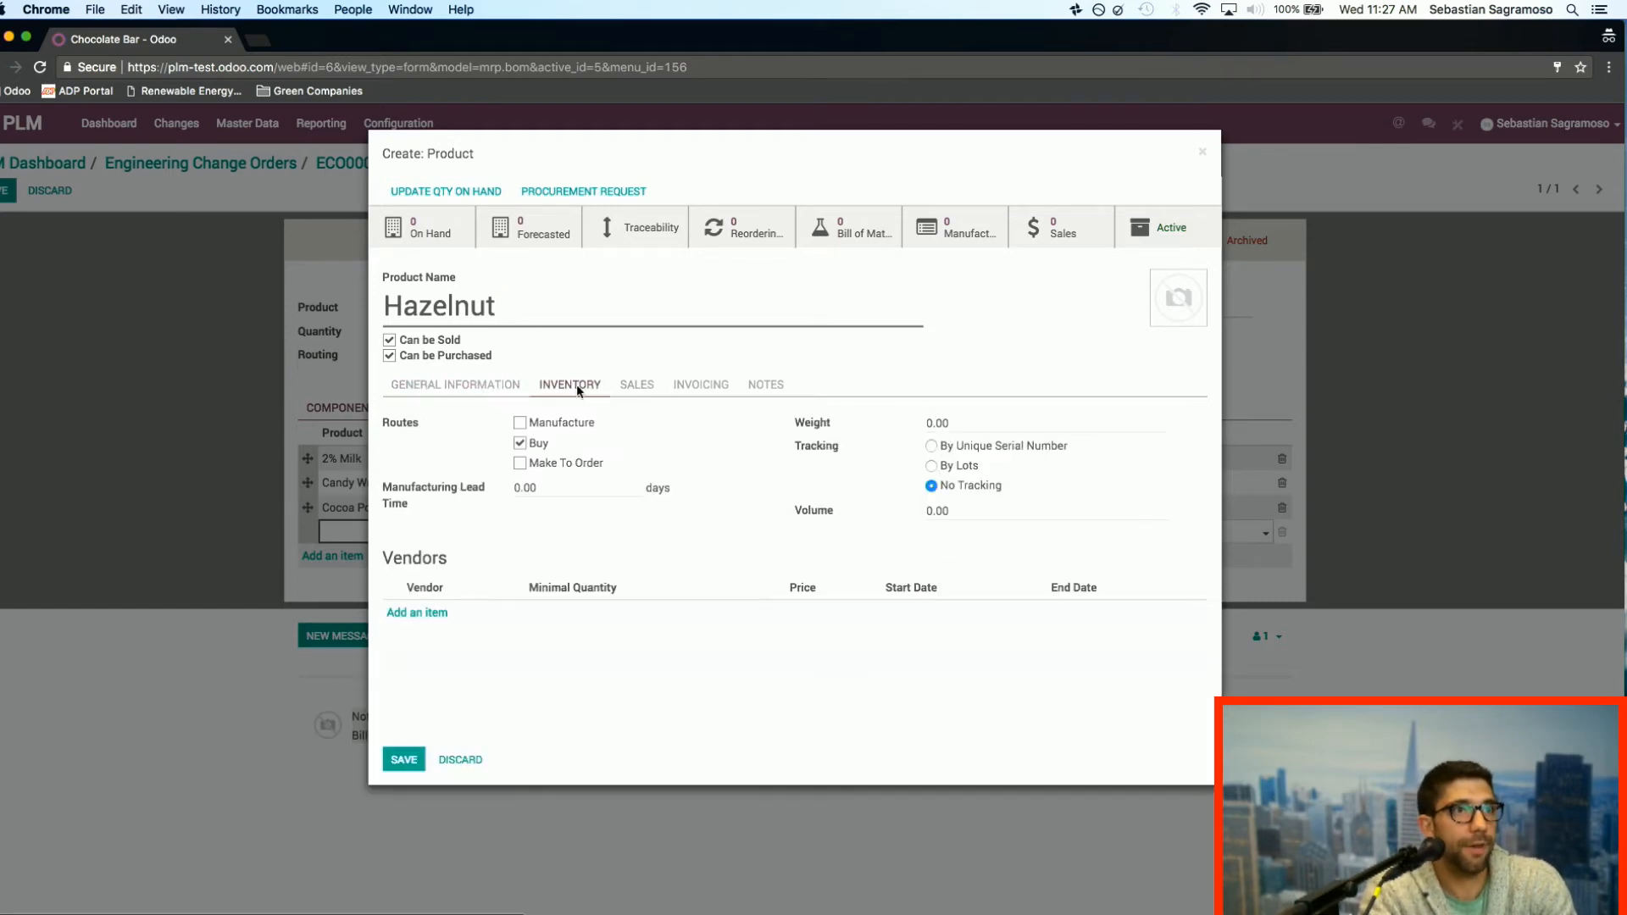
{"action": "left_click", "coordinate": [423, 614]}
{"action": "left_click", "coordinate": [545, 259]}
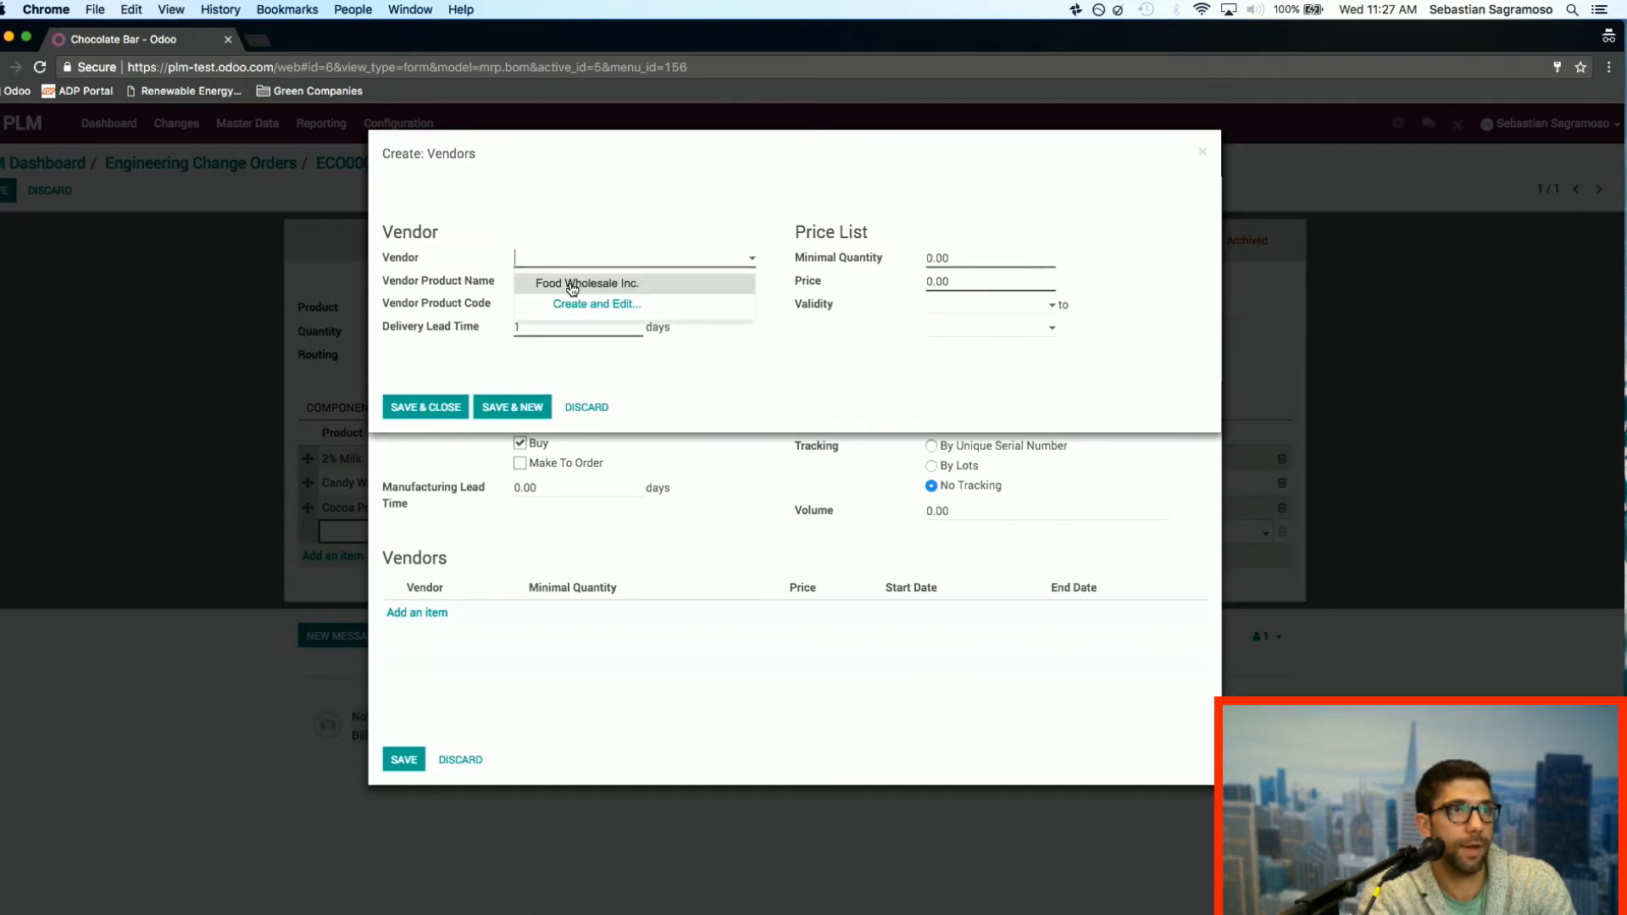
{"action": "left_click", "coordinate": [573, 284]}
{"action": "left_click", "coordinate": [425, 408]}
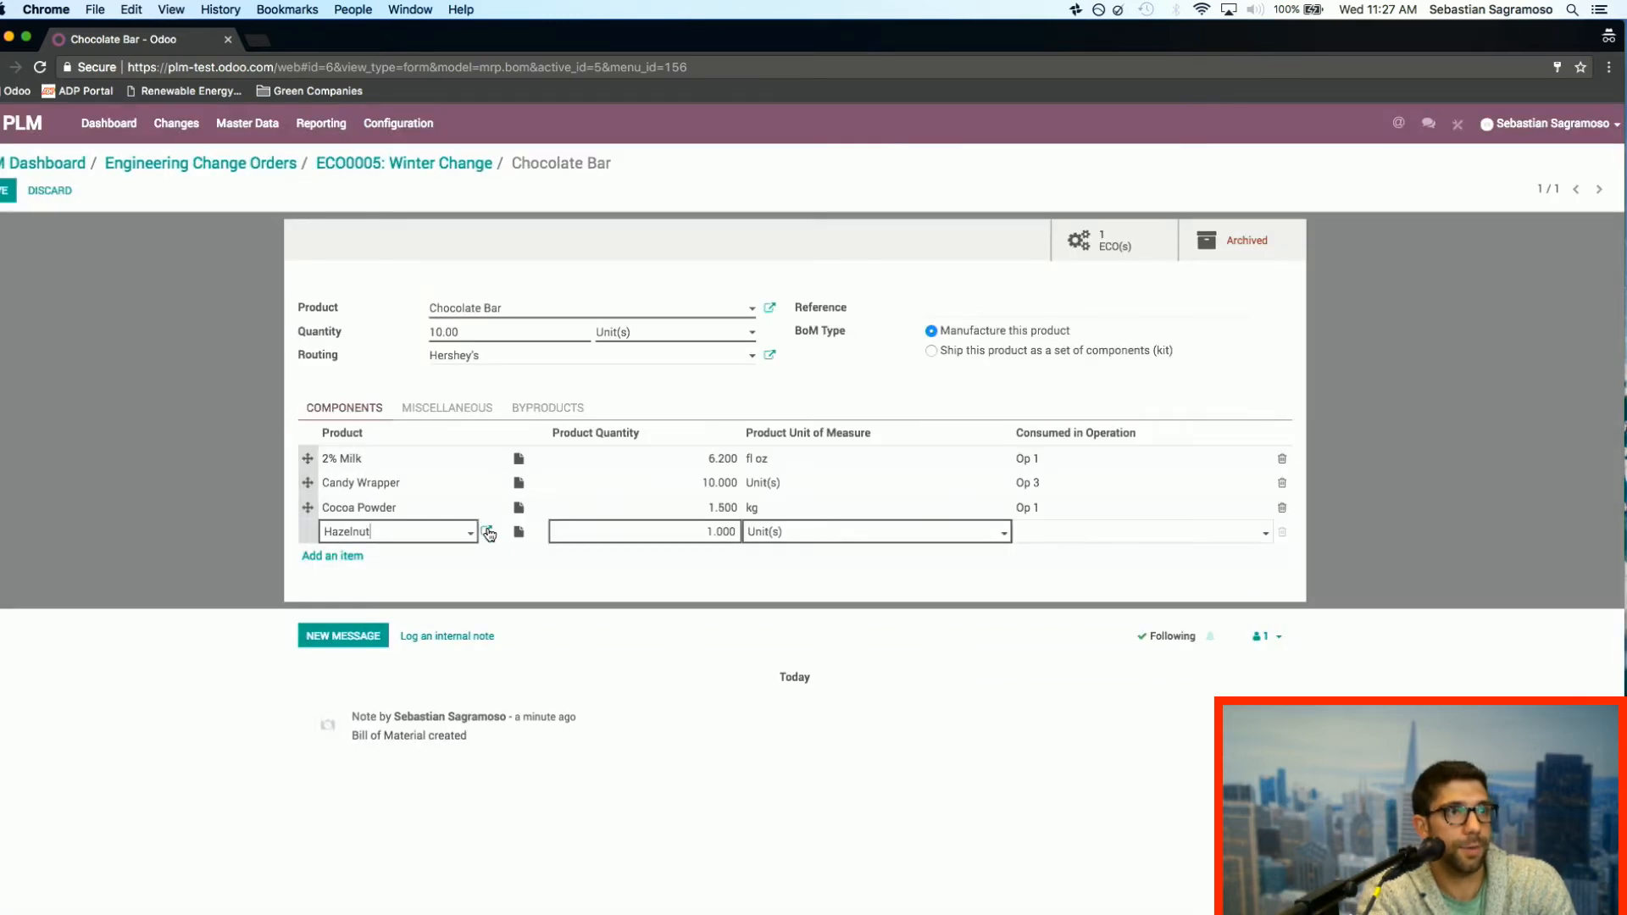
Step: Update the Hazelnut product's quantity on hand to 10 and save the product
{"action": "left_click", "coordinate": [487, 533]}
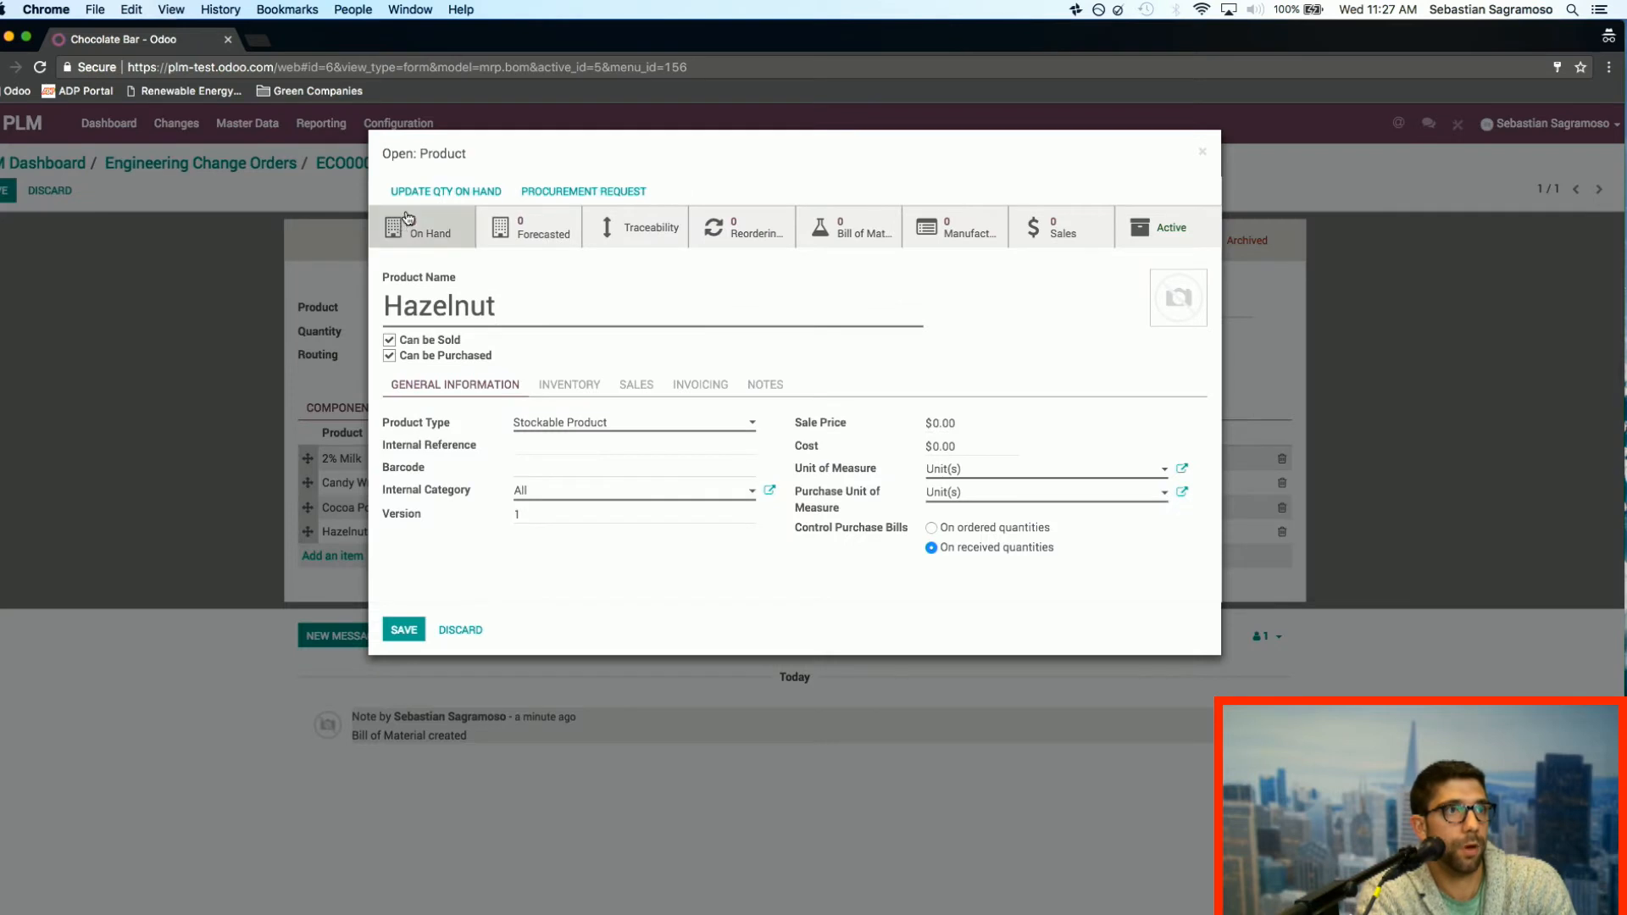
{"action": "left_click", "coordinate": [454, 190]}
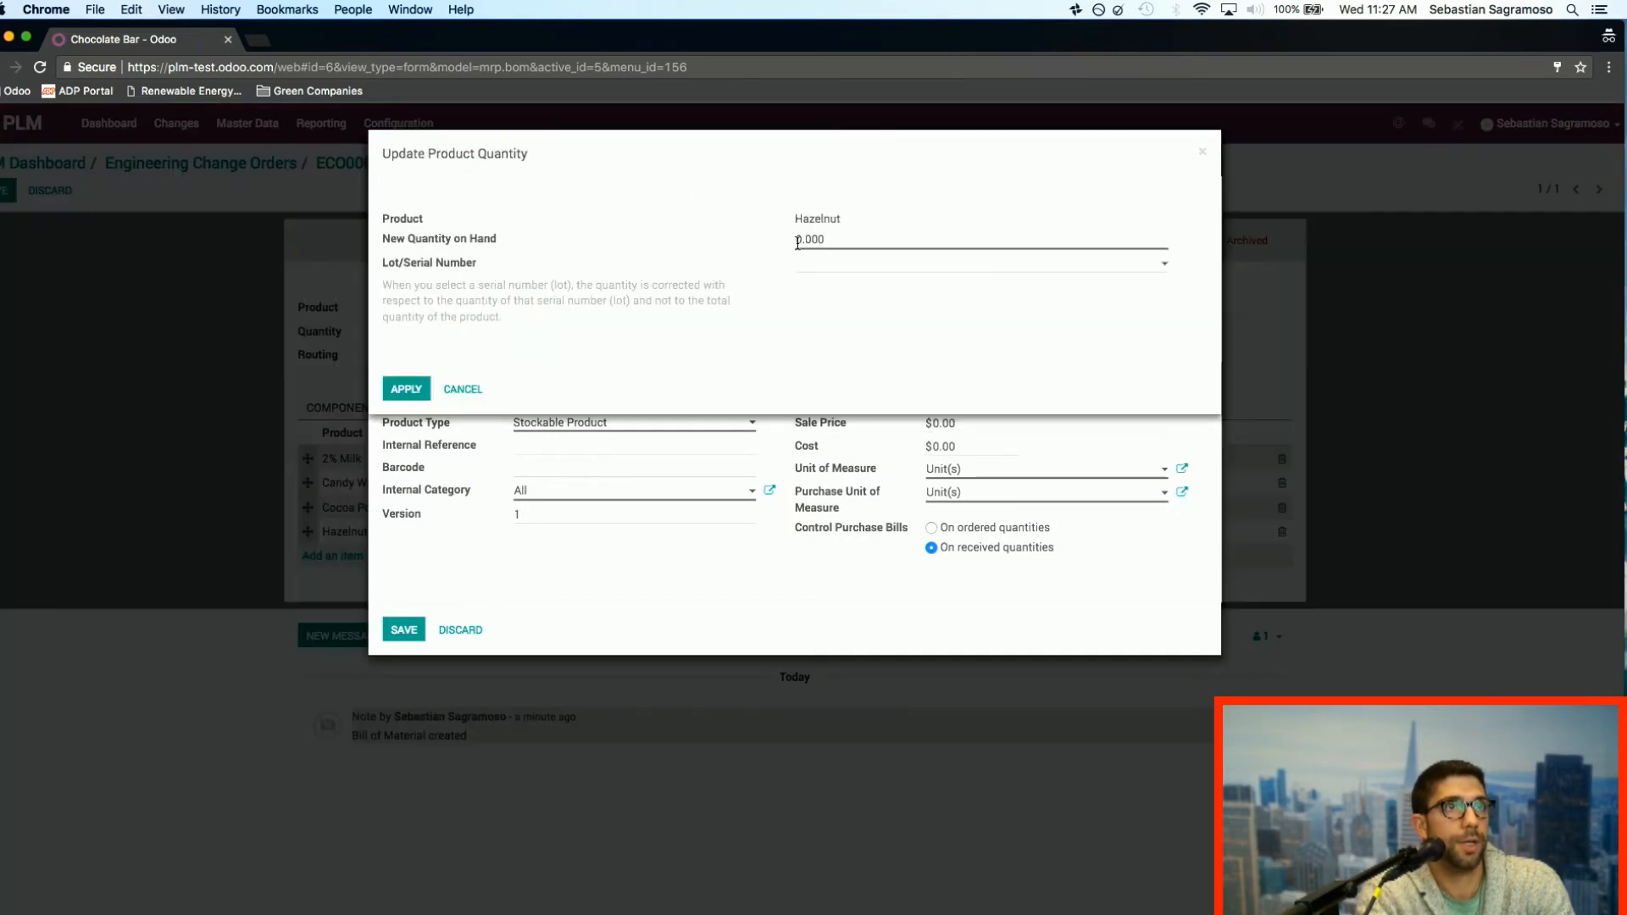
{"action": "type", "text": "1"}
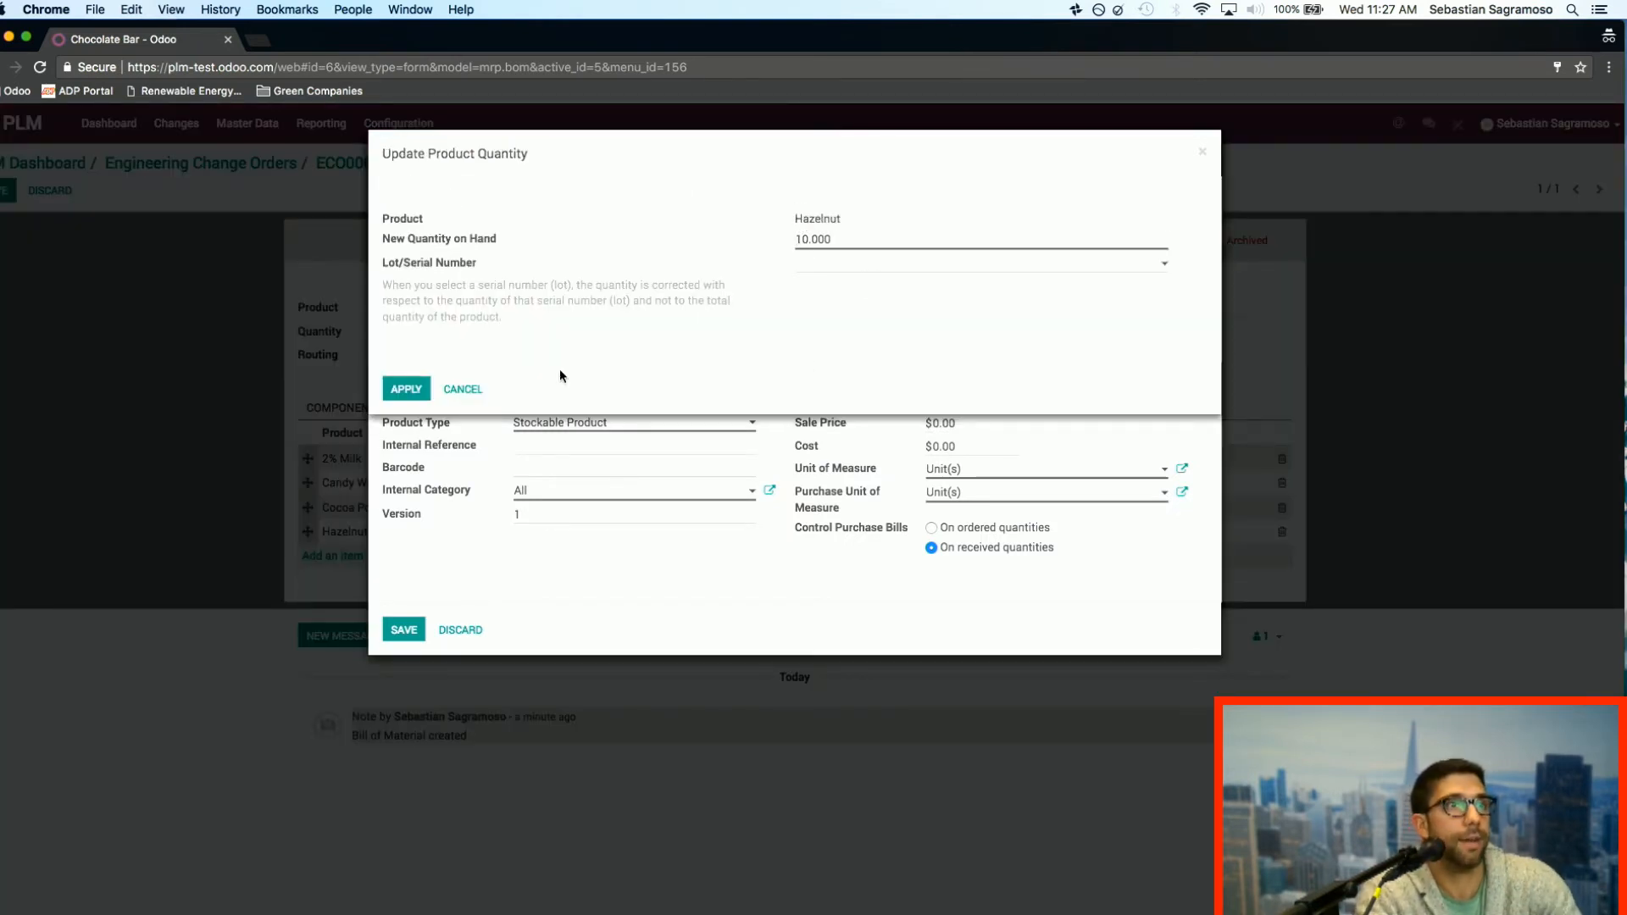
{"action": "left_click", "coordinate": [409, 392]}
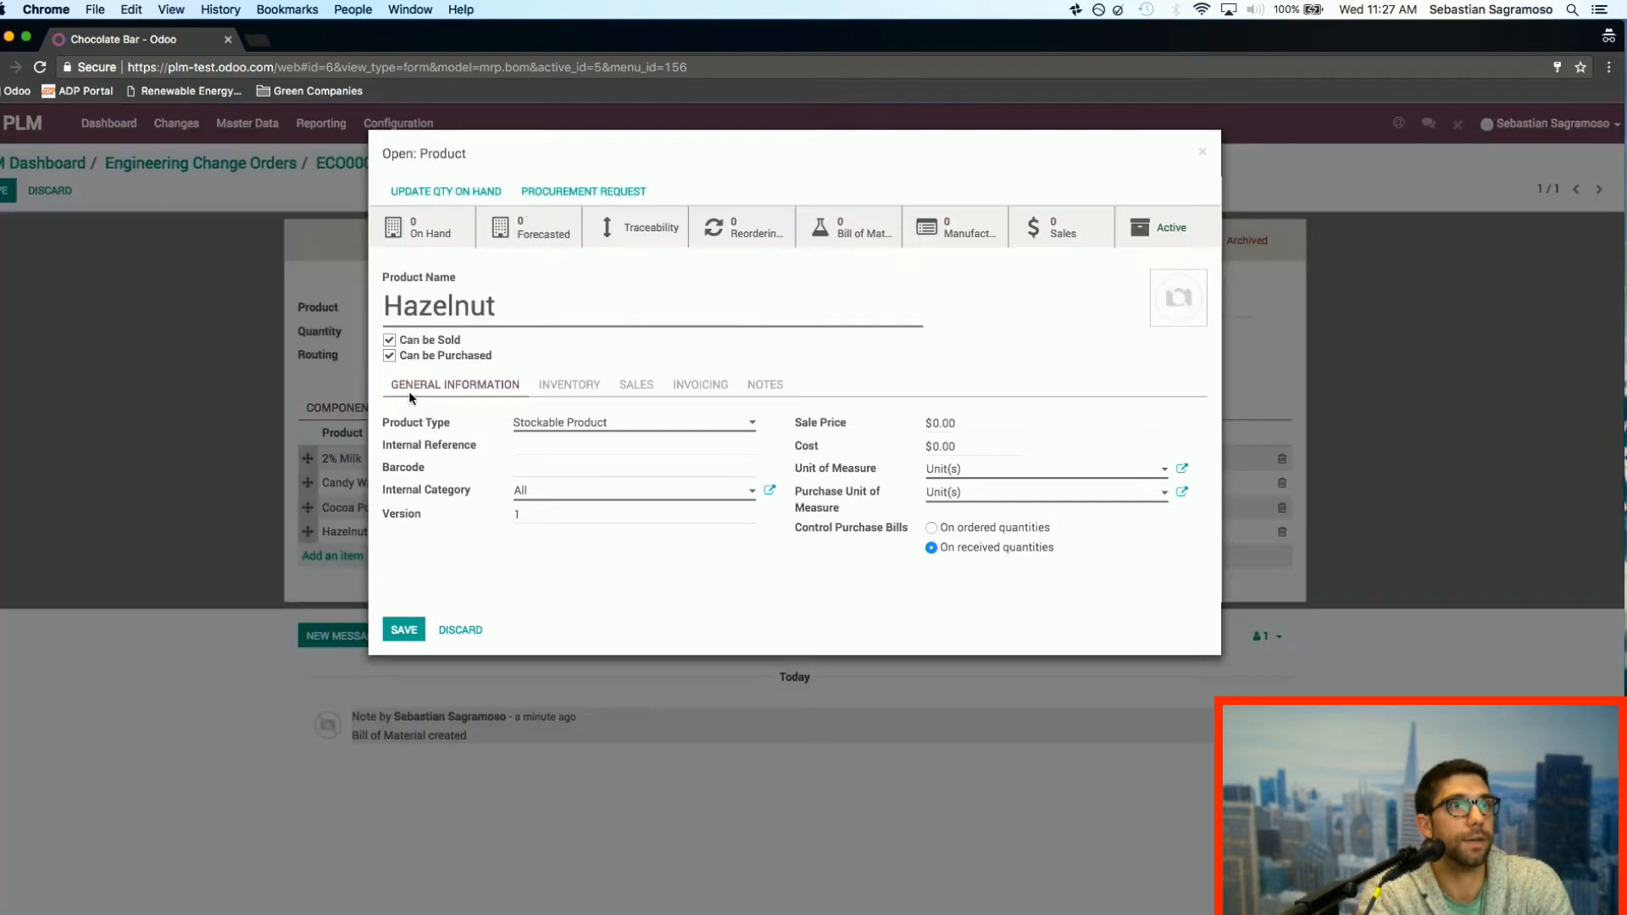
{"action": "left_click", "coordinate": [403, 634]}
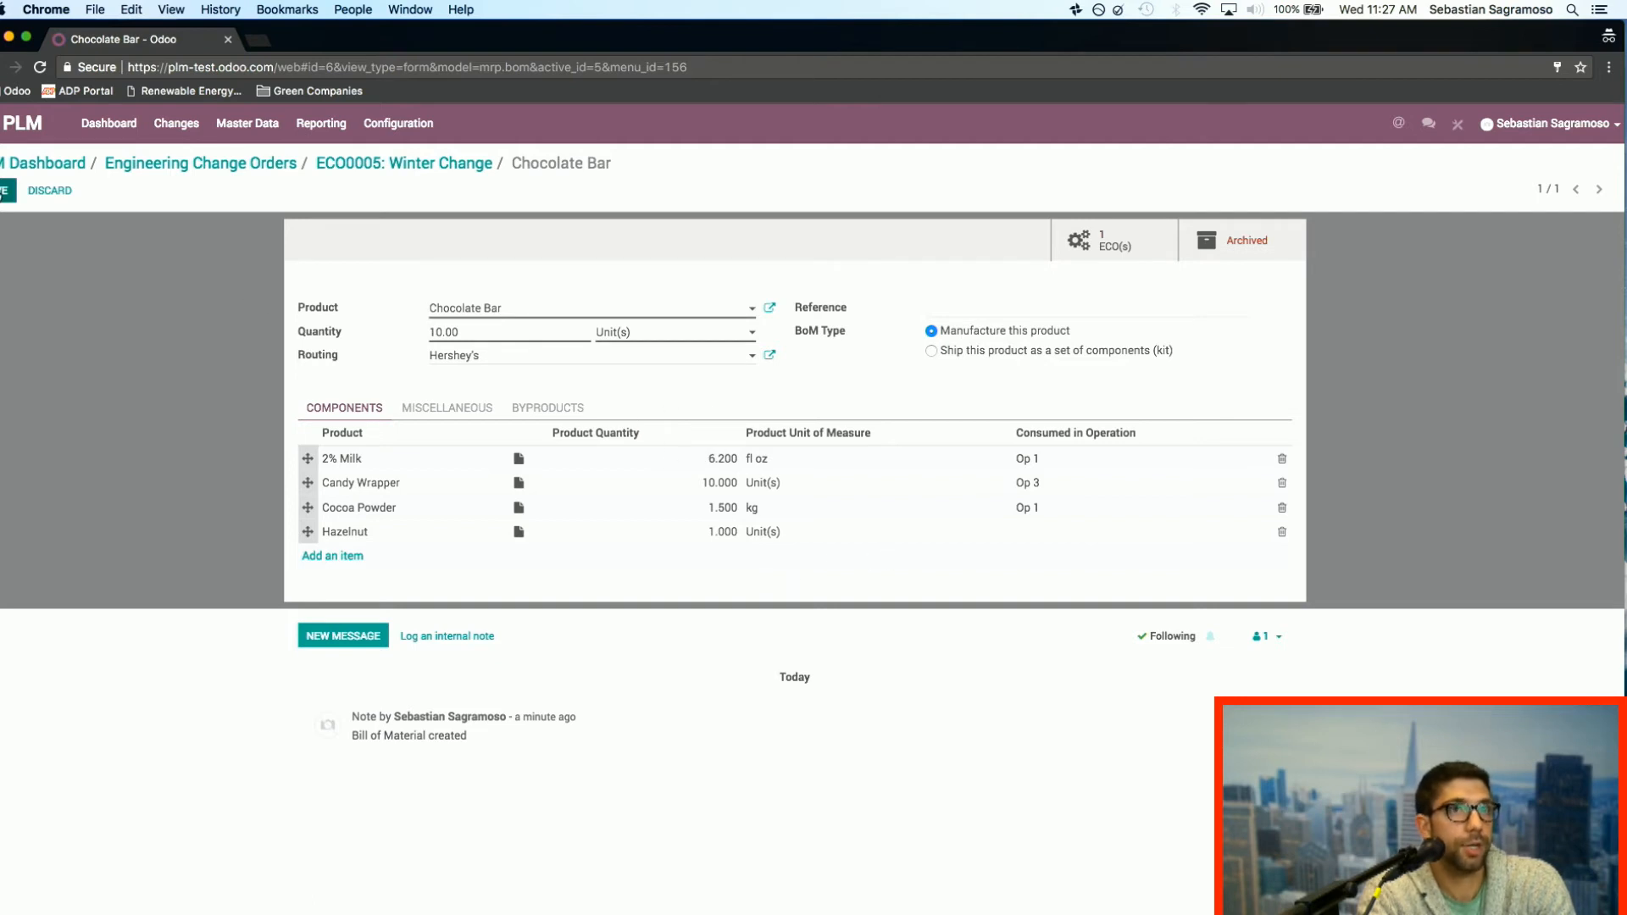
Step: Save the Chocolate Bar's revised bill of materials and review the BoM changes on the Winter Change order
{"action": "left_click", "coordinate": [3, 191]}
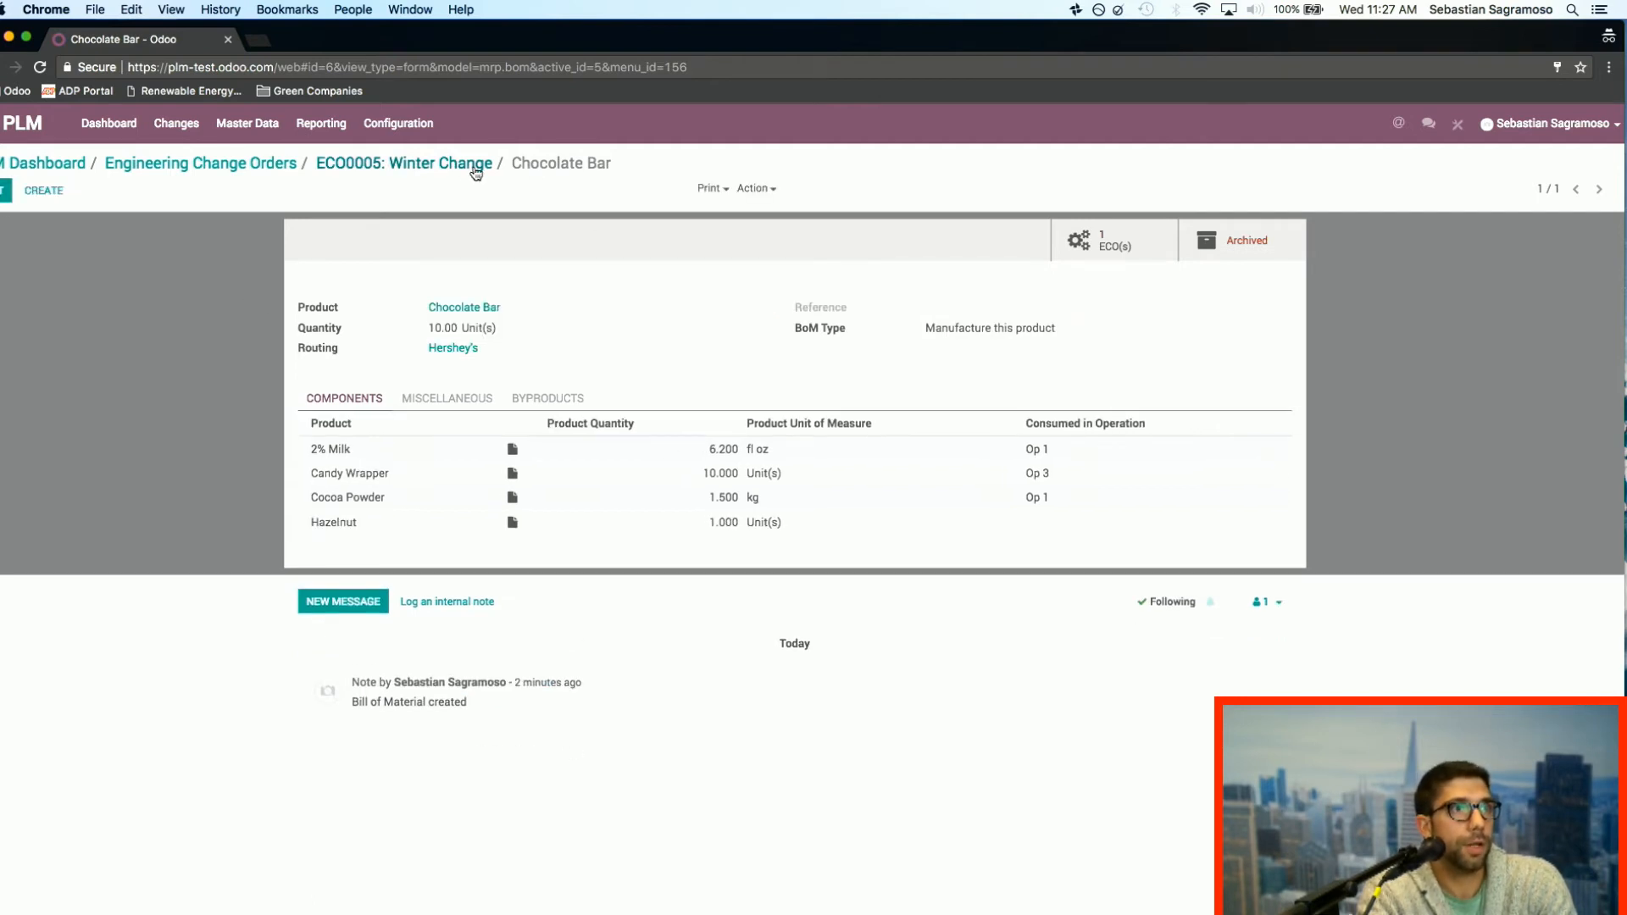
{"action": "left_click", "coordinate": [428, 165]}
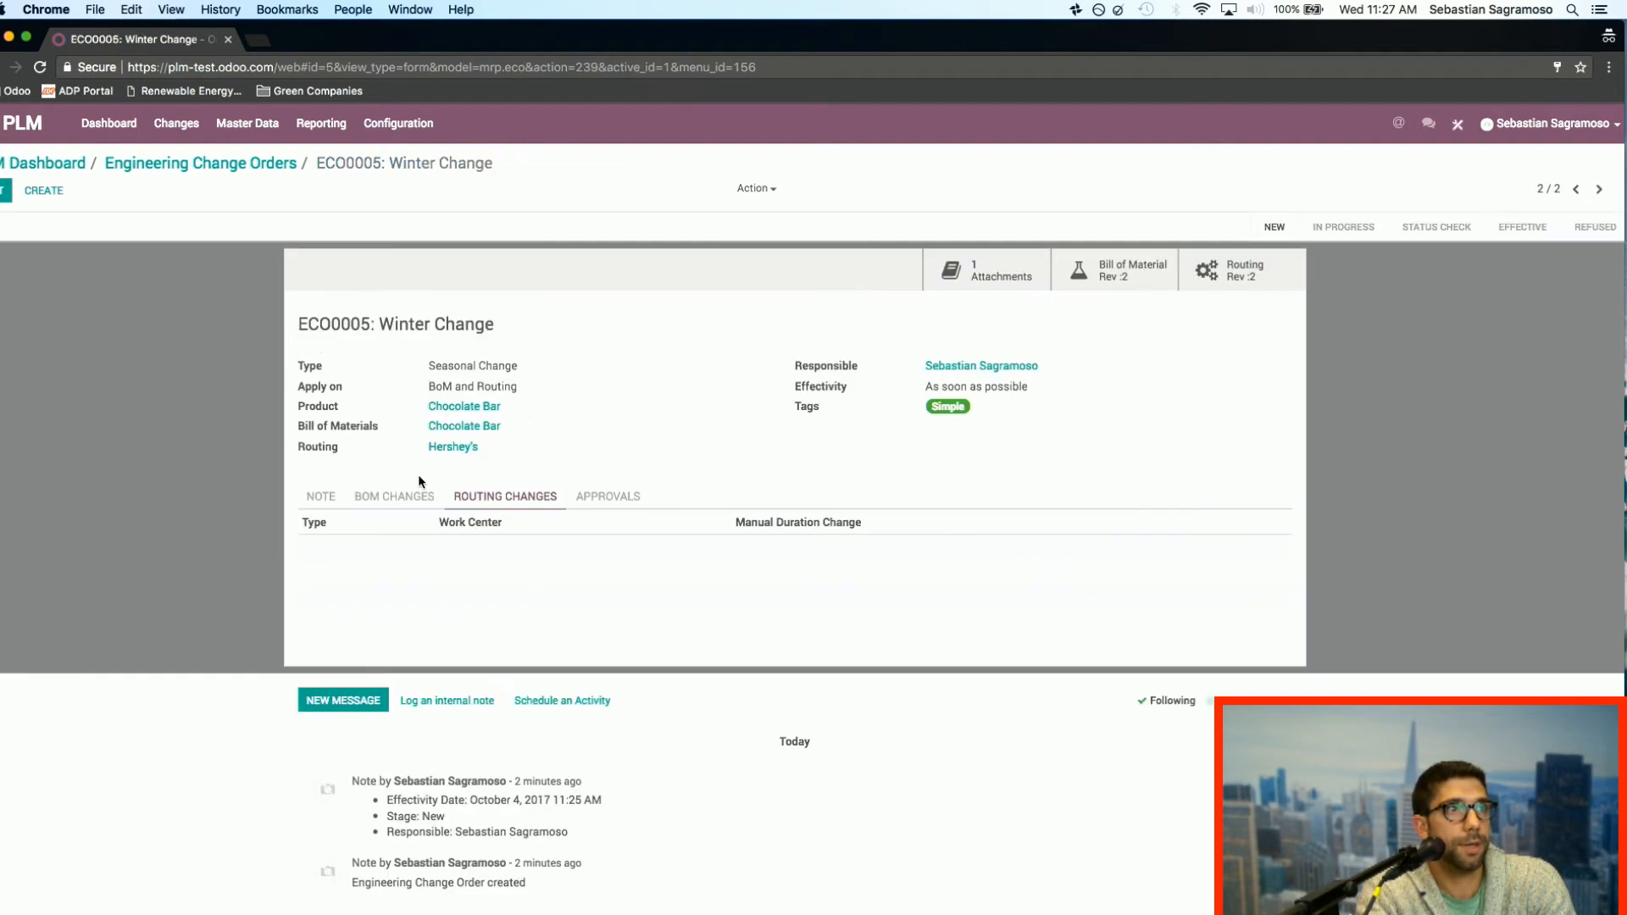
{"action": "left_click", "coordinate": [394, 496]}
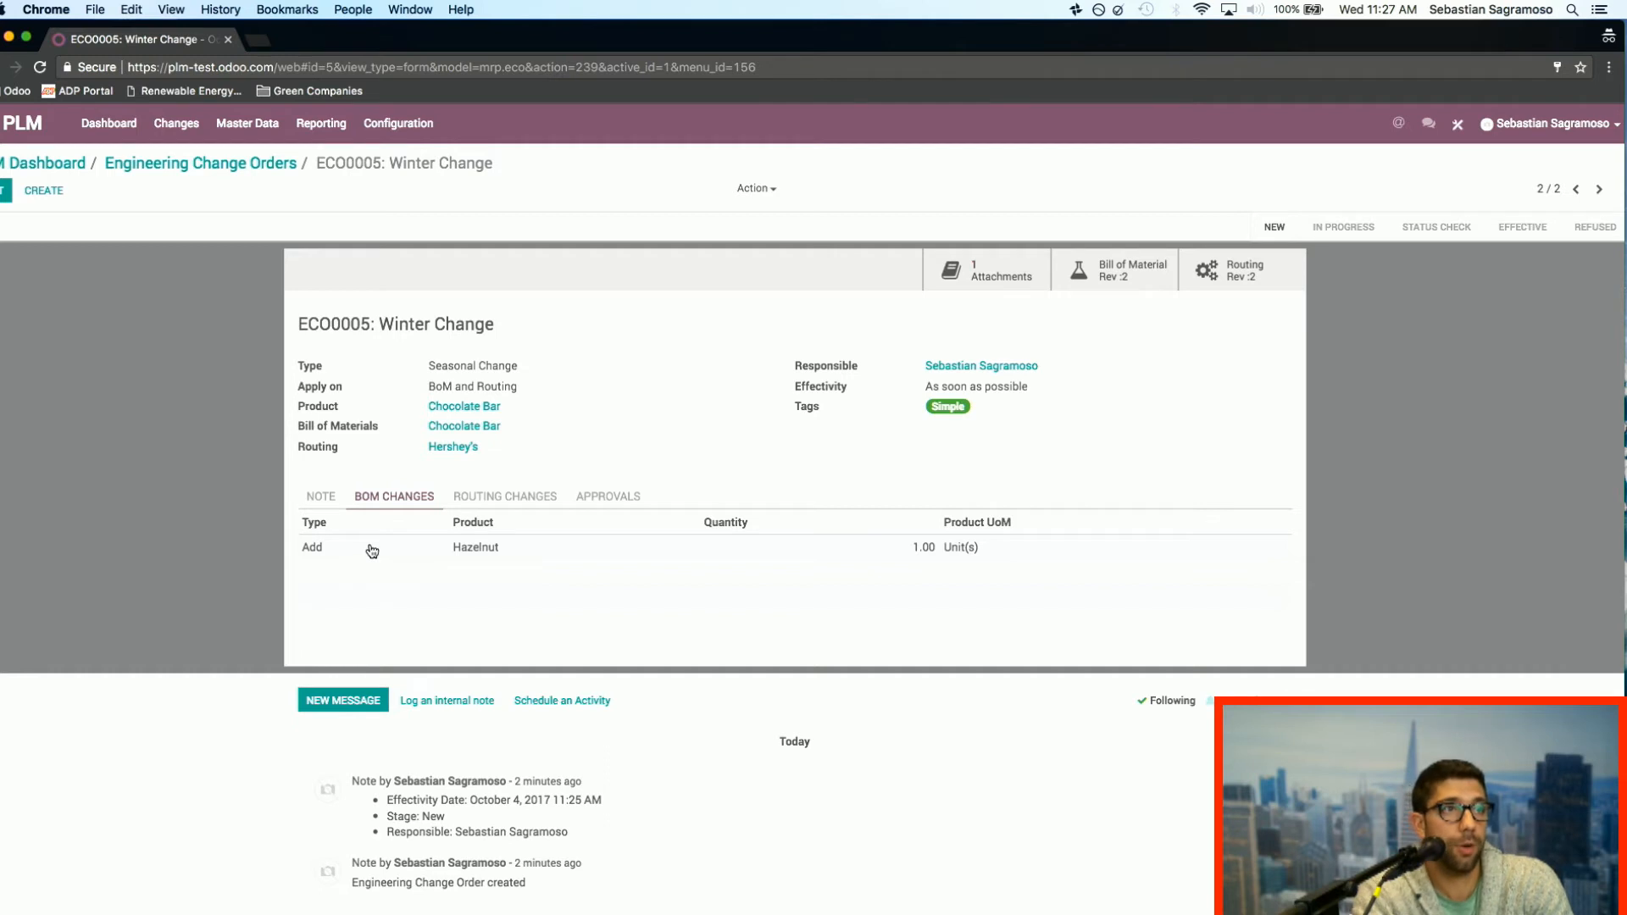
Step: Open the Winter Change order's revised routing for editing and add a new operation named "Op 4"
{"action": "left_click", "coordinate": [509, 495]}
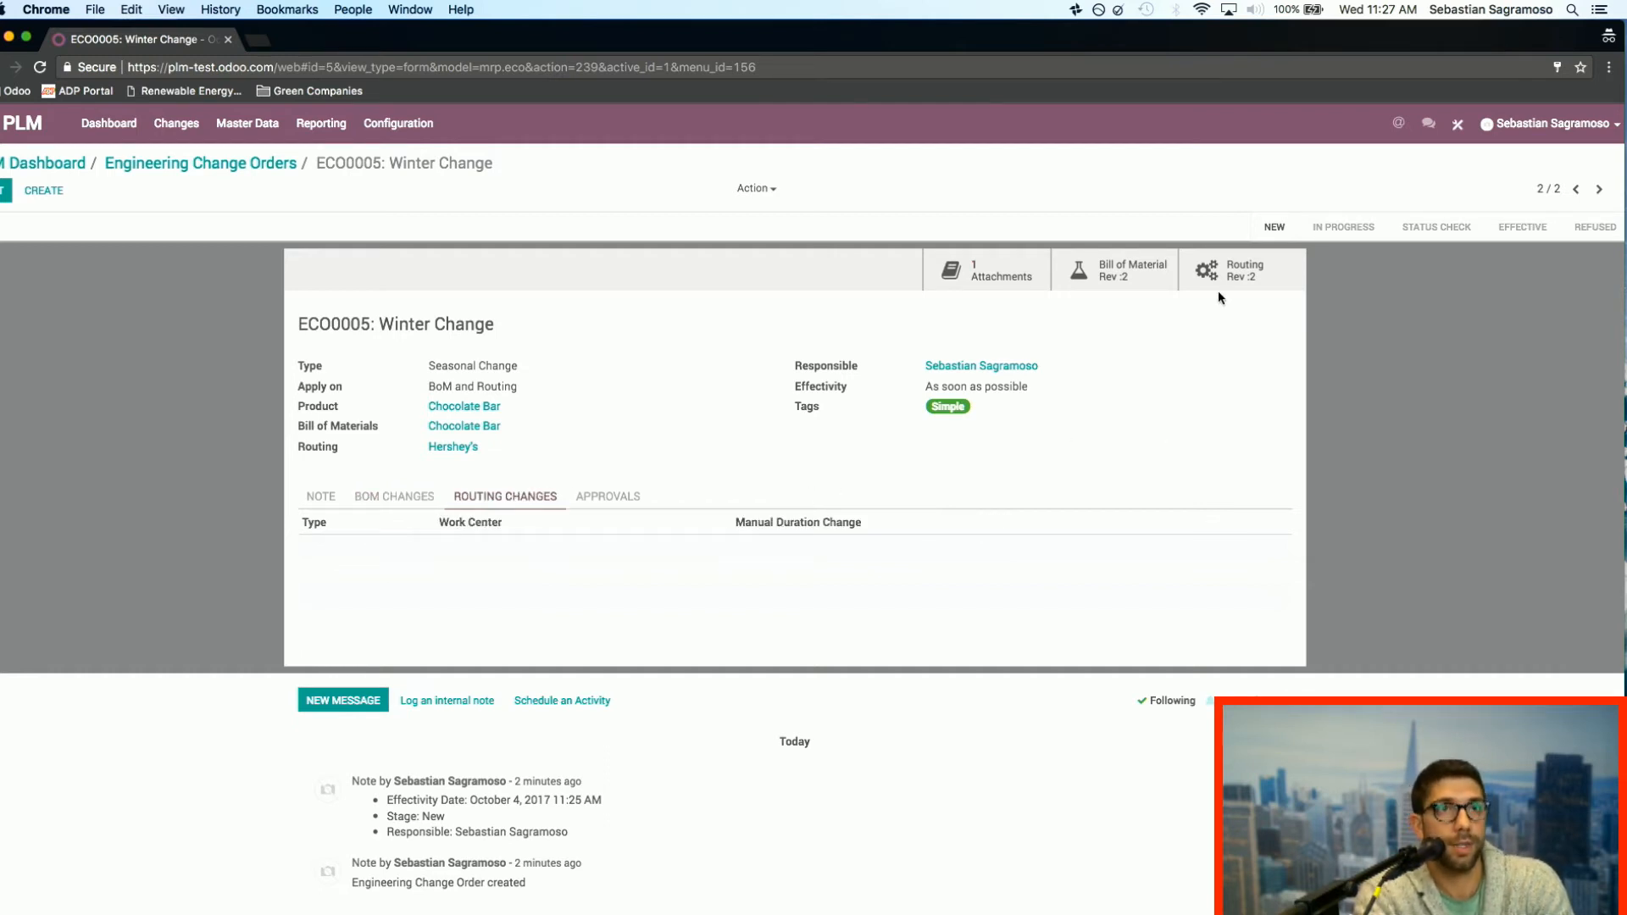
{"action": "left_click", "coordinate": [1260, 274]}
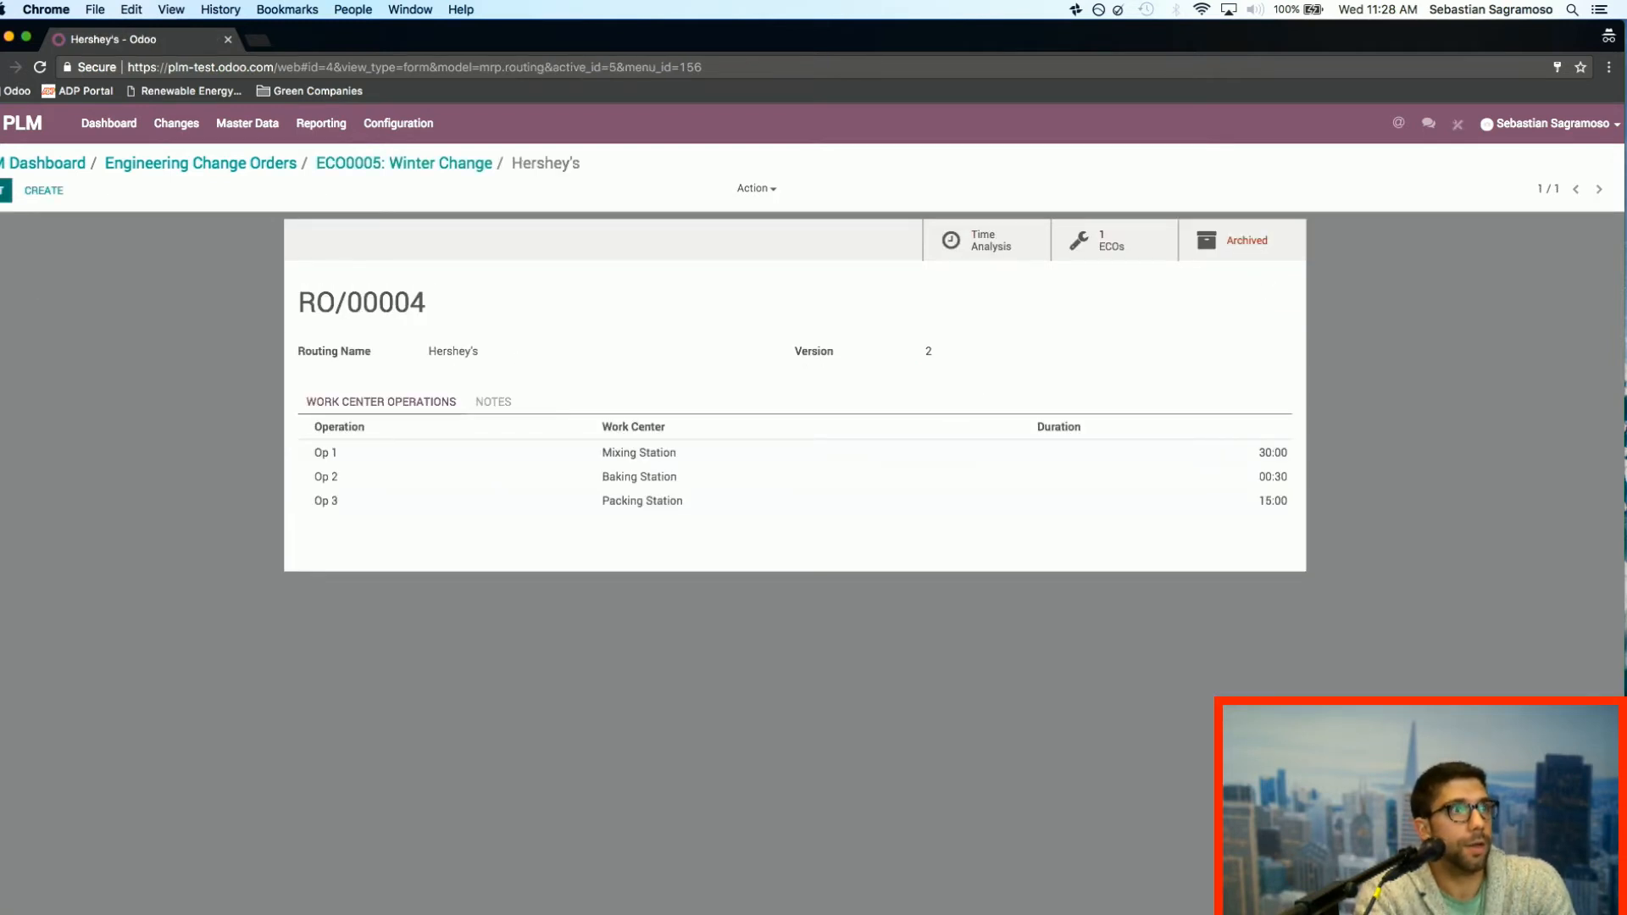
{"action": "left_click", "coordinate": [6, 190]}
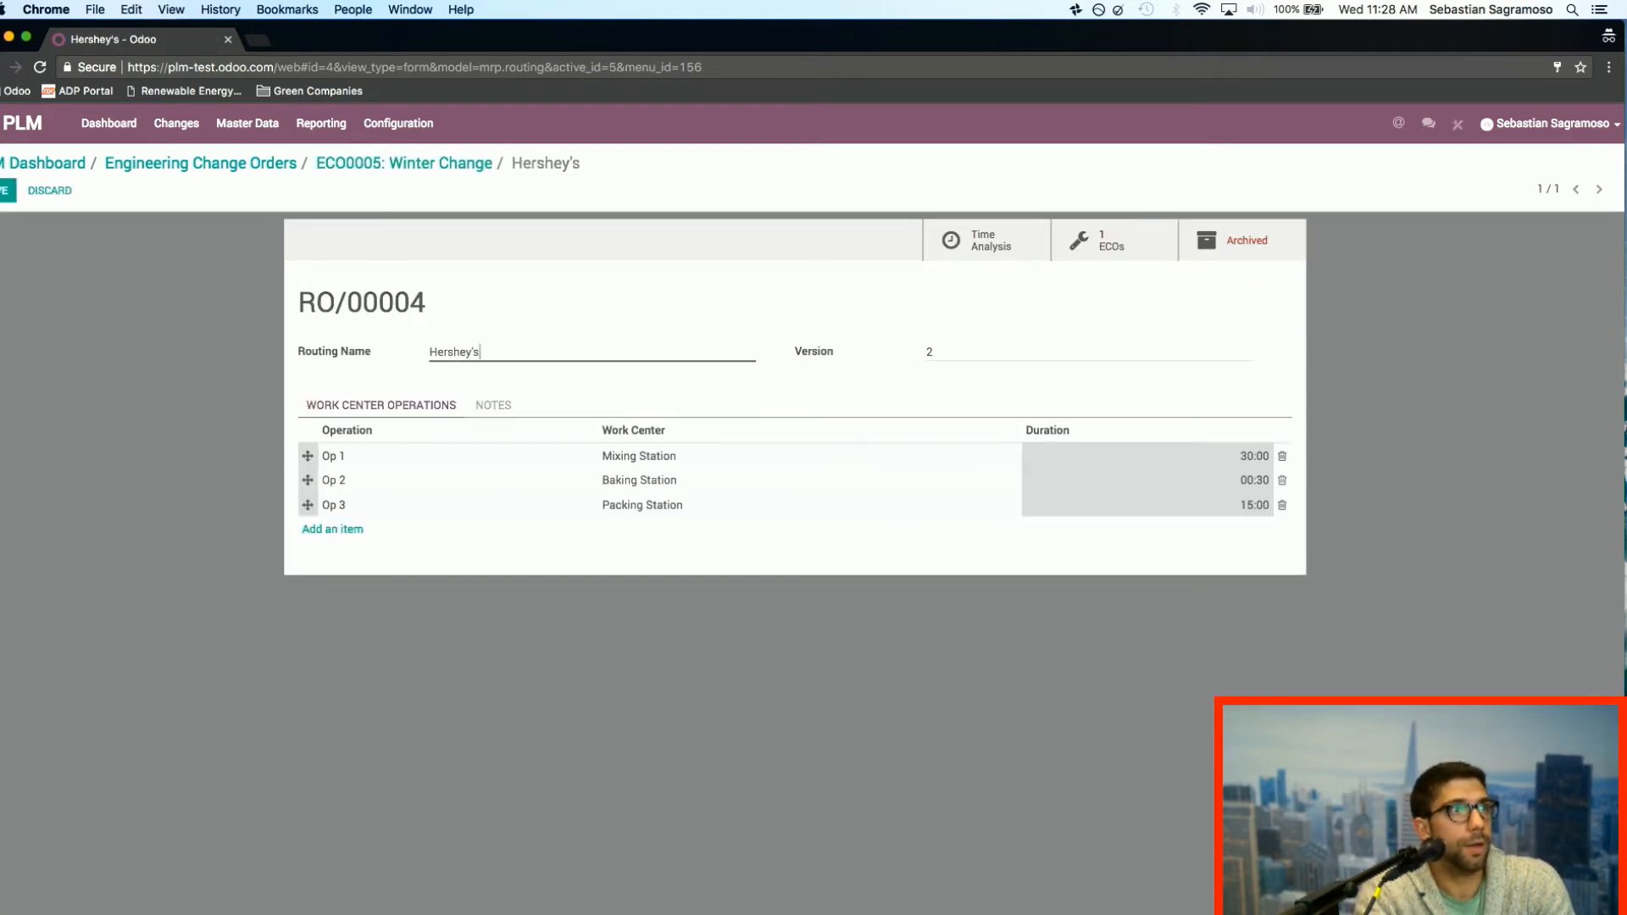
{"action": "left_click", "coordinate": [350, 534]}
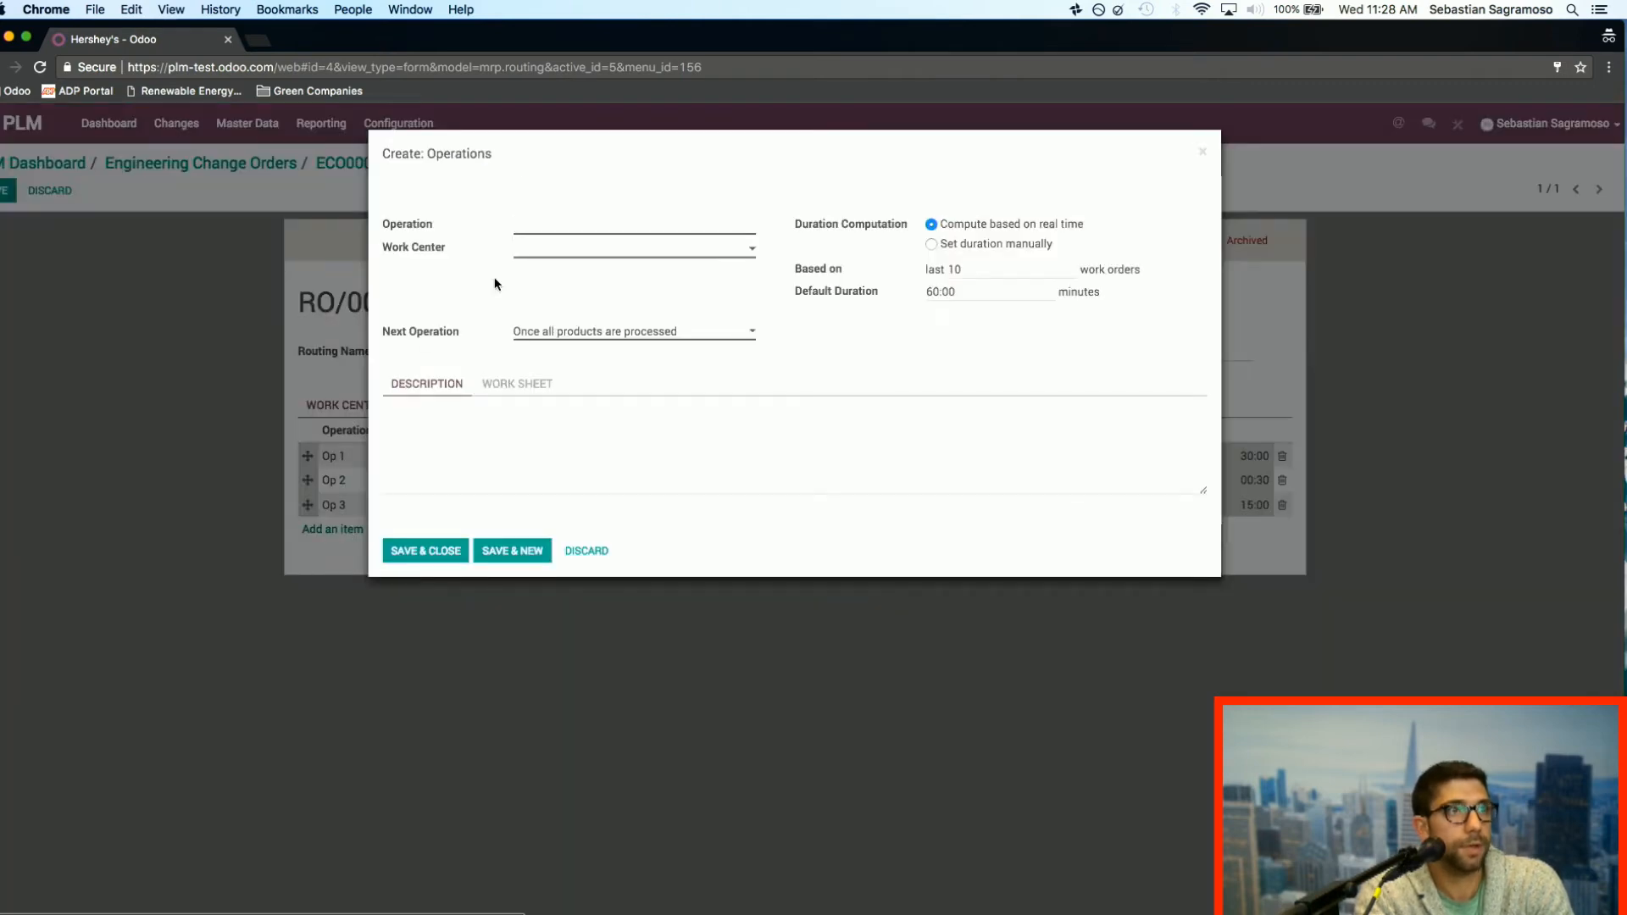
{"action": "type", "text": "Op 4"}
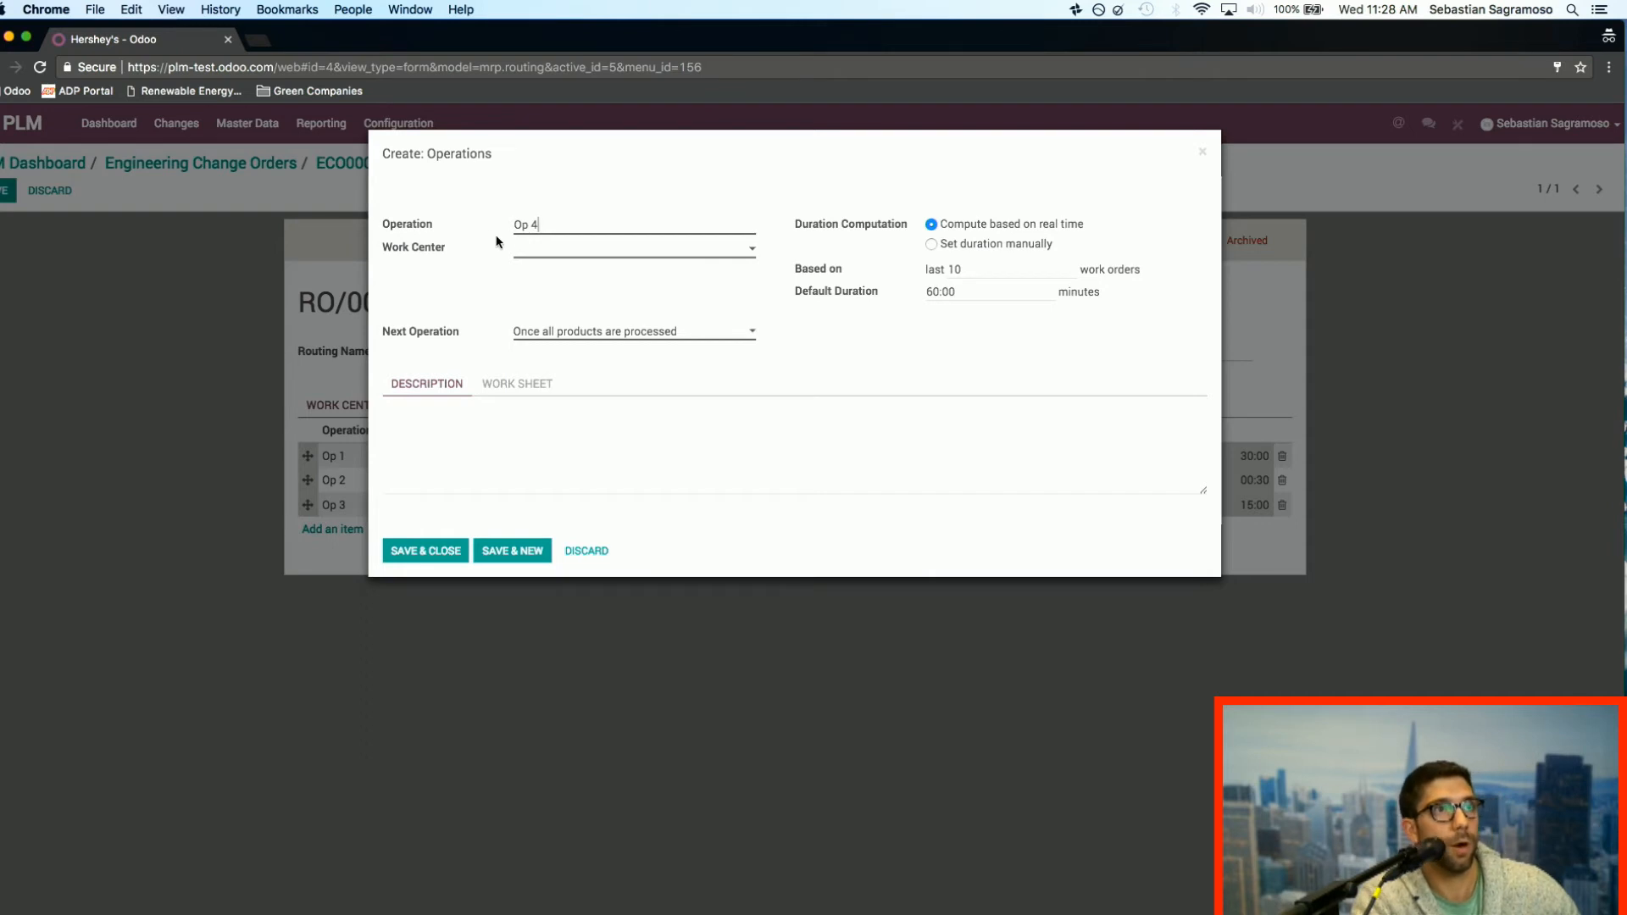
Step: Assign Op 4 to the Mixing Station with a default duration of 1:00 minutes
{"action": "left_click", "coordinate": [537, 253]}
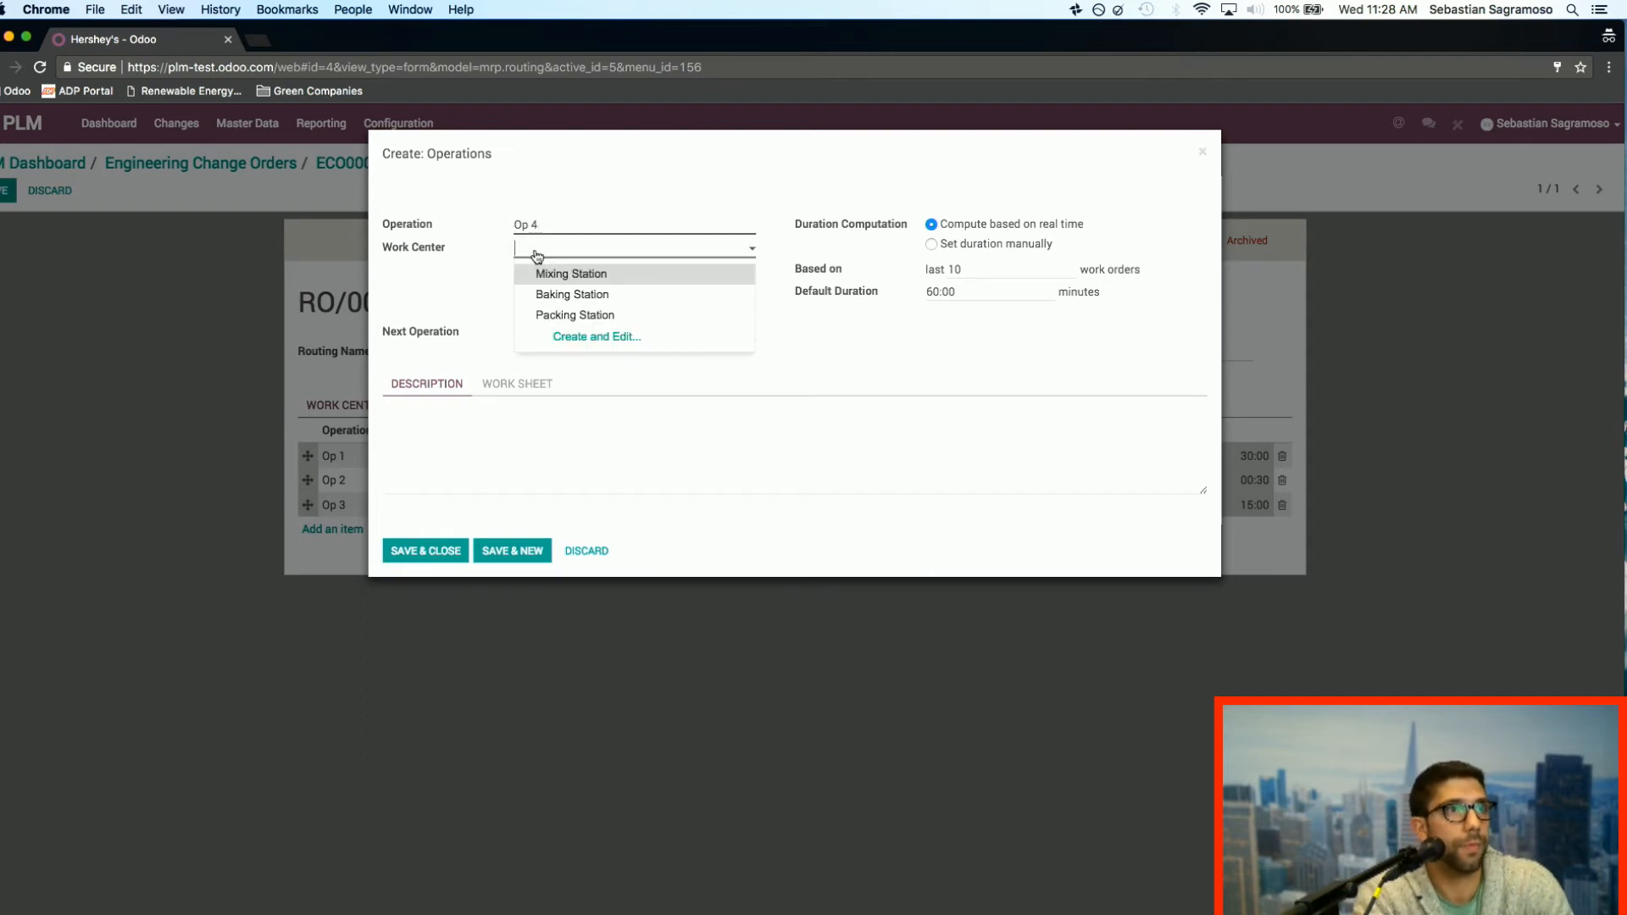
{"action": "left_click", "coordinate": [591, 294]}
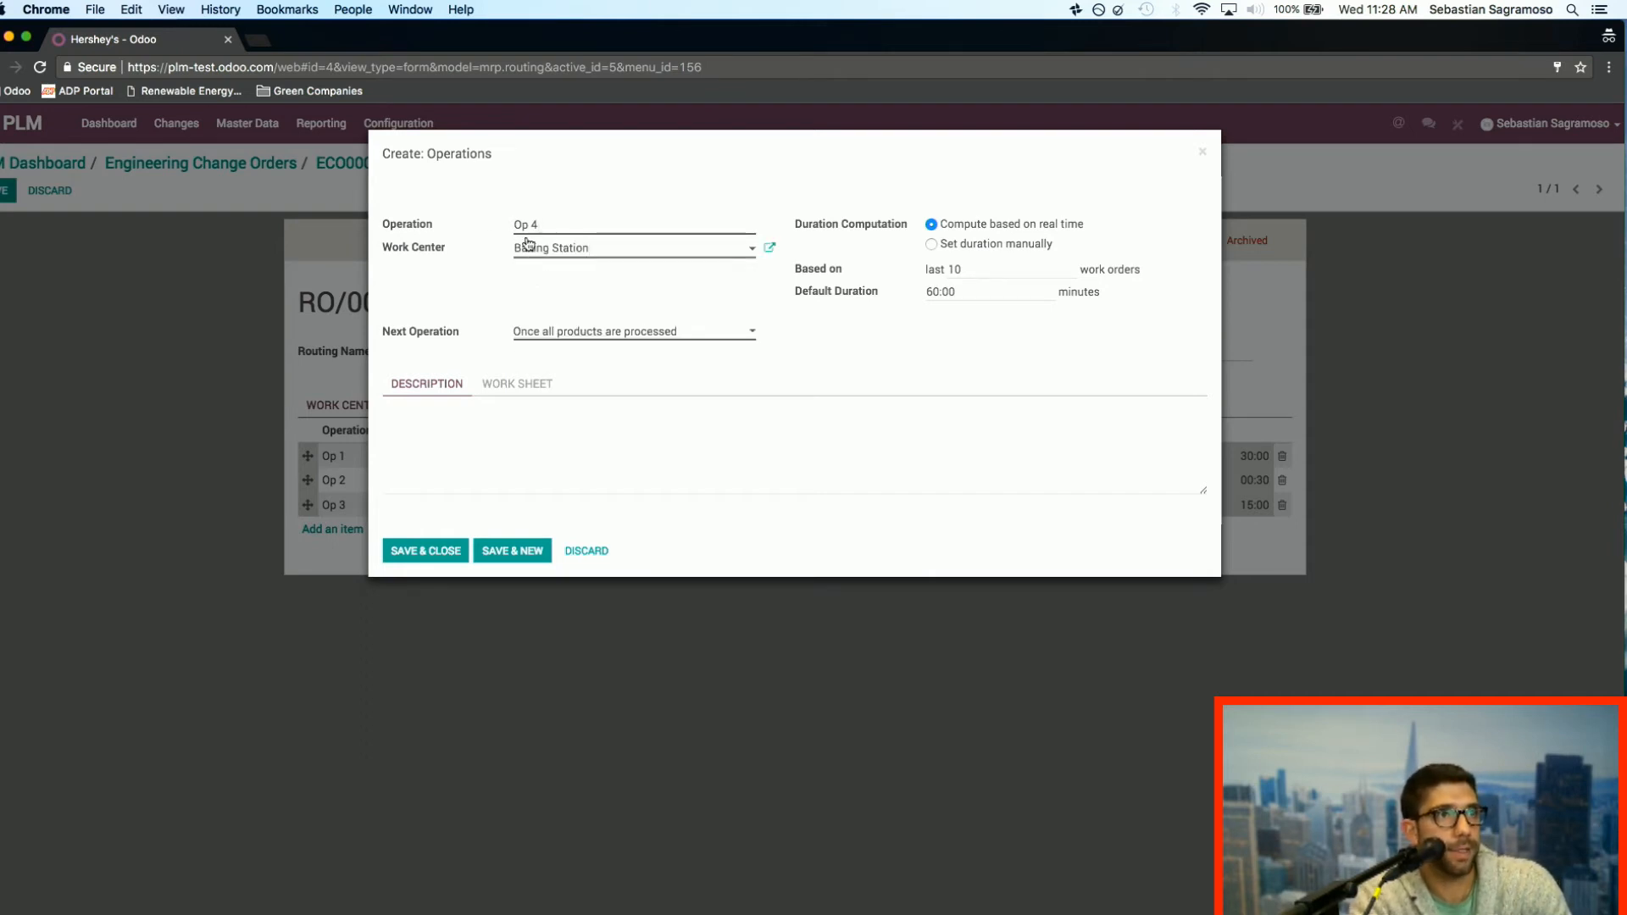
{"action": "left_click", "coordinate": [561, 250]}
{"action": "left_click", "coordinate": [572, 270]}
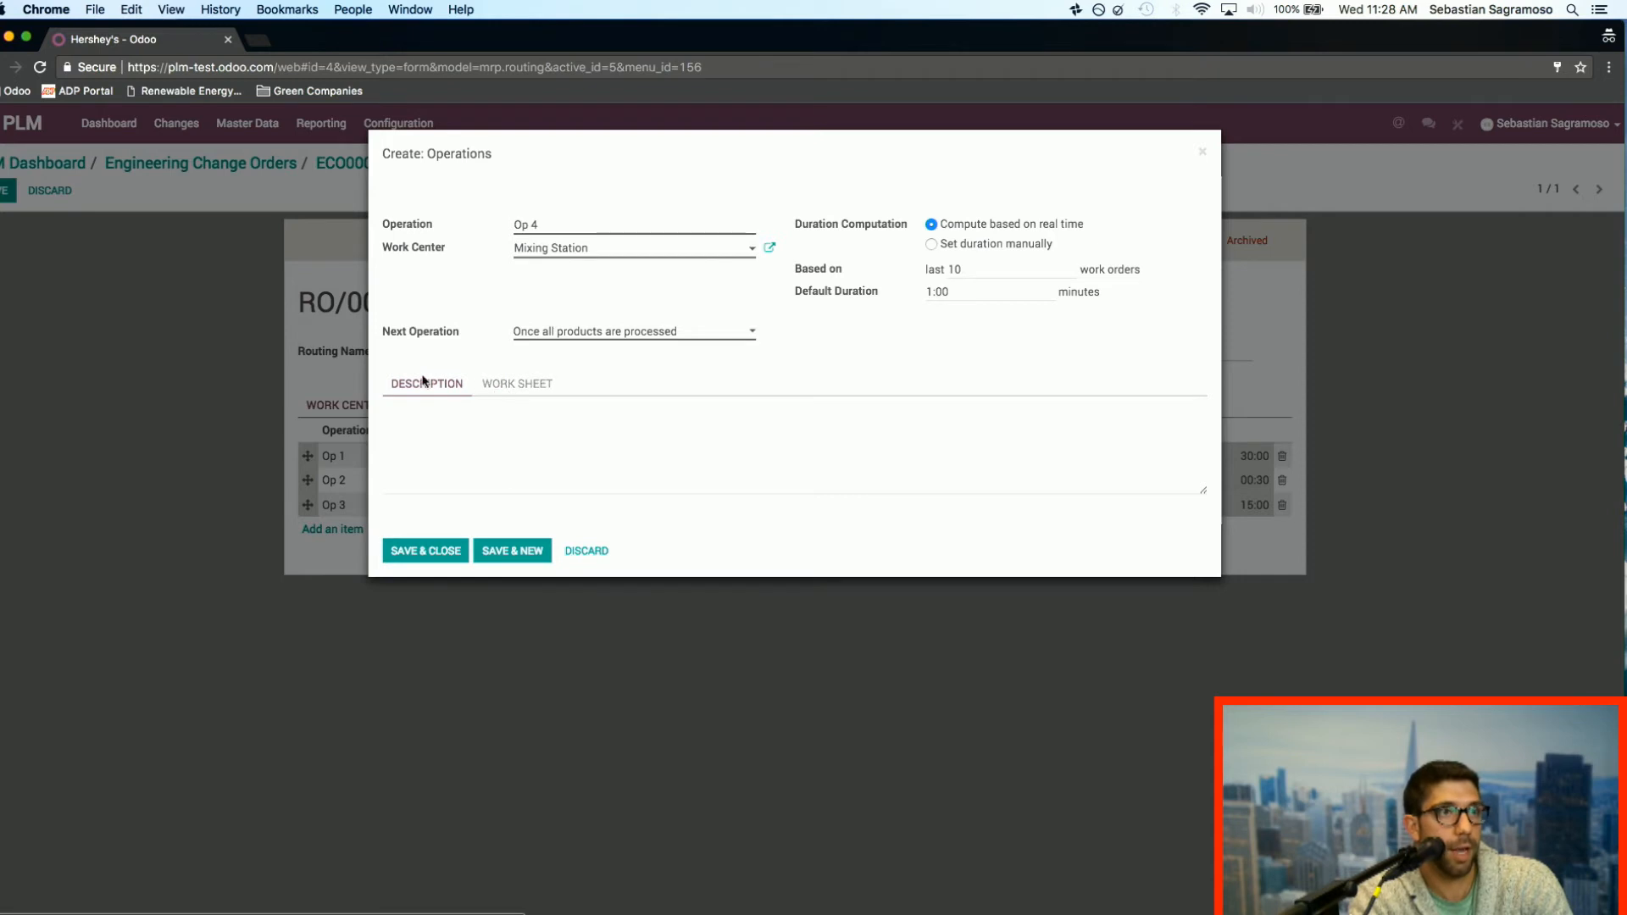
{"action": "left_click", "coordinate": [456, 447]}
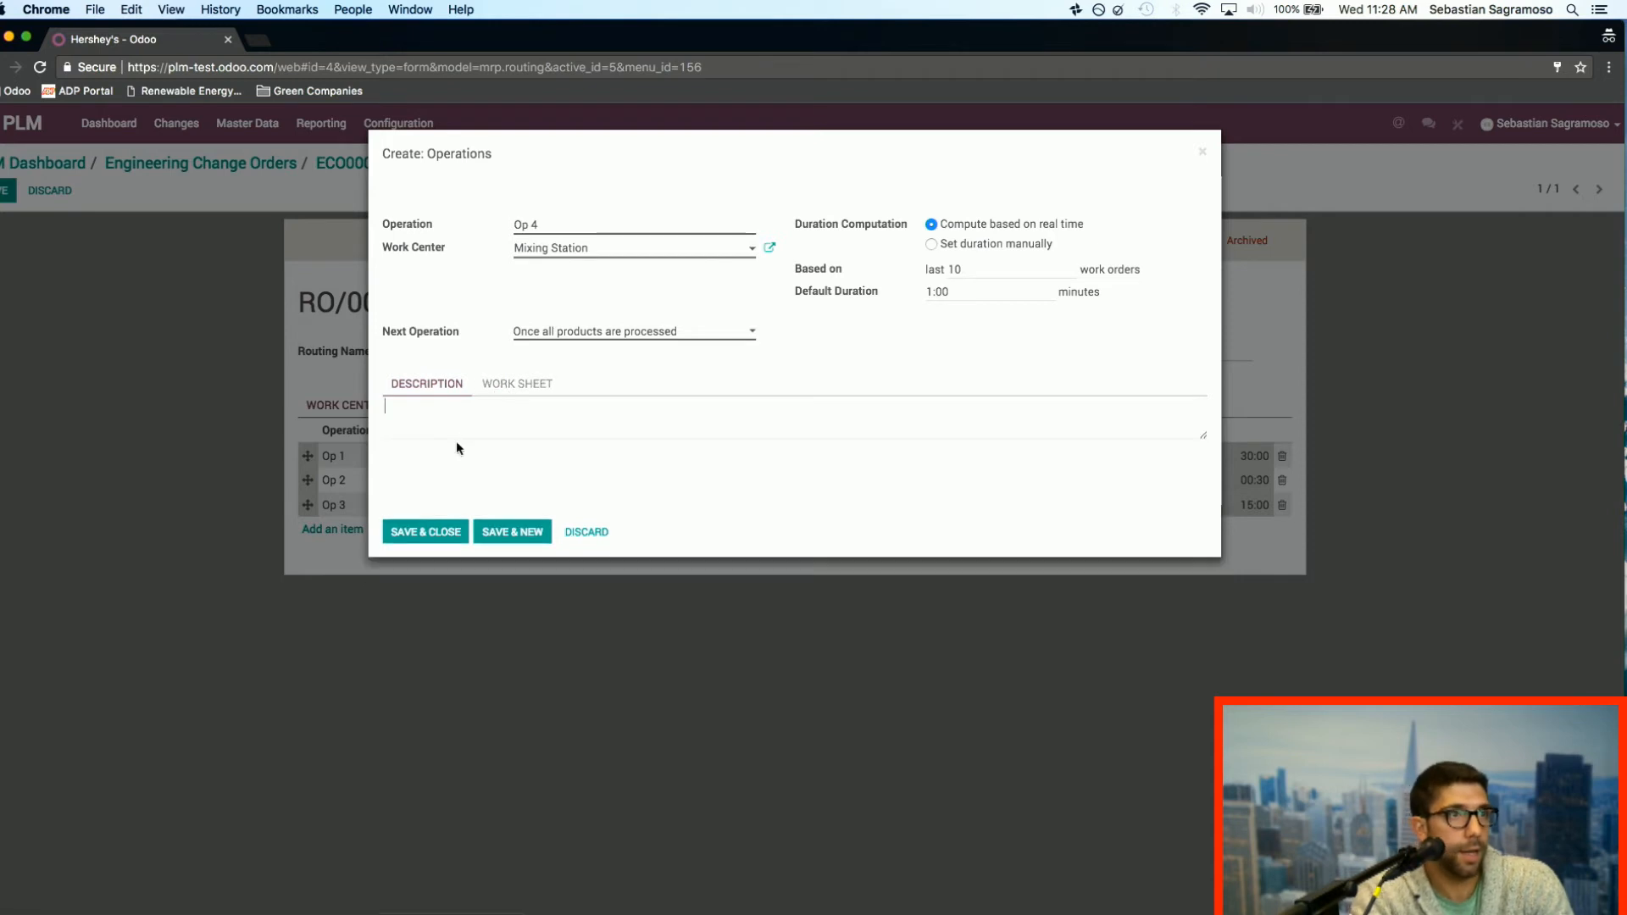
Step: Save the new operation and the Hershey's routing, and return to the Winter Change order's routing changes
{"action": "left_click", "coordinate": [436, 533]}
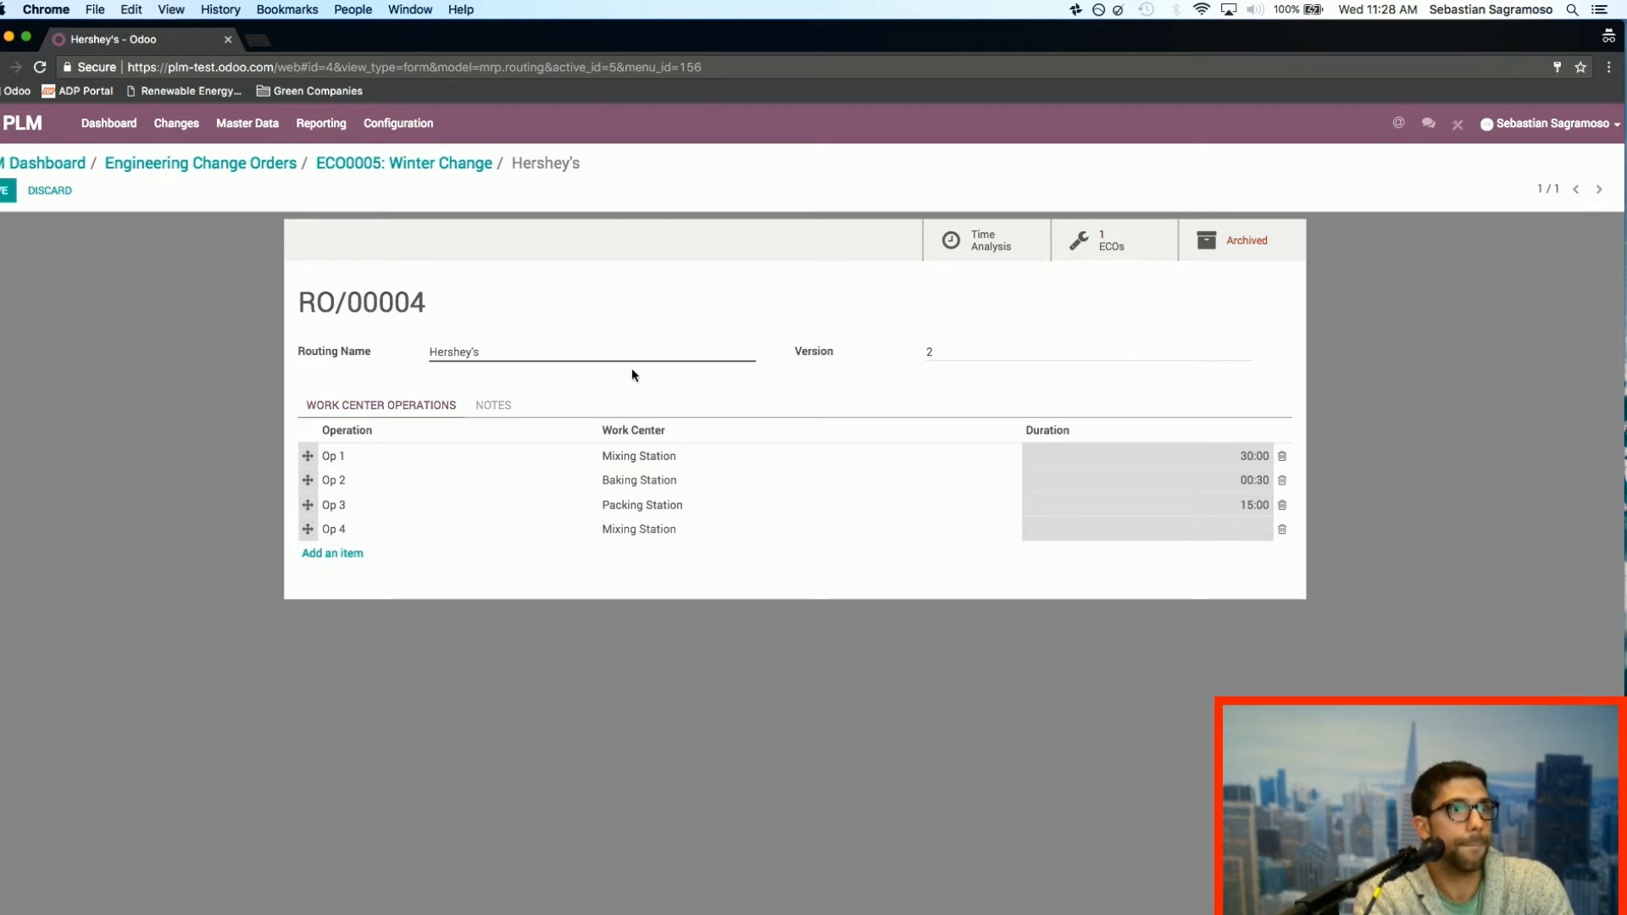
{"action": "left_click", "coordinate": [3, 193]}
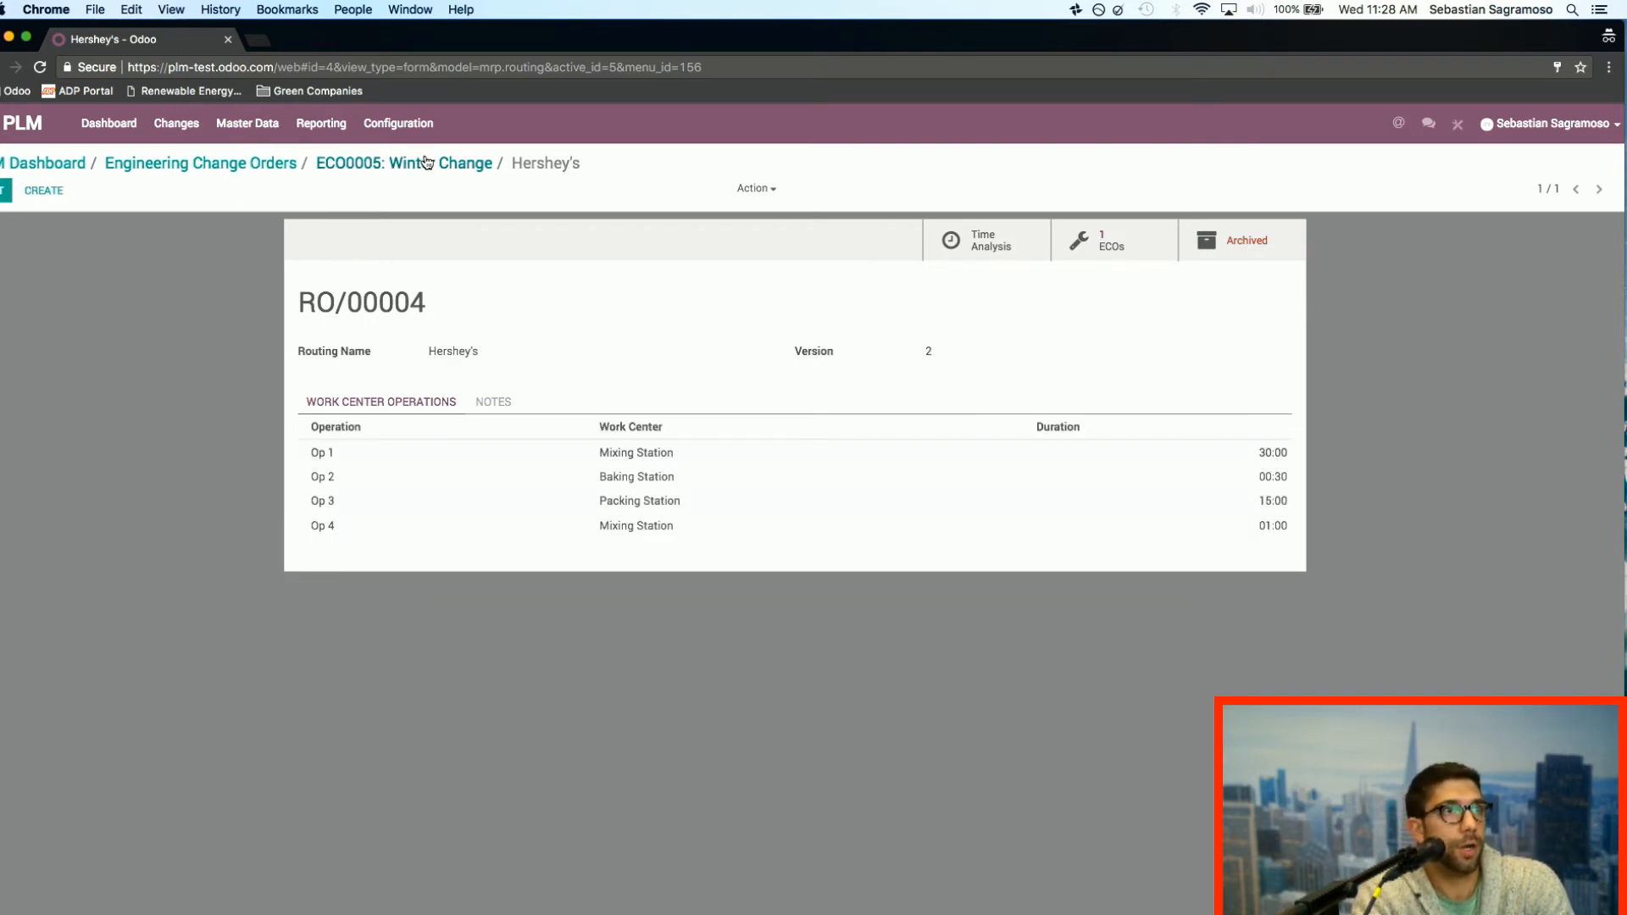
{"action": "left_click", "coordinate": [427, 163]}
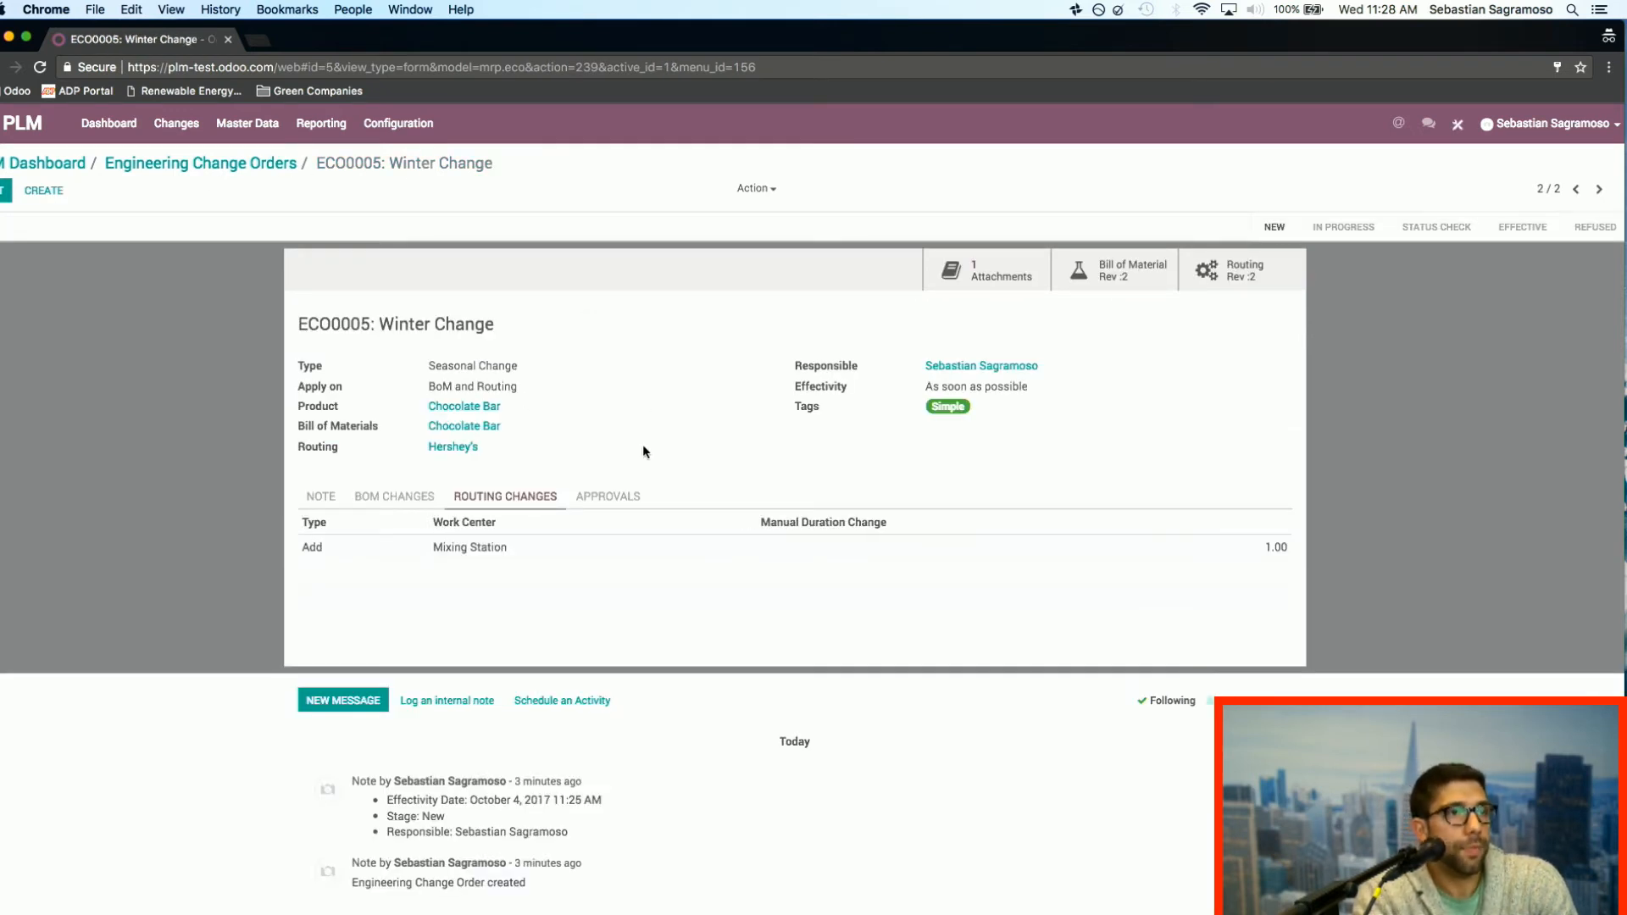
Step: Review the Winter Change order's routing and BoM changes and move the order to the In Progress stage
{"action": "left_click", "coordinate": [415, 497]}
{"action": "left_click", "coordinate": [526, 500]}
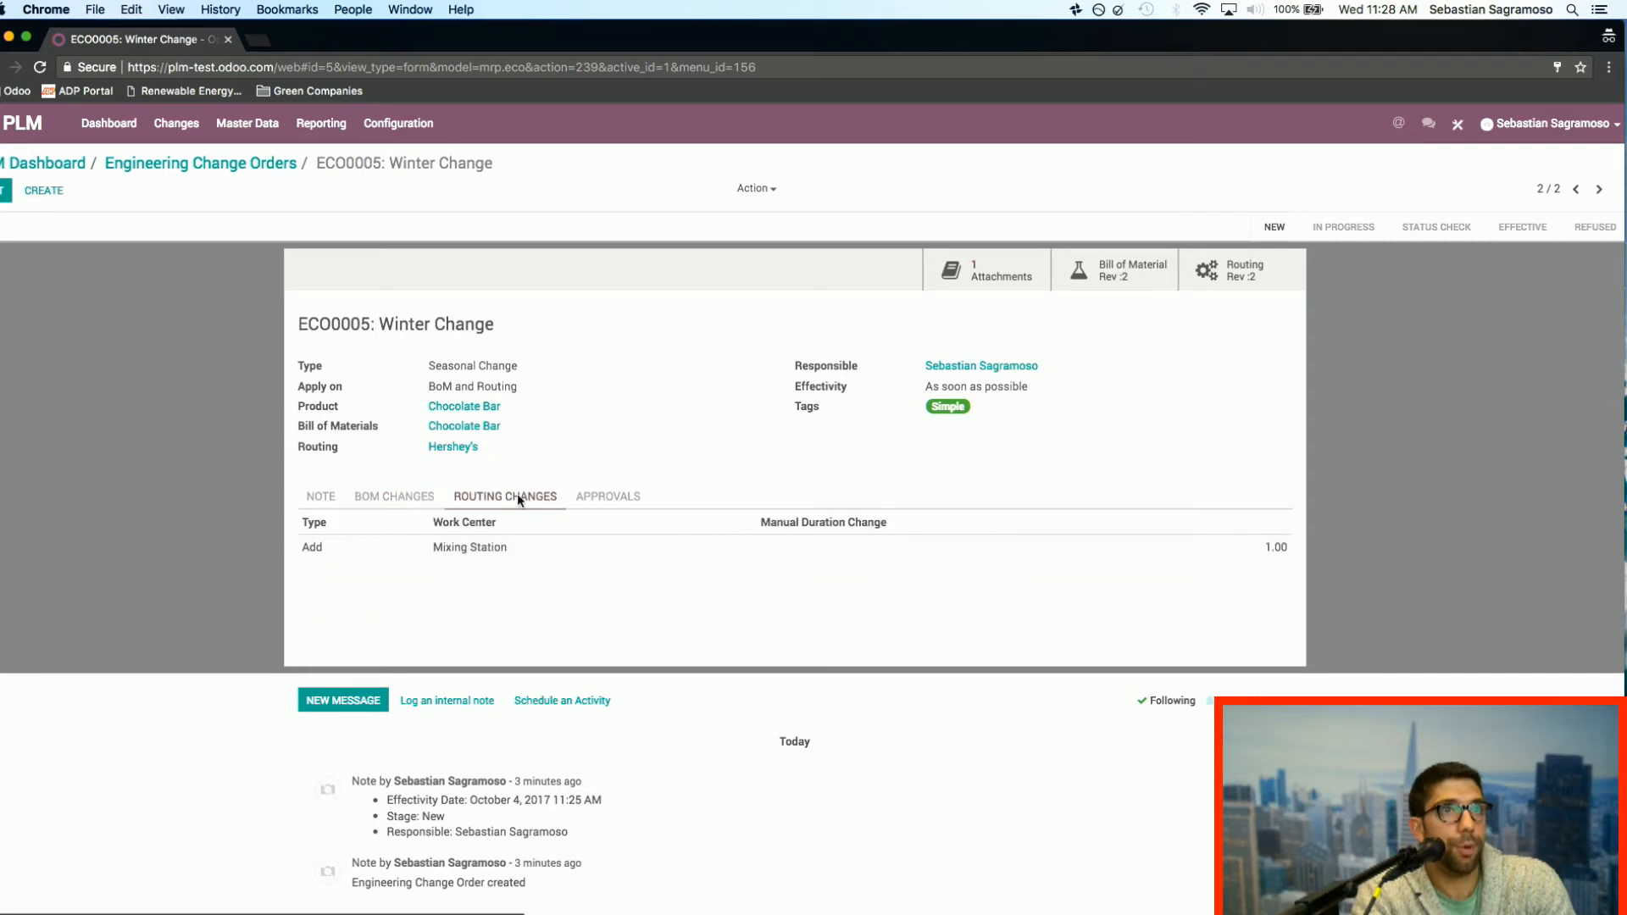
{"action": "left_click", "coordinate": [409, 496]}
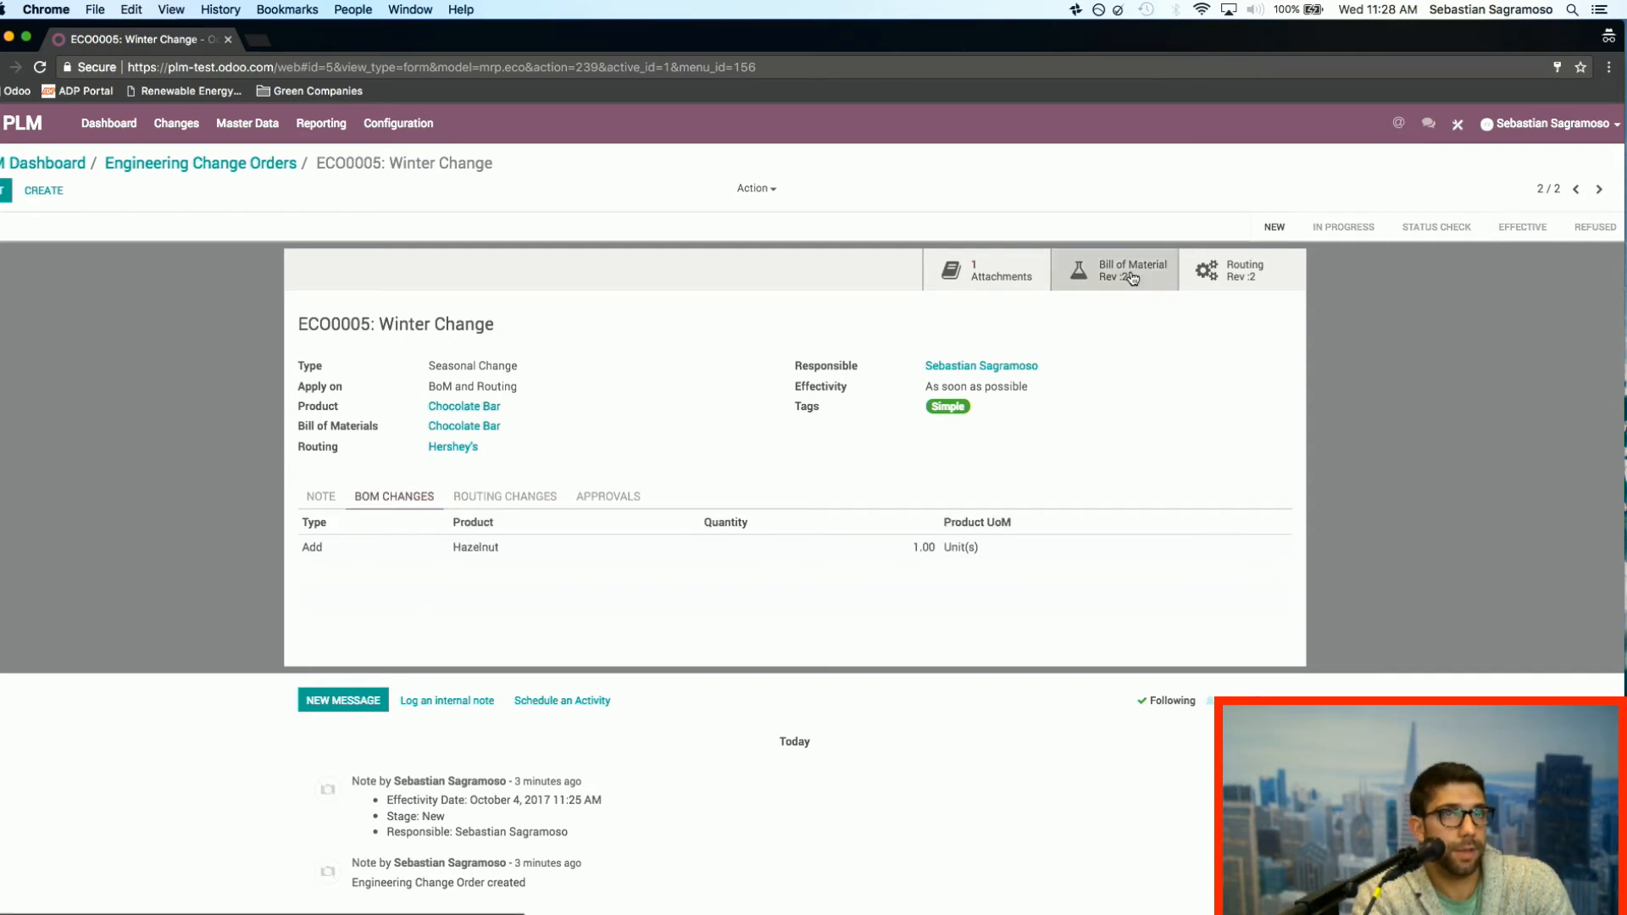
{"action": "left_click", "coordinate": [1313, 230]}
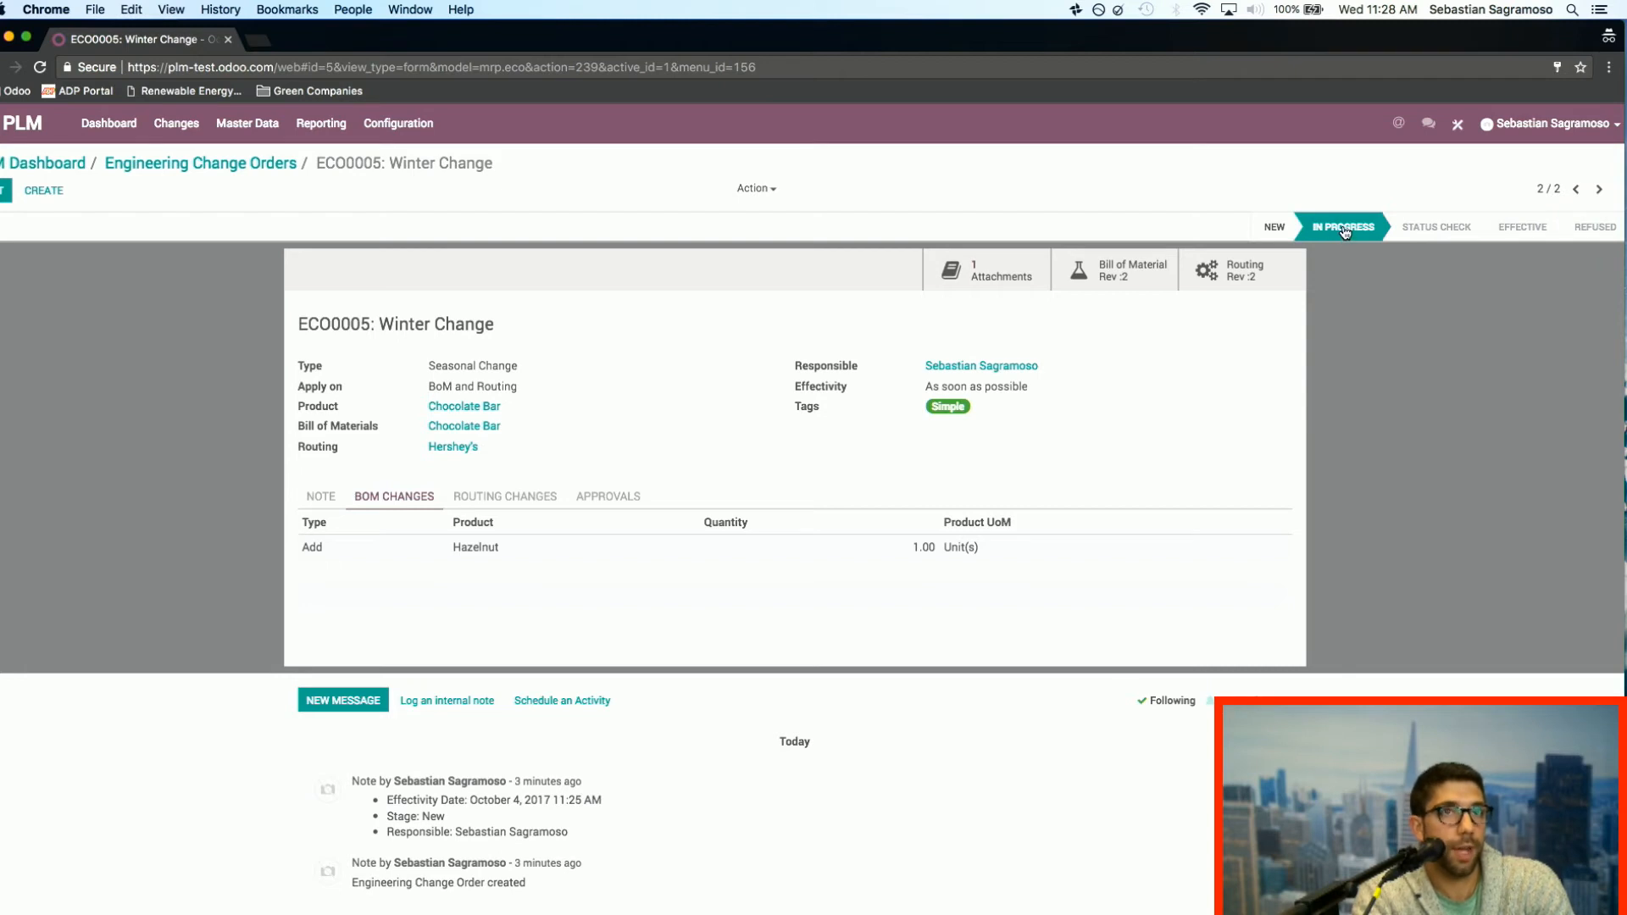
{"action": "left_click", "coordinate": [1345, 231]}
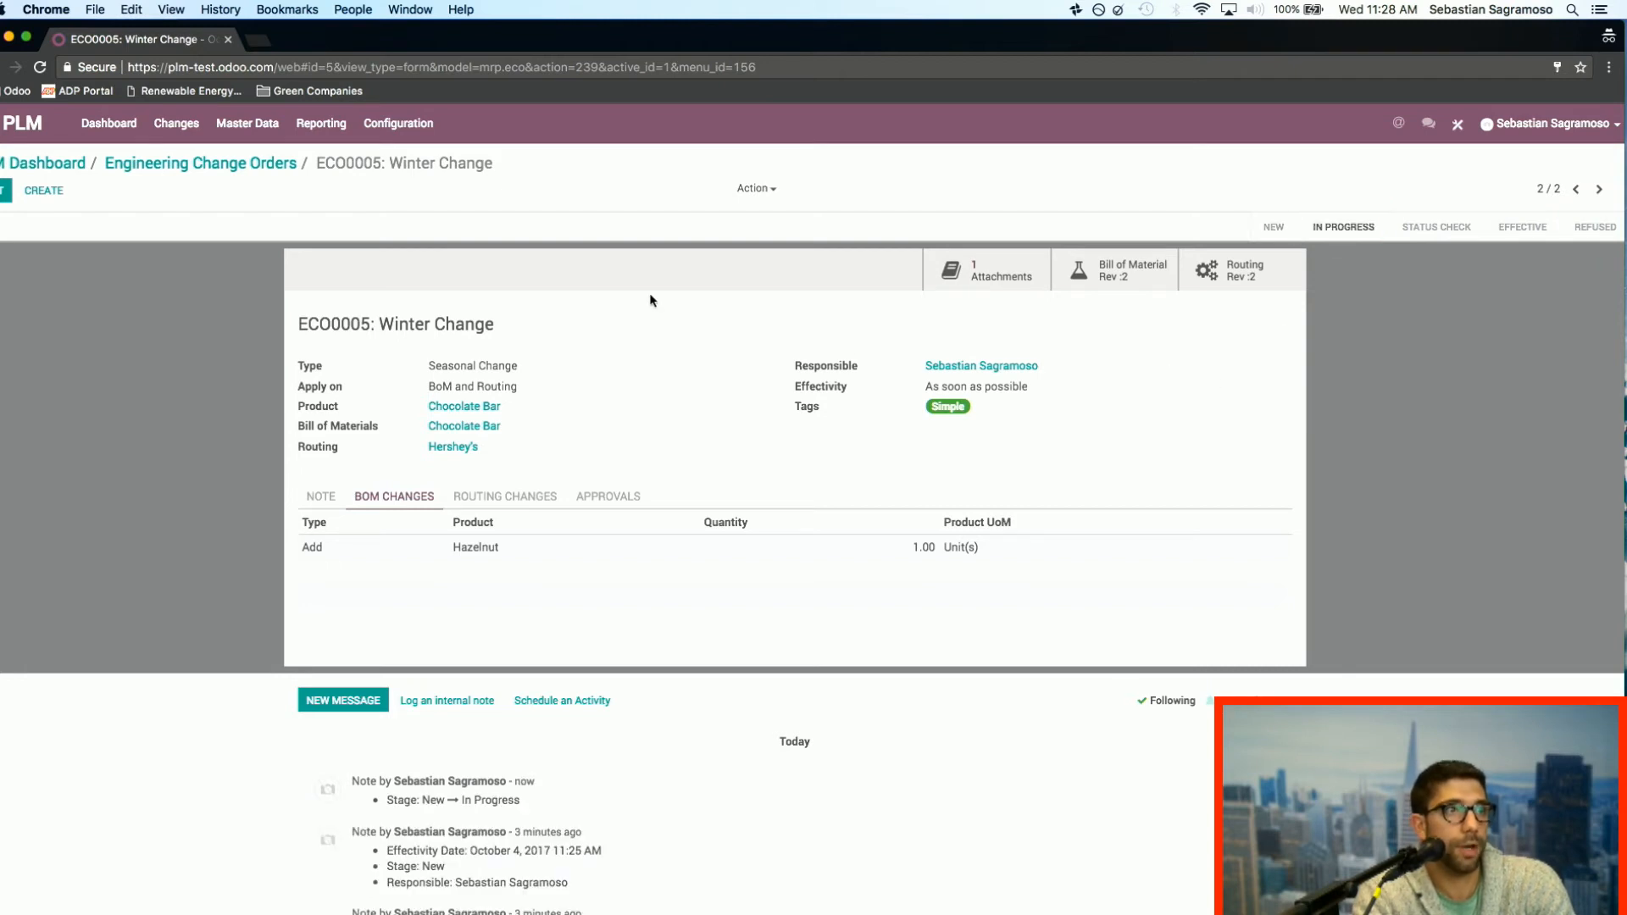
Step: Reopen the Winter Change order from the engineering change orders overview, and move it to Status Check with approval
{"action": "left_click", "coordinate": [168, 172]}
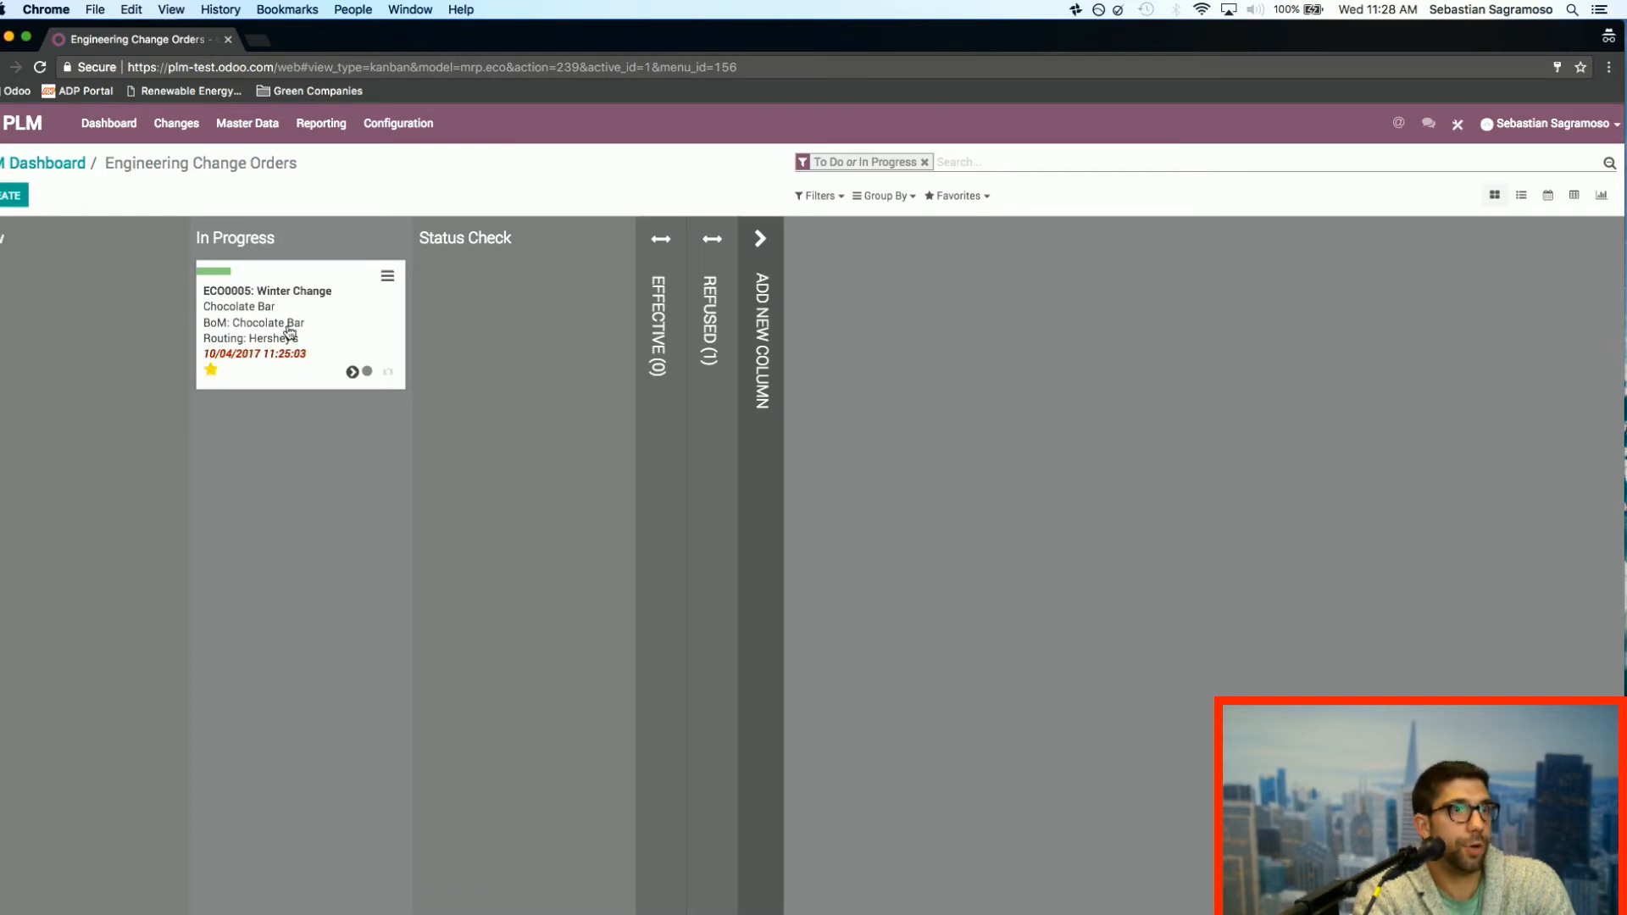
{"action": "left_click", "coordinate": [370, 375]}
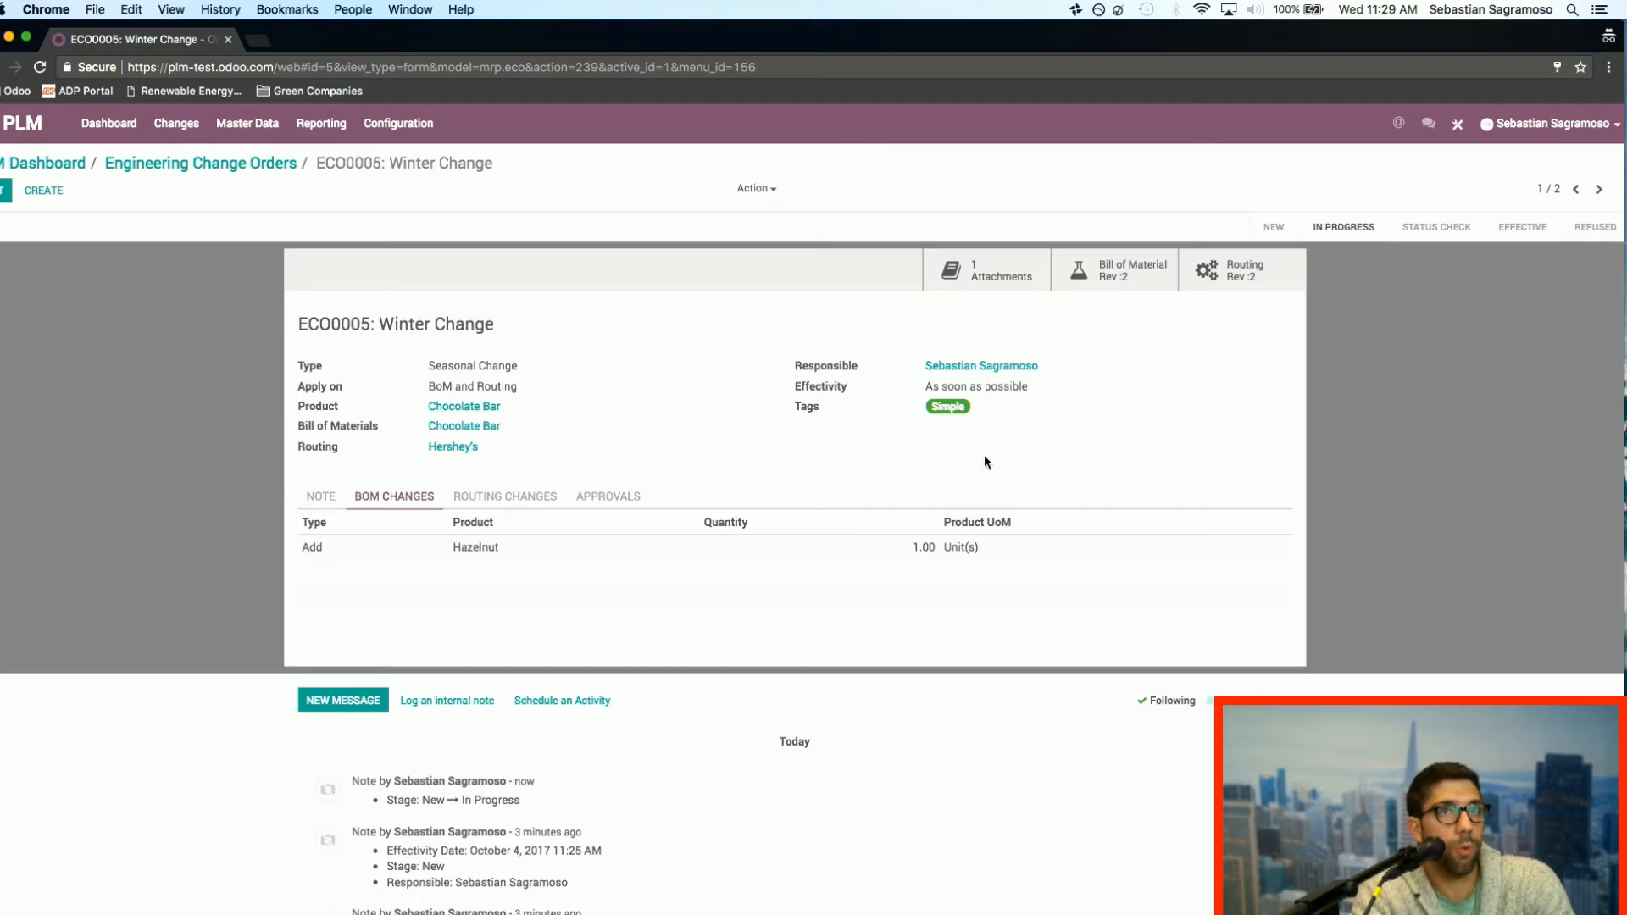
{"action": "left_click", "coordinate": [1434, 229]}
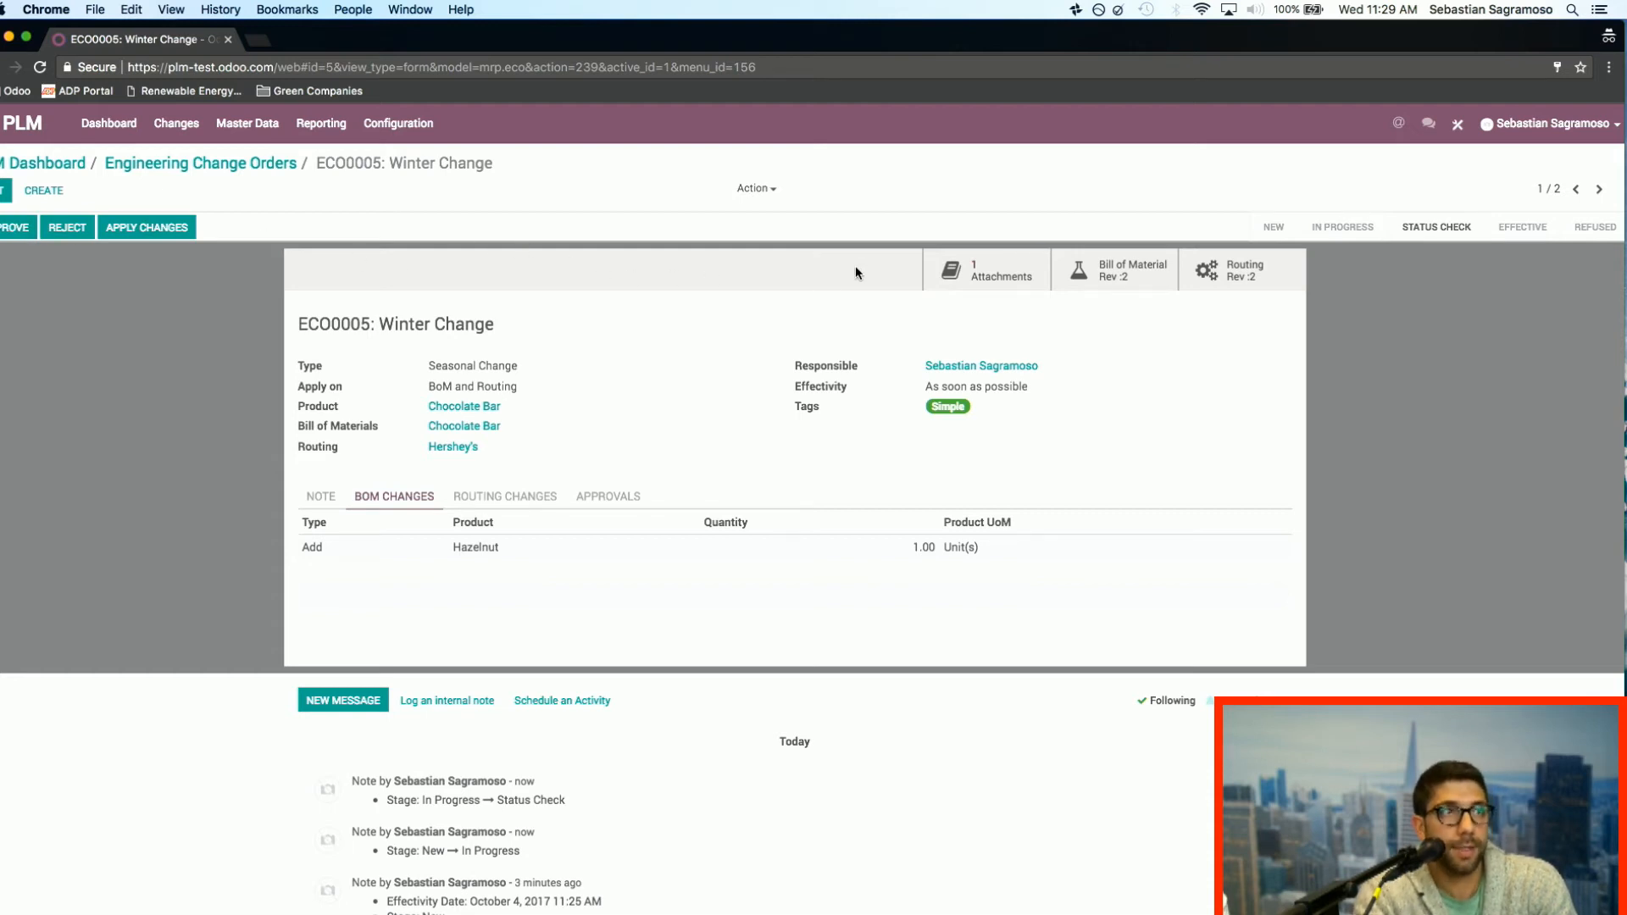
{"action": "left_click", "coordinate": [12, 231]}
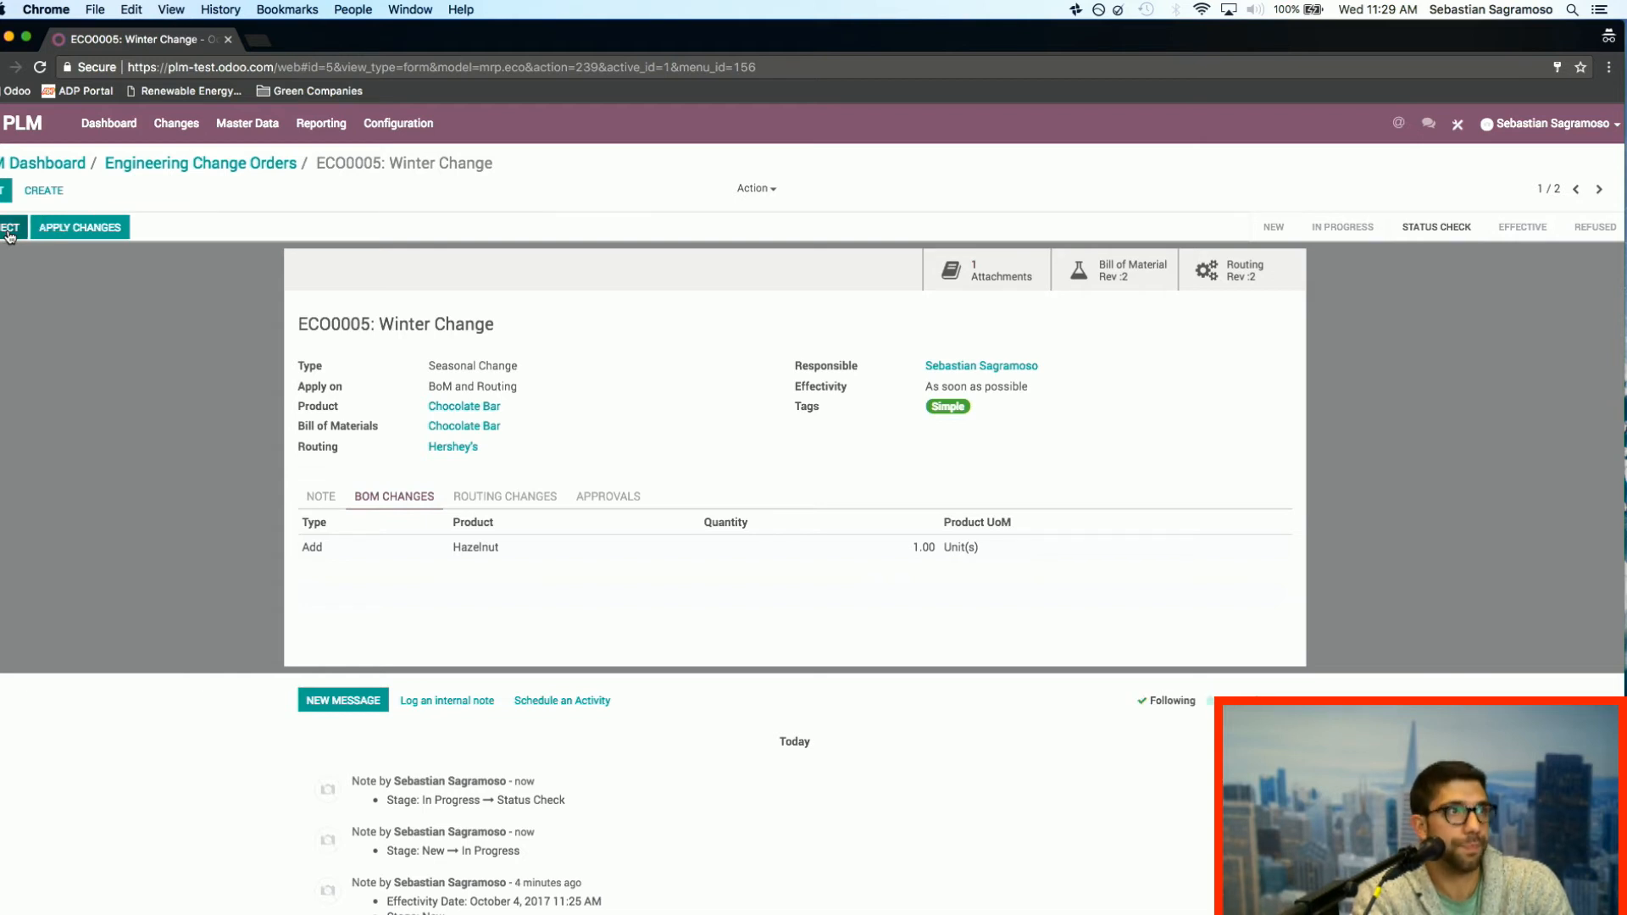
Step: Move the Winter Change order to the Effective stage, then approve it and apply its changes
{"action": "left_click", "coordinate": [1523, 241]}
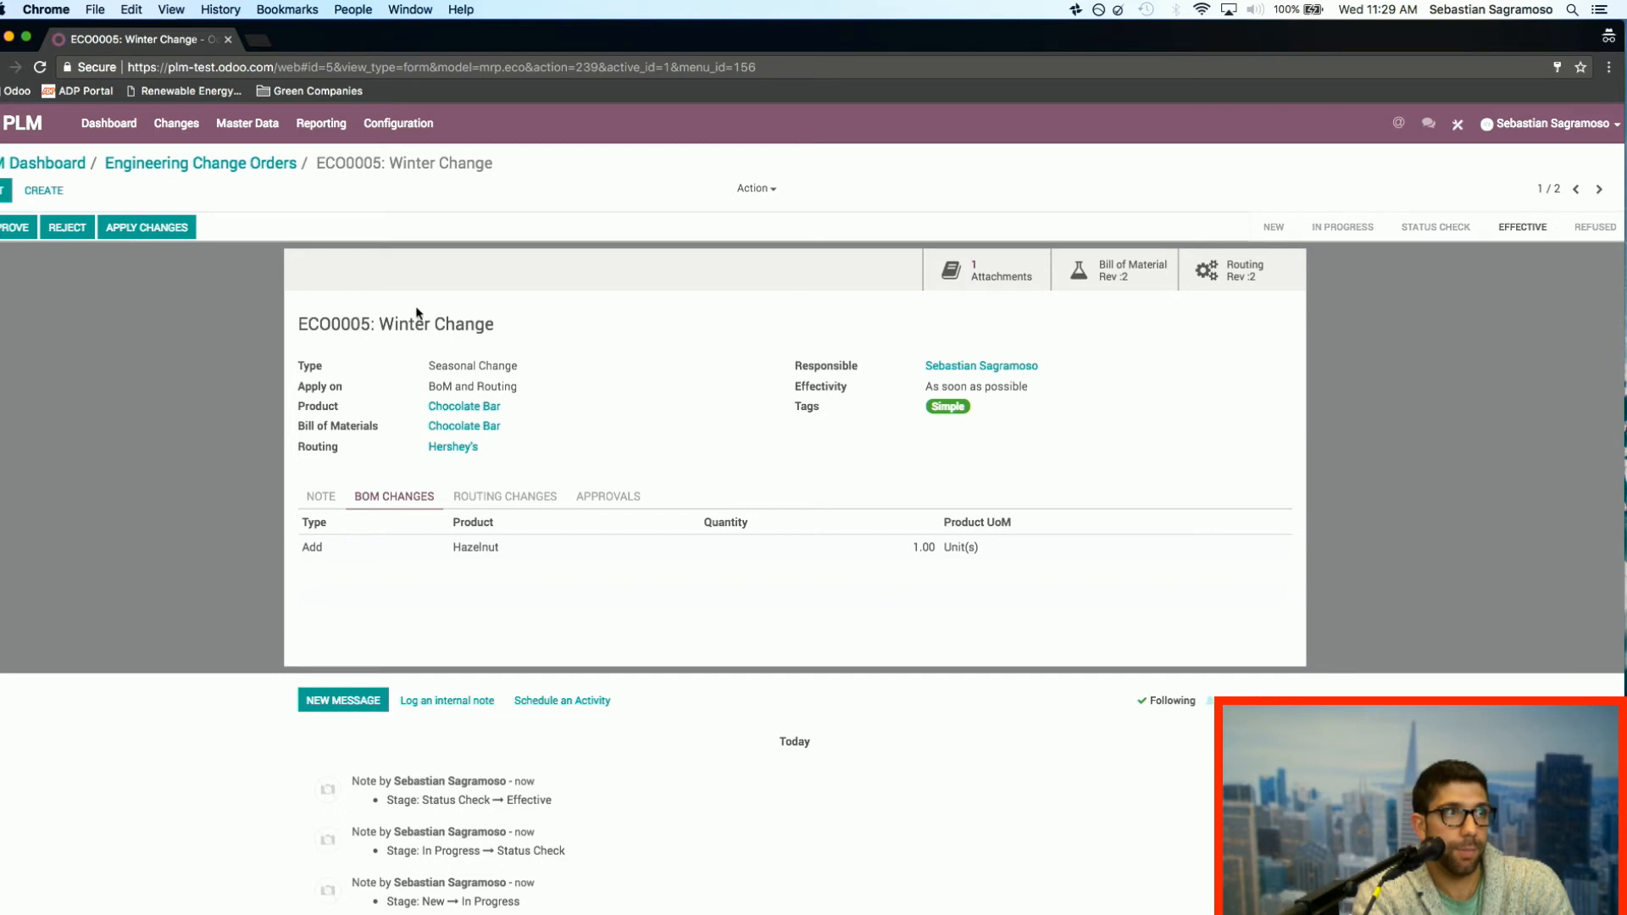
{"action": "left_click", "coordinate": [153, 229]}
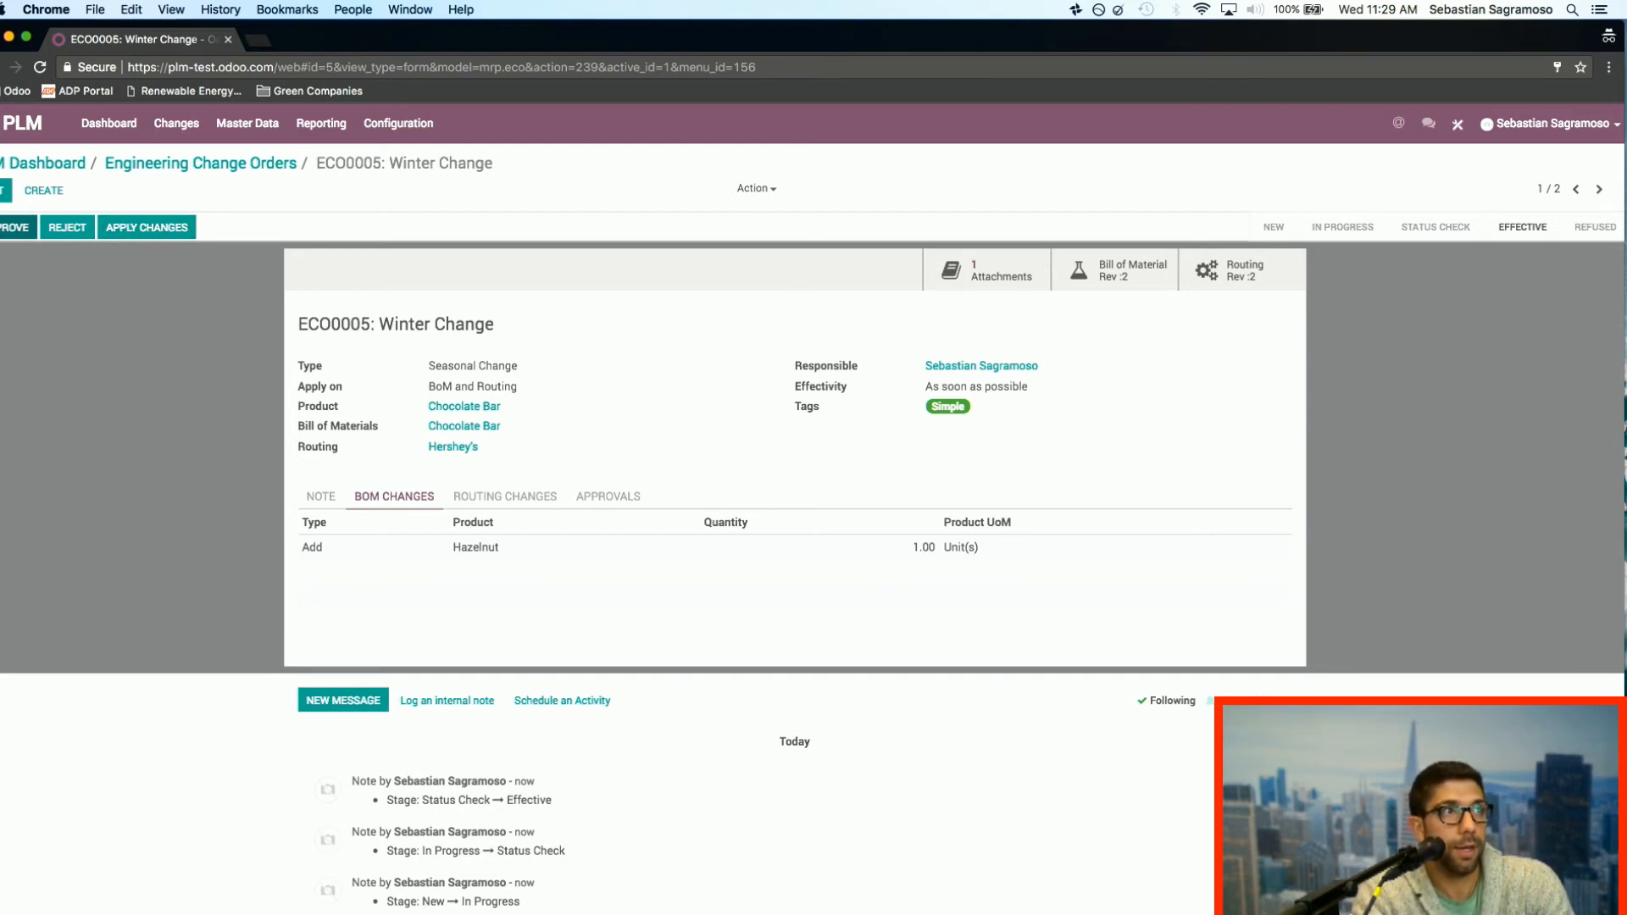
{"action": "left_click", "coordinate": [3, 229]}
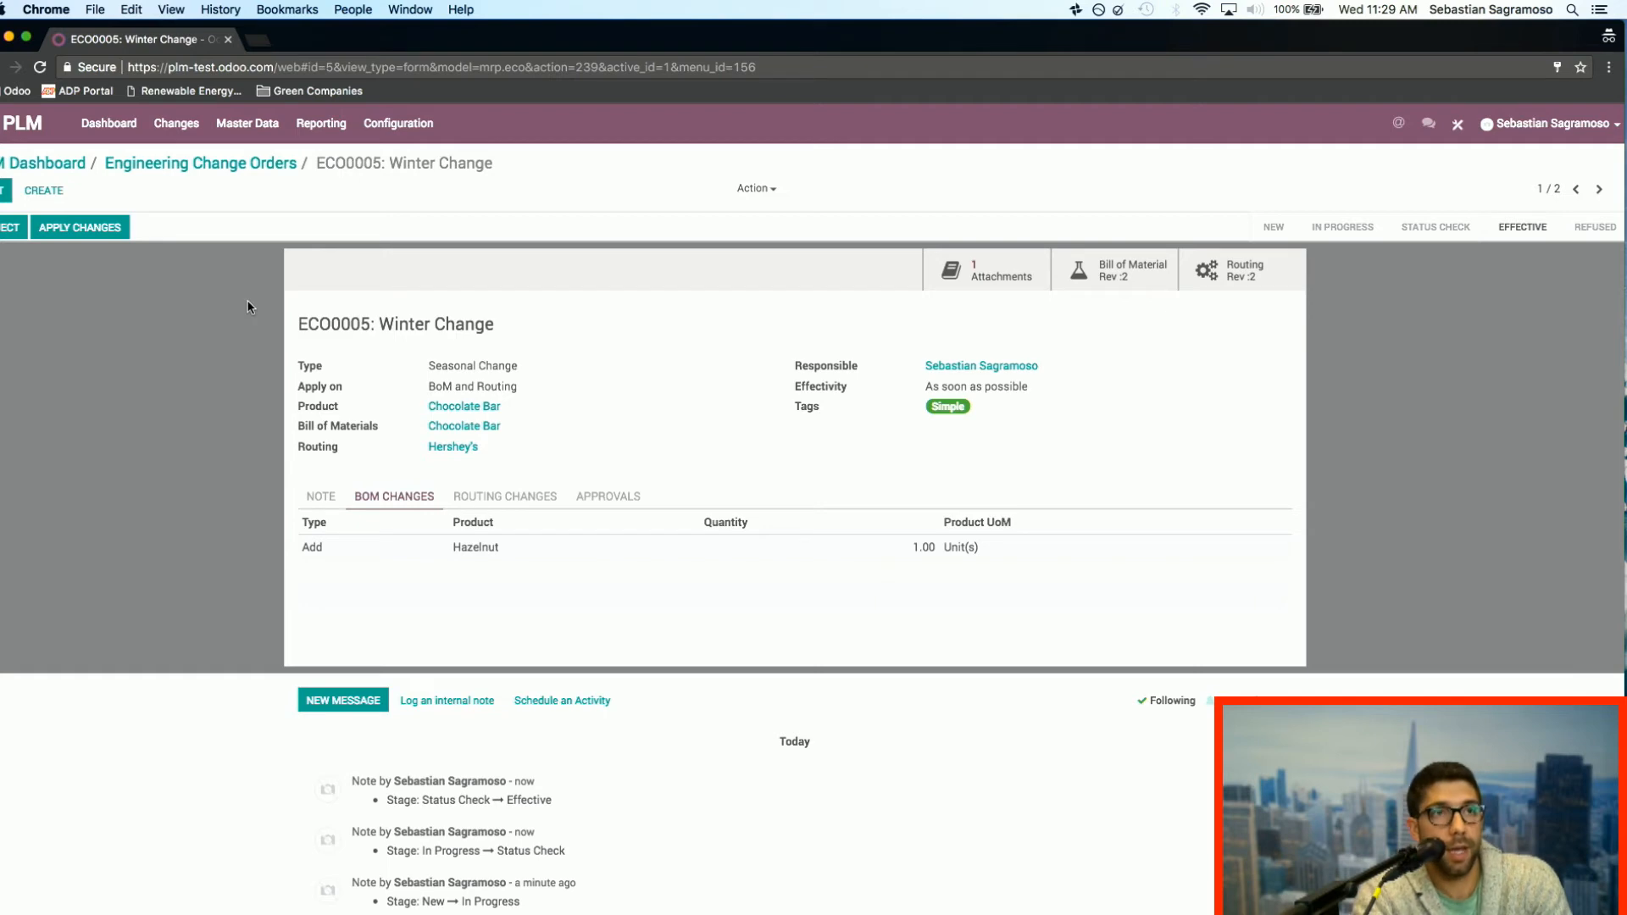
{"action": "left_click", "coordinate": [95, 232]}
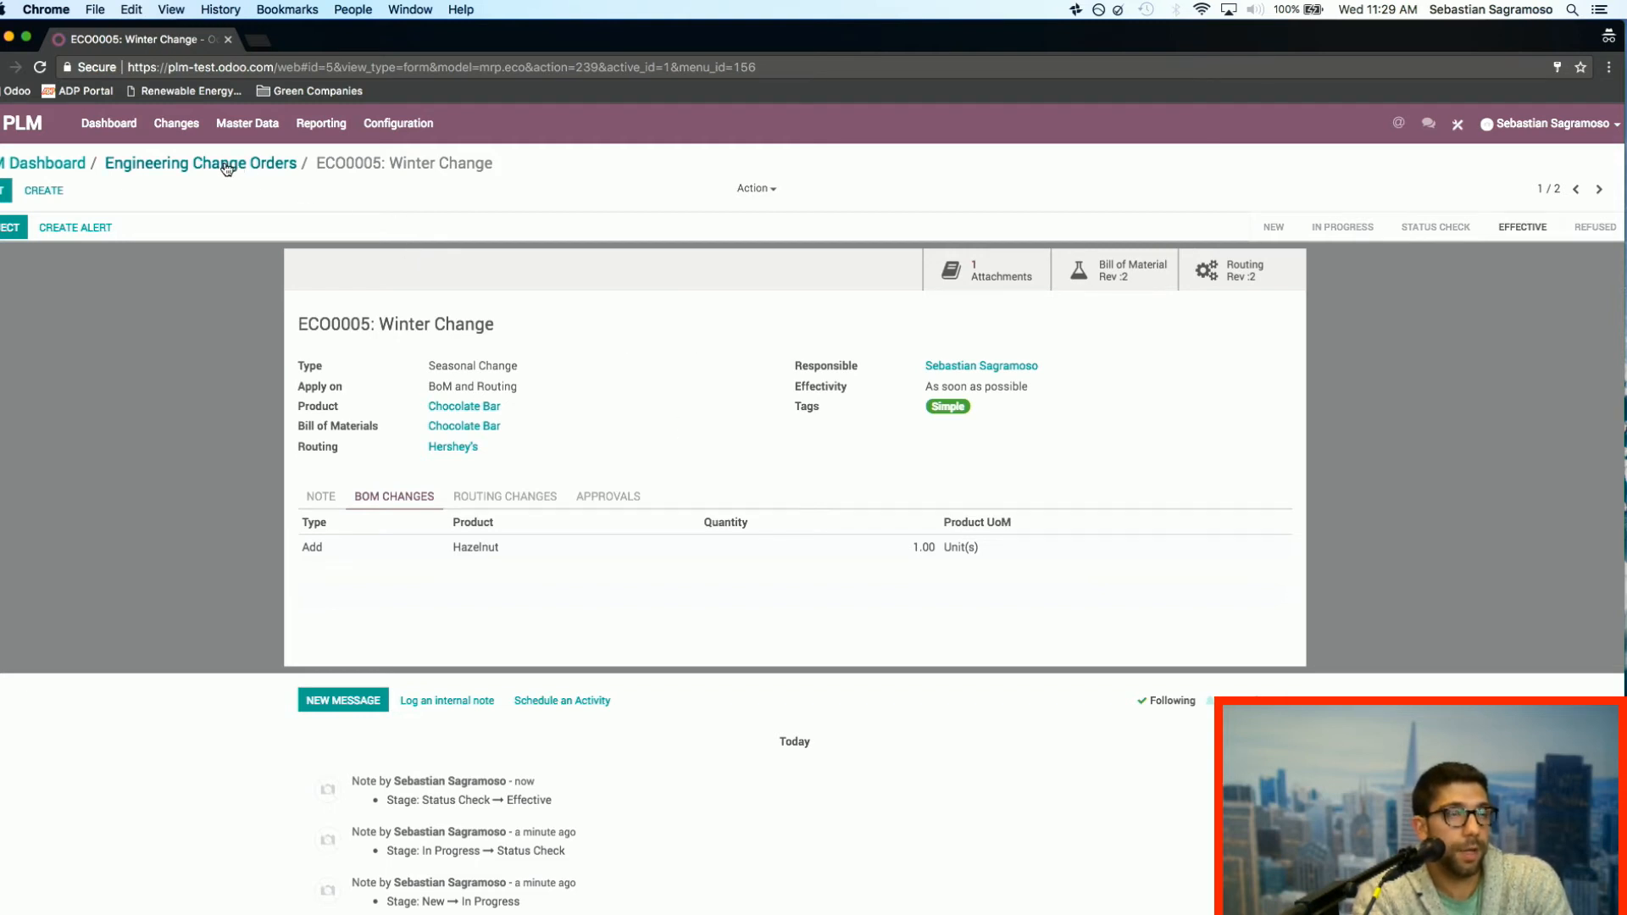
Step: Open the Chocolate Bar's current bill of materials from the PLM master data
{"action": "left_click", "coordinate": [46, 165]}
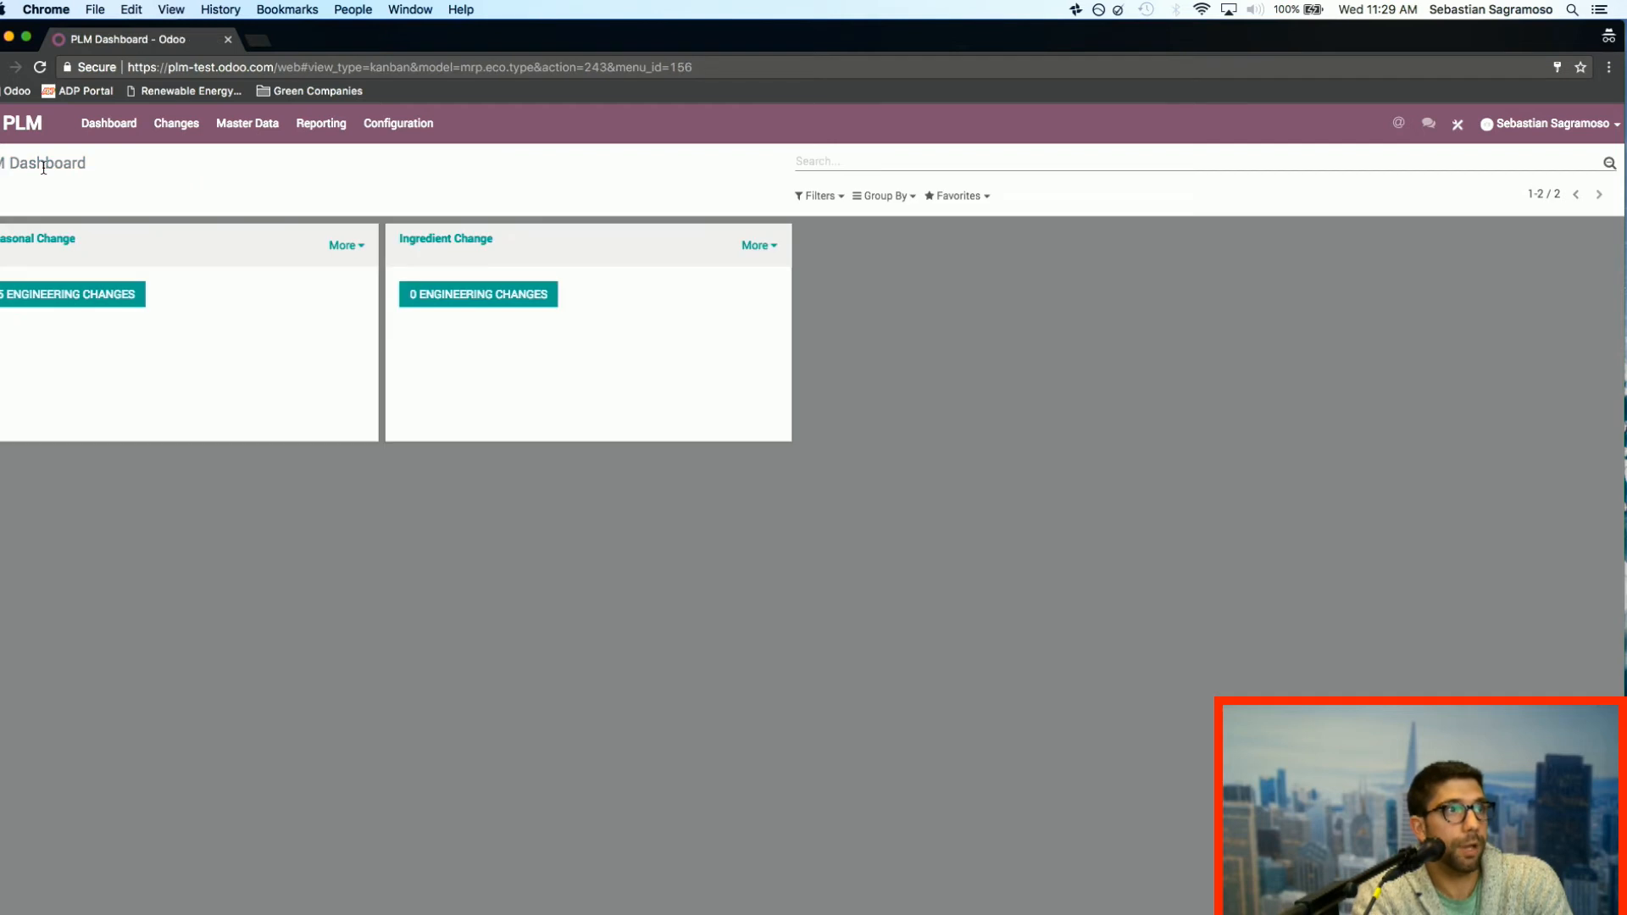
{"action": "left_click", "coordinate": [266, 121]}
{"action": "left_click", "coordinate": [290, 181]}
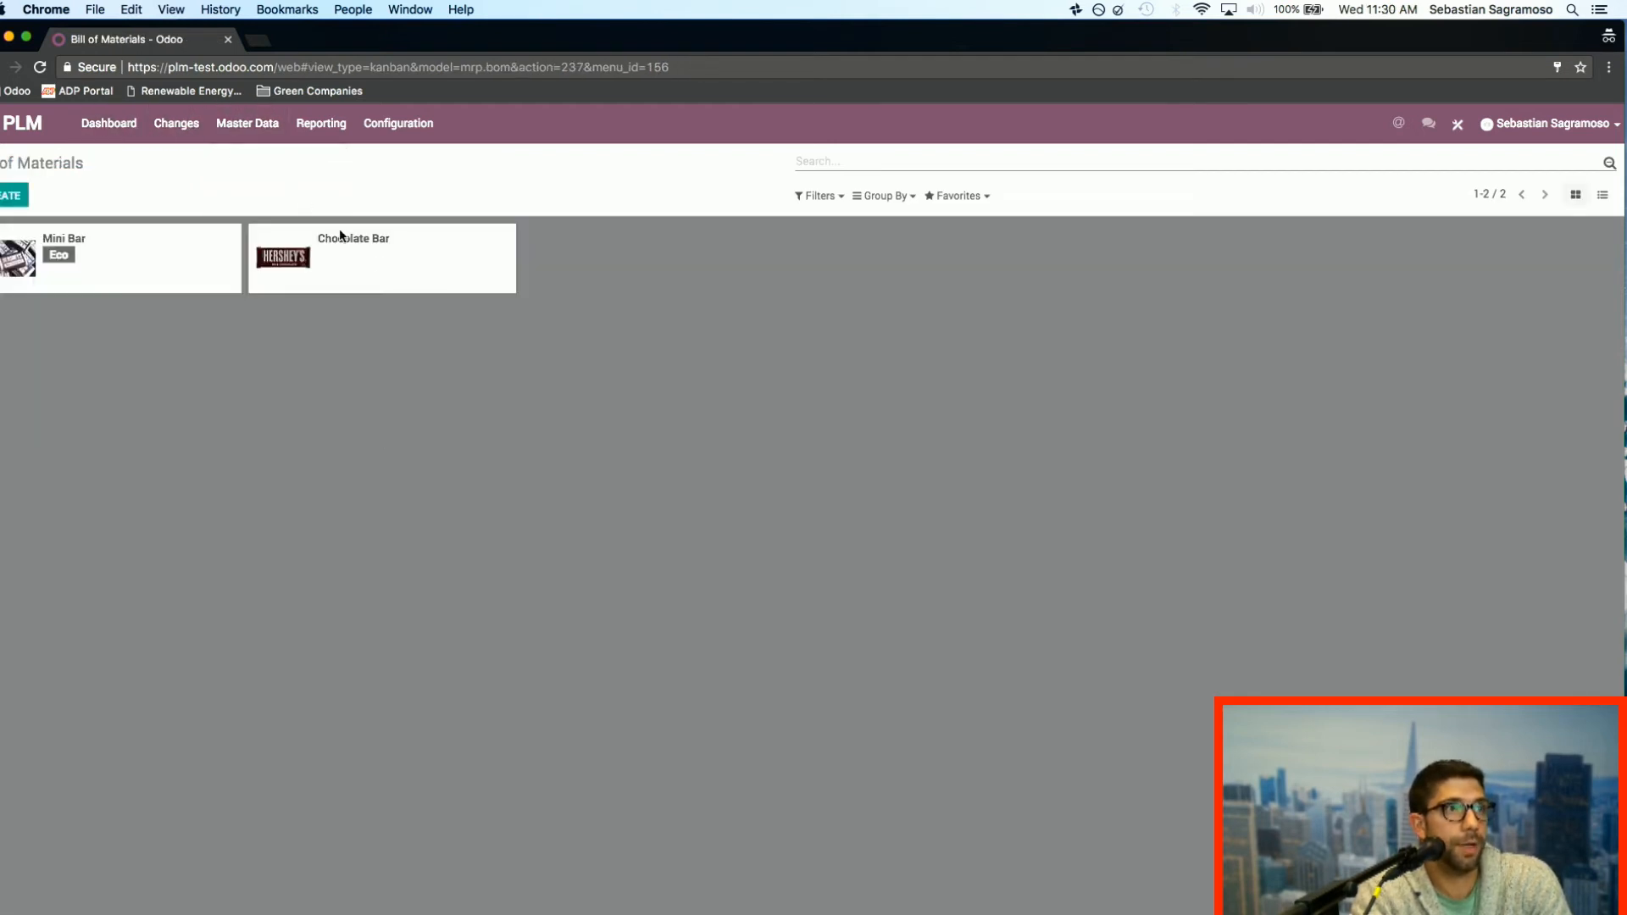
{"action": "left_click", "coordinate": [334, 267]}
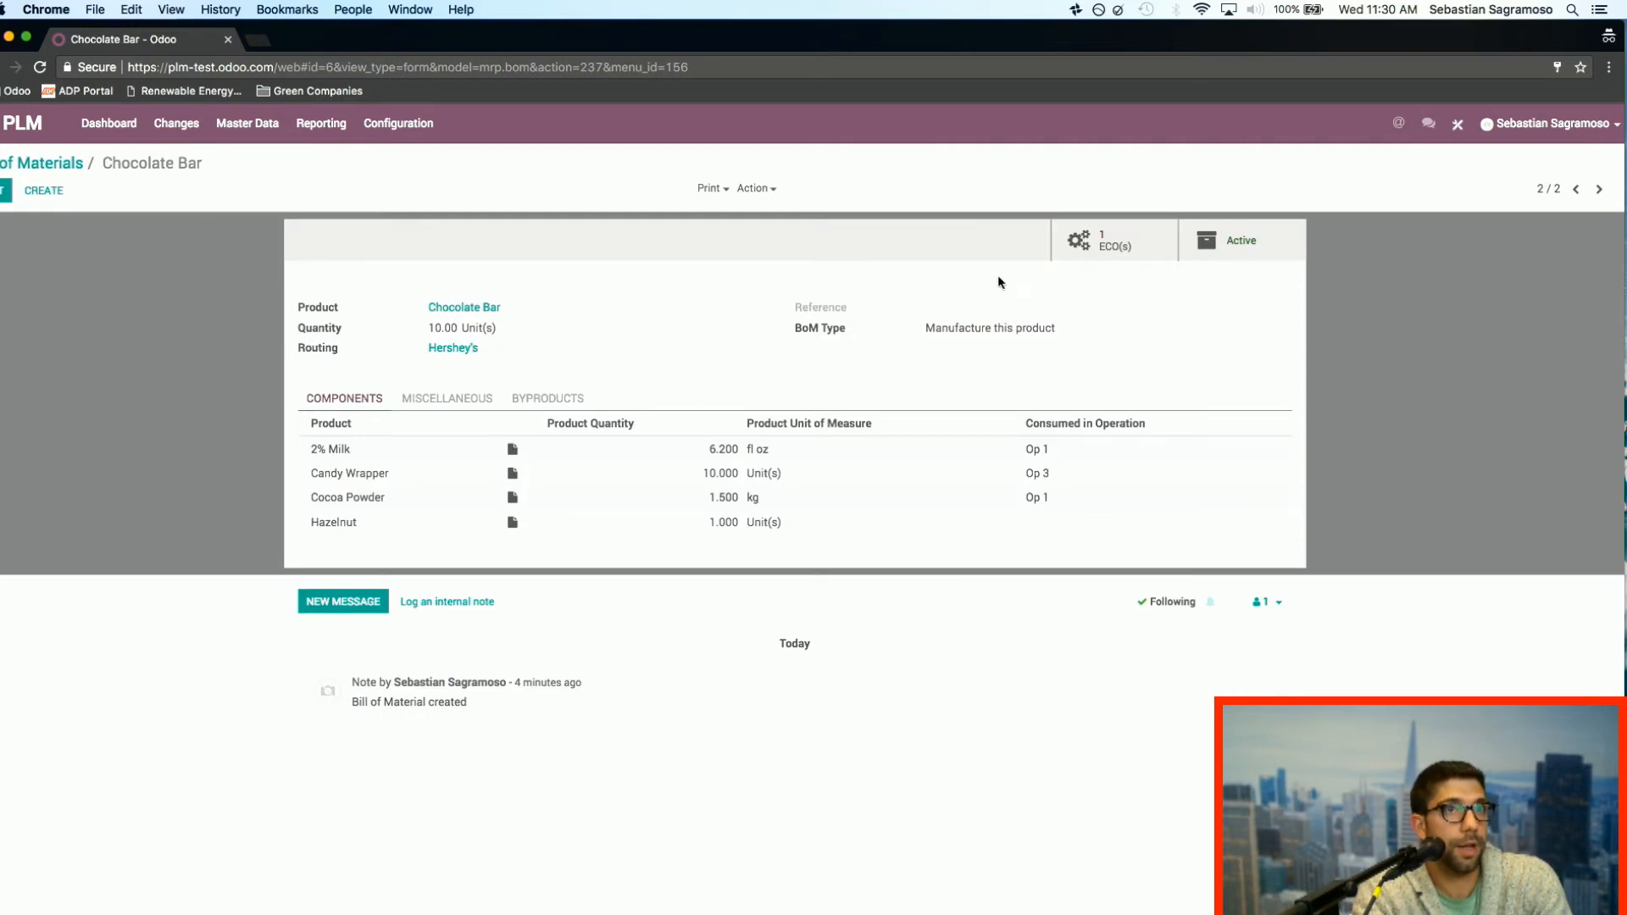
Step: Open the effective Winter Change order linked to the Chocolate Bar's bill of materials and review its stage history
{"action": "left_click", "coordinate": [1127, 246]}
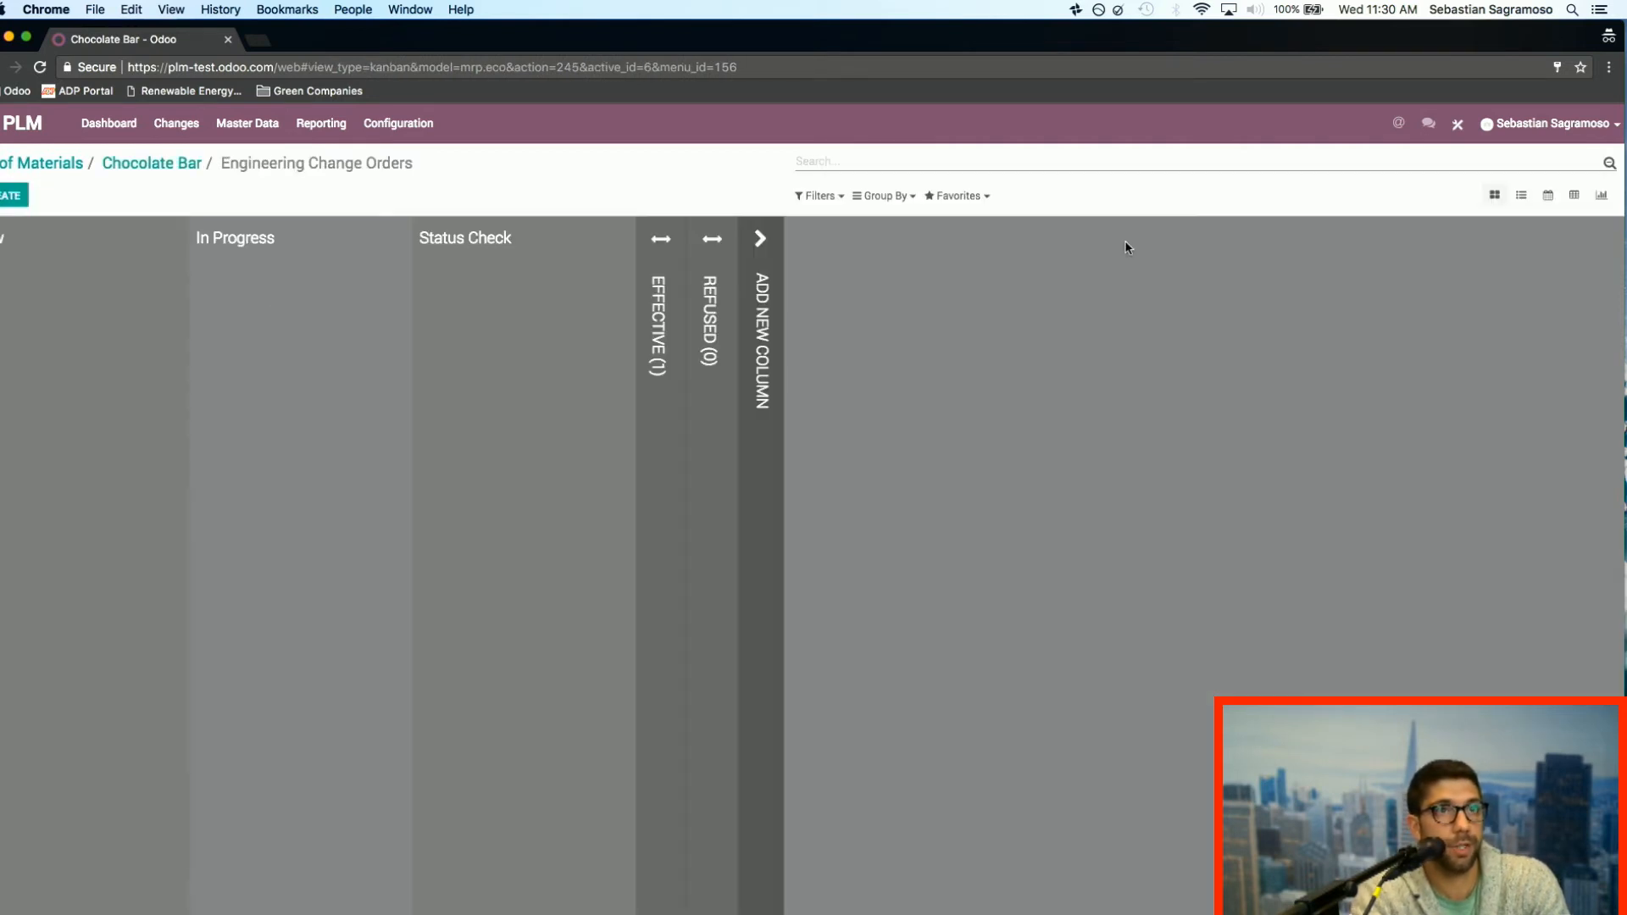
{"action": "left_click", "coordinate": [656, 327]}
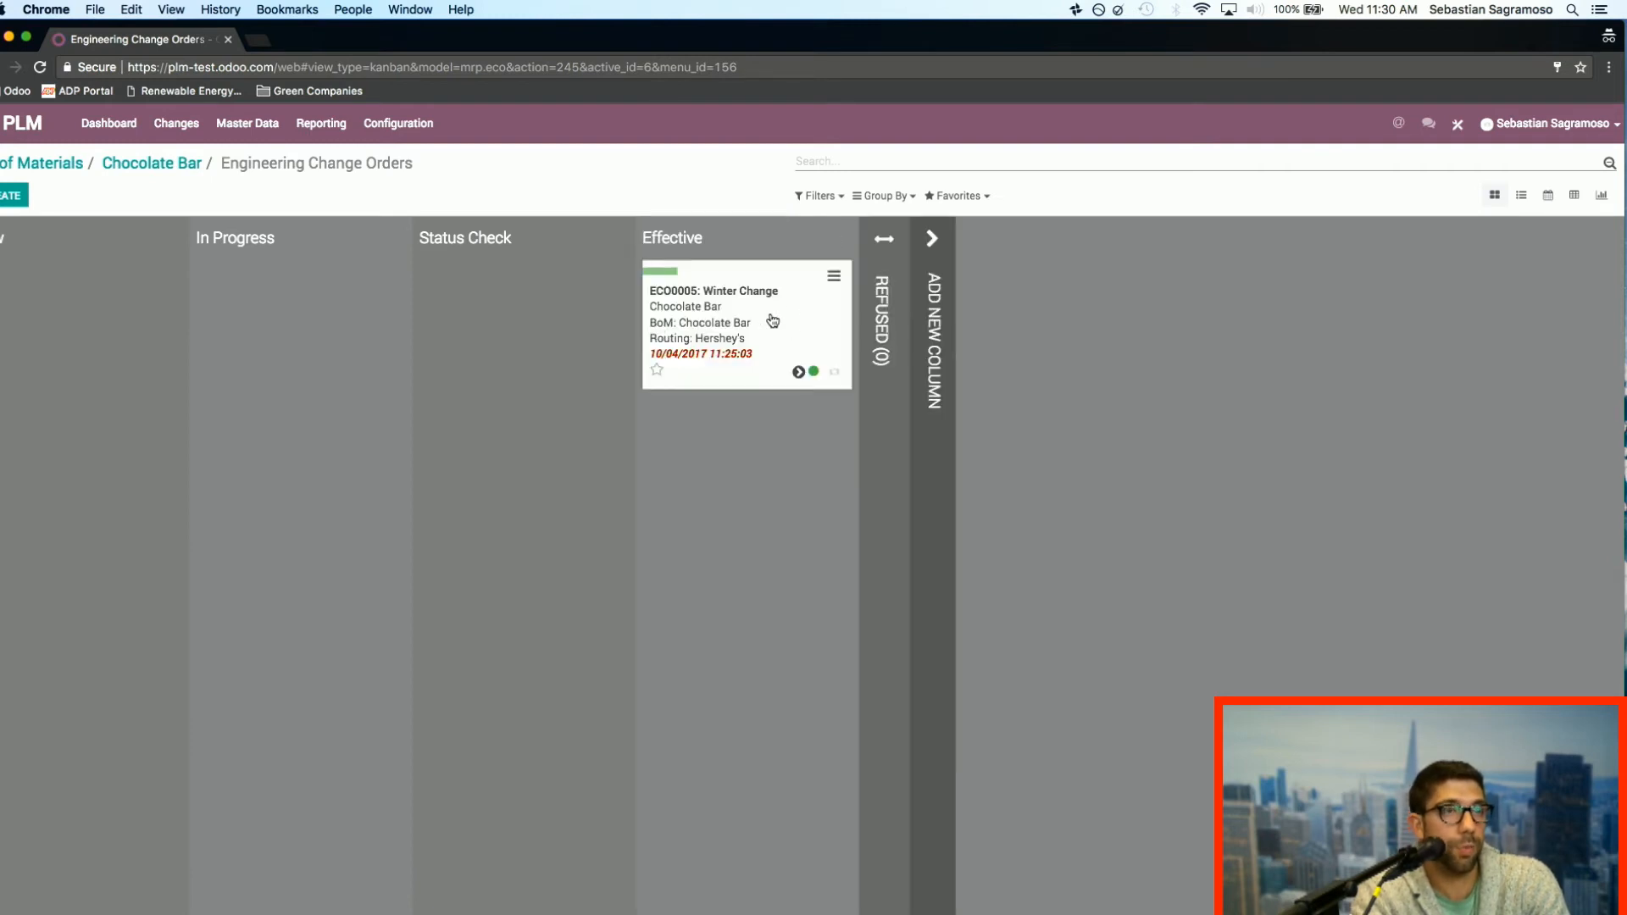
{"action": "left_click", "coordinate": [773, 320]}
{"action": "scroll", "coordinate": [606, 407], "scroll_direction": "down", "scroll_amount": 2}
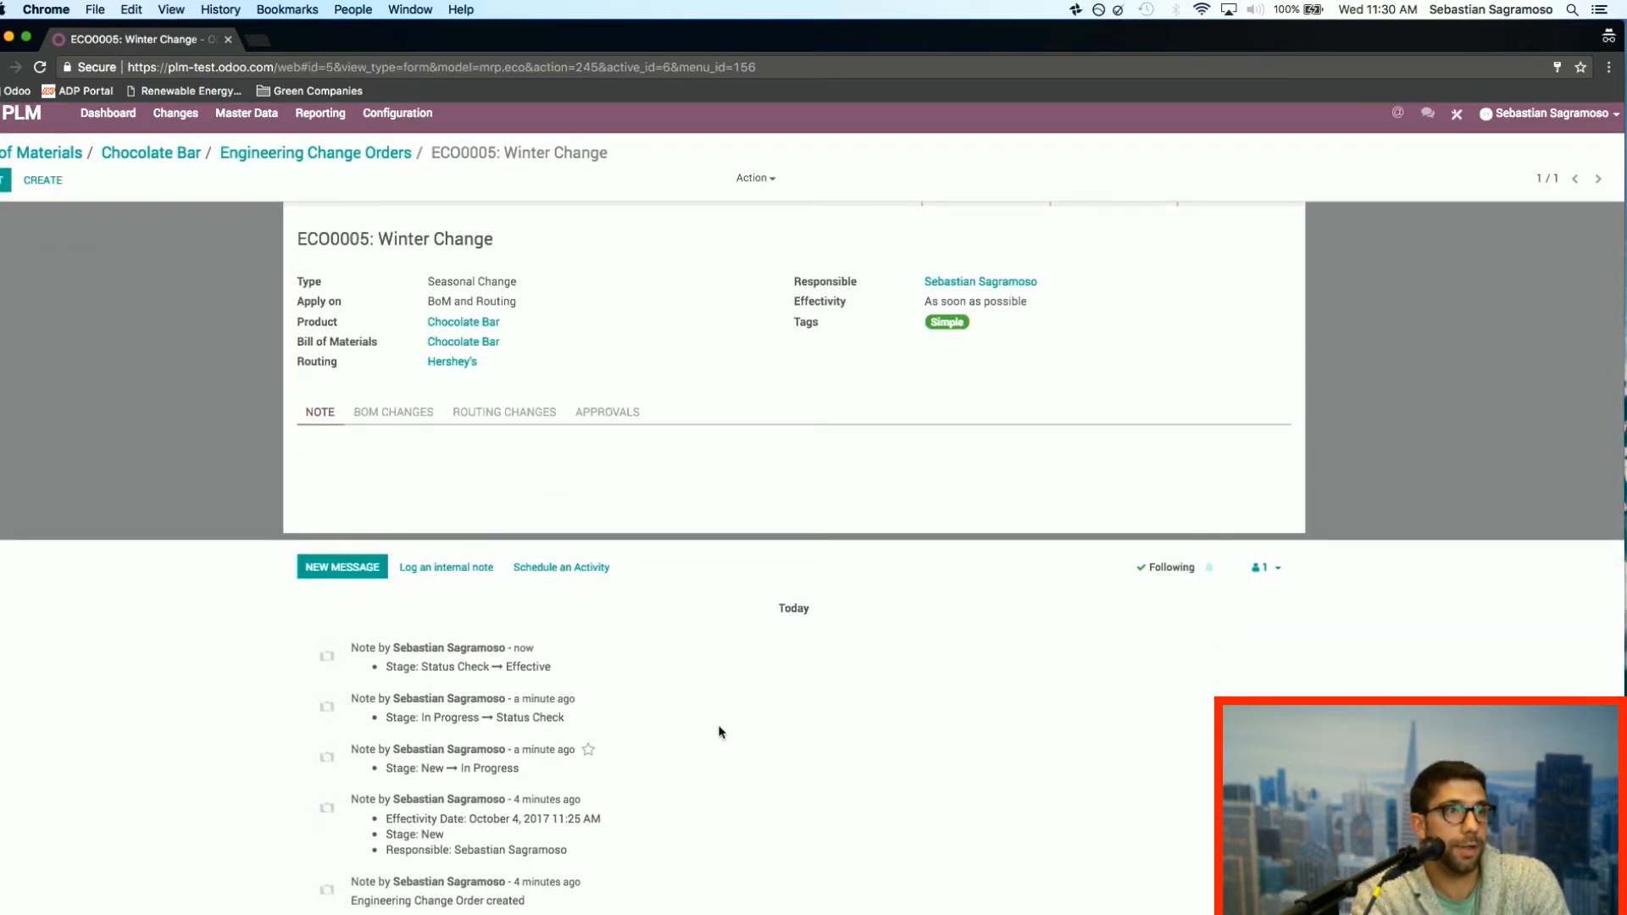
{"action": "scroll", "coordinate": [689, 649], "scroll_direction": "up", "scroll_amount": 2}
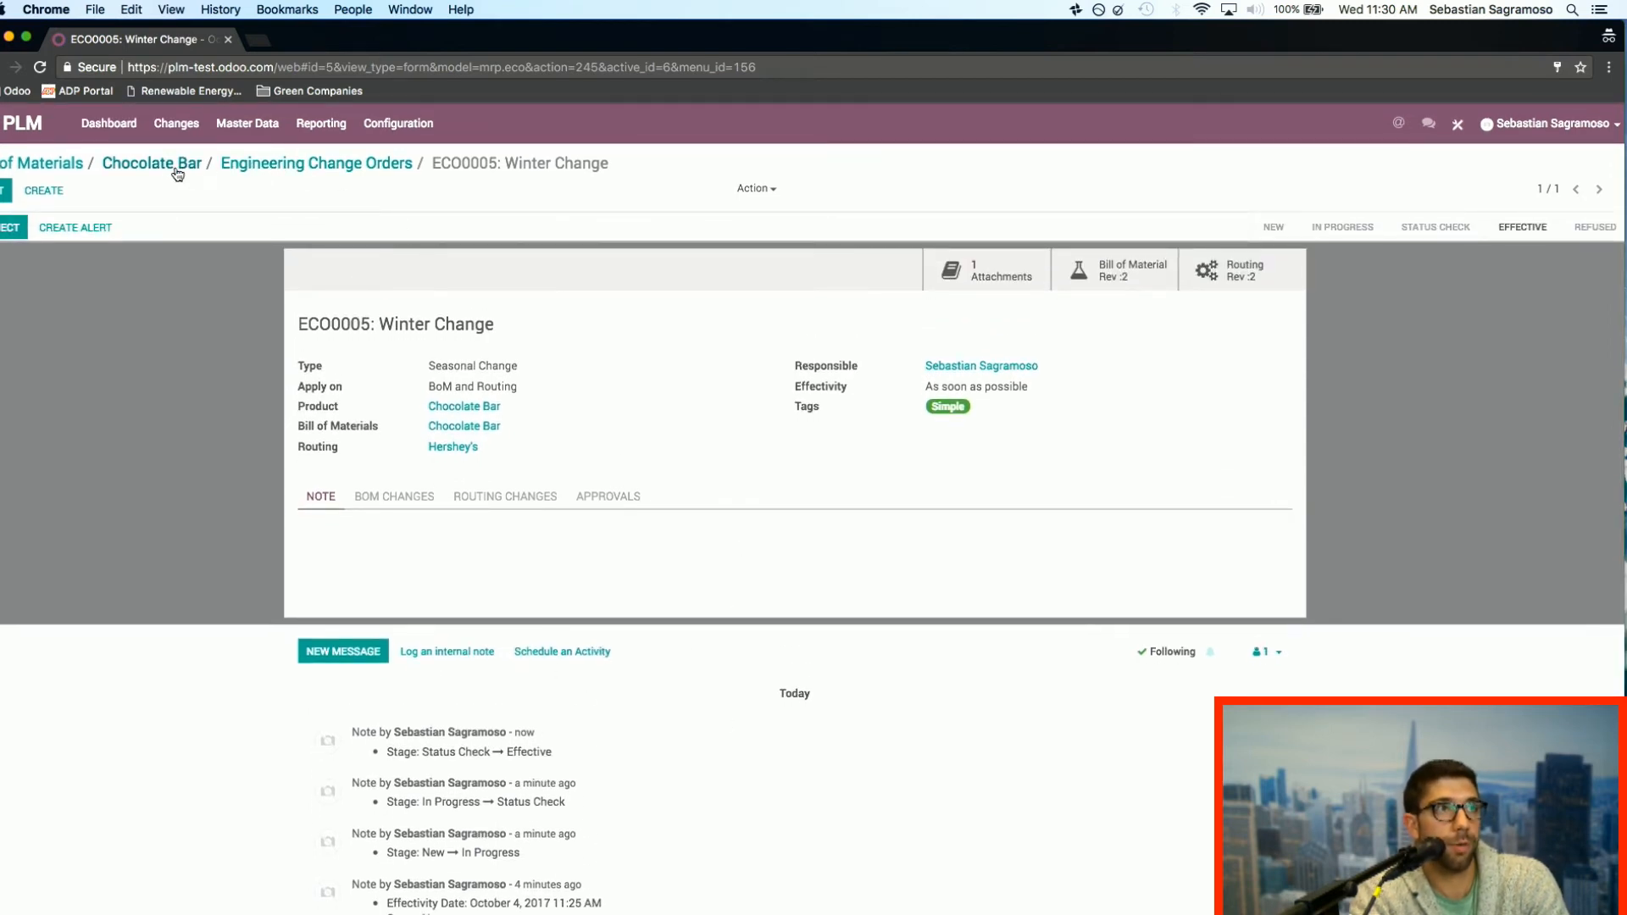
Step: Return to the Chocolate Bar's bill of materials and examine its miscellaneous details, including the version
{"action": "left_click", "coordinate": [253, 164]}
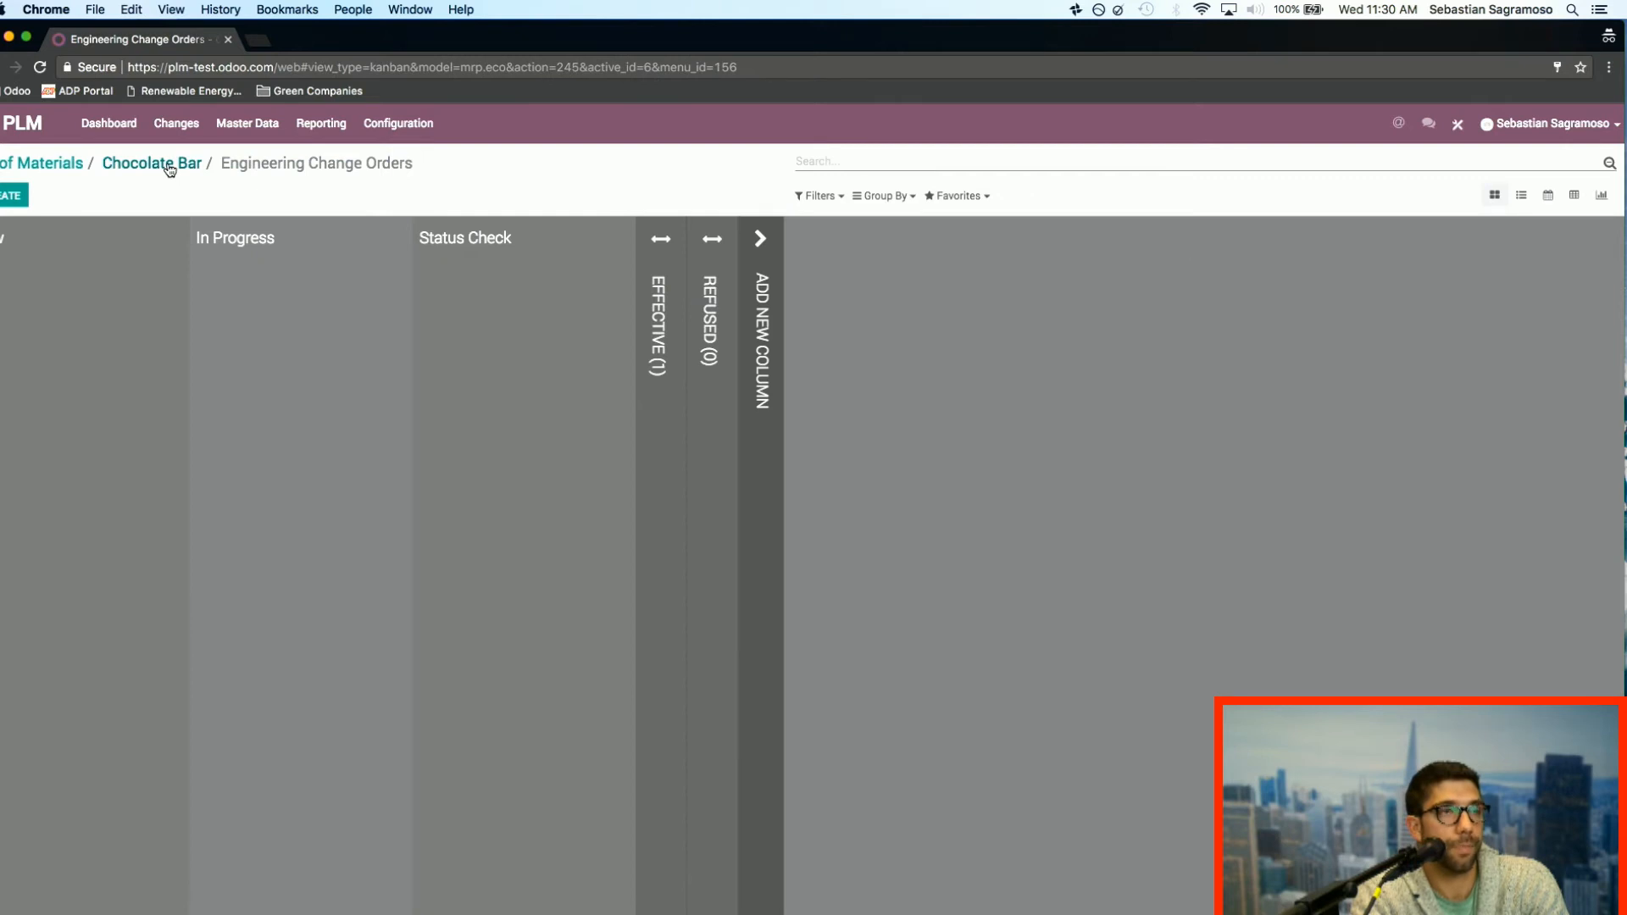
{"action": "left_click", "coordinate": [170, 169]}
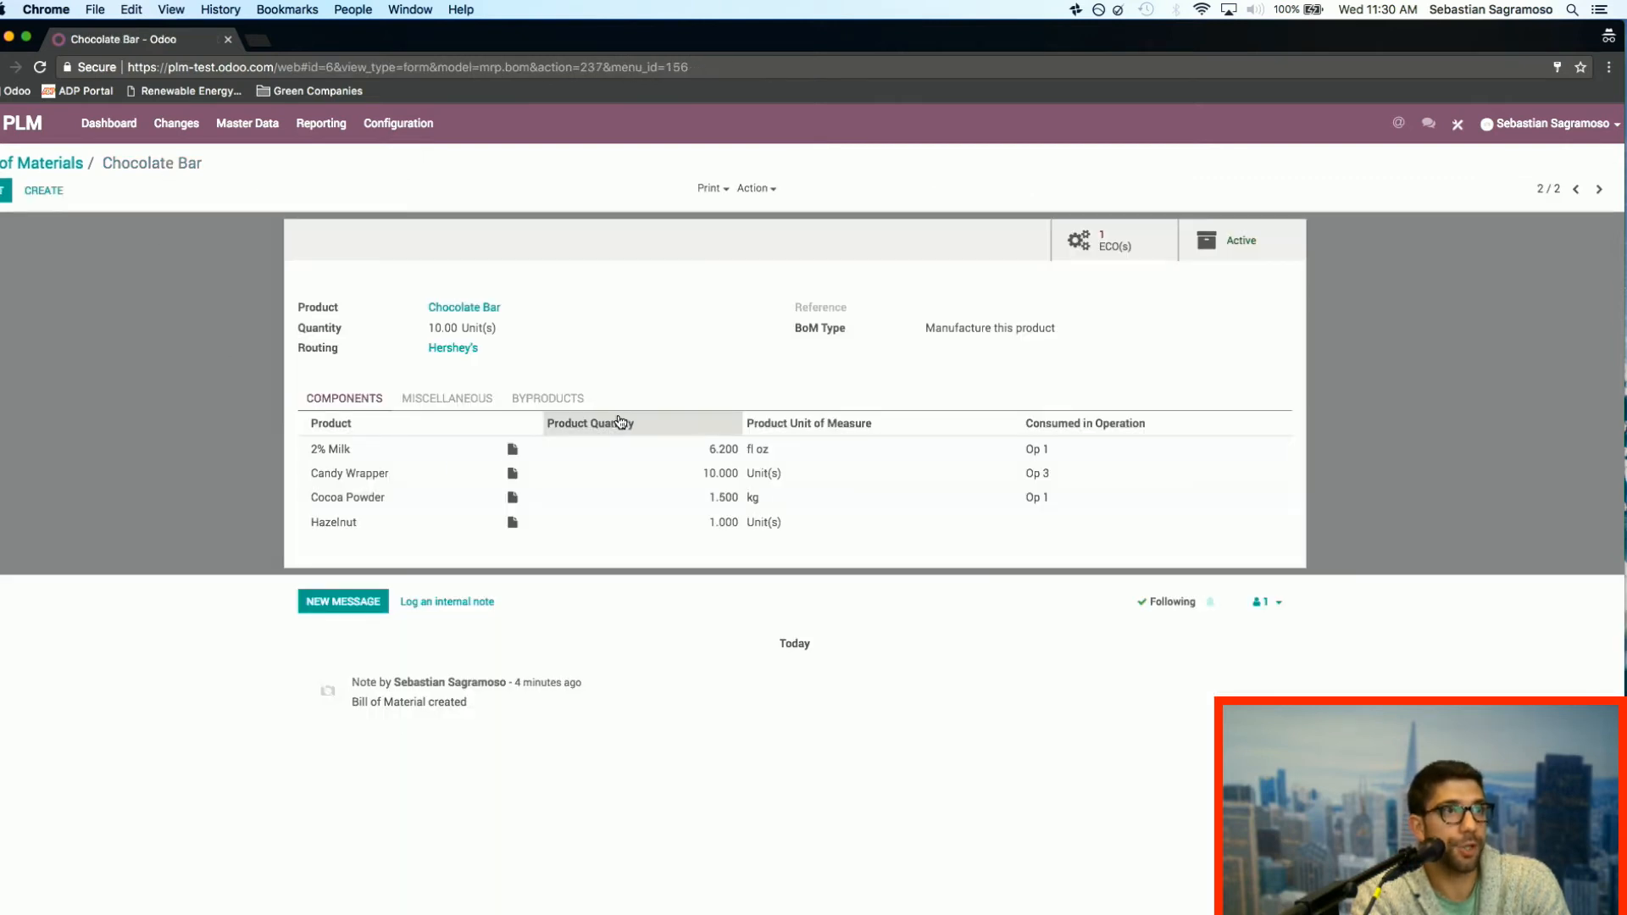
{"action": "left_click", "coordinate": [477, 400]}
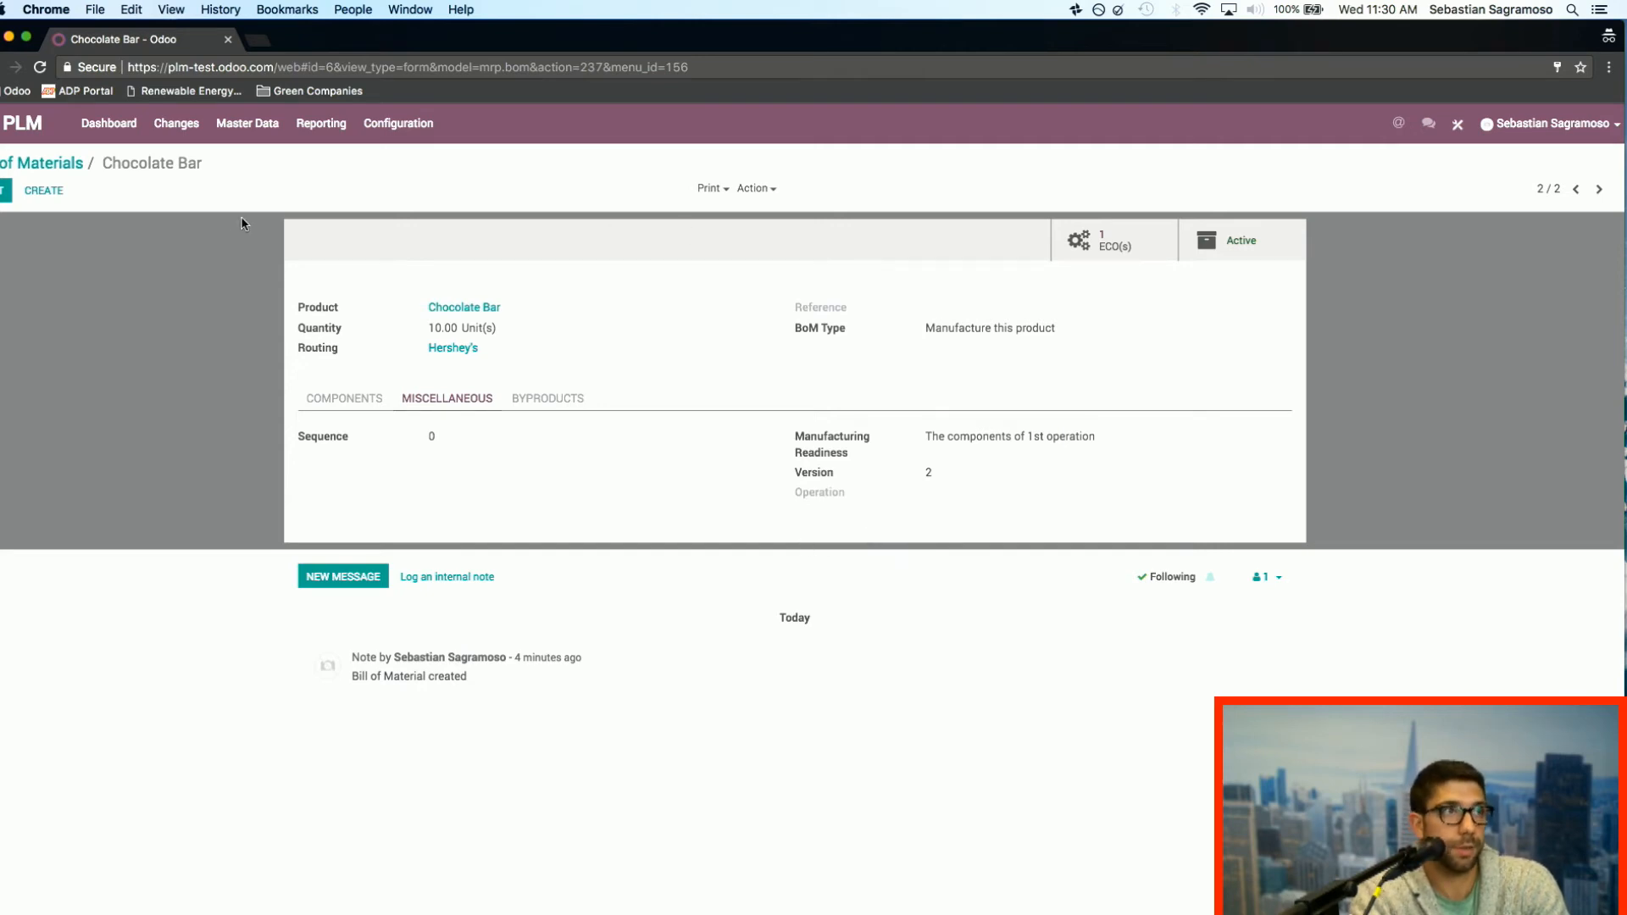
Step: Switch to the Manufacturing app, and create and save a new manufacturing order for the Chocolate Bar
{"action": "left_click", "coordinate": [62, 166]}
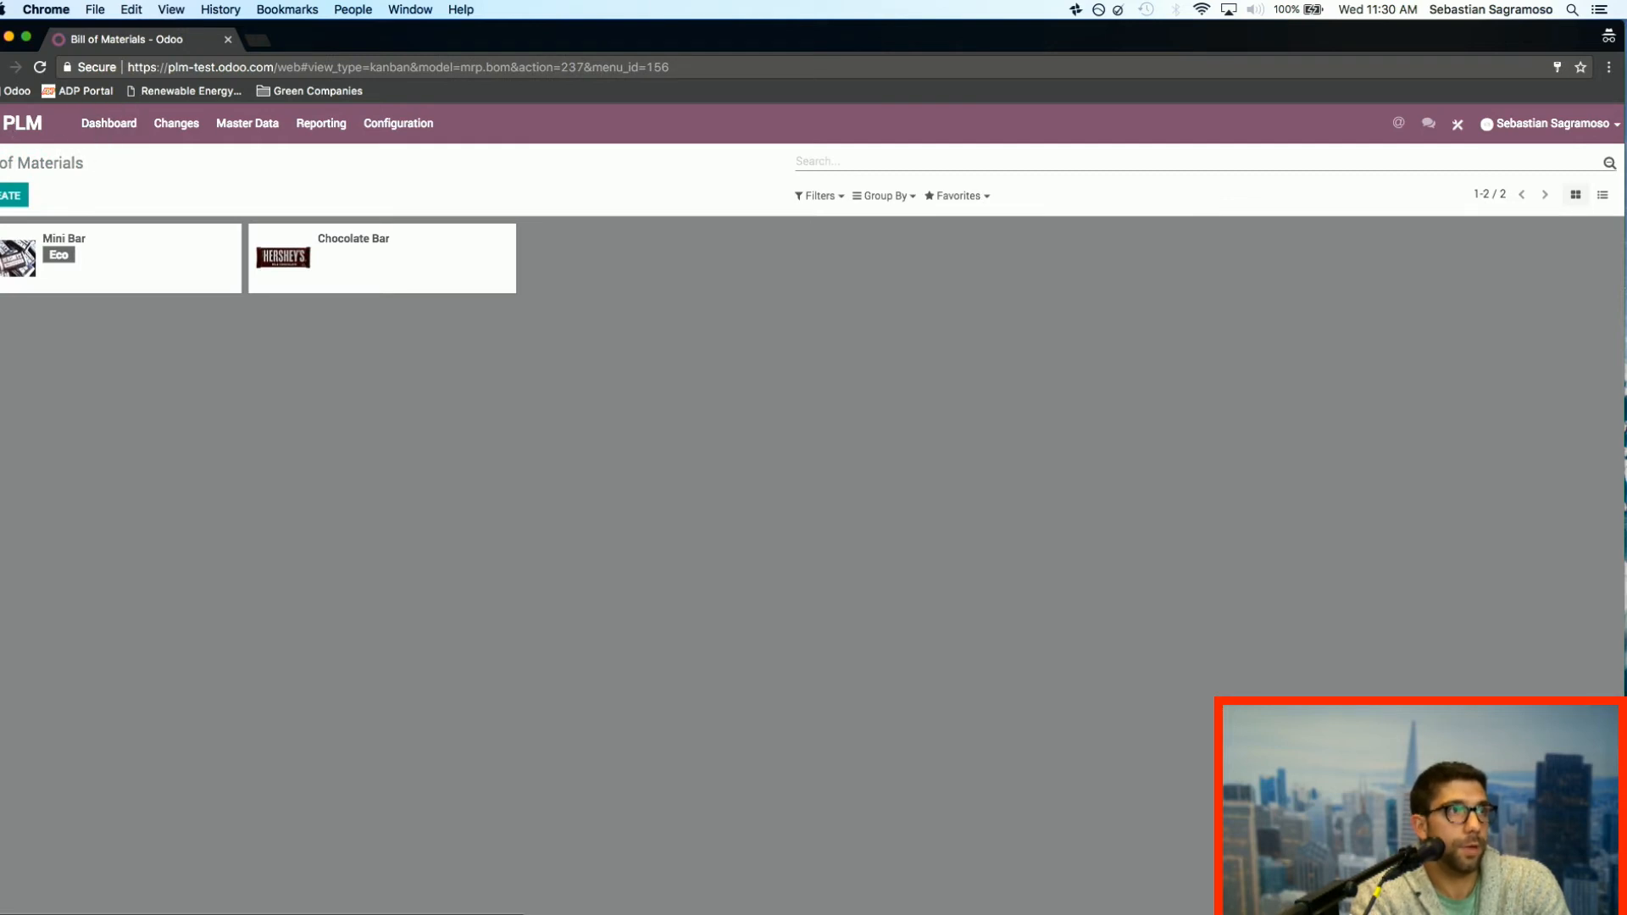
{"action": "left_click", "coordinate": [2, 124]}
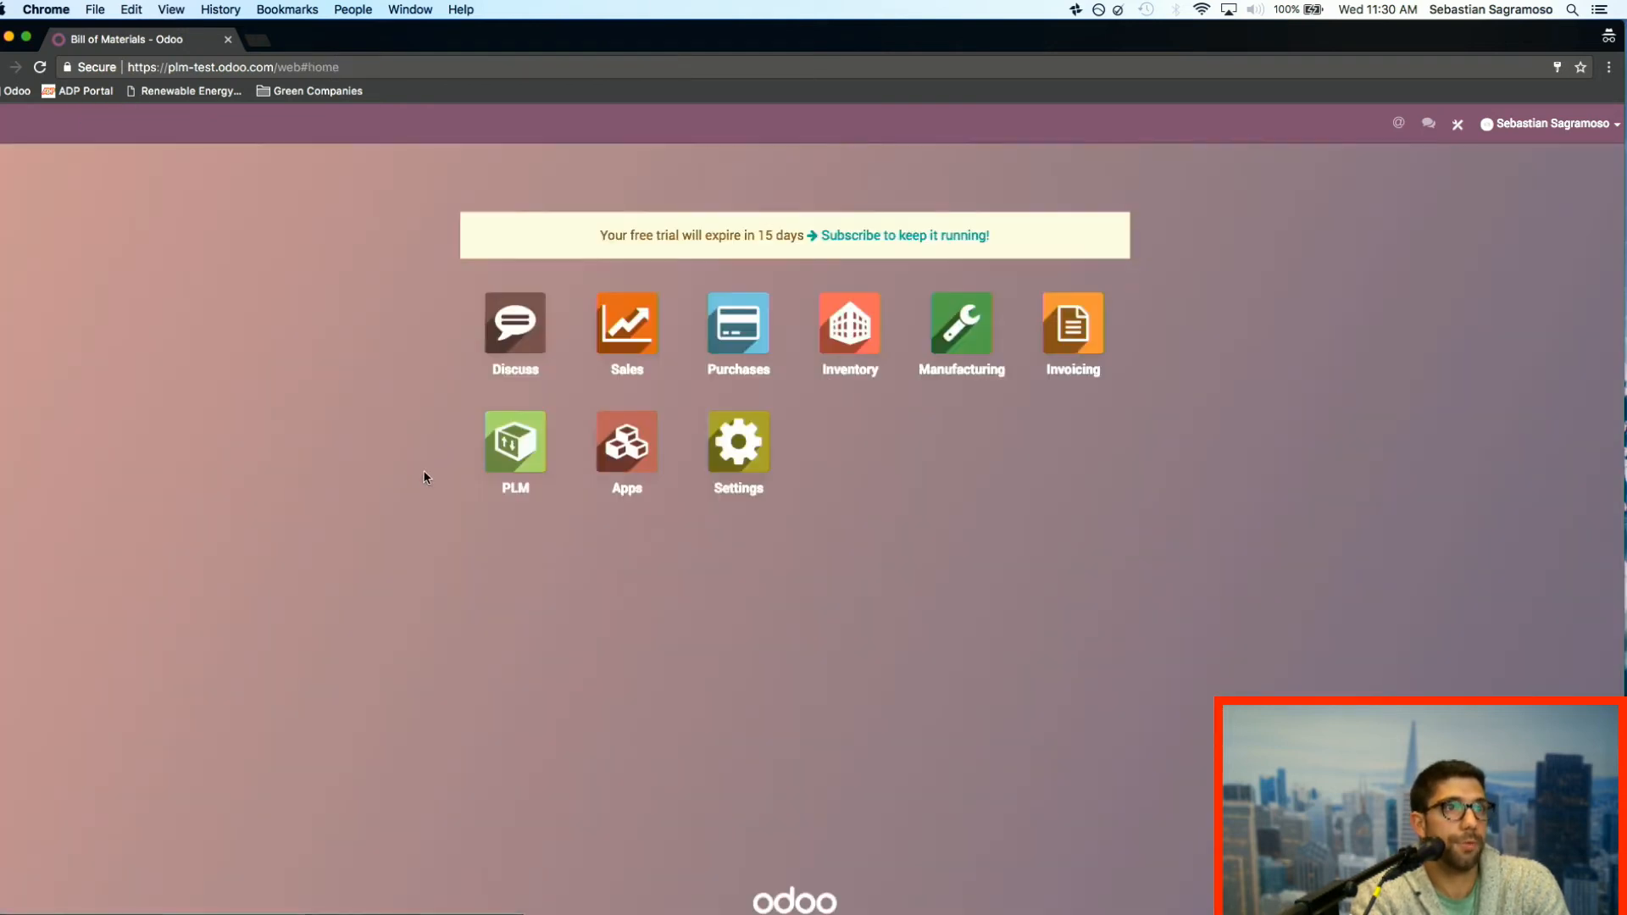
{"action": "left_click", "coordinate": [961, 329]}
{"action": "left_click", "coordinate": [246, 127]}
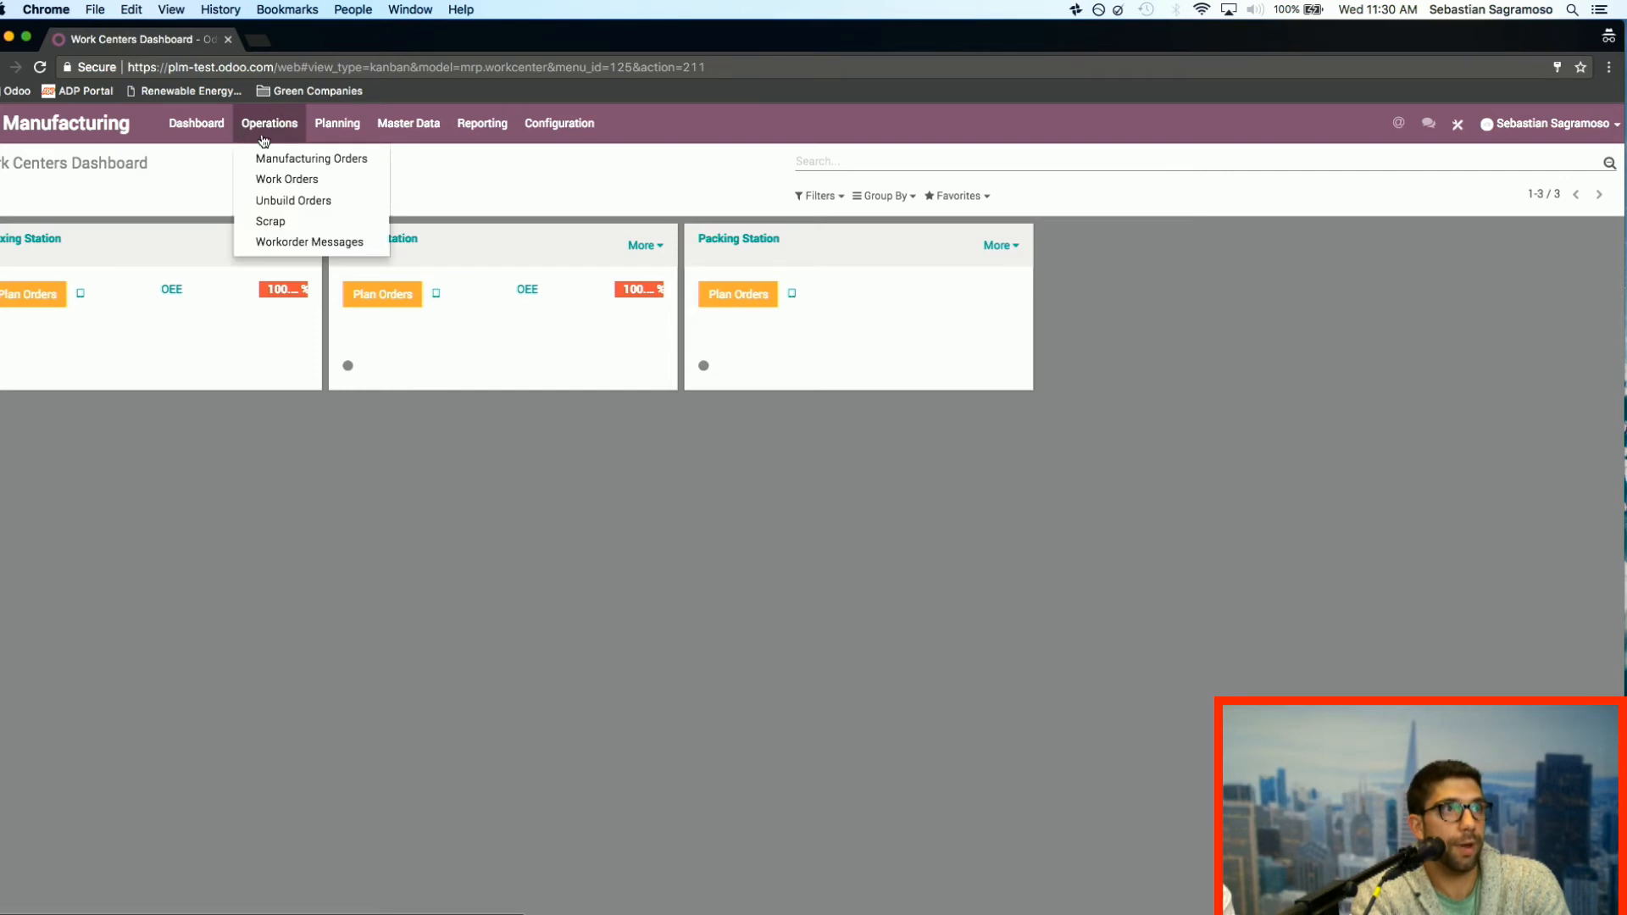
{"action": "left_click", "coordinate": [323, 156]}
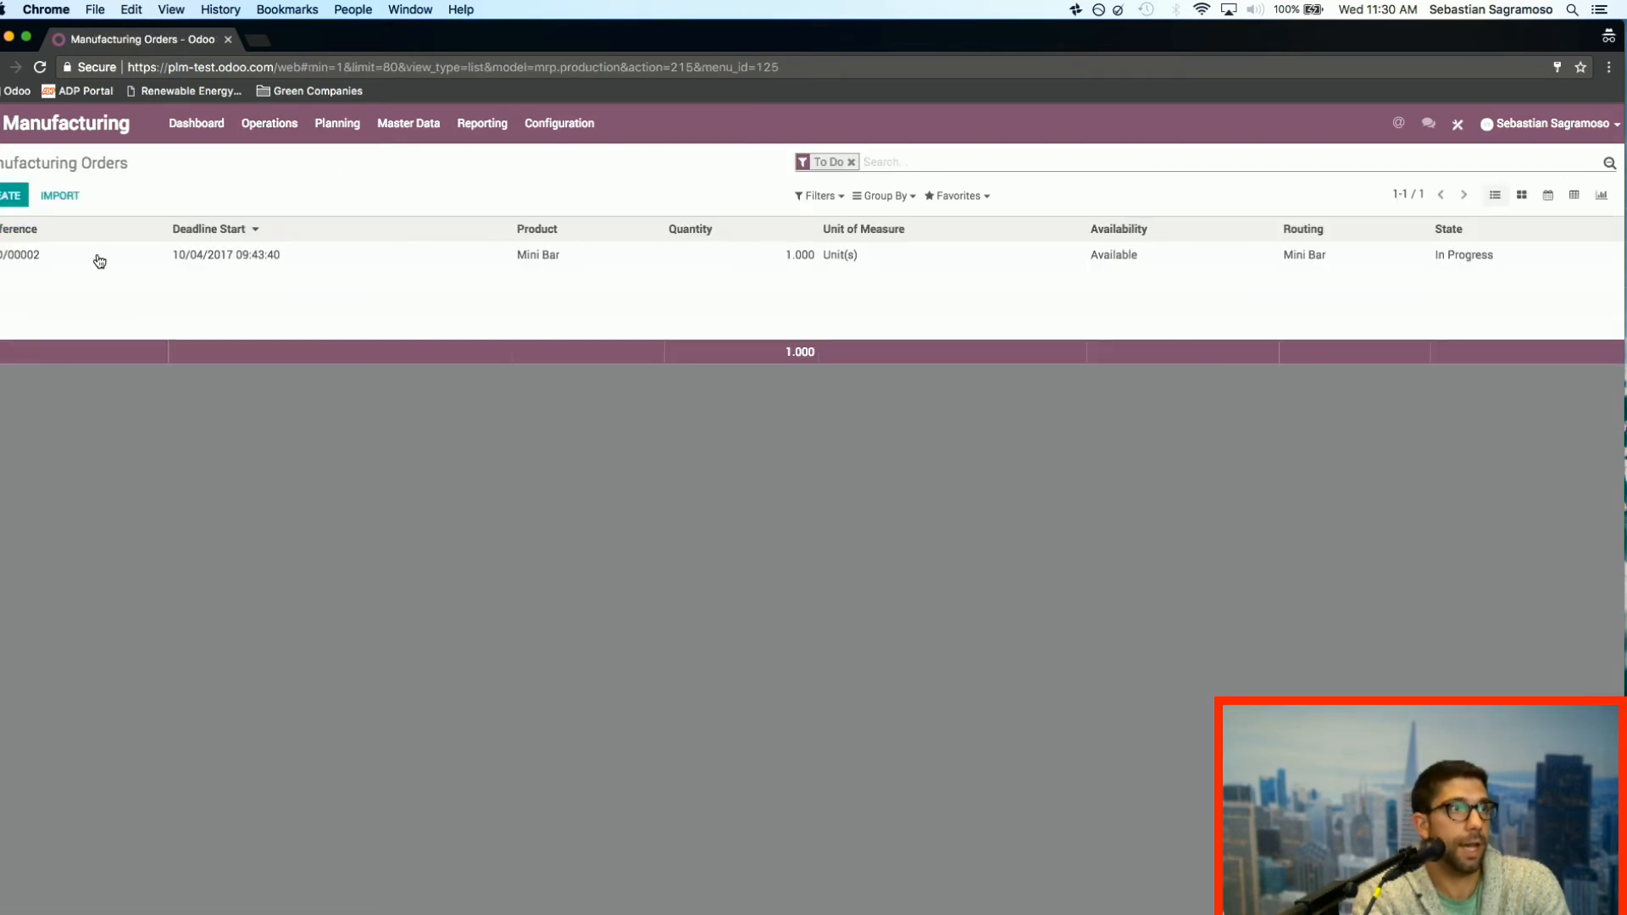
{"action": "left_click", "coordinate": [7, 196]}
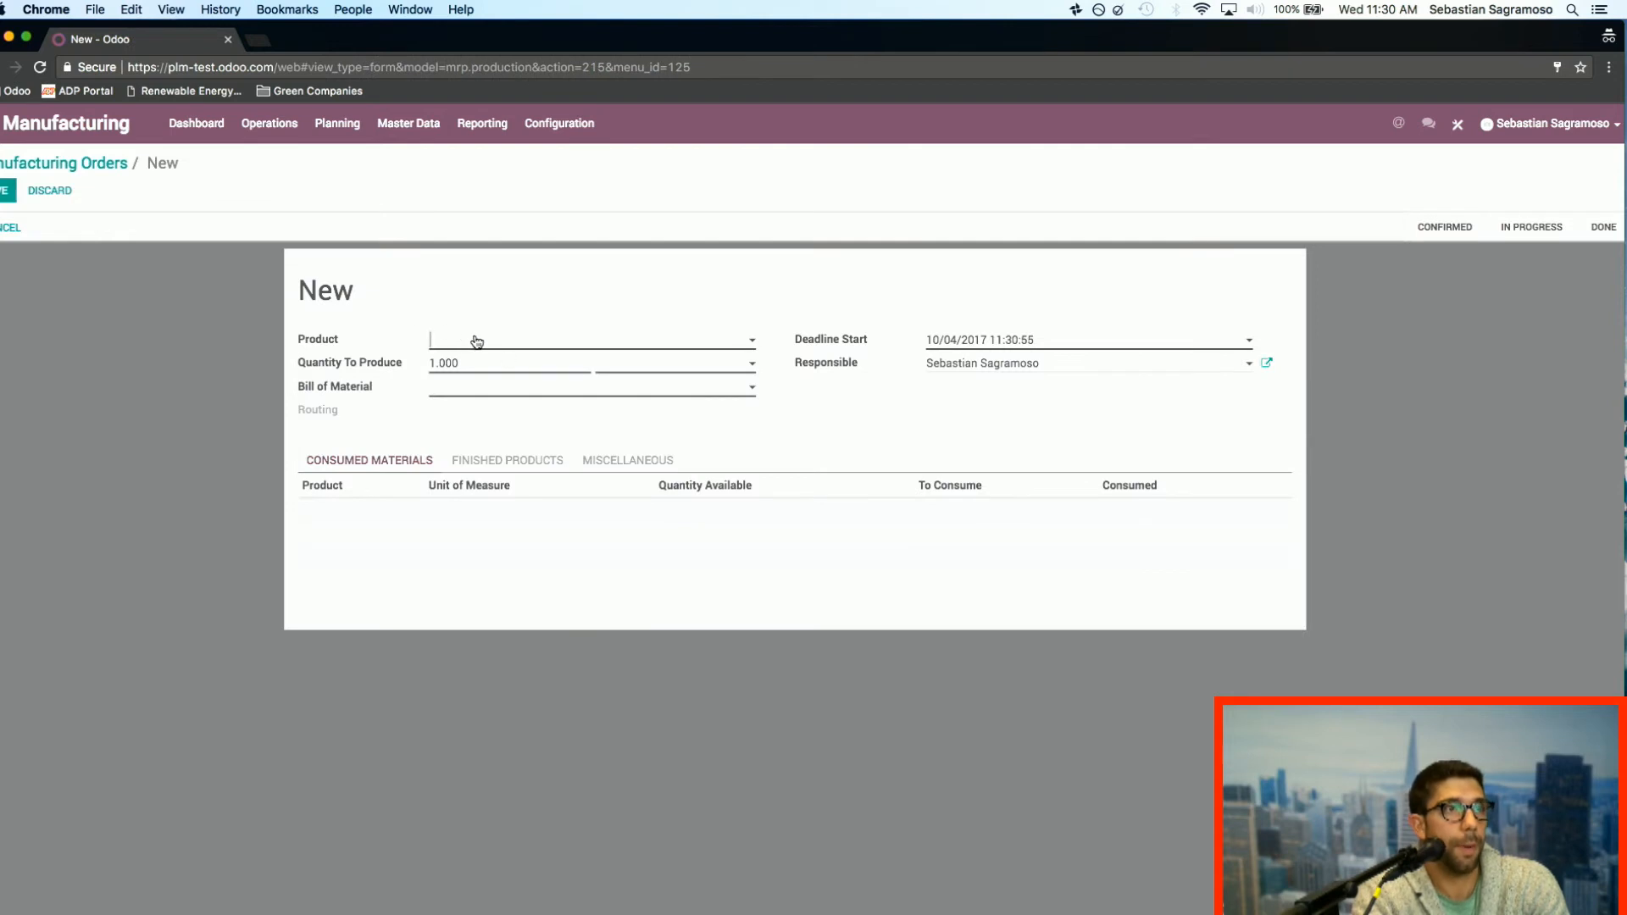
{"action": "left_click", "coordinate": [477, 340]}
{"action": "left_click", "coordinate": [501, 367]}
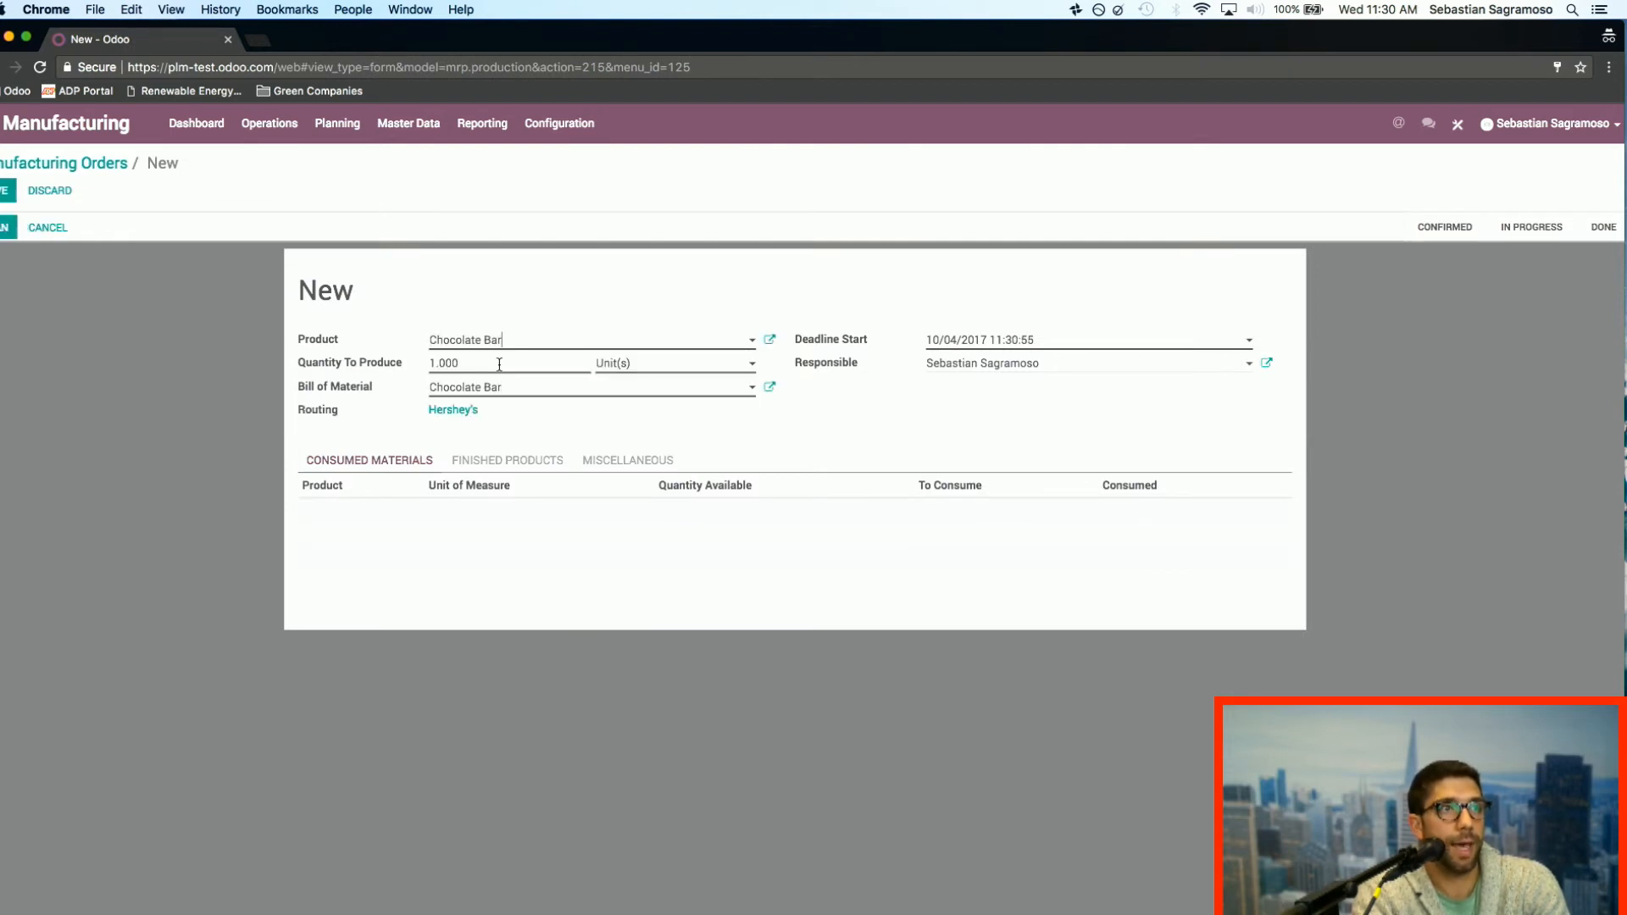
{"action": "left_click", "coordinate": [6, 191]}
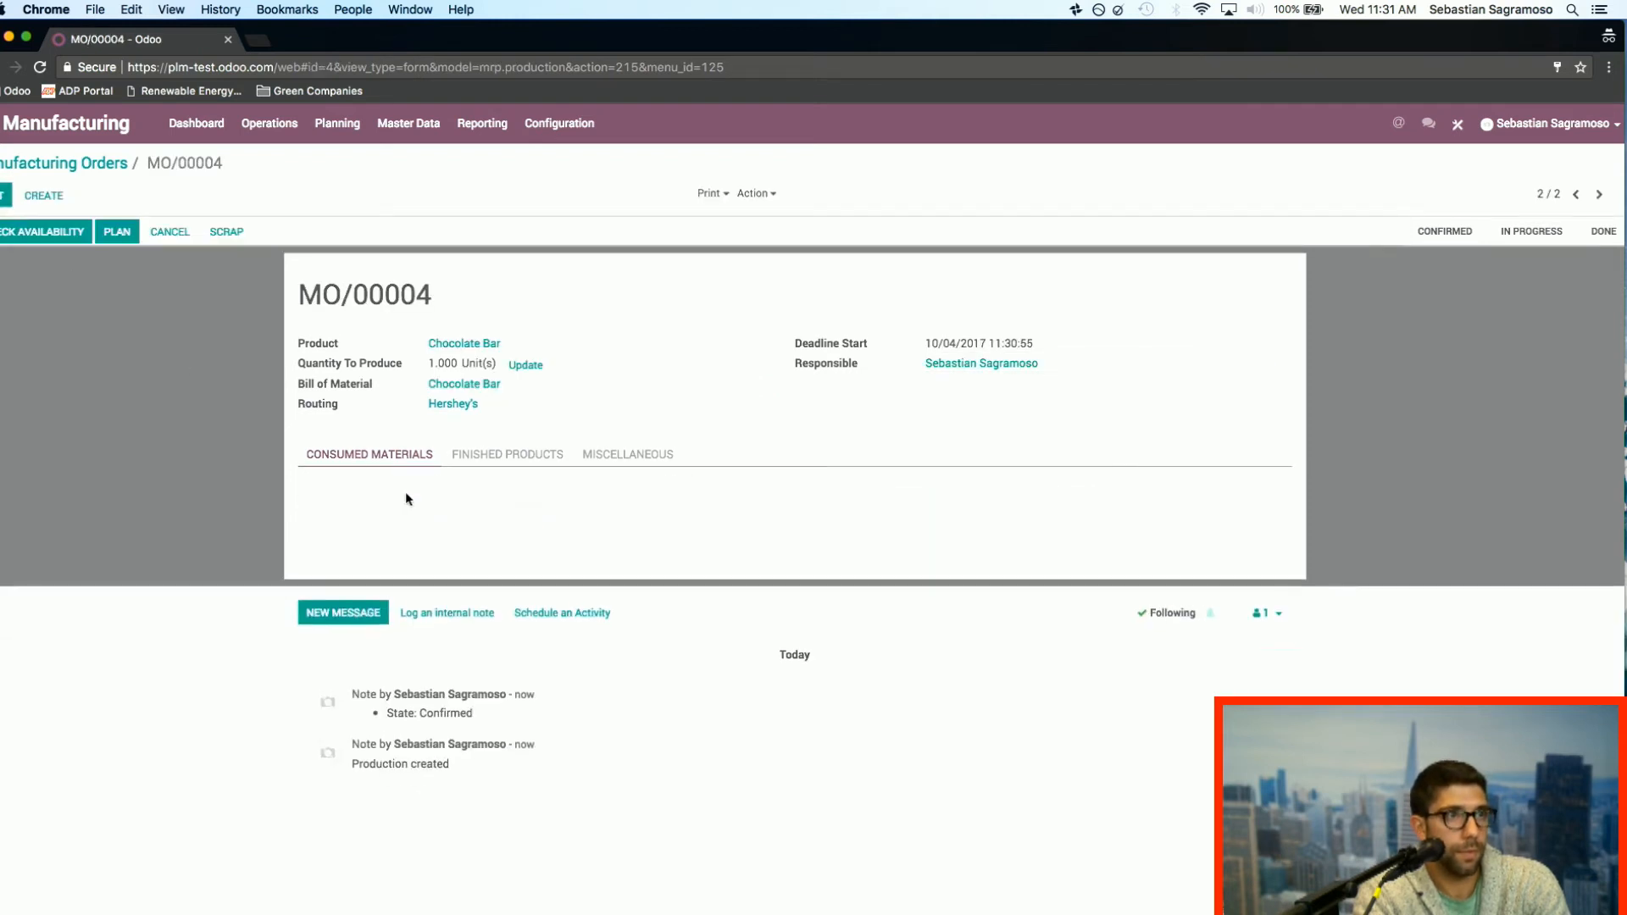
Step: Check material availability for the Chocolate Bar manufacturing order and set its quantity to produce to 10 units
{"action": "left_click", "coordinate": [36, 234]}
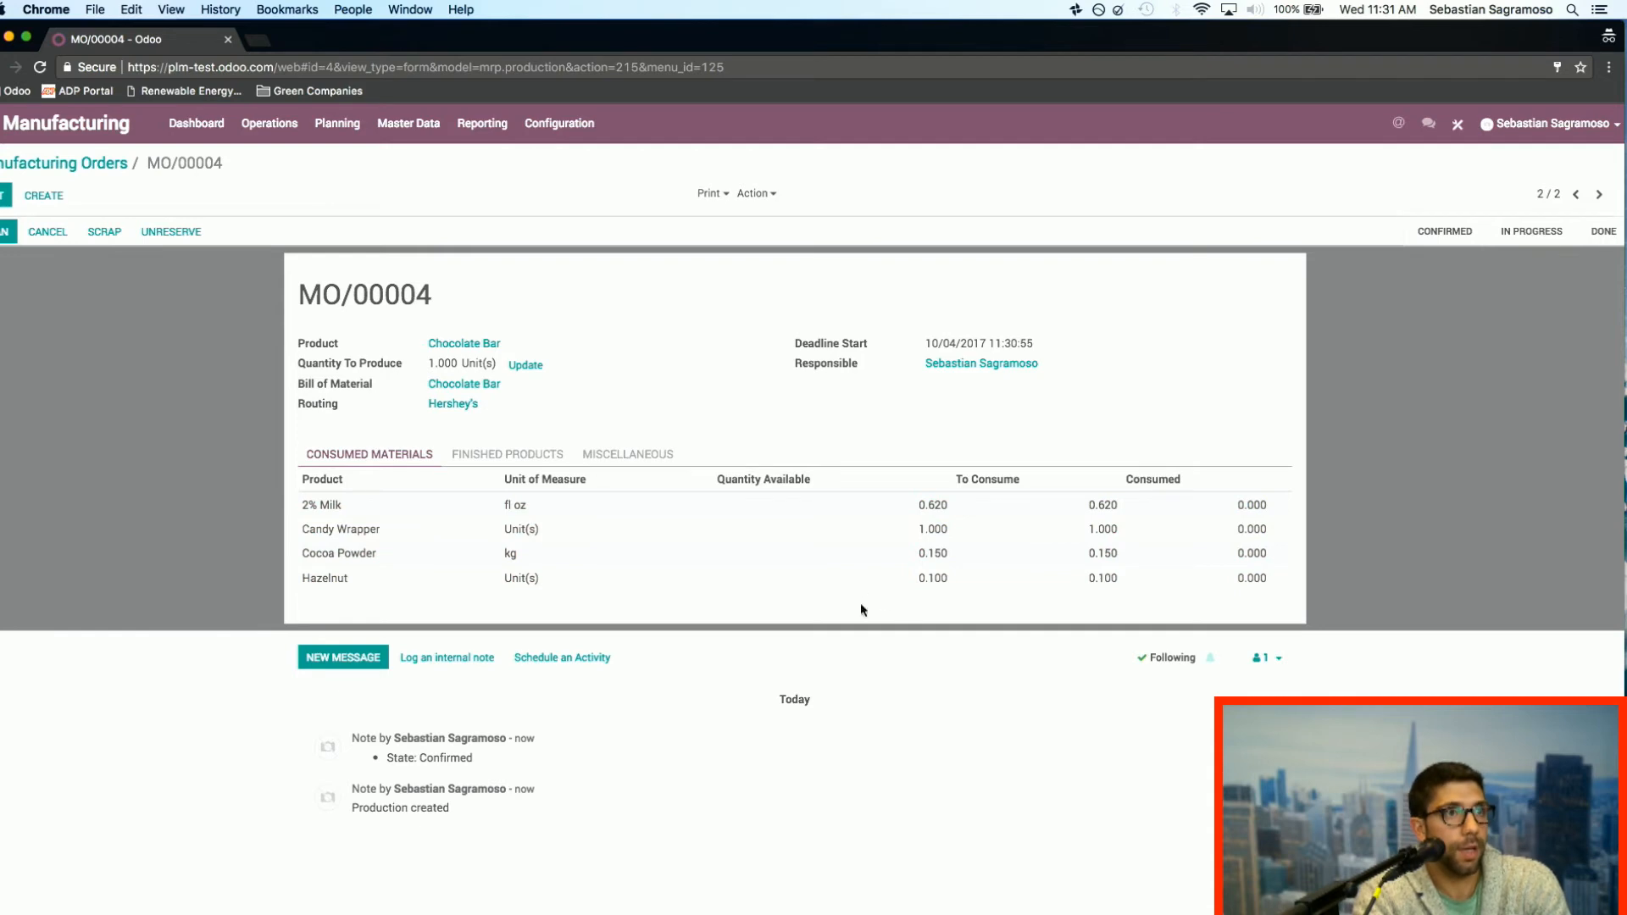
{"action": "left_click", "coordinate": [526, 366]}
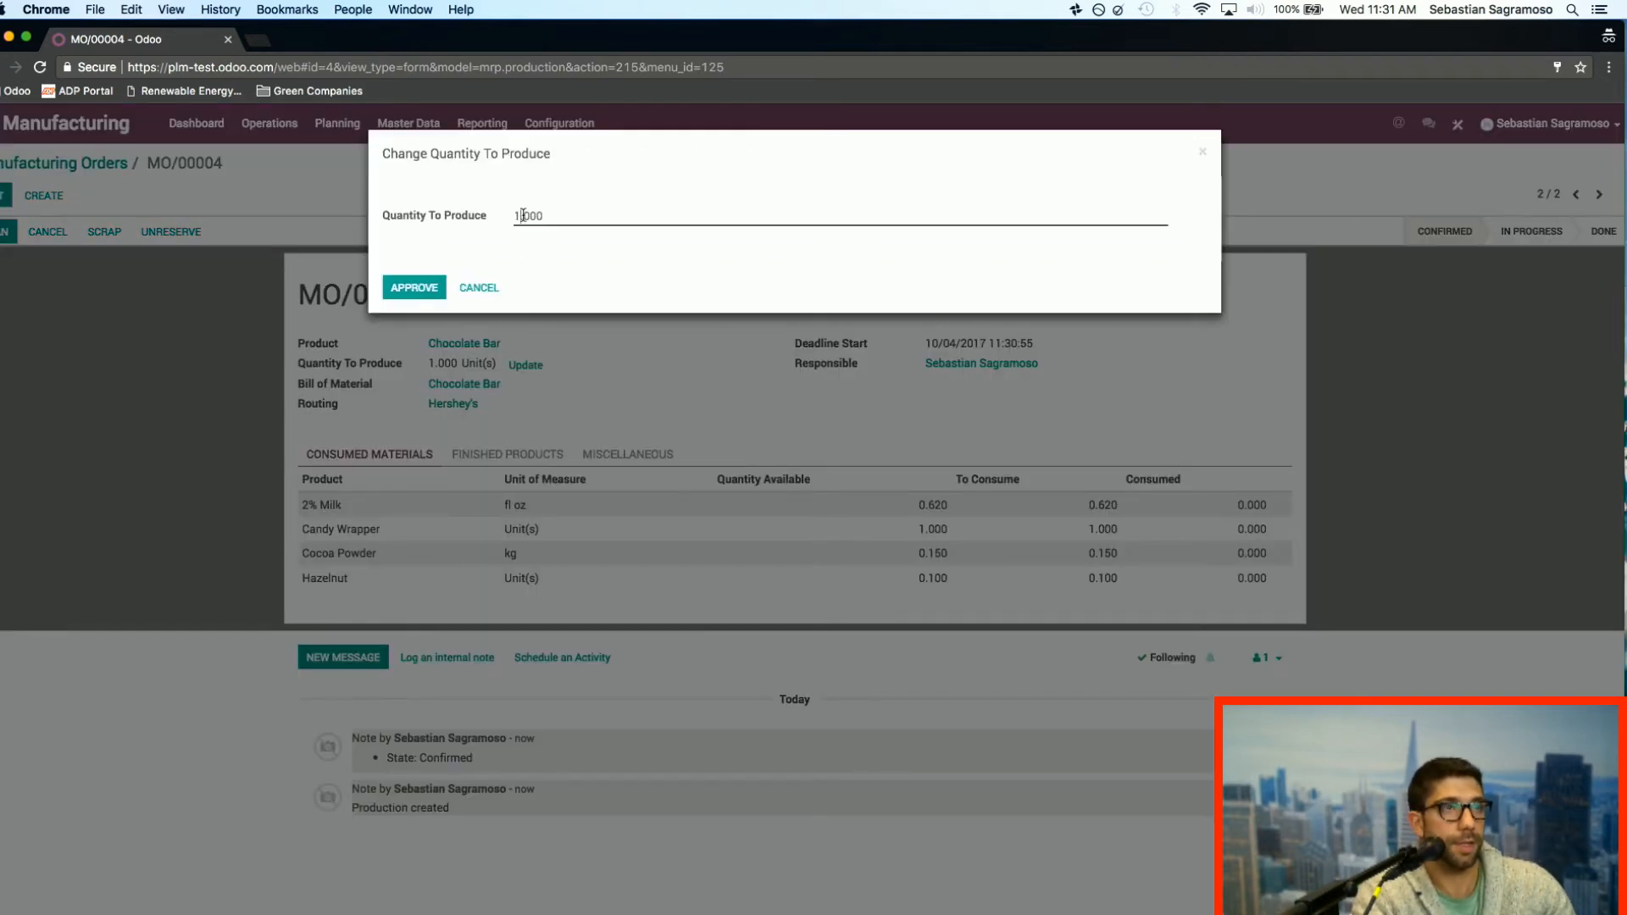
{"action": "type", "text": "0"}
{"action": "left_click", "coordinate": [424, 289]}
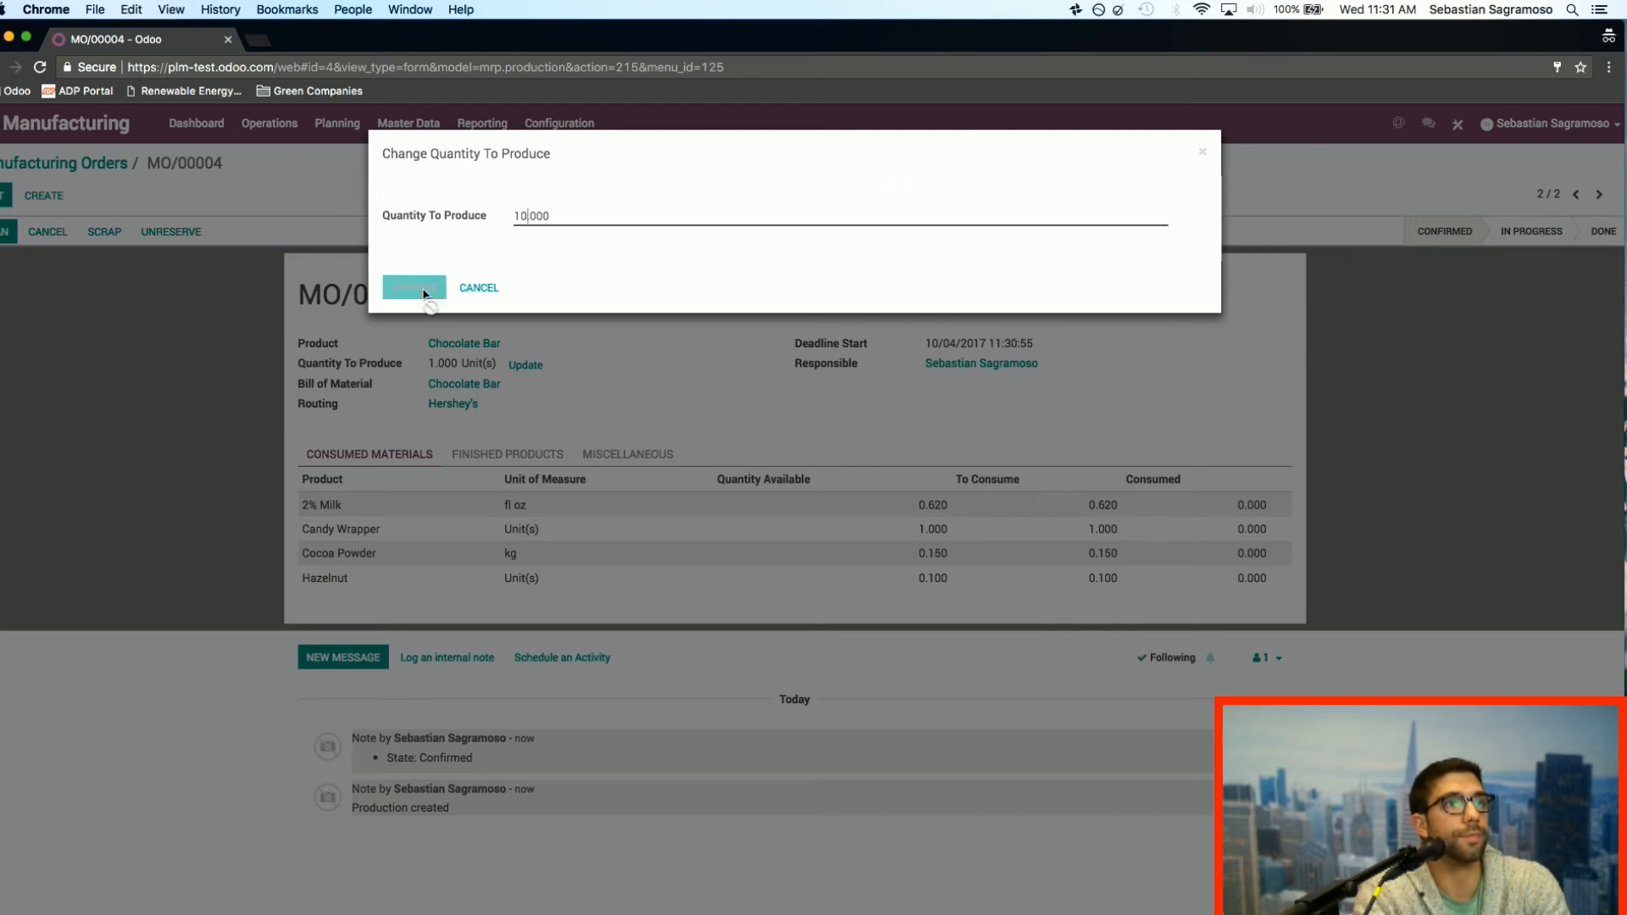
Step: Plan the Chocolate Bar manufacturing order and open its first work order at the Mixing Station
{"action": "left_click", "coordinate": [7, 234]}
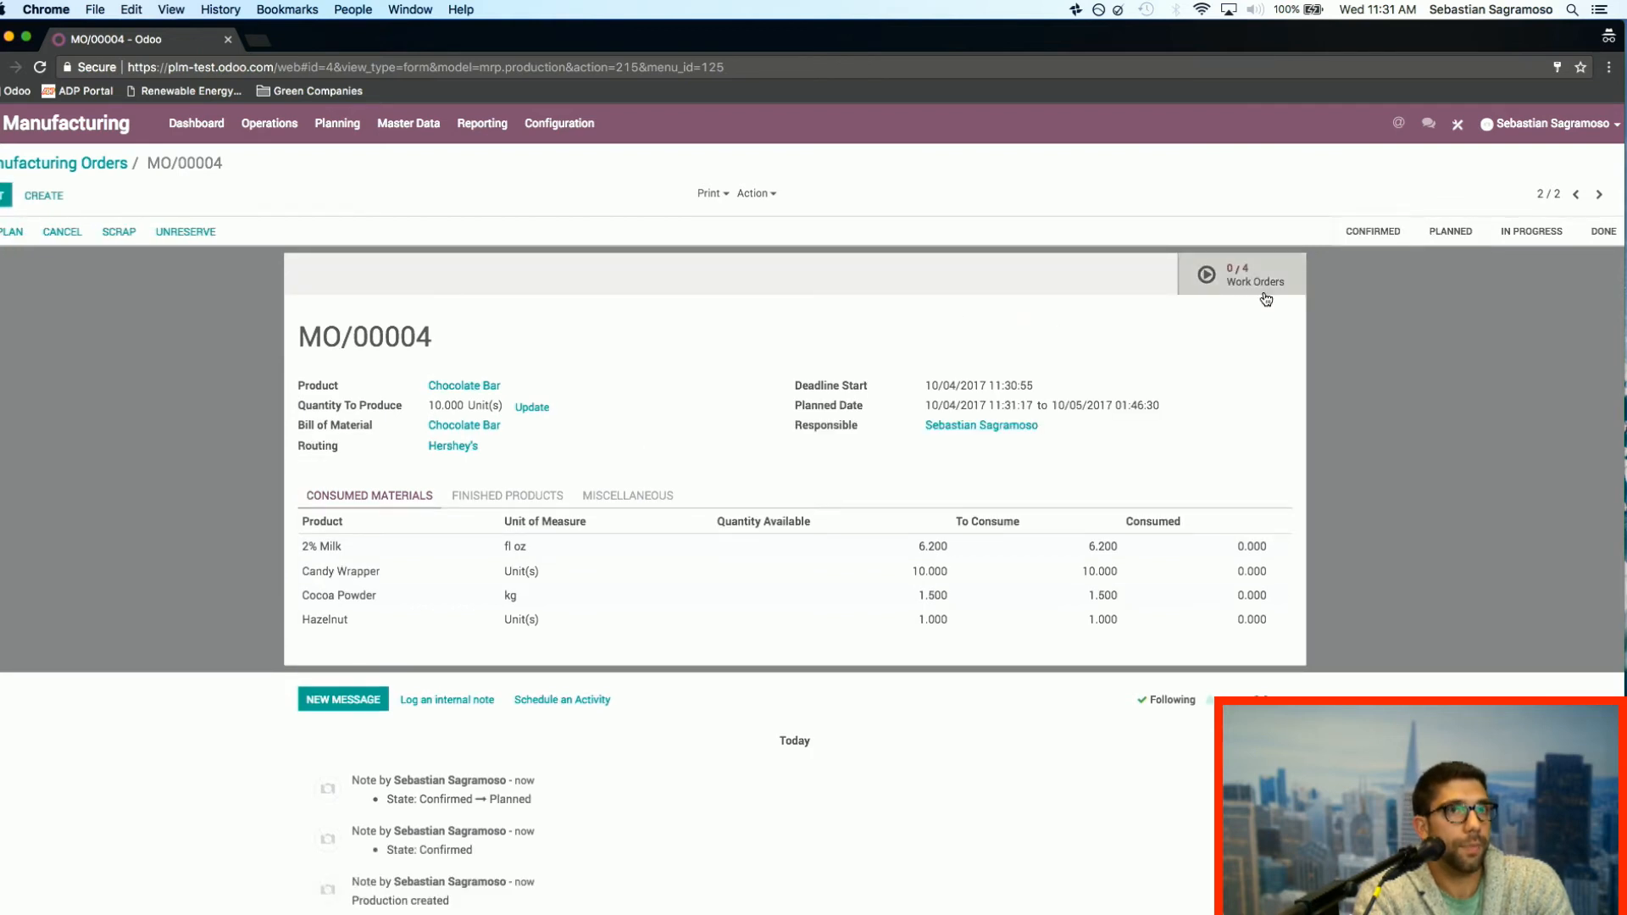
{"action": "left_click", "coordinate": [1250, 277]}
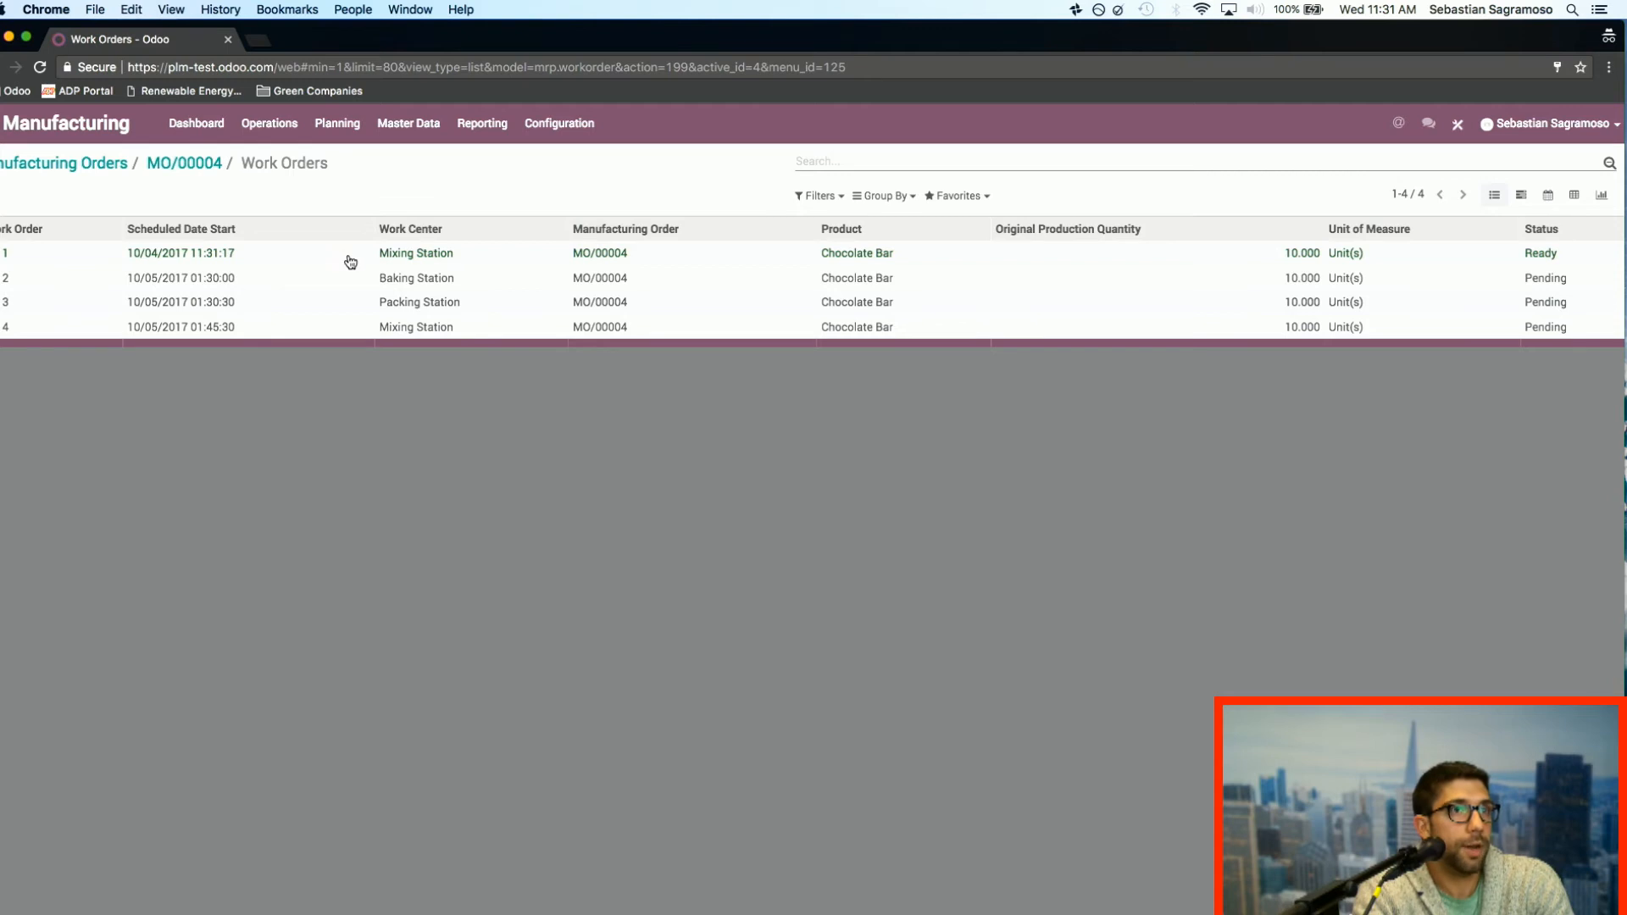
{"action": "left_click", "coordinate": [402, 256]}
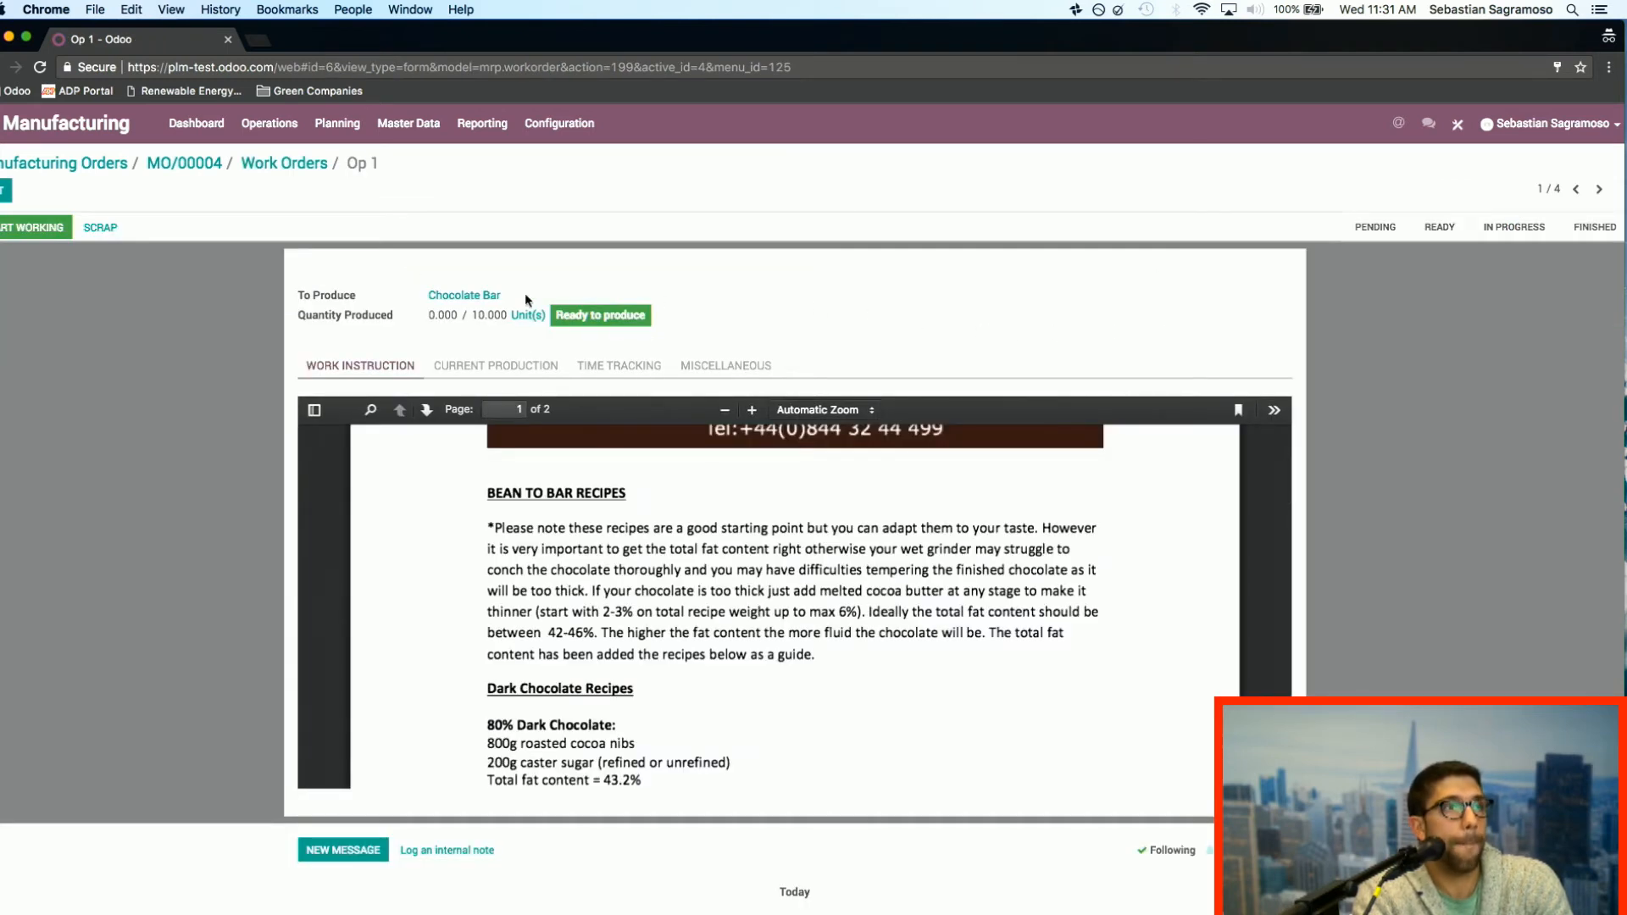
Step: Leave the open work order and go back through its manufacturing order to the manufacturing orders list
{"action": "left_click", "coordinate": [283, 165]}
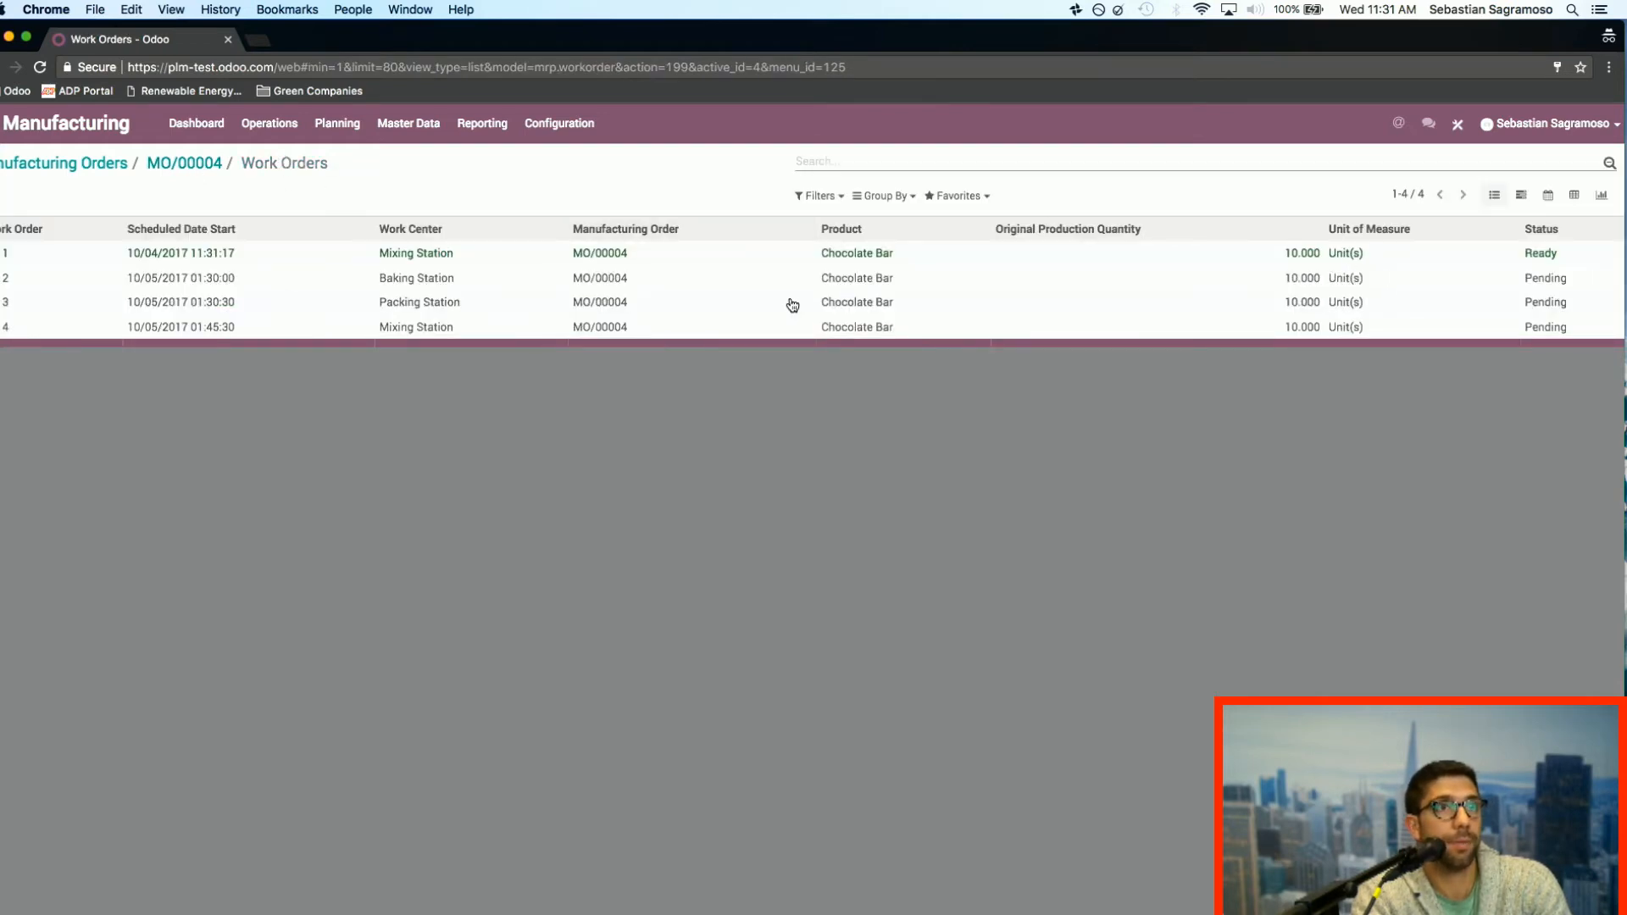
{"action": "left_click", "coordinate": [193, 173]}
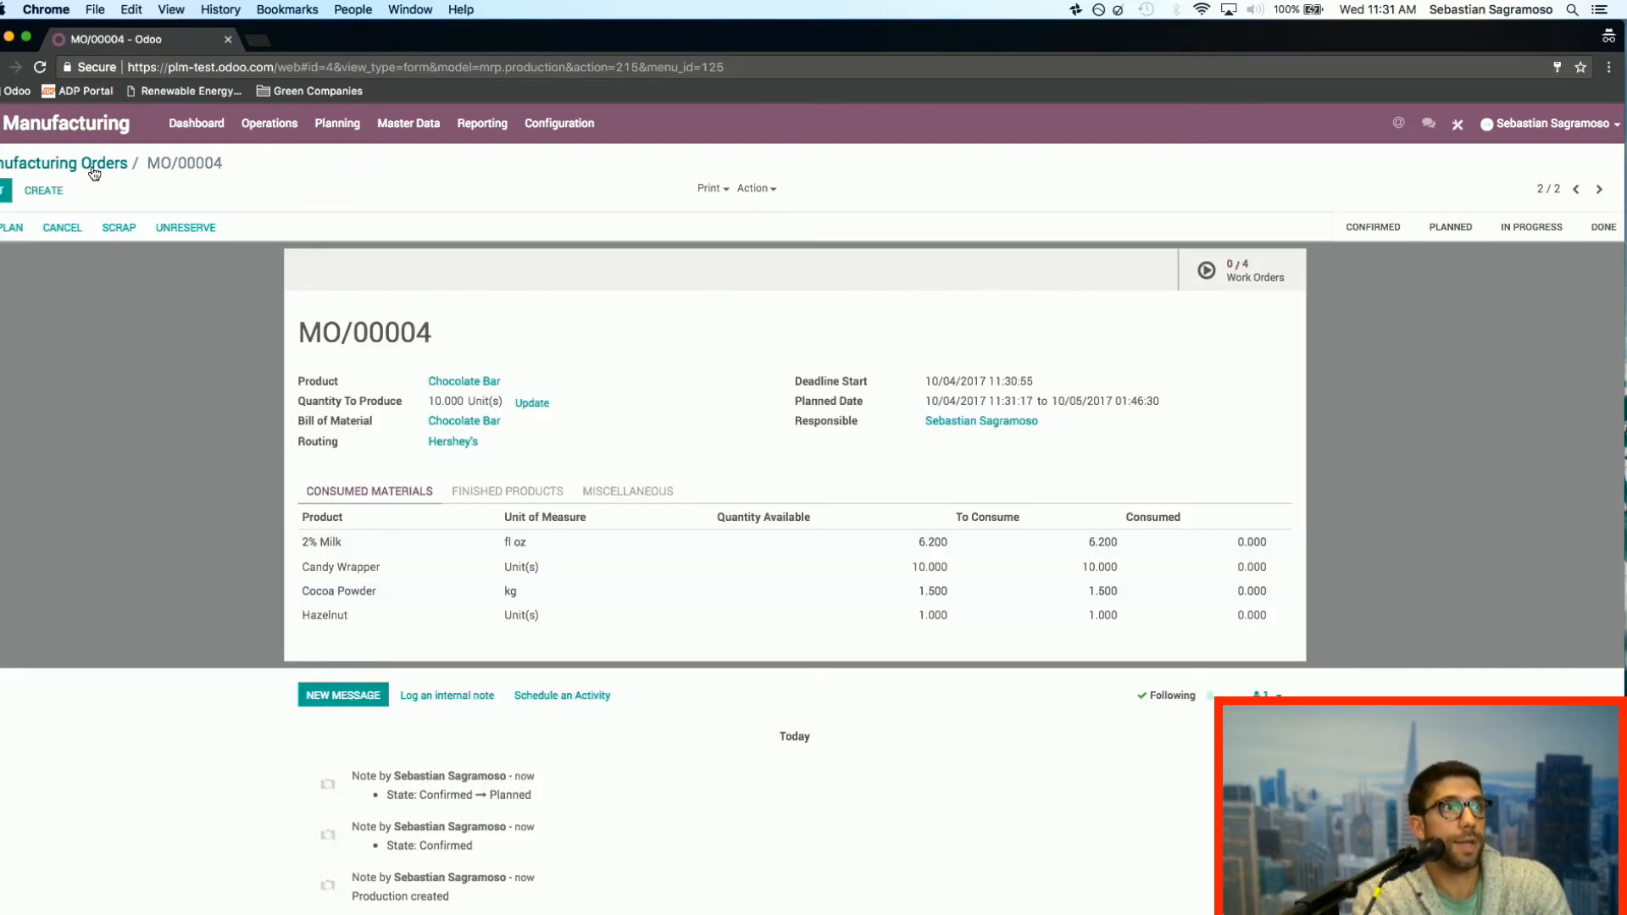
{"action": "left_click", "coordinate": [76, 162]}
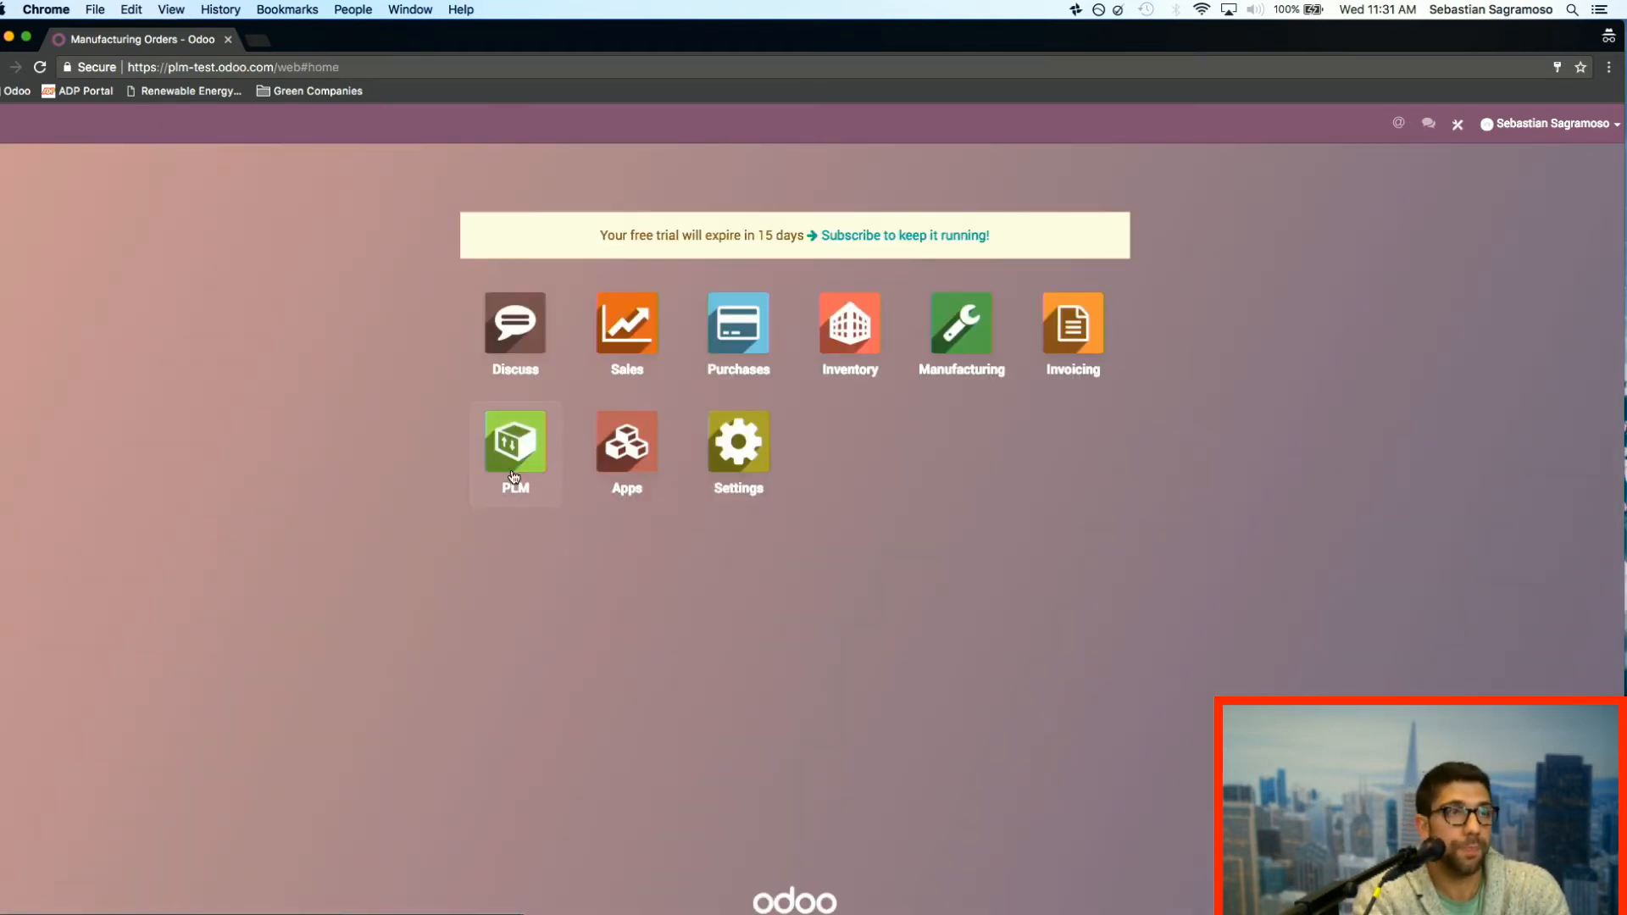
Step: Switch to the PLM app and view the refused Routing Change order among the Seasonal Change engineering changes
{"action": "left_click", "coordinate": [513, 477]}
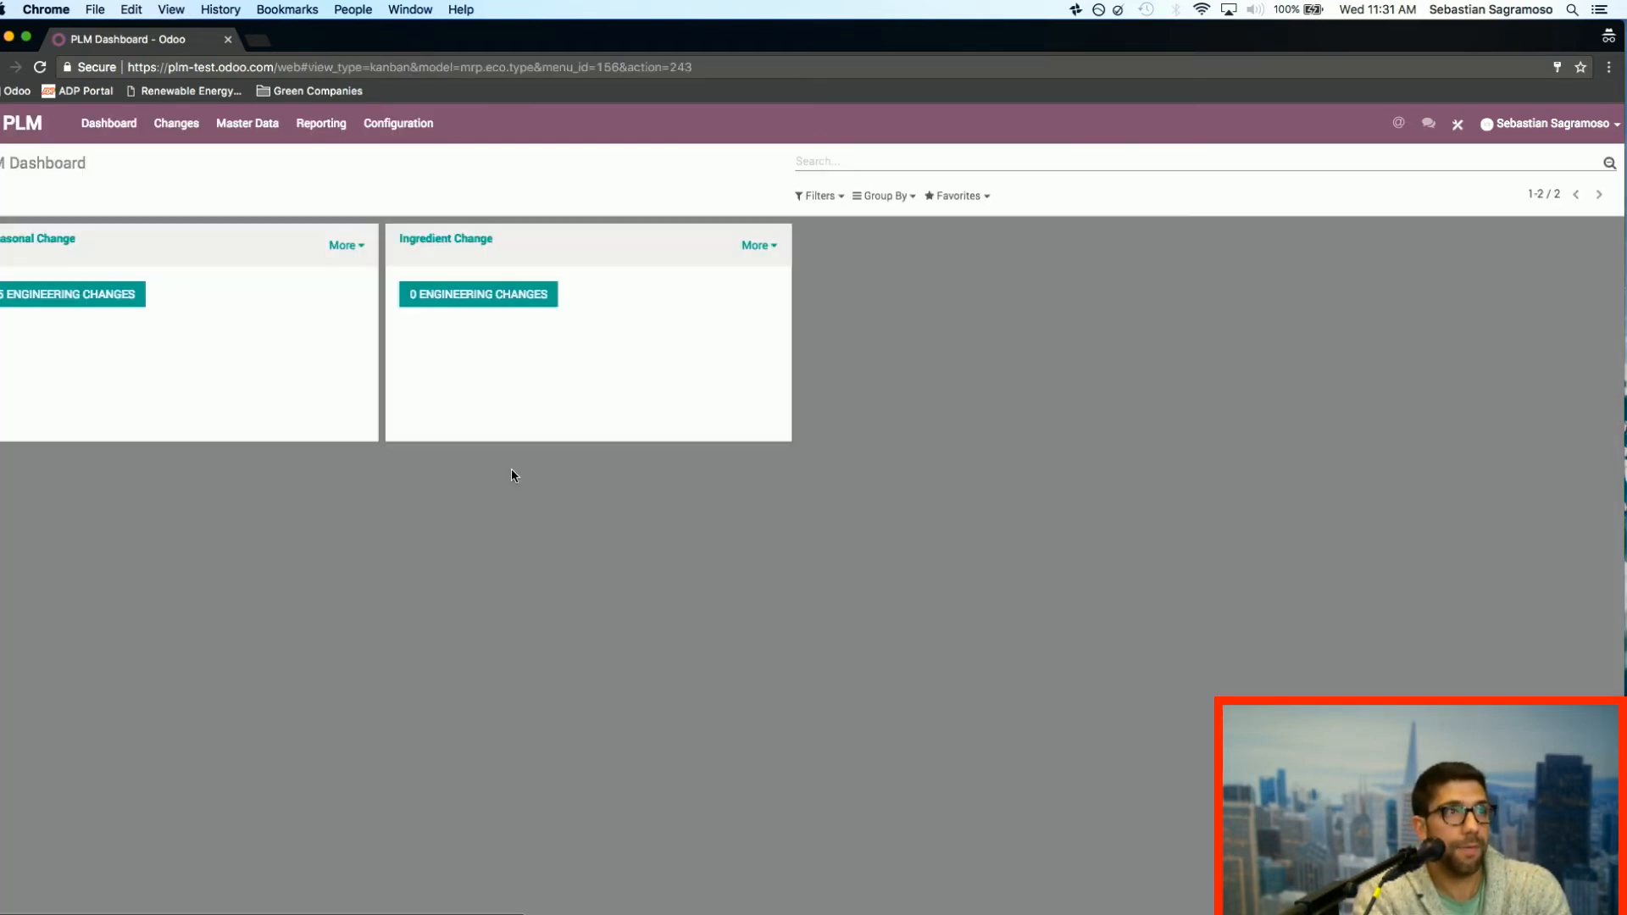
{"action": "left_click", "coordinate": [118, 301]}
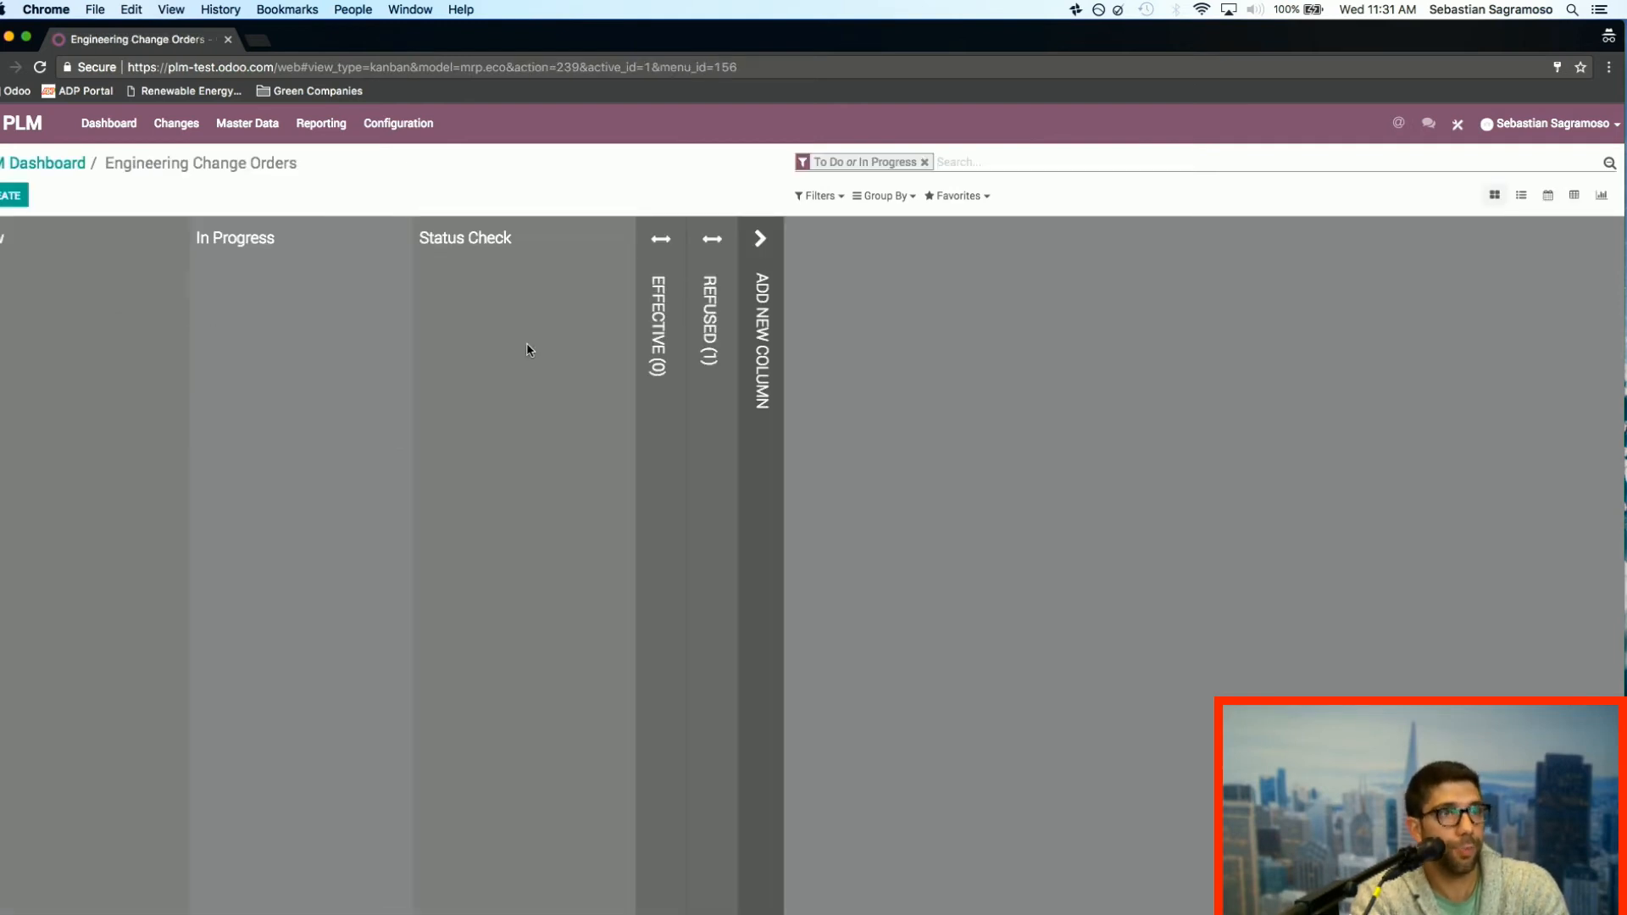
{"action": "left_click", "coordinate": [696, 344]}
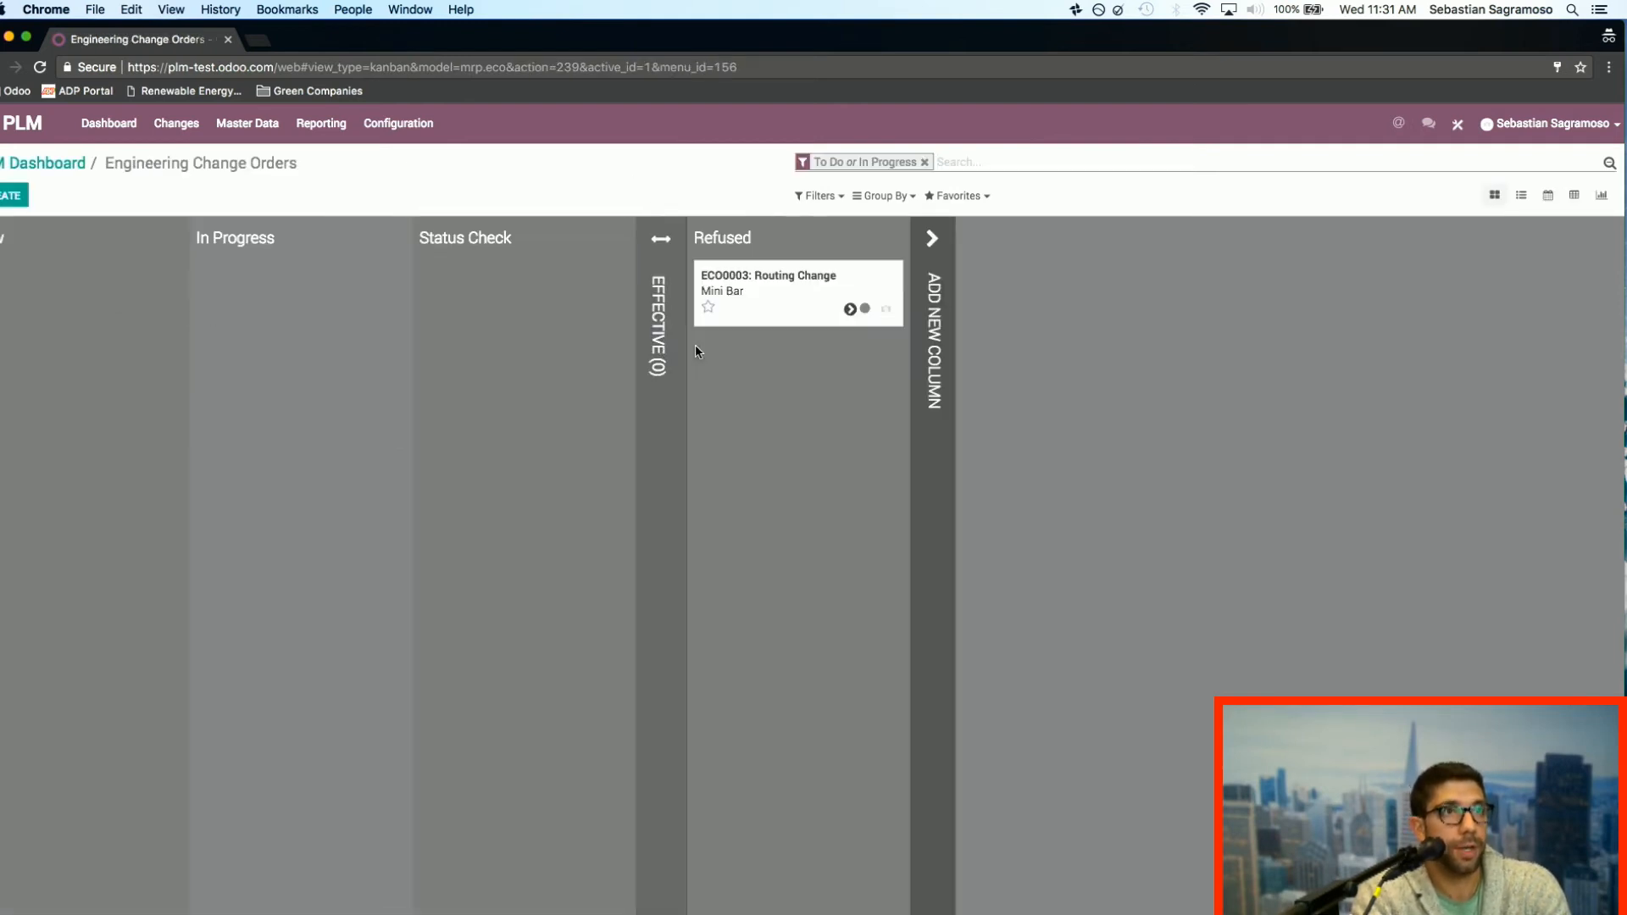
{"action": "left_click", "coordinate": [789, 314]}
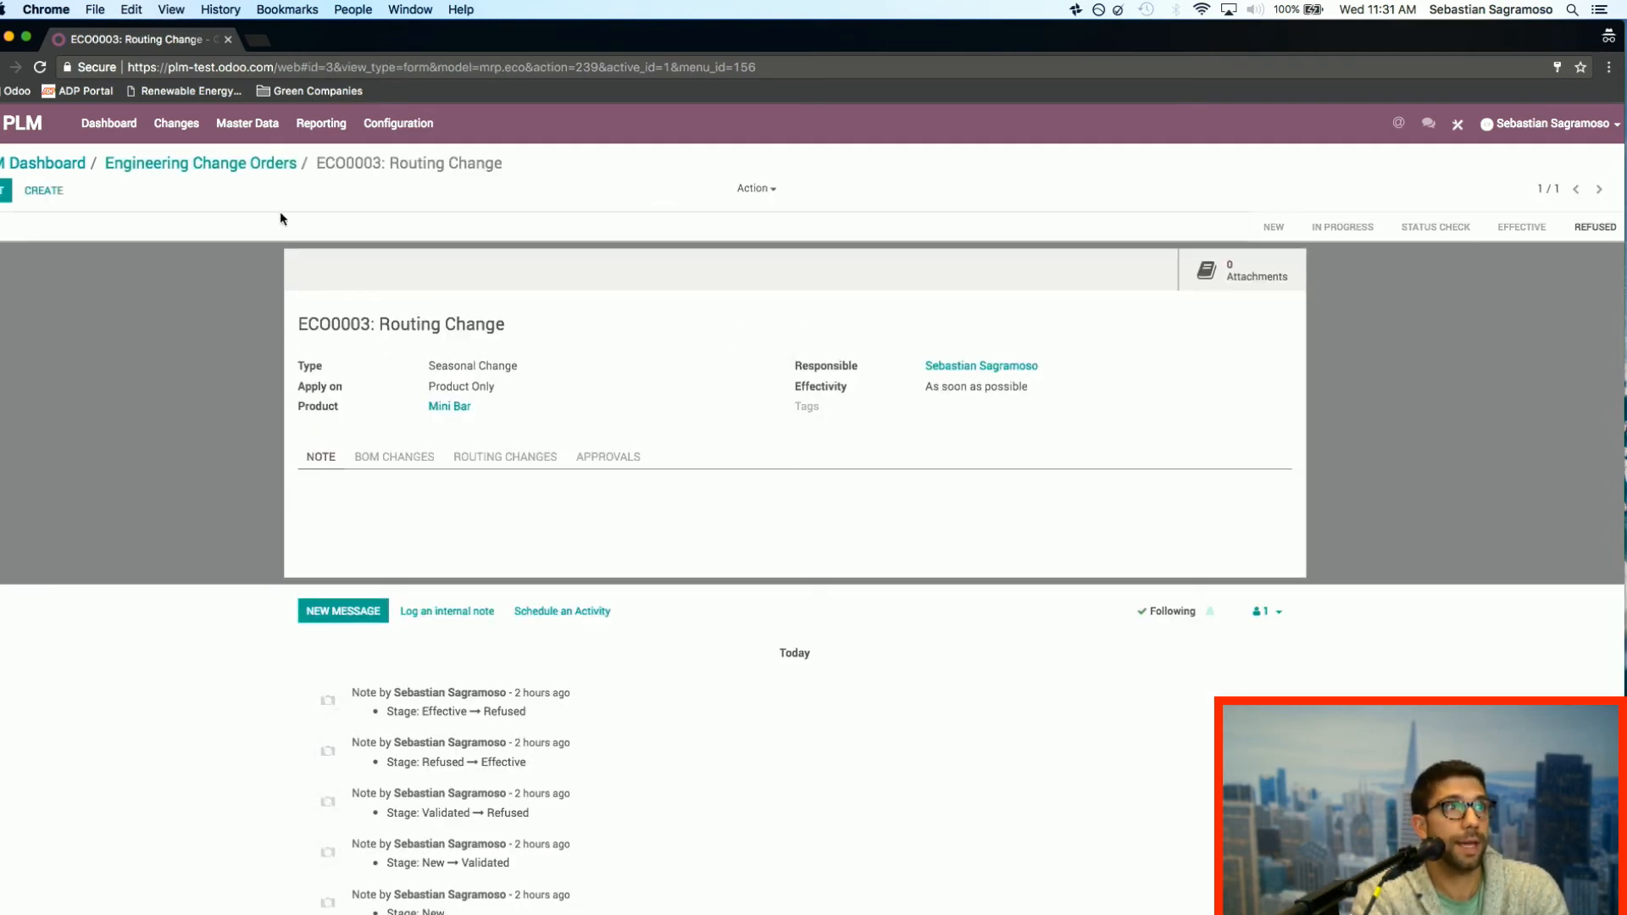
Step: Create a new engineering change order titled "Return to Old Recipe" that applies on Bill of Materials
{"action": "left_click", "coordinate": [46, 197]}
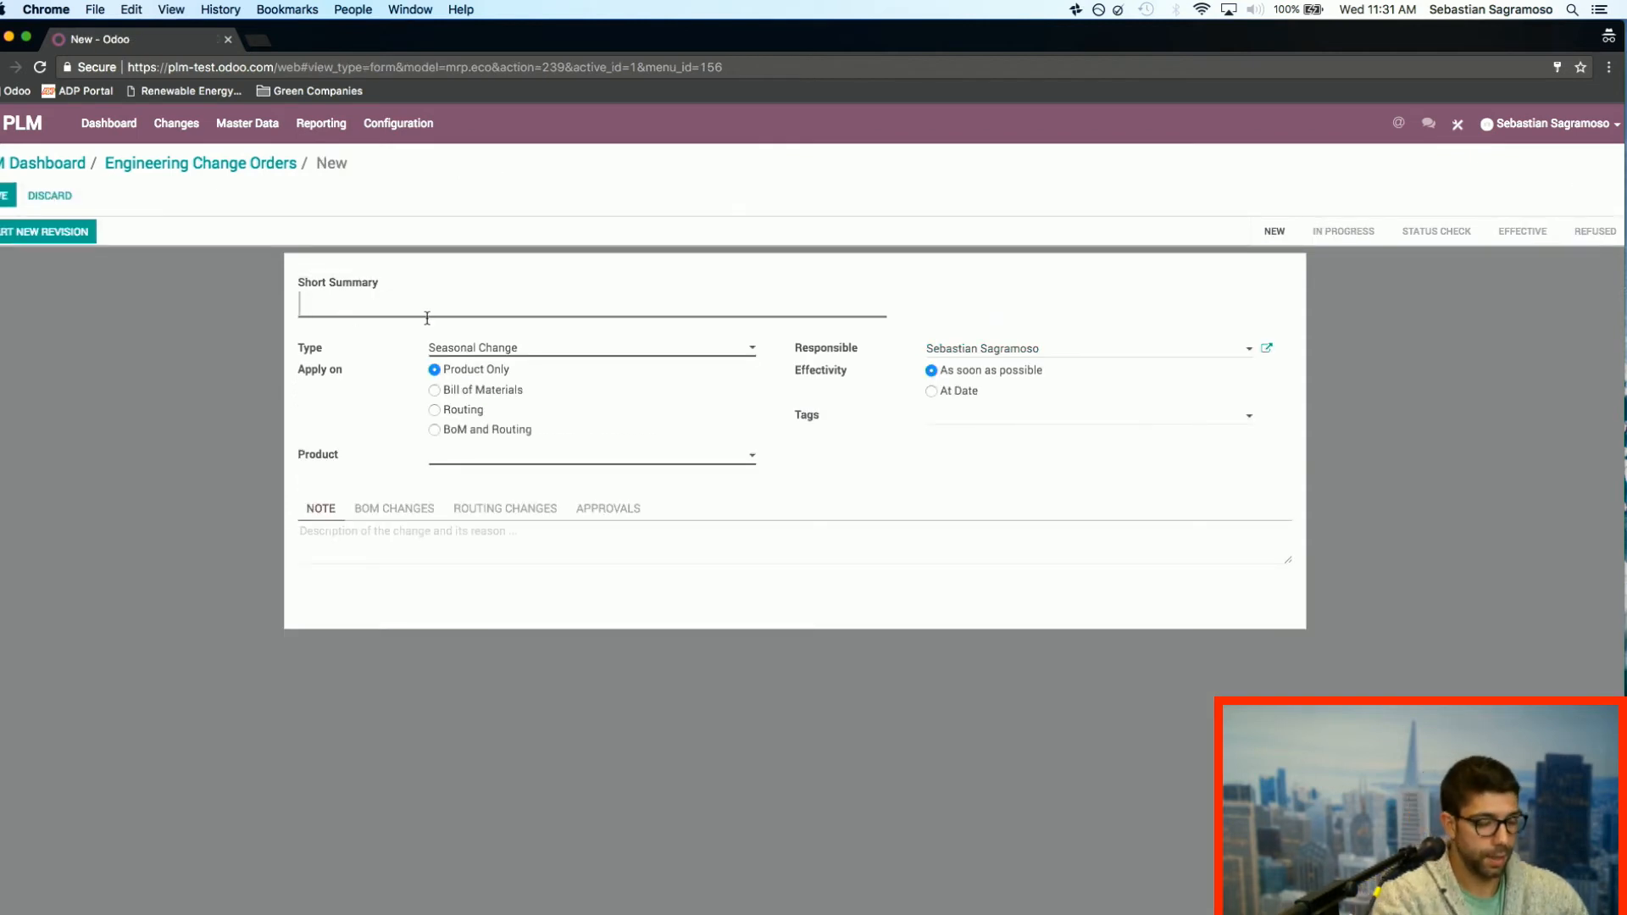
{"action": "type", "text": "Return"}
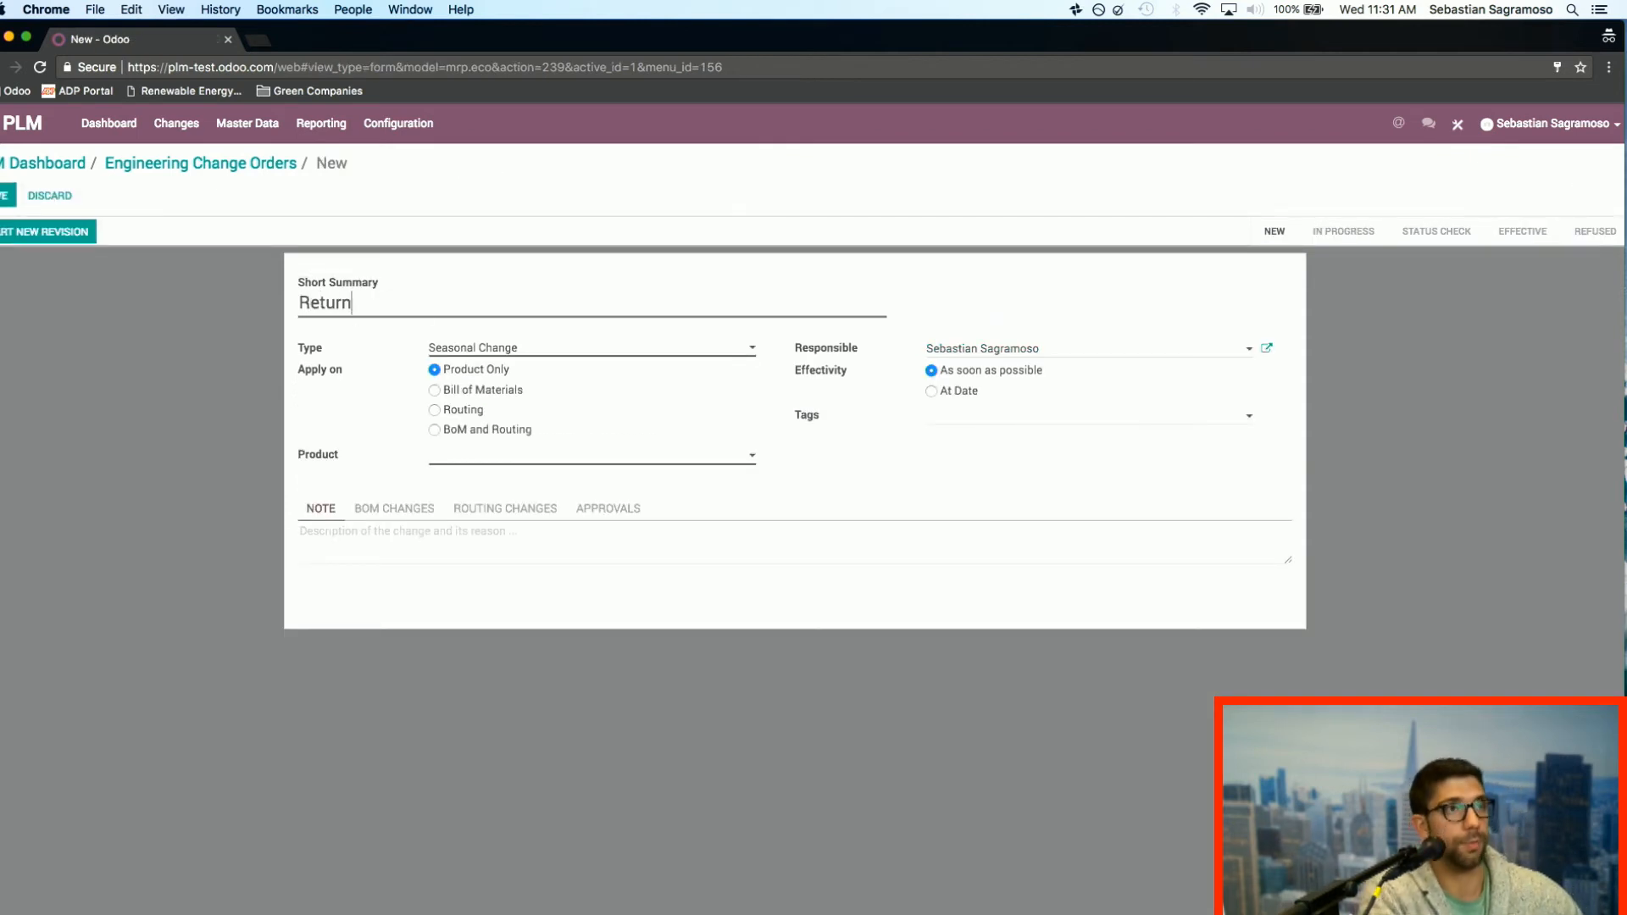
{"action": "type", "text": " to Old Recipe"}
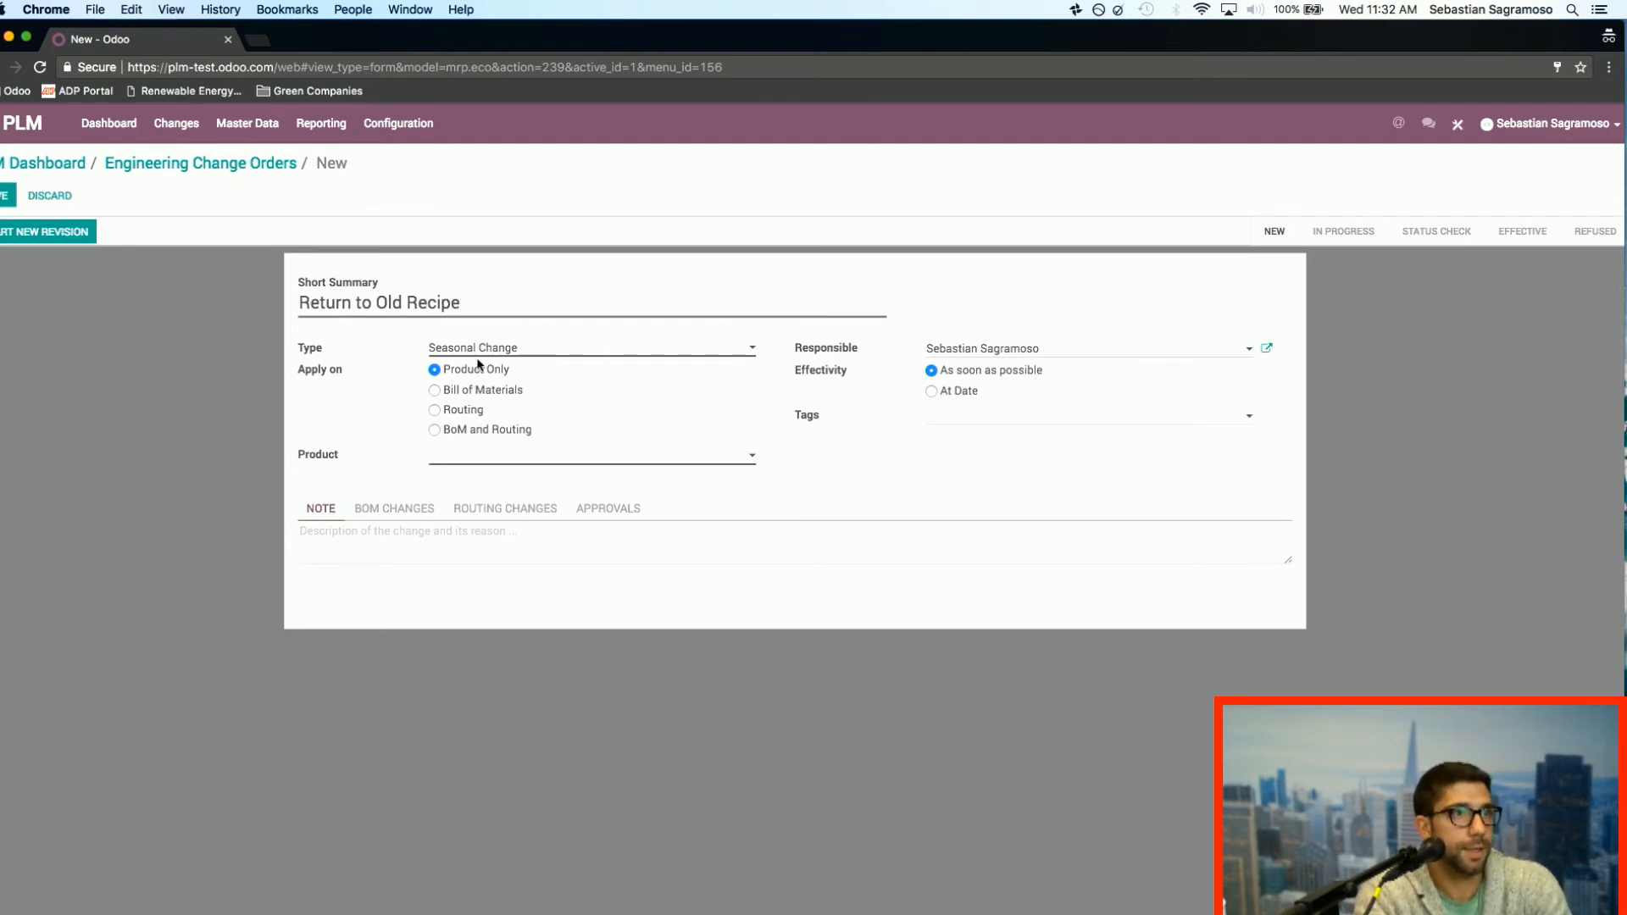
{"action": "left_click", "coordinate": [435, 390]}
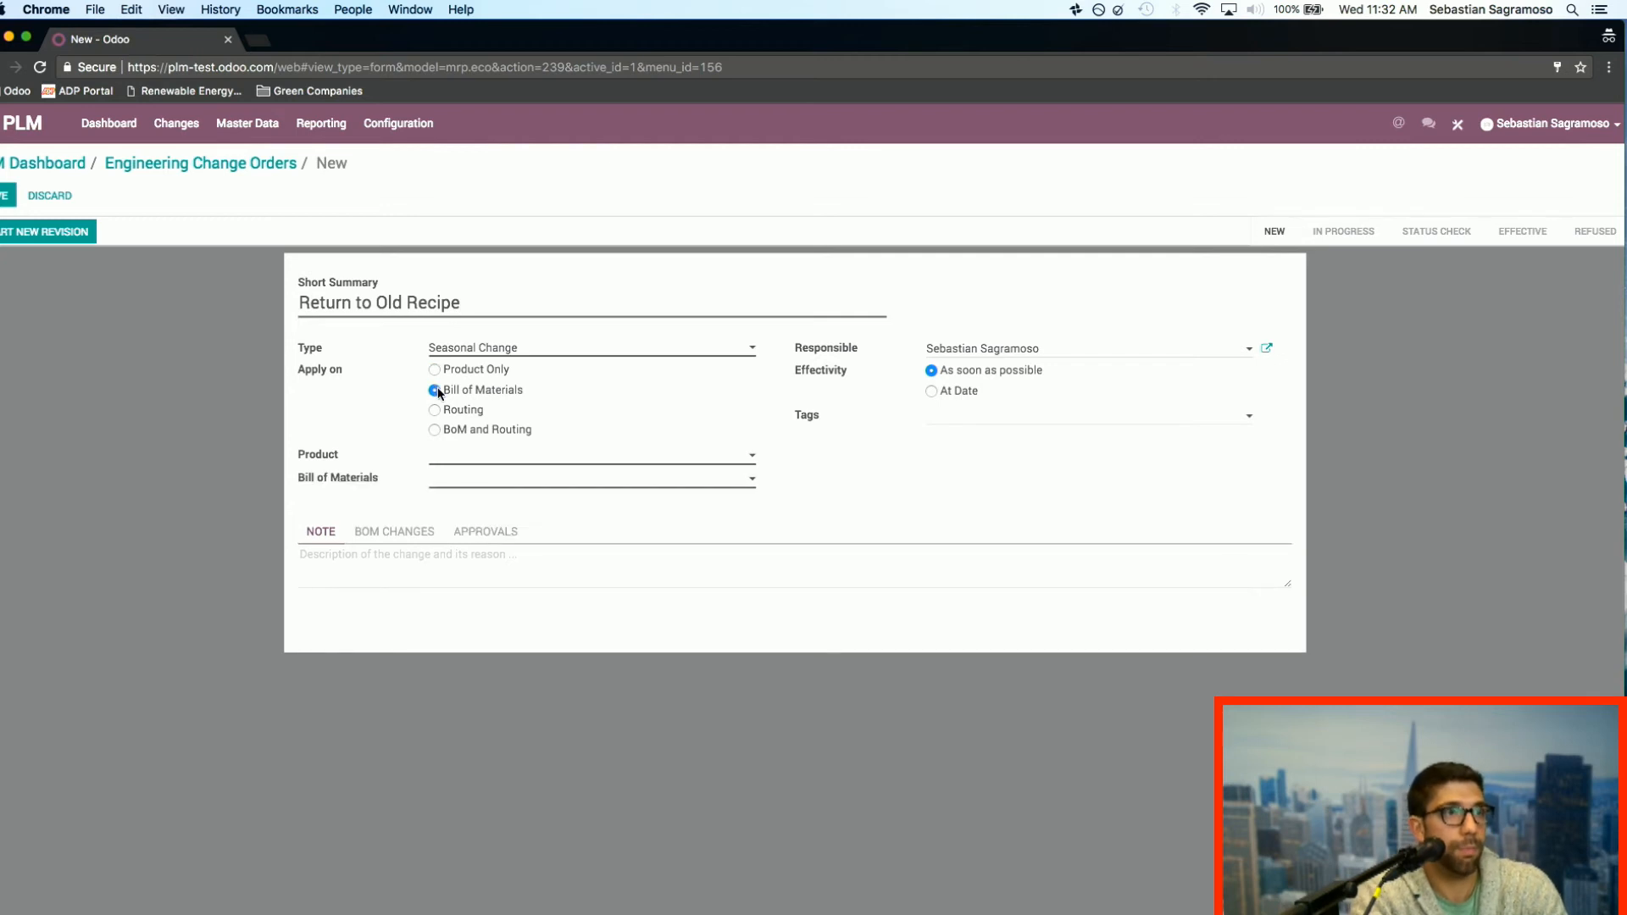
{"action": "left_click", "coordinate": [491, 458]}
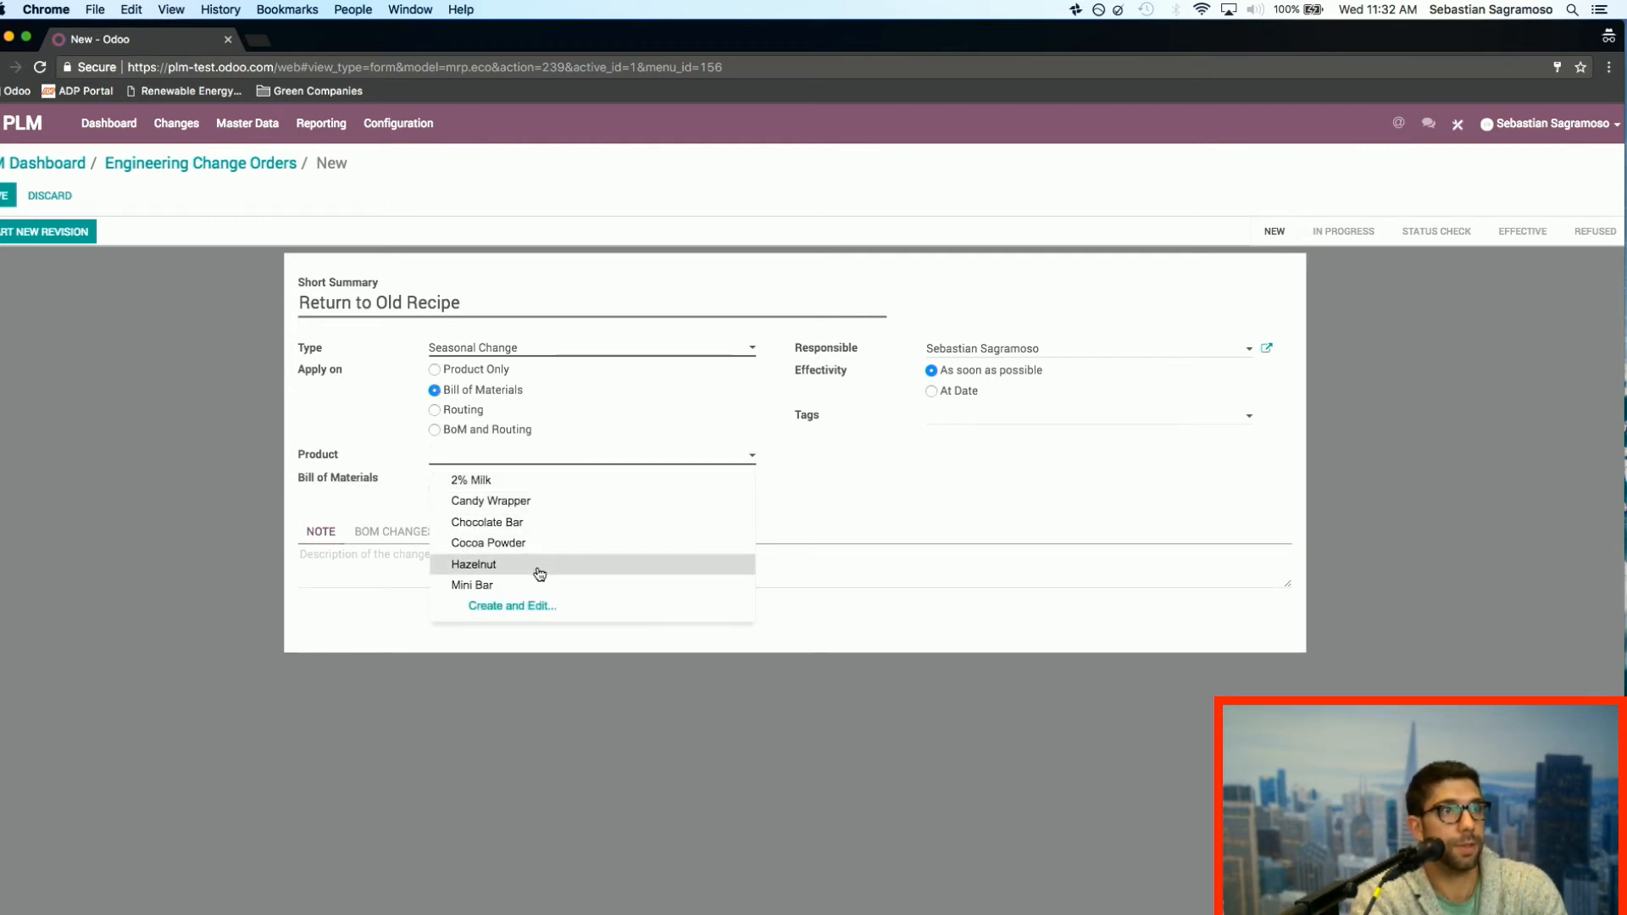
{"action": "left_click", "coordinate": [536, 565]}
{"action": "left_click", "coordinate": [468, 483]}
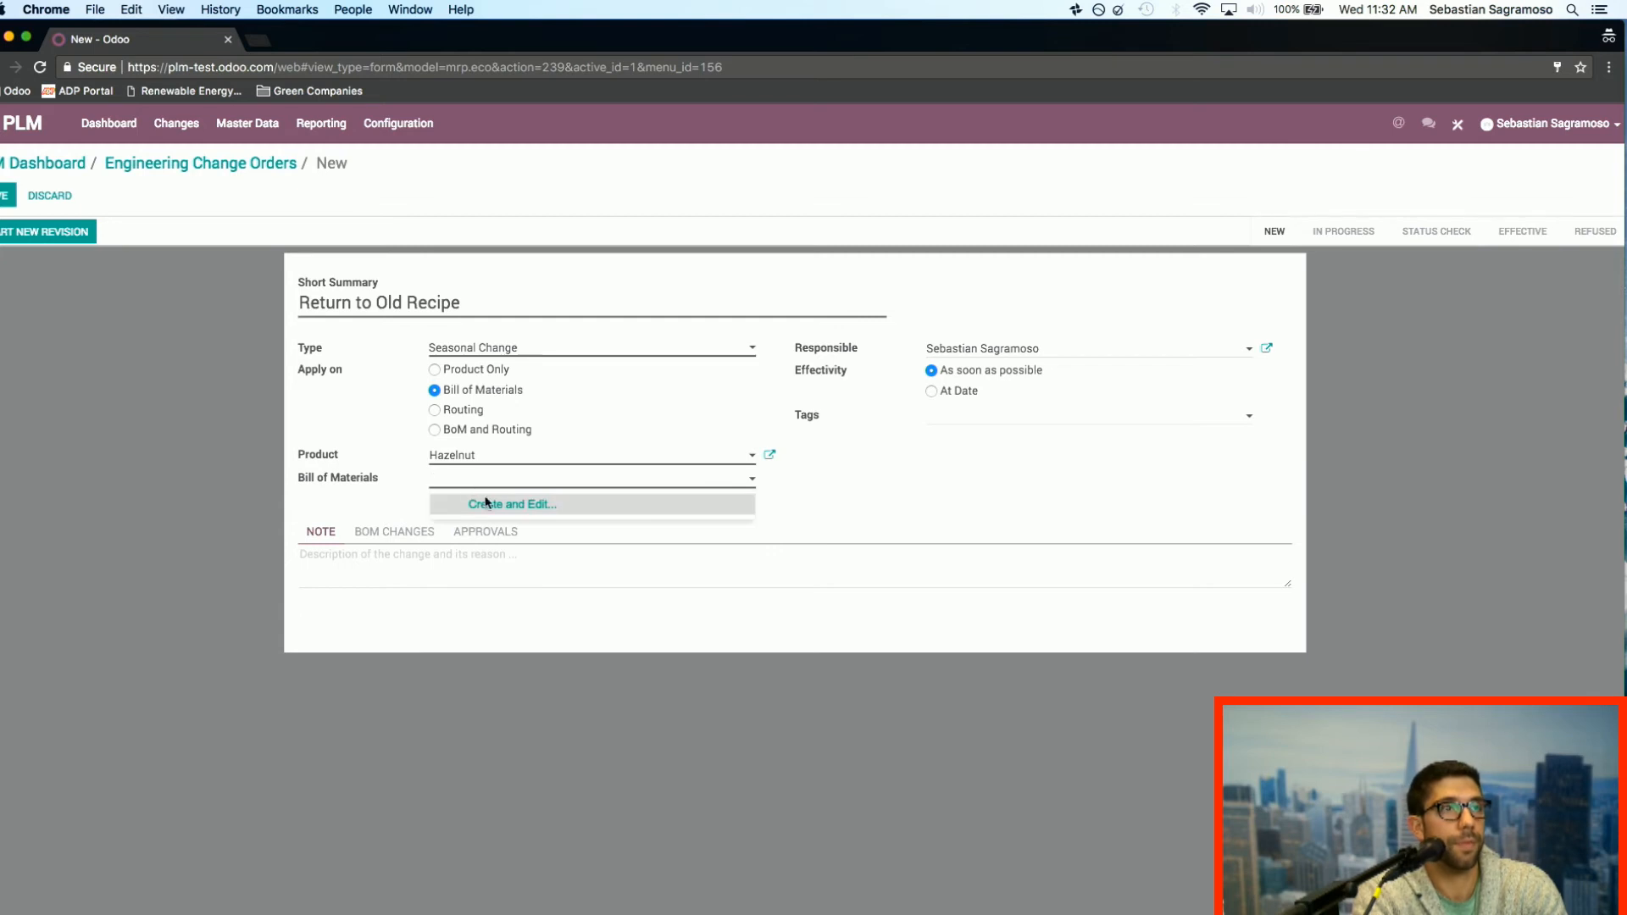
{"action": "left_click", "coordinate": [399, 485]}
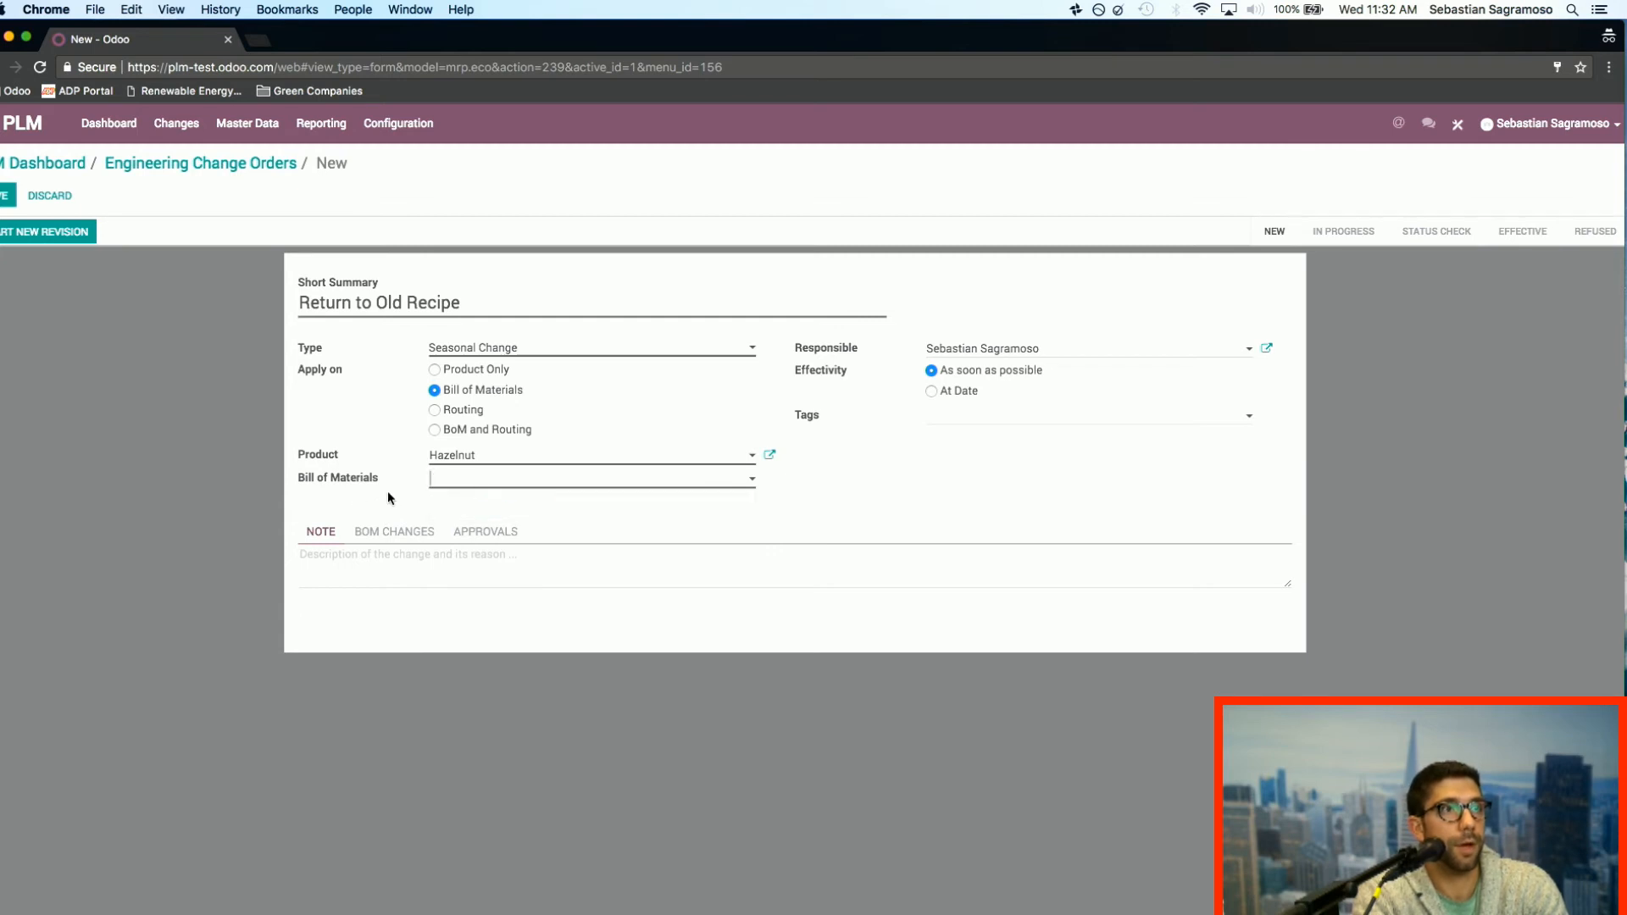
Step: Set the product of the new change order to Chocolate Bar and save the order
{"action": "left_click", "coordinate": [464, 458]}
{"action": "left_click", "coordinate": [519, 521]}
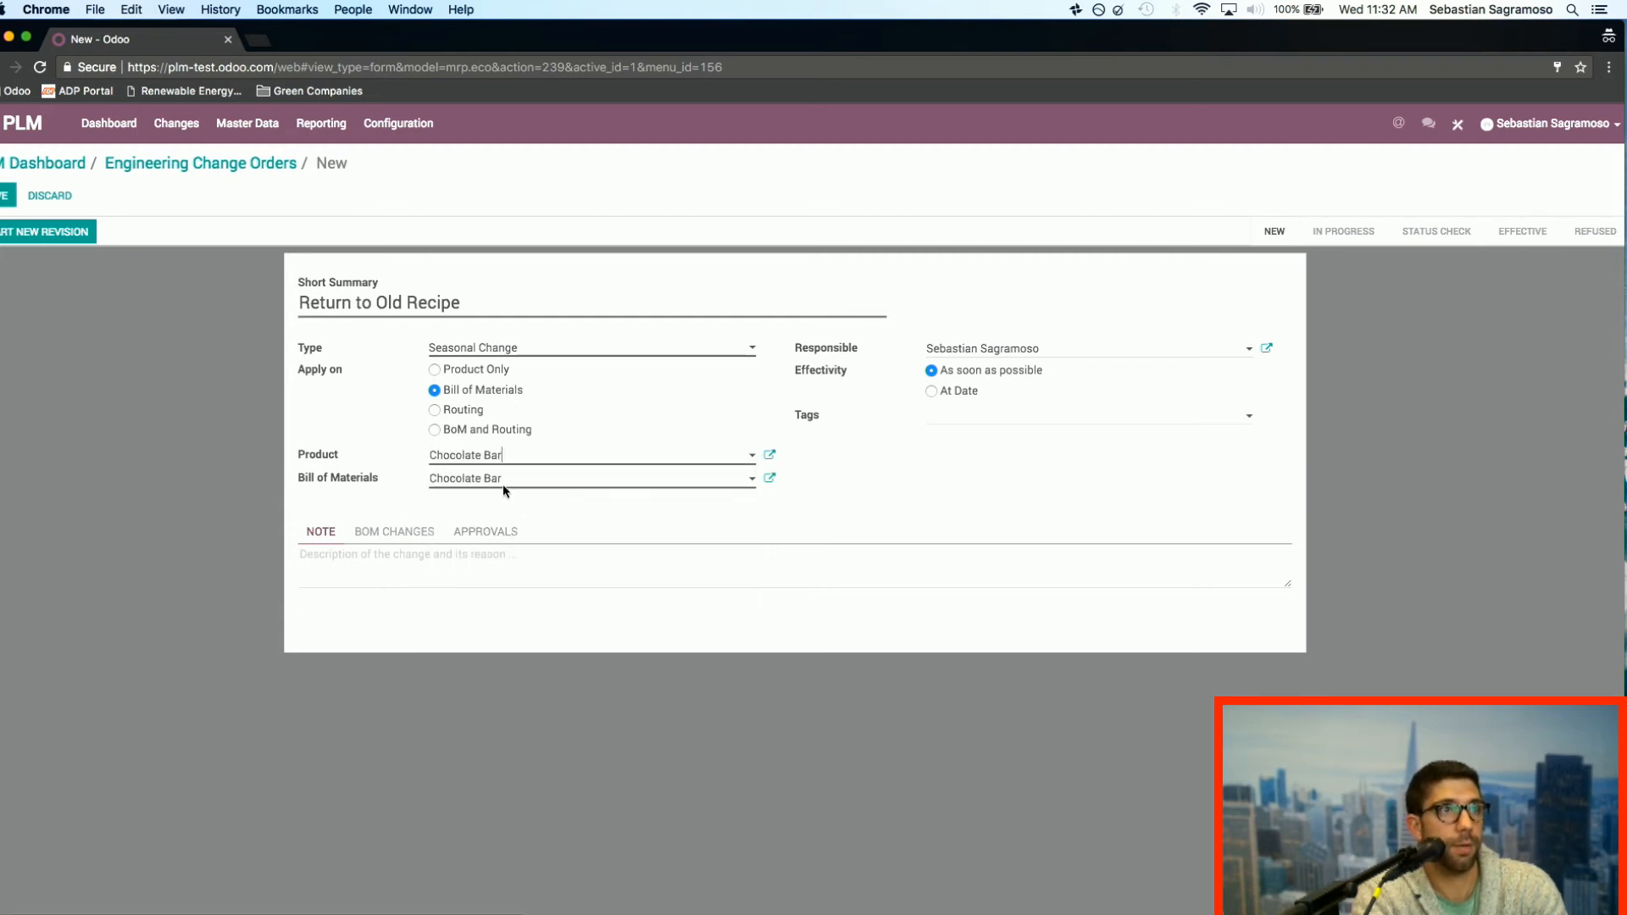
{"action": "left_click", "coordinate": [3, 198]}
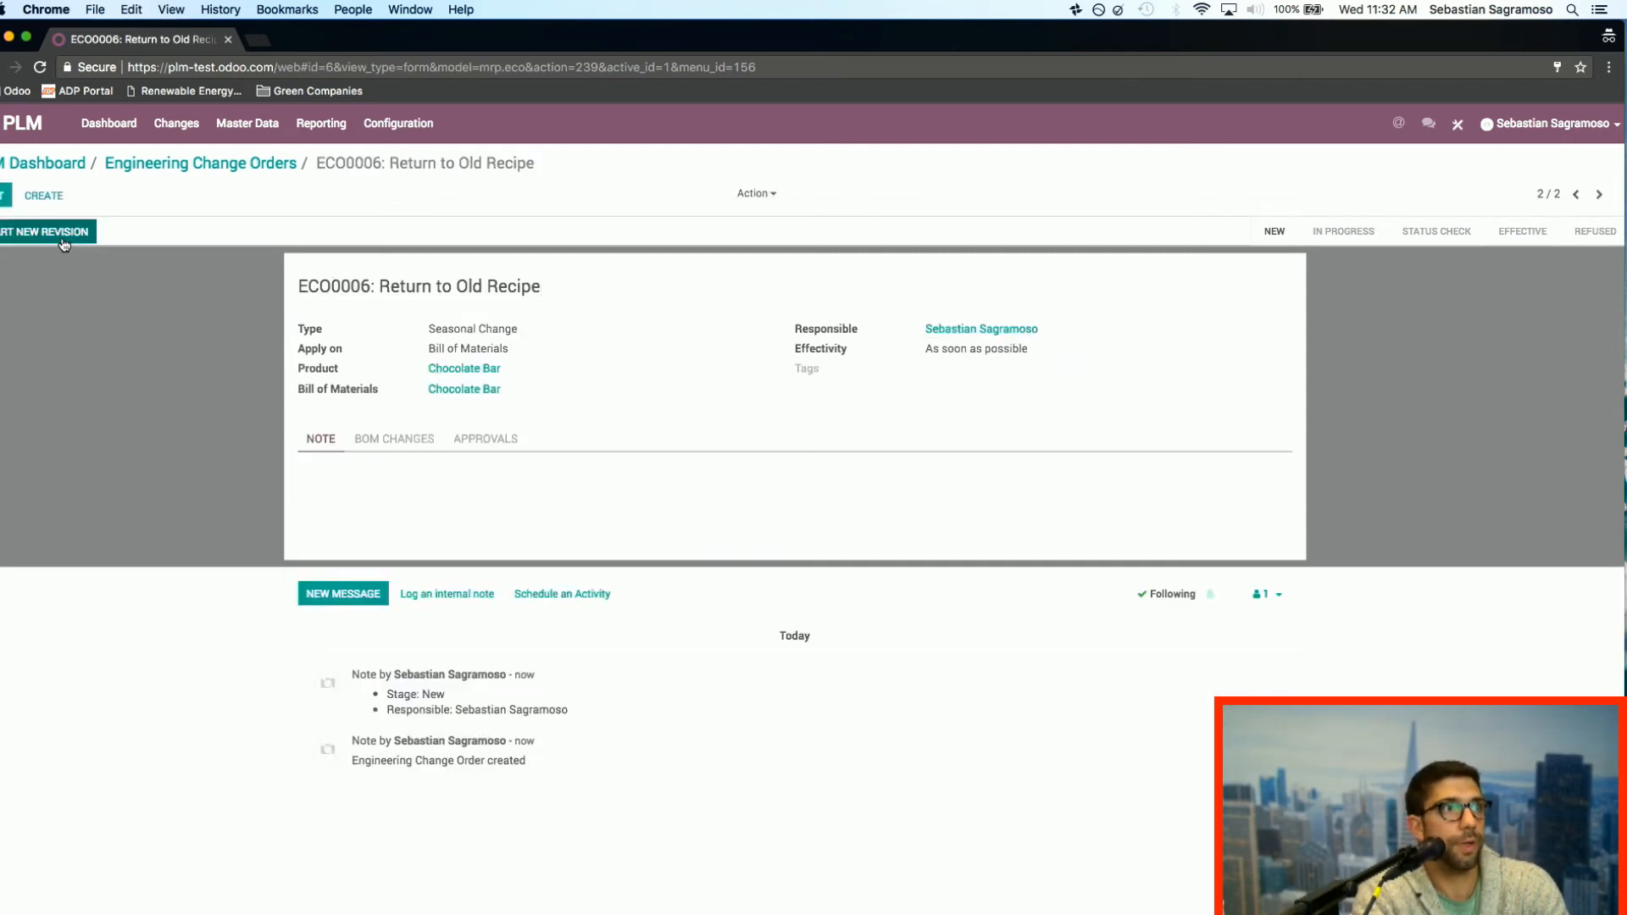
Step: Start a new revision for the change order, remove Hazelnut from the revised Chocolate Bar bill of materials, and save it
{"action": "left_click", "coordinate": [64, 242]}
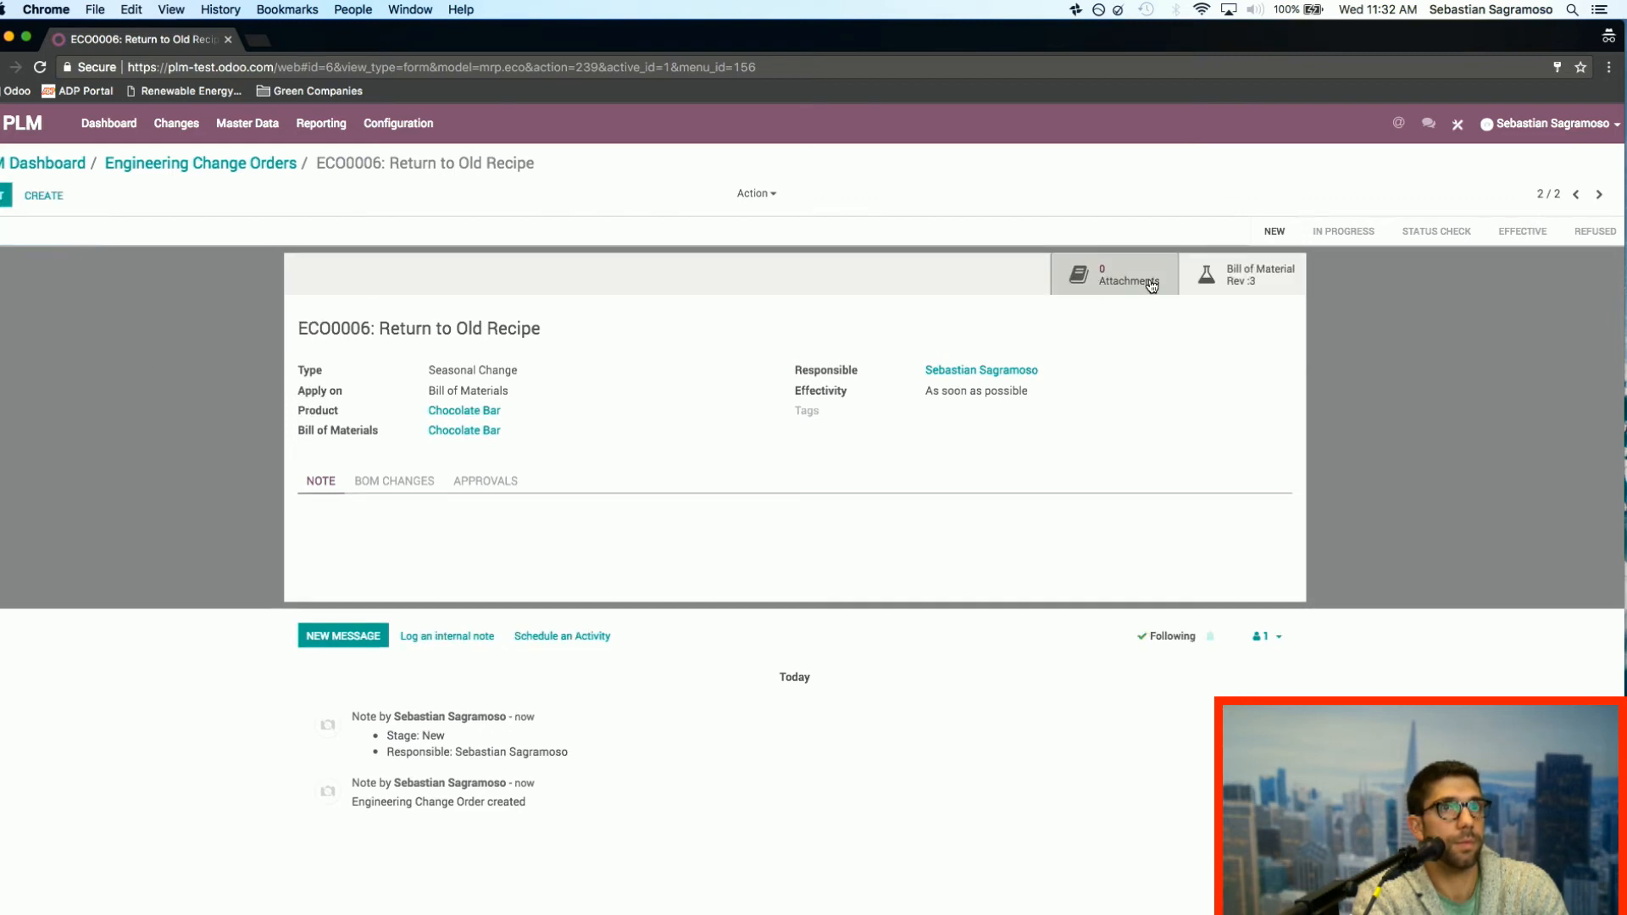
{"action": "left_click", "coordinate": [1244, 280]}
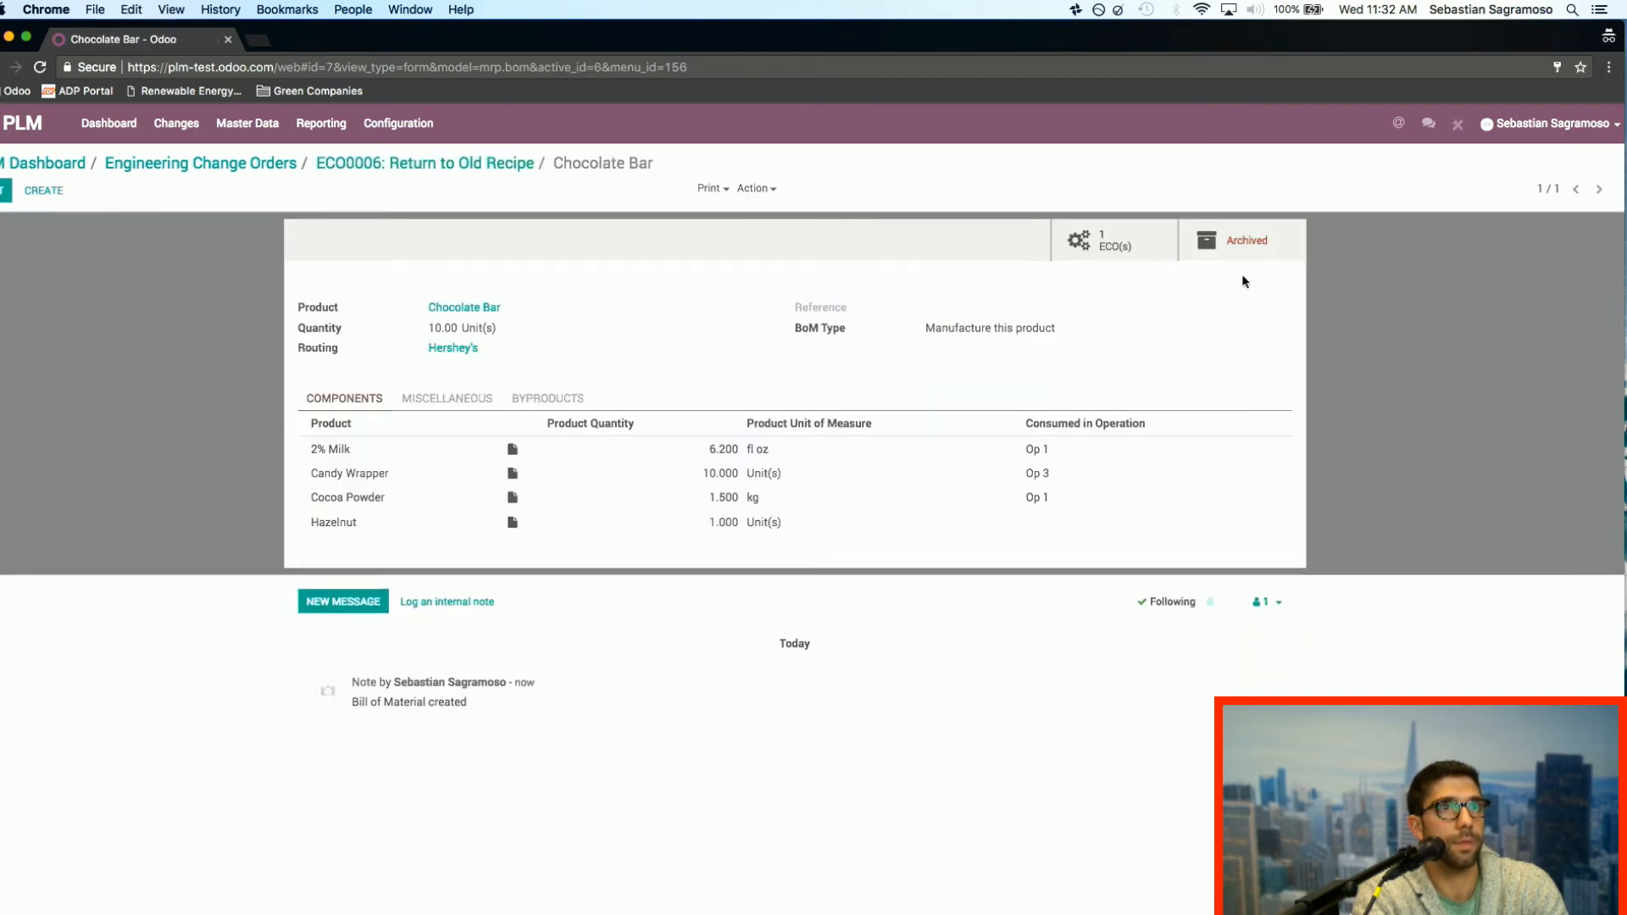
{"action": "left_click", "coordinate": [4, 195]}
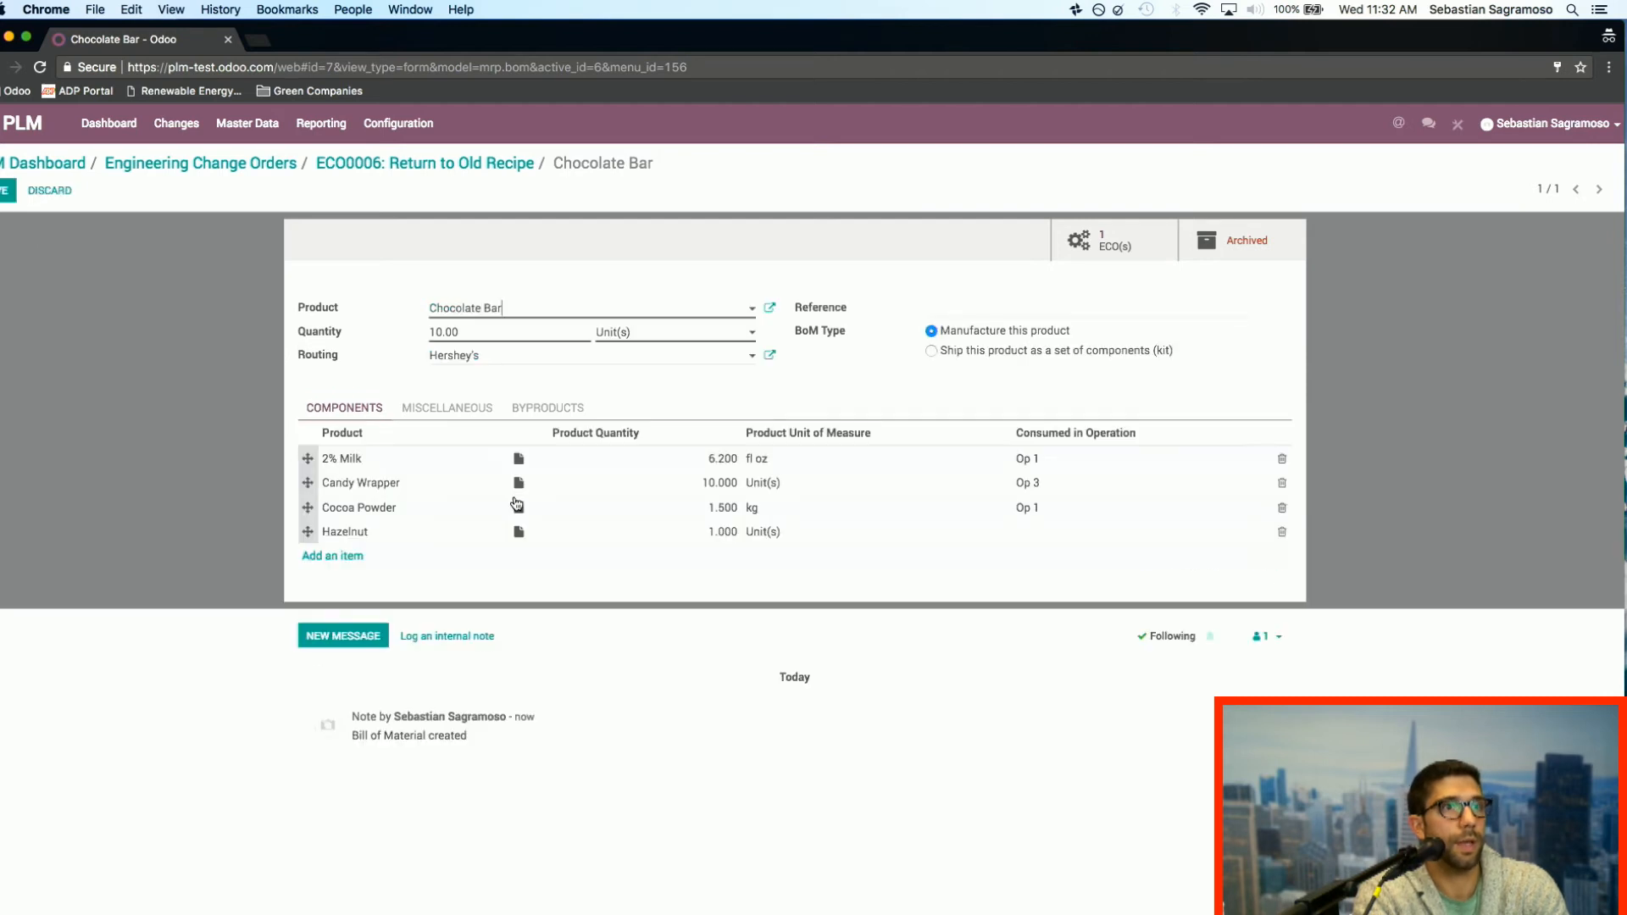
{"action": "left_click", "coordinate": [1281, 535]}
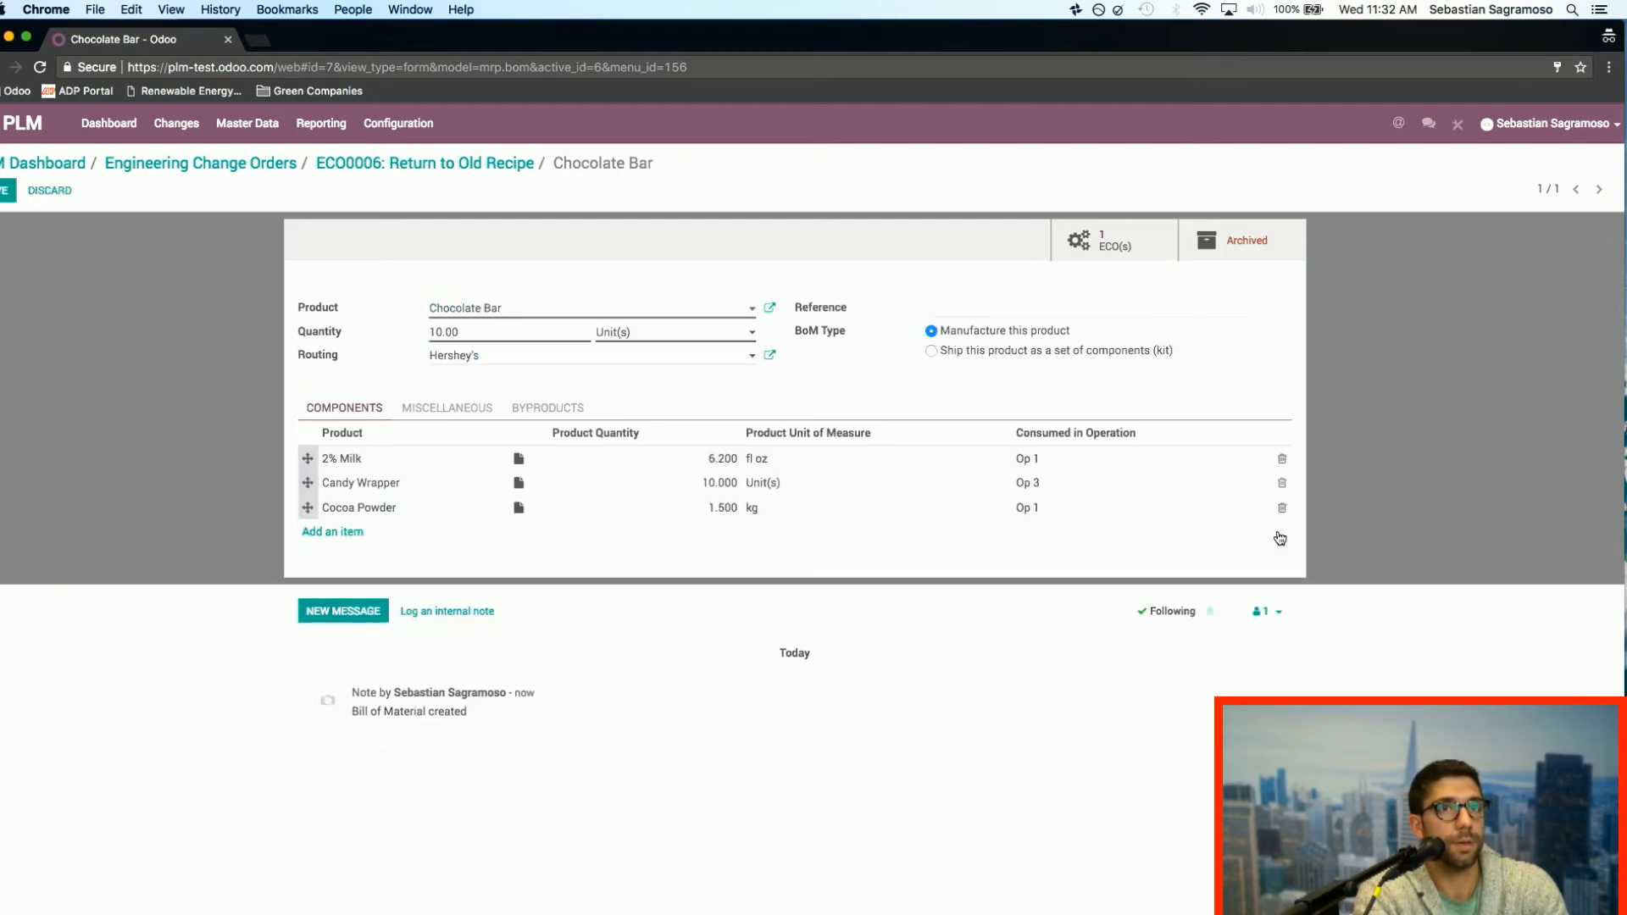
{"action": "left_click", "coordinate": [5, 190]}
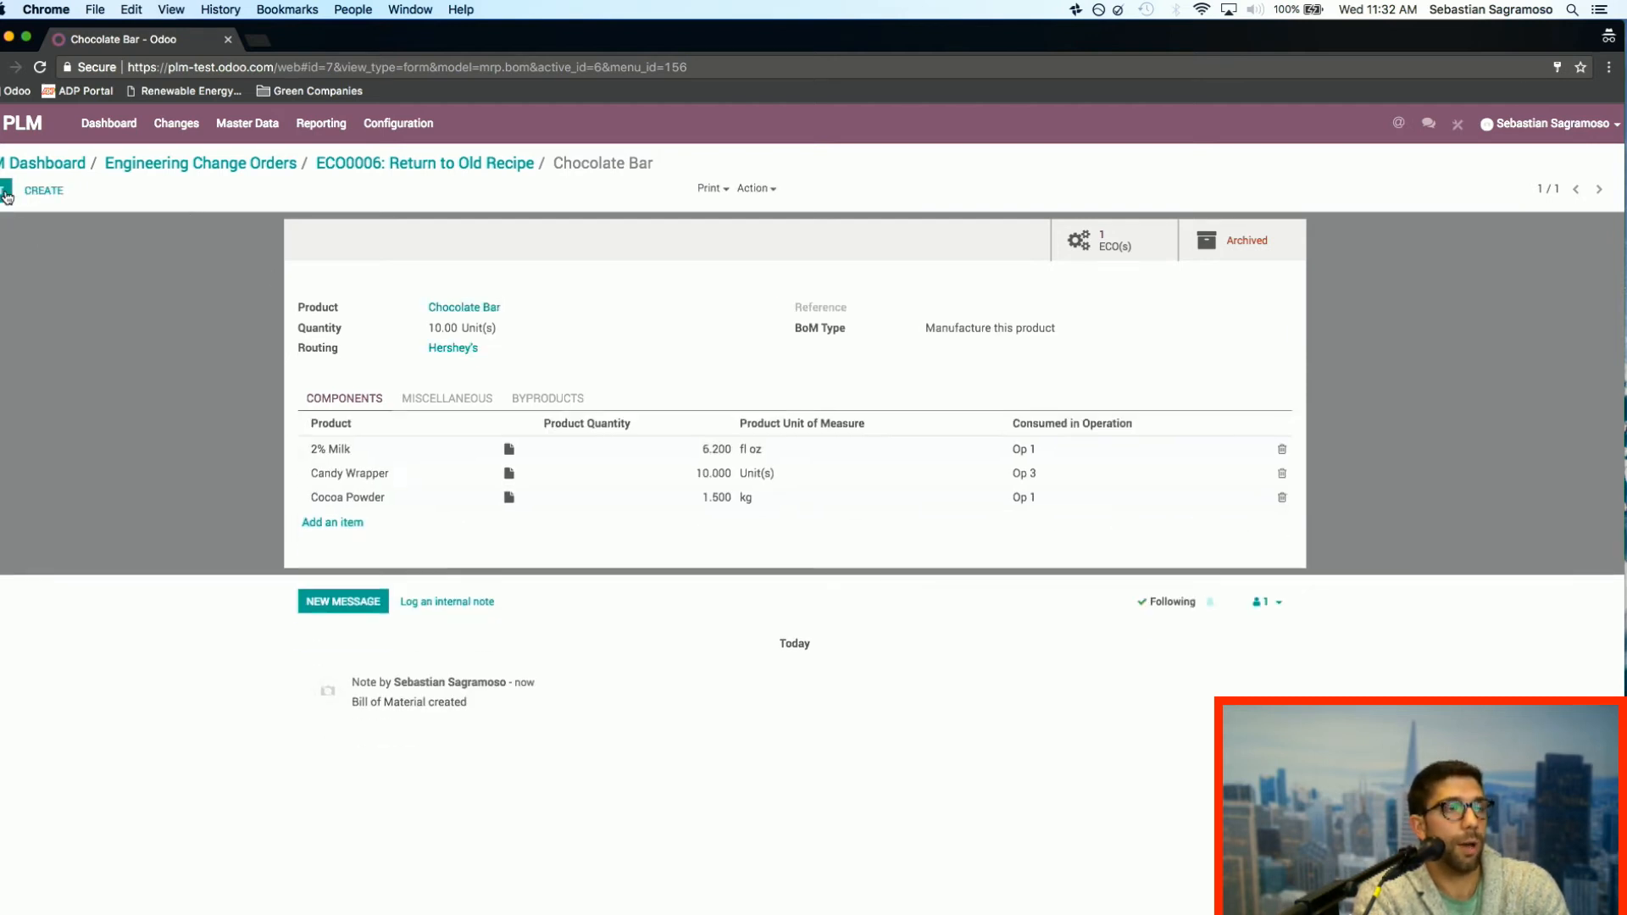
Step: Review the BoM changes of the Return to Old Recipe order and try to move it straight to the Effective stage
{"action": "left_click", "coordinate": [481, 166]}
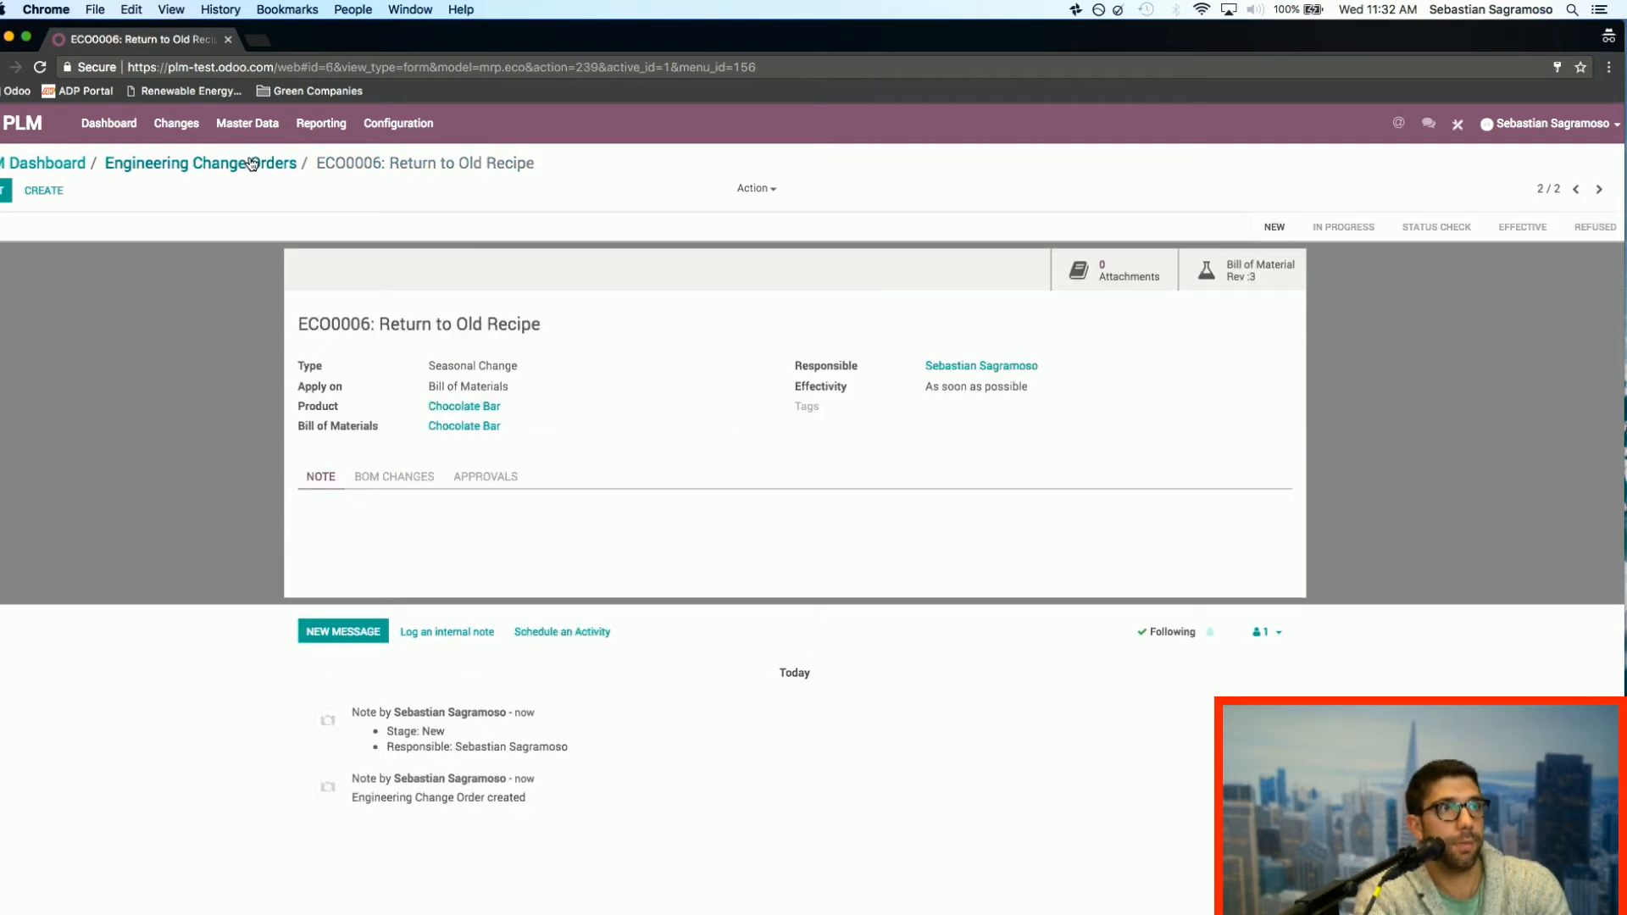
{"action": "left_click", "coordinate": [405, 476]}
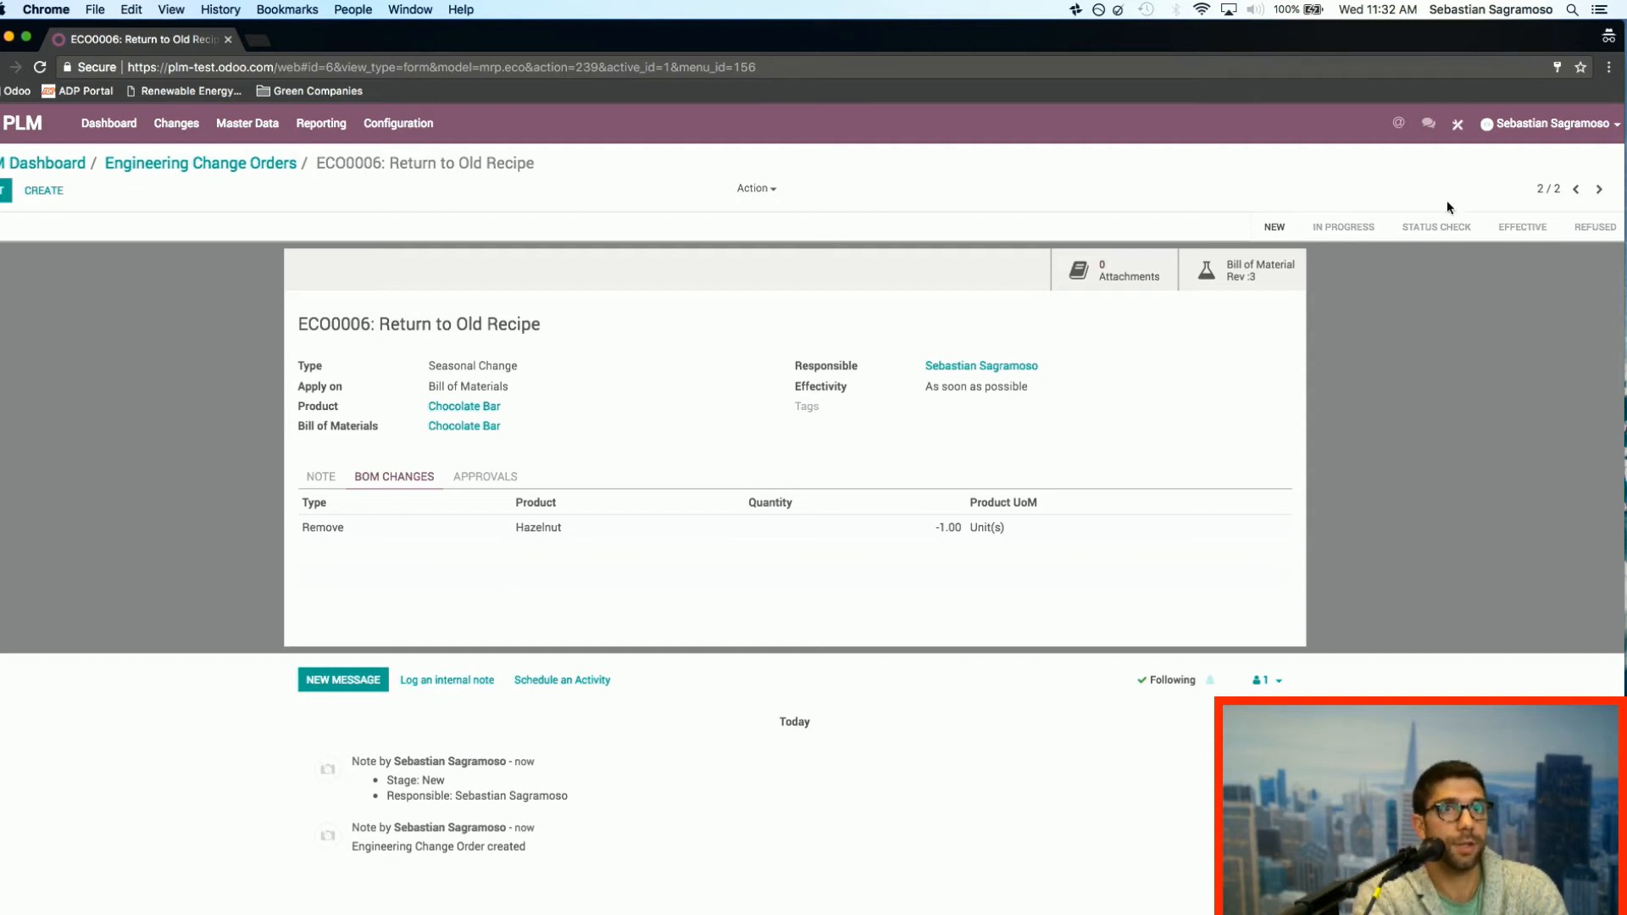
{"action": "left_click", "coordinate": [1522, 227]}
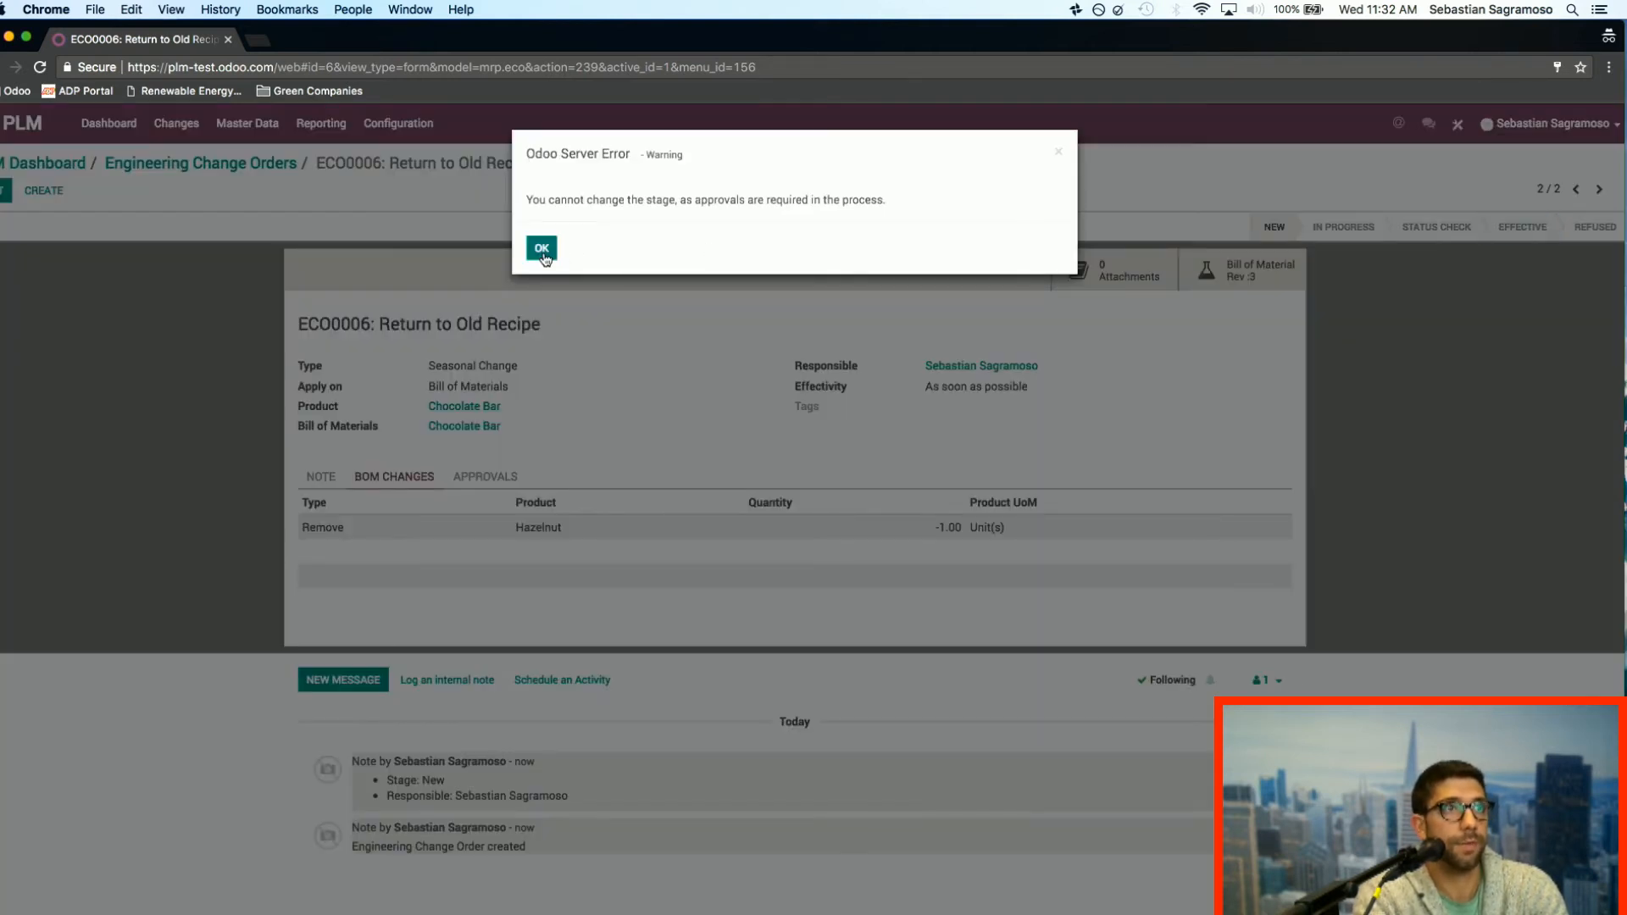
{"action": "left_click", "coordinate": [535, 252]}
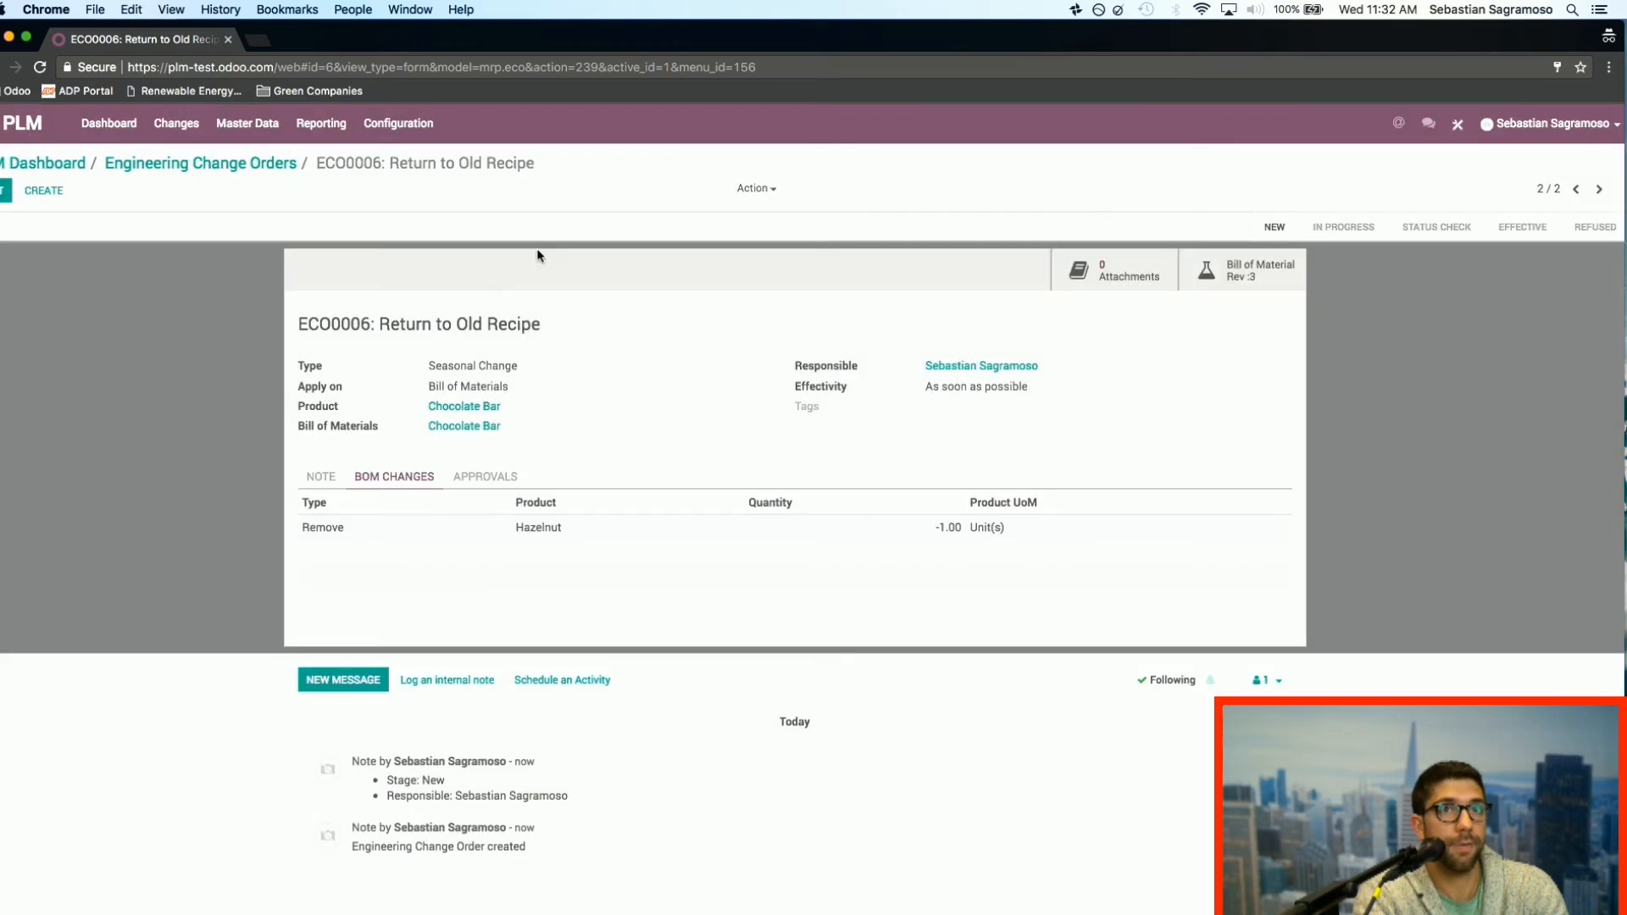
Step: Move the Return to Old Recipe order to Status Check, then approve it and apply its changes
{"action": "left_click", "coordinate": [1432, 228]}
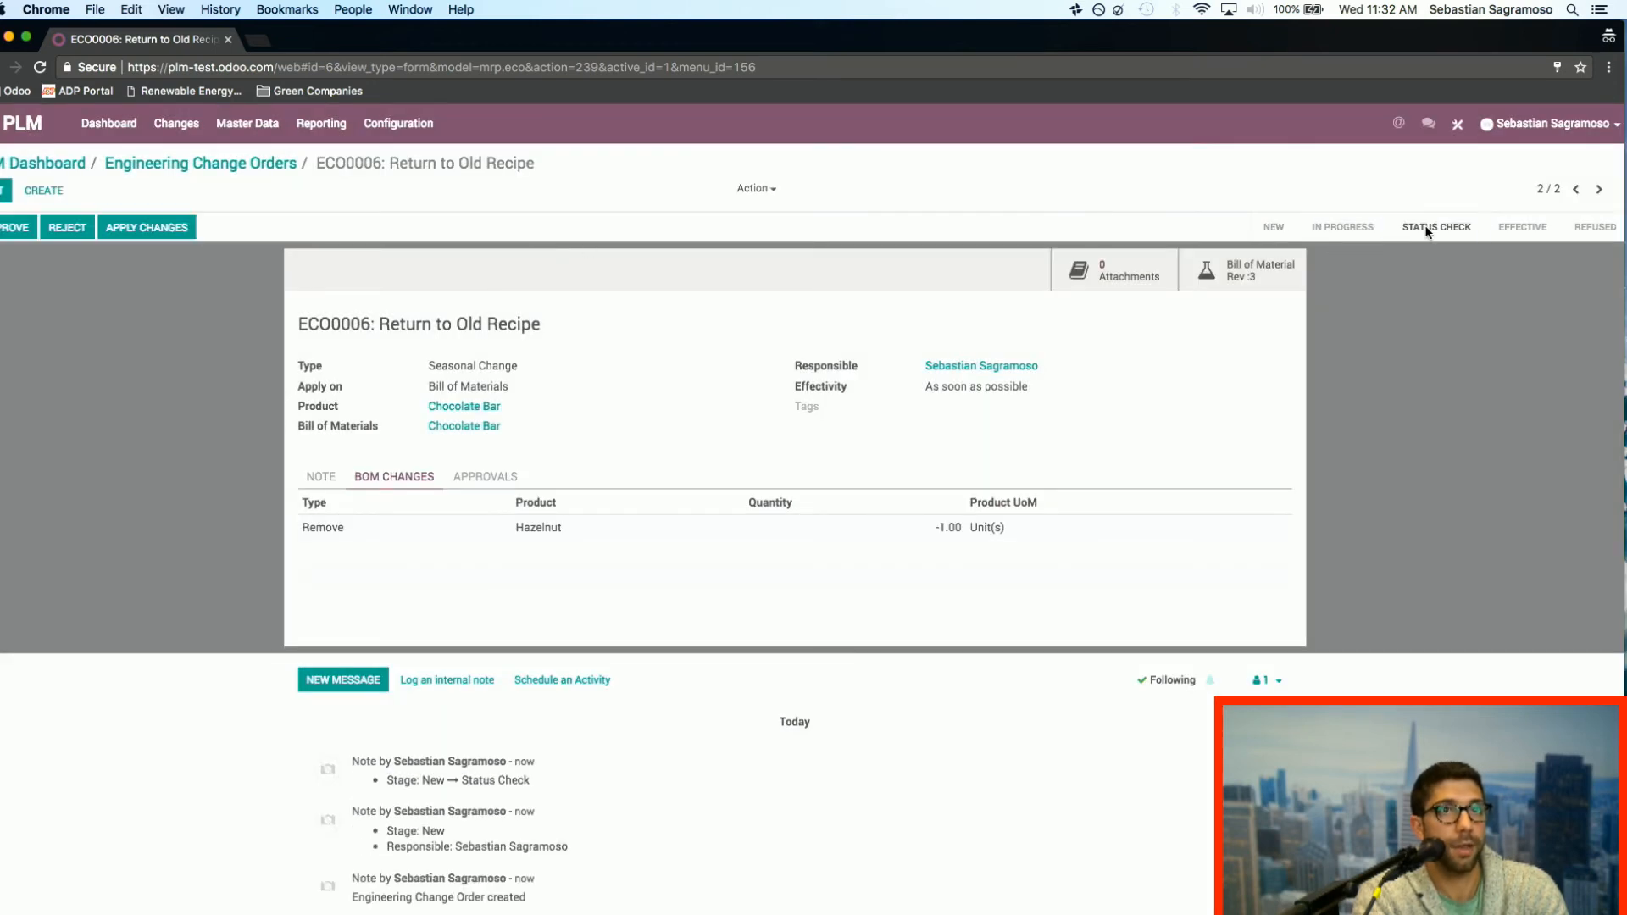
{"action": "left_click", "coordinate": [15, 240]}
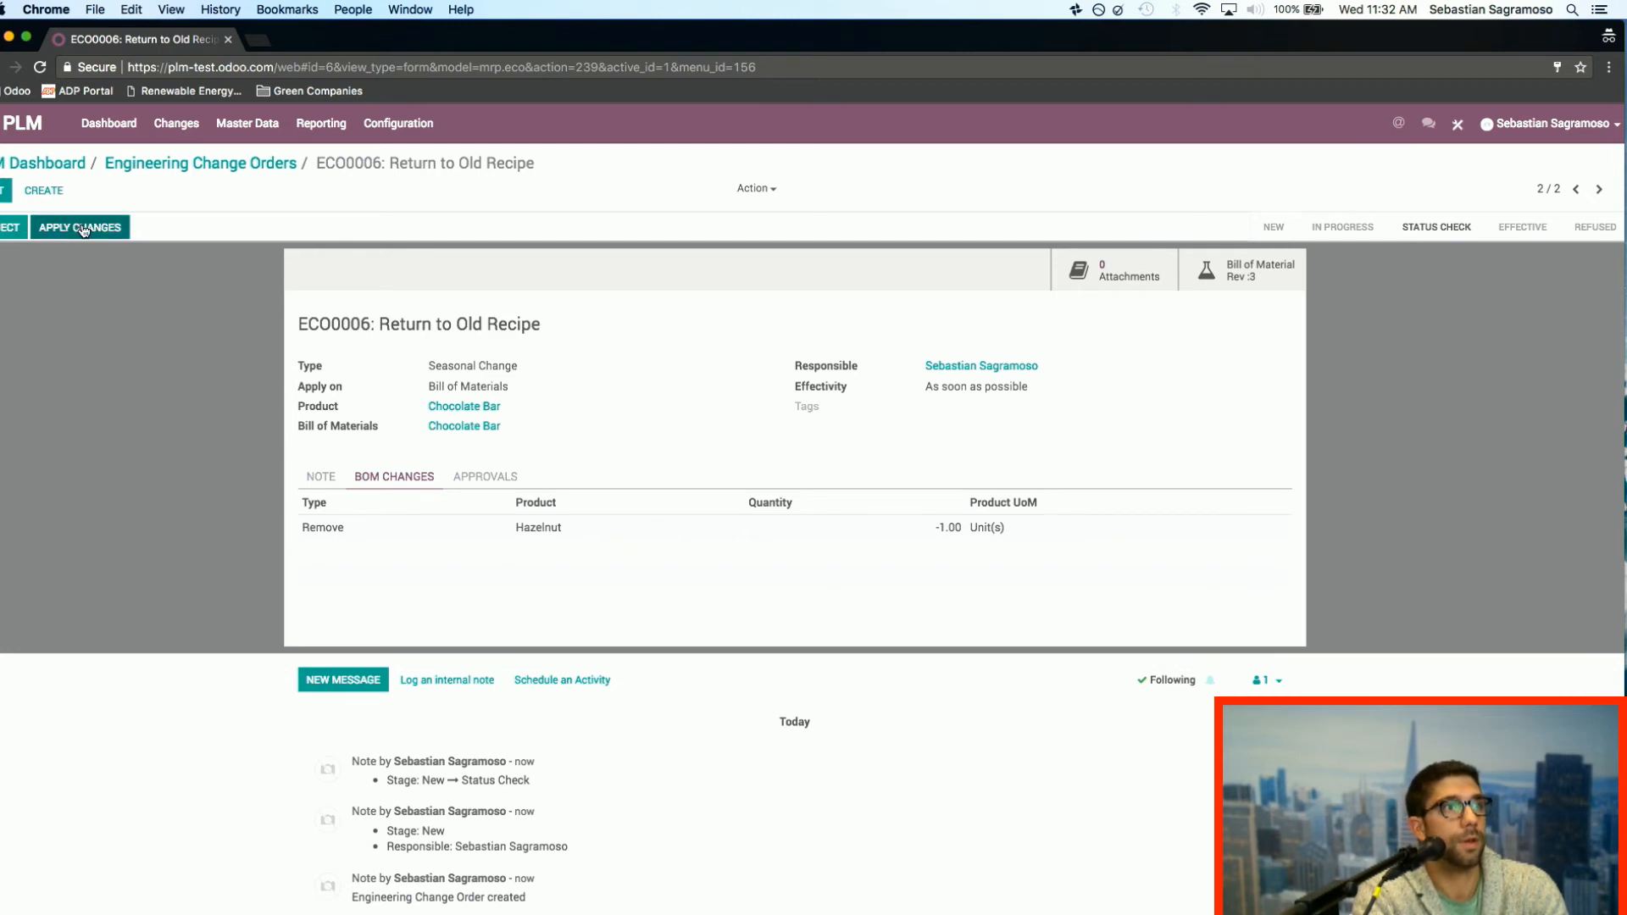
{"action": "left_click", "coordinate": [80, 227]}
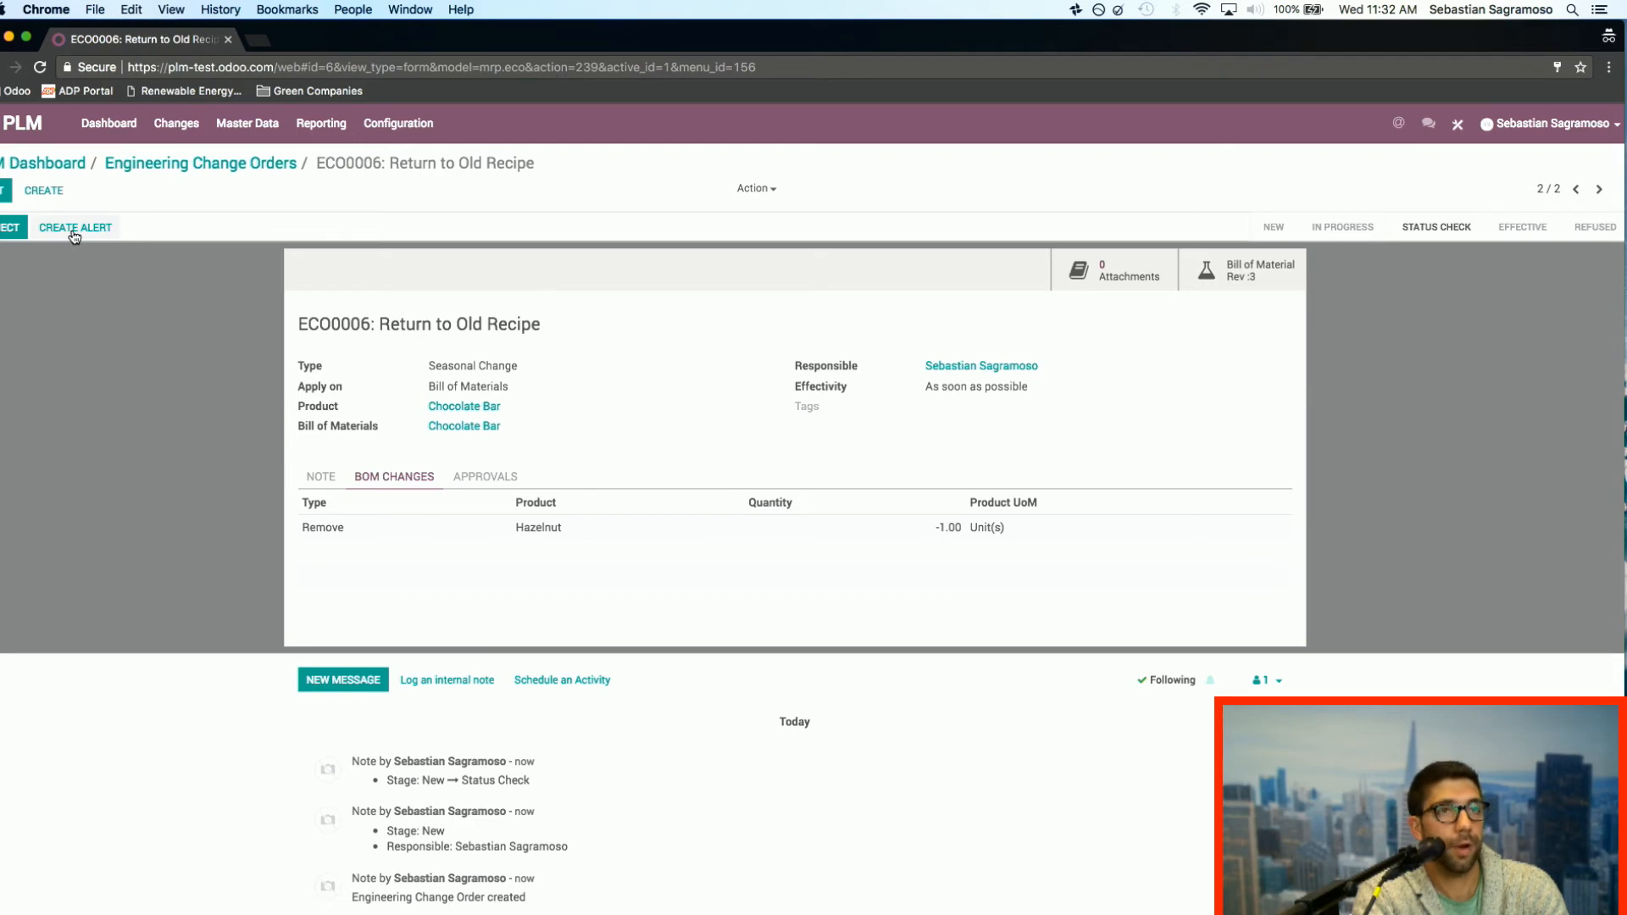
Step: Create a work order alert for the change with routing Hershey's and work center Mixing Station, and save it
{"action": "left_click", "coordinate": [74, 229]}
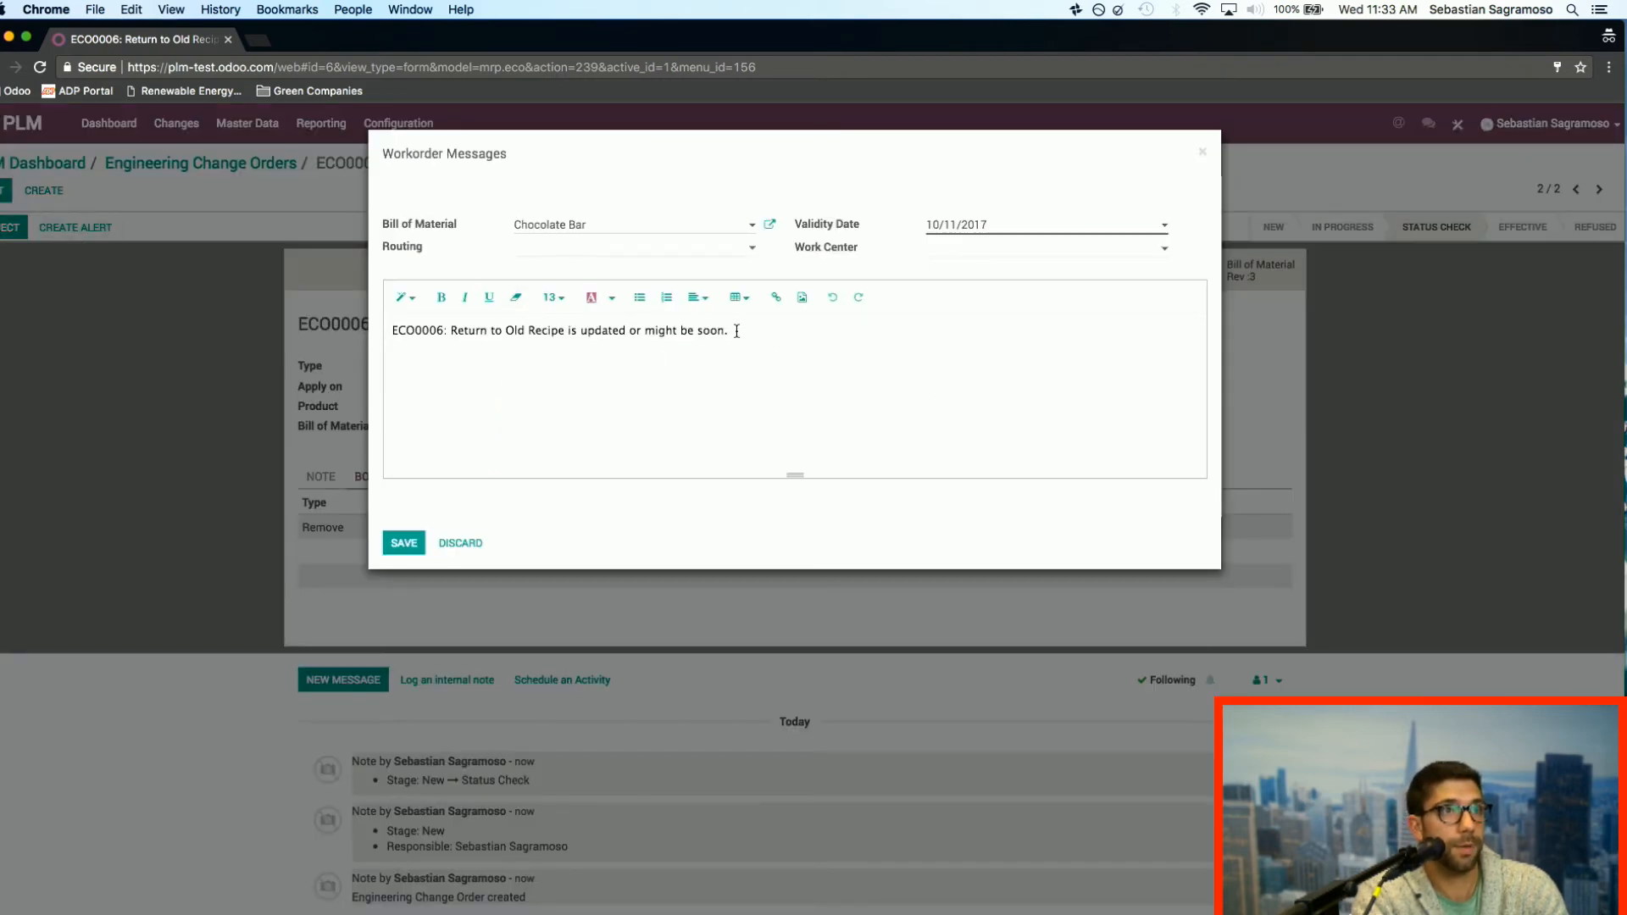
{"action": "left_click", "coordinate": [574, 252]}
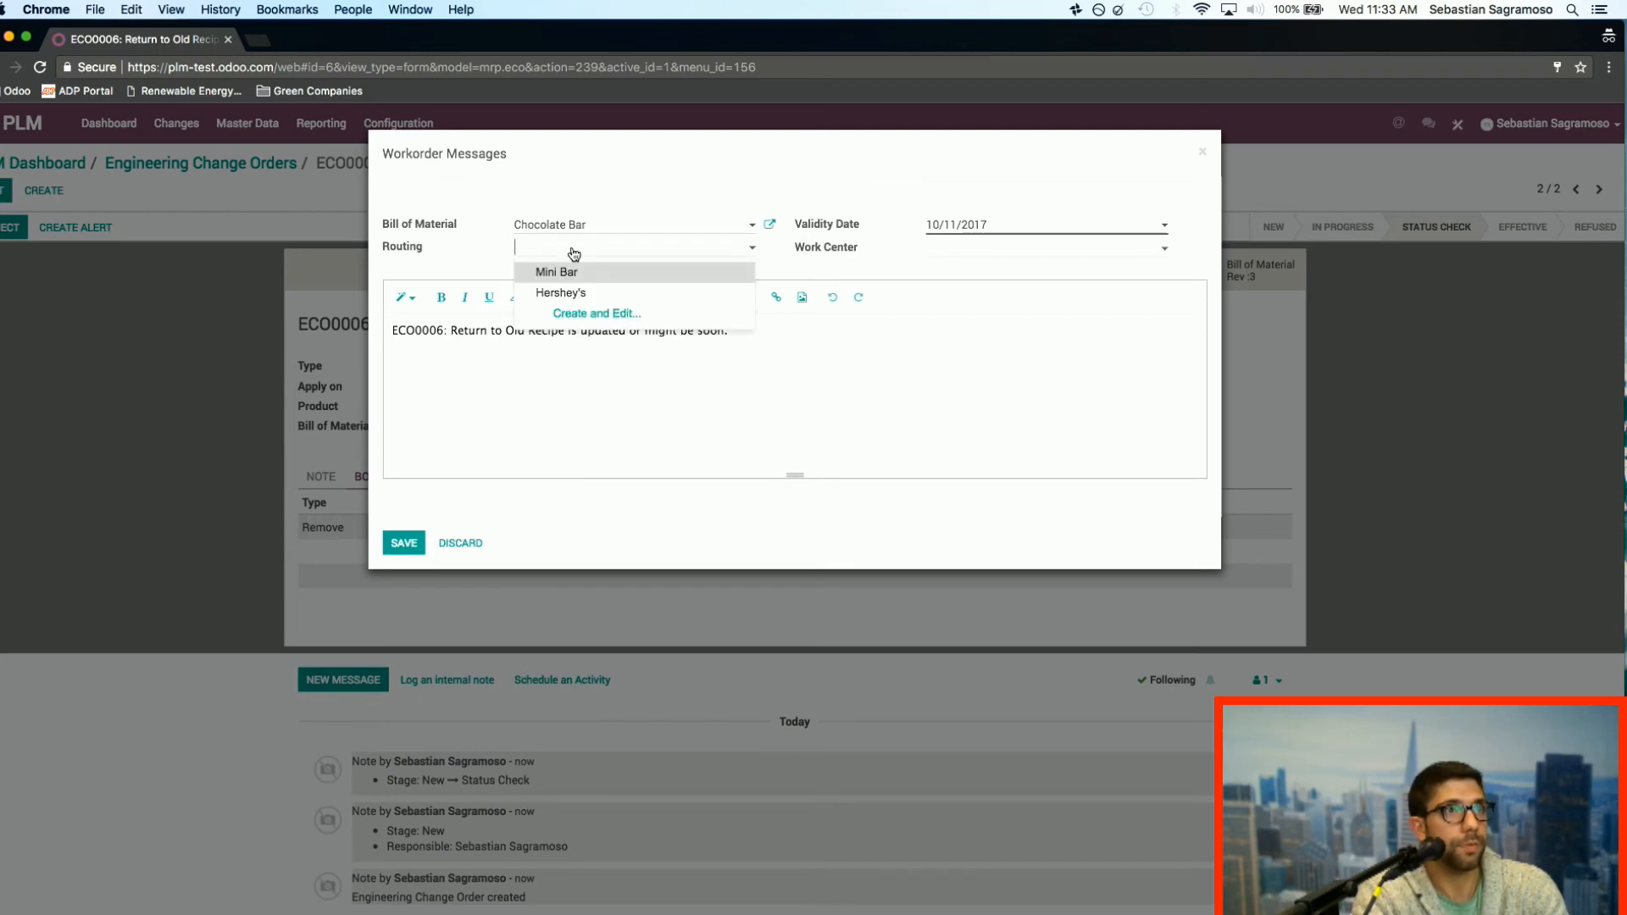
{"action": "left_click", "coordinate": [589, 299]}
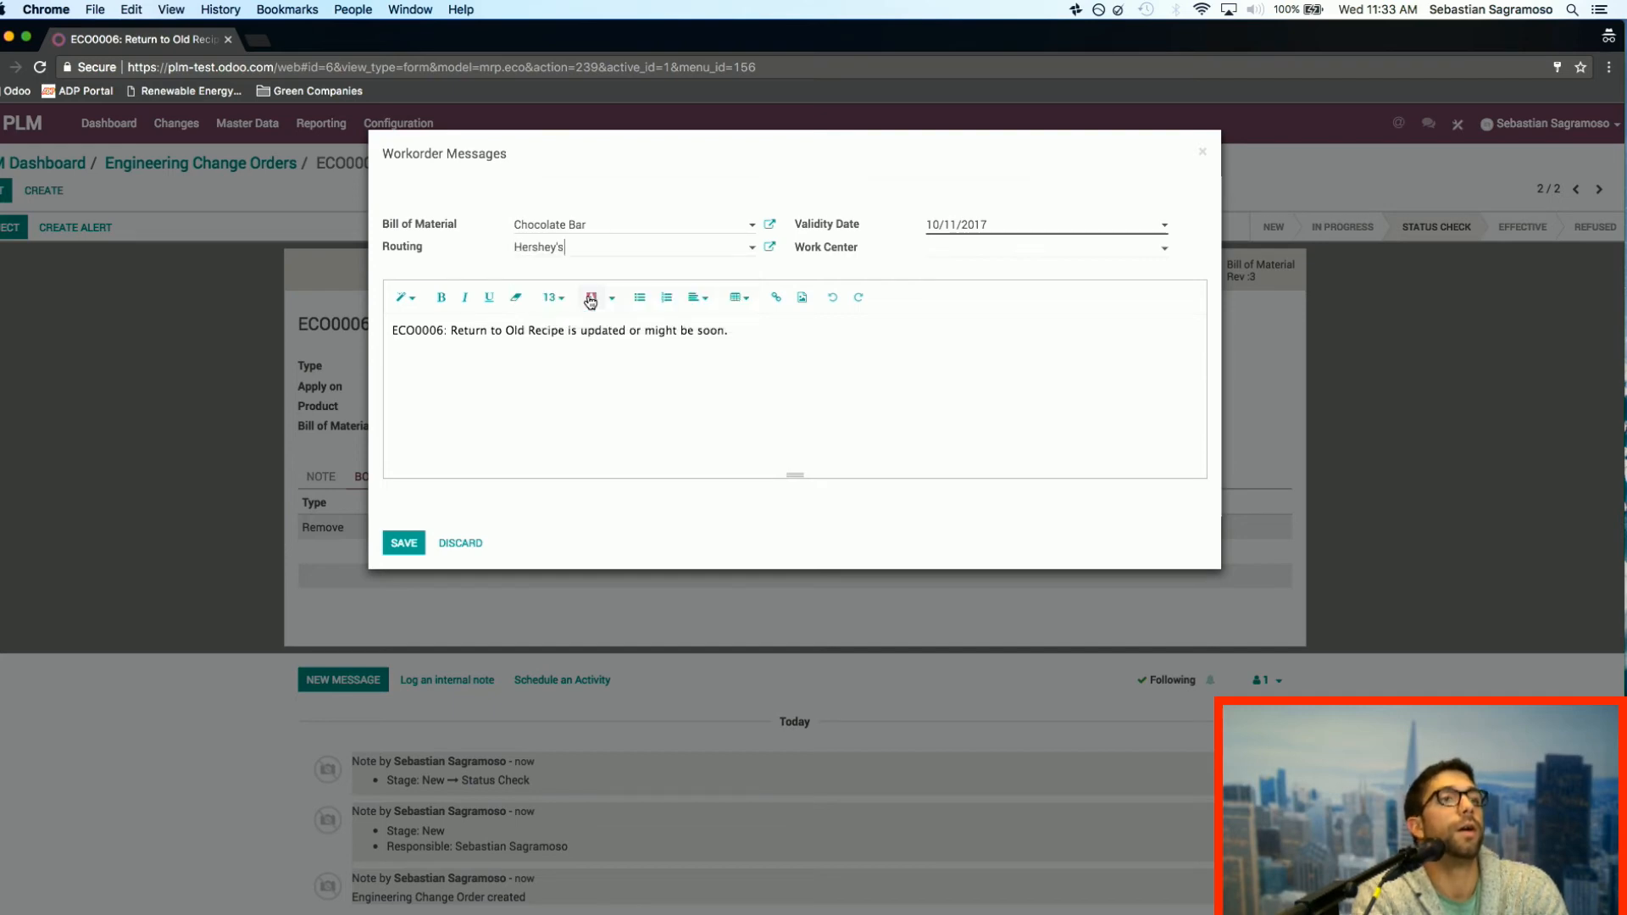
{"action": "left_click", "coordinate": [971, 252]}
{"action": "left_click", "coordinate": [1007, 274]}
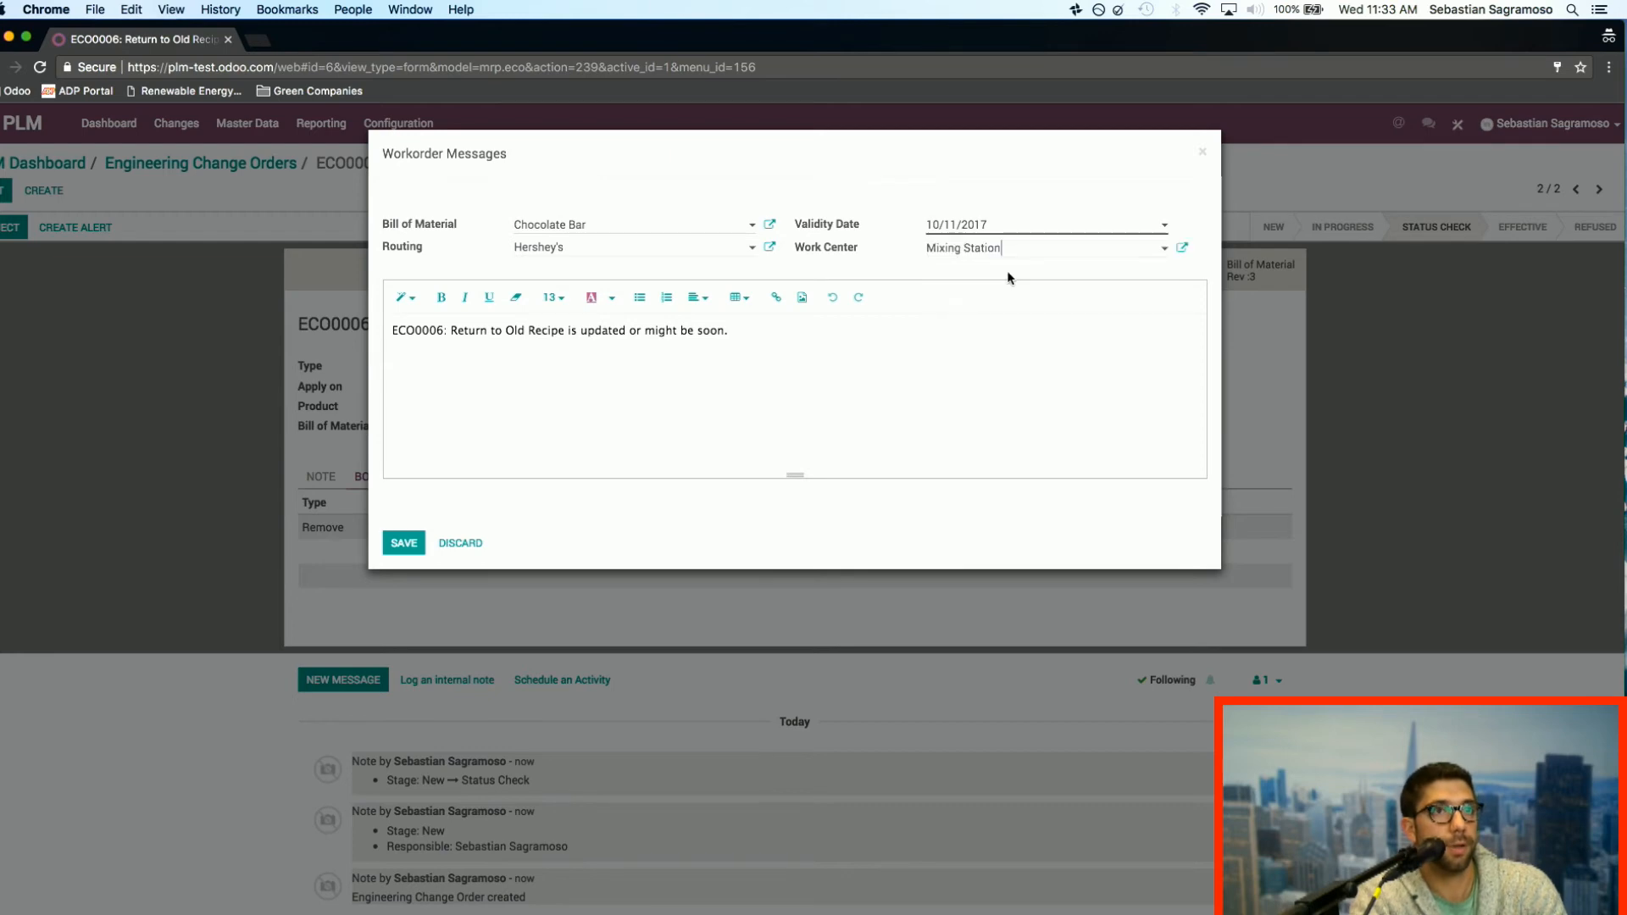
{"action": "left_click", "coordinate": [406, 547]}
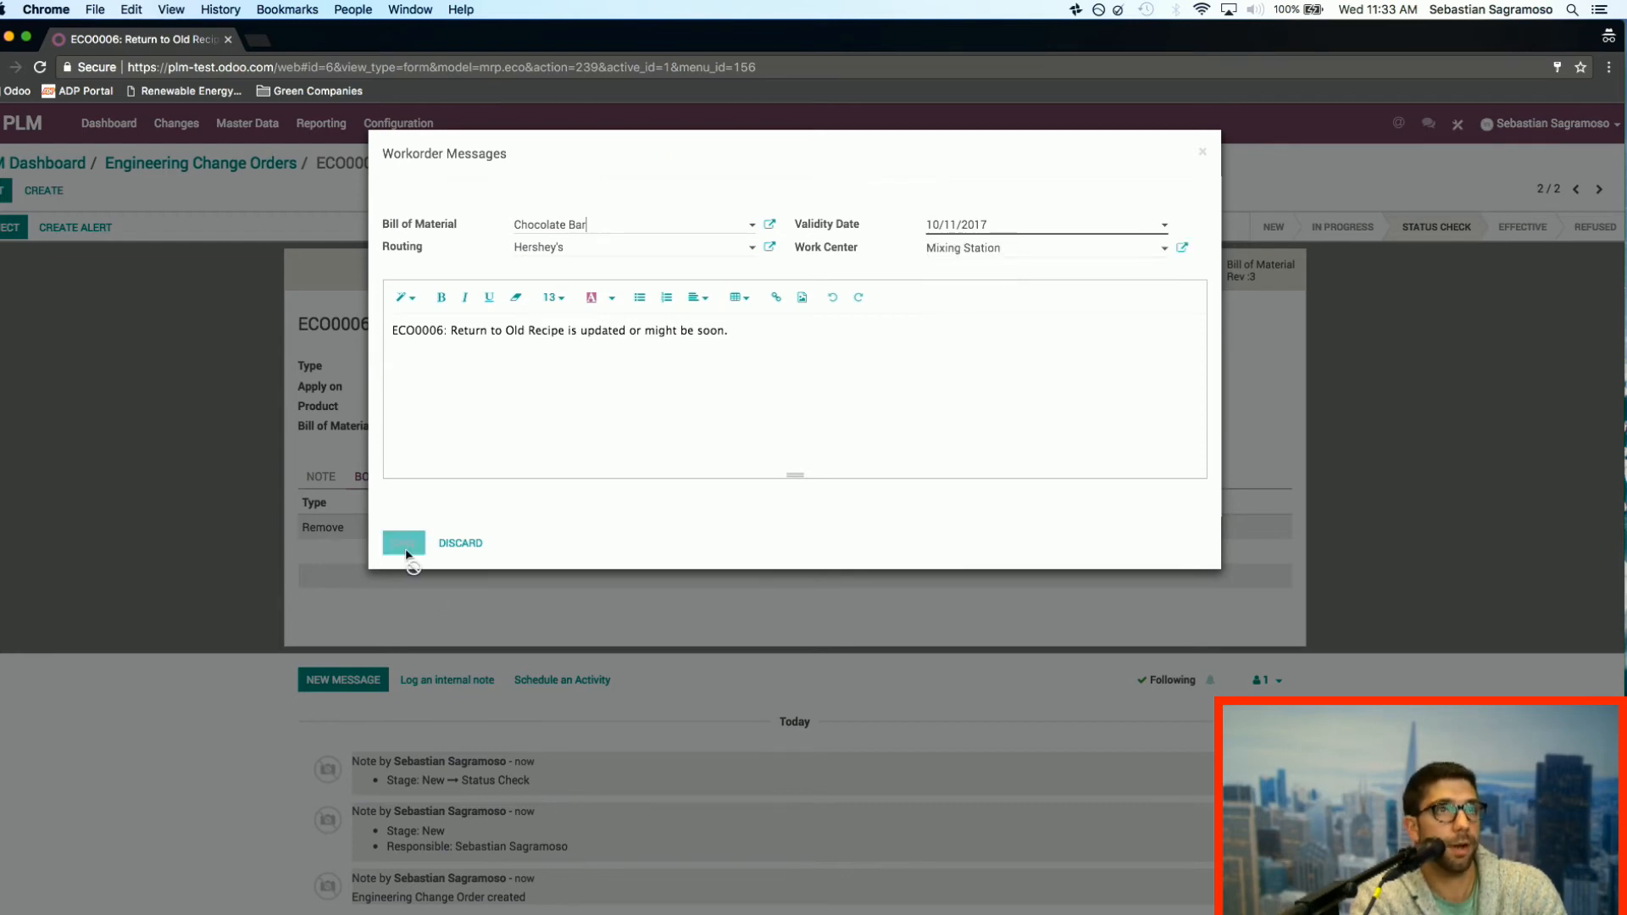
Step: Leave the change order and switch to the Manufacturing app's work centers dashboard
{"action": "left_click", "coordinate": [48, 167]}
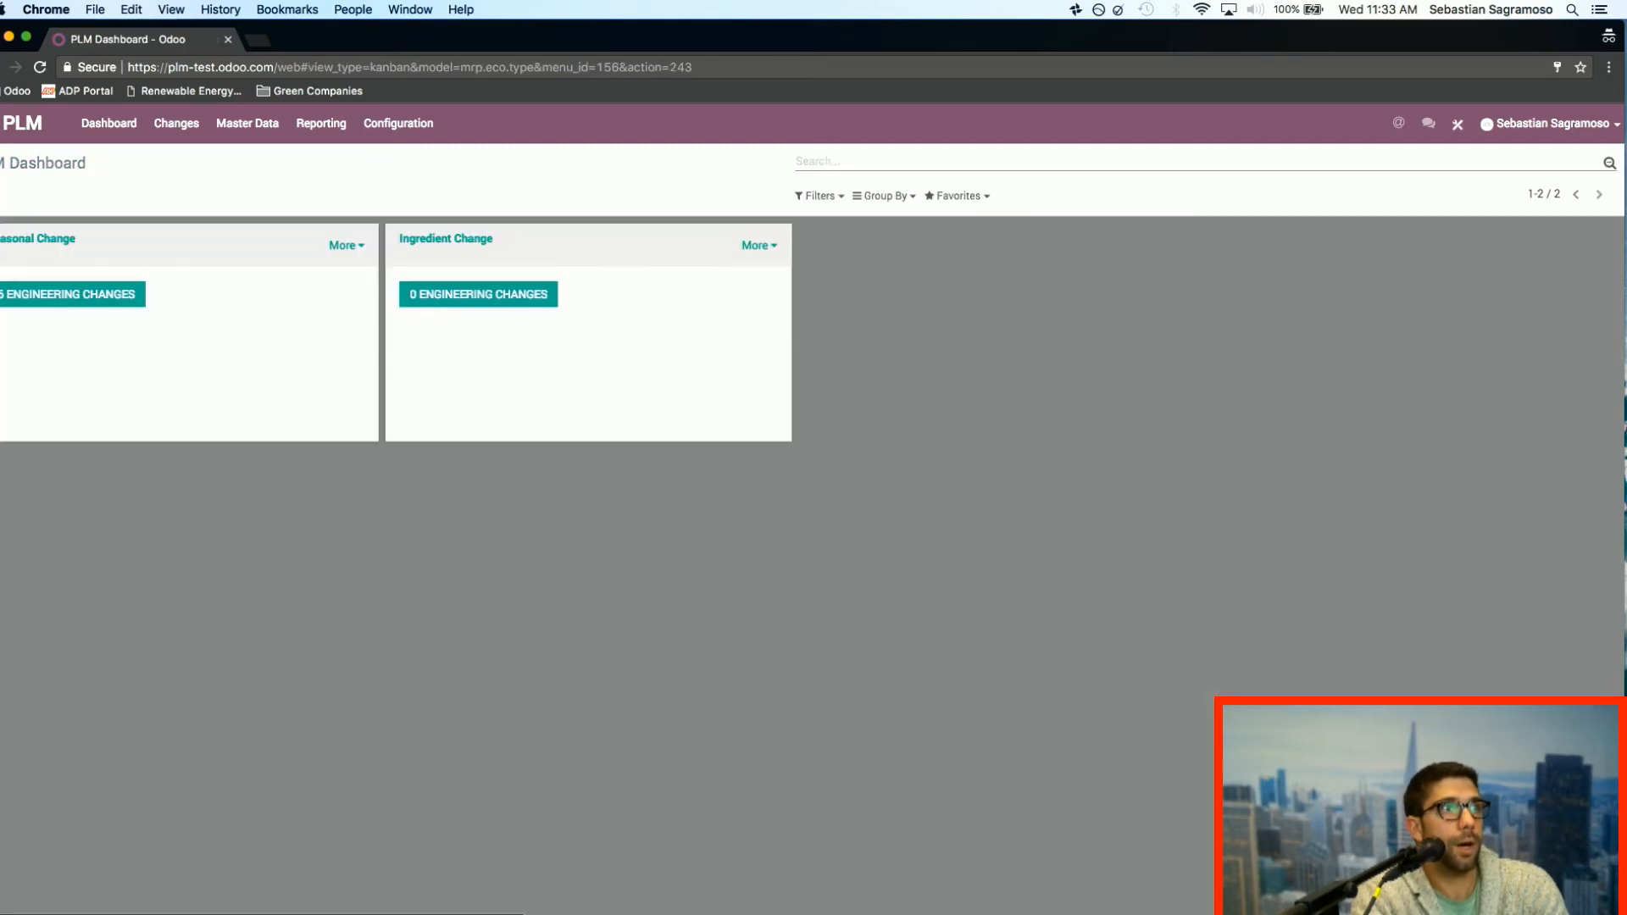
{"action": "left_click", "coordinate": [2, 124]}
{"action": "left_click", "coordinate": [971, 322]}
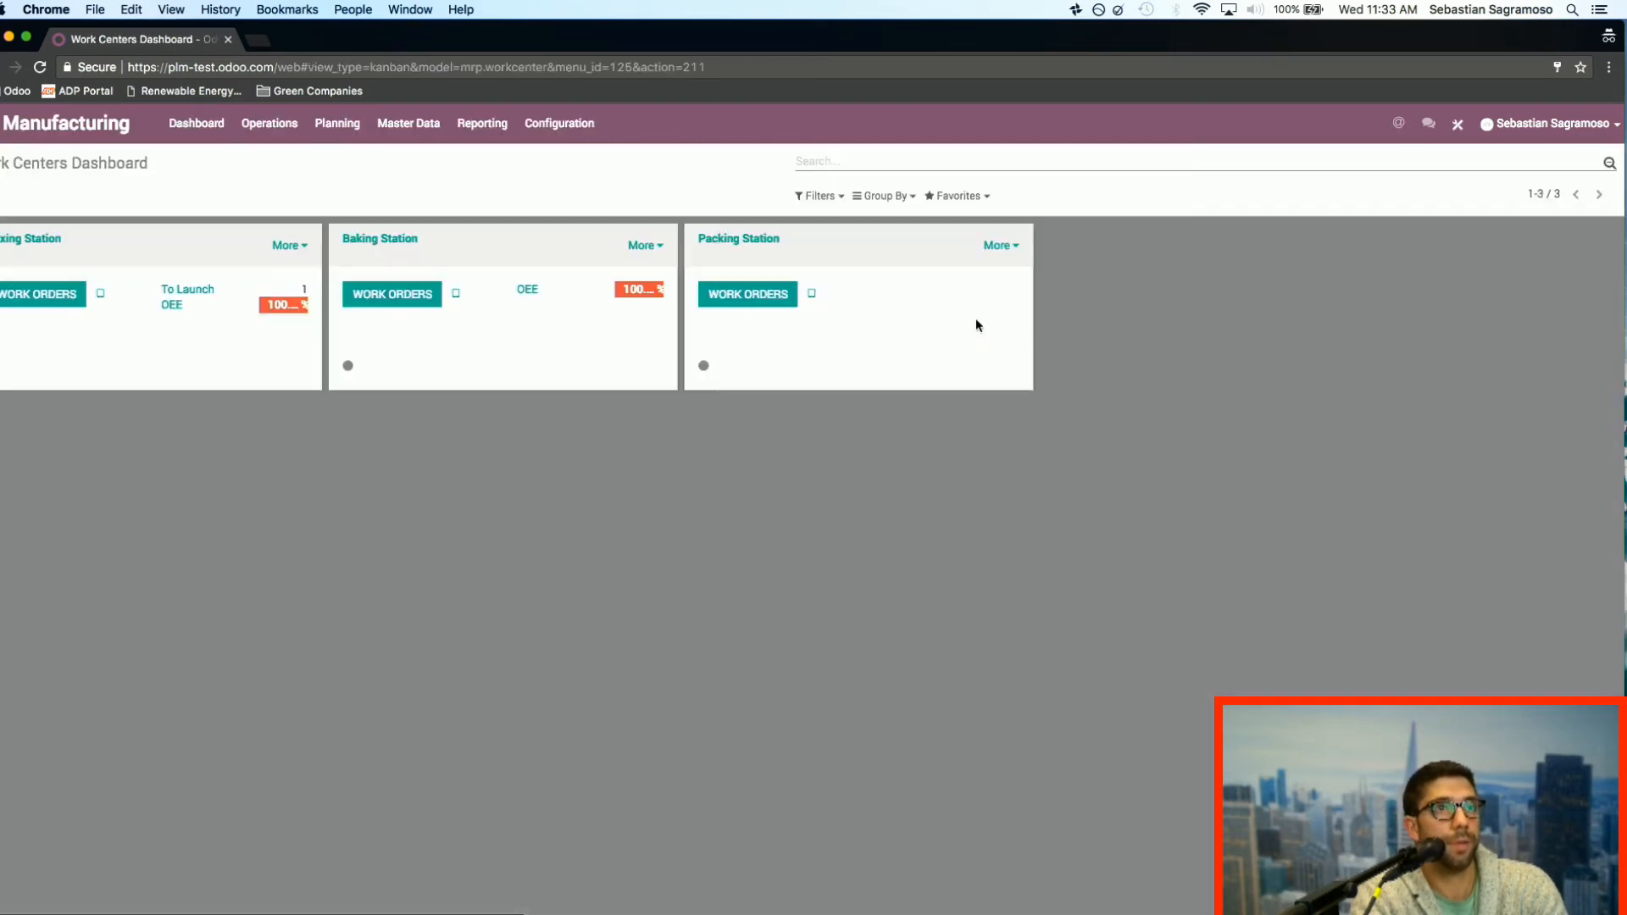
Step: Start a new manufacturing order for the product Chocolate Bar with a quantity to produce of 5 units
{"action": "left_click", "coordinate": [403, 135]}
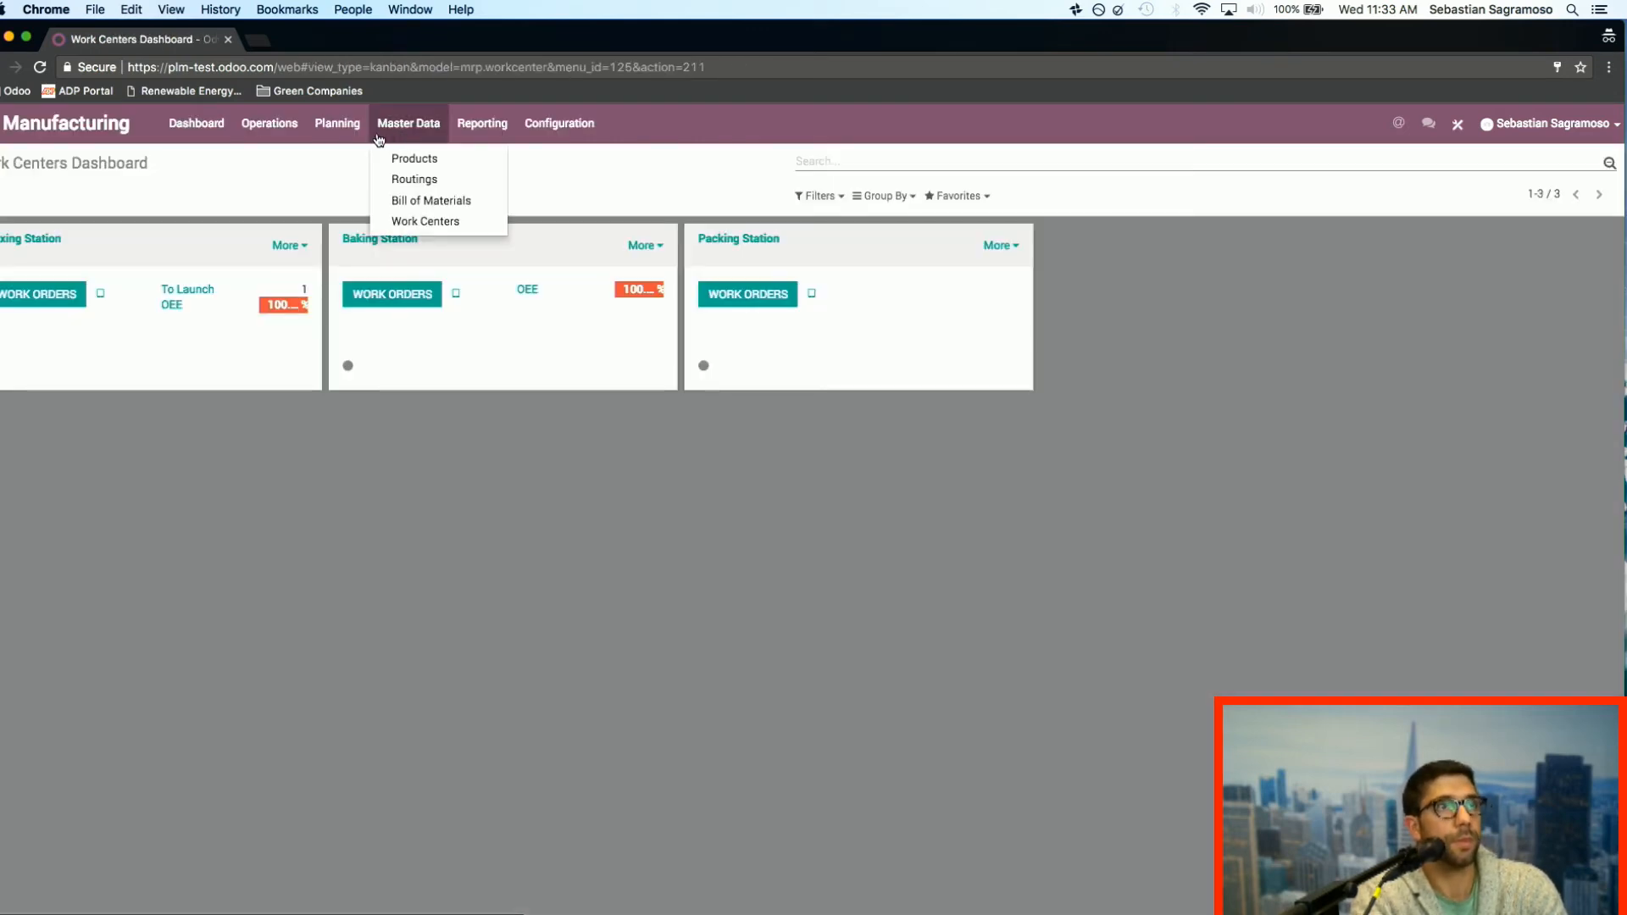
{"action": "left_click", "coordinate": [269, 126]}
{"action": "left_click", "coordinate": [282, 159]}
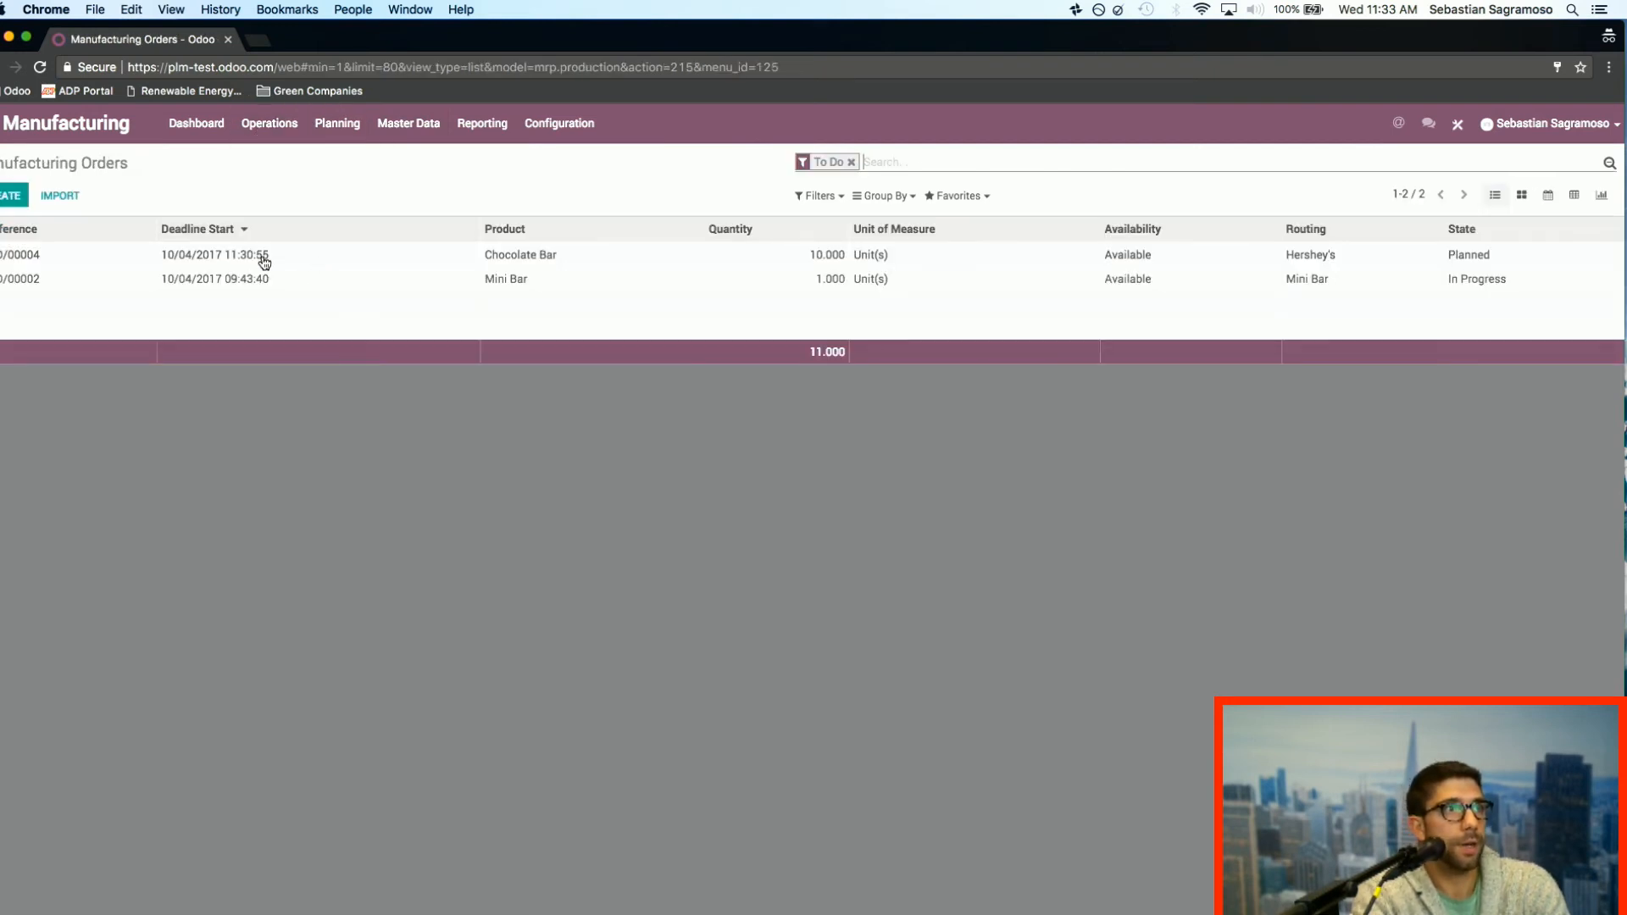
{"action": "left_click", "coordinate": [9, 197]}
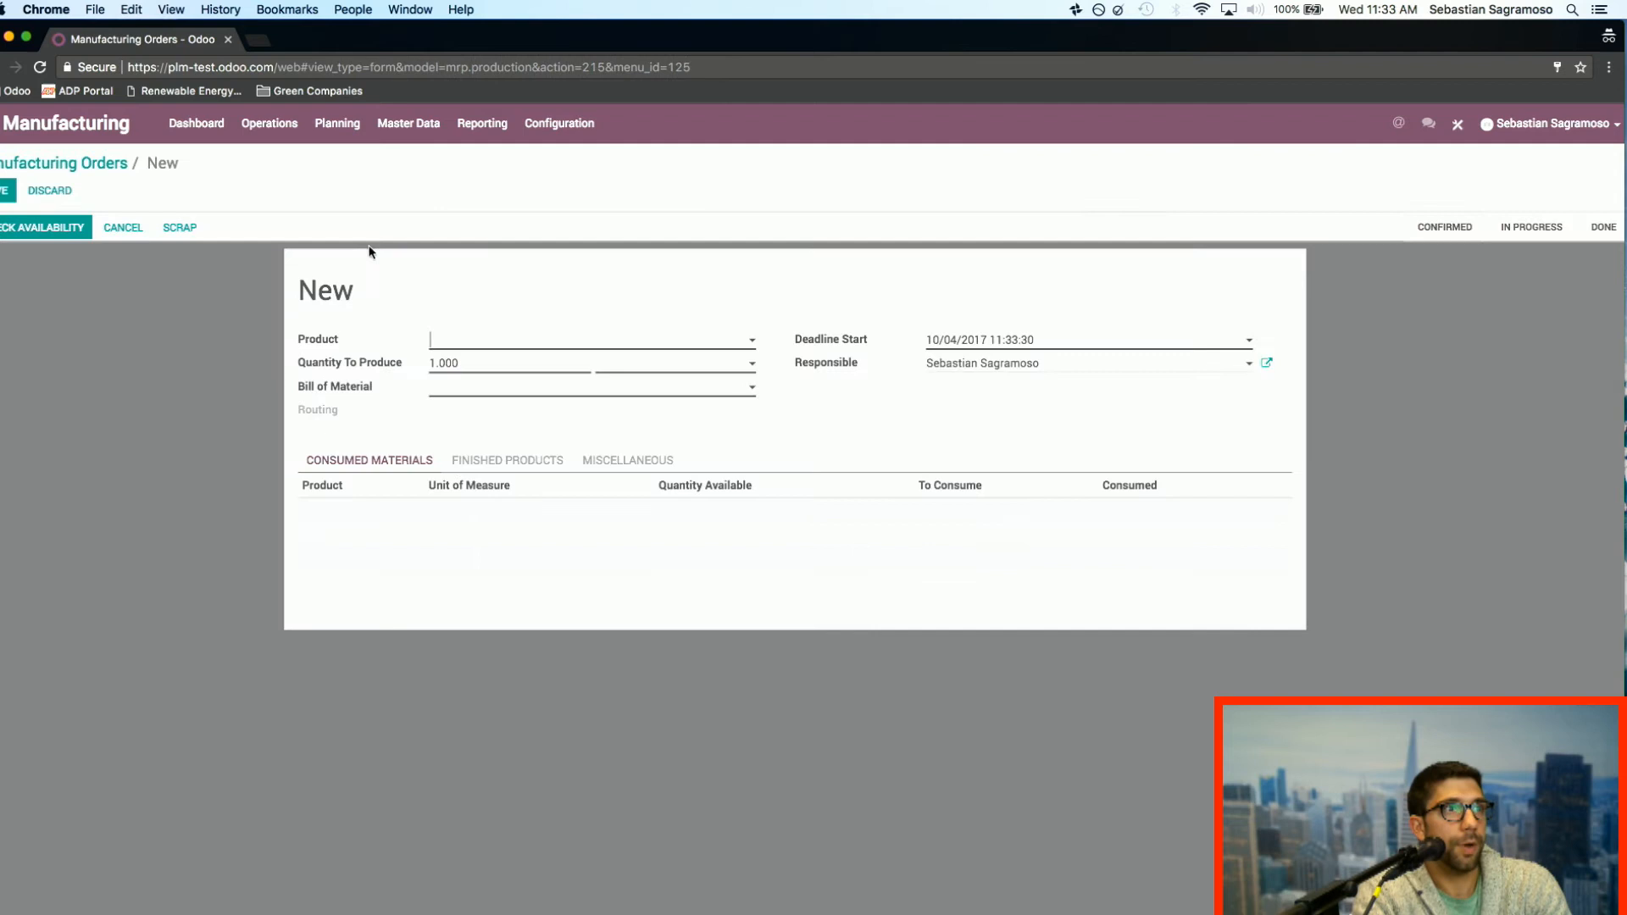
{"action": "left_click", "coordinate": [505, 345]}
{"action": "left_click", "coordinate": [523, 368]}
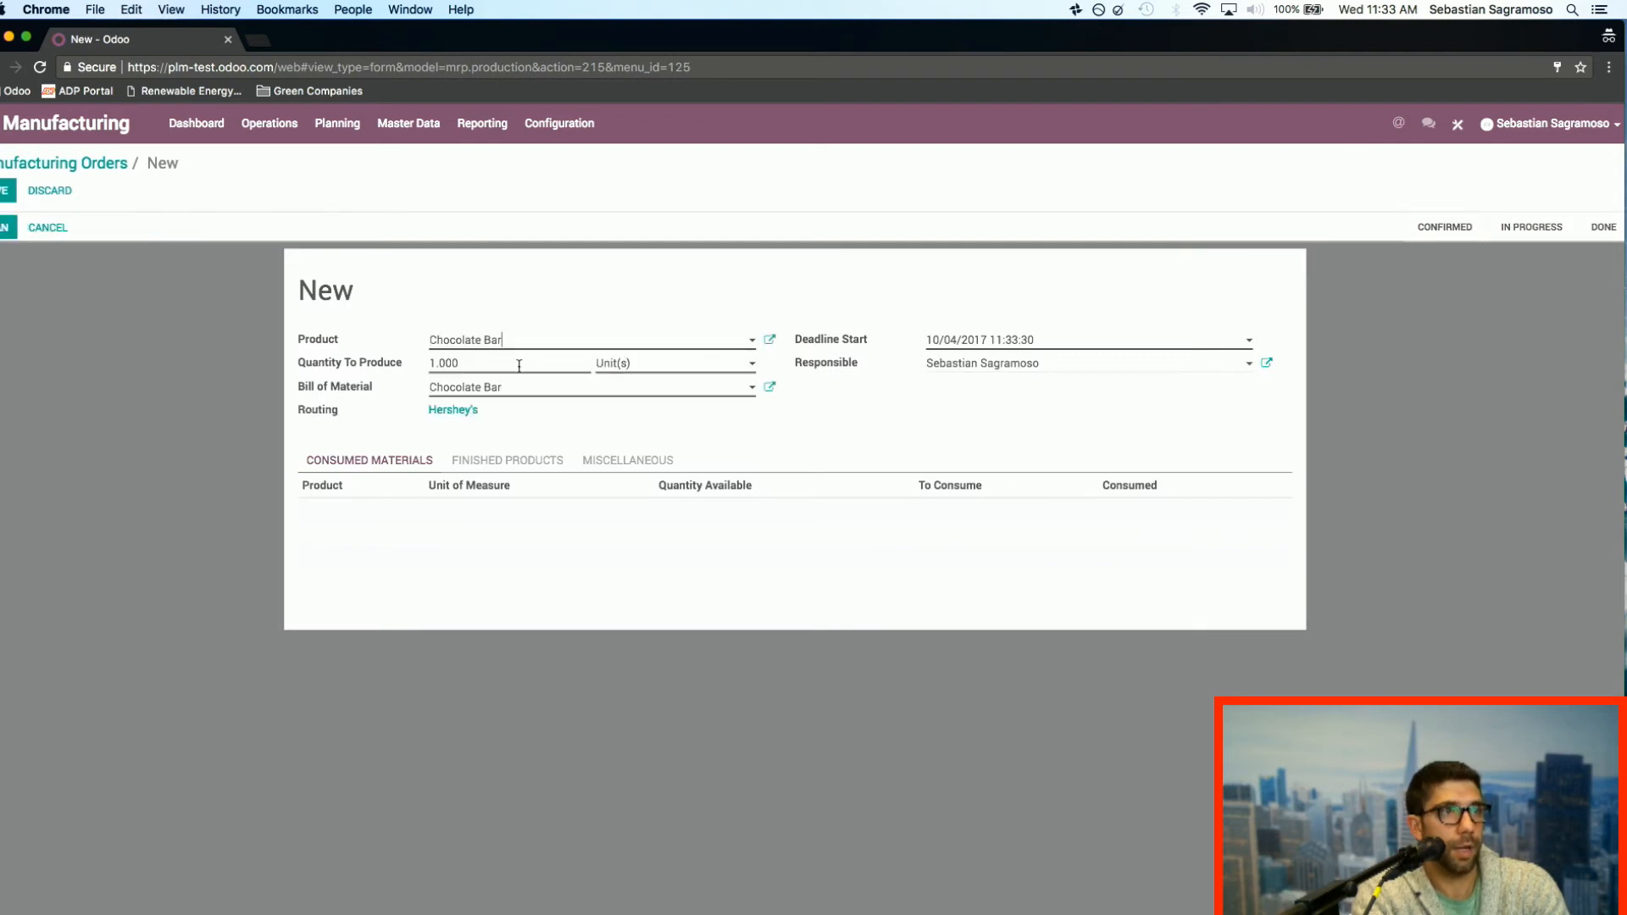
{"action": "left_click", "coordinate": [435, 363]}
{"action": "type", "text": "0"}
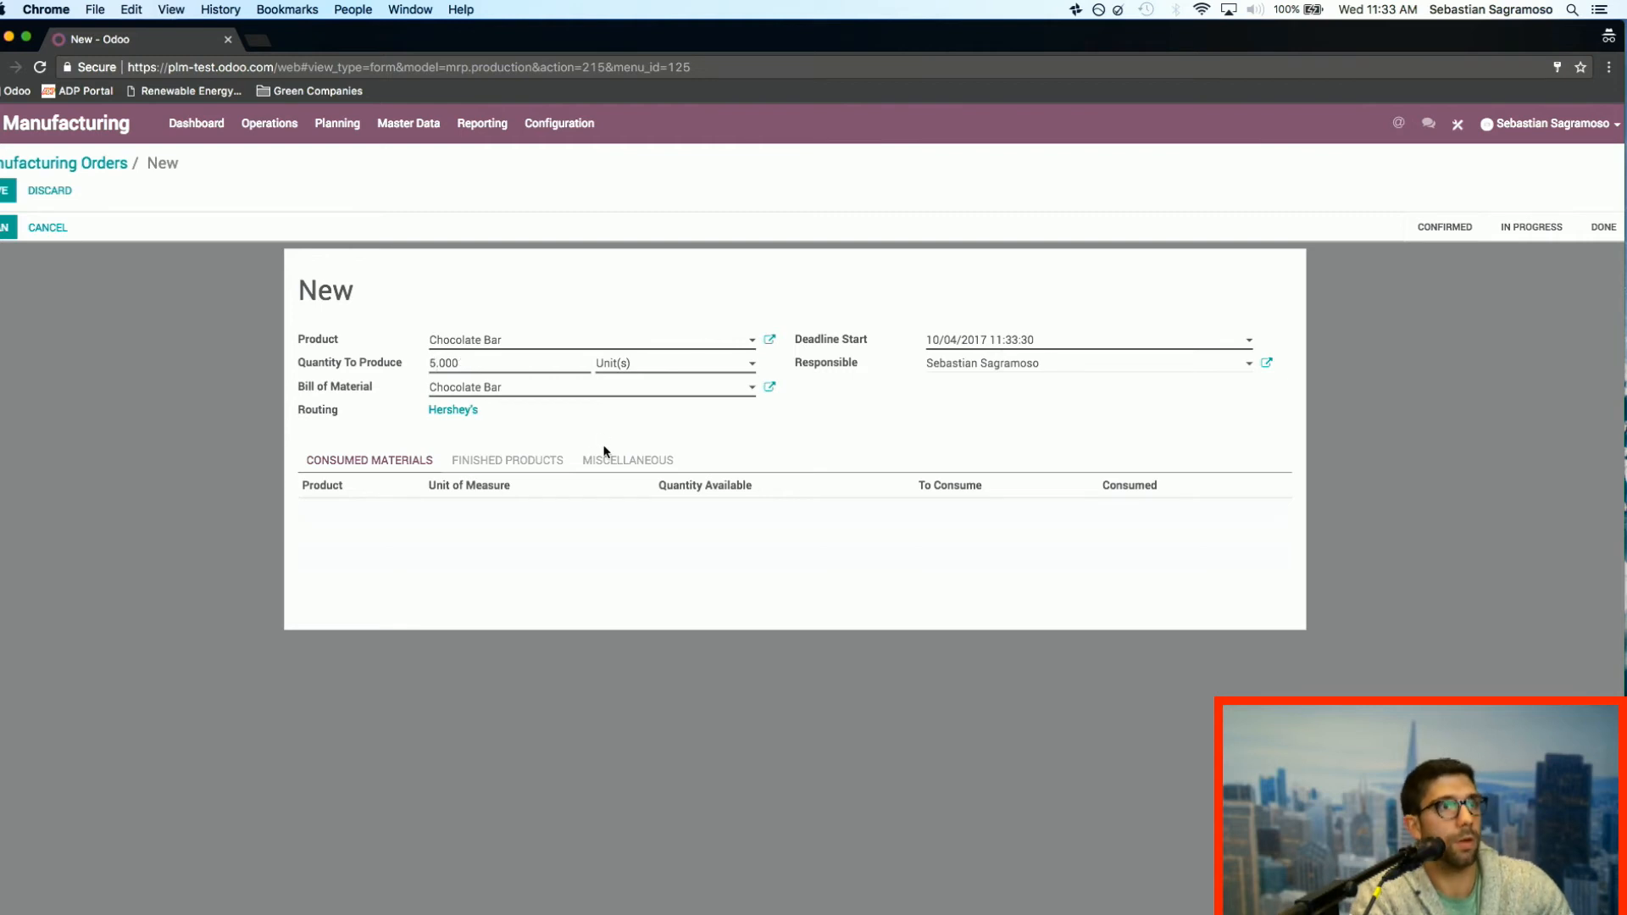
Step: Save the Chocolate Bar manufacturing order, then check its material availability and plan it
{"action": "left_click", "coordinate": [3, 195]}
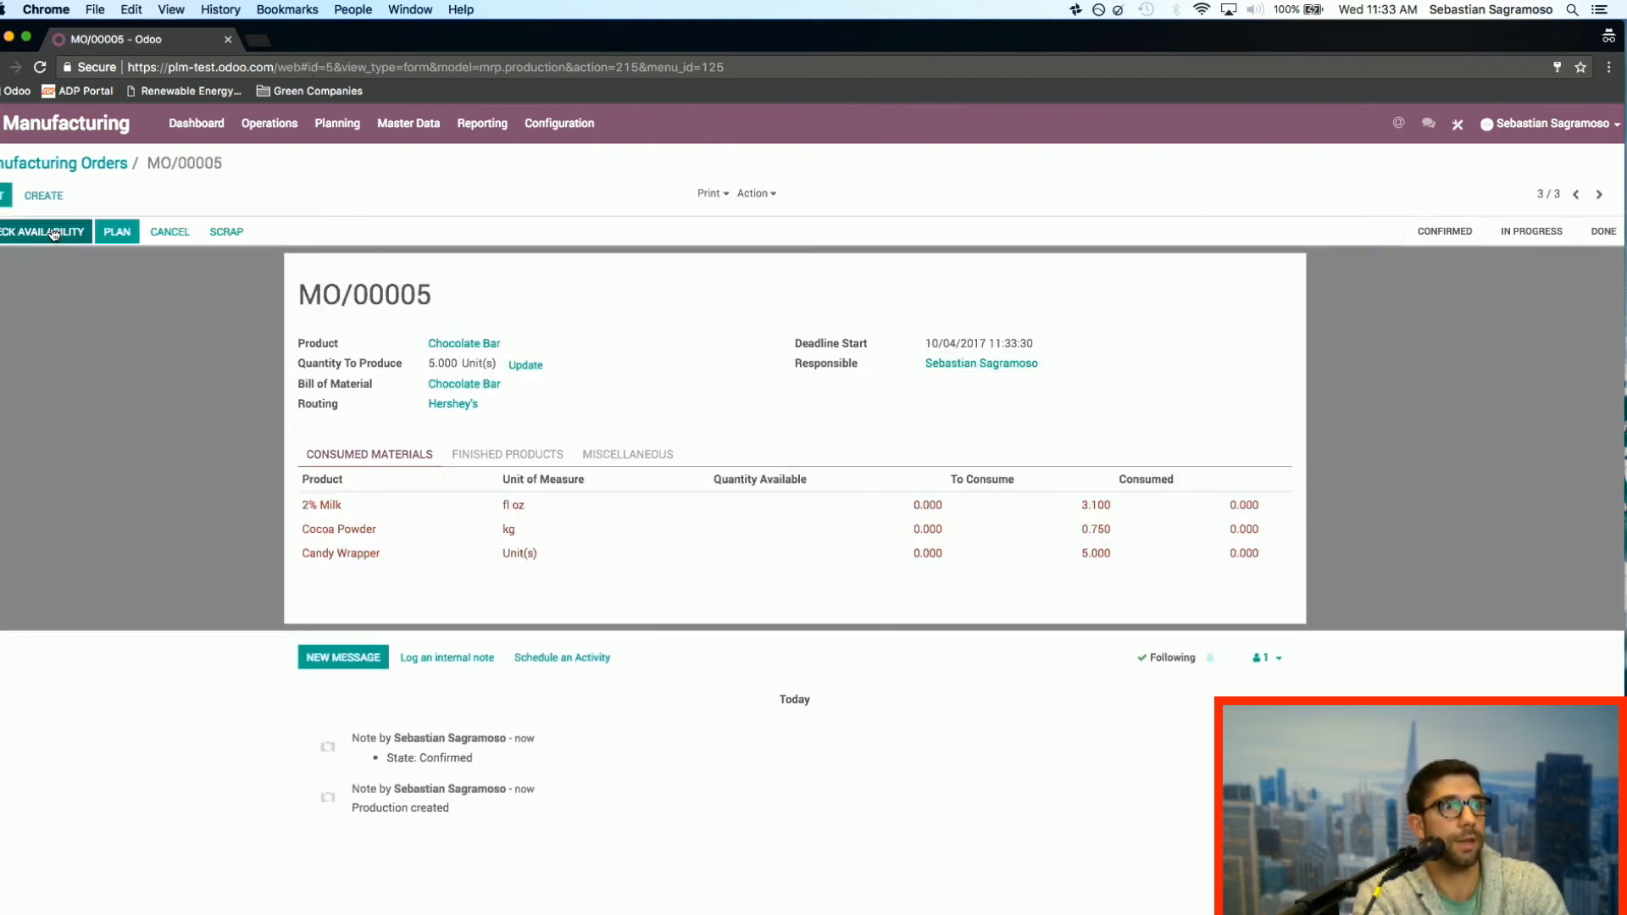
{"action": "left_click", "coordinate": [53, 233]}
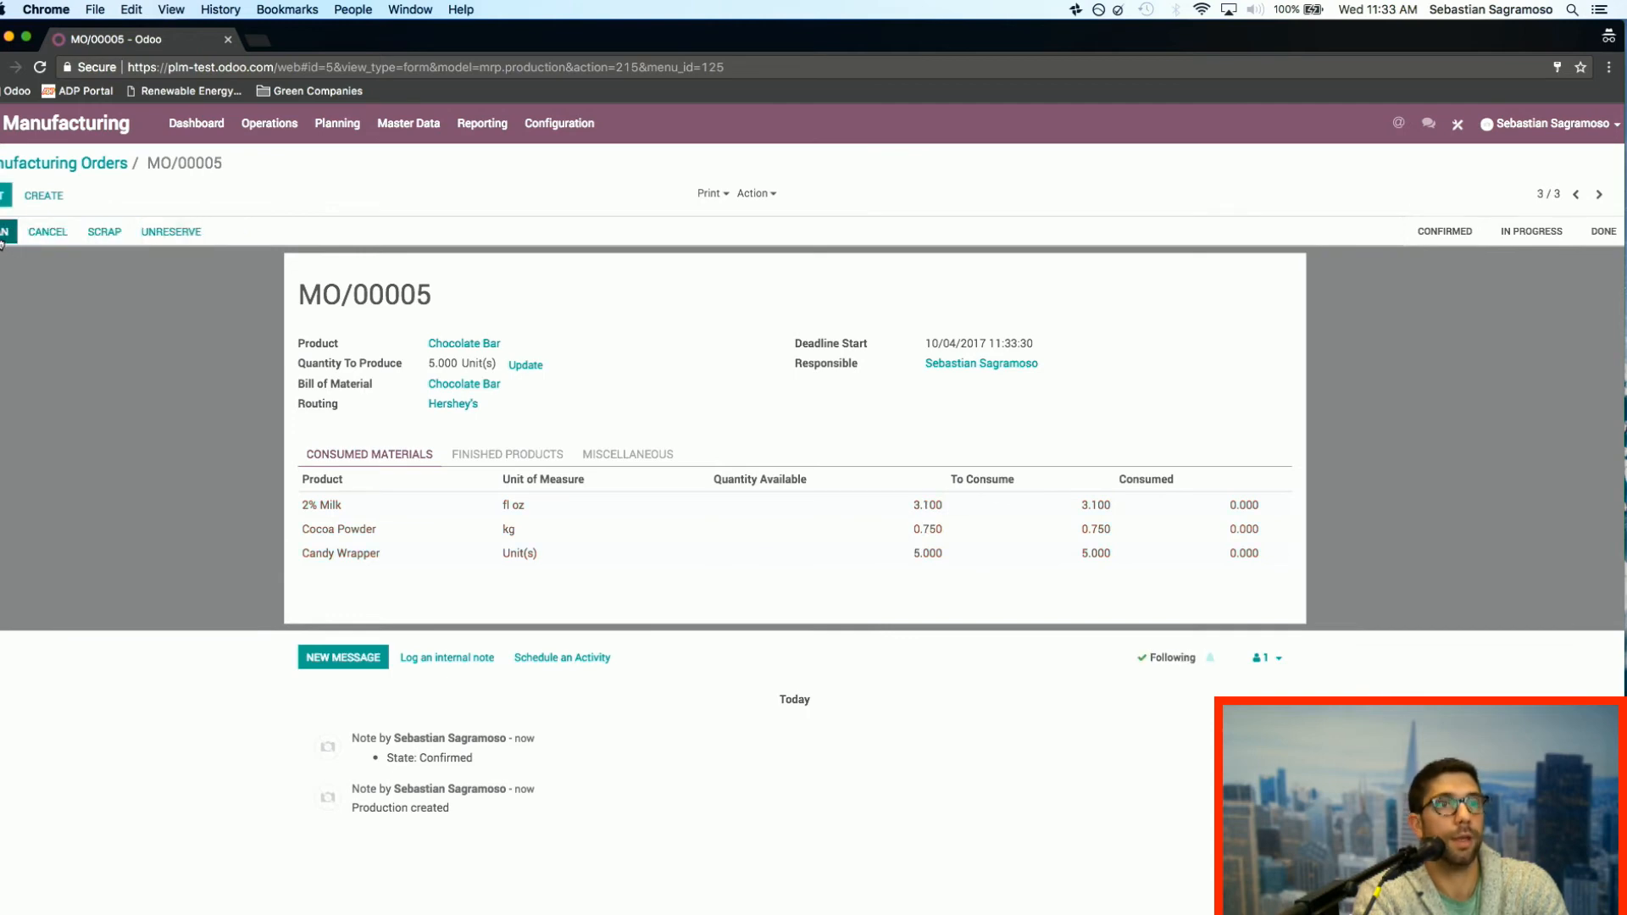
{"action": "left_click", "coordinate": [3, 236]}
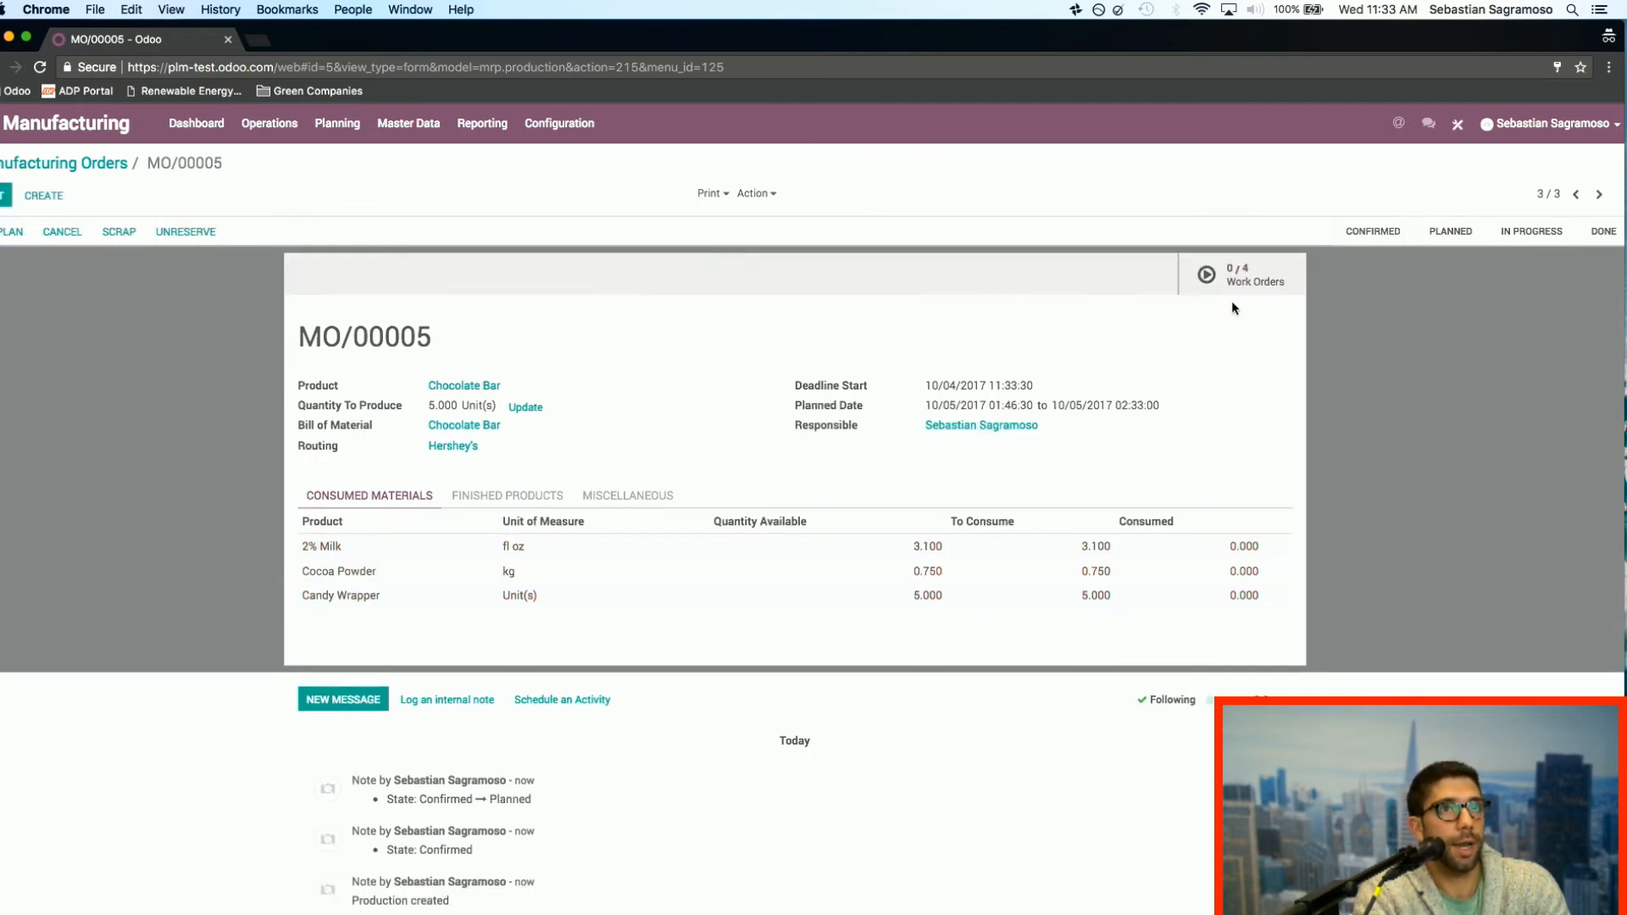
Step: Examine the order's first Mixing Station work order for the change alert, work instruction and time tracking
{"action": "left_click", "coordinate": [1237, 279]}
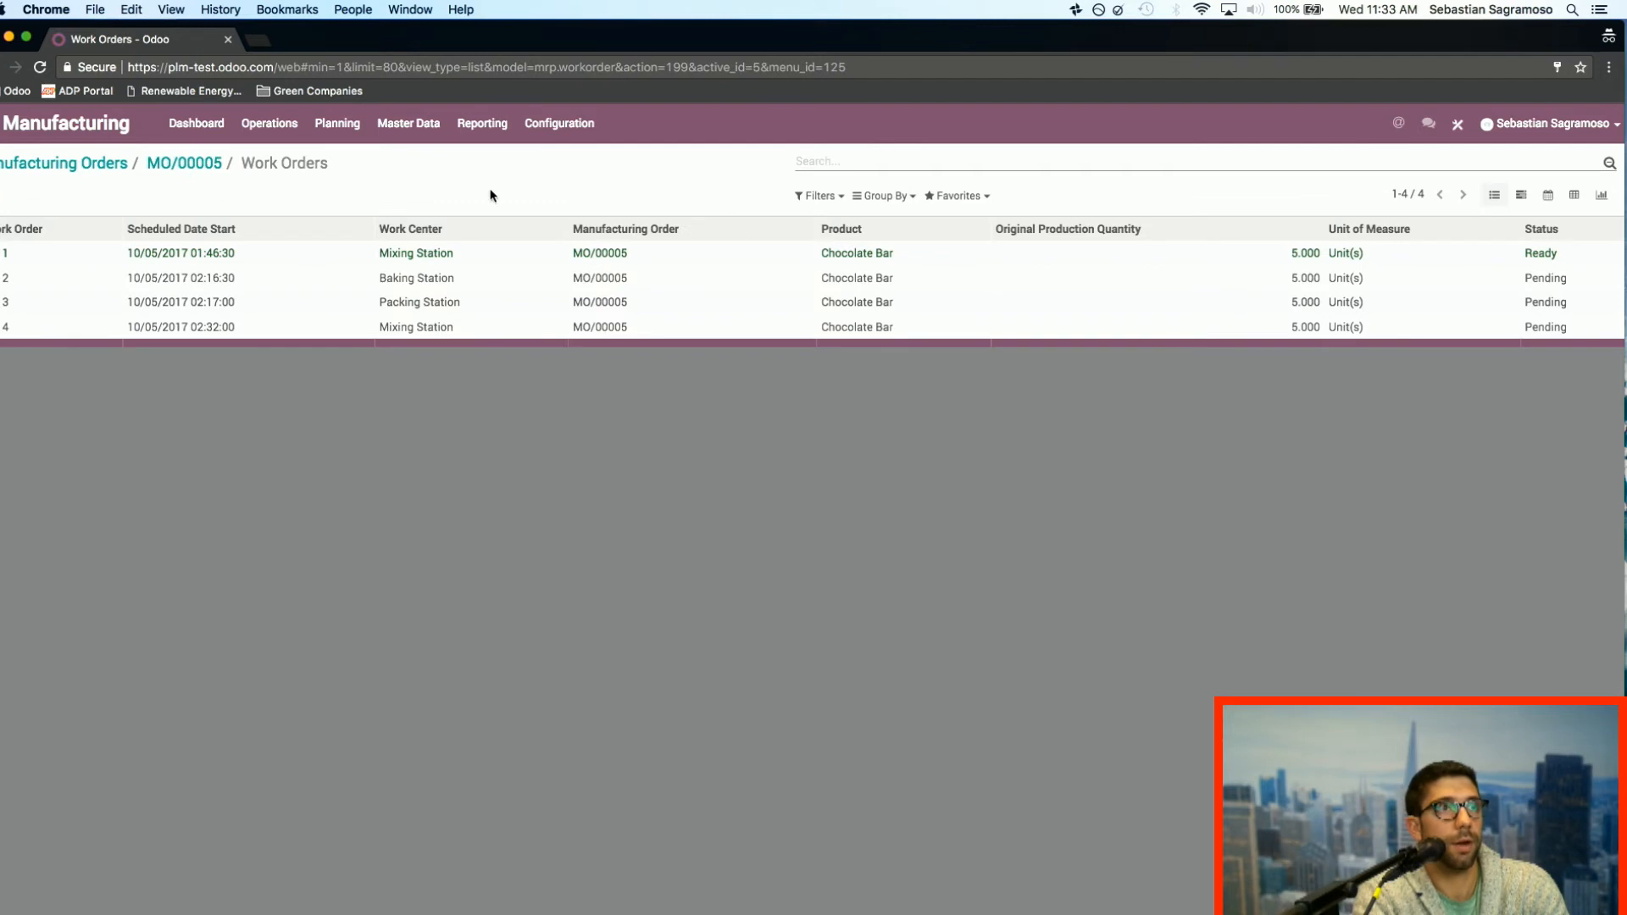
{"action": "left_click", "coordinate": [466, 256]}
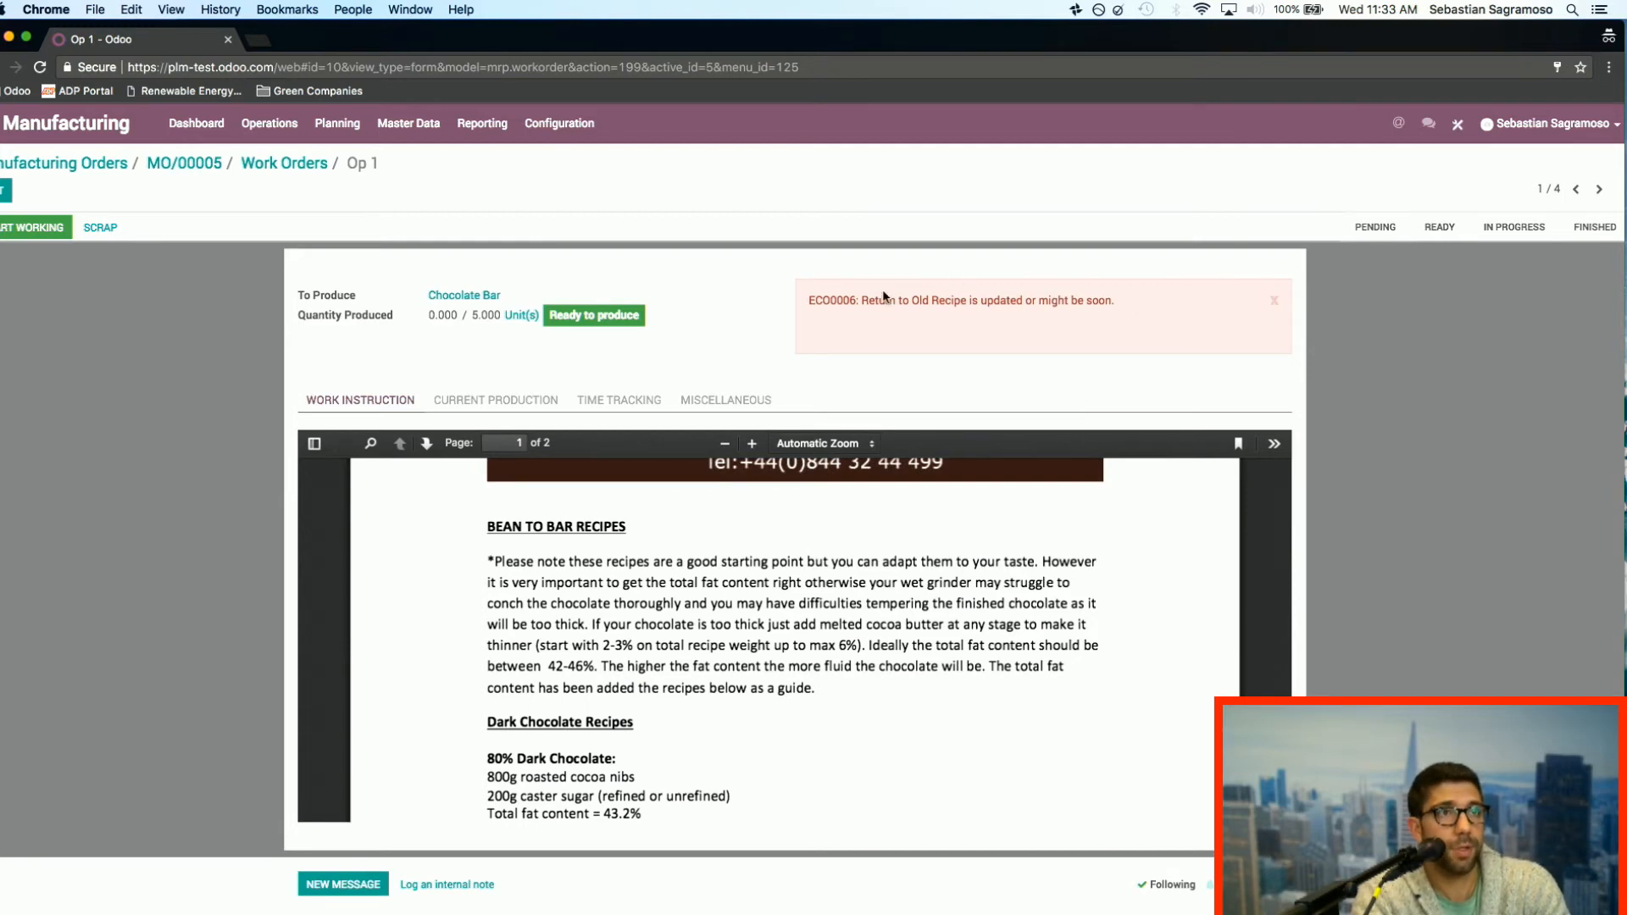
{"action": "left_click", "coordinate": [498, 403]}
{"action": "left_click", "coordinate": [365, 402]}
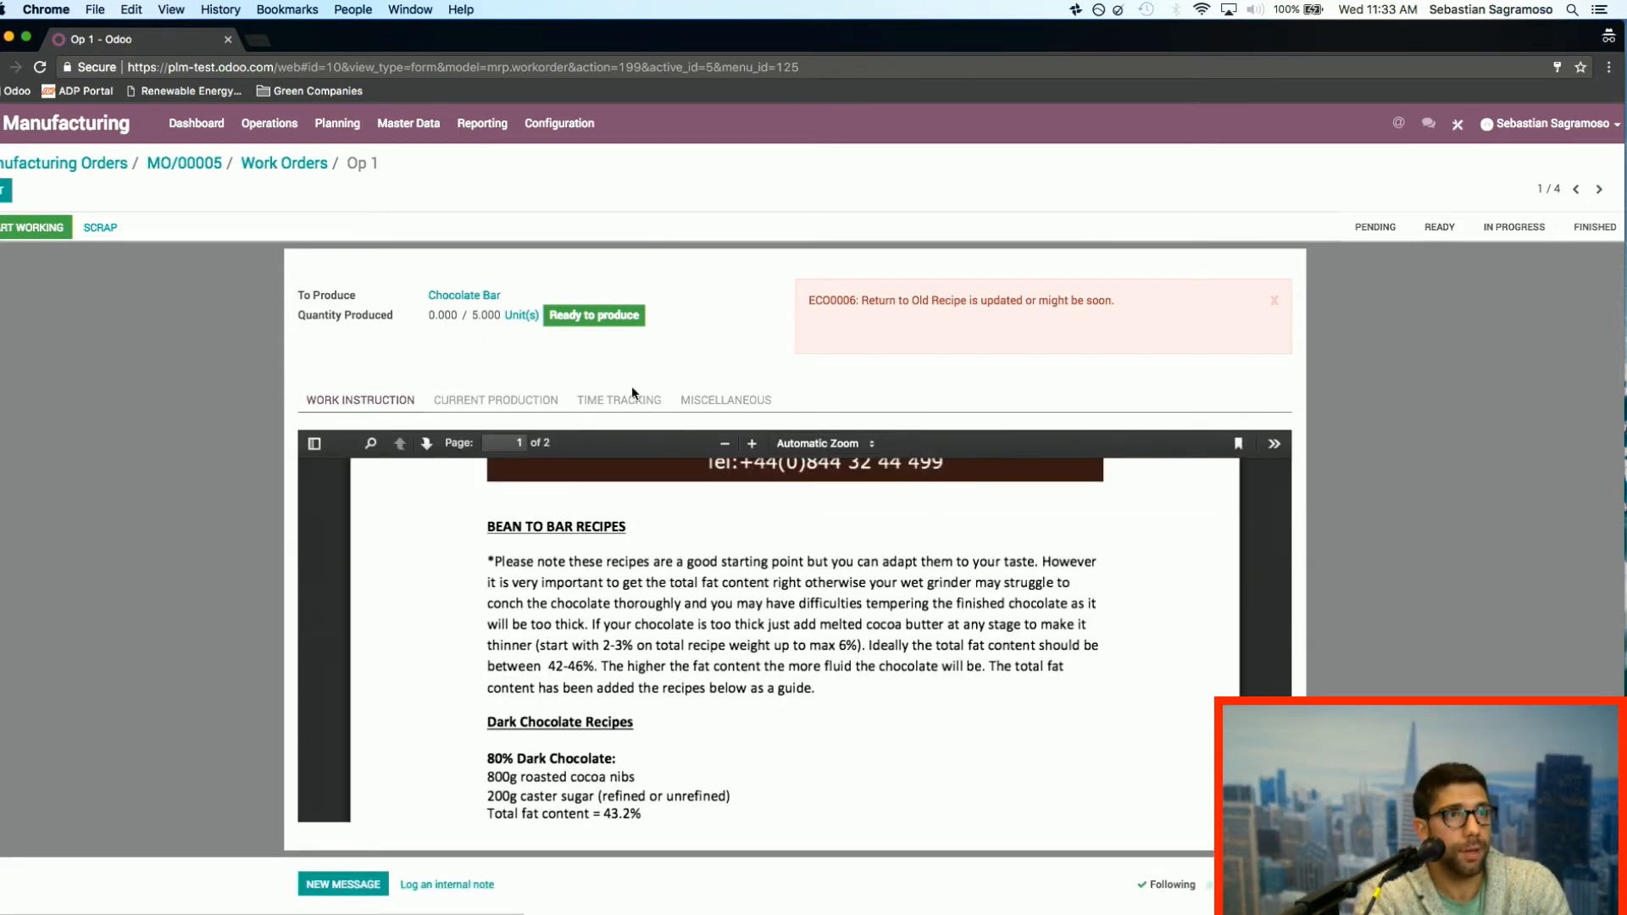
{"action": "left_click", "coordinate": [632, 397]}
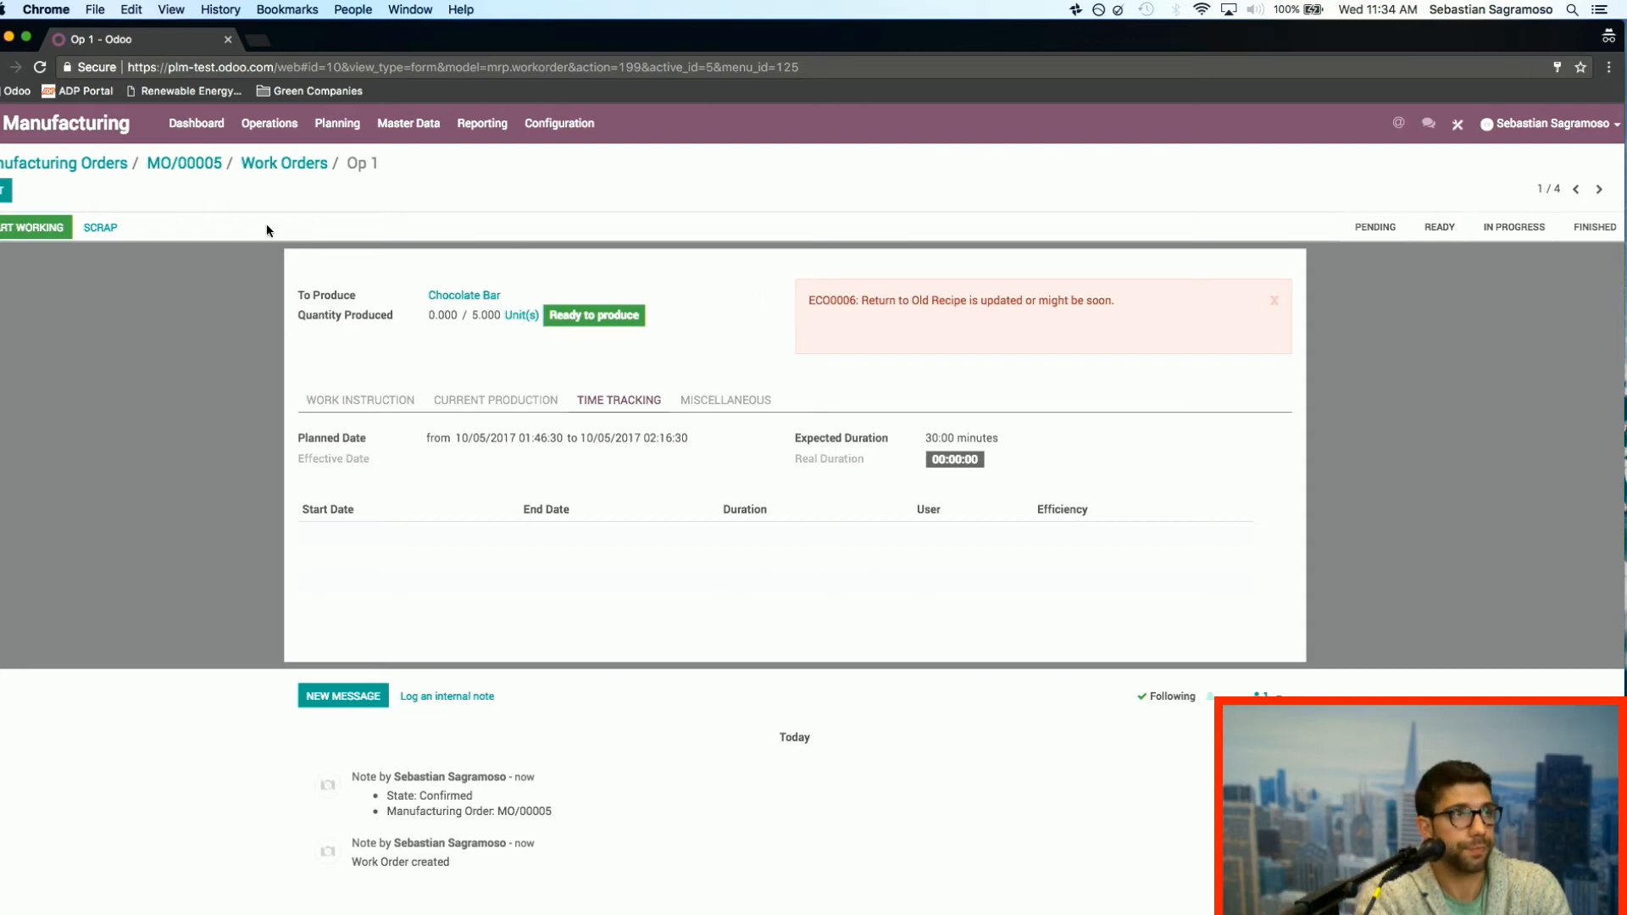
Step: Switch to the PLM app and view all Seasonal Change engineering change orders, unfiltered, as a list and on the calendar
{"action": "left_click", "coordinate": [279, 163]}
{"action": "left_click", "coordinate": [188, 162]}
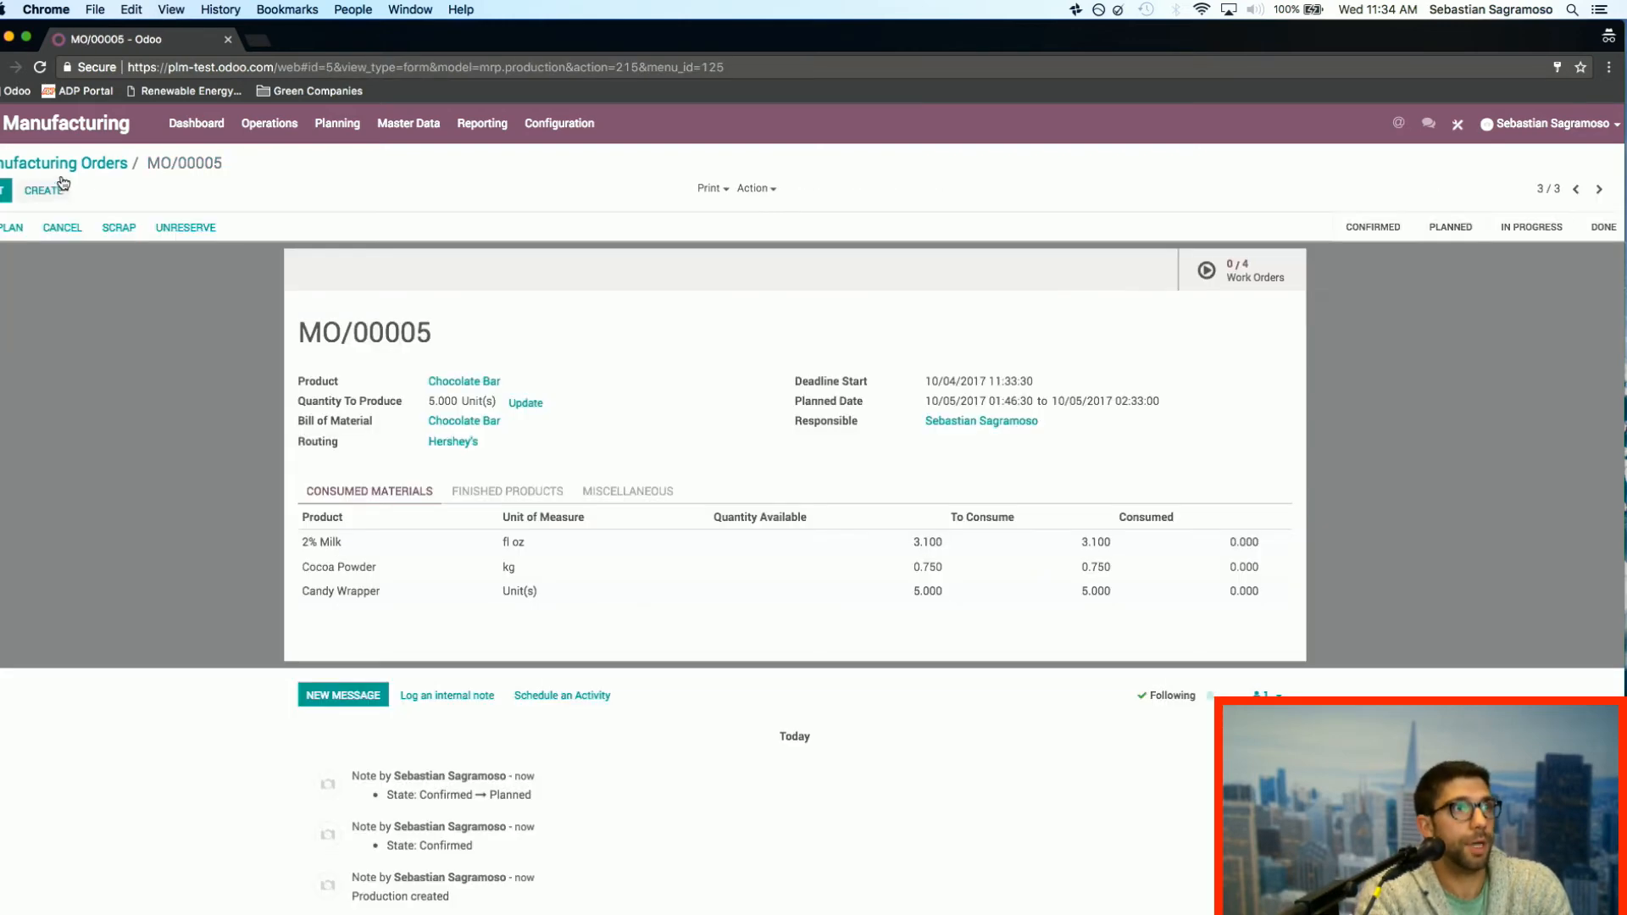
{"action": "left_click", "coordinate": [59, 163]}
{"action": "left_click", "coordinate": [4, 136]}
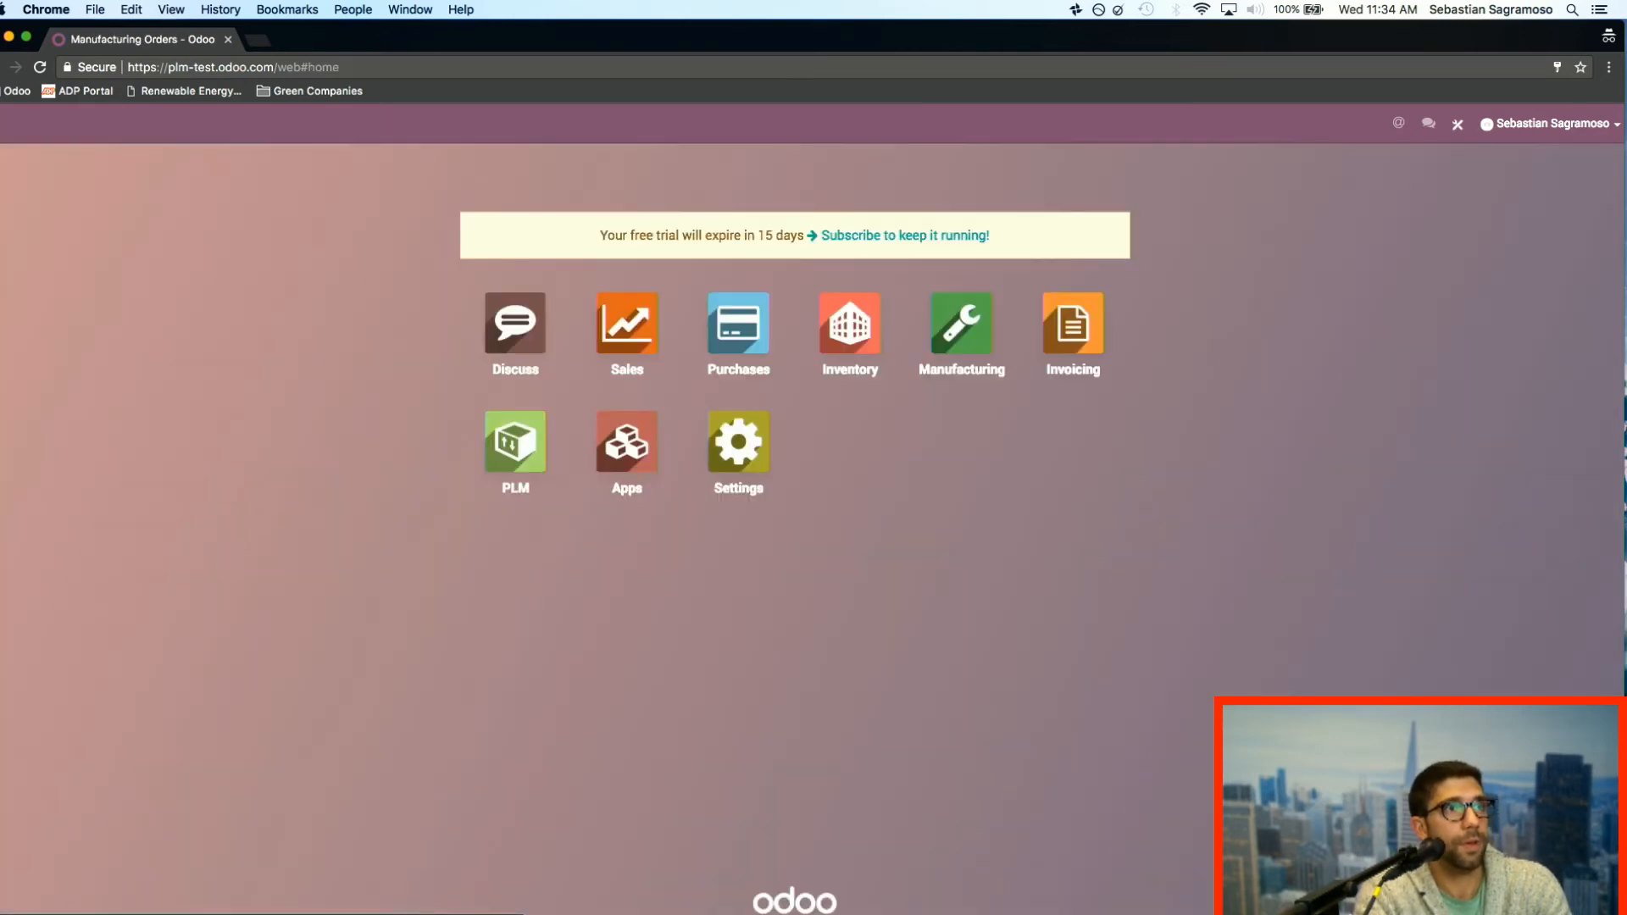
{"action": "left_click", "coordinate": [513, 451]}
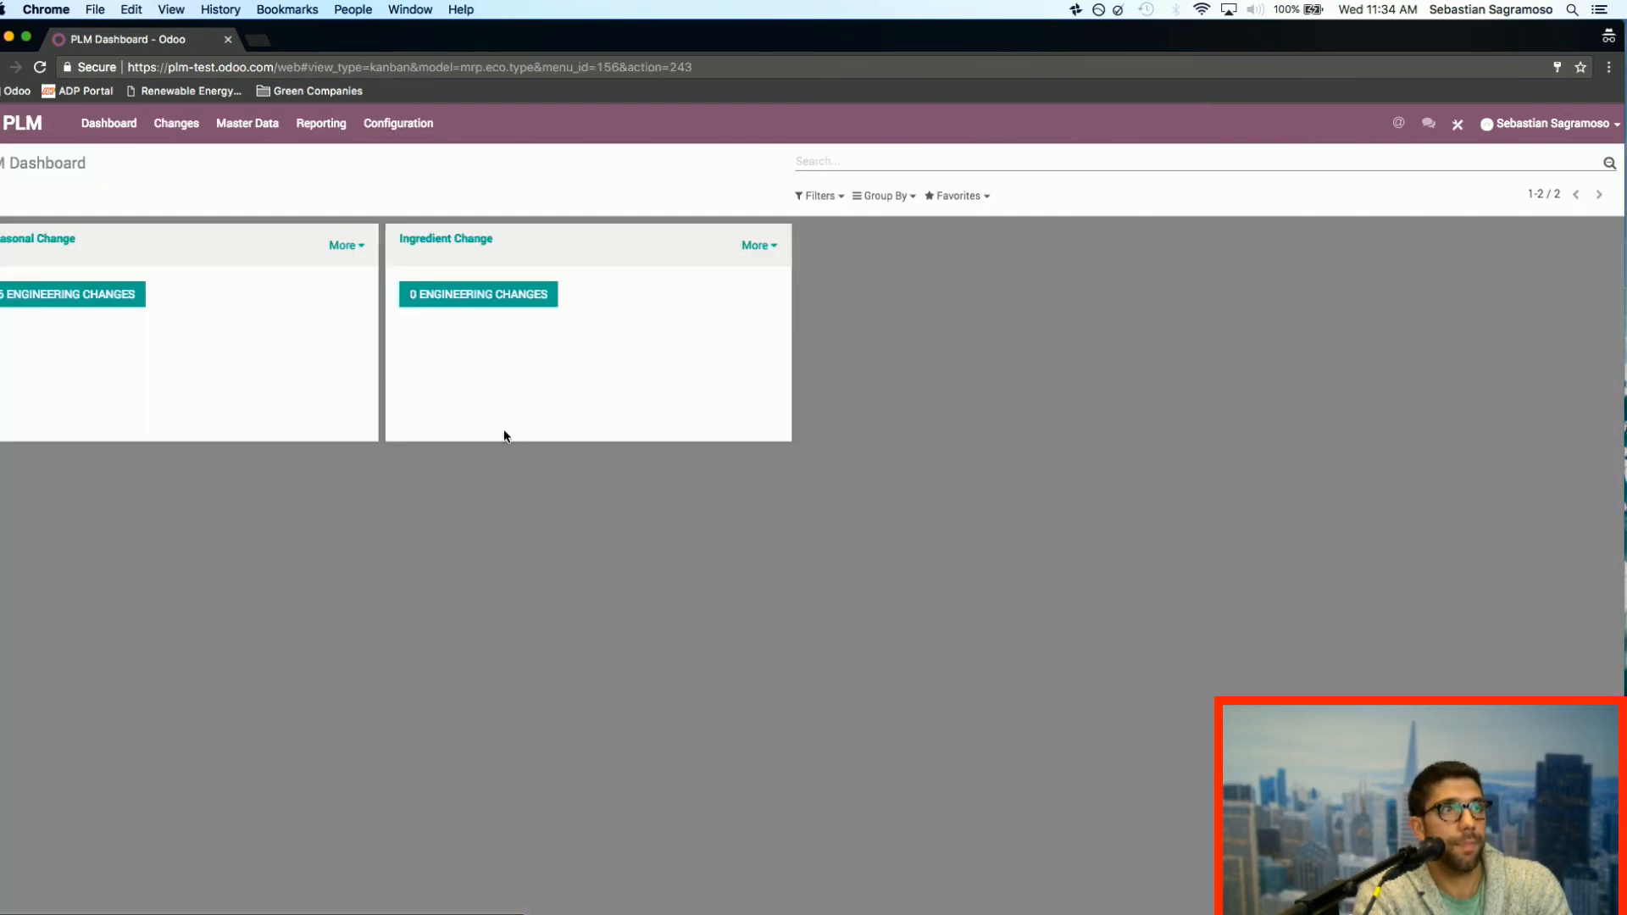
{"action": "left_click", "coordinate": [176, 125]}
{"action": "left_click", "coordinate": [485, 151]}
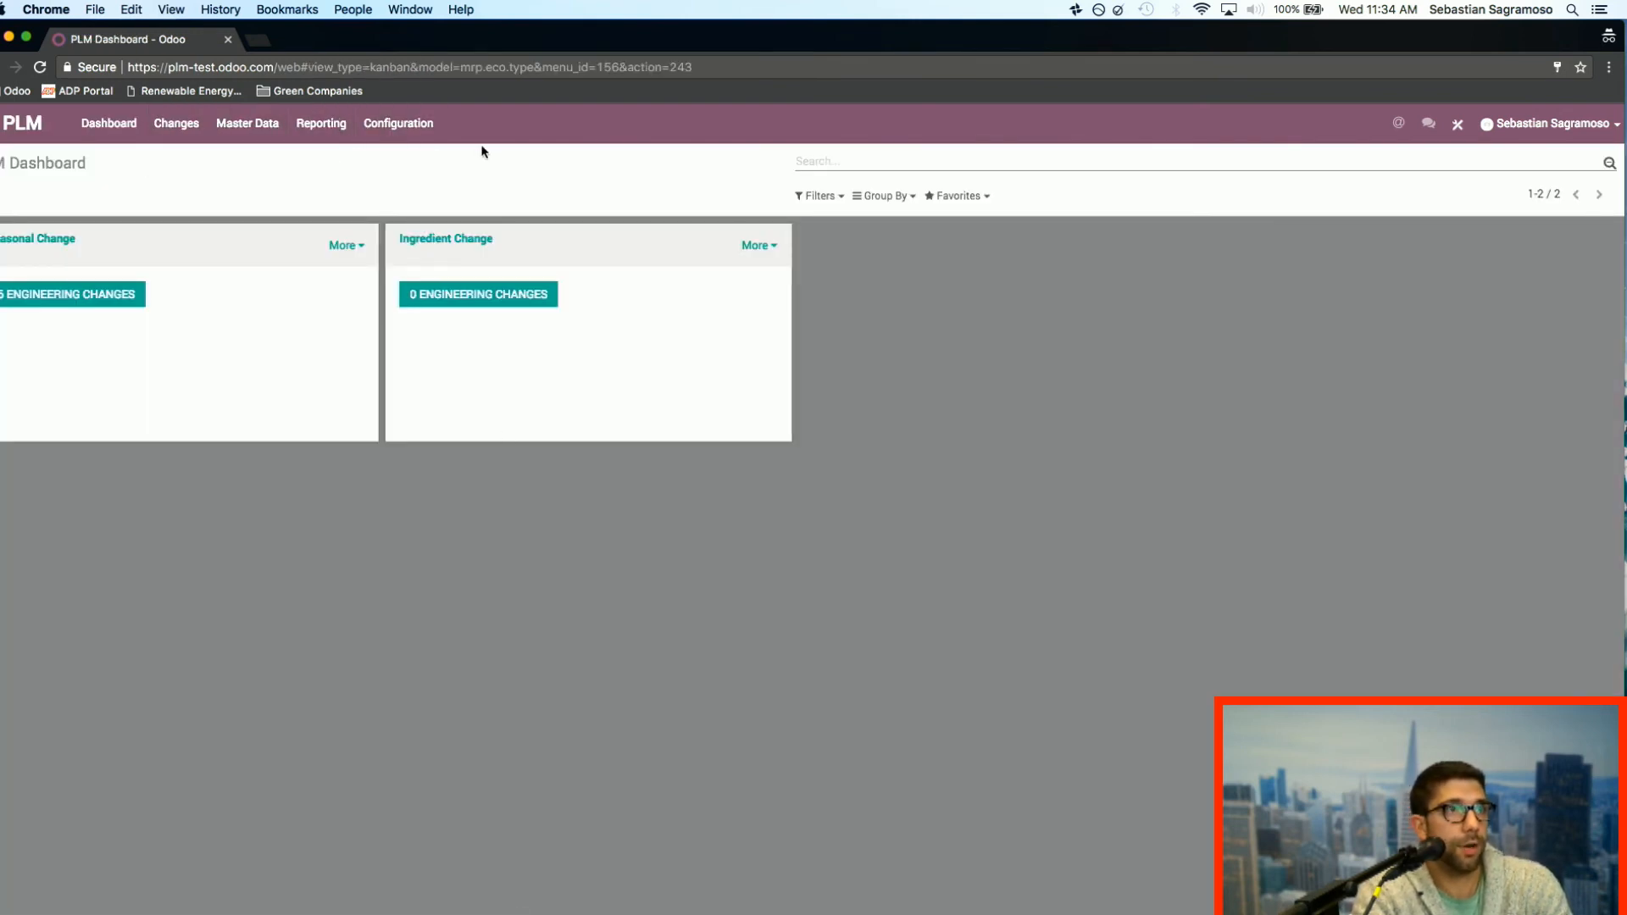
{"action": "left_click", "coordinate": [109, 302]}
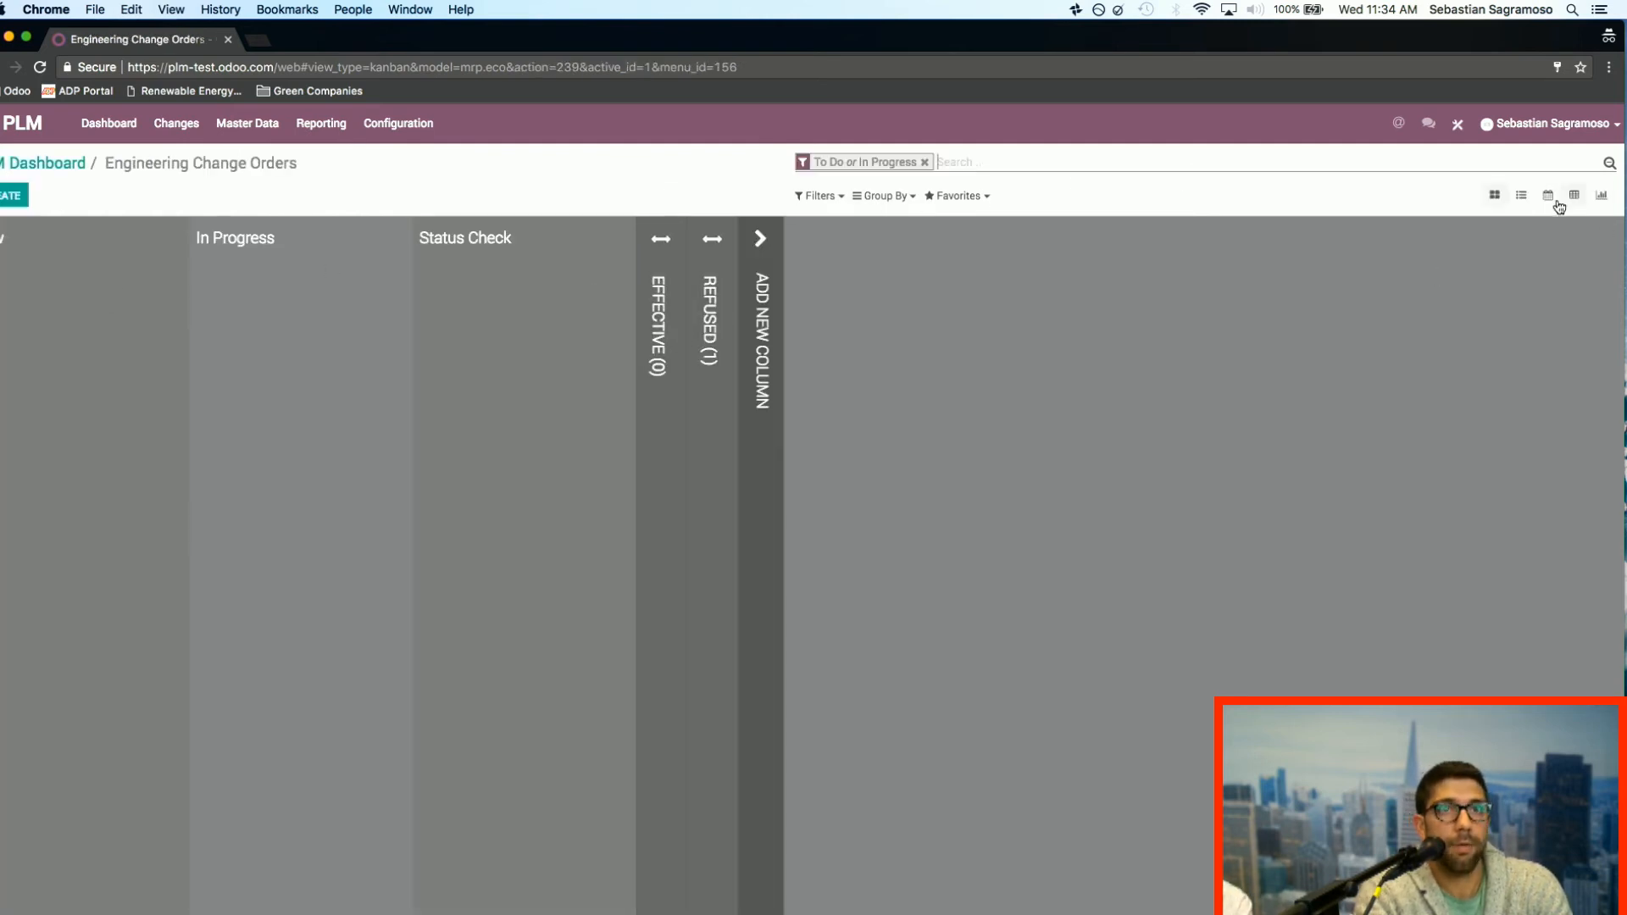
{"action": "left_click", "coordinate": [1522, 199]}
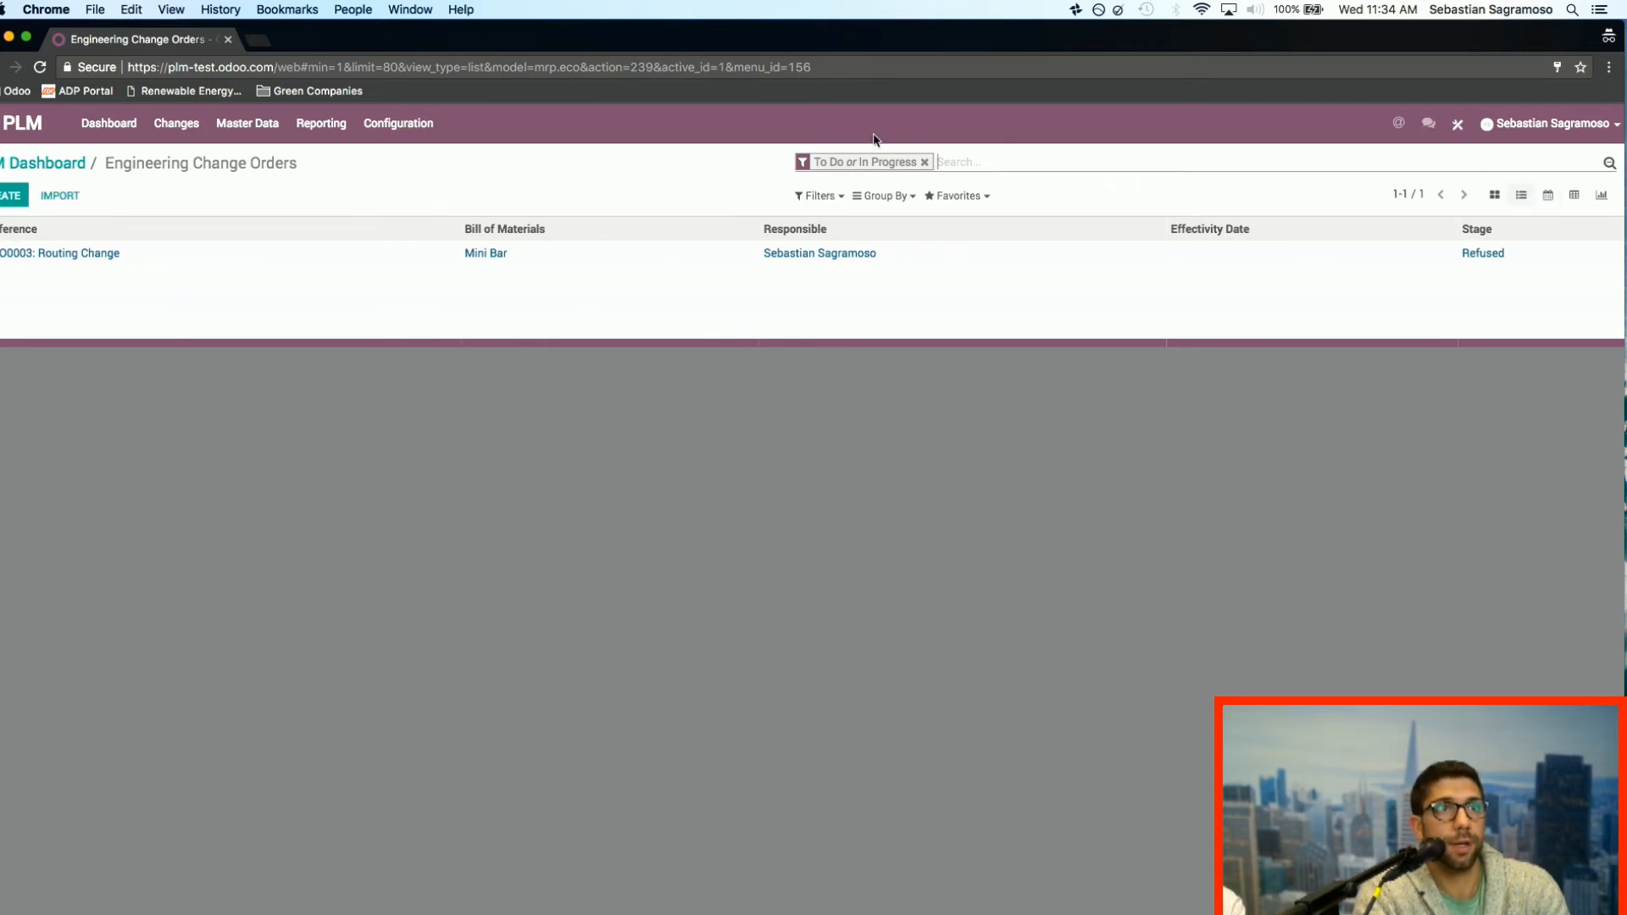
{"action": "left_click", "coordinate": [925, 164]}
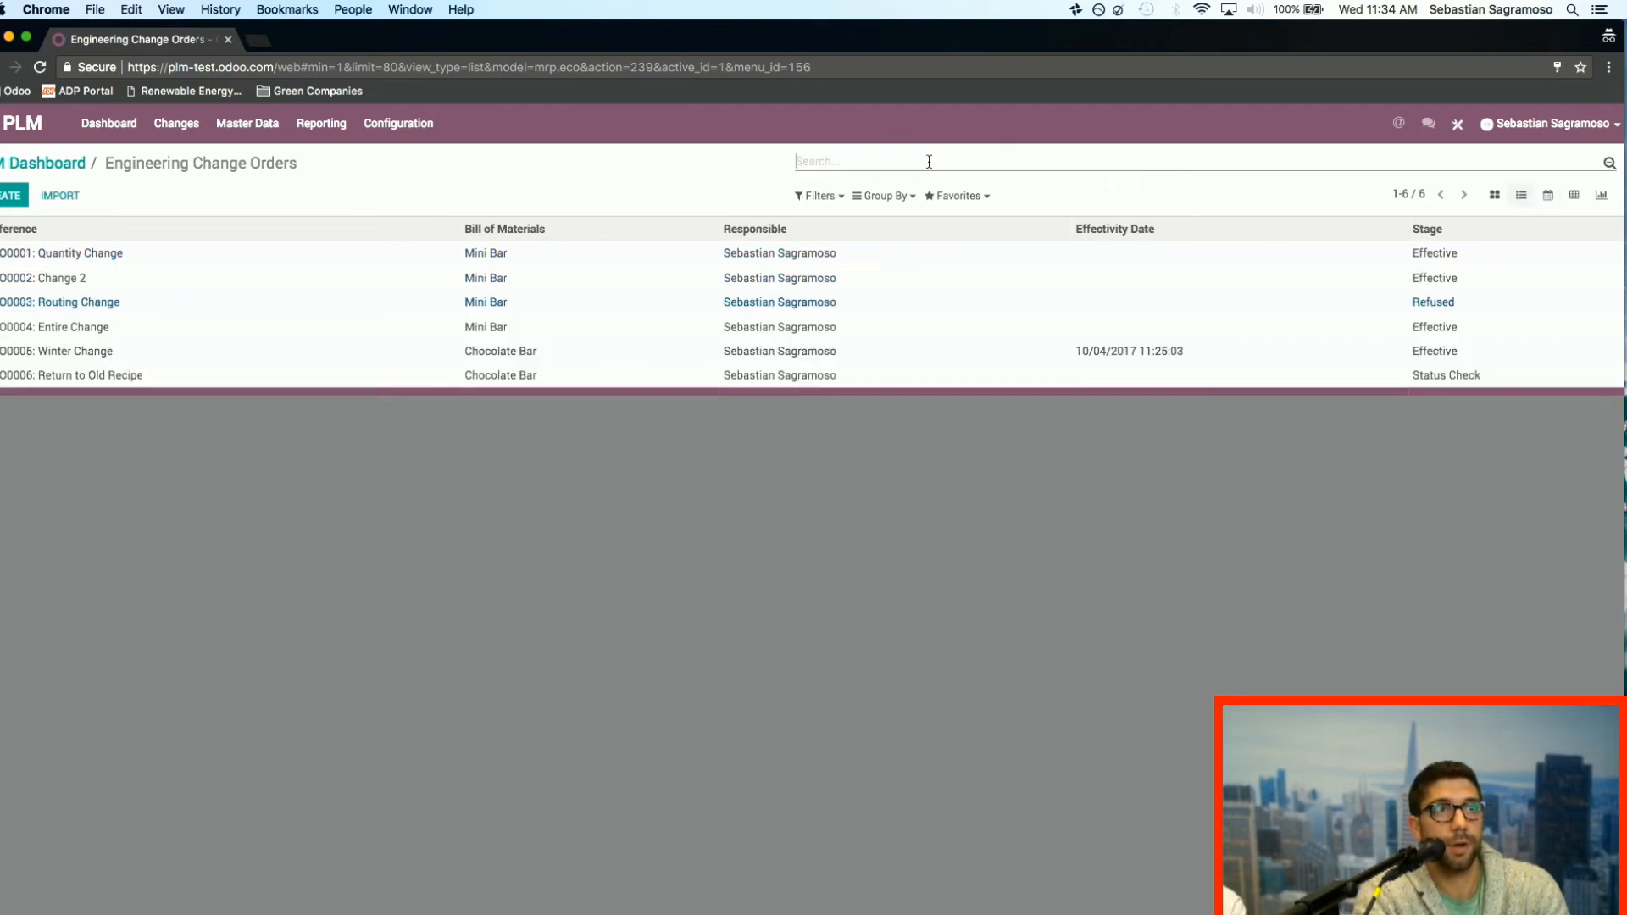
{"action": "left_click", "coordinate": [1550, 198]}
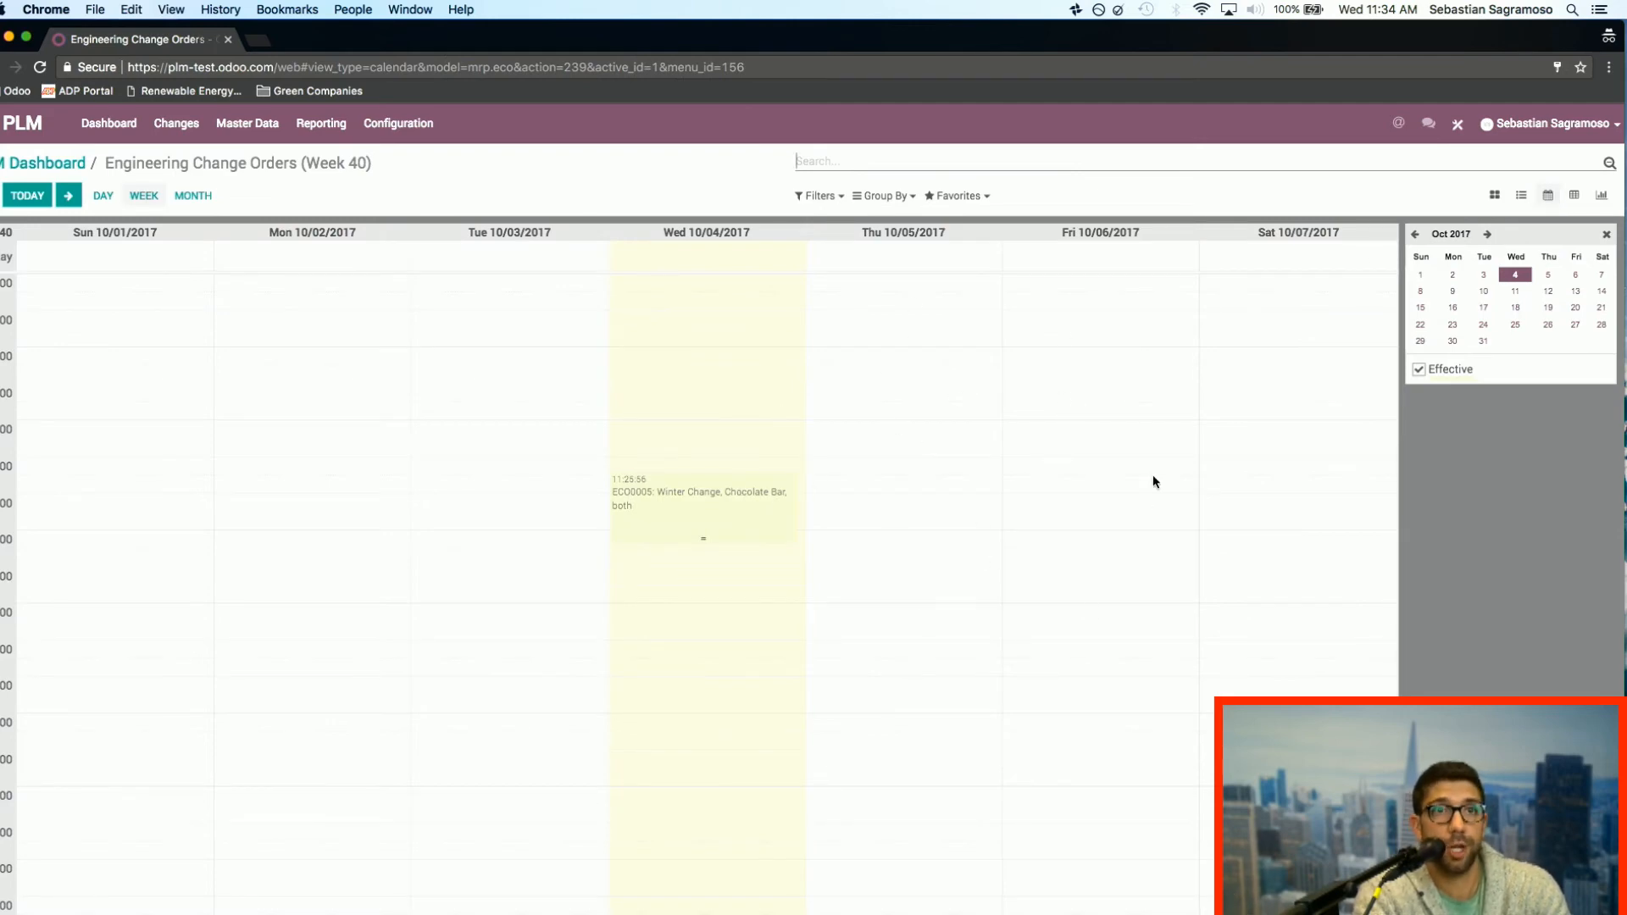
Step: Show the engineering change orders as a pivot table with Responsible as rows and Stage as columns
{"action": "left_click", "coordinate": [1577, 198]}
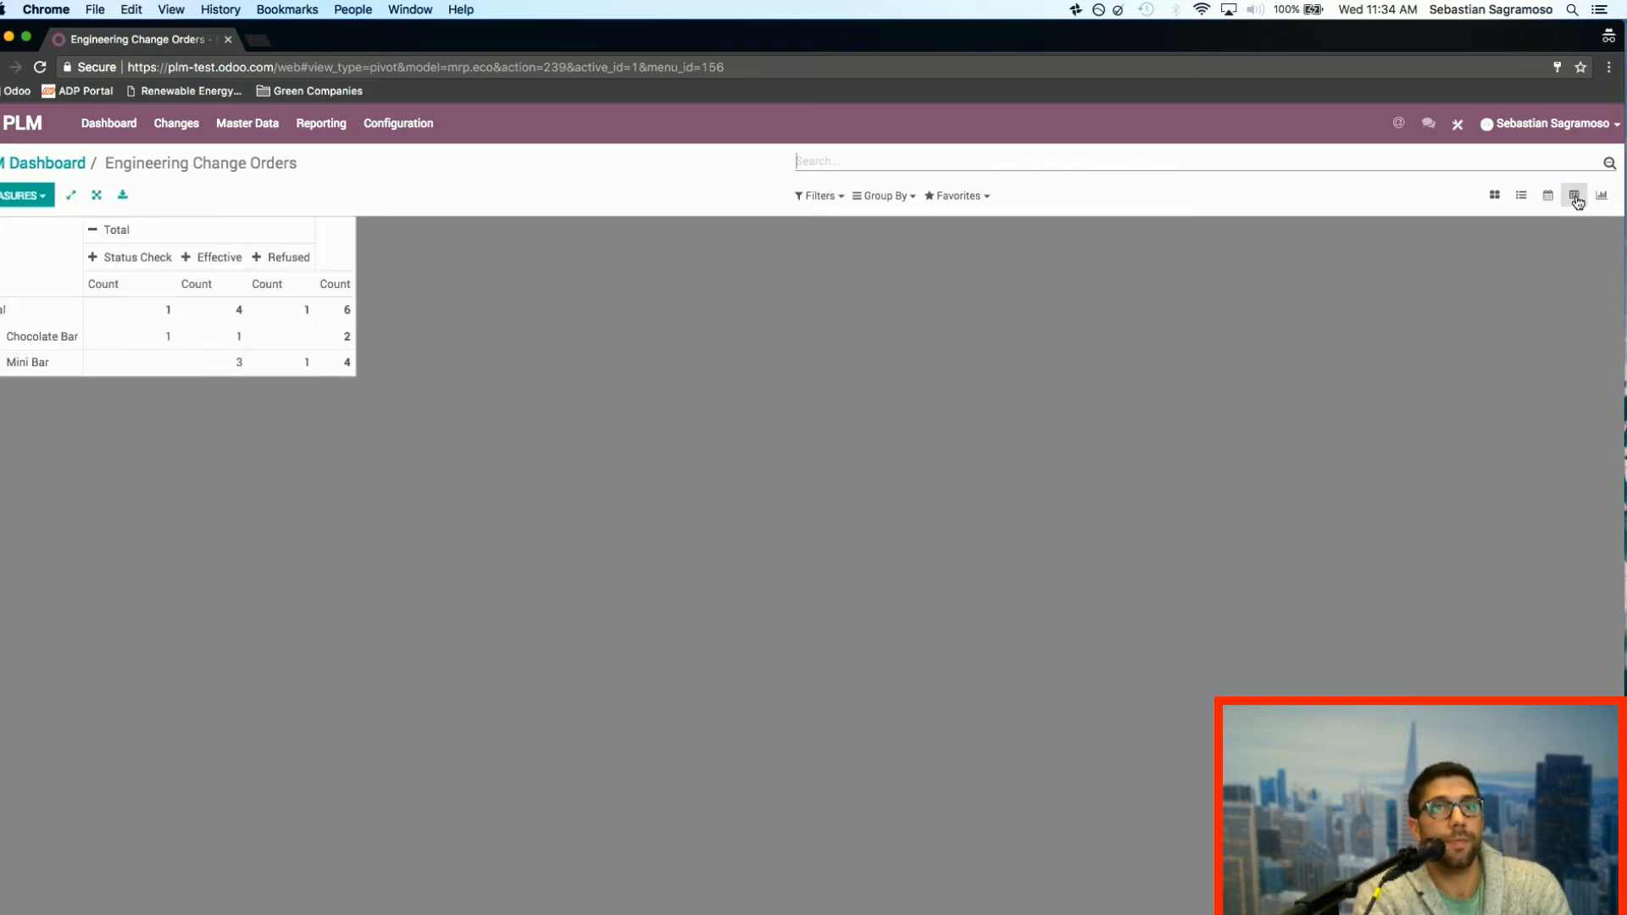
{"action": "left_click", "coordinate": [139, 237]}
{"action": "left_click", "coordinate": [136, 240]}
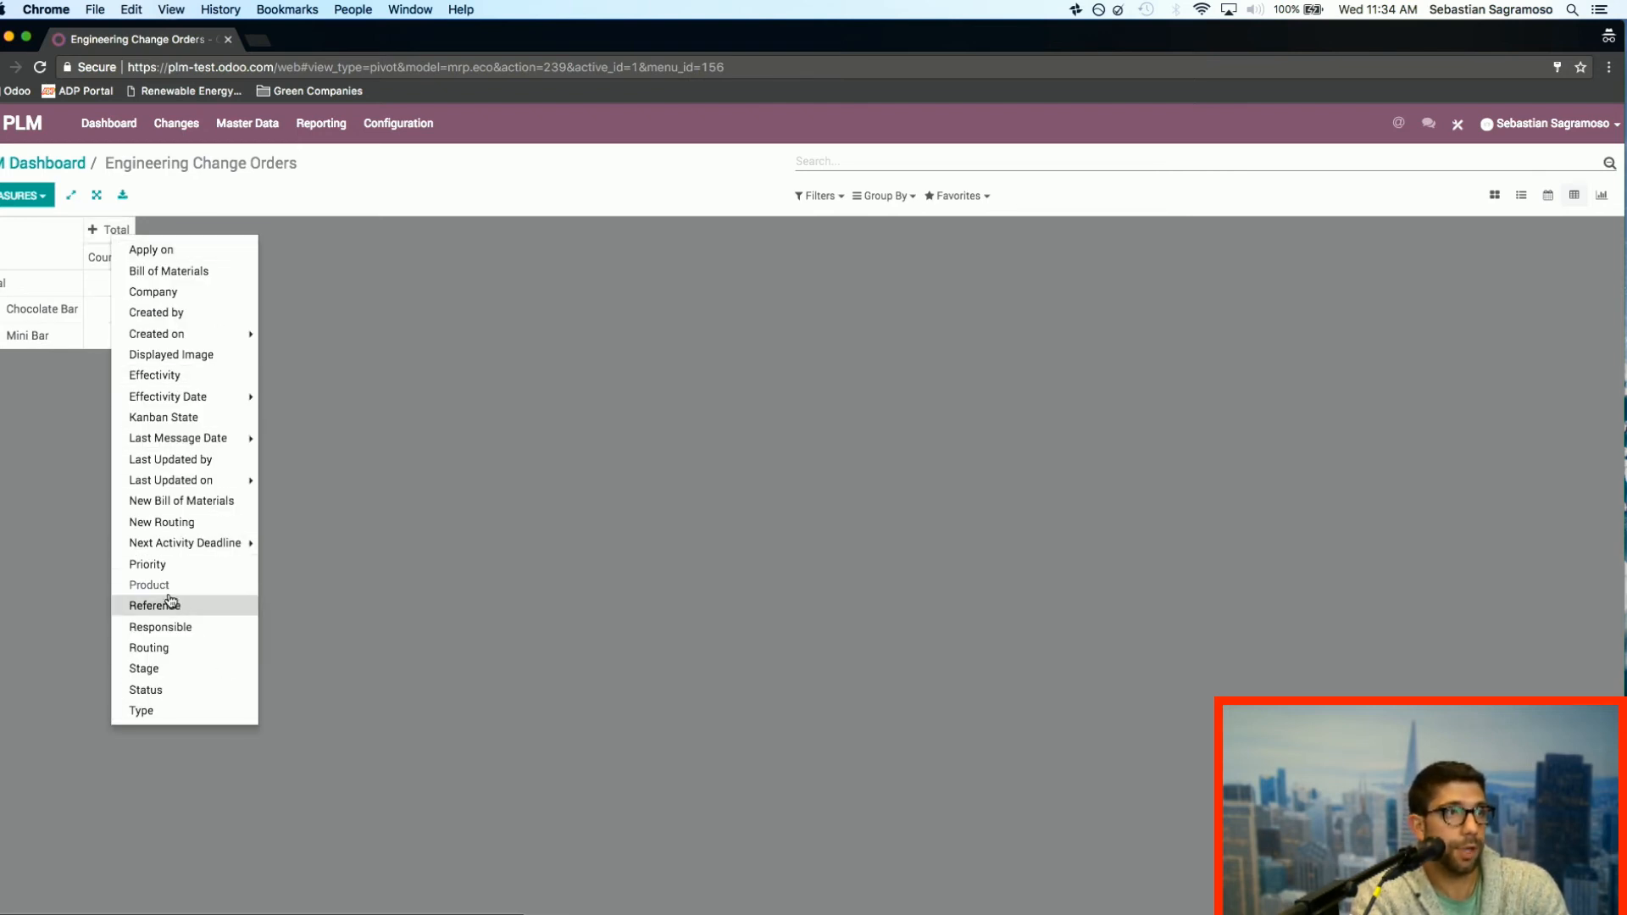
{"action": "left_click", "coordinate": [5, 288]}
{"action": "left_click", "coordinate": [6, 288]}
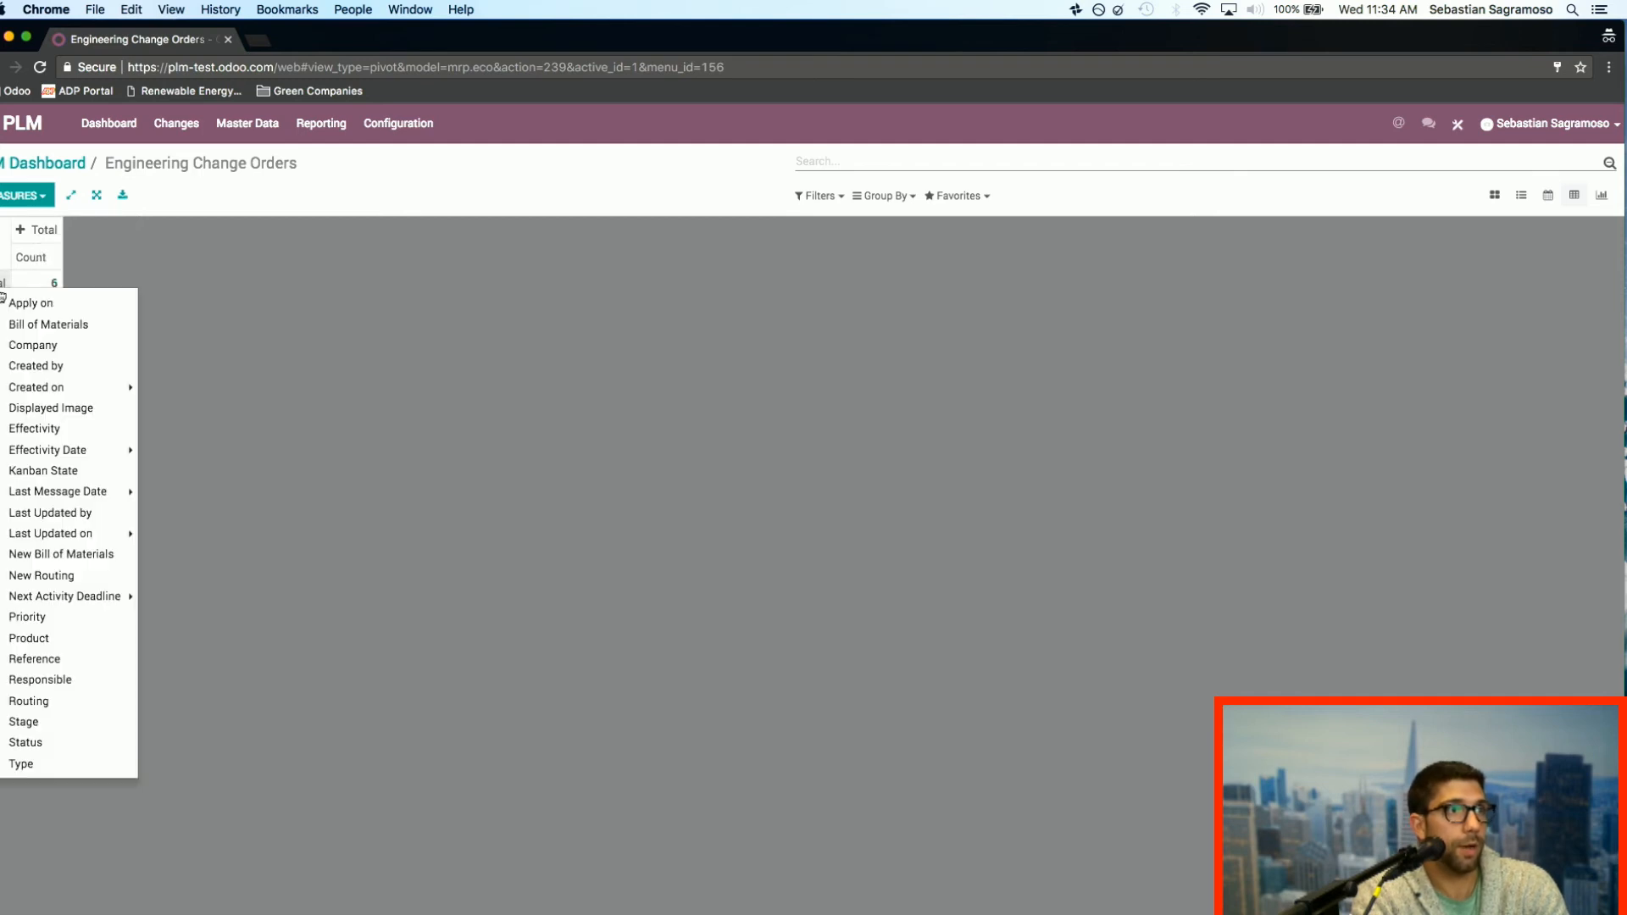
{"action": "left_click", "coordinate": [119, 678]}
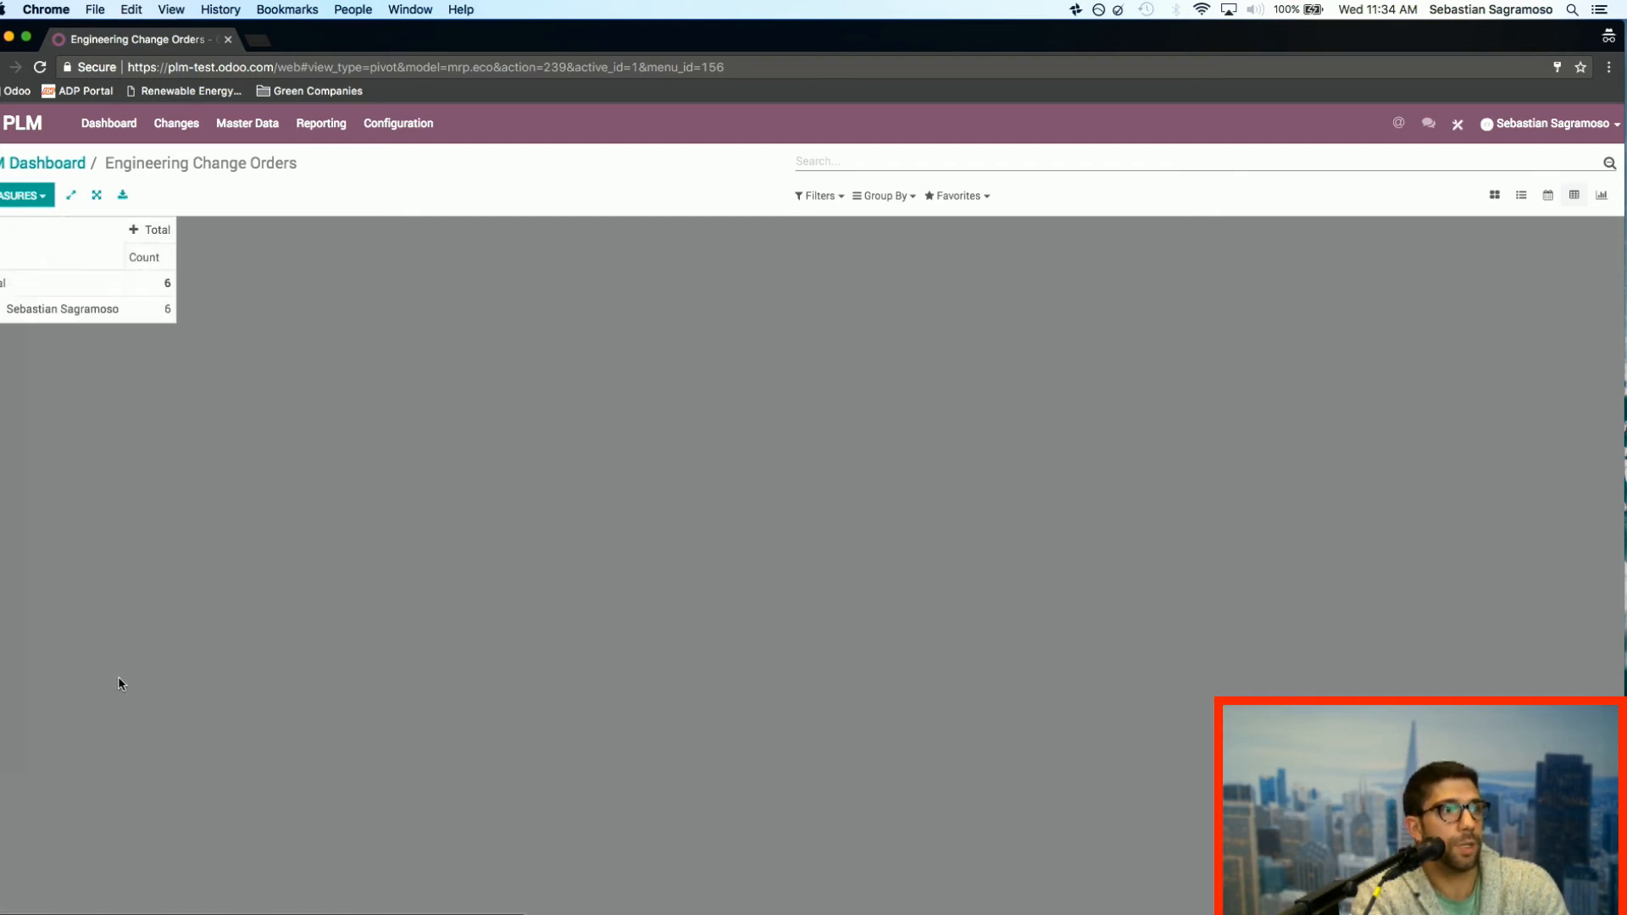
{"action": "left_click", "coordinate": [155, 228]}
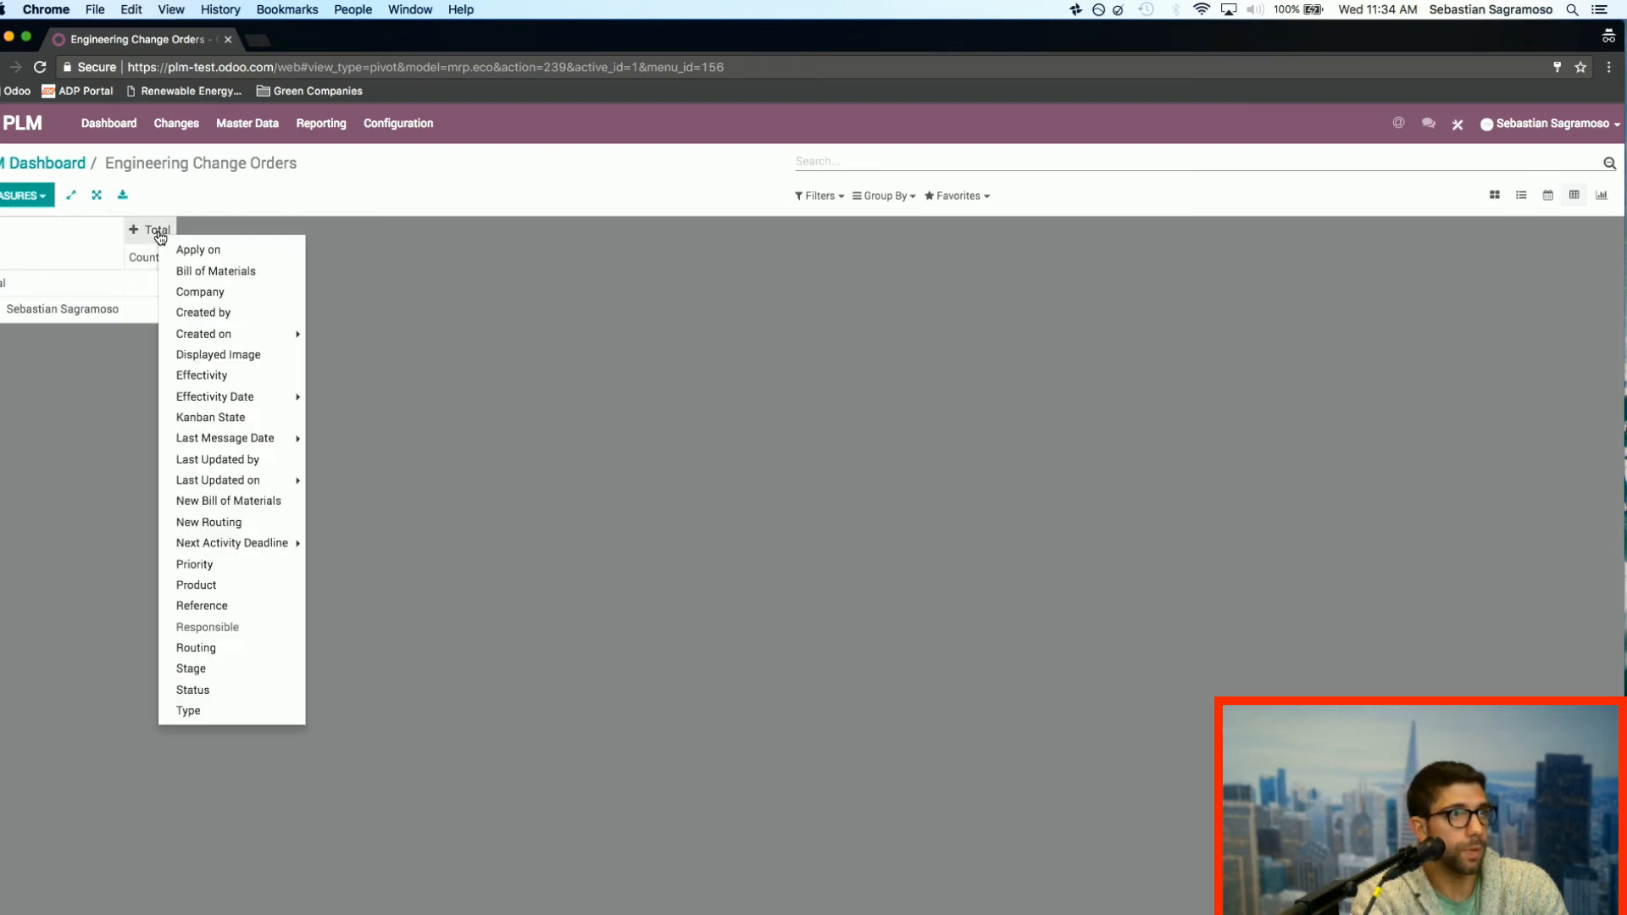
{"action": "left_click", "coordinate": [273, 669]}
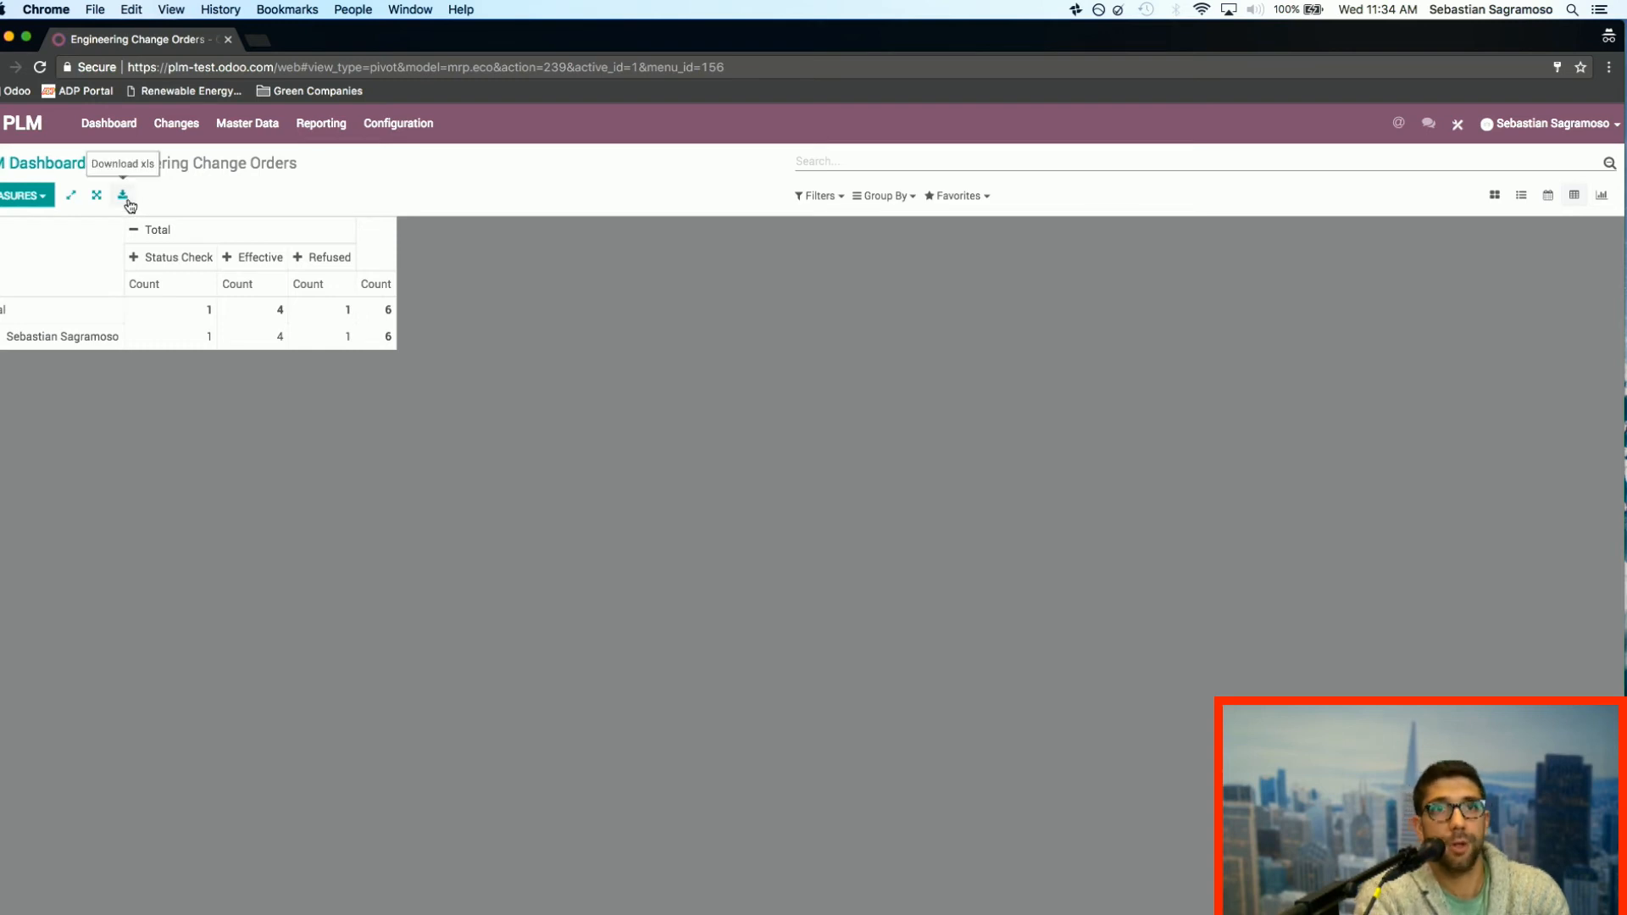
Step: Look at the change orders as a graph, then return to the pivot table and download it as an xls file
{"action": "left_click", "coordinate": [1602, 198]}
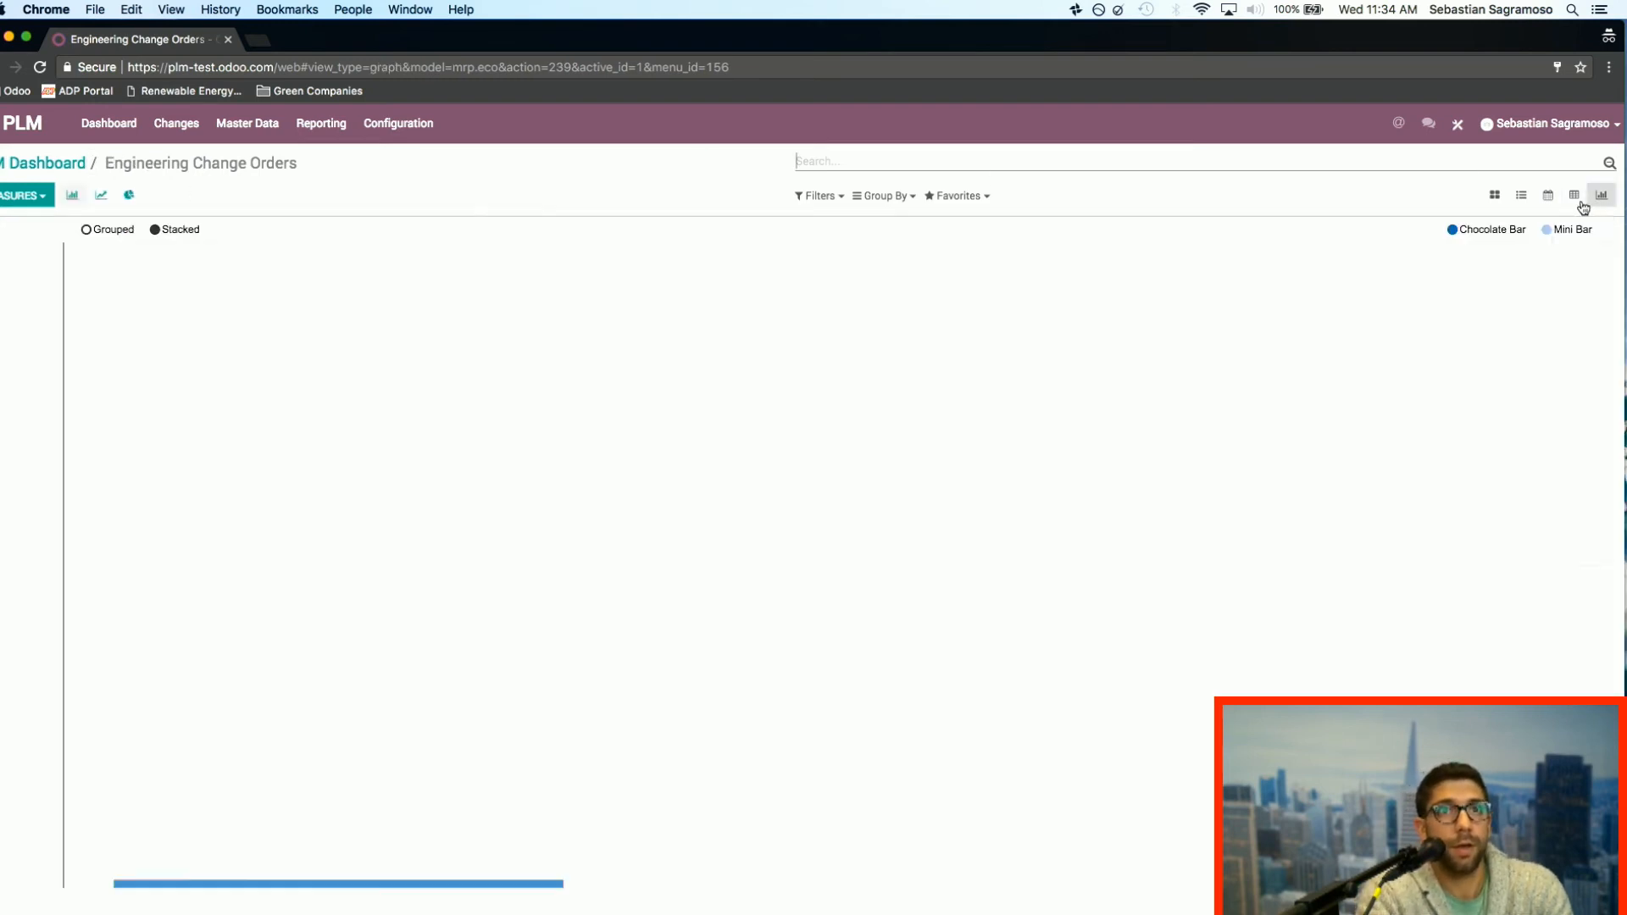
{"action": "left_click", "coordinate": [1575, 197]}
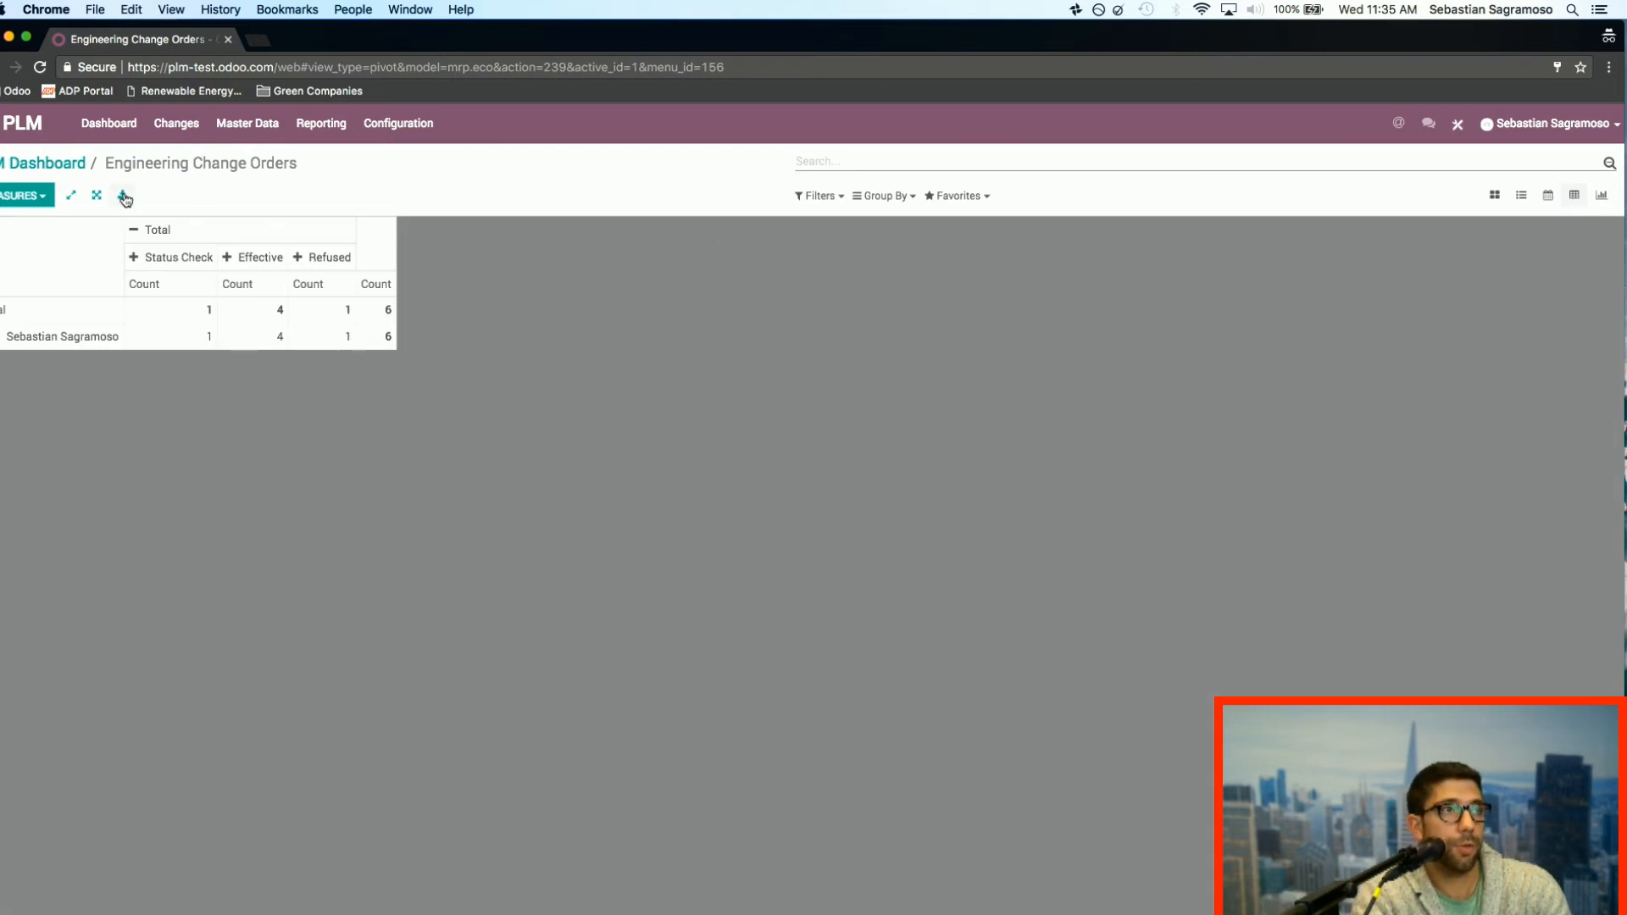
{"action": "left_click", "coordinate": [122, 195]}
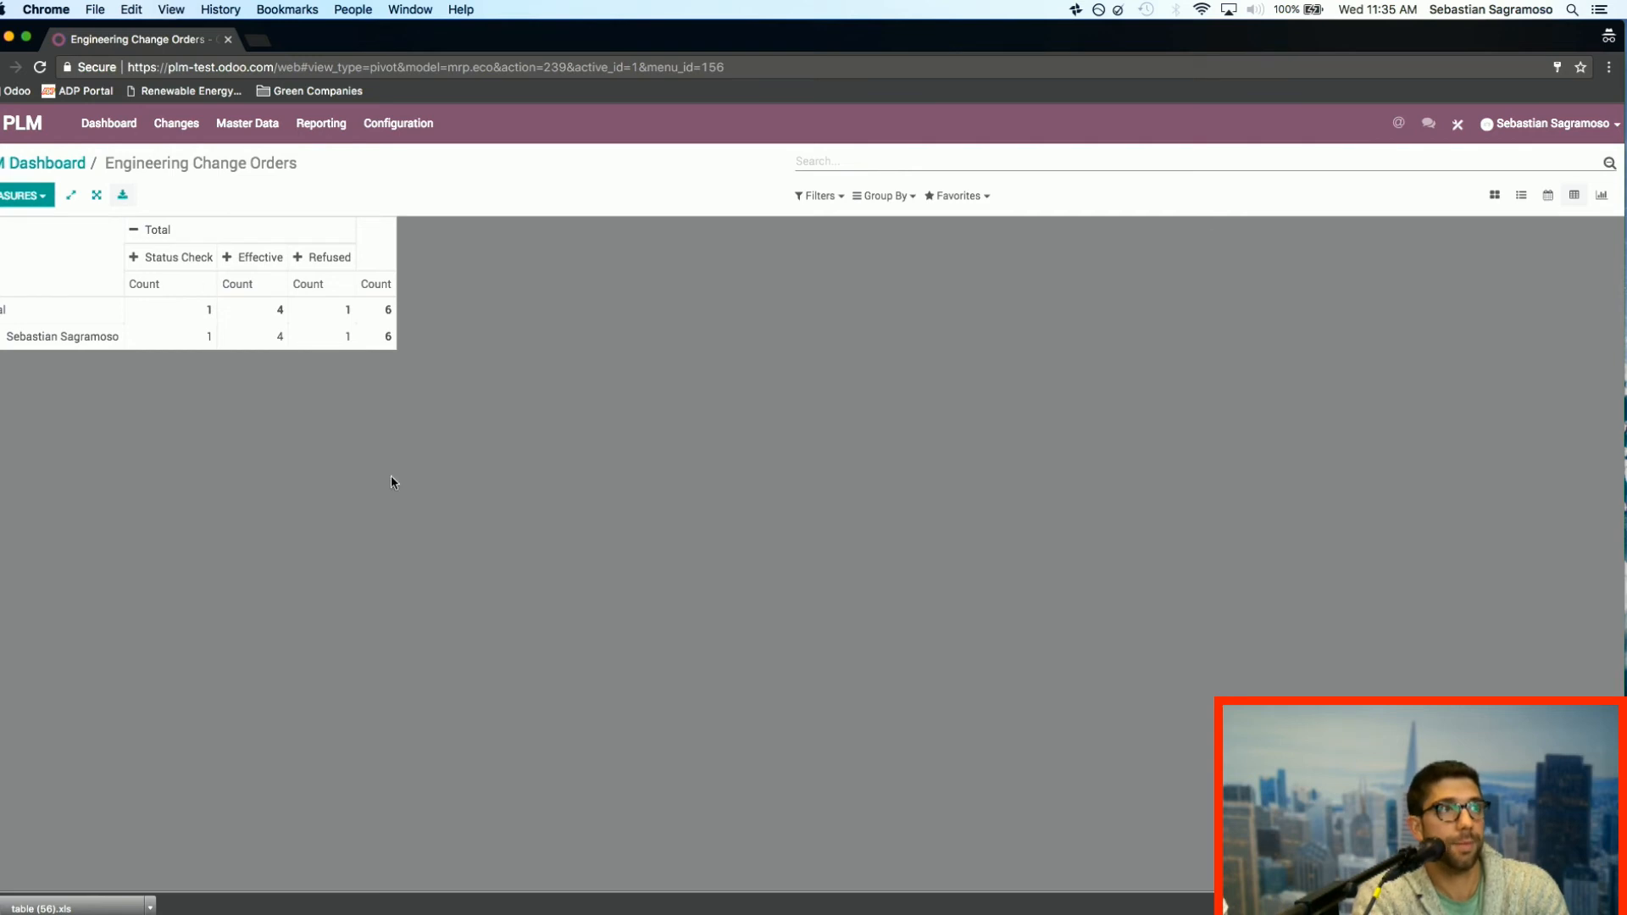
Step: Leave the PLM change orders and open the Chocolate Bar product record in the Manufacturing app
{"action": "left_click", "coordinate": [115, 127]}
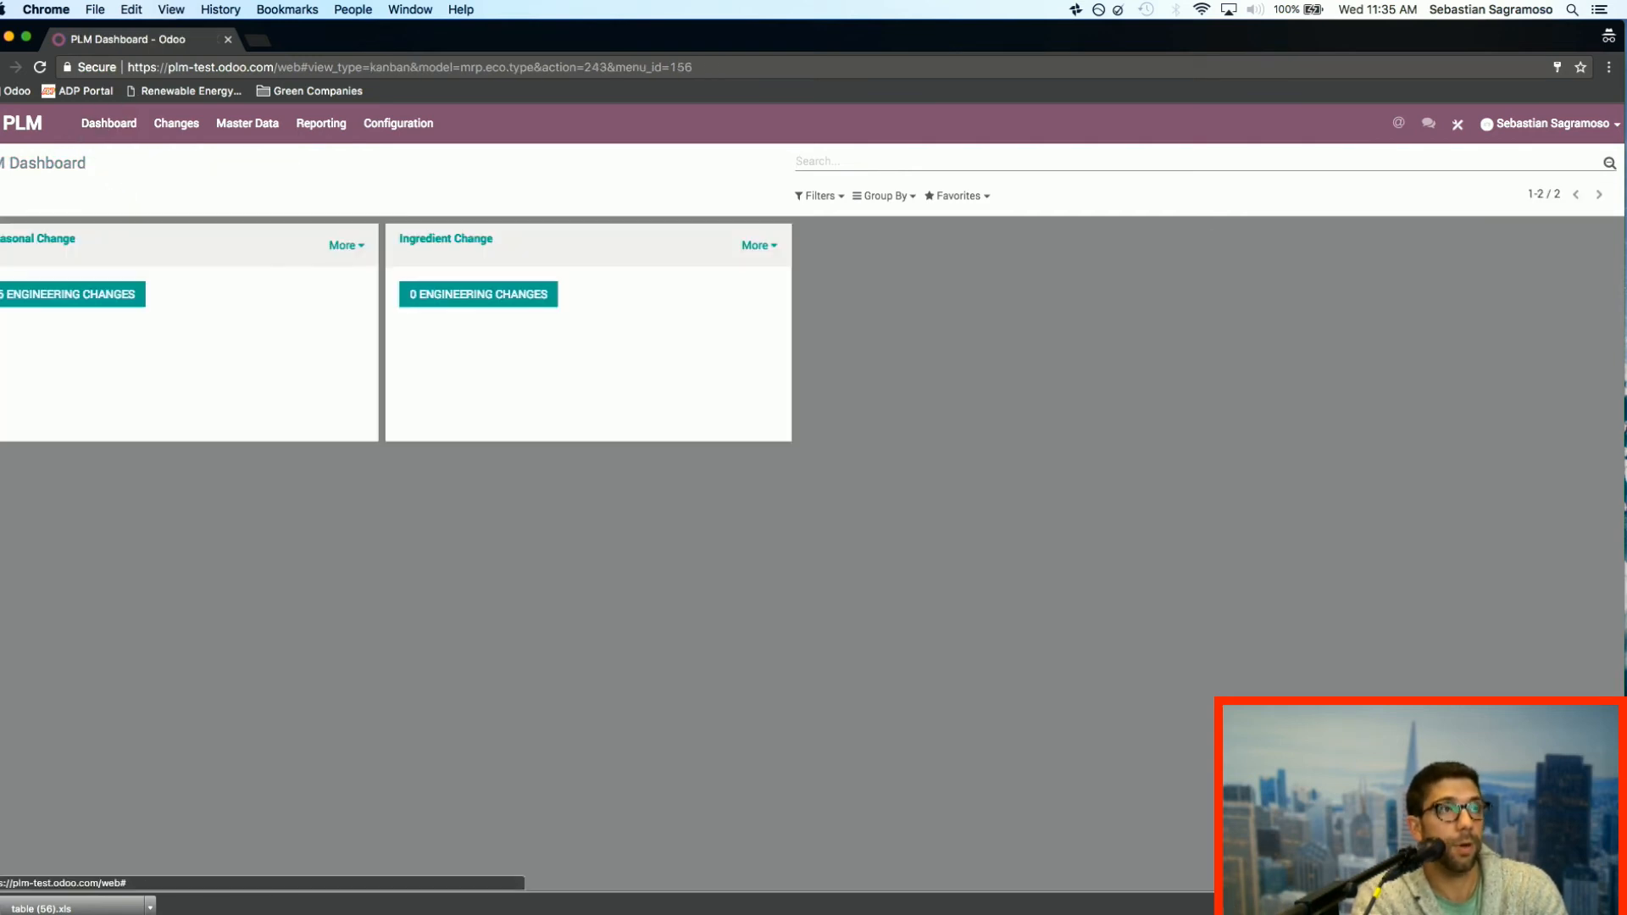
{"action": "left_click", "coordinate": [1, 124]}
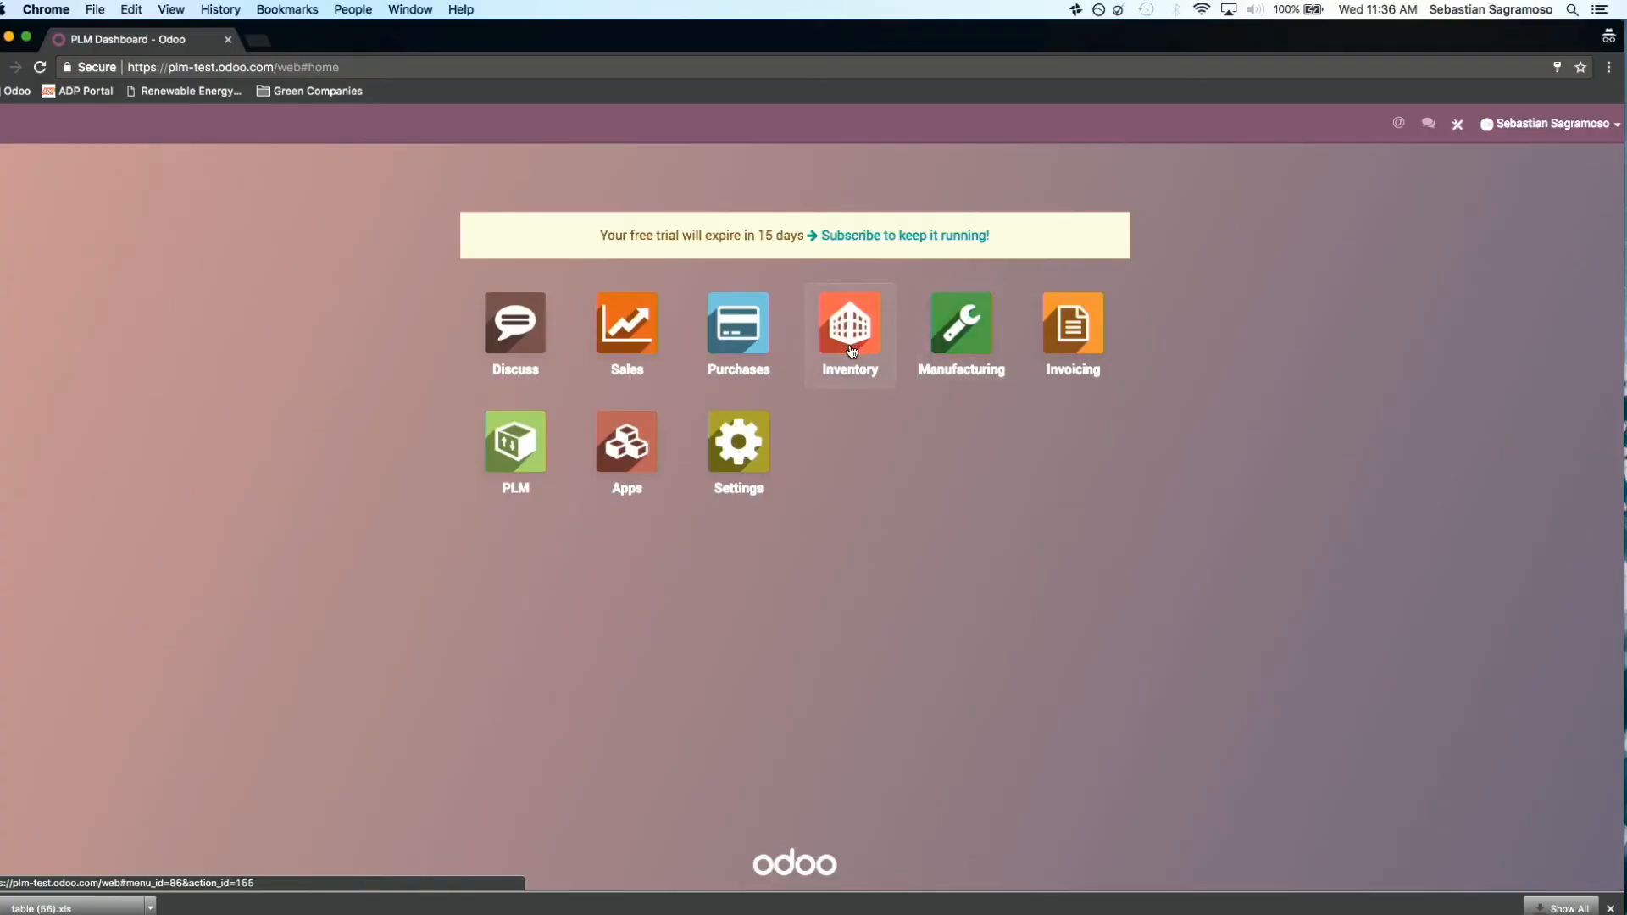
{"action": "left_click", "coordinate": [963, 352]}
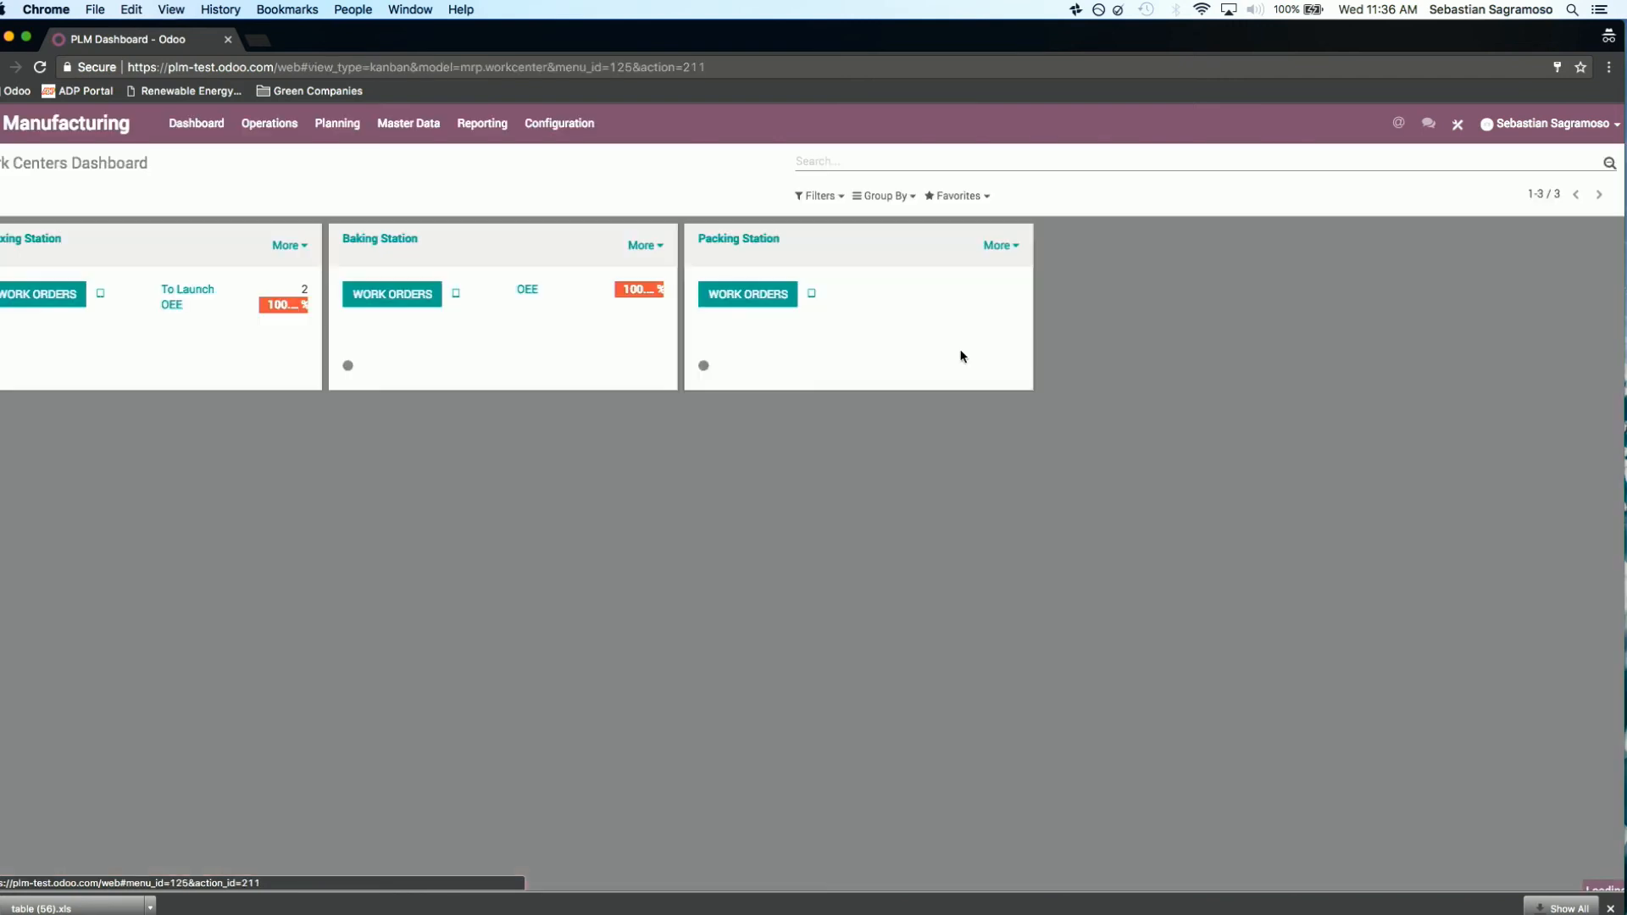
{"action": "left_click", "coordinate": [408, 134]}
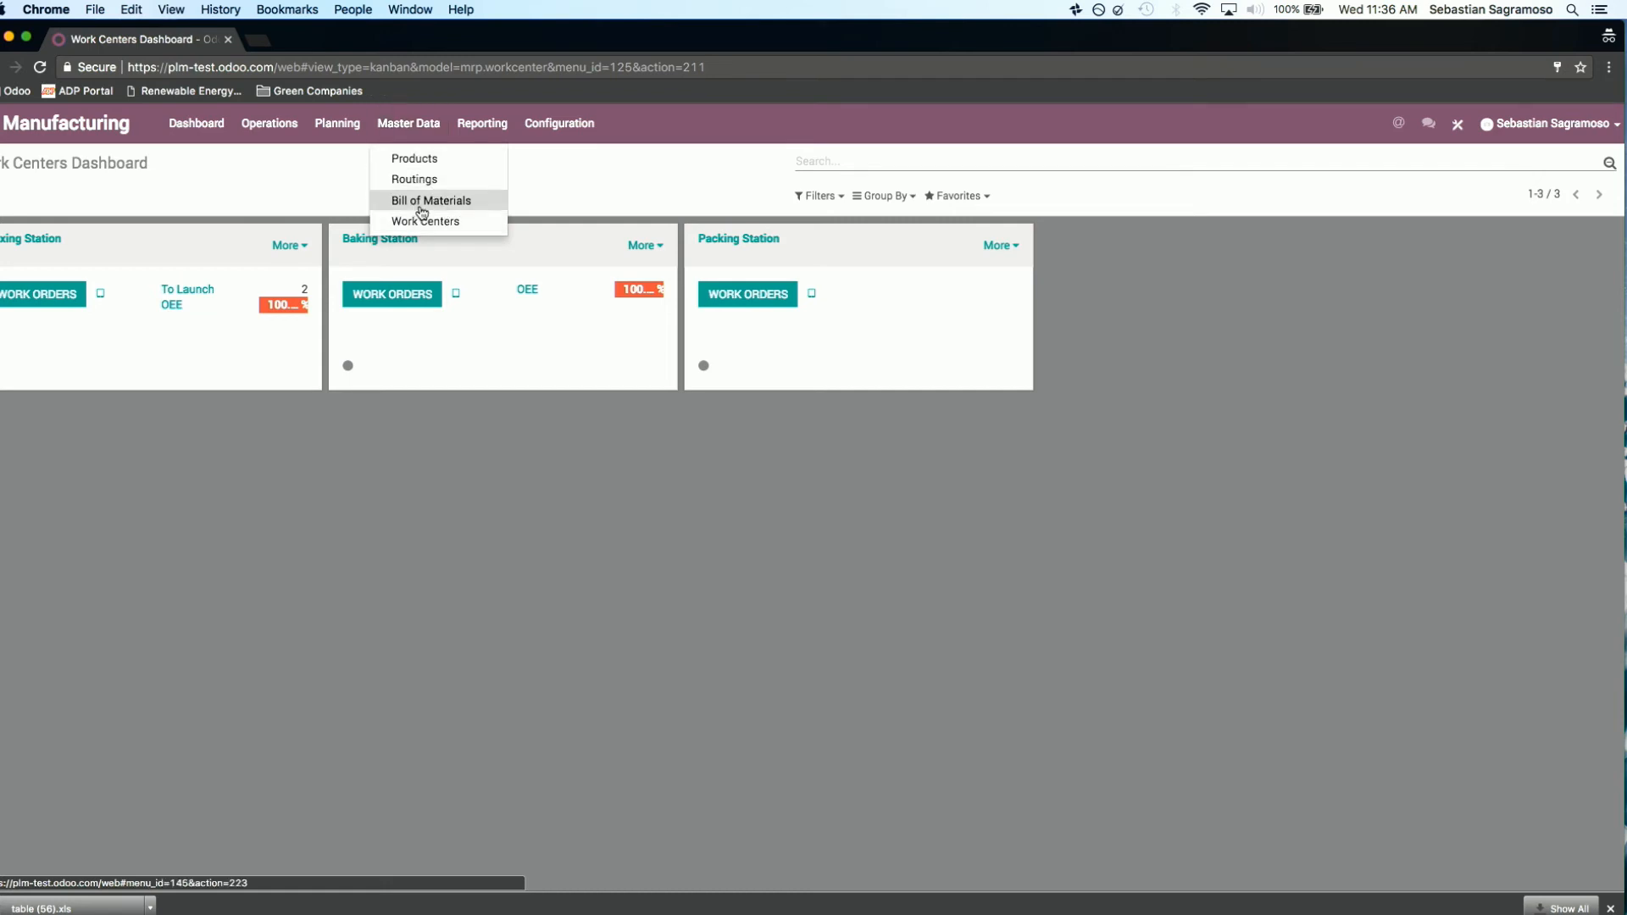
{"action": "left_click", "coordinate": [424, 159]}
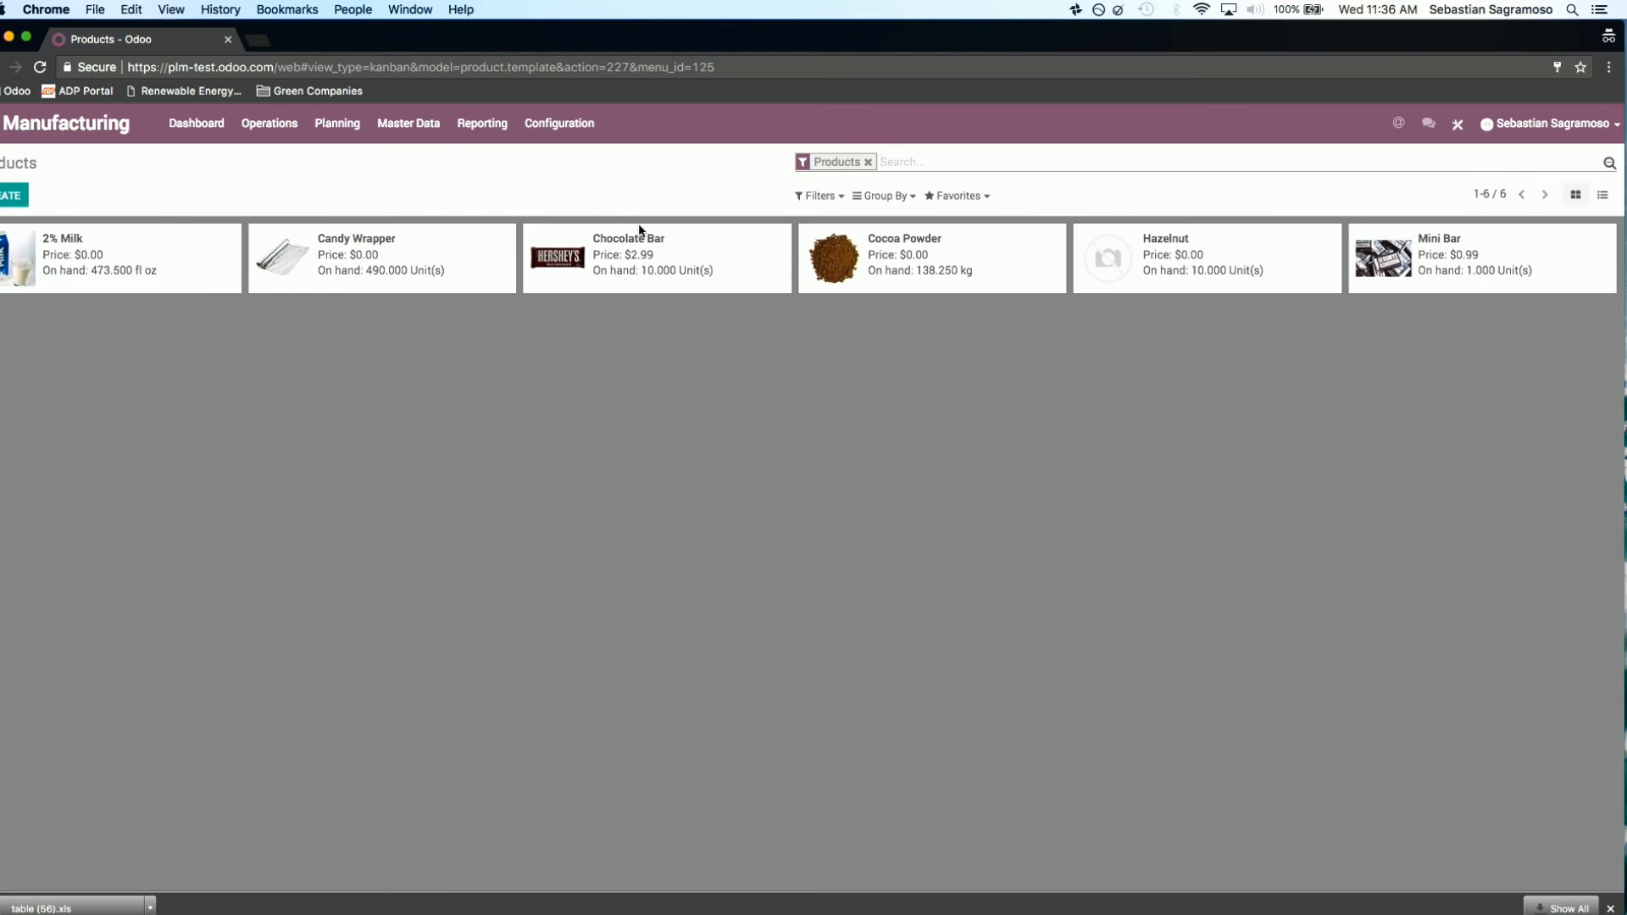
{"action": "left_click", "coordinate": [686, 267]}
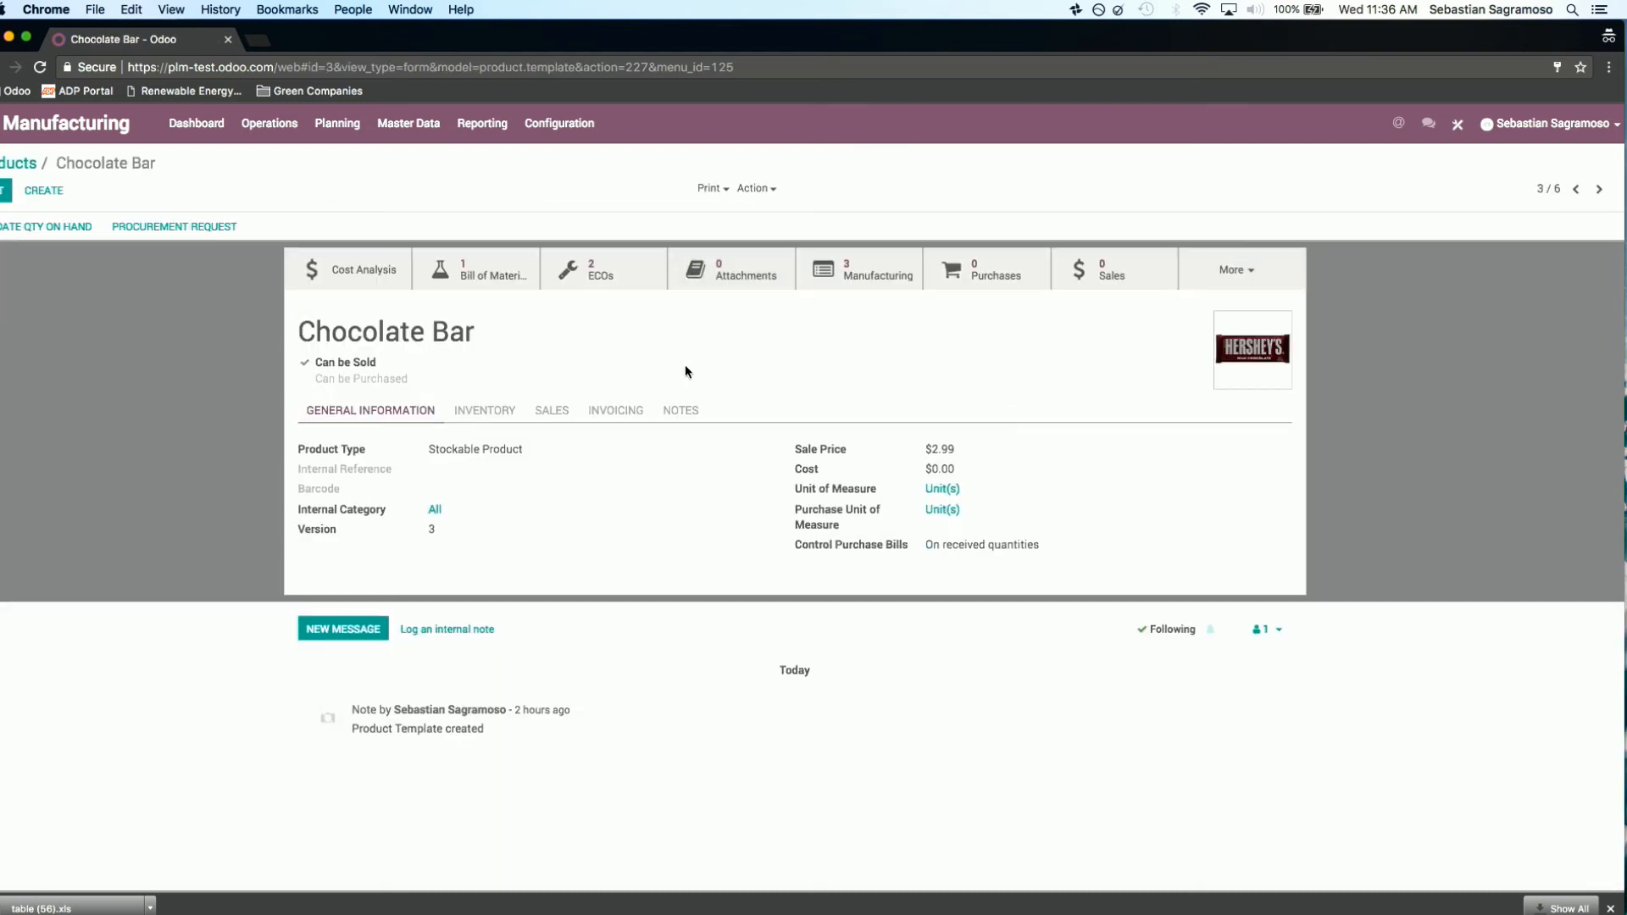
Step: Open the Chocolate Bar's bill of materials, inspect its Candy Wrapper component's product record, and return to the bill of materials
{"action": "left_click", "coordinate": [487, 271]}
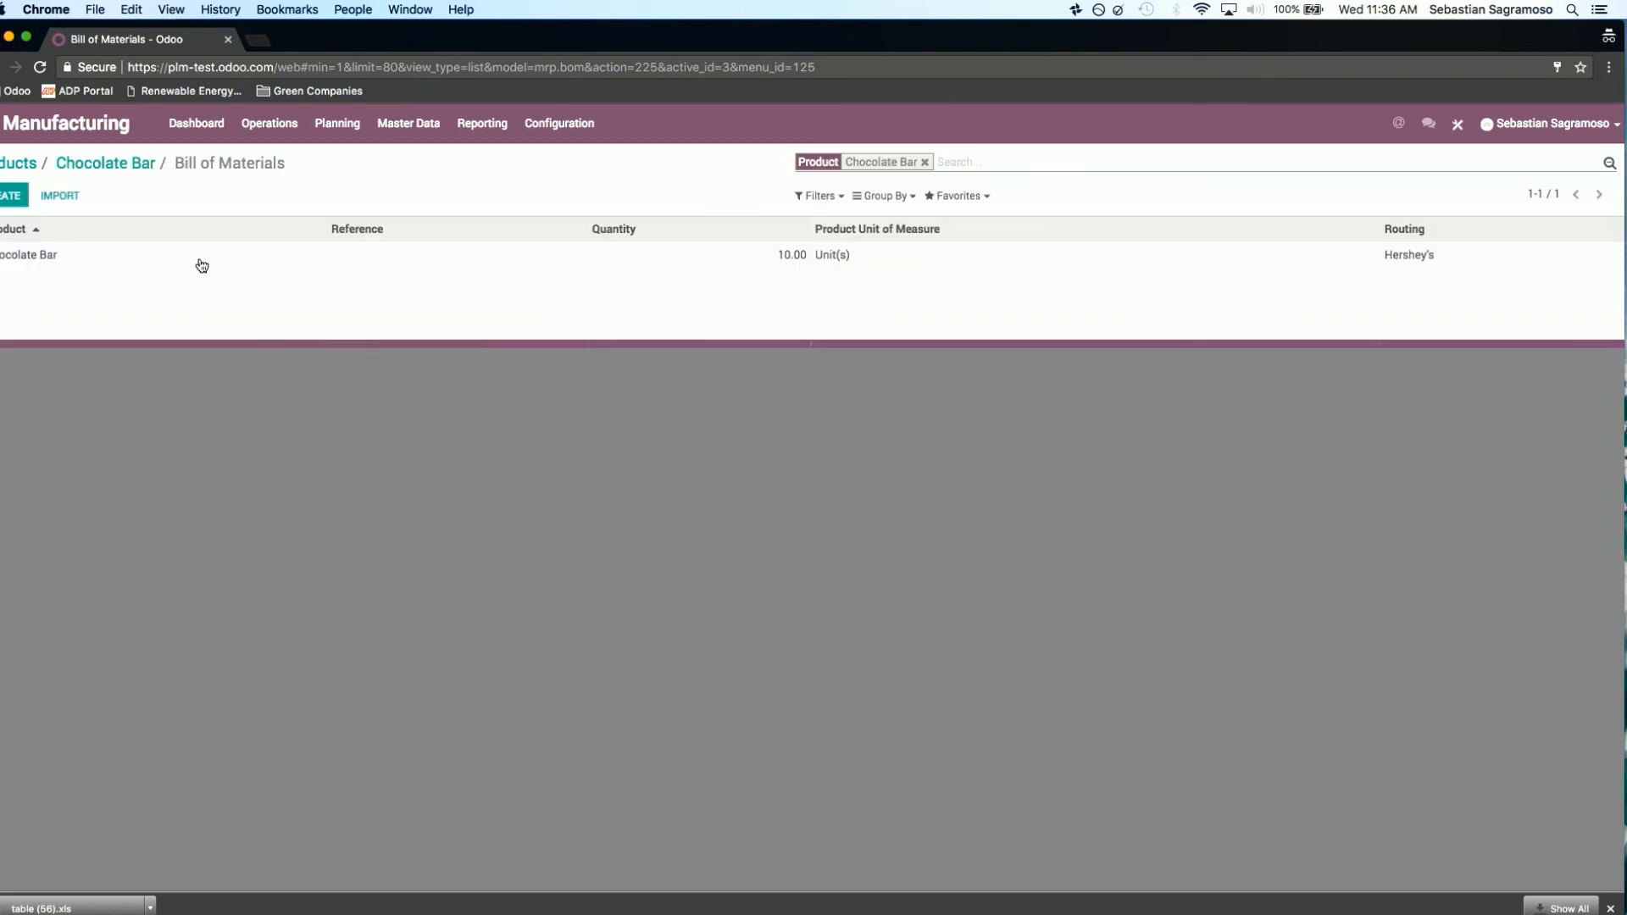
{"action": "left_click", "coordinate": [186, 261]}
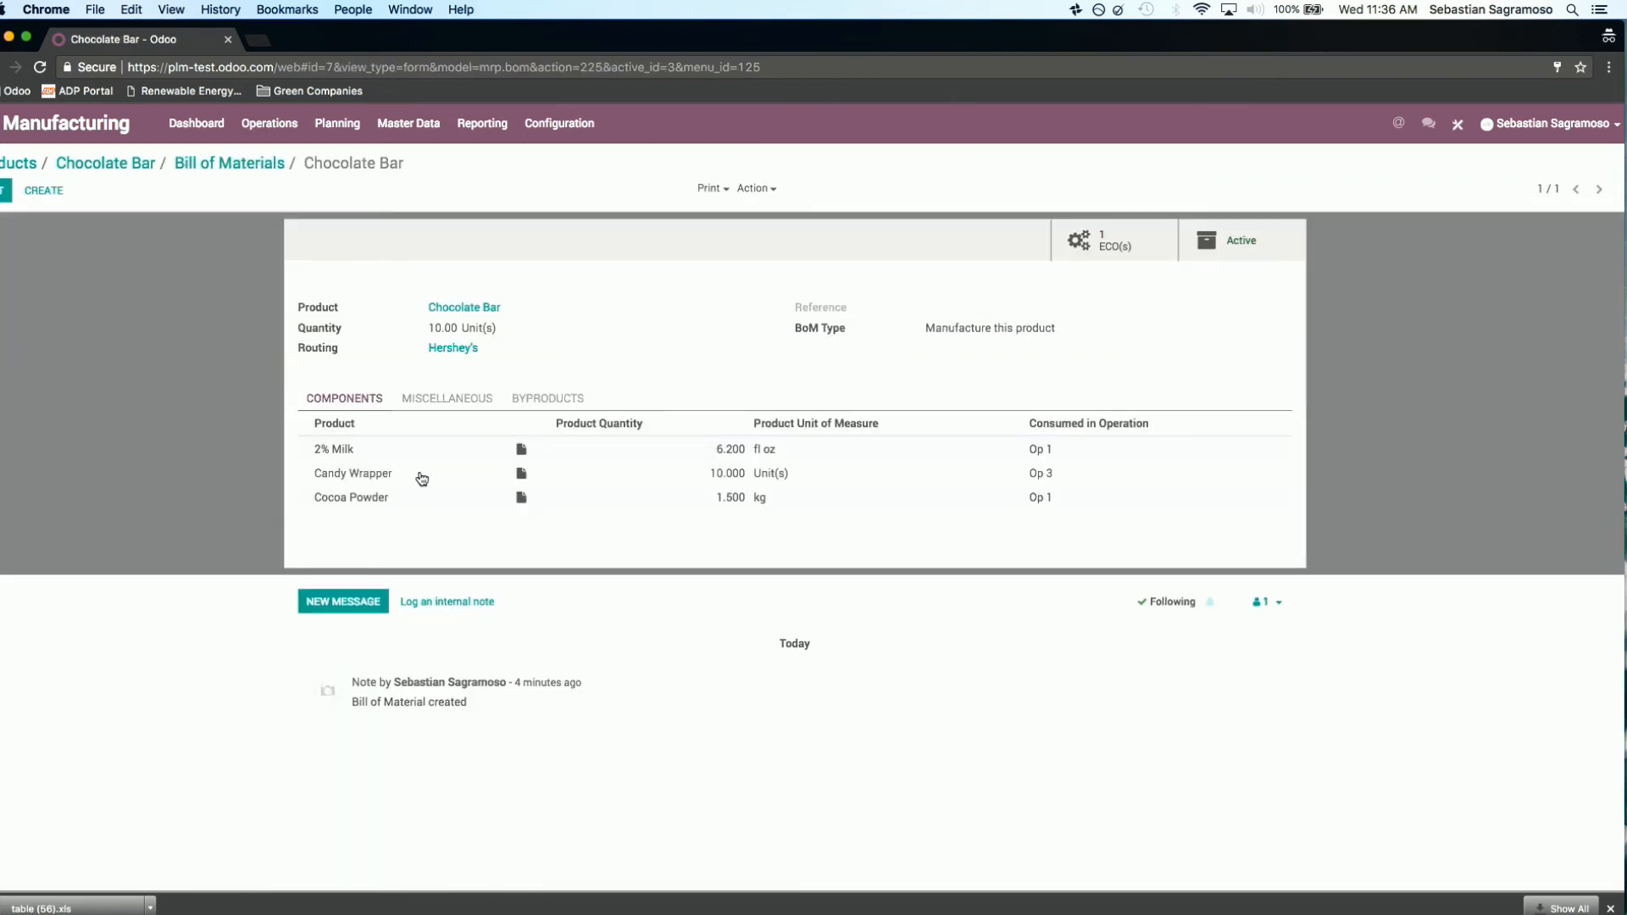
{"action": "left_click", "coordinate": [420, 476]}
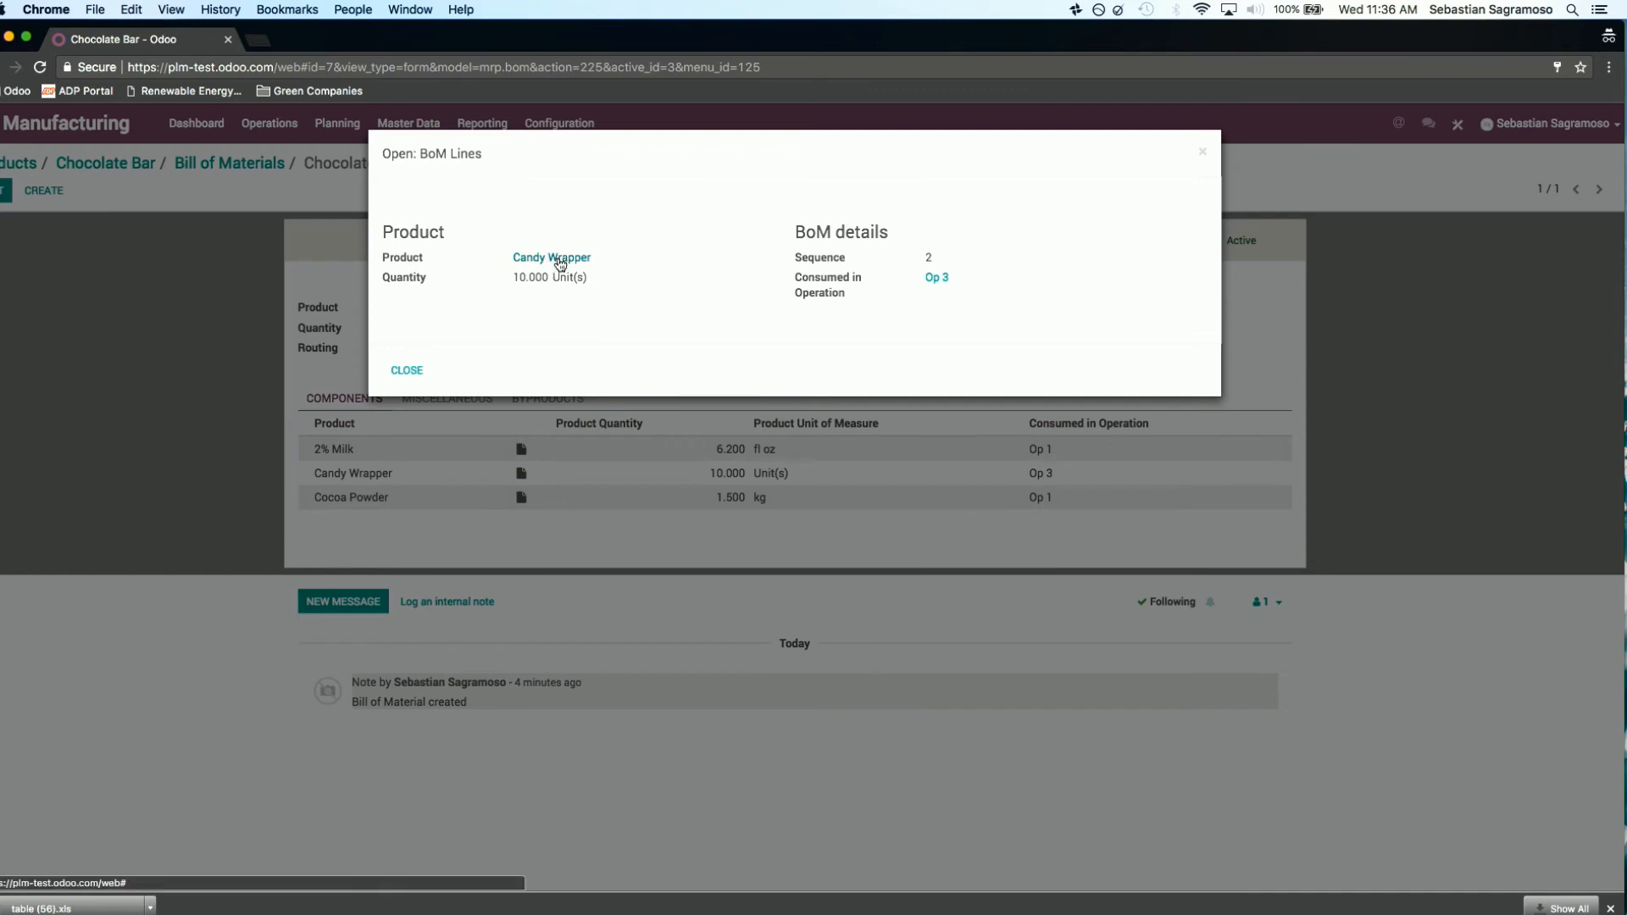
{"action": "left_click", "coordinate": [560, 258]}
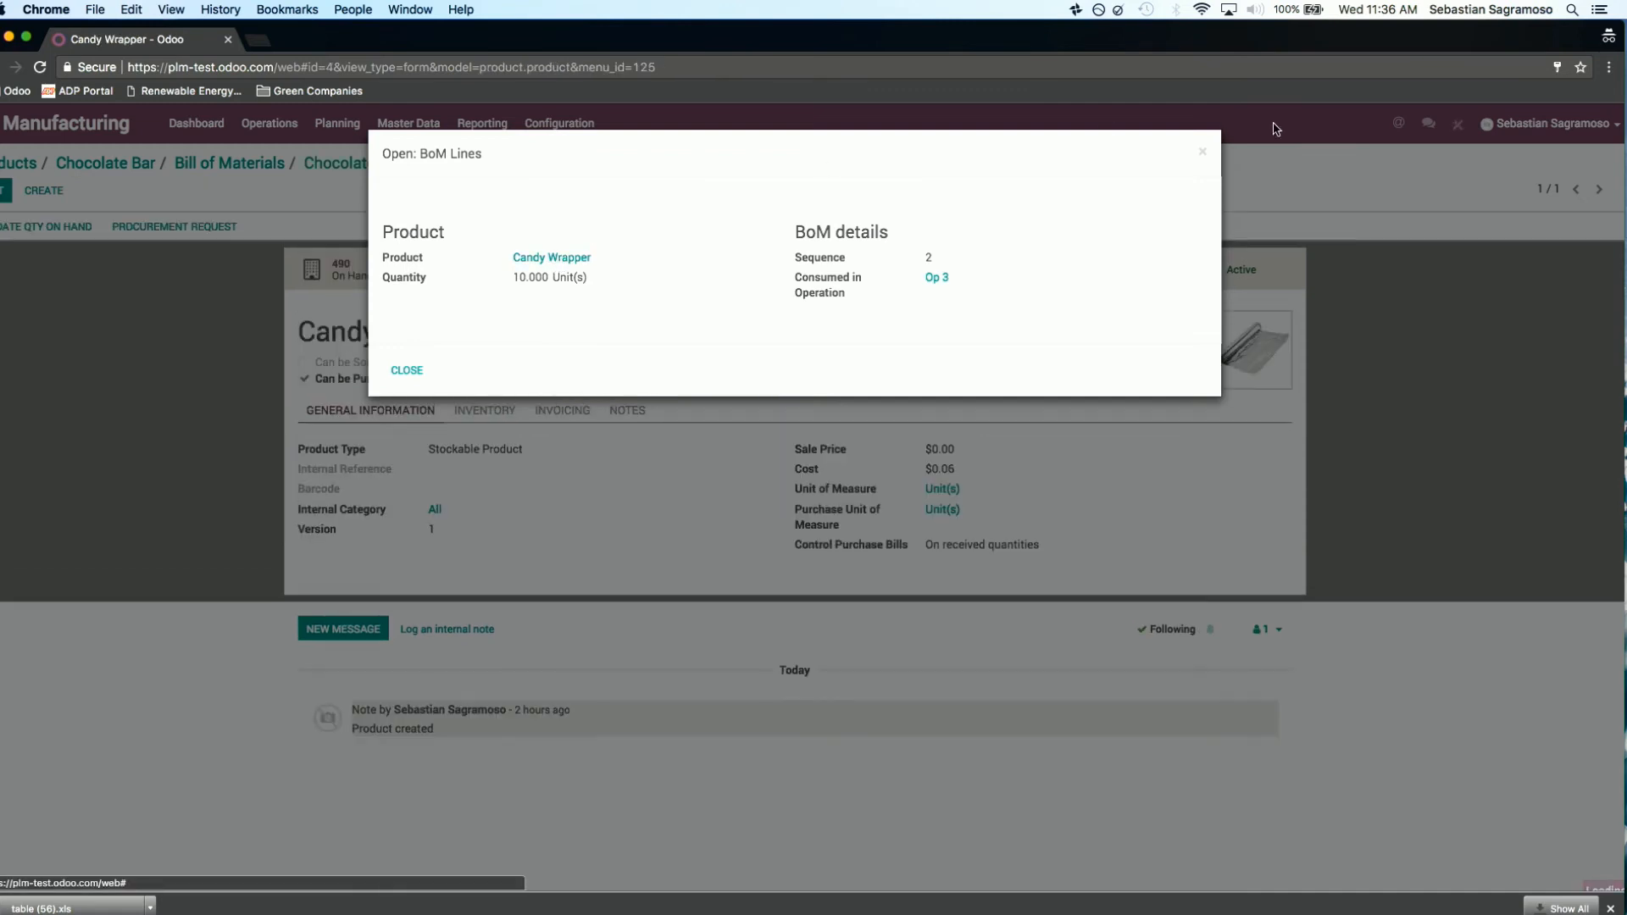
{"action": "left_click", "coordinate": [1202, 156]}
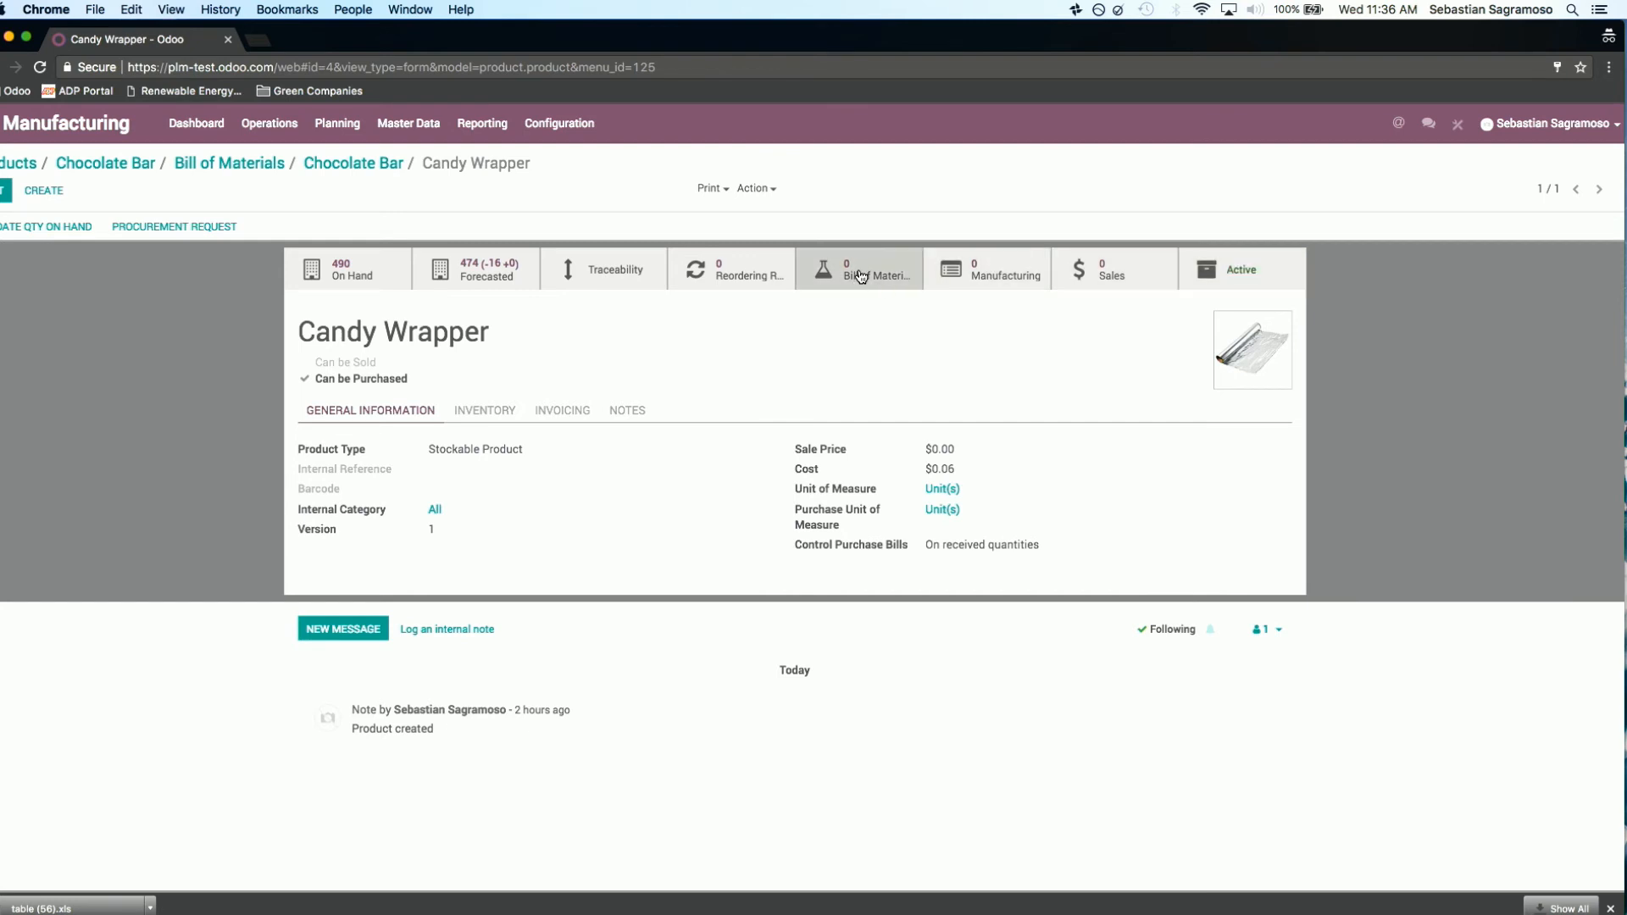
{"action": "left_click", "coordinate": [366, 168]}
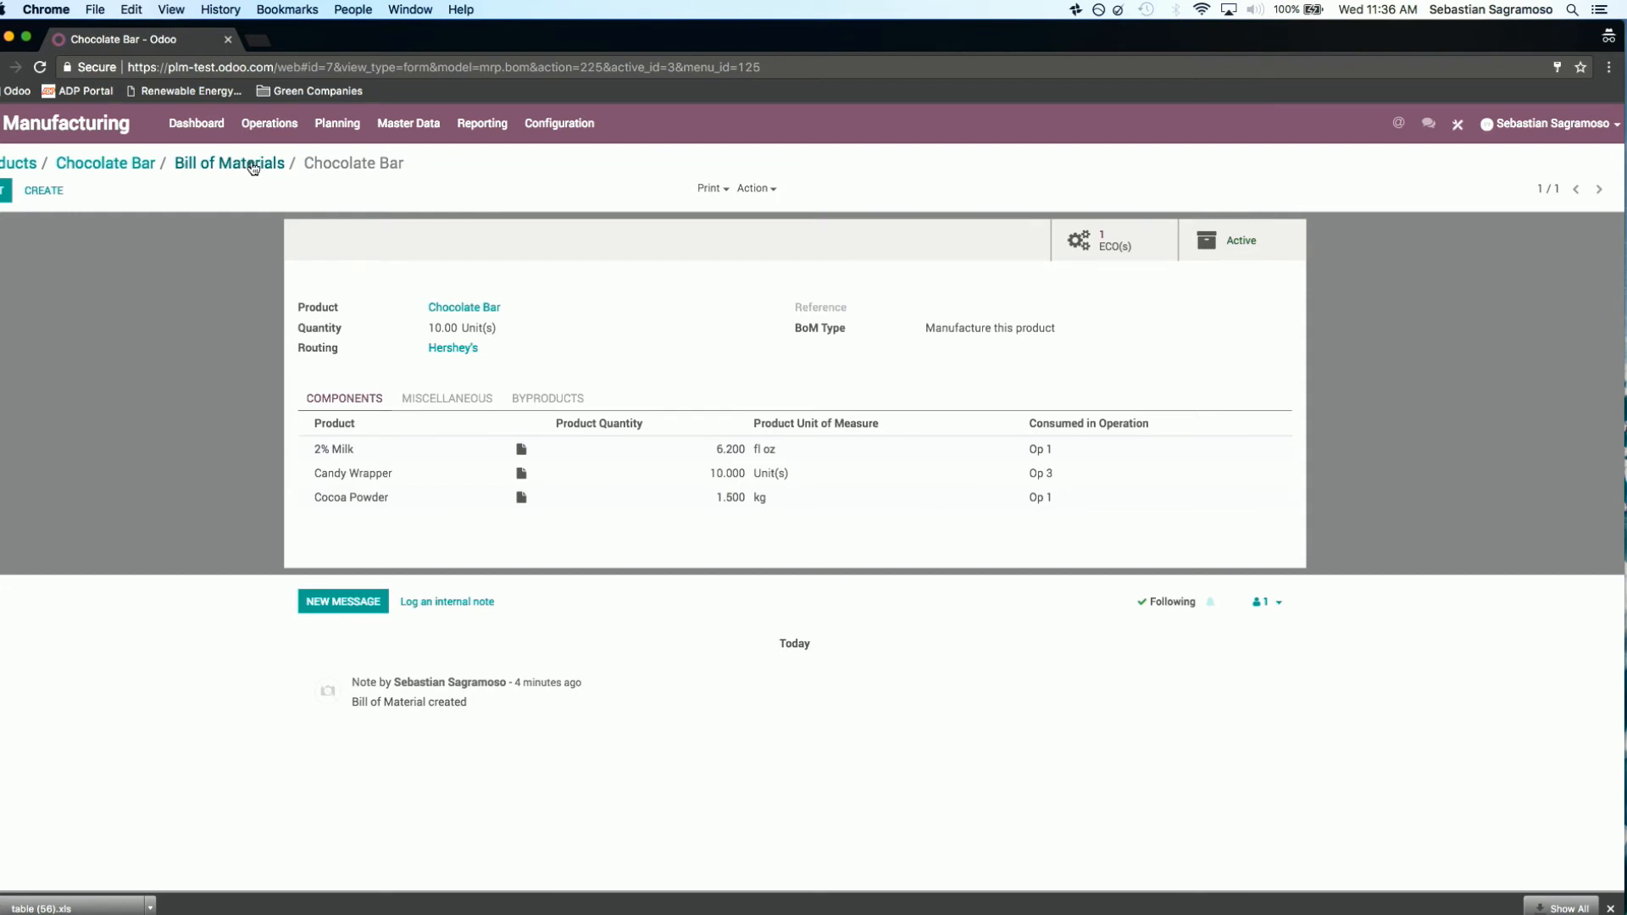
Step: View the Bill of Materials Structure for the Chocolate Bar's bill of materials and return to the Chocolate Bar product record
{"action": "left_click", "coordinate": [252, 167]}
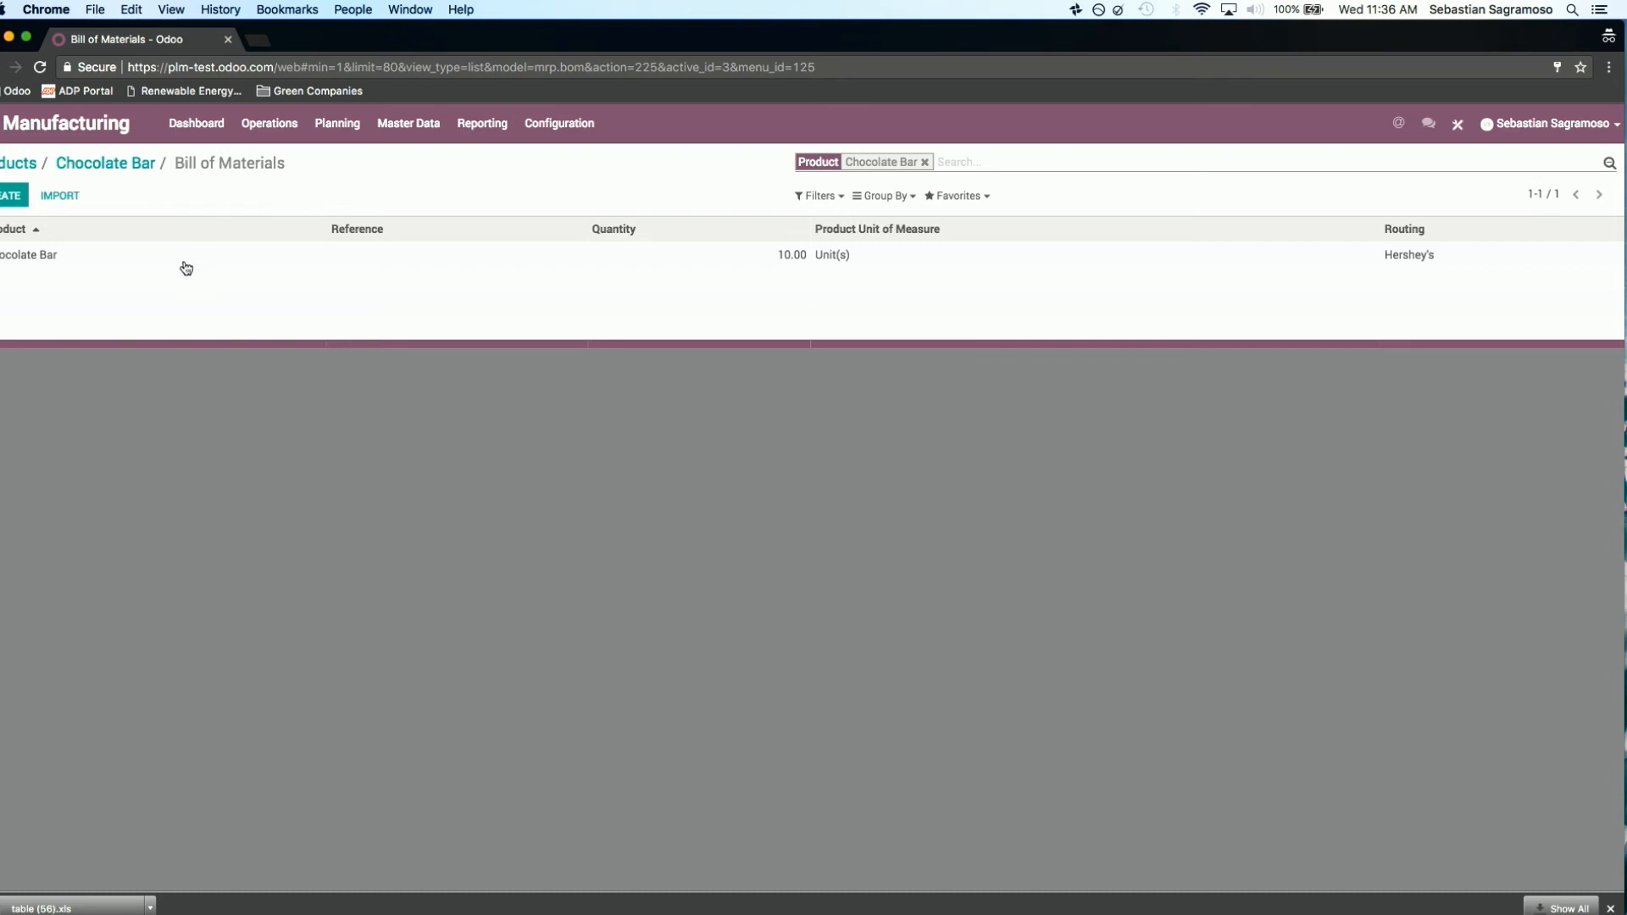
{"action": "left_click", "coordinate": [234, 259]}
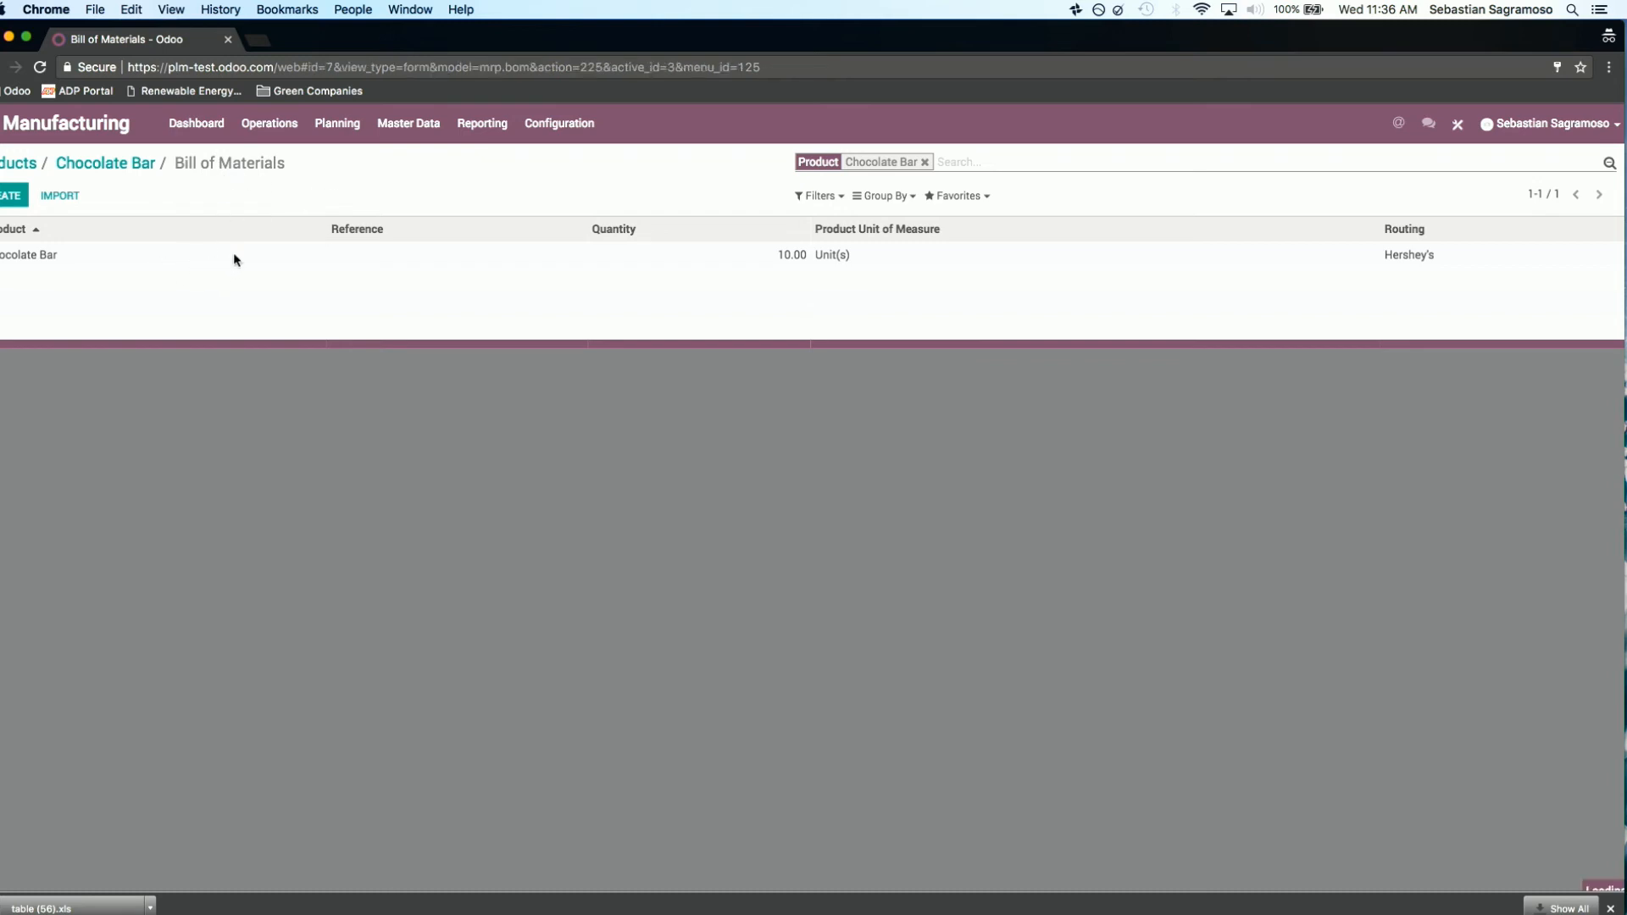
{"action": "left_click", "coordinate": [766, 188]}
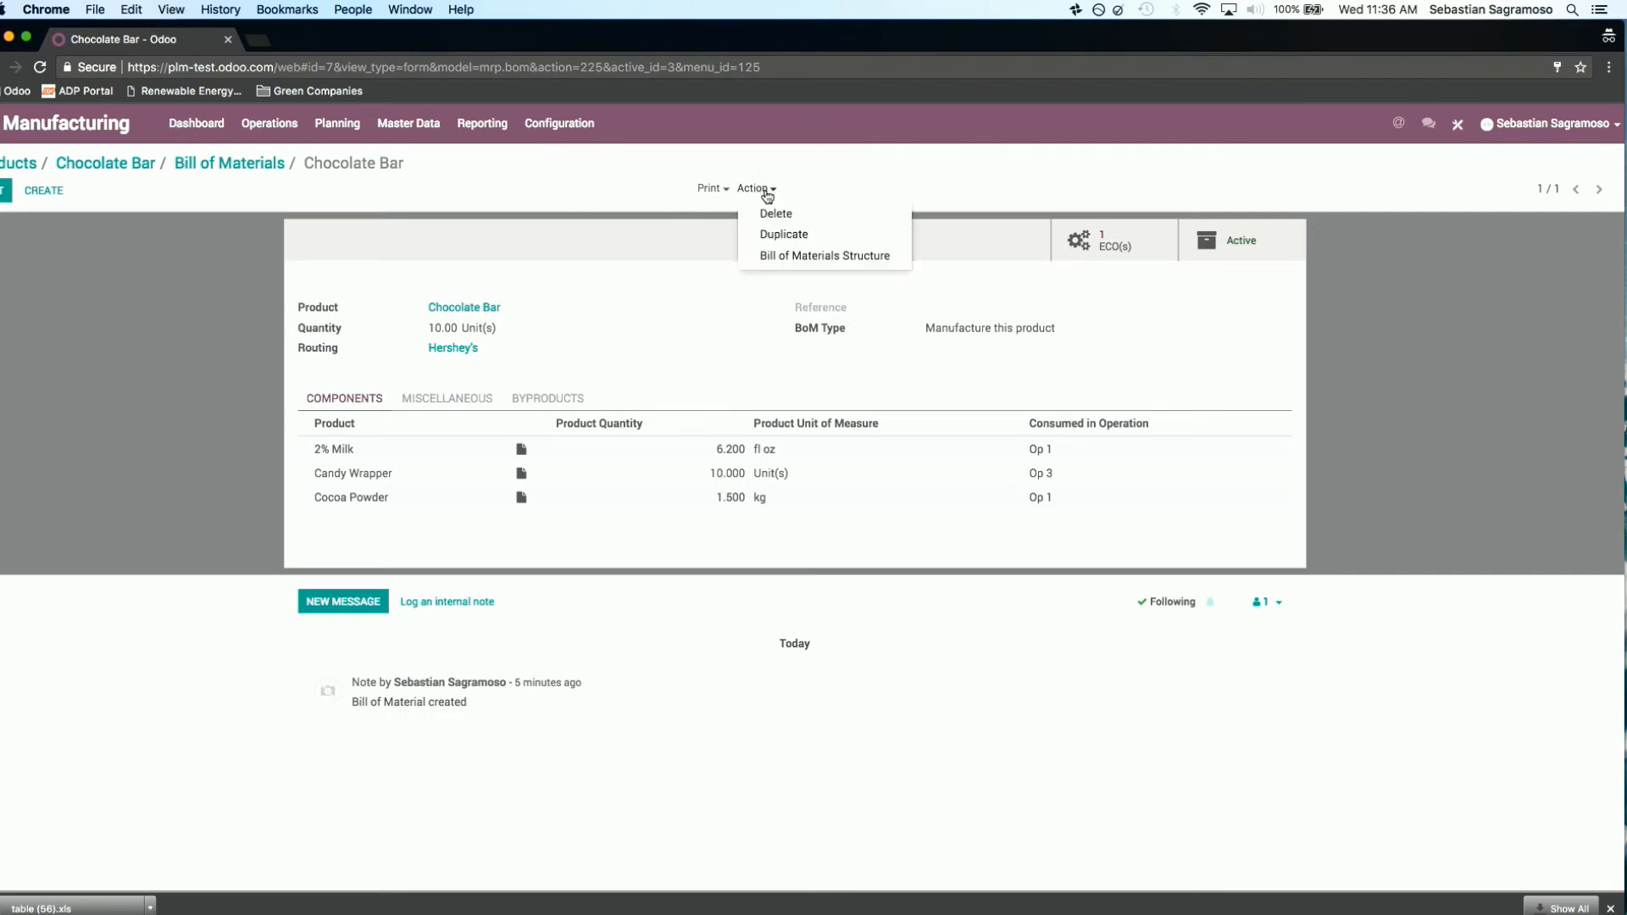
{"action": "left_click", "coordinate": [817, 259]}
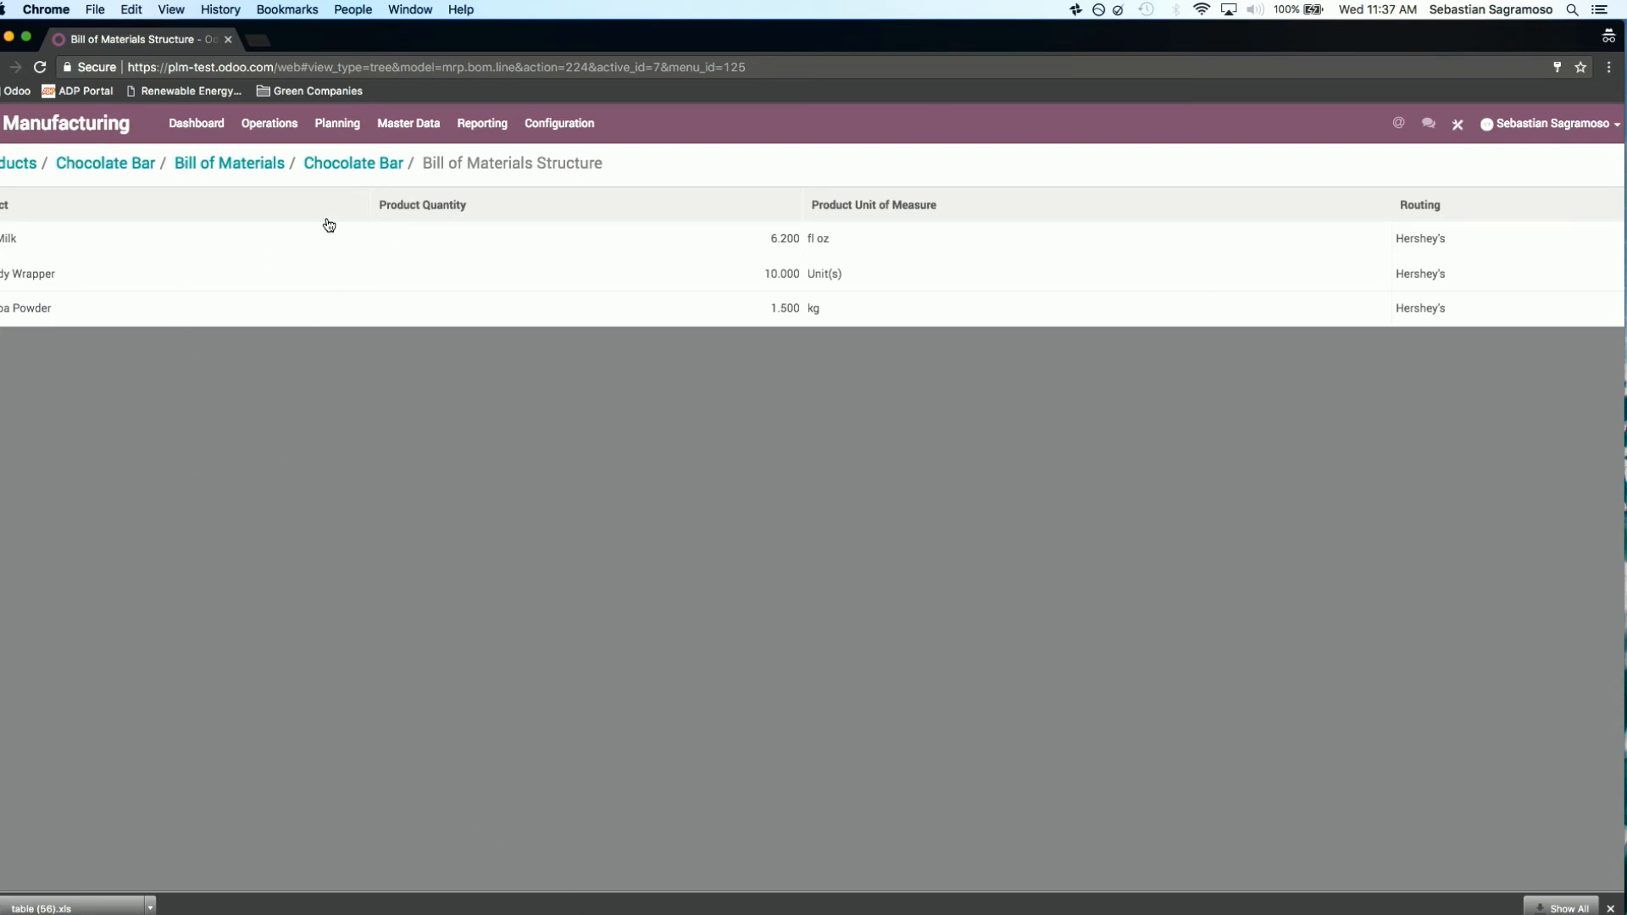
{"action": "left_click", "coordinate": [359, 168]}
{"action": "left_click", "coordinate": [239, 168]}
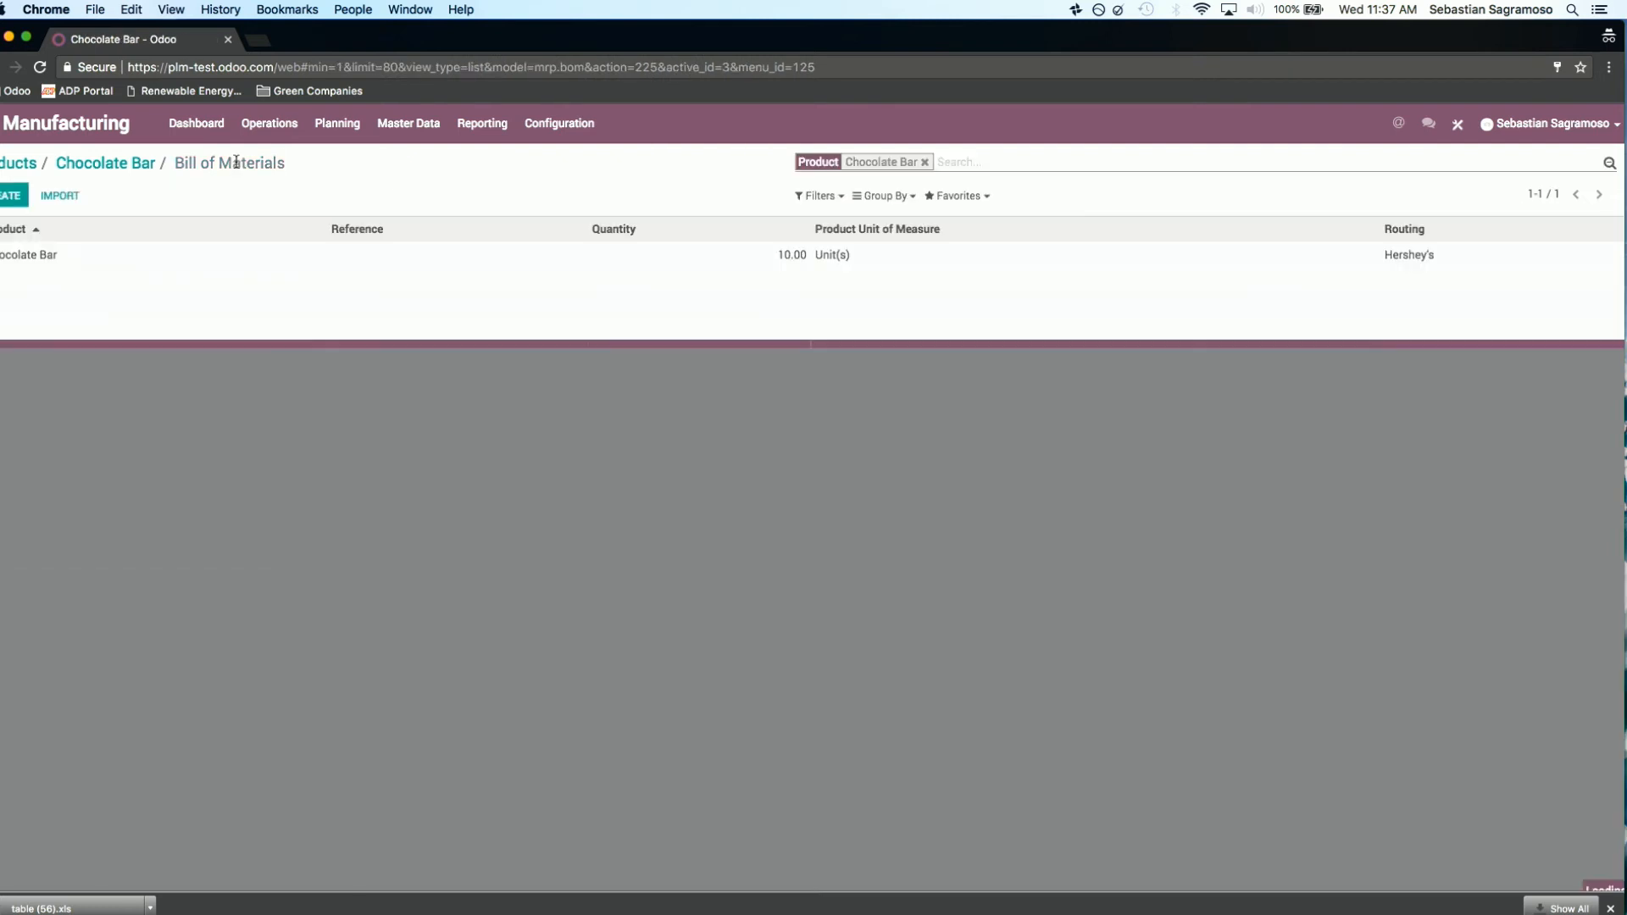
{"action": "left_click", "coordinate": [122, 166]}
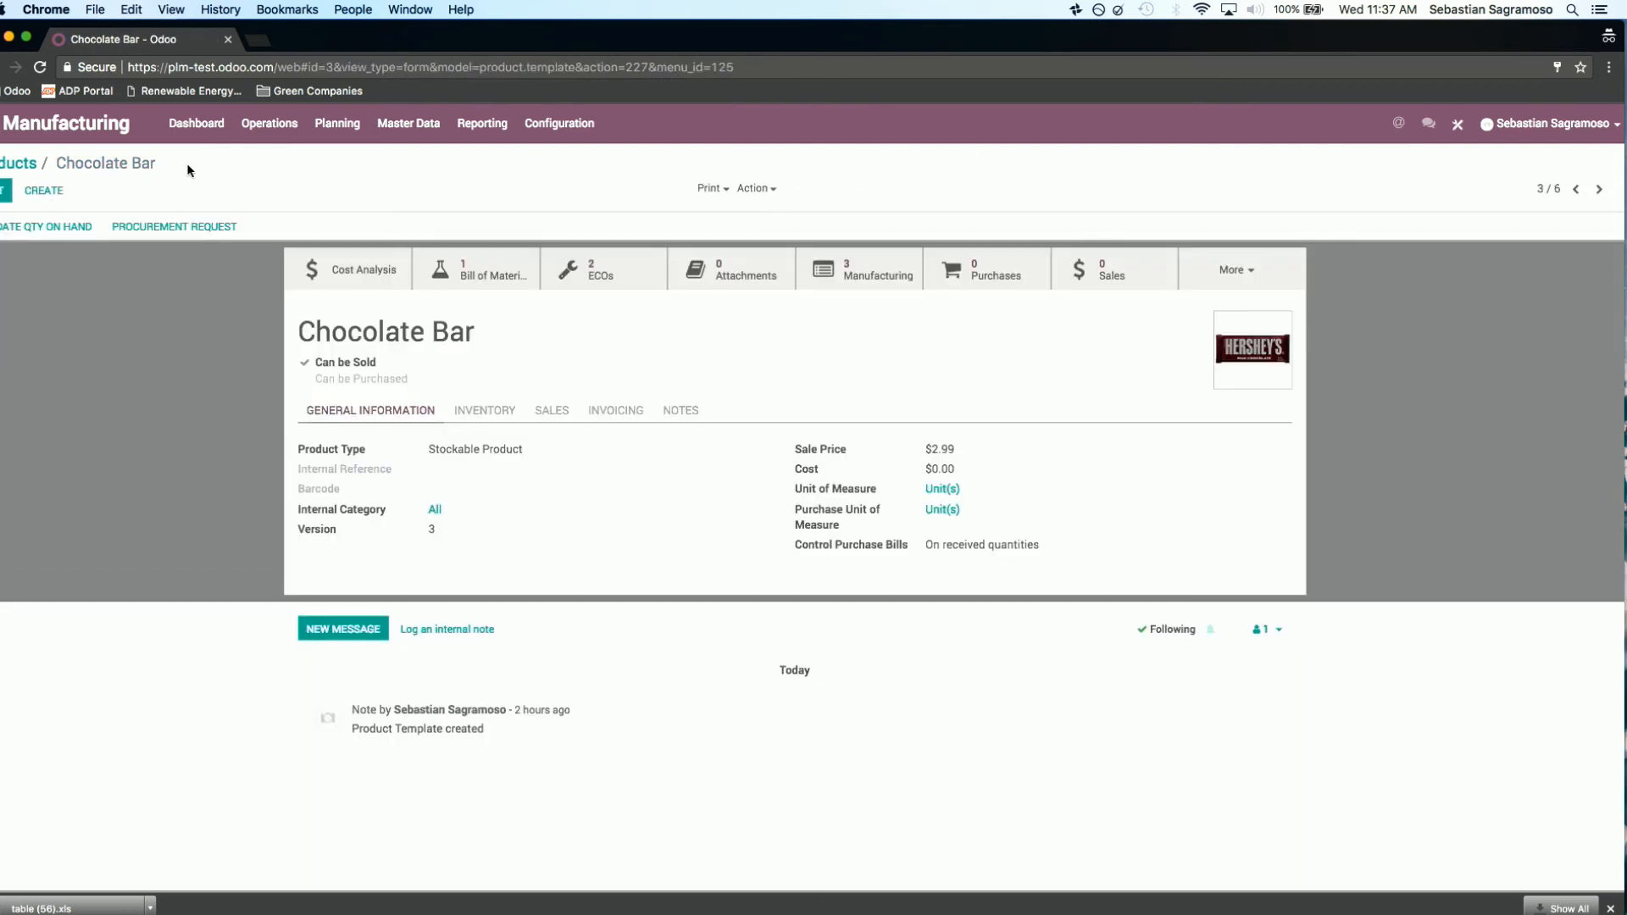
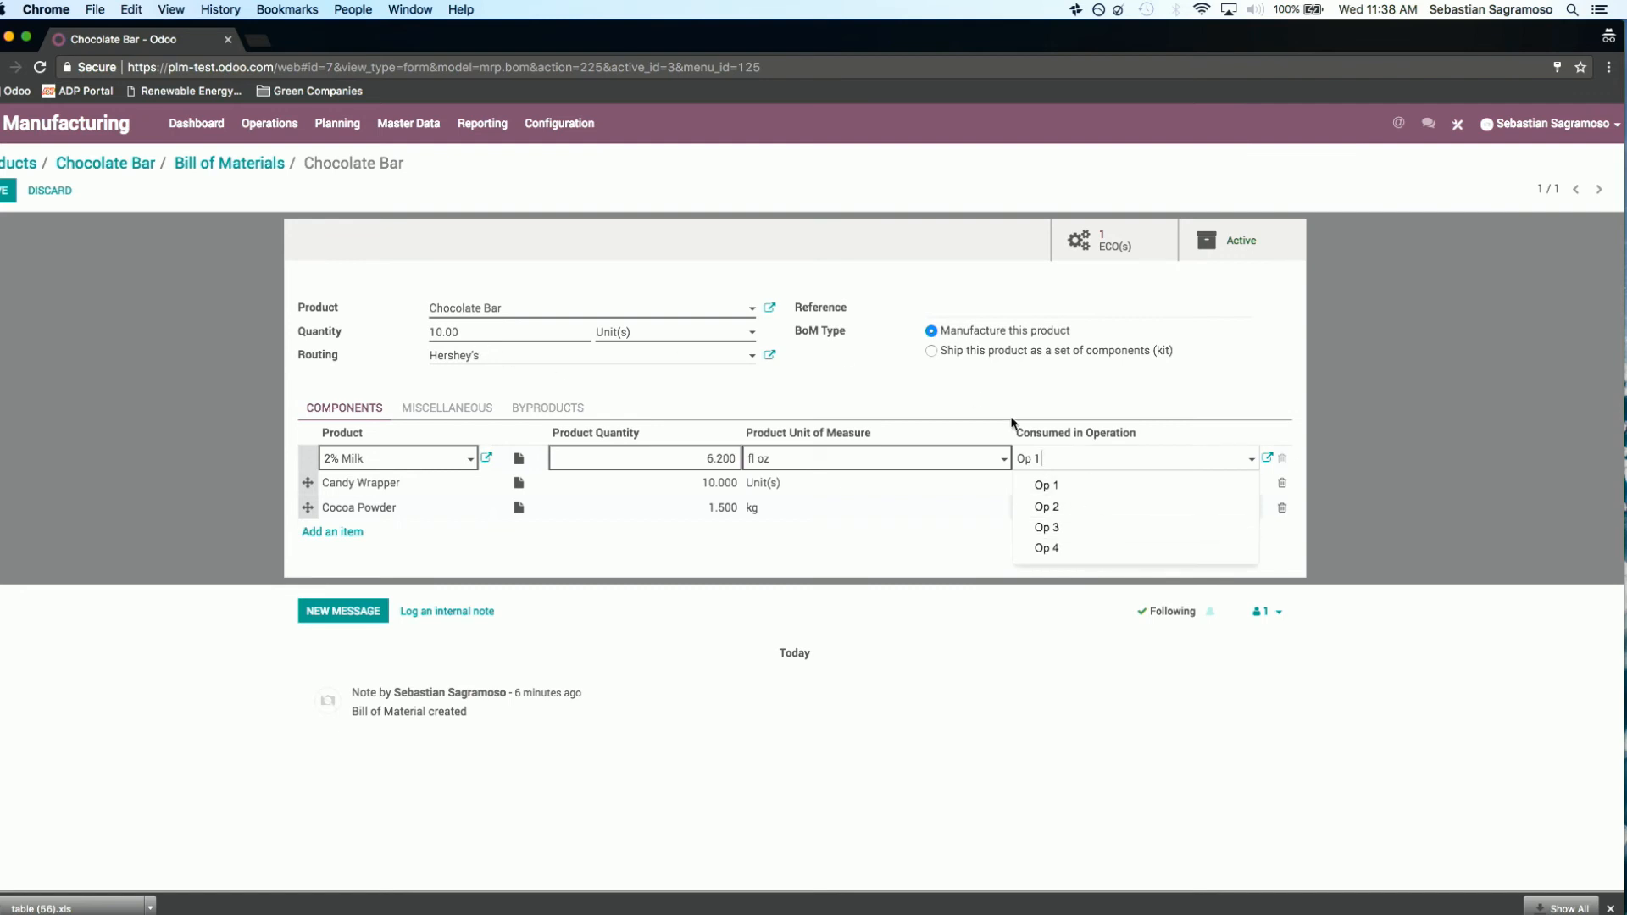
Step: Set 2% Milk to be consumed in Op 1 and save the Chocolate Bar's bill of materials
{"action": "left_click", "coordinate": [1076, 487]}
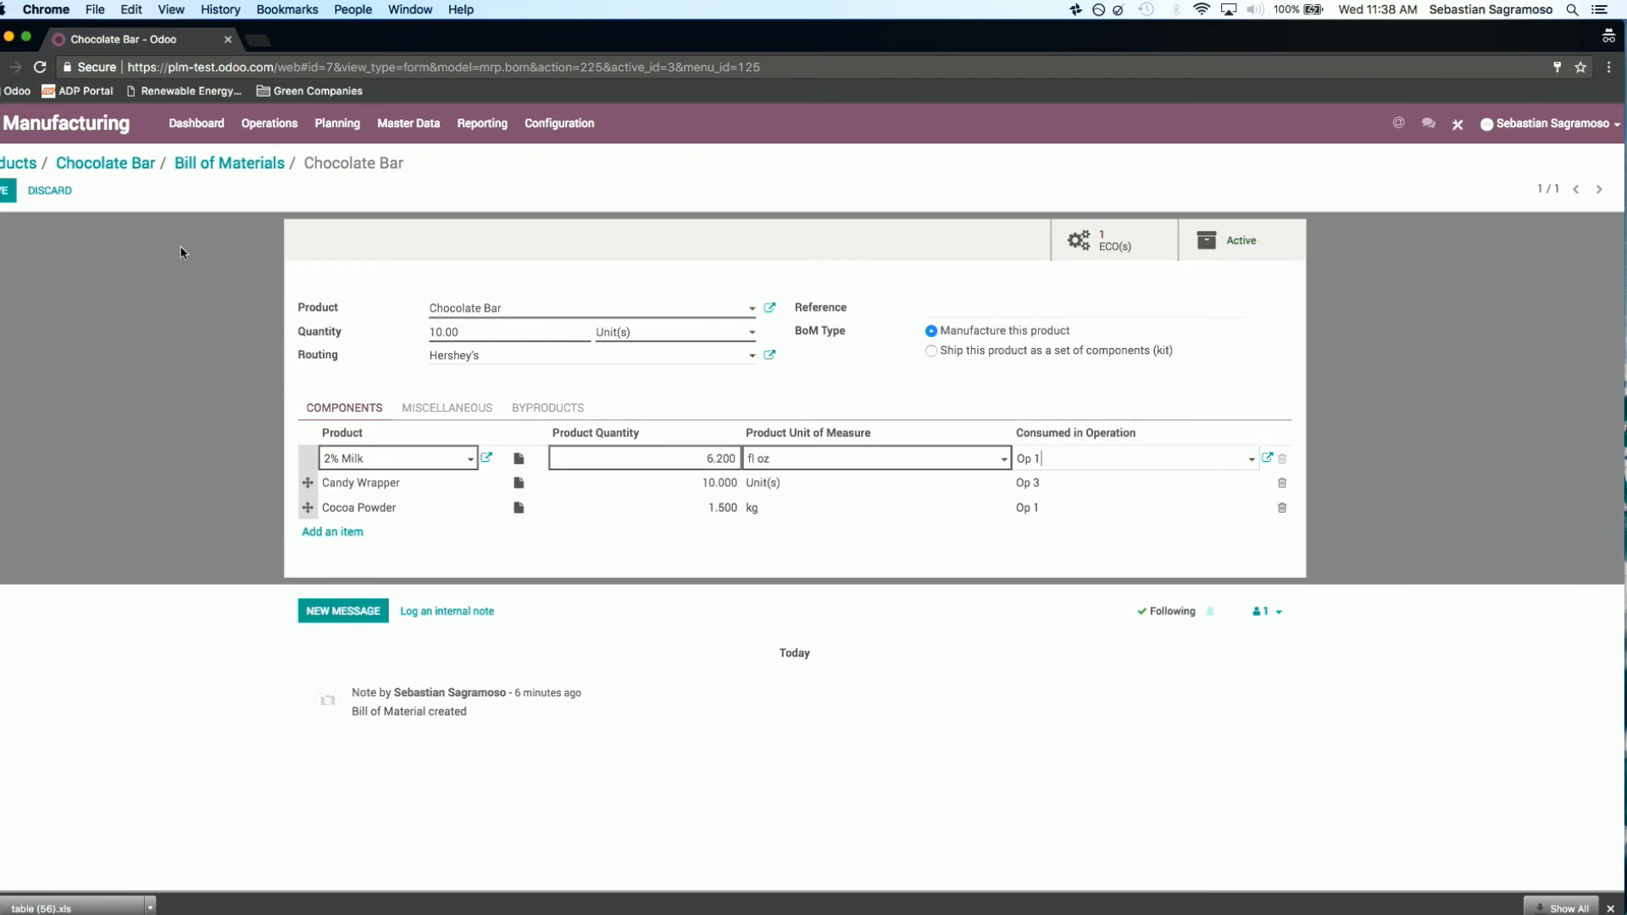
{"action": "left_click", "coordinate": [7, 190]}
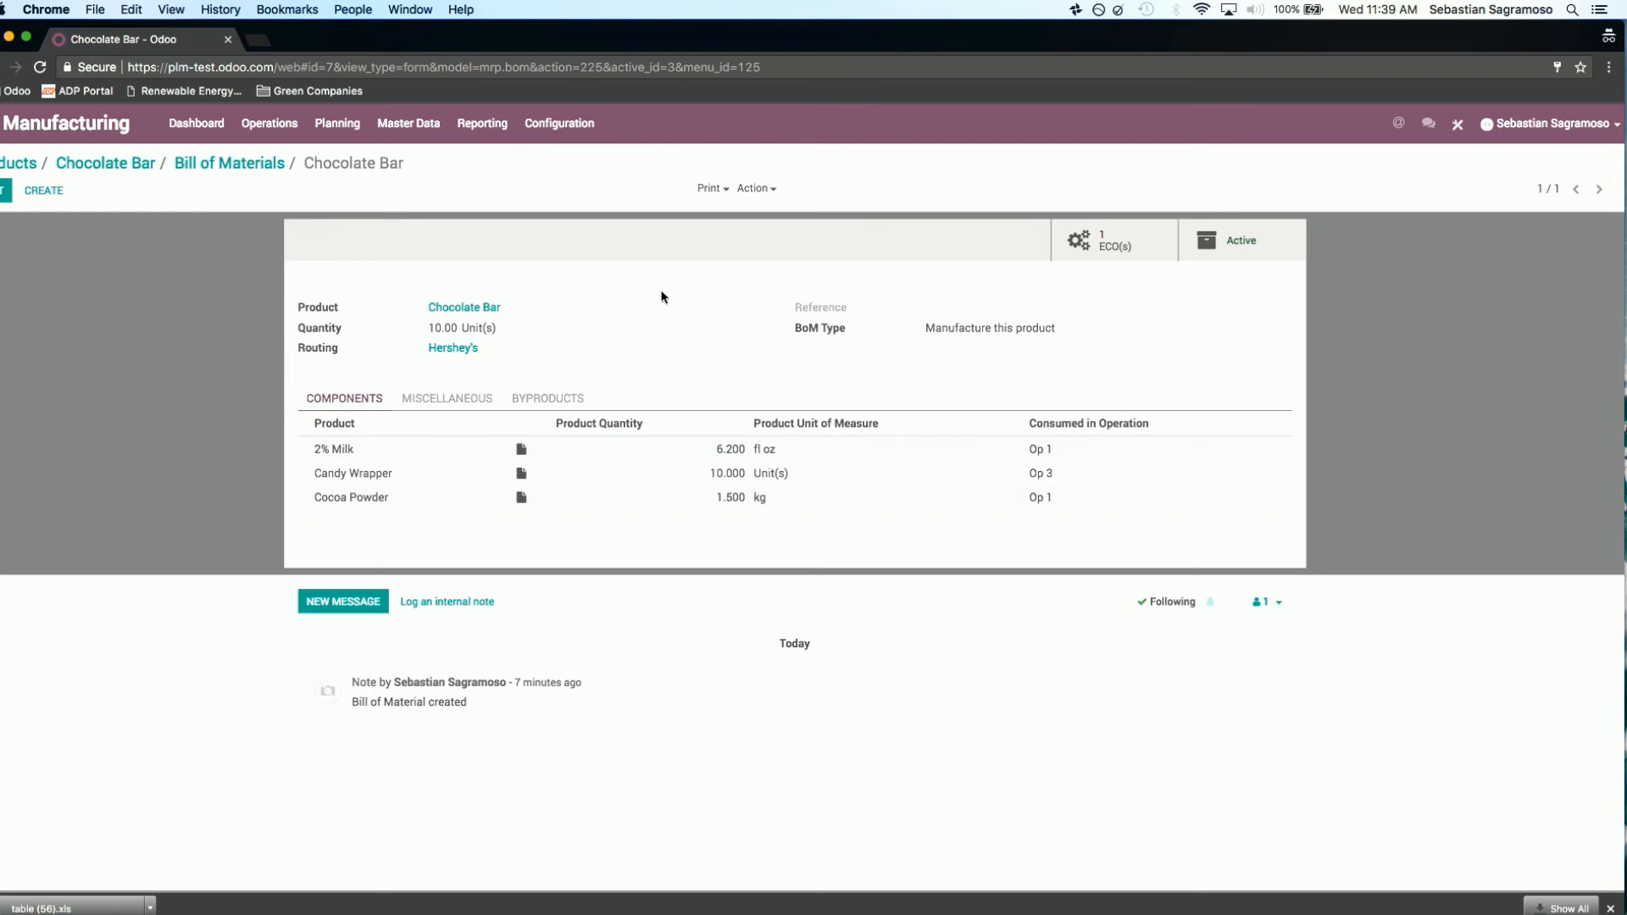
Step: Duplicate the Chocolate Bar's bill of materials, remove the Cocoa Powder component from the copy, and save it
{"action": "left_click", "coordinate": [262, 162]}
{"action": "left_click", "coordinate": [436, 254]}
{"action": "left_click", "coordinate": [757, 188]}
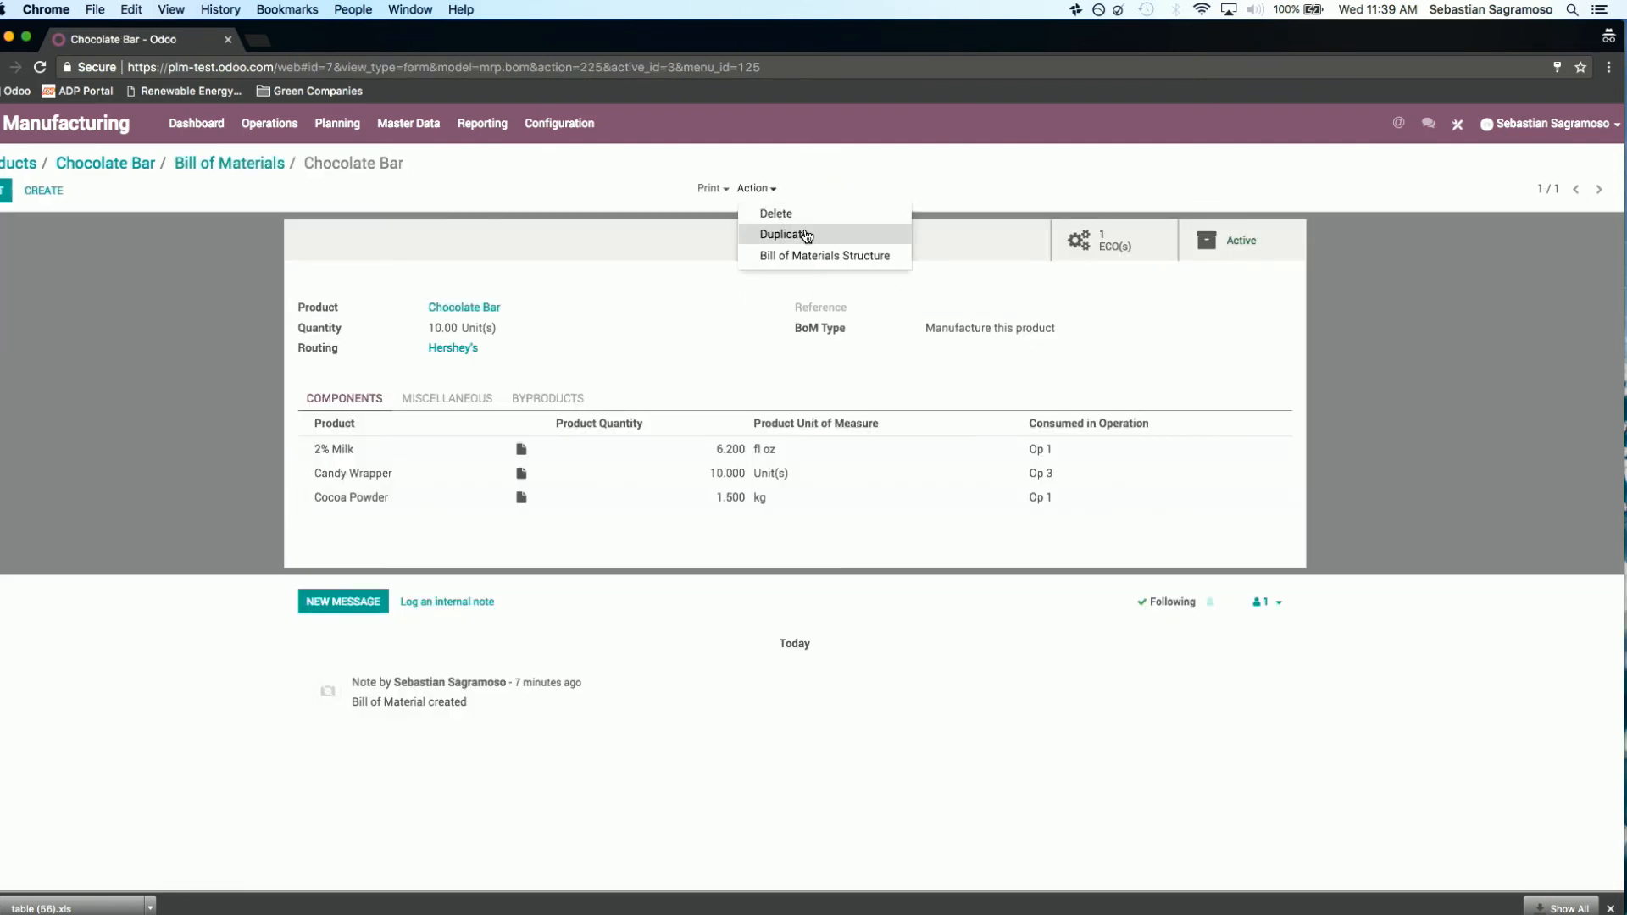
{"action": "left_click", "coordinate": [787, 232]}
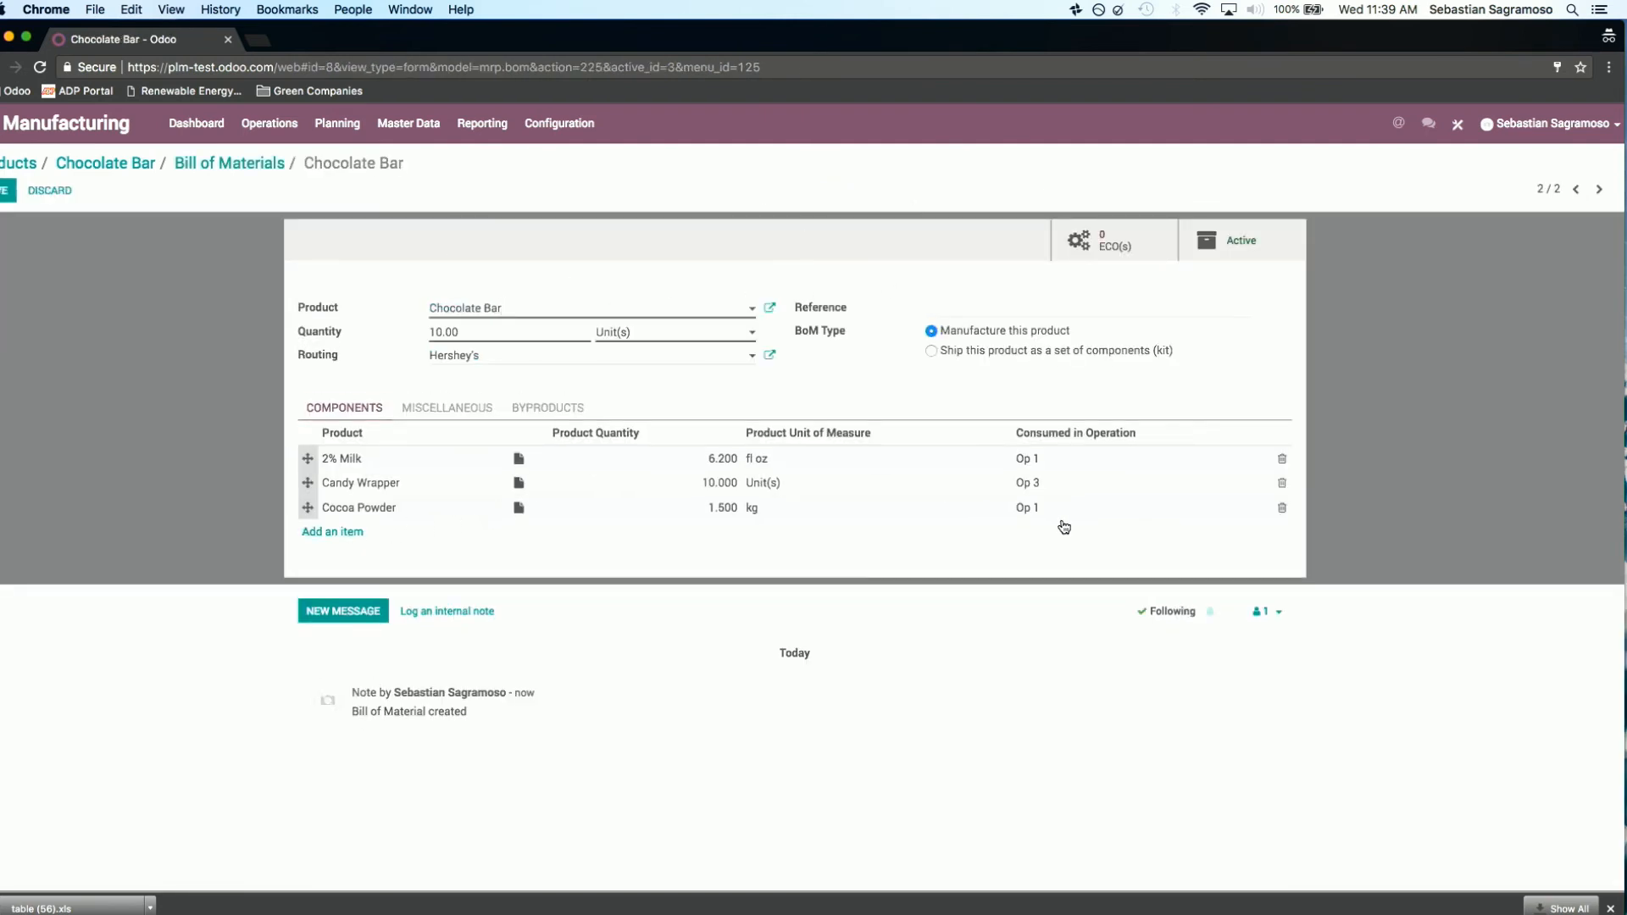
{"action": "left_click", "coordinate": [1282, 508]}
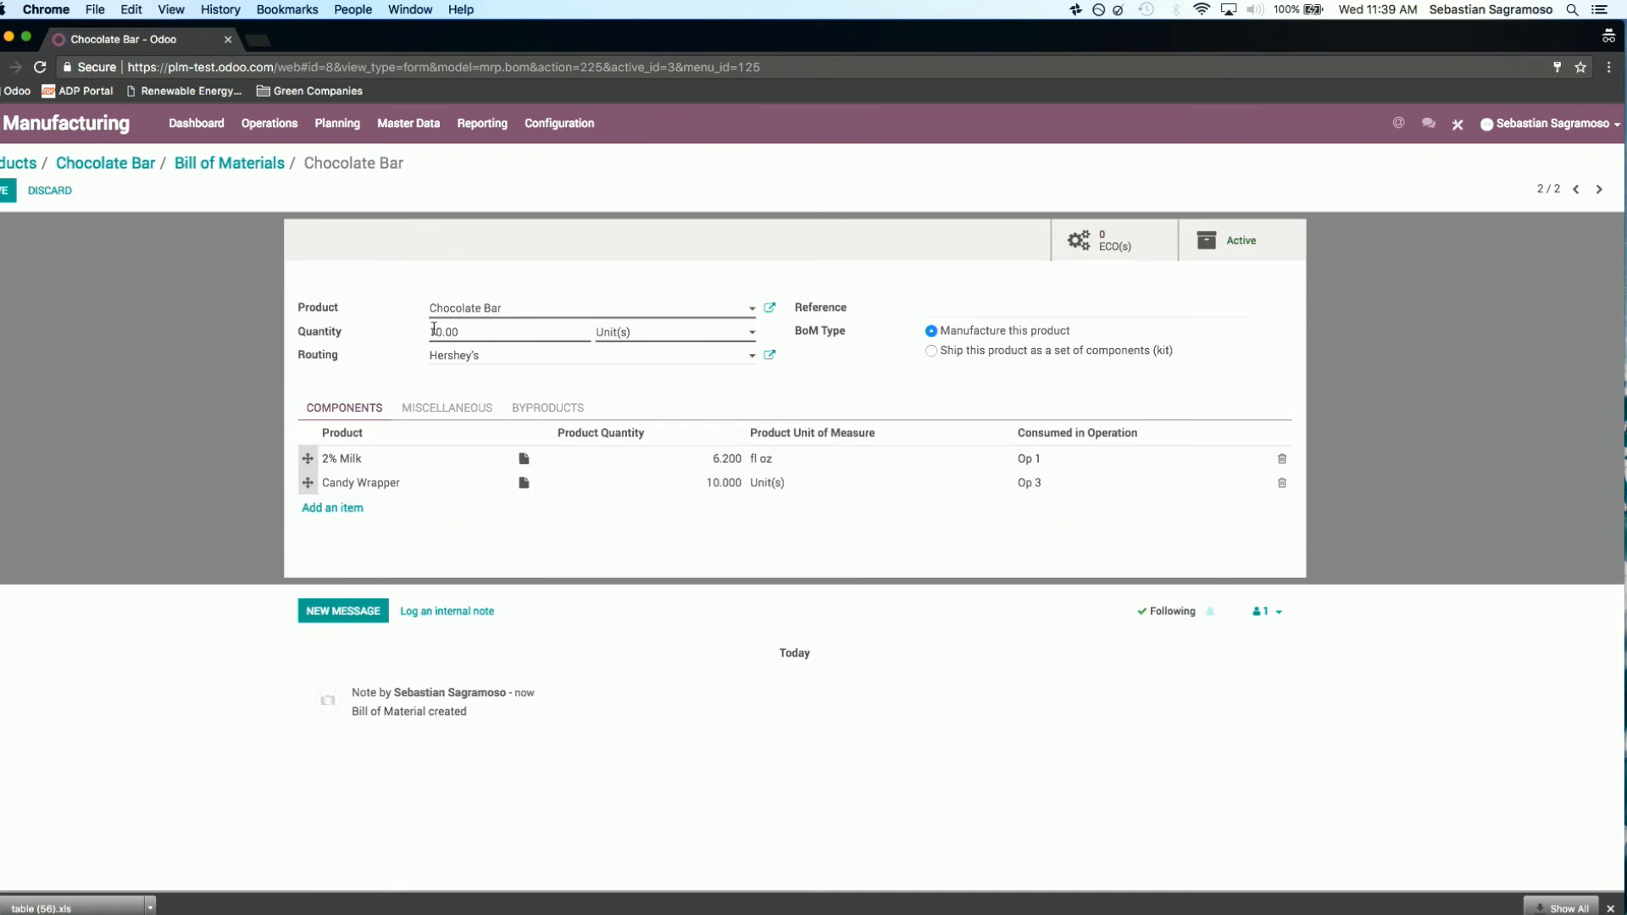
{"action": "left_click", "coordinate": [7, 192]}
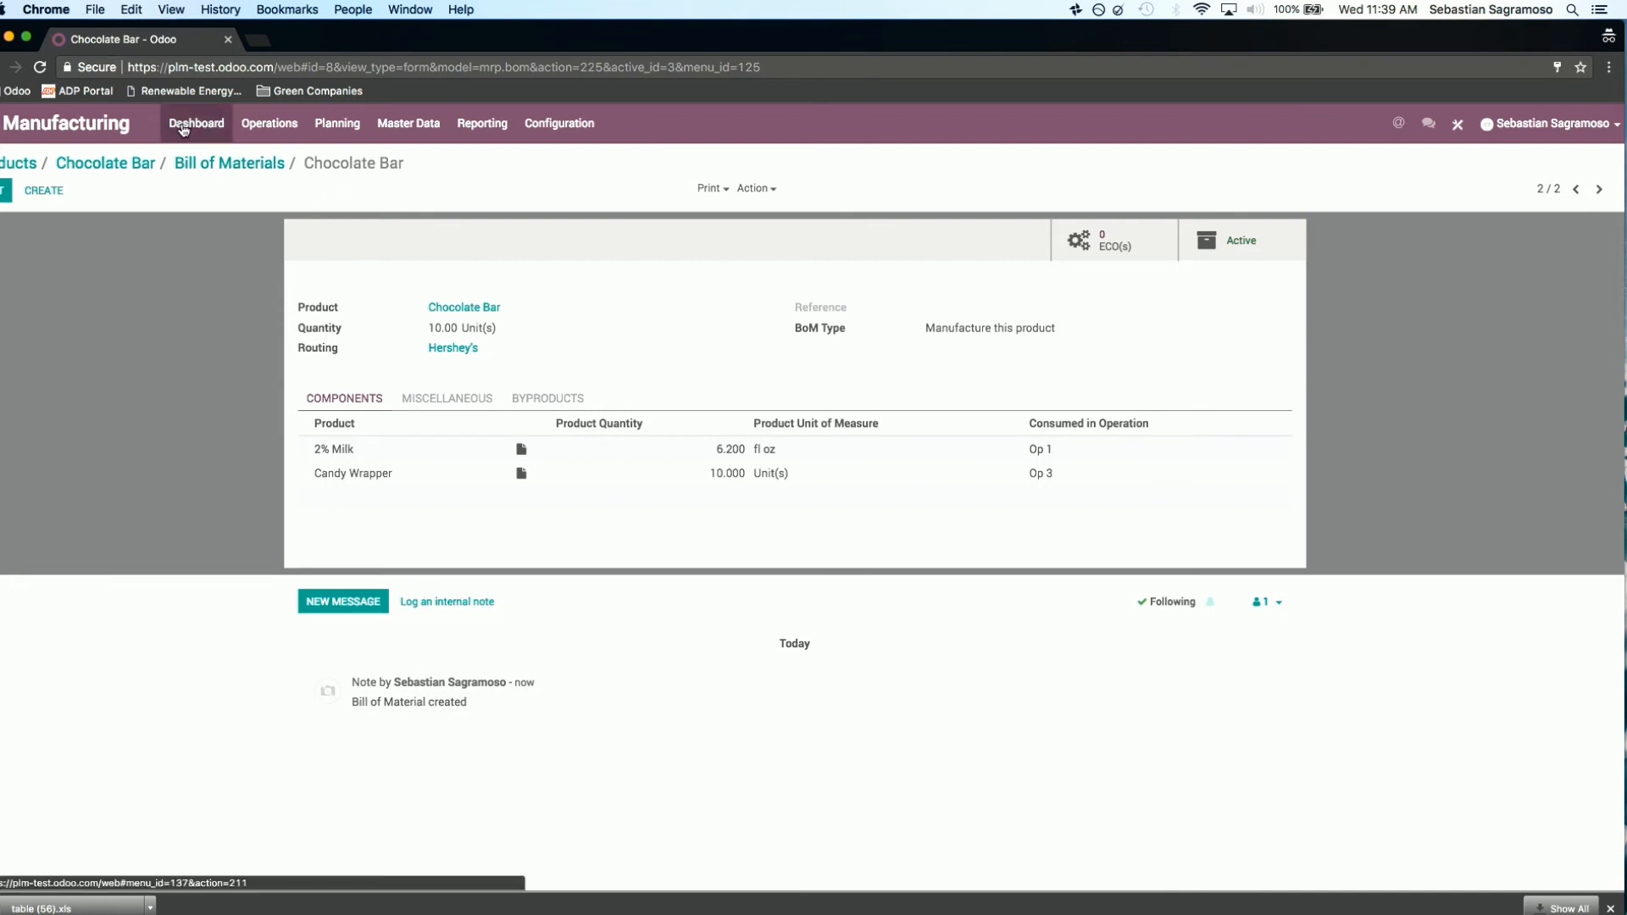
Step: Create and save a manufacturing order for 1 Chocolate Bar, and check the availability of its materials
{"action": "left_click", "coordinate": [267, 129]}
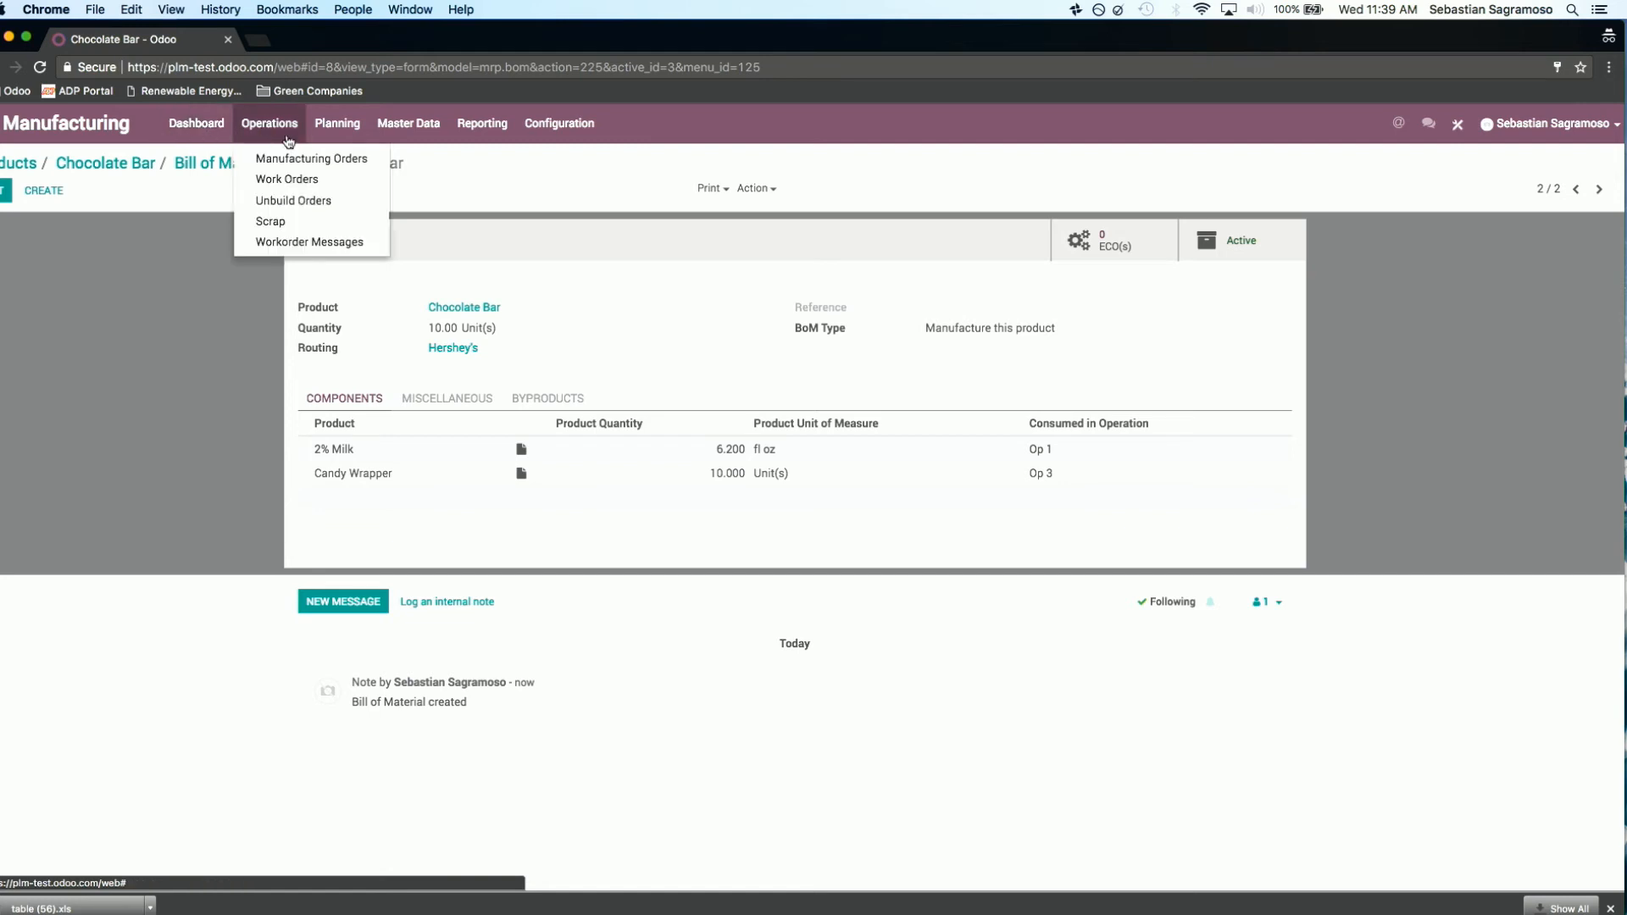
{"action": "left_click", "coordinate": [306, 160]}
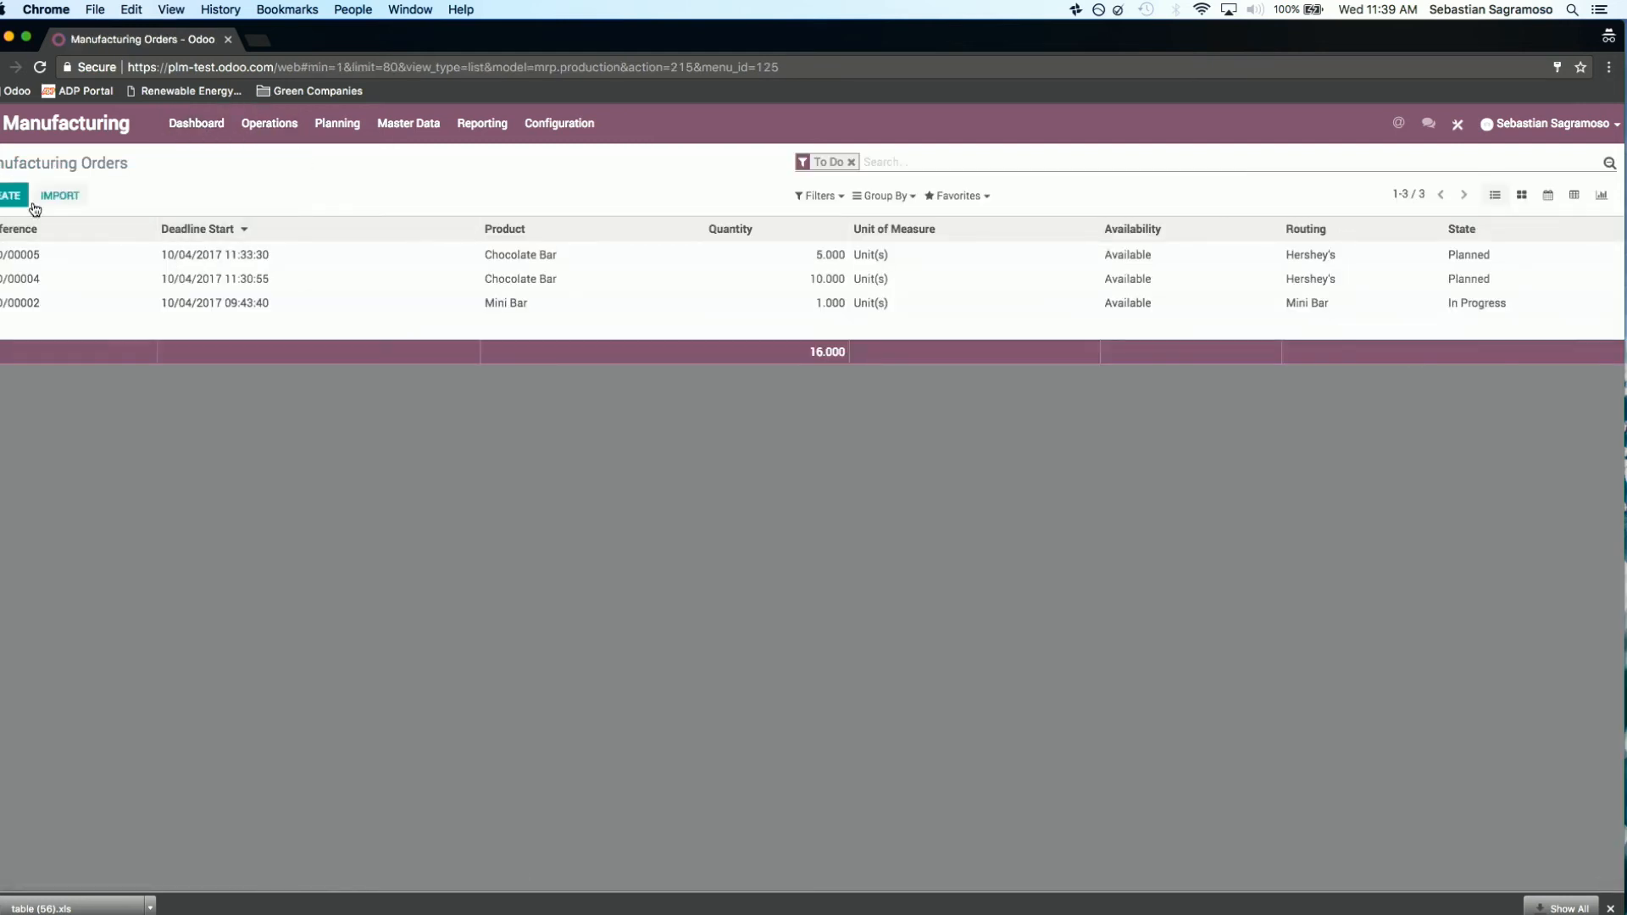
{"action": "left_click", "coordinate": [9, 196]}
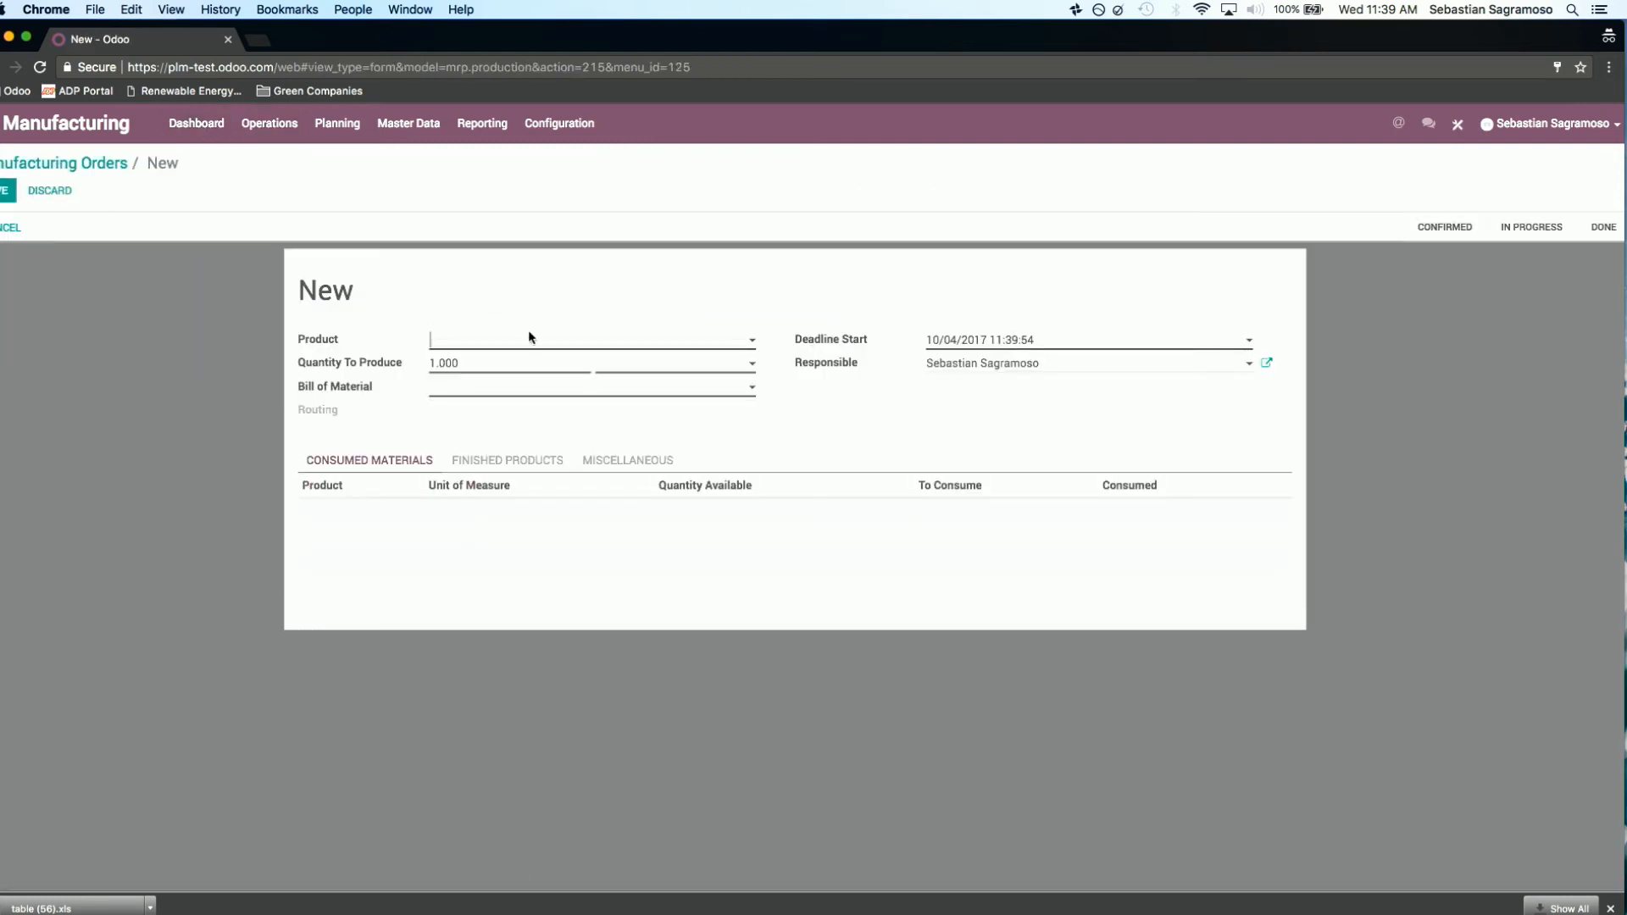
{"action": "left_click", "coordinate": [488, 345]}
{"action": "left_click", "coordinate": [500, 363]}
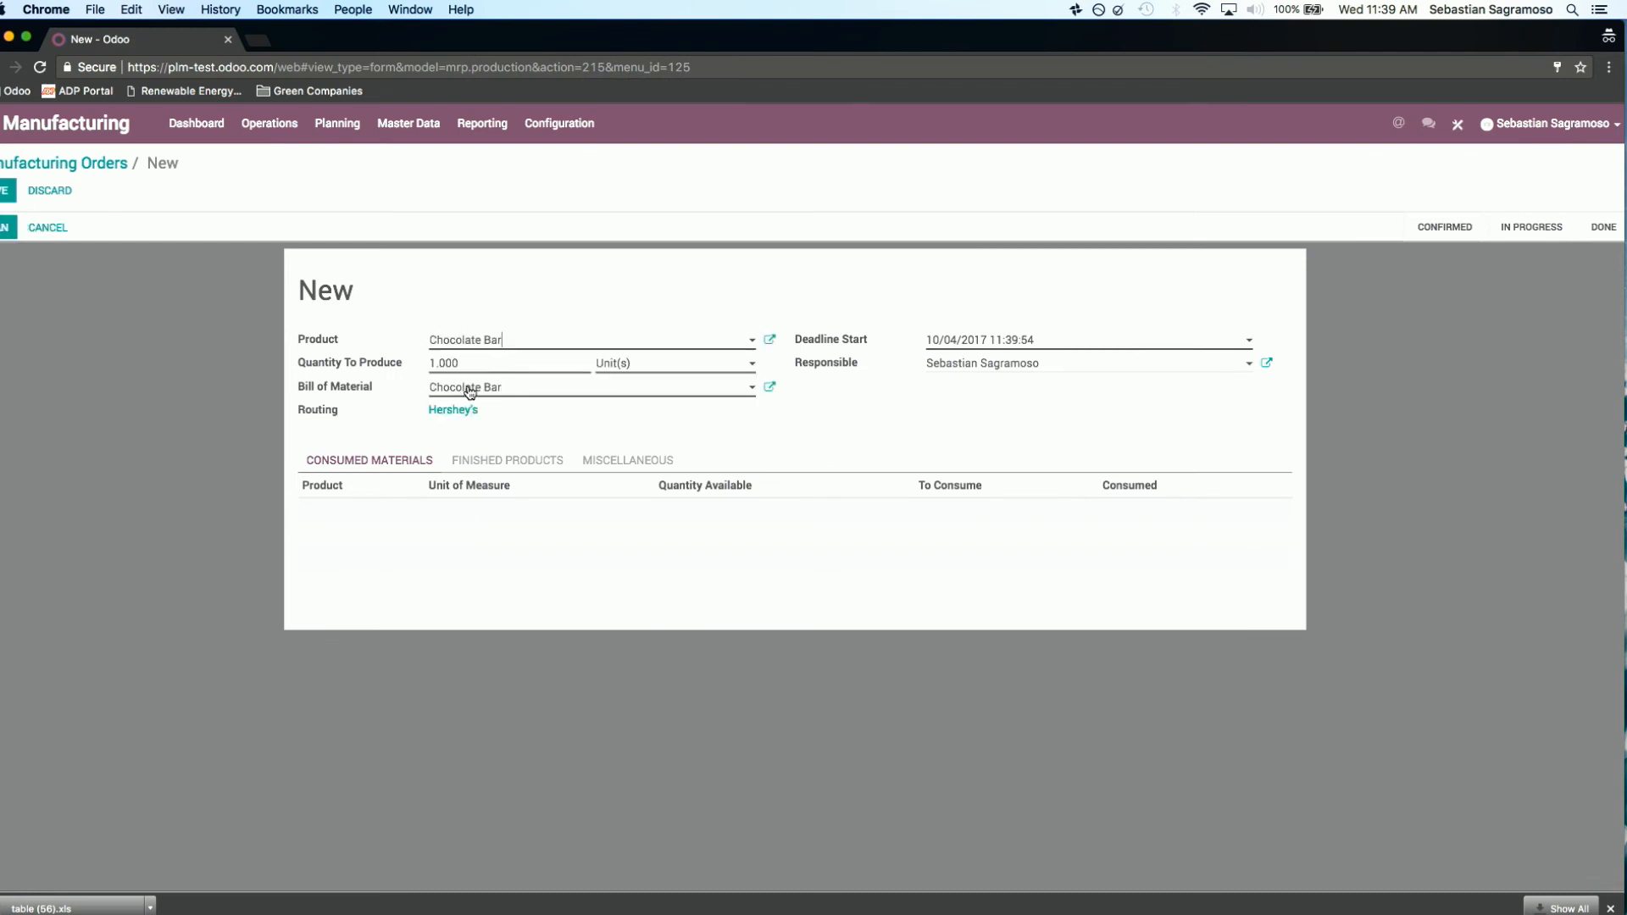
{"action": "left_click", "coordinate": [7, 191]}
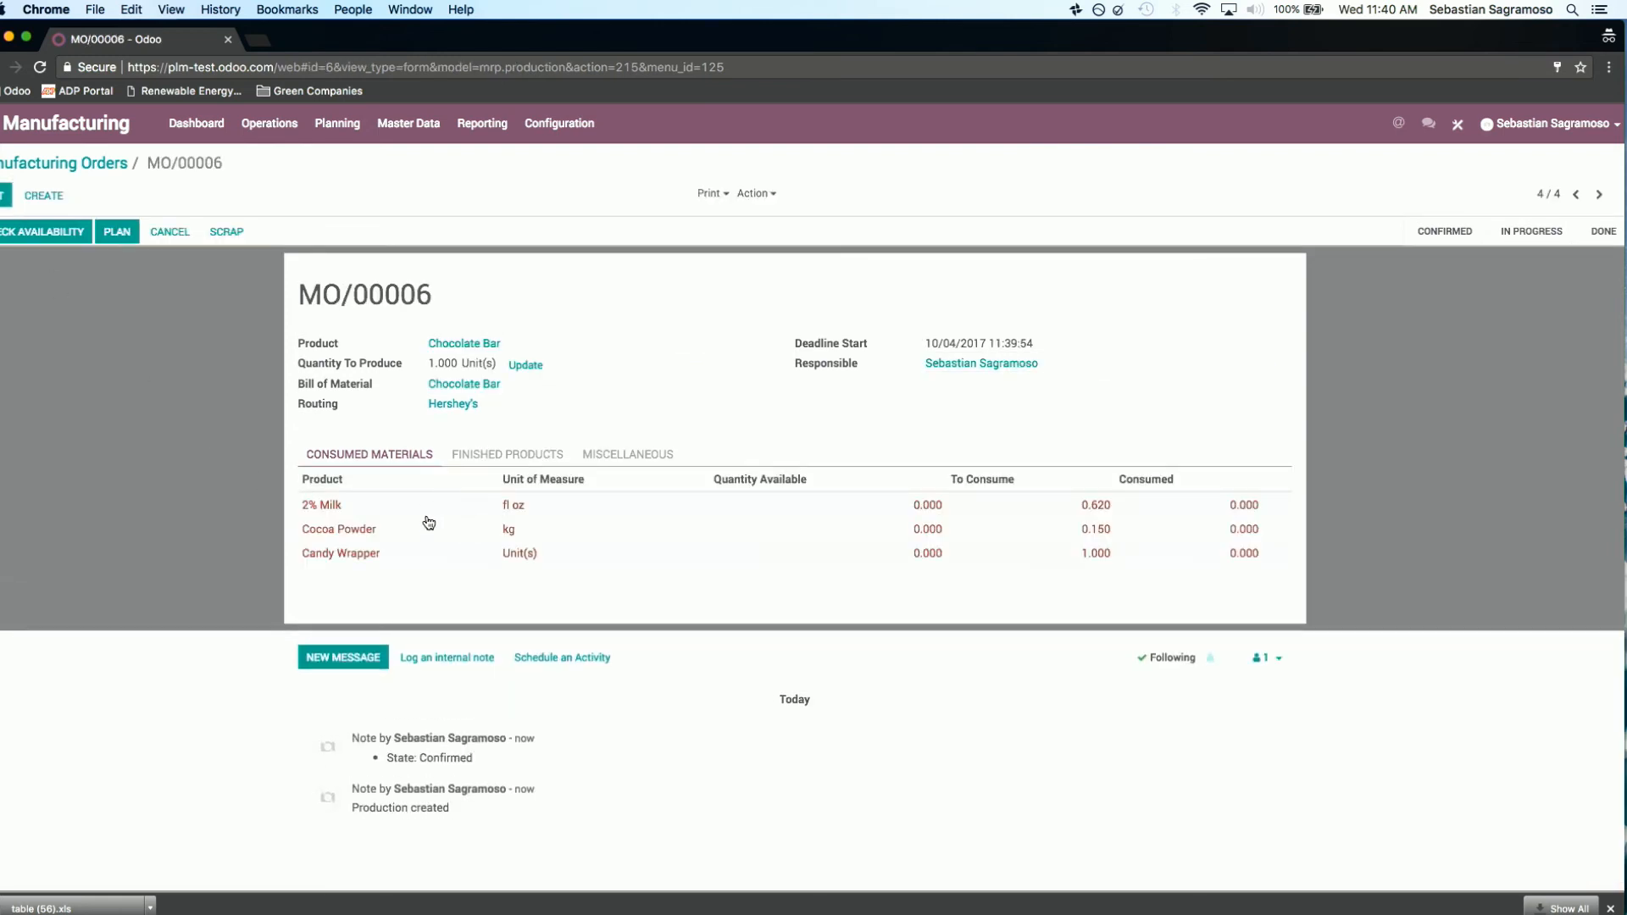
{"action": "left_click", "coordinate": [64, 232]}
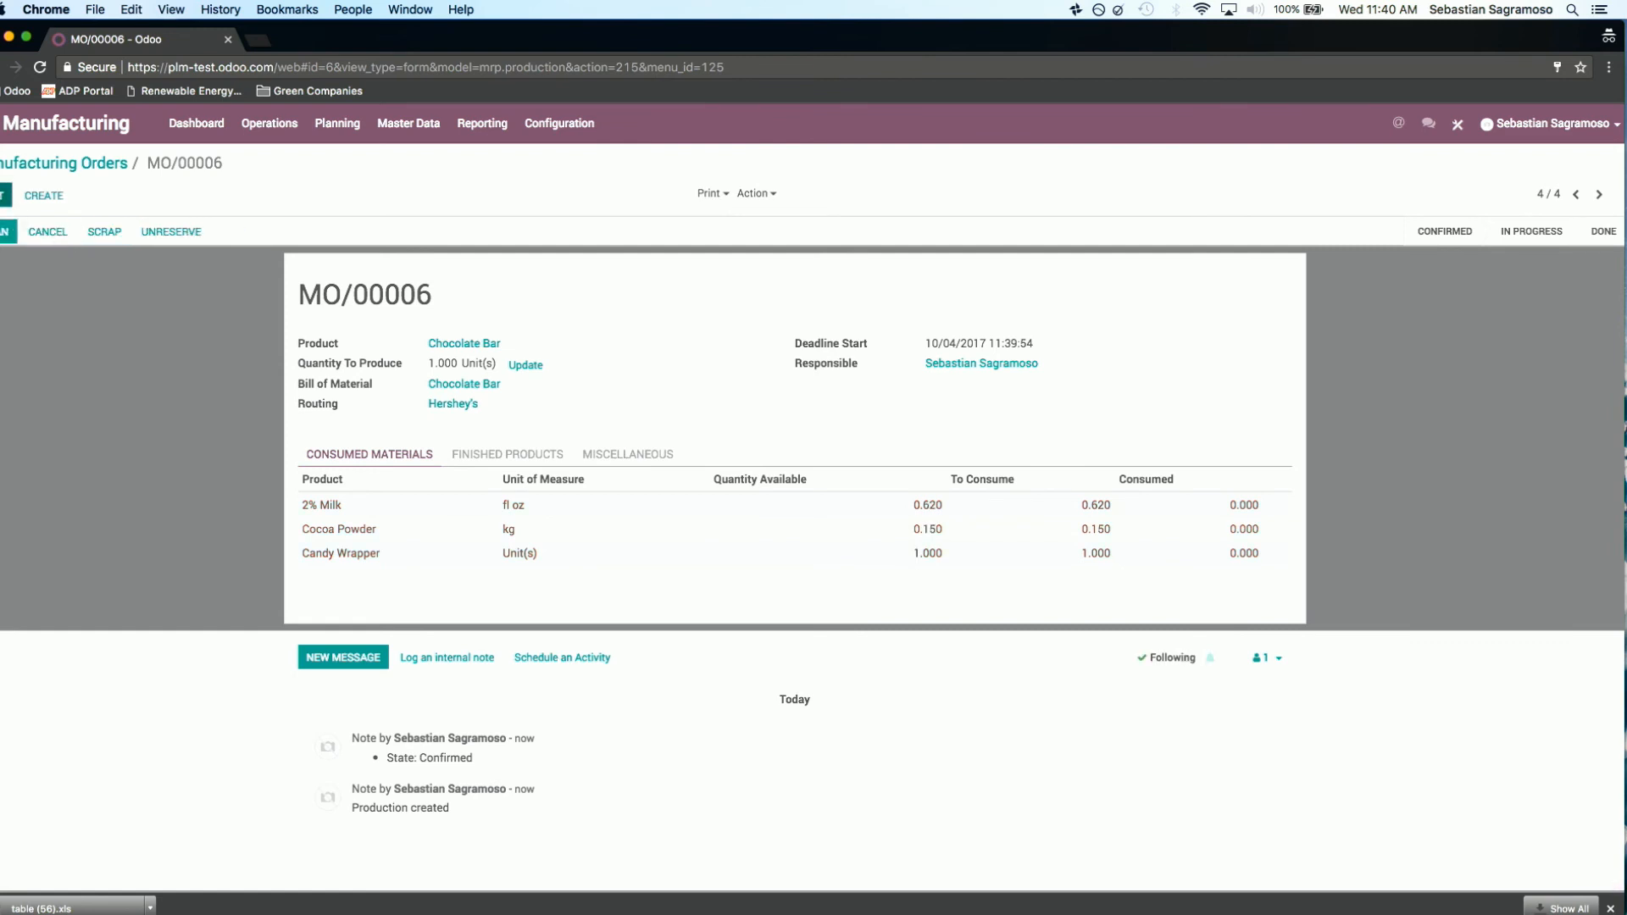
Step: Replace Cocoa Powder with Mini Bar in the new manufacturing order's consumed materials and save the order
{"action": "left_click", "coordinate": [3, 196]}
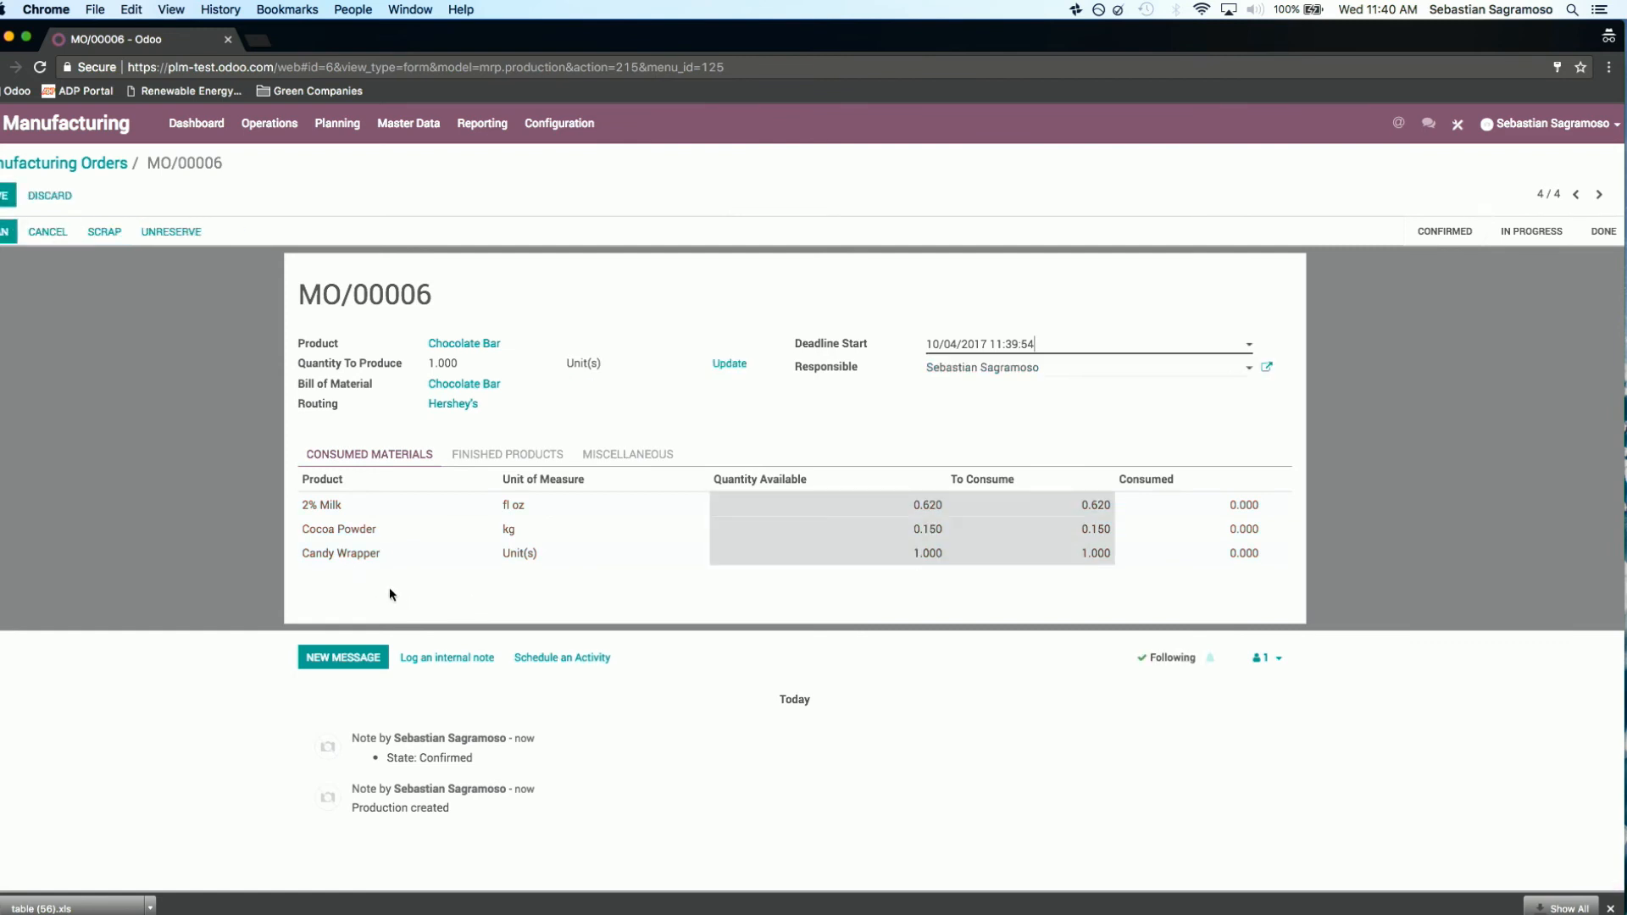
{"action": "left_click", "coordinate": [367, 531]}
{"action": "left_click", "coordinate": [440, 533]}
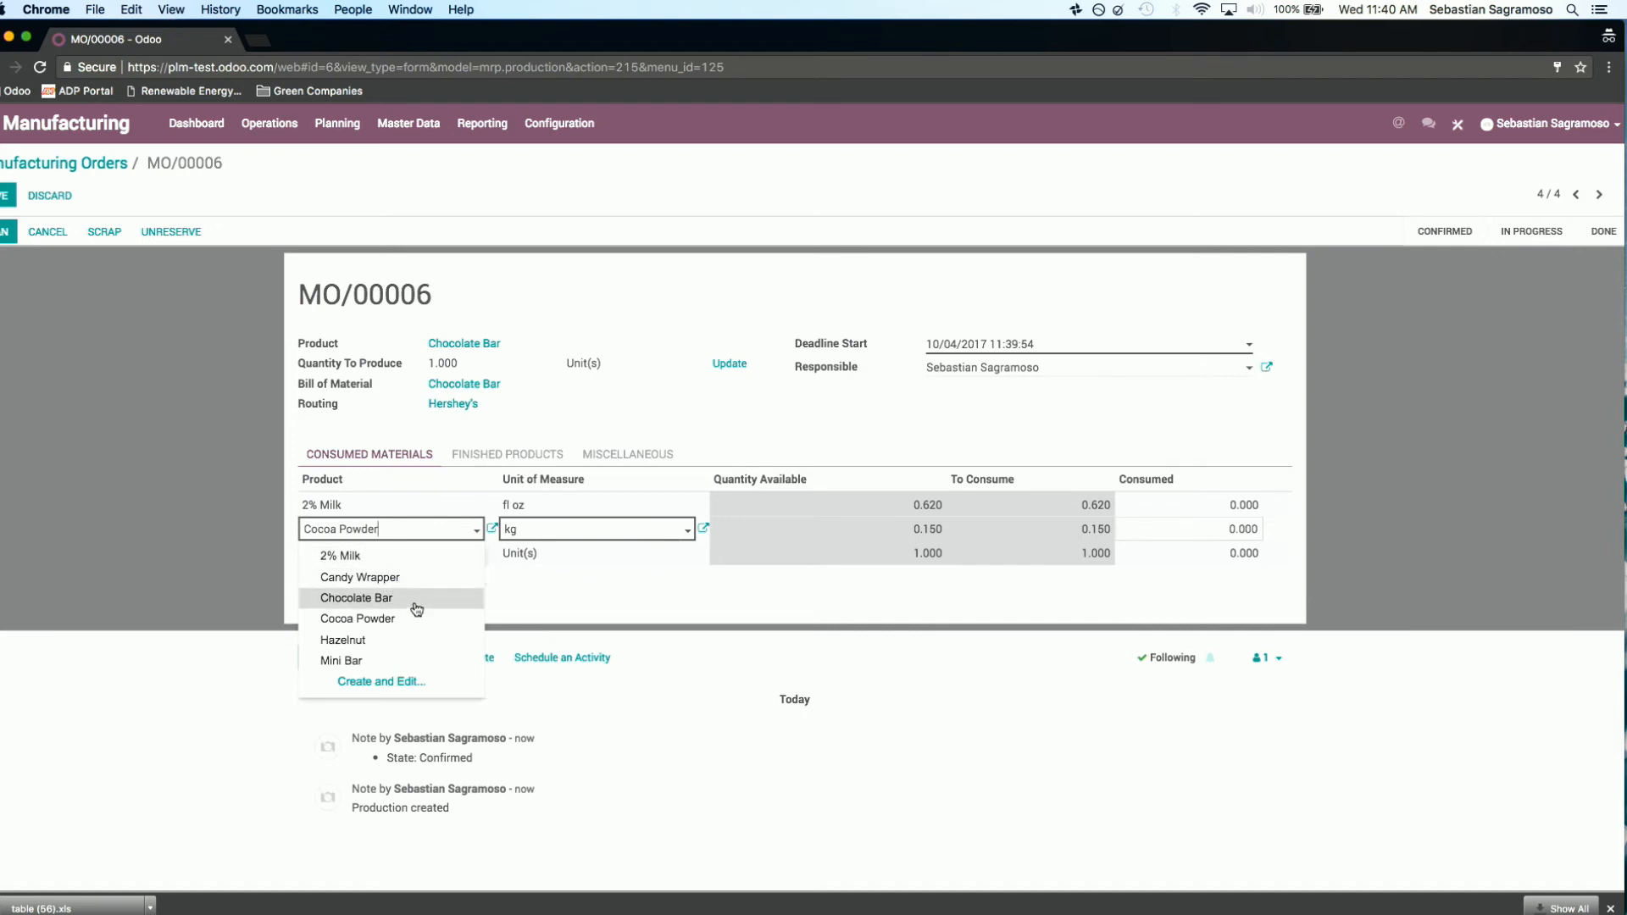
{"action": "left_click", "coordinate": [410, 668]}
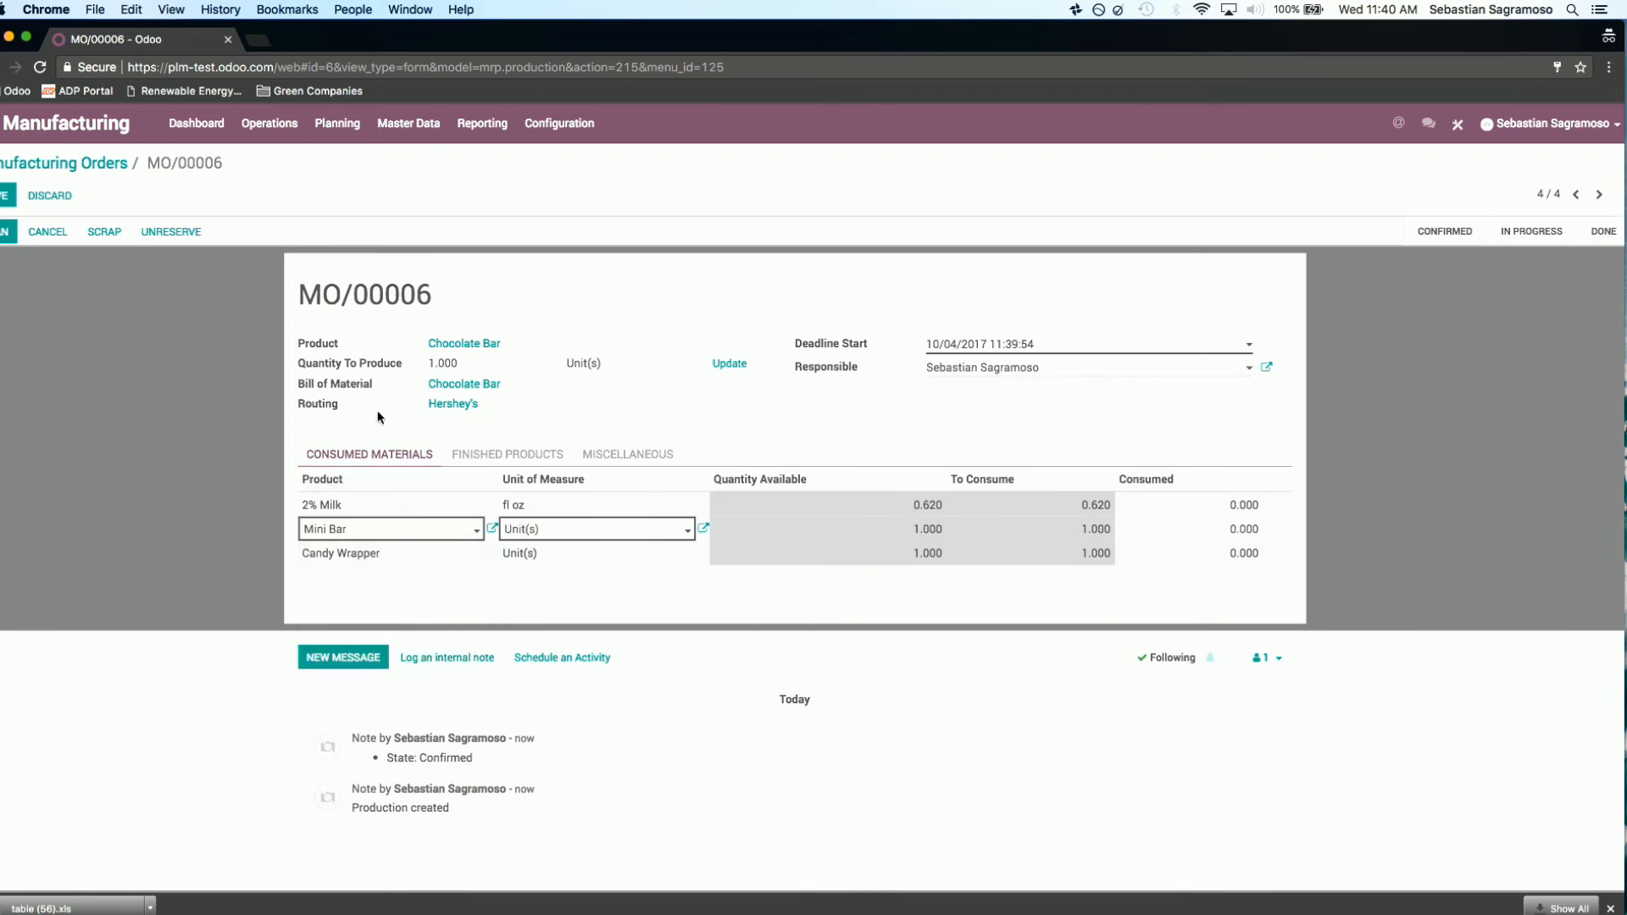
{"action": "left_click", "coordinate": [8, 195]}
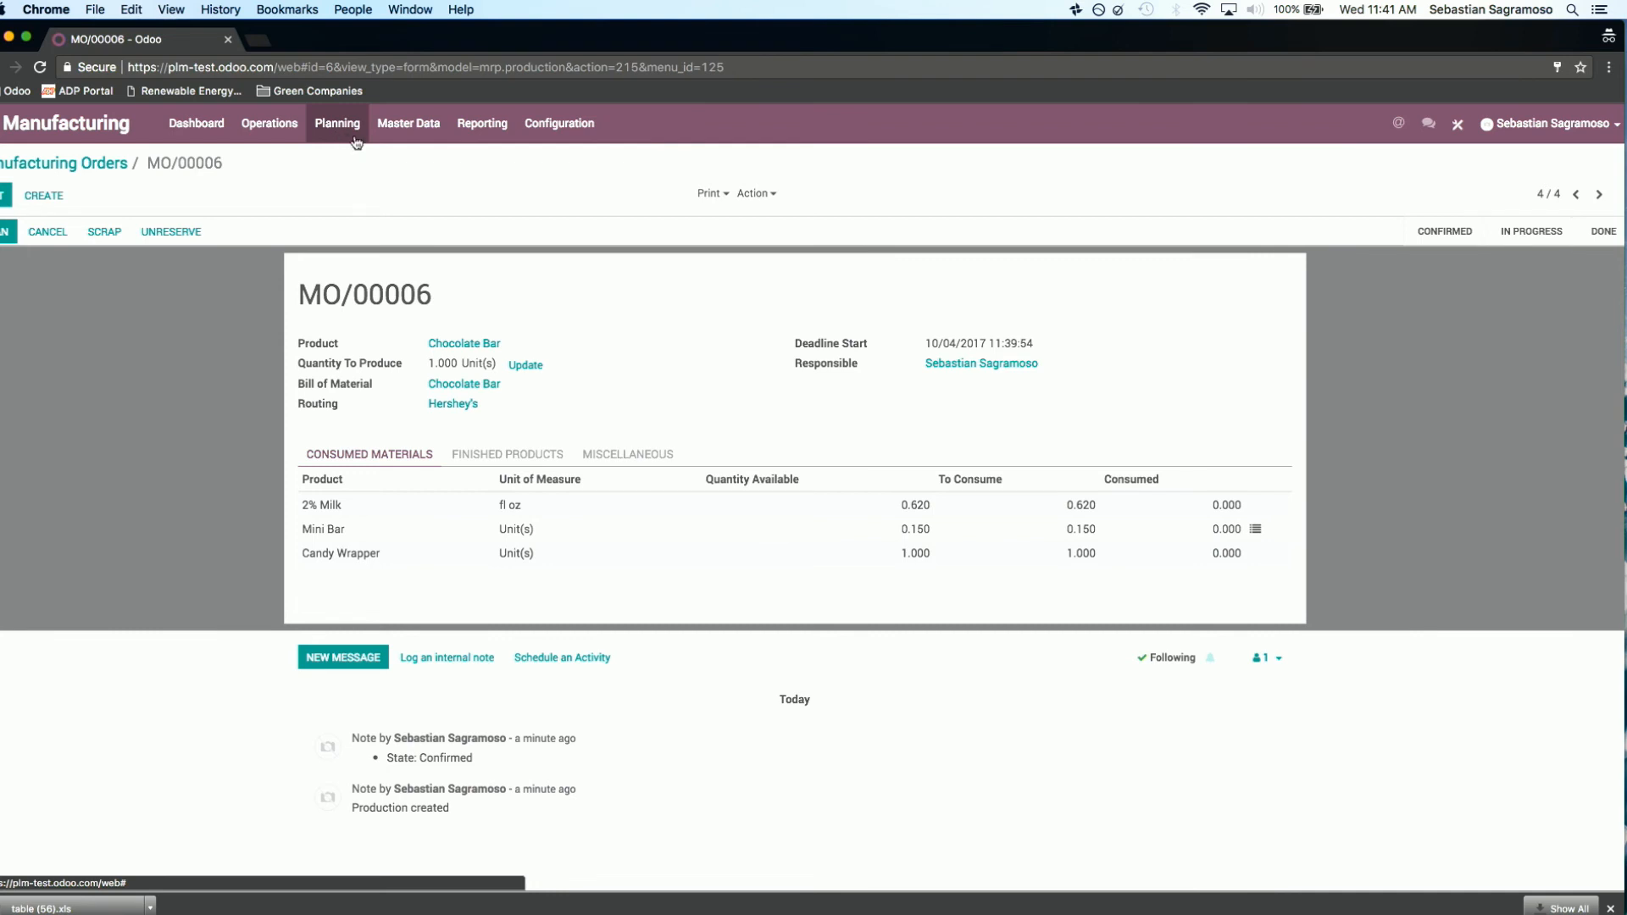
Step: Open the Chocolate Bar product record, enable the Make To Order route in its inventory settings, and save the product
{"action": "left_click", "coordinate": [91, 164]}
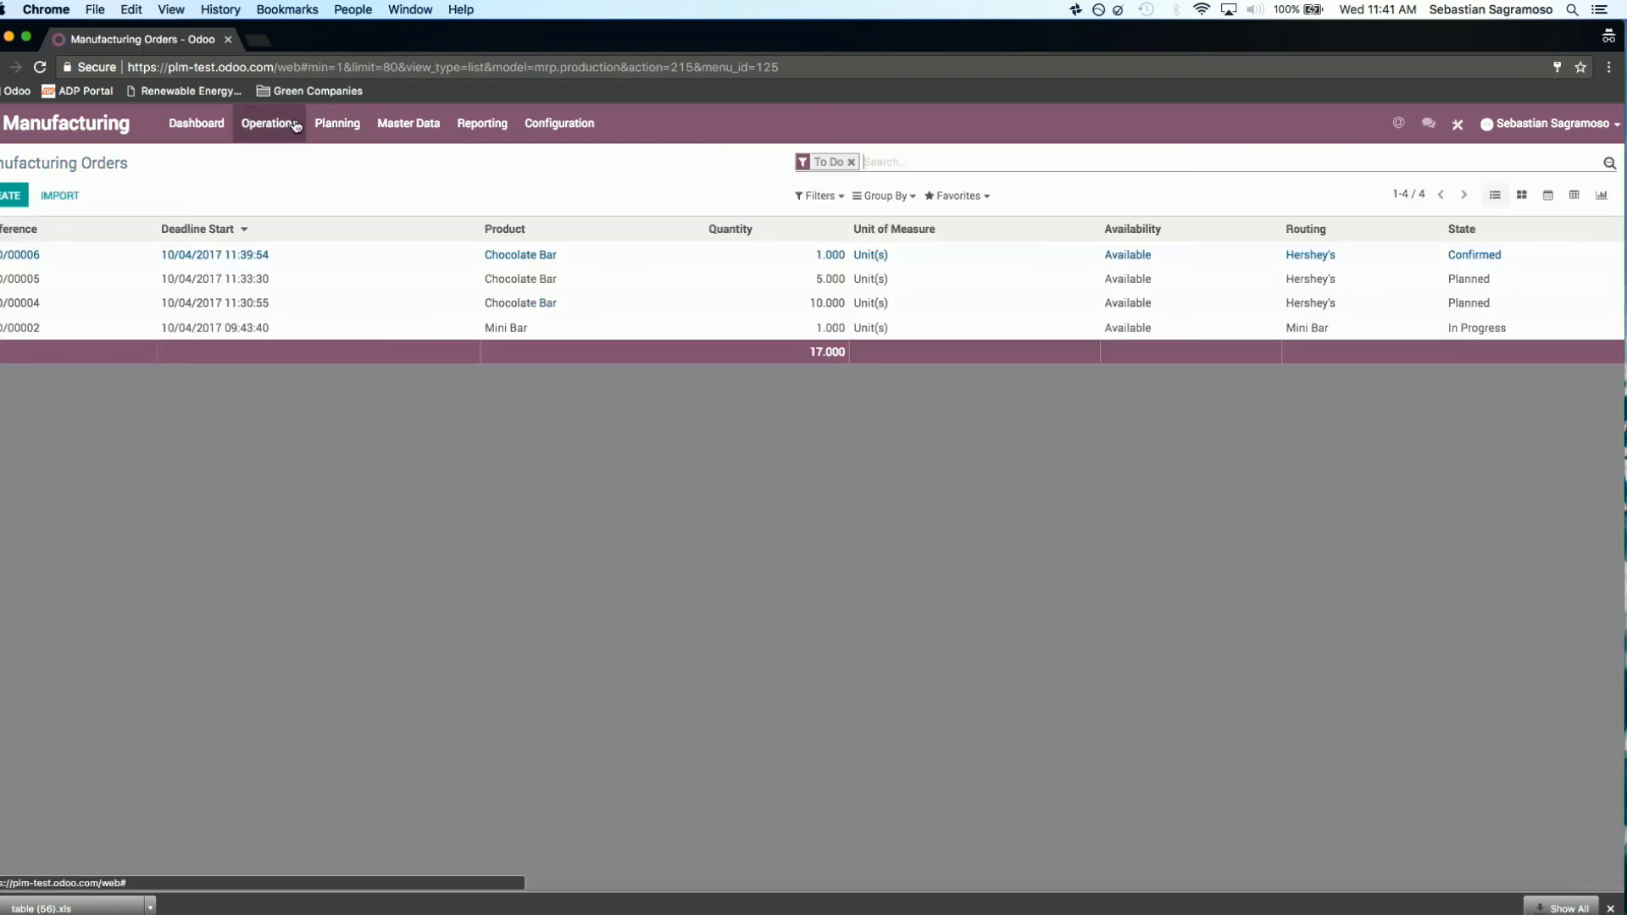
{"action": "left_click", "coordinate": [408, 124]}
{"action": "left_click", "coordinate": [426, 164]}
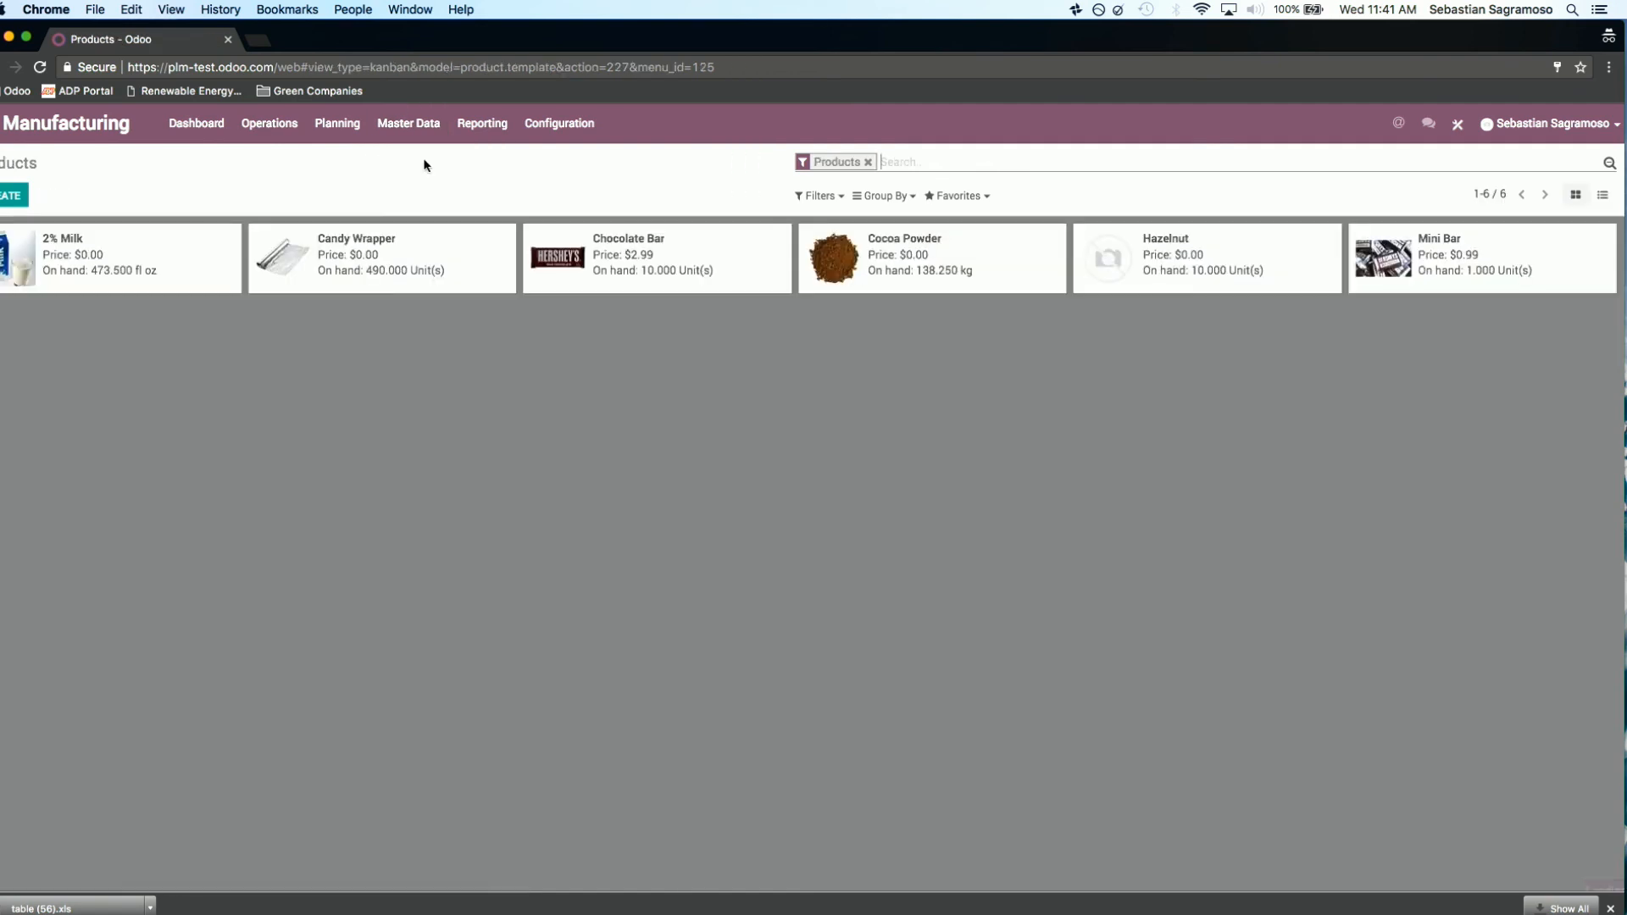
{"action": "left_click", "coordinate": [659, 265]}
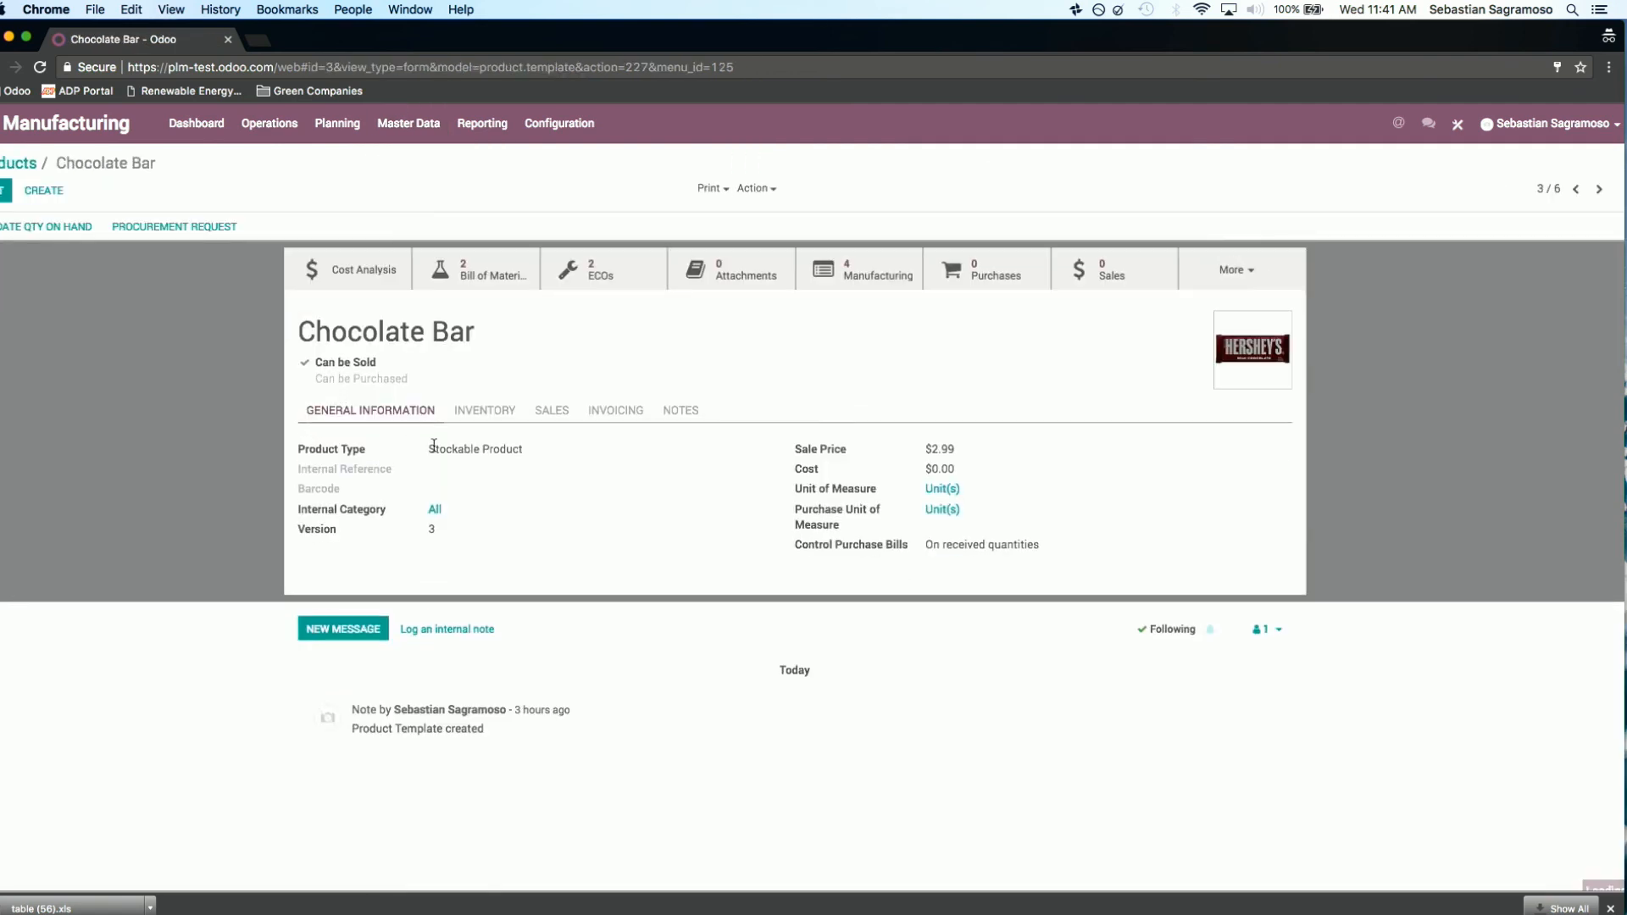
{"action": "left_click", "coordinate": [485, 411]}
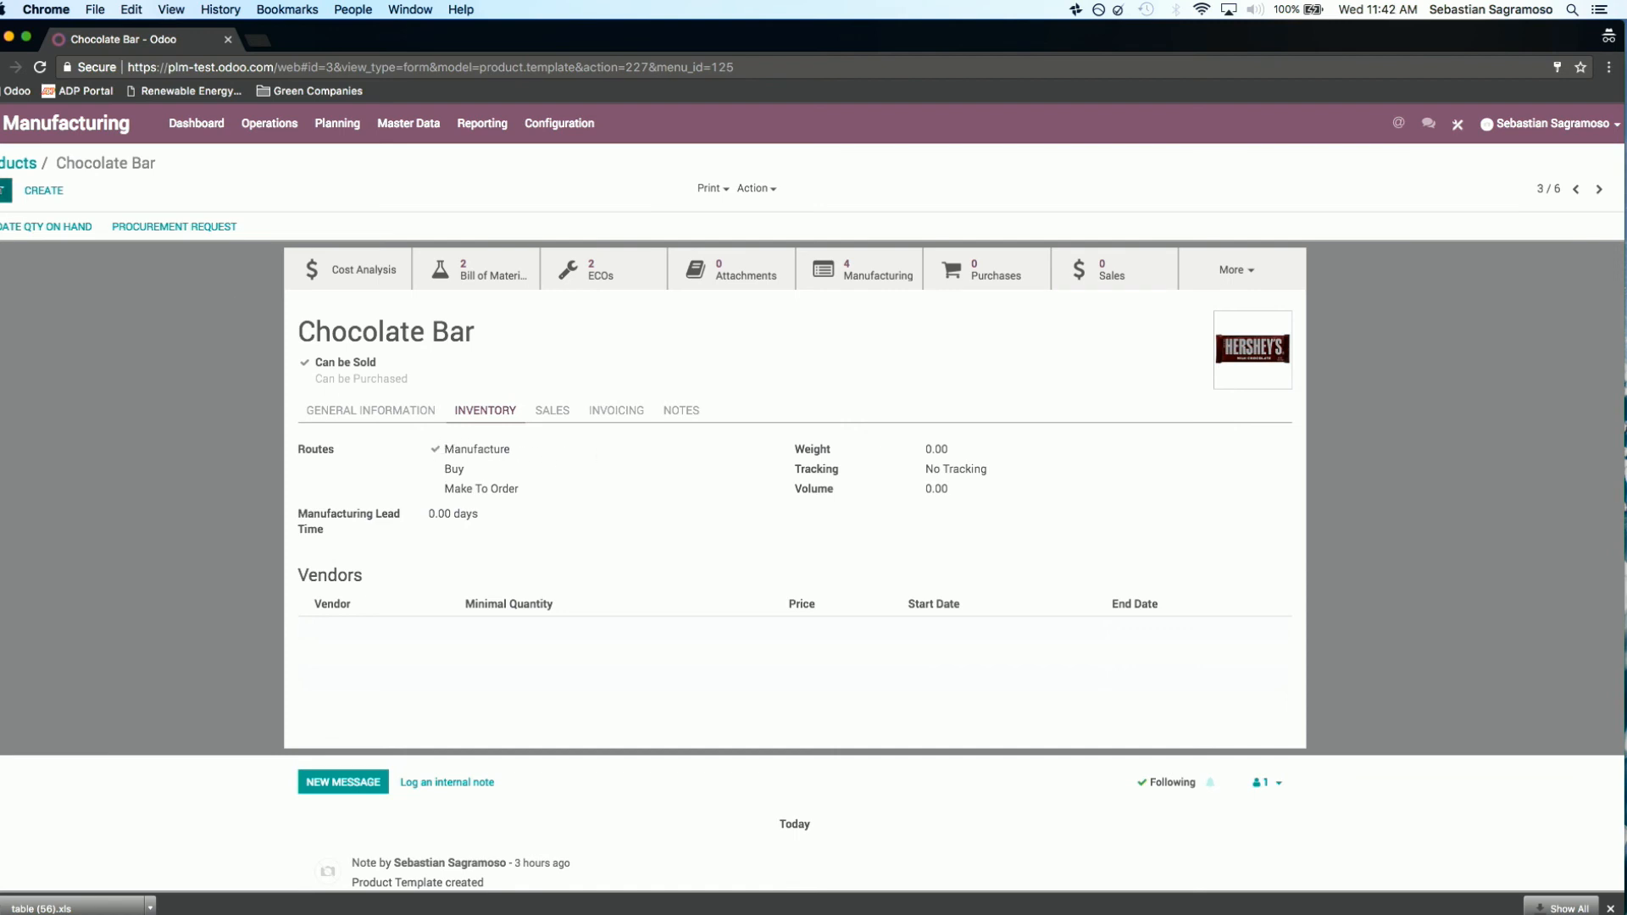
{"action": "left_click", "coordinate": [6, 190]}
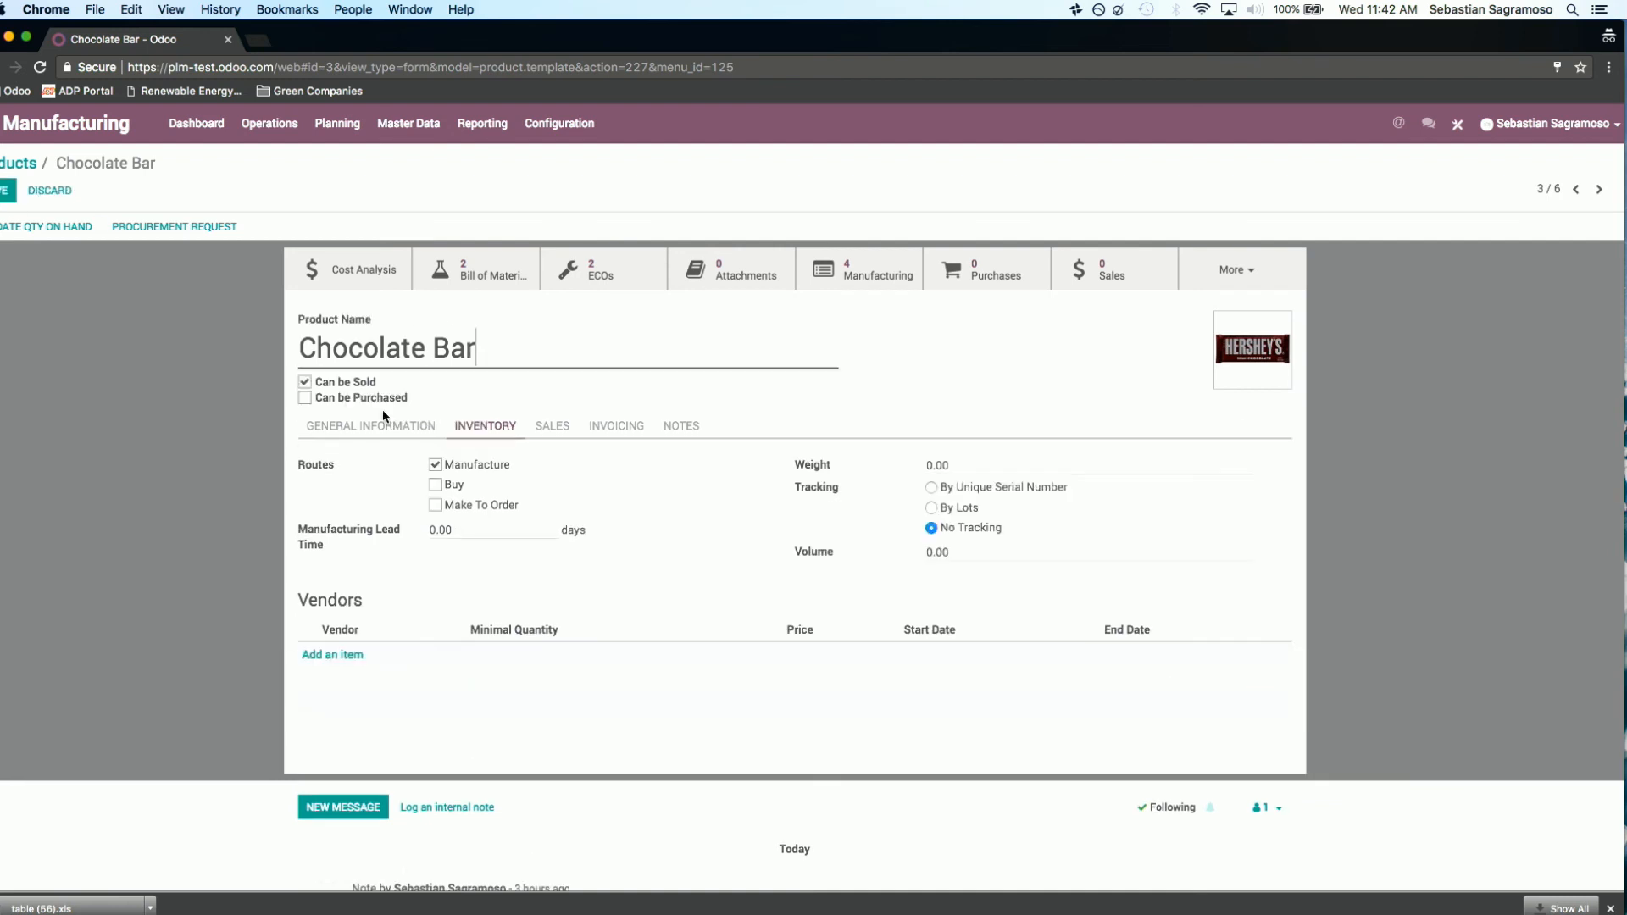
{"action": "left_click", "coordinate": [437, 506]}
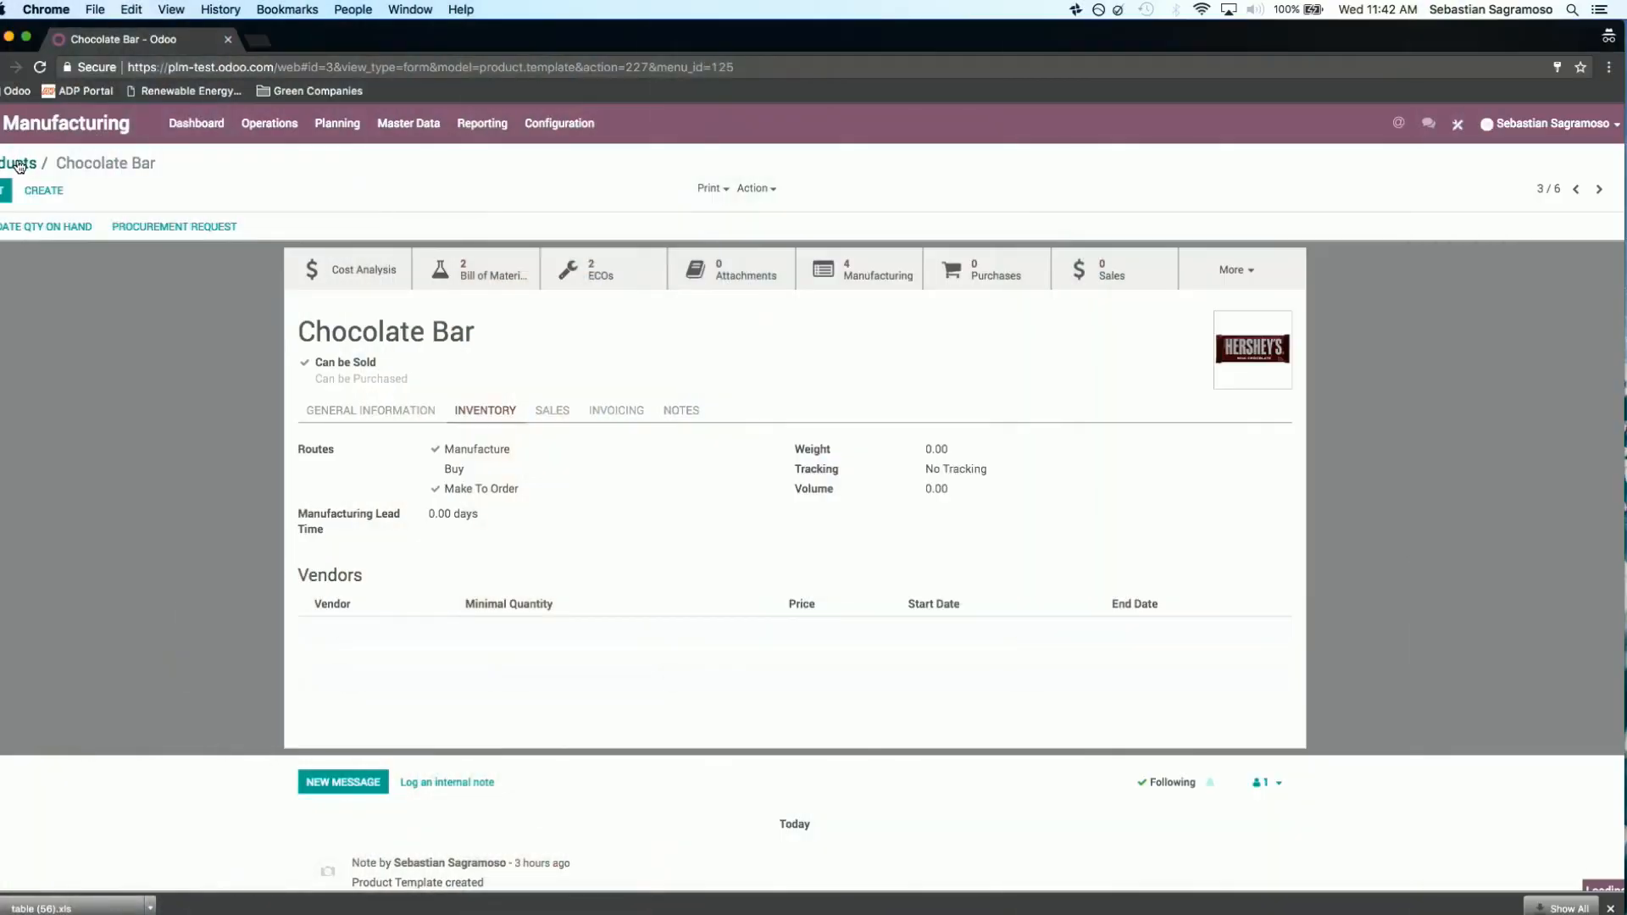
Step: Leave the product record and open the Chocolate Bar work order belonging to MO/00004
{"action": "left_click", "coordinate": [18, 165]}
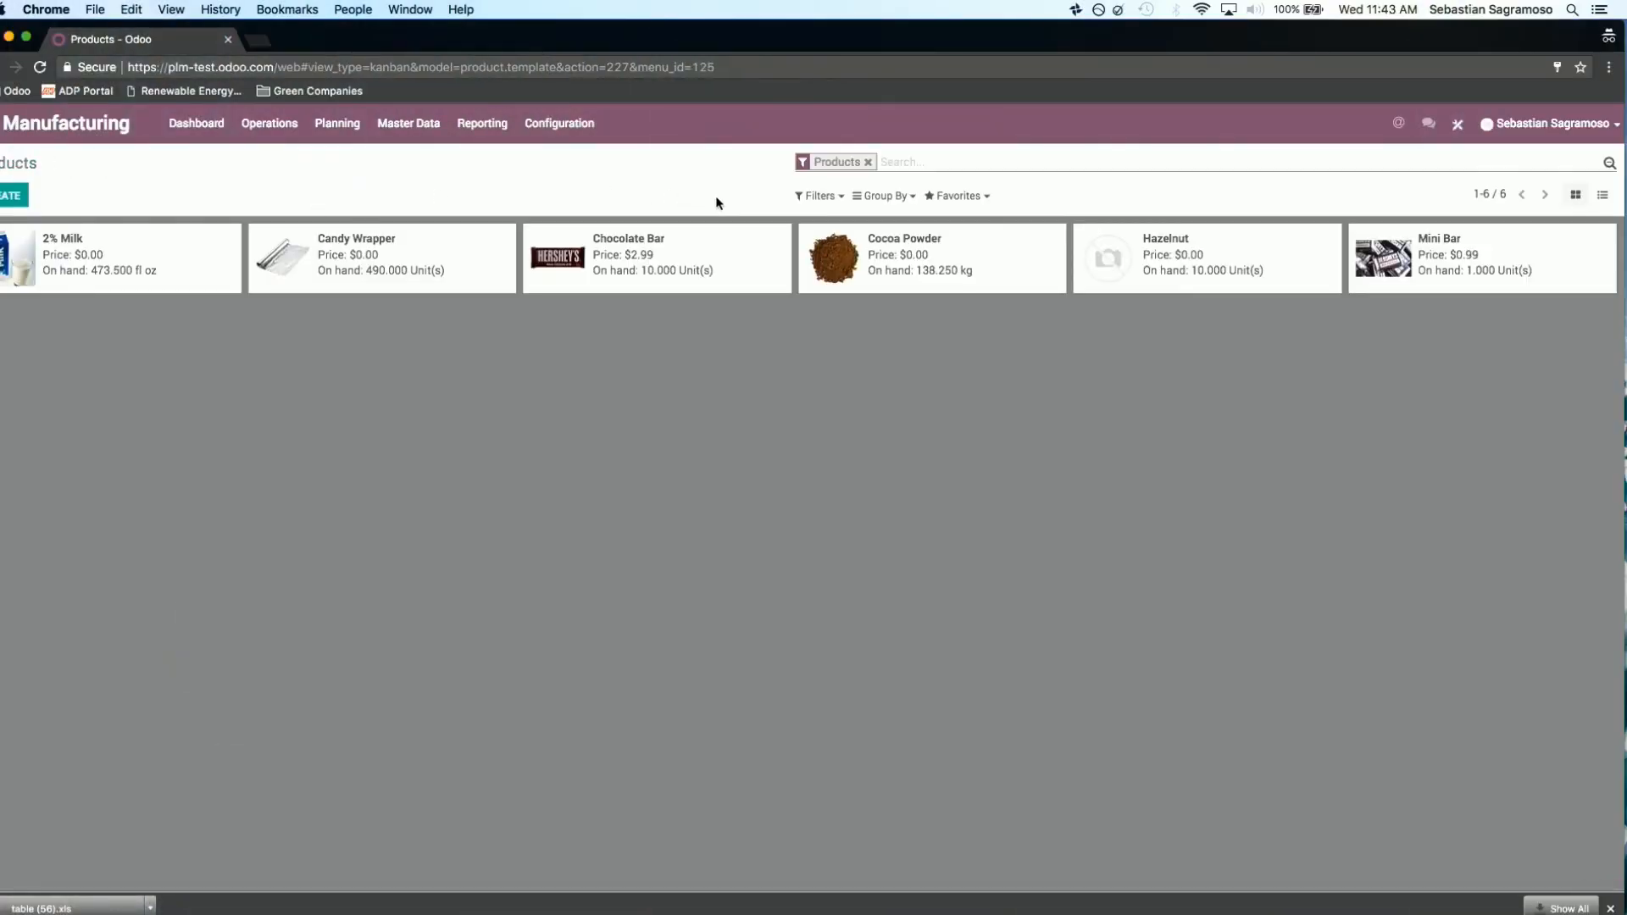
{"action": "left_click", "coordinate": [277, 136]}
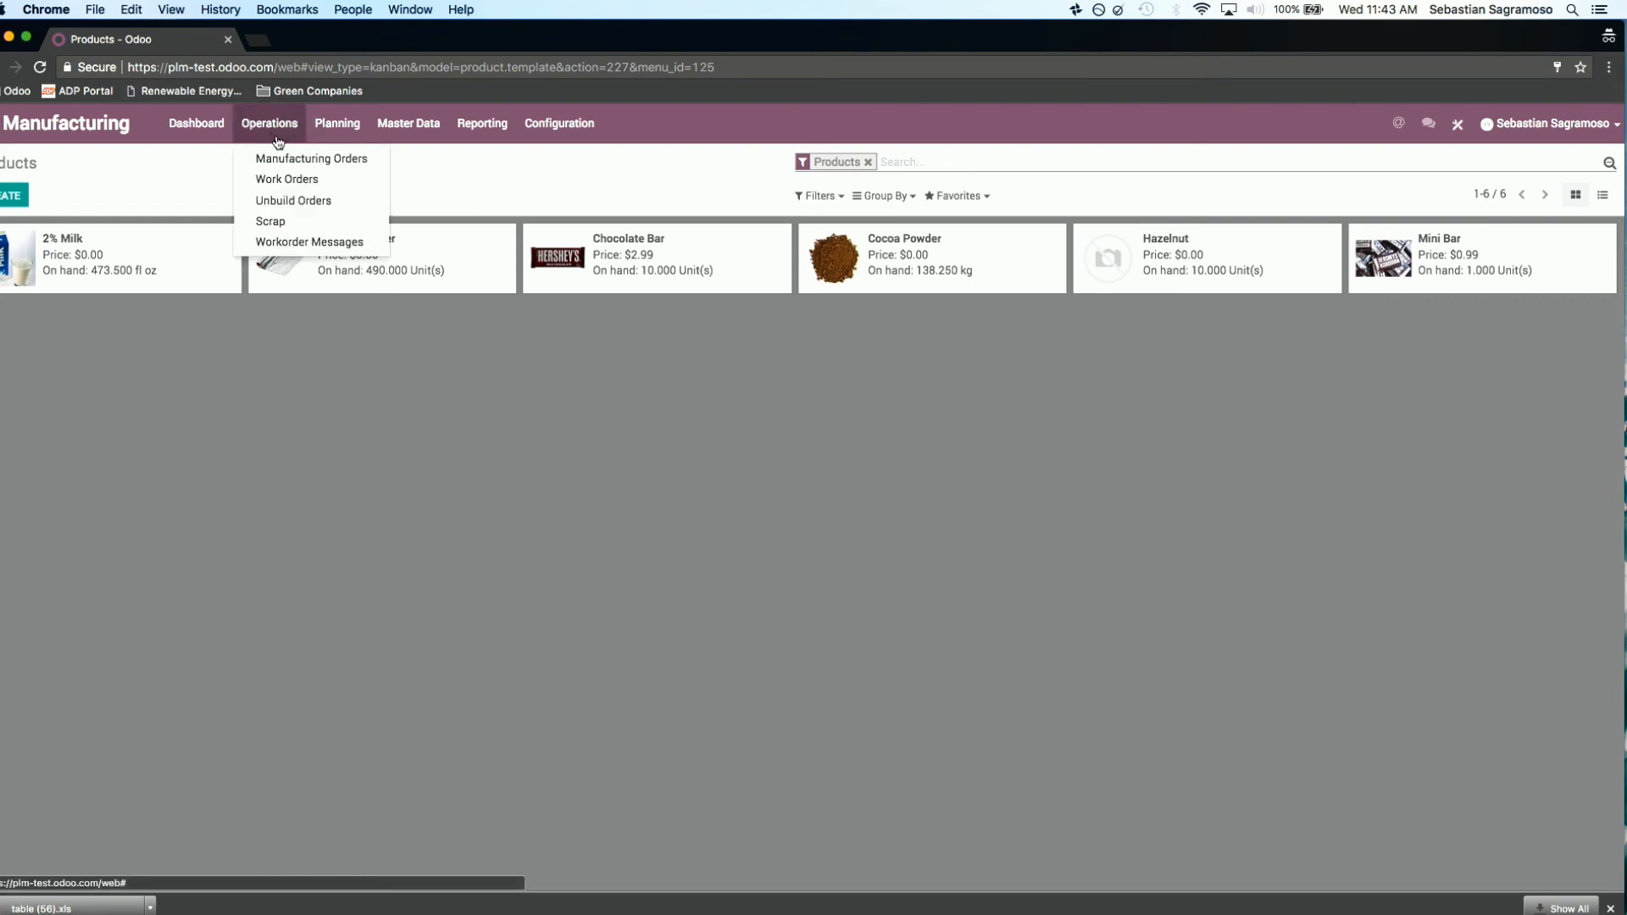
{"action": "left_click", "coordinate": [323, 178]}
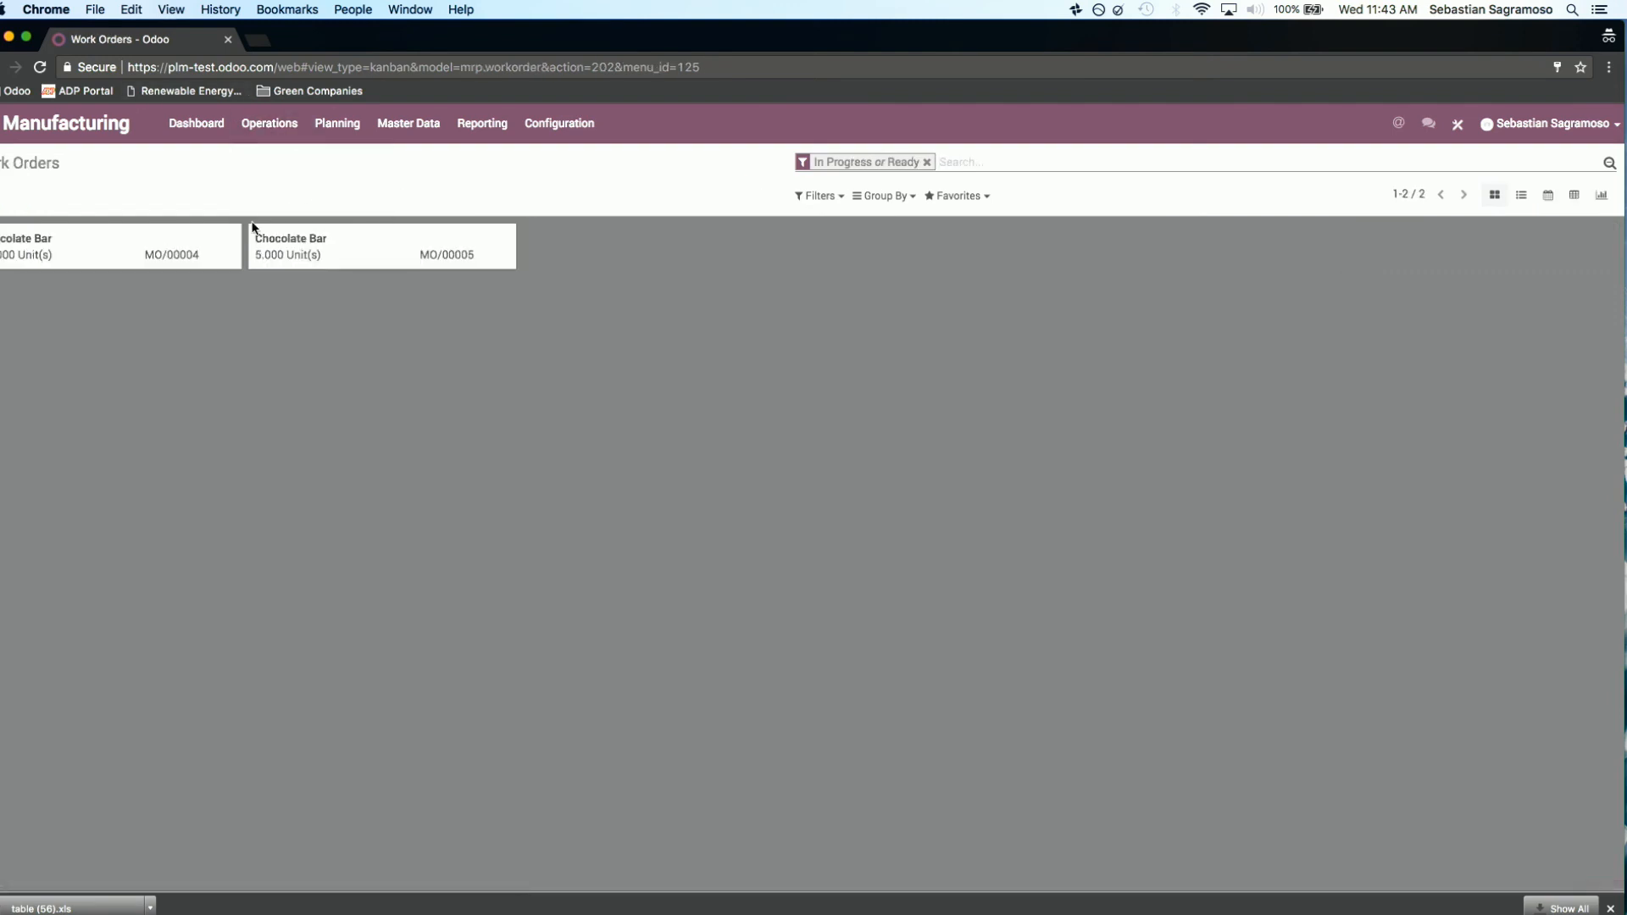
{"action": "left_click", "coordinate": [115, 262]}
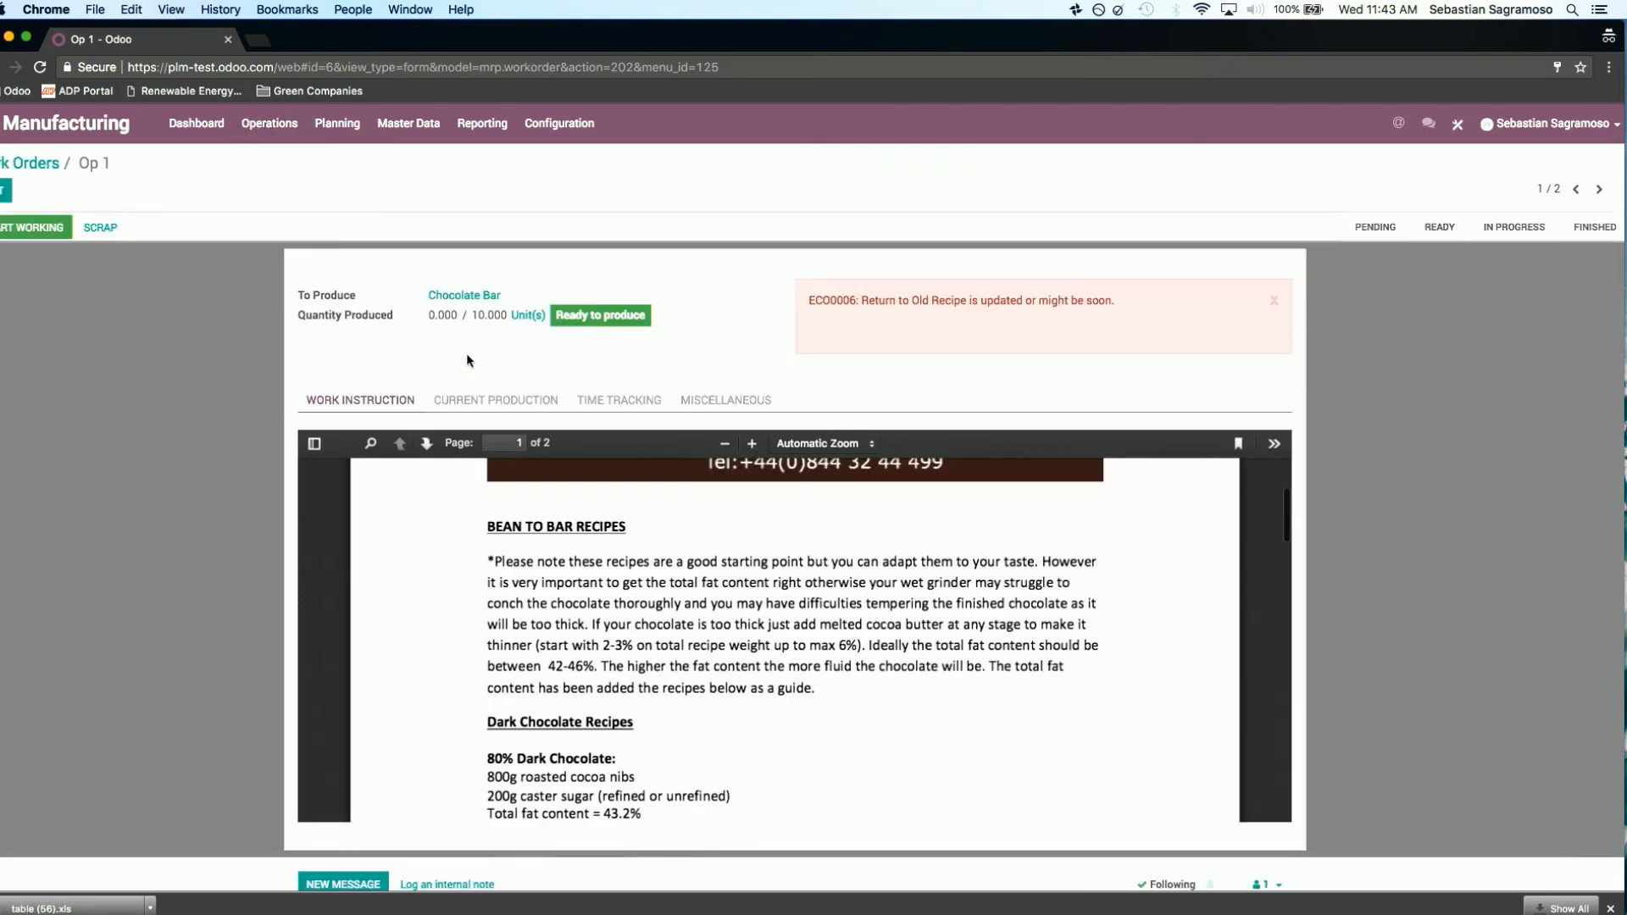
Step: Examine the Op 1 work order's current production, time tracking and miscellaneous details, and return to its work instruction
{"action": "left_click", "coordinate": [487, 403]}
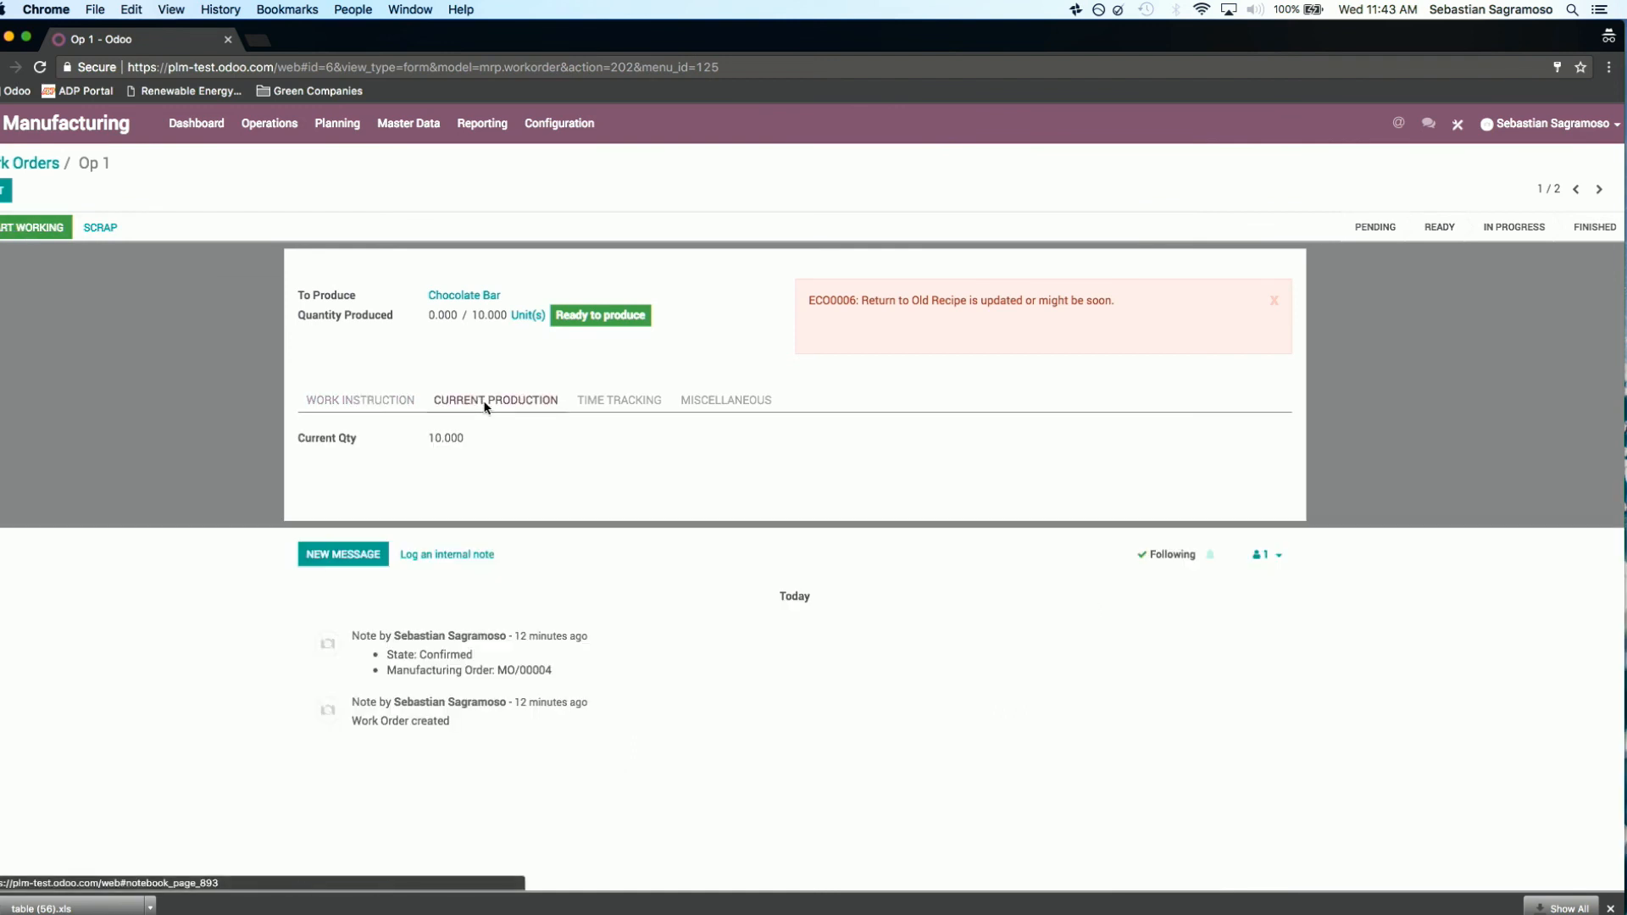
{"action": "left_click", "coordinate": [604, 400]}
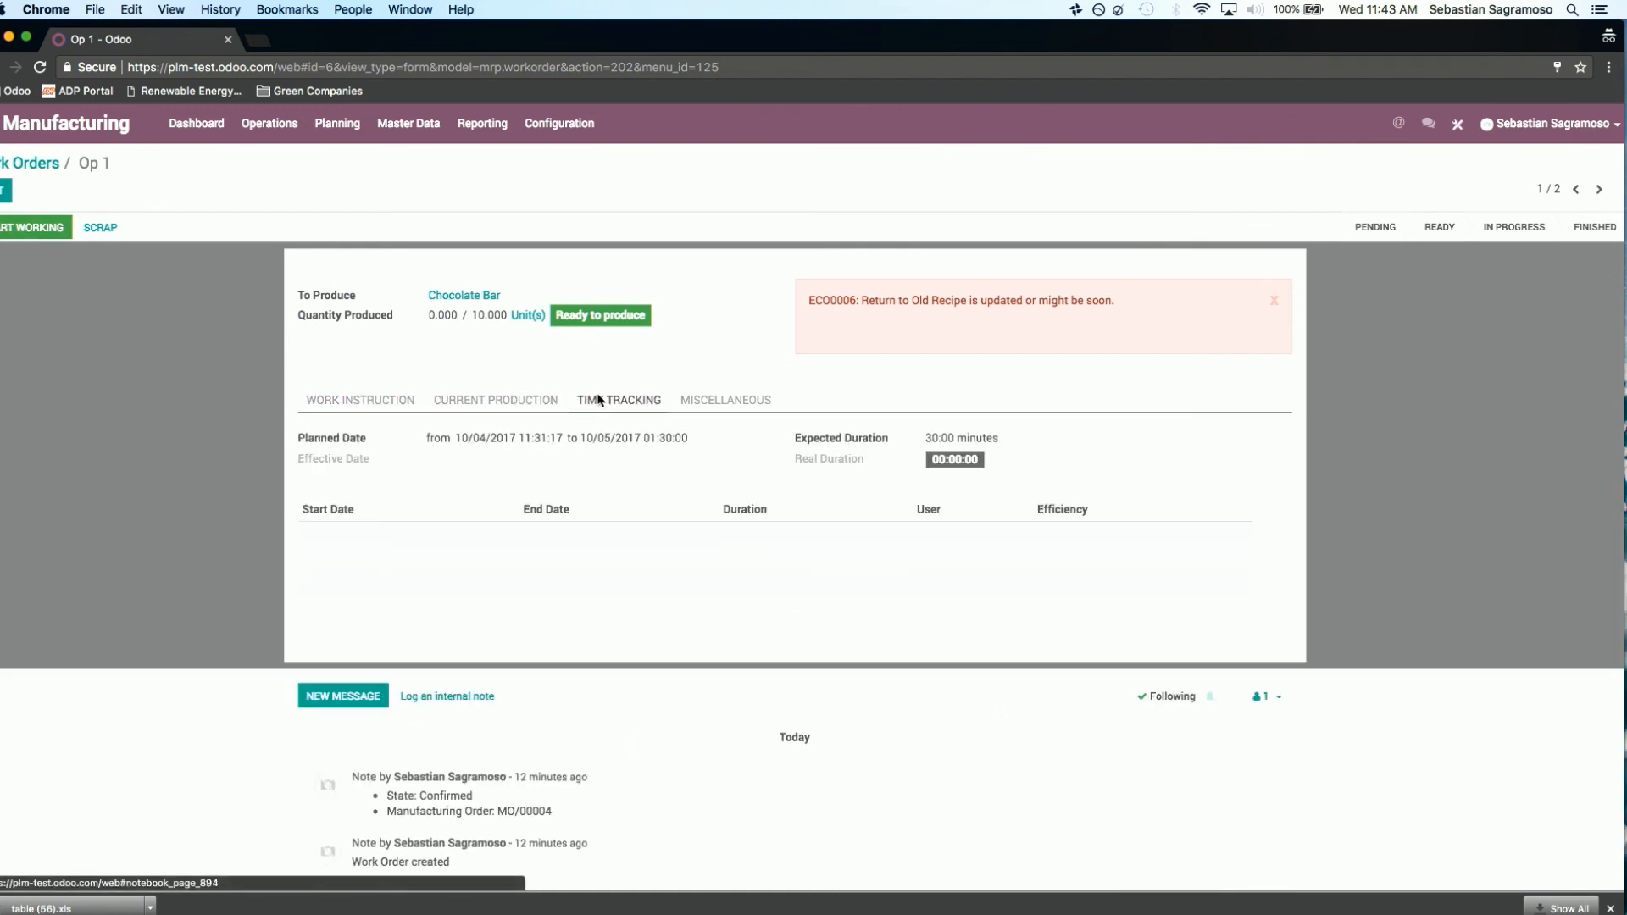
{"action": "left_click", "coordinate": [750, 405]}
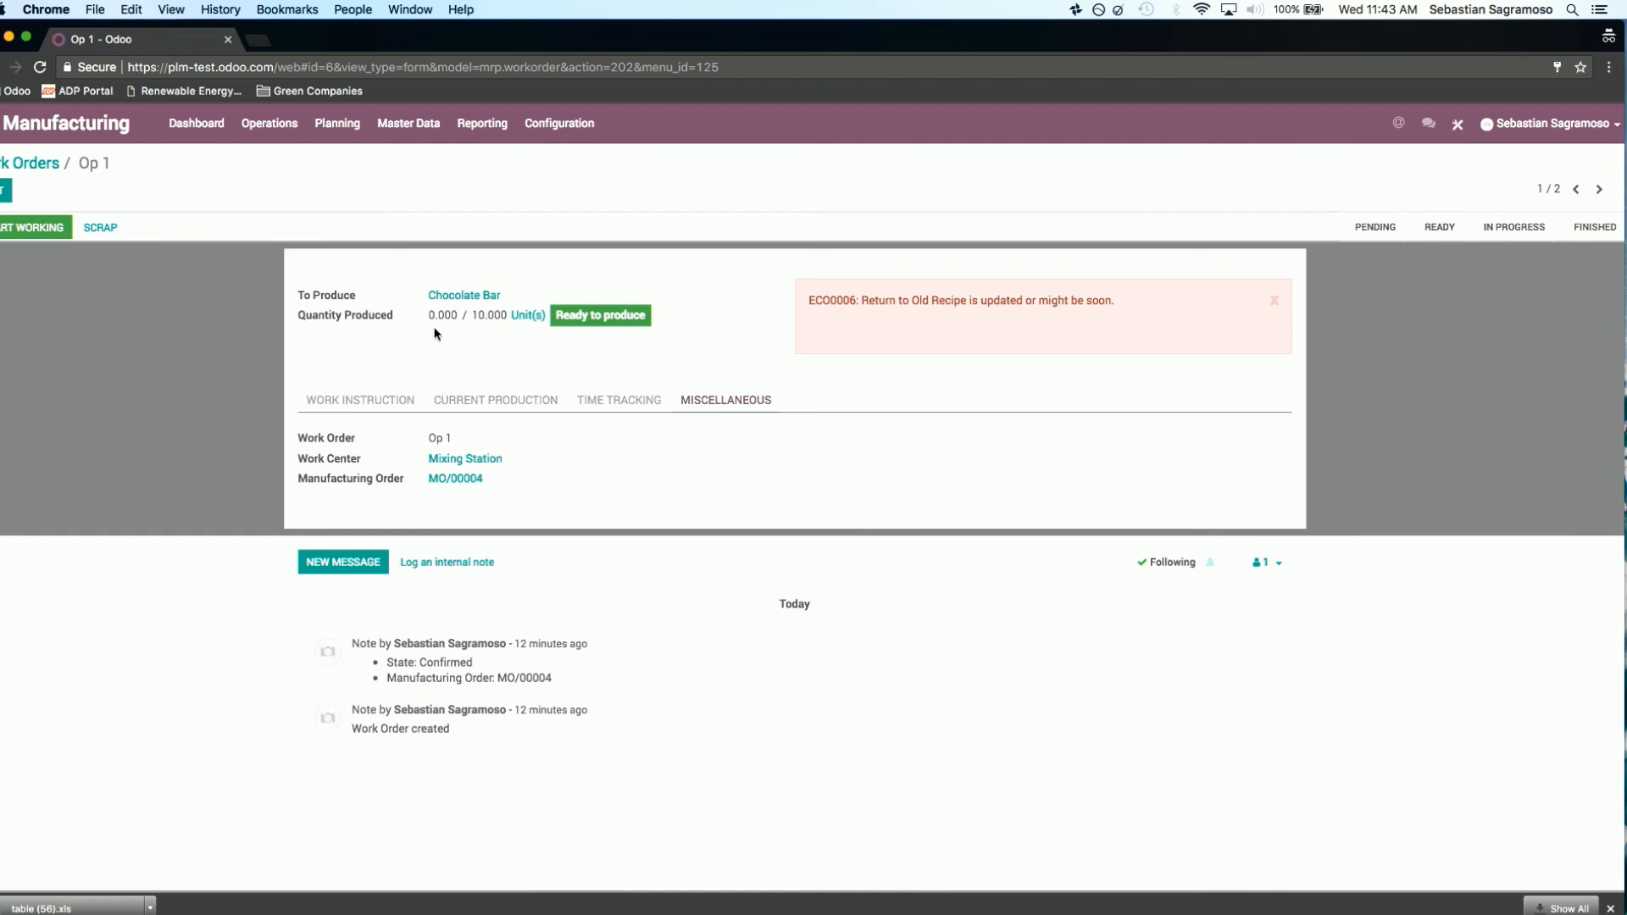
{"action": "left_click", "coordinate": [373, 408]}
{"action": "left_click", "coordinate": [497, 406]}
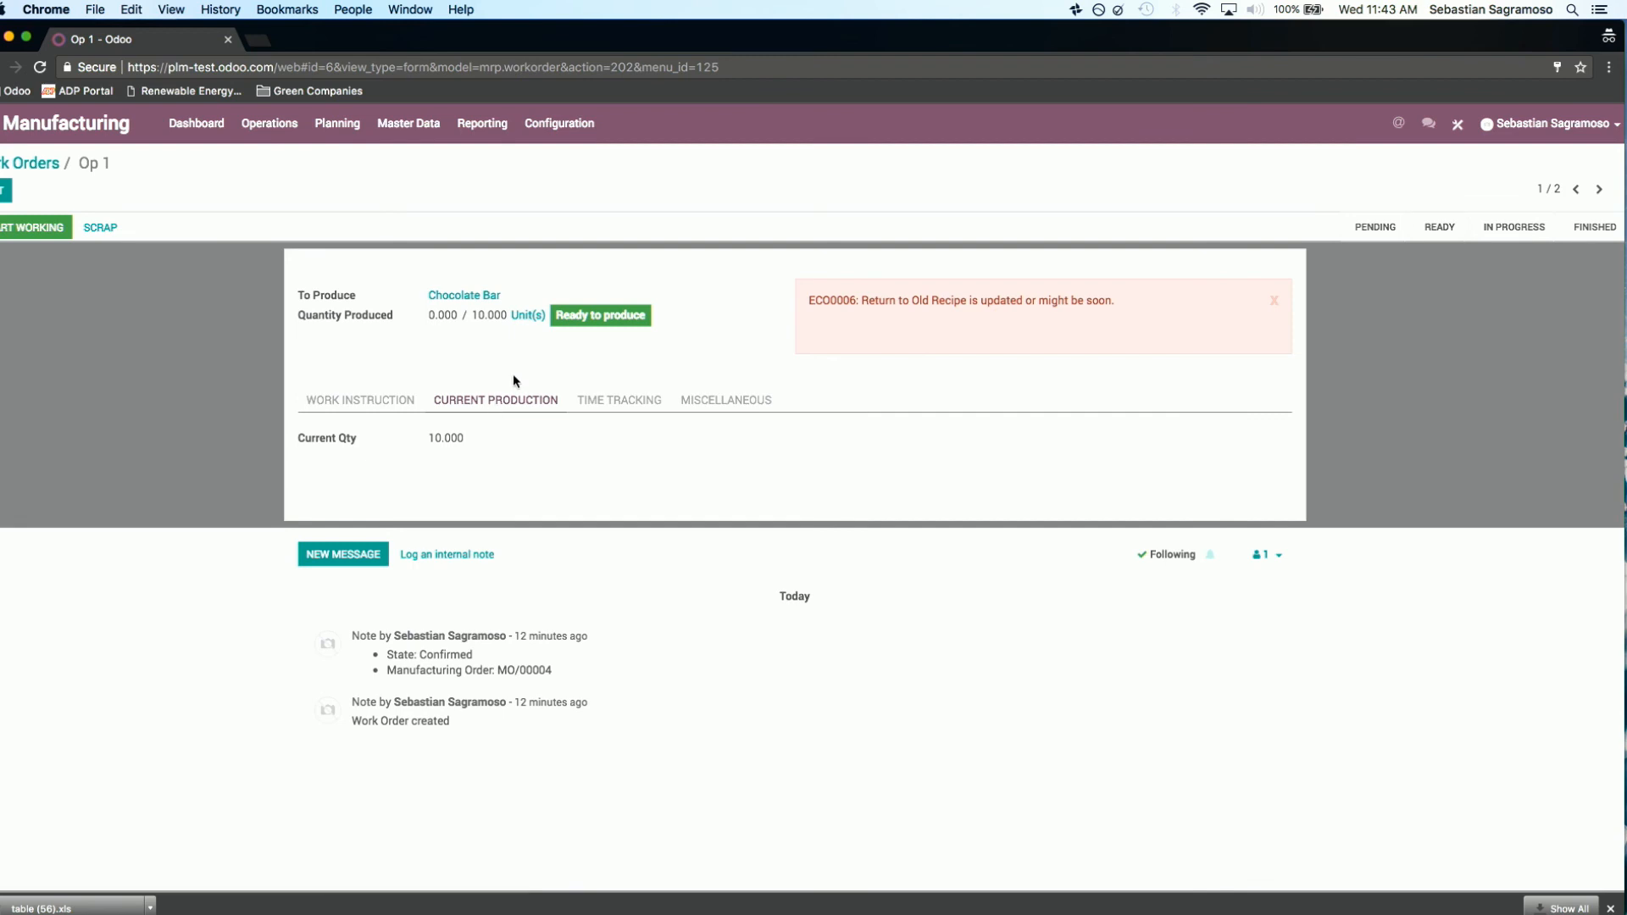
{"action": "left_click", "coordinate": [603, 414]}
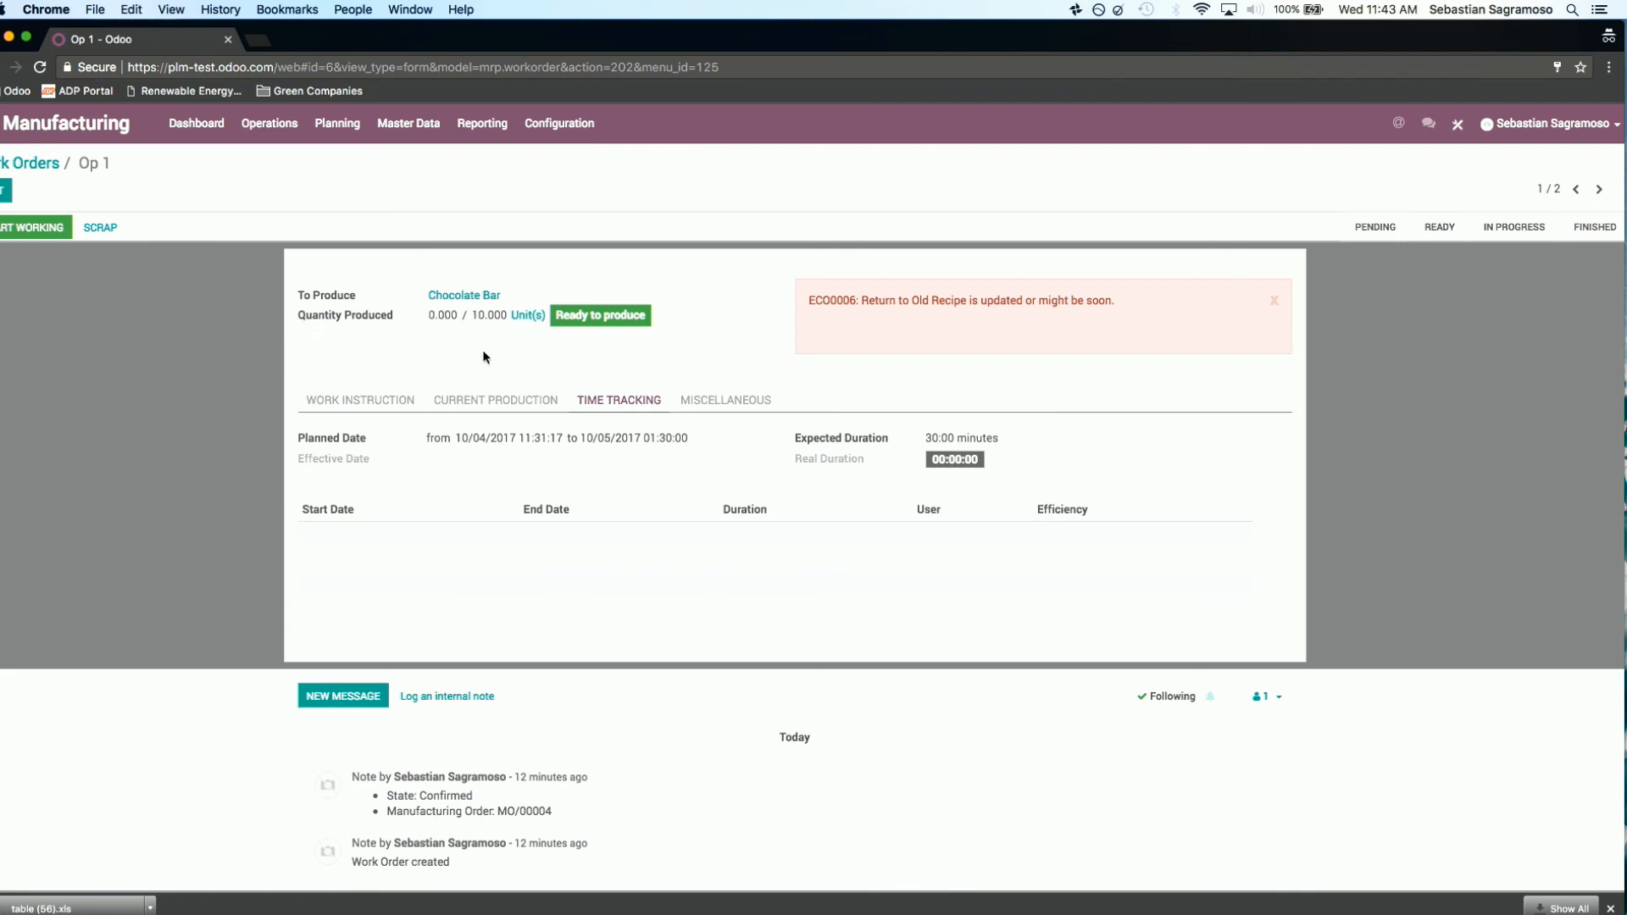
{"action": "left_click", "coordinate": [449, 406]}
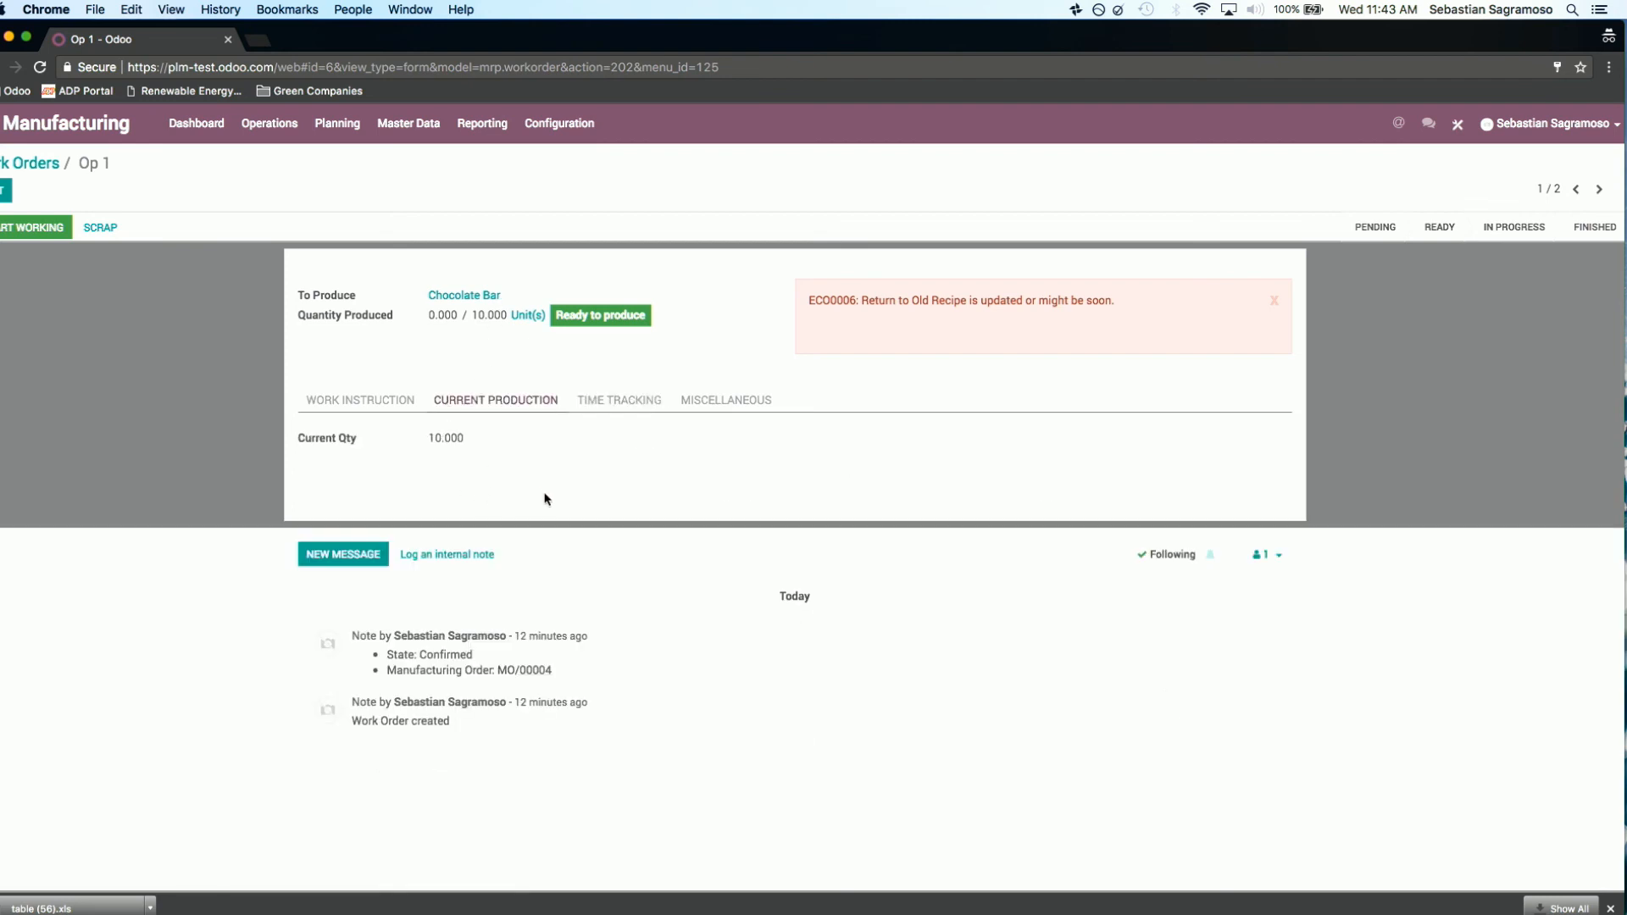
{"action": "left_click", "coordinate": [351, 407]}
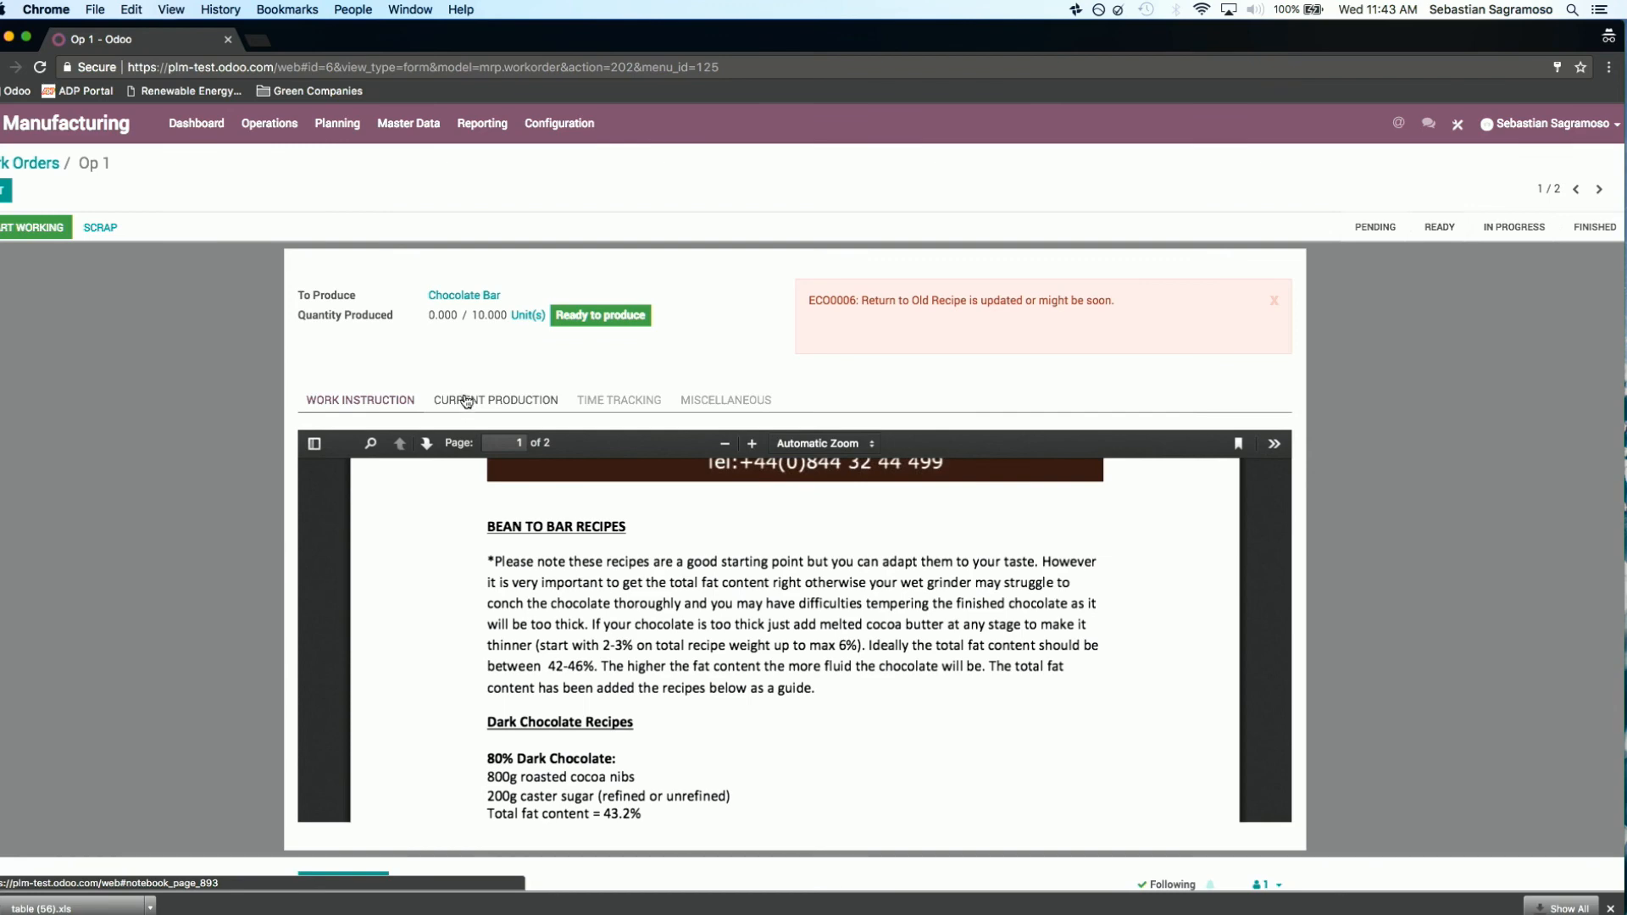